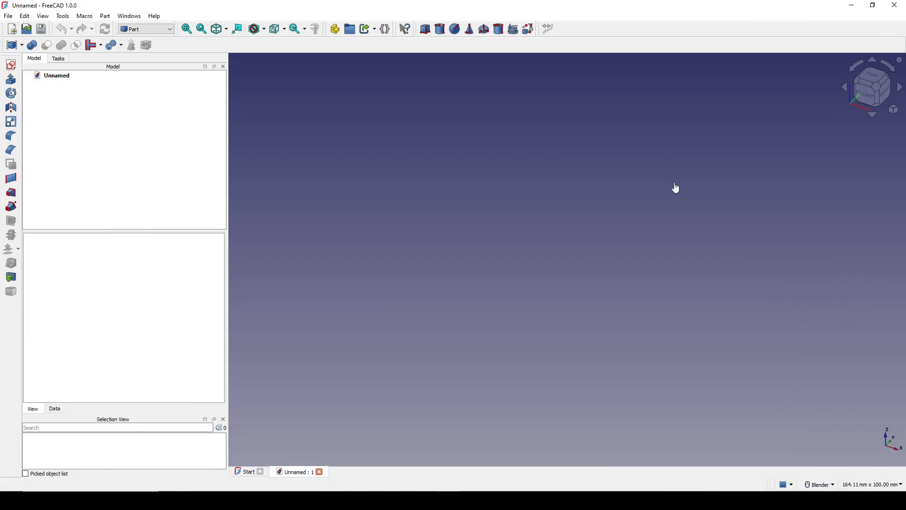
Search the Addon Manager for "curve" and check the installation details of the Curved Shapes workbench.
{"action": "left_click", "coordinate": [63, 16]}
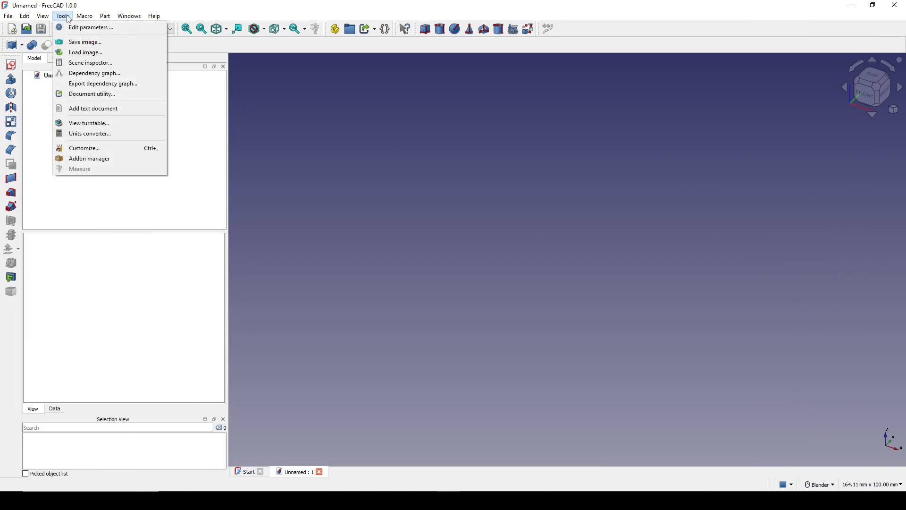
{"action": "left_click", "coordinate": [116, 158]}
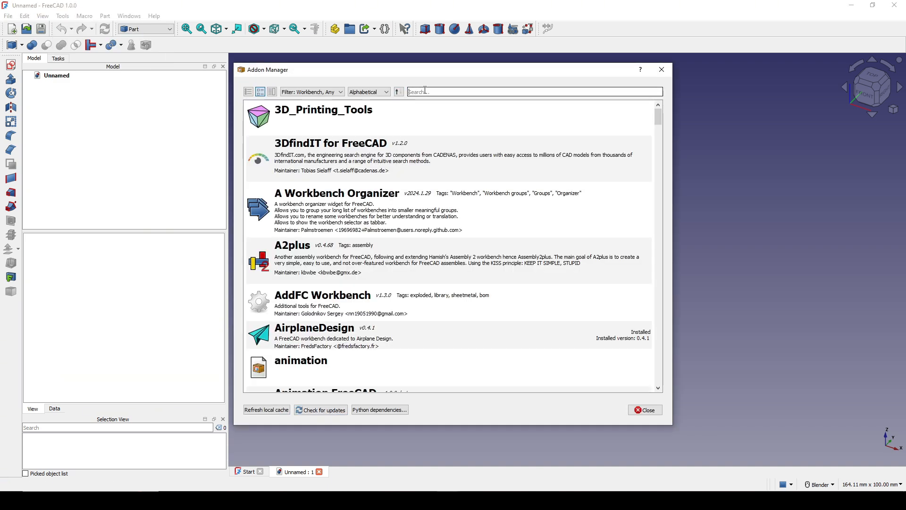
{"action": "left_click", "coordinate": [424, 91]}
{"action": "type", "text": "curve"}
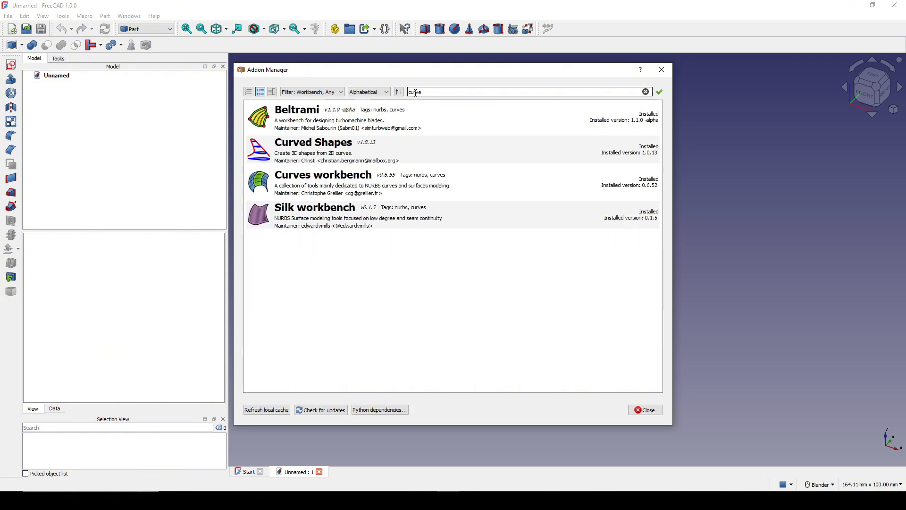
{"action": "left_click", "coordinate": [346, 151]}
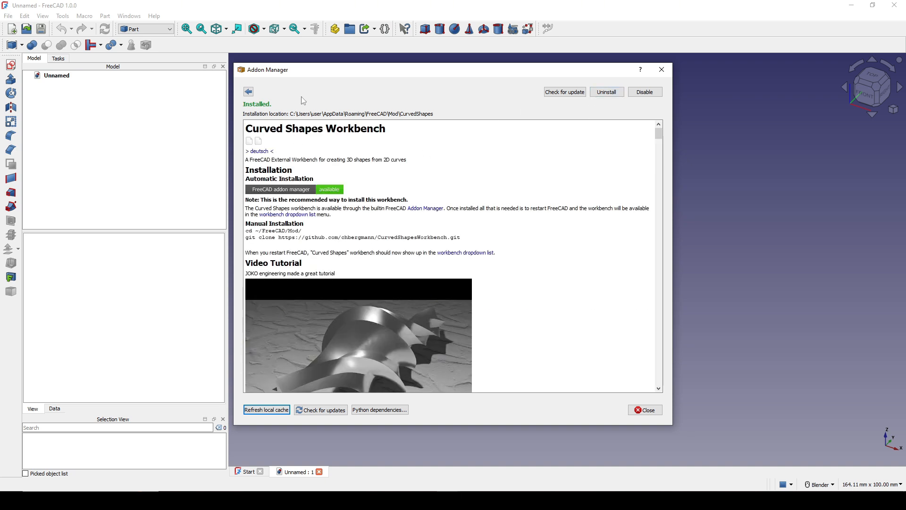
{"action": "left_click", "coordinate": [249, 91]}
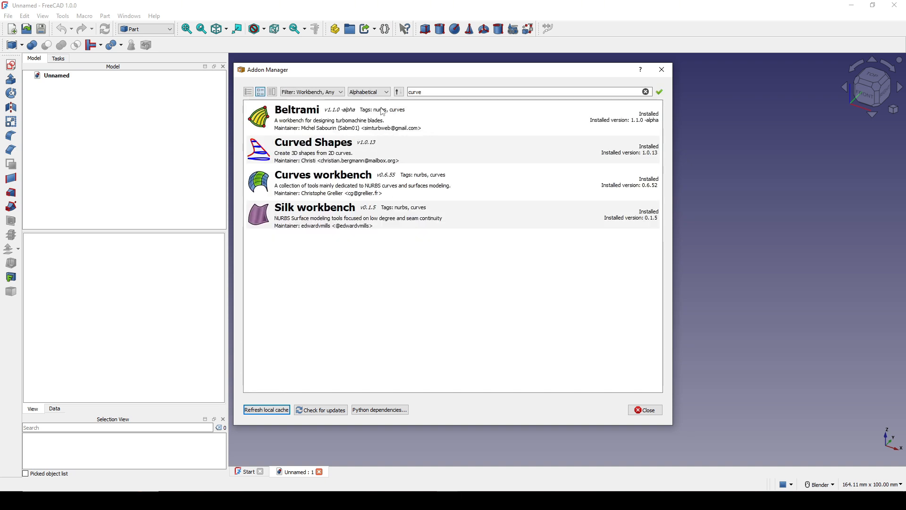
Search the addons for "plane", check the AirplaneDesign workbench's installation details, and close the Addon Manager.
{"action": "double_click", "coordinate": [439, 91]}
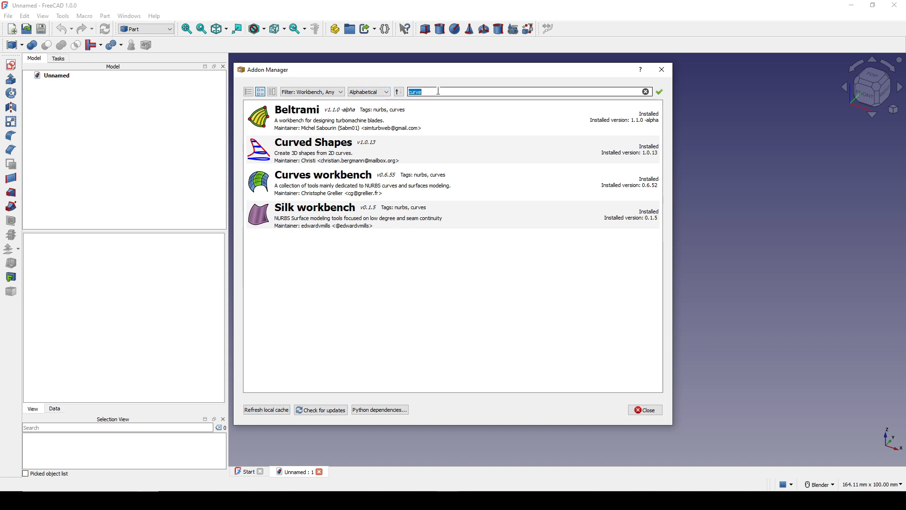
{"action": "type", "text": "plane"}
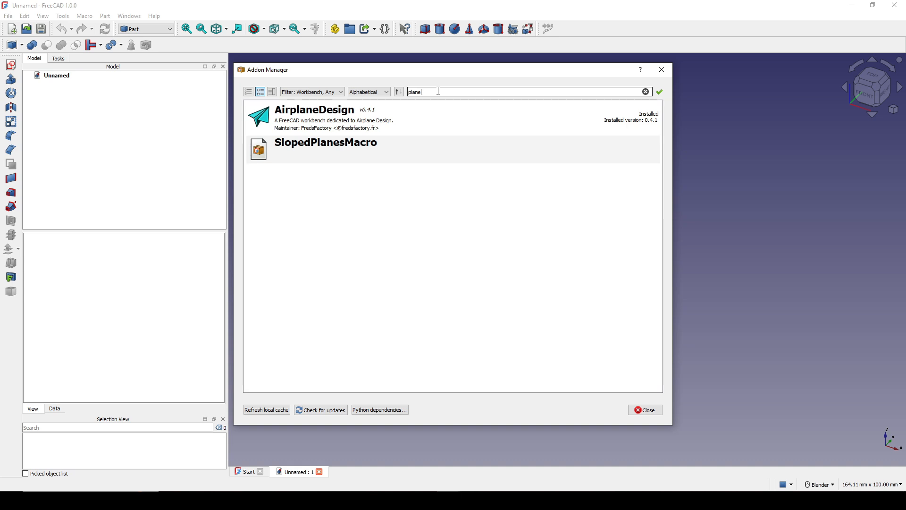
{"action": "left_click", "coordinate": [315, 117]}
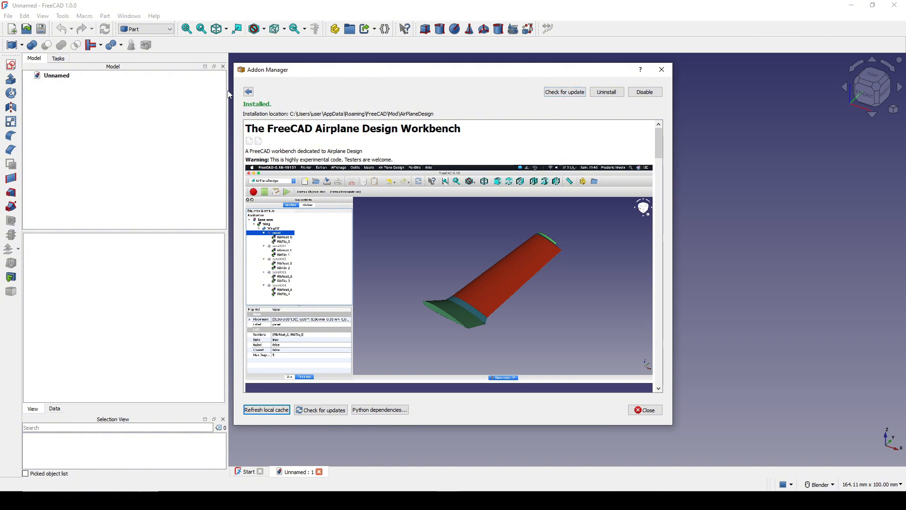
{"action": "left_click", "coordinate": [248, 92]}
{"action": "left_click_drag", "start_coordinate": [517, 72], "coordinate": [576, 65]}
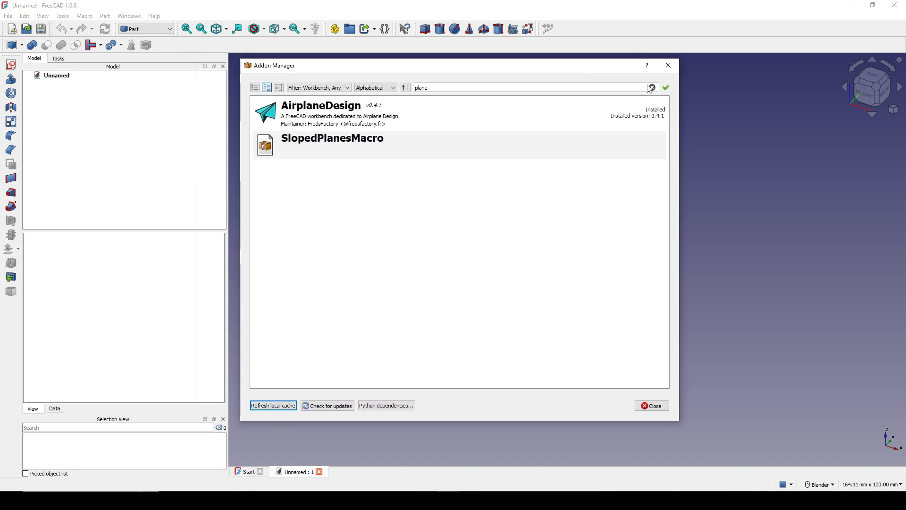
{"action": "left_click", "coordinate": [667, 71]}
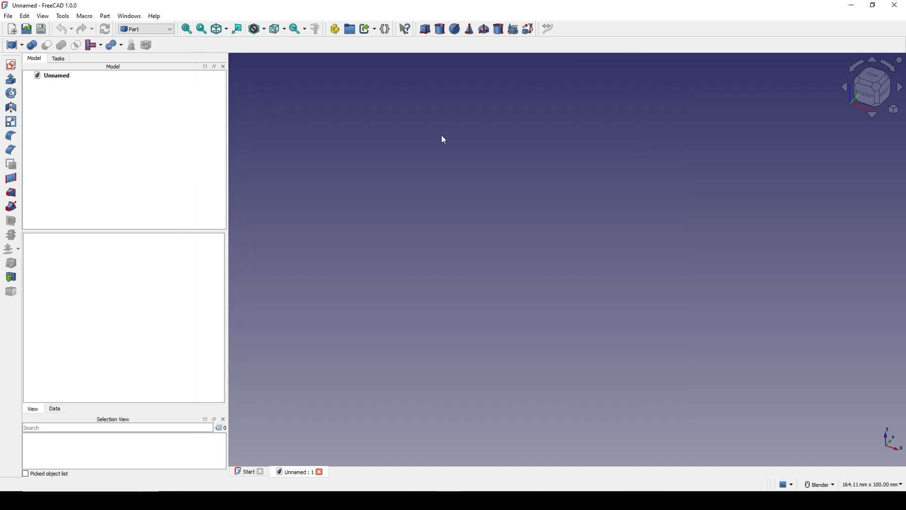
Switch to the AirPlaneDesign workbench and start creating a wing rib.
{"action": "left_click", "coordinate": [146, 29]}
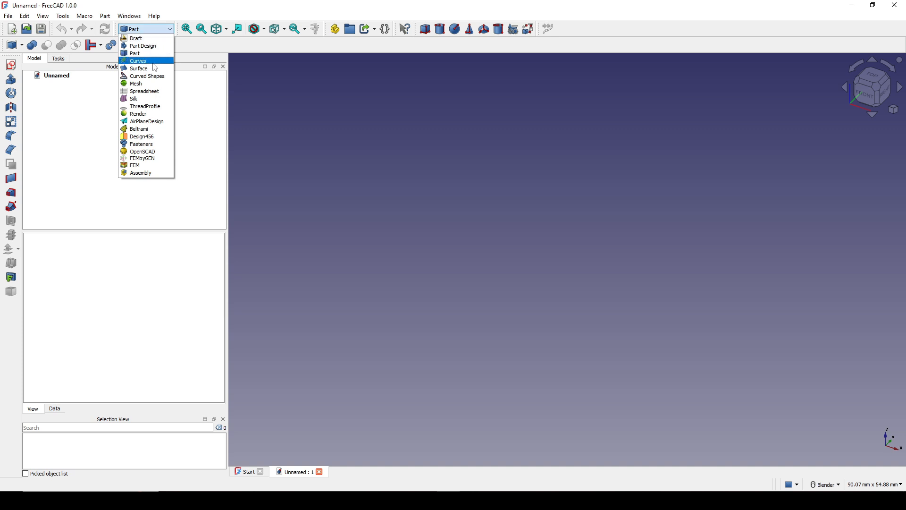
{"action": "left_click", "coordinate": [144, 121]}
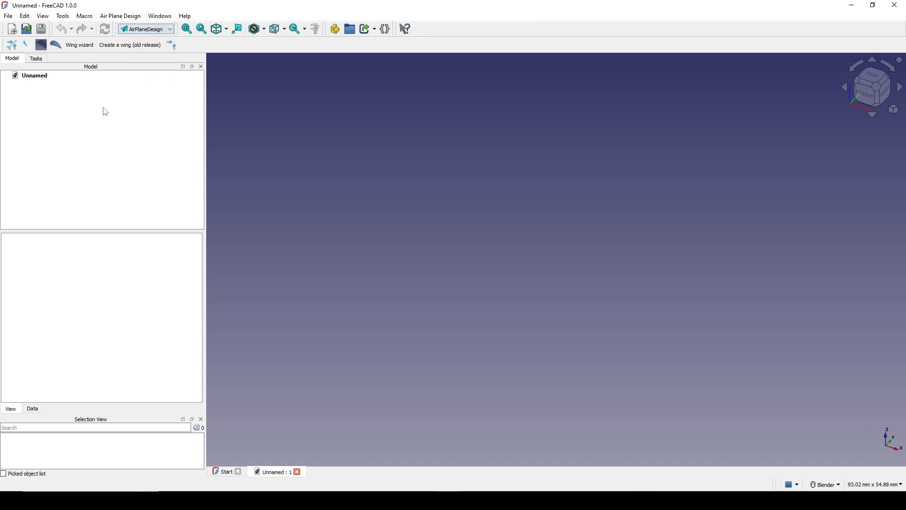
{"action": "left_click", "coordinate": [168, 28]}
{"action": "left_click", "coordinate": [159, 125]}
{"action": "left_click", "coordinate": [56, 47]}
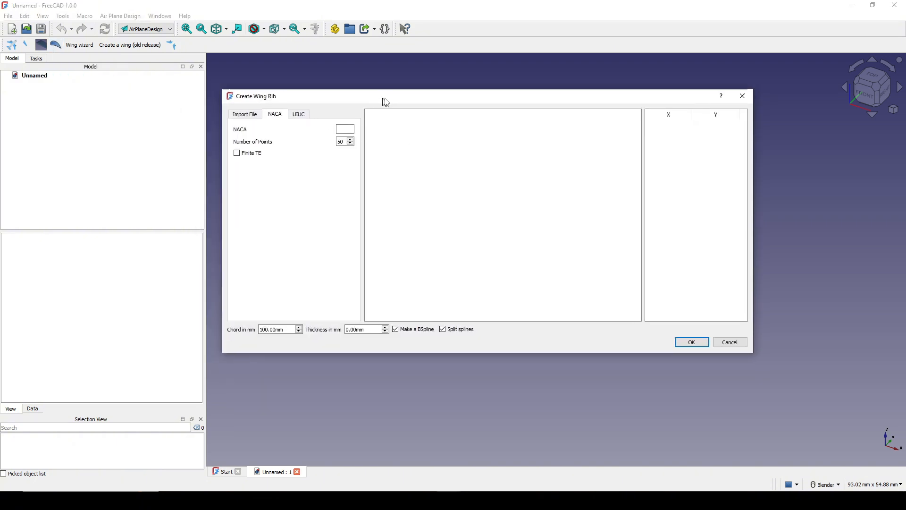
Examine the wing rib profile sources and the airfoil files in the AGx, eppler, my new profiles and naca folders.
{"action": "left_click_drag", "start_coordinate": [385, 102], "coordinate": [390, 102]}
{"action": "left_click", "coordinate": [249, 114]}
{"action": "left_click", "coordinate": [303, 114]}
{"action": "left_click", "coordinate": [279, 116]}
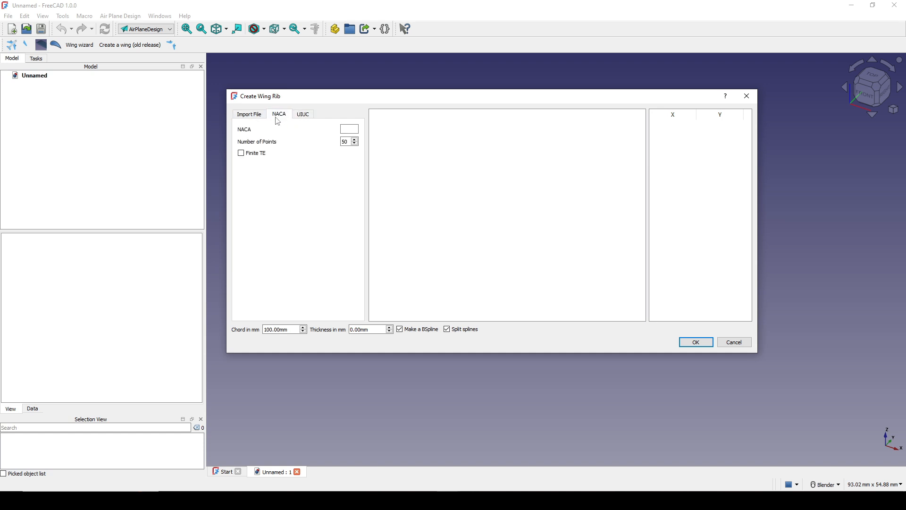
{"action": "left_click", "coordinate": [248, 115]}
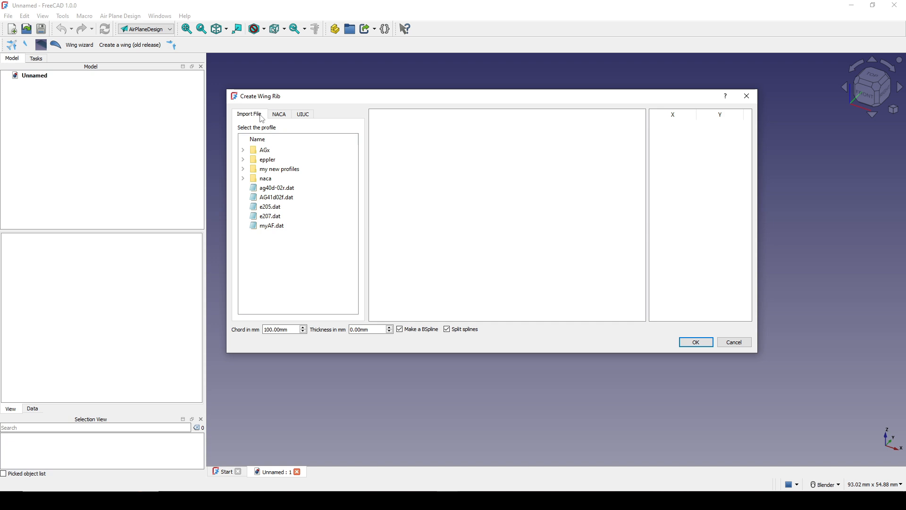
{"action": "left_click", "coordinate": [243, 178]}
{"action": "left_click", "coordinate": [242, 168]}
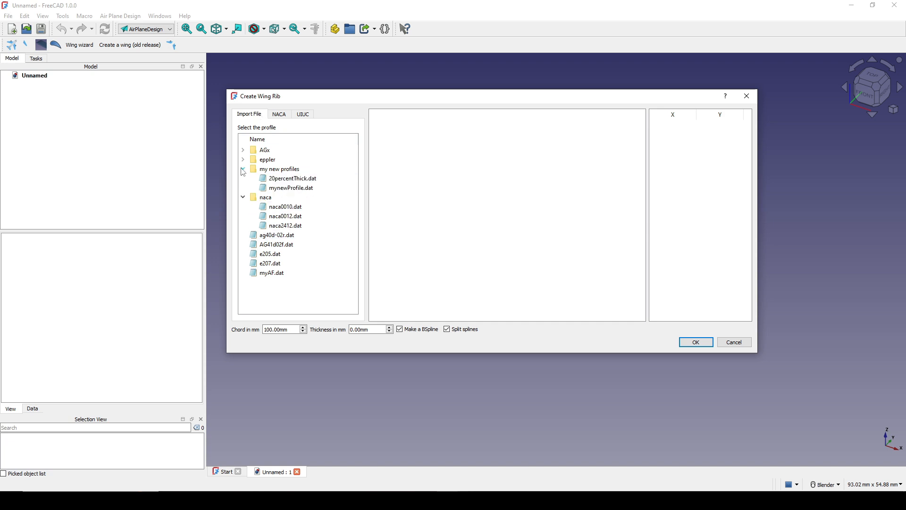
{"action": "left_click", "coordinate": [243, 159]}
{"action": "left_click", "coordinate": [243, 150]}
{"action": "scroll", "coordinate": [299, 178], "scroll_direction": "down", "scroll_amount": 3}
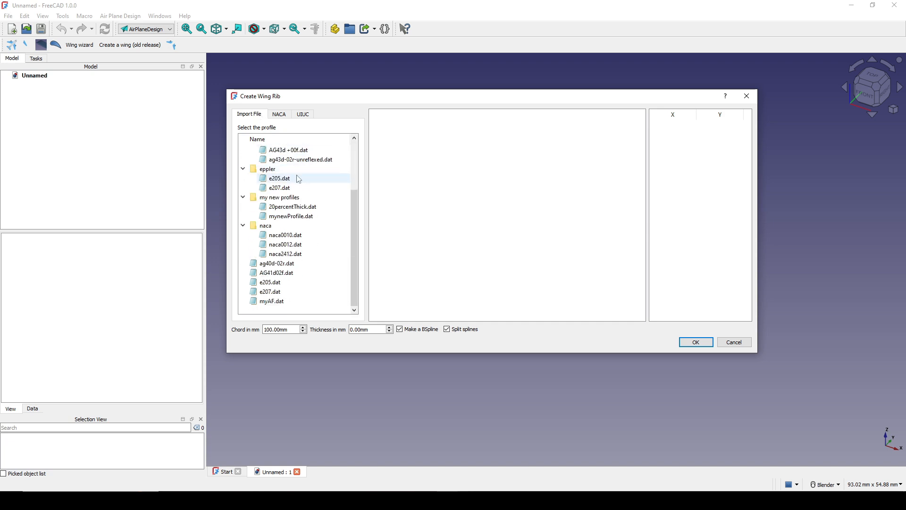
{"action": "scroll", "coordinate": [297, 208], "scroll_direction": "up", "scroll_amount": 3}
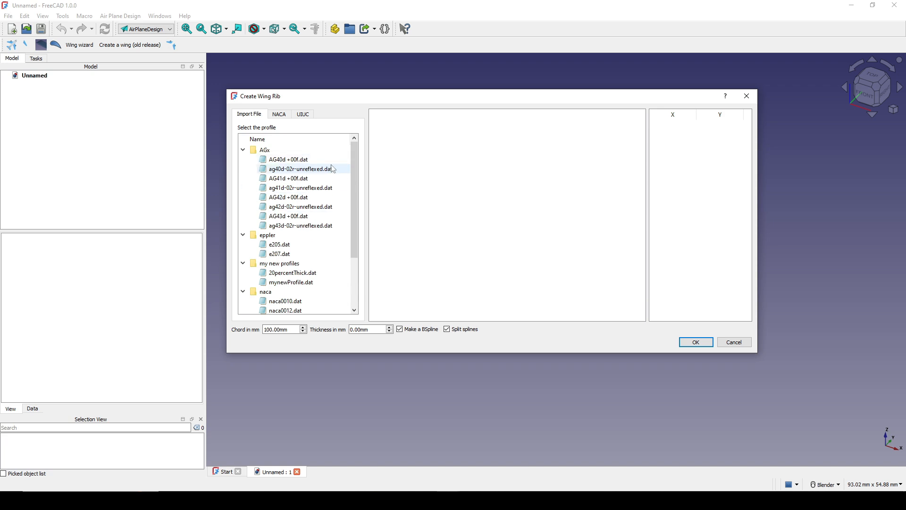
{"action": "scroll", "coordinate": [321, 172], "scroll_direction": "down", "scroll_amount": 3}
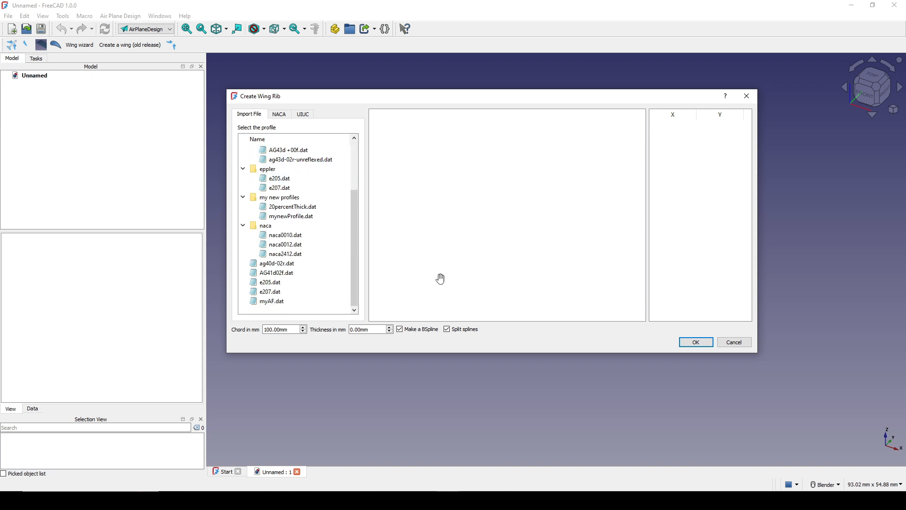
Switch to the airbus.png image and examine the Airbus A-340-600 front view and the wings in its plan view.
{"action": "left_click", "coordinate": [495, 500]}
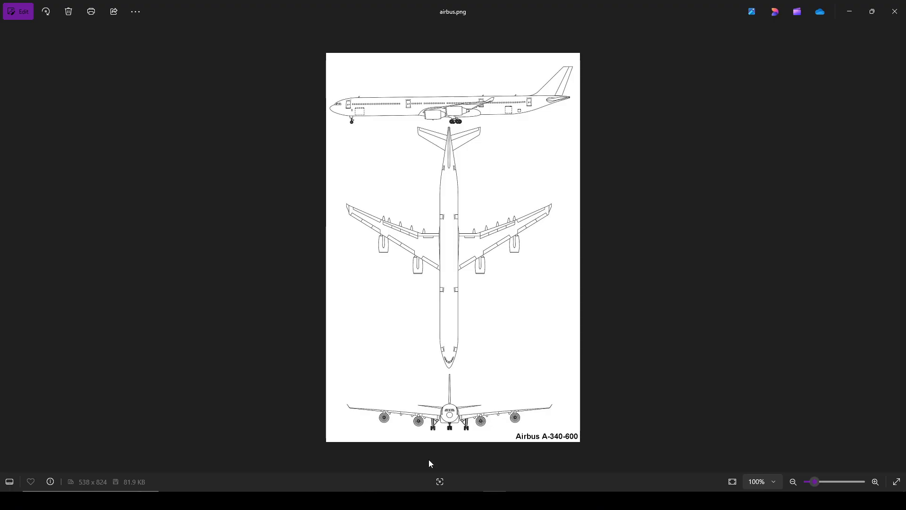
{"action": "scroll", "coordinate": [568, 399], "scroll_direction": "up", "scroll_amount": 5}
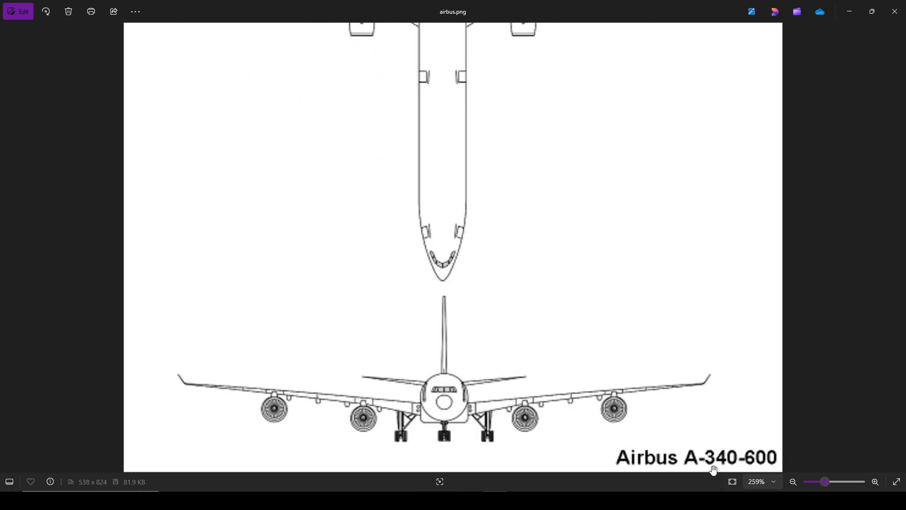
{"action": "scroll", "coordinate": [600, 294], "scroll_direction": "down", "scroll_amount": 4}
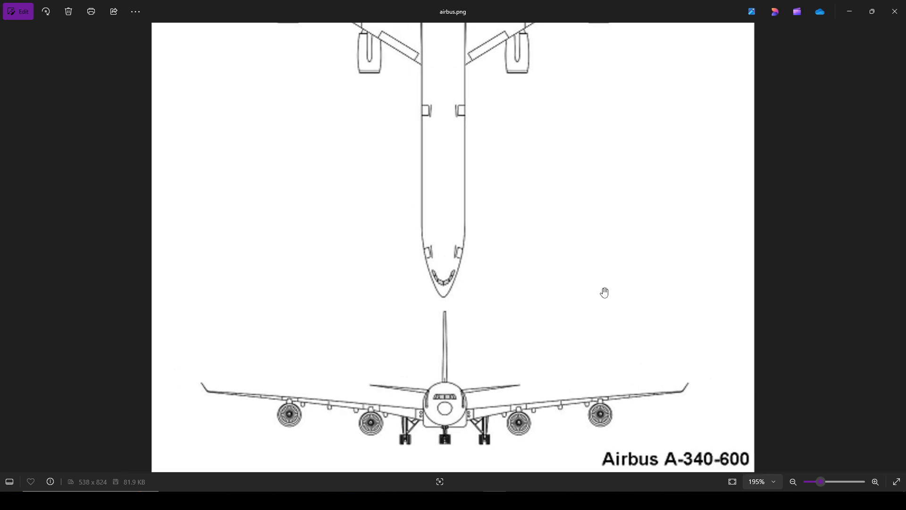
{"action": "scroll", "coordinate": [599, 294], "scroll_direction": "down", "scroll_amount": 2}
{"action": "scroll", "coordinate": [473, 184], "scroll_direction": "up", "scroll_amount": 2}
{"action": "left_click_drag", "start_coordinate": [473, 184], "coordinate": [475, 211]}
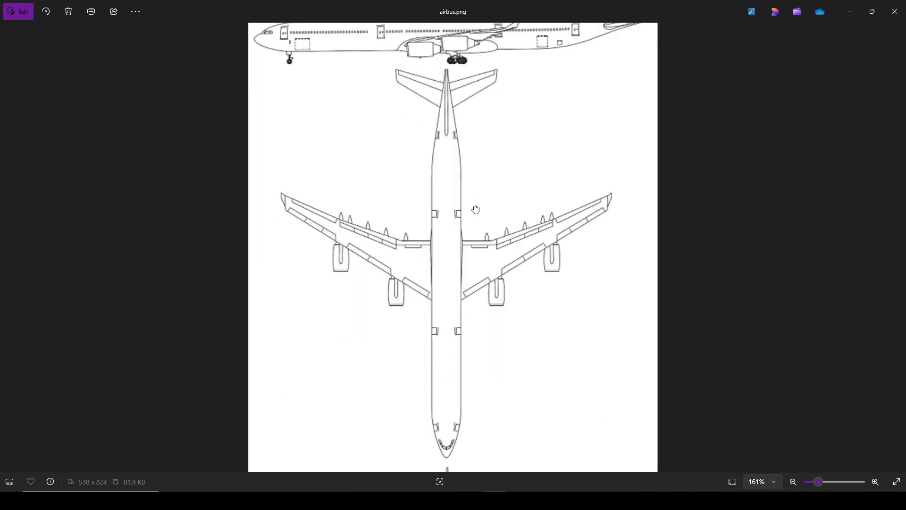
{"action": "scroll", "coordinate": [476, 223], "scroll_direction": "down", "scroll_amount": 1}
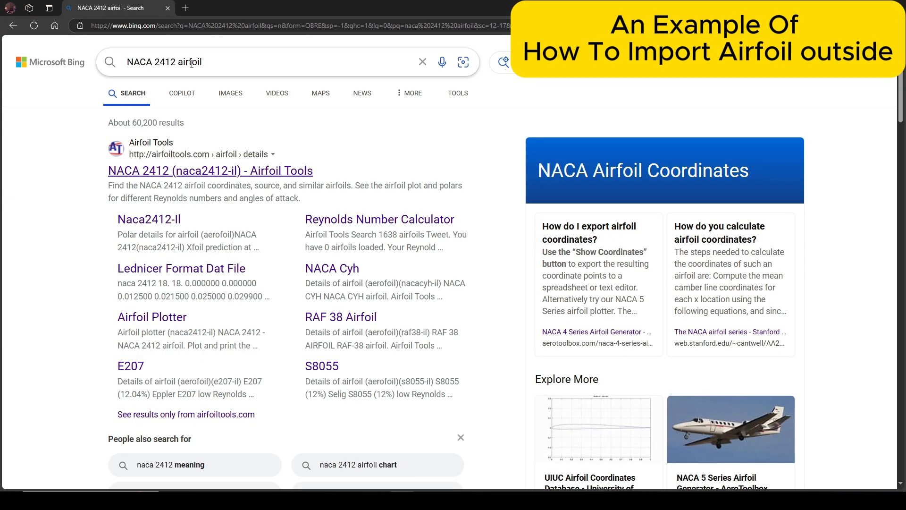
In the web browser, open the Airfoil Tools page for NACA 2412 from the "NACA 2412 airfoil" search results.
{"action": "left_click_drag", "start_coordinate": [153, 62], "coordinate": [197, 63]}
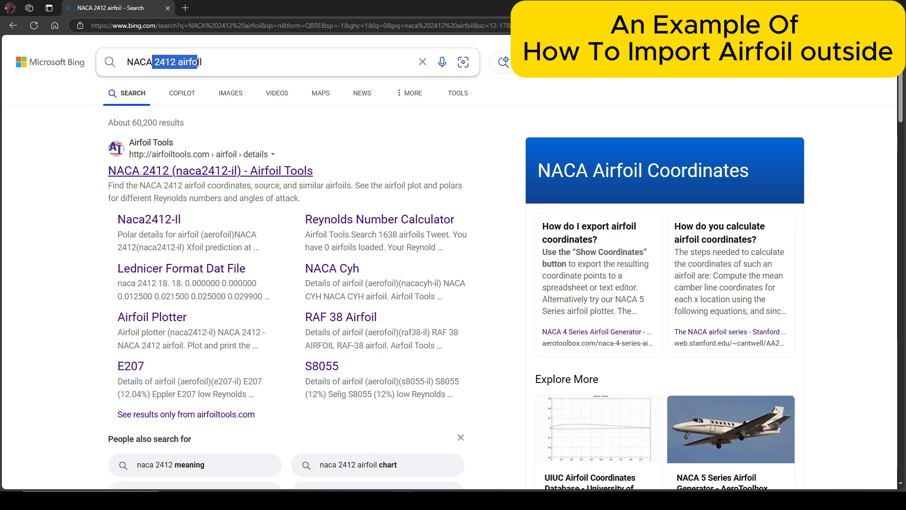
{"action": "left_click", "coordinate": [178, 70]}
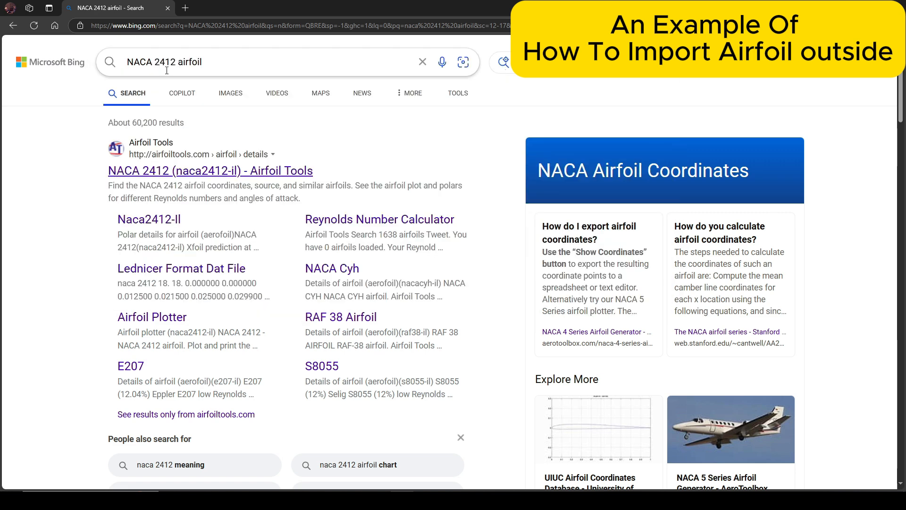
{"action": "left_click_drag", "start_coordinate": [154, 62], "coordinate": [208, 62]}
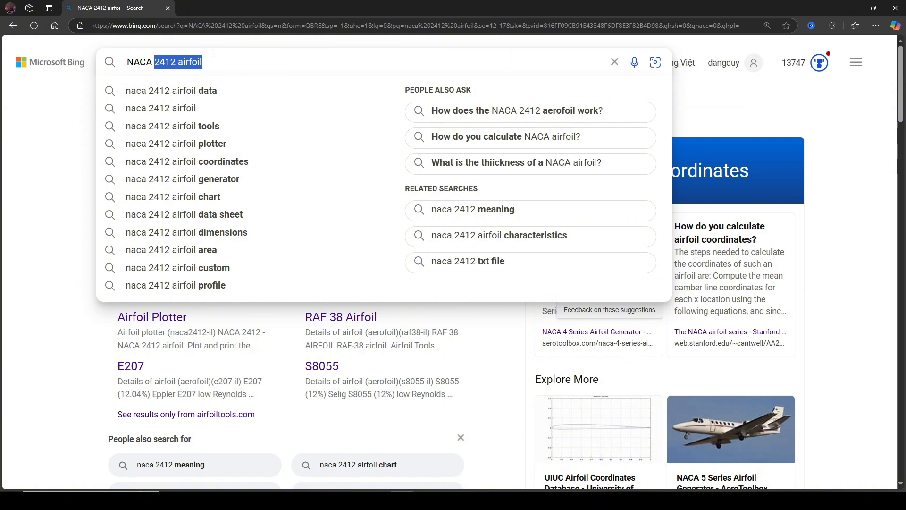
{"action": "left_click", "coordinate": [28, 163]}
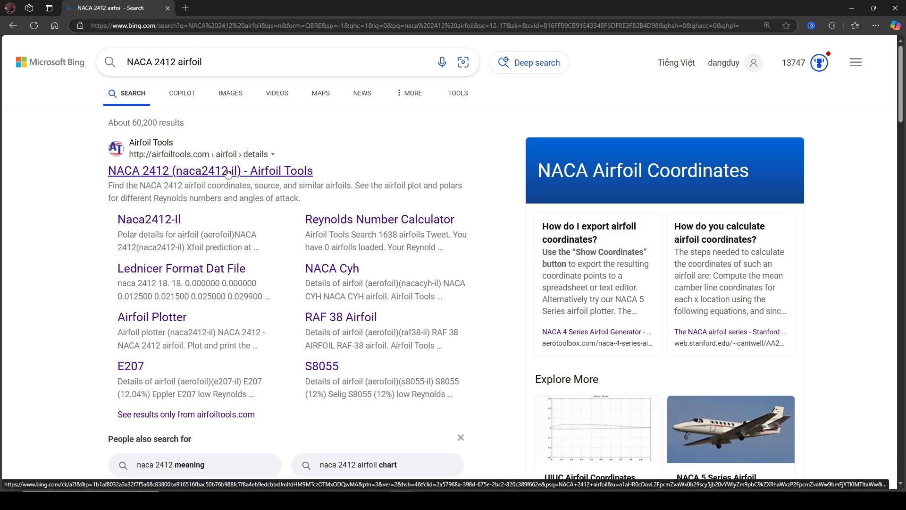
{"action": "left_click", "coordinate": [239, 173]}
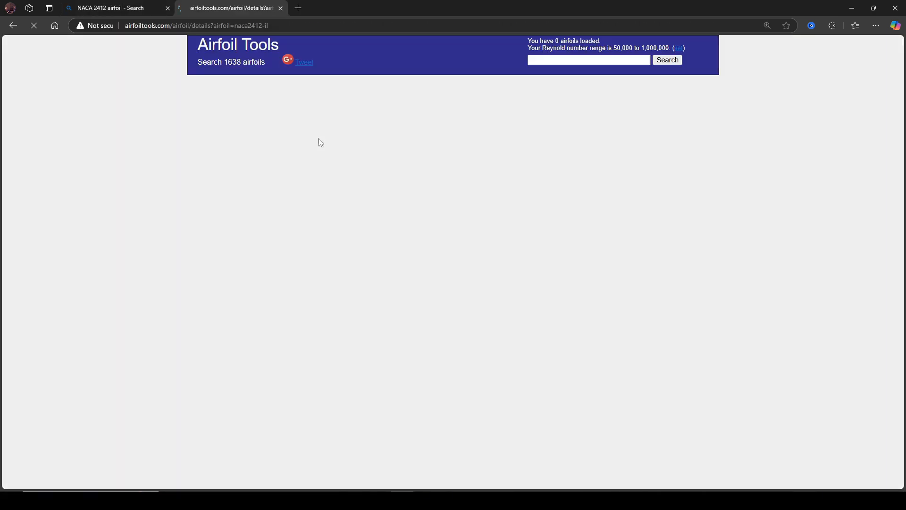
Open the source dat file of the NACA 2412 airfoil from its details.
{"action": "scroll", "coordinate": [413, 176], "scroll_direction": "down", "scroll_amount": 3}
{"action": "scroll", "coordinate": [432, 170], "scroll_direction": "up", "scroll_amount": 2}
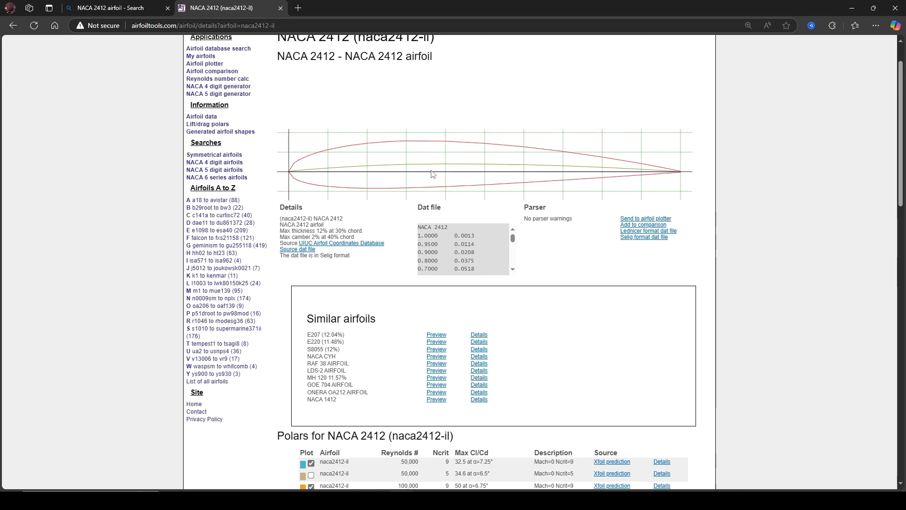
{"action": "left_click", "coordinate": [303, 249]}
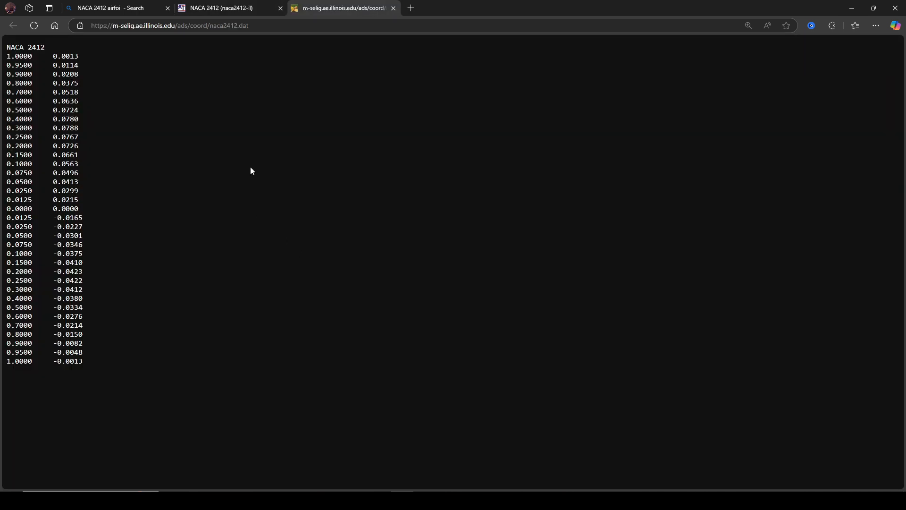
Copy the full text of the naca2412.dat page, including its NACA 2412 title line.
{"action": "left_click_drag", "start_coordinate": [63, 140], "coordinate": [66, 140]}
{"action": "left_click", "coordinate": [74, 175]}
{"action": "key", "text": "ctrl+a"}
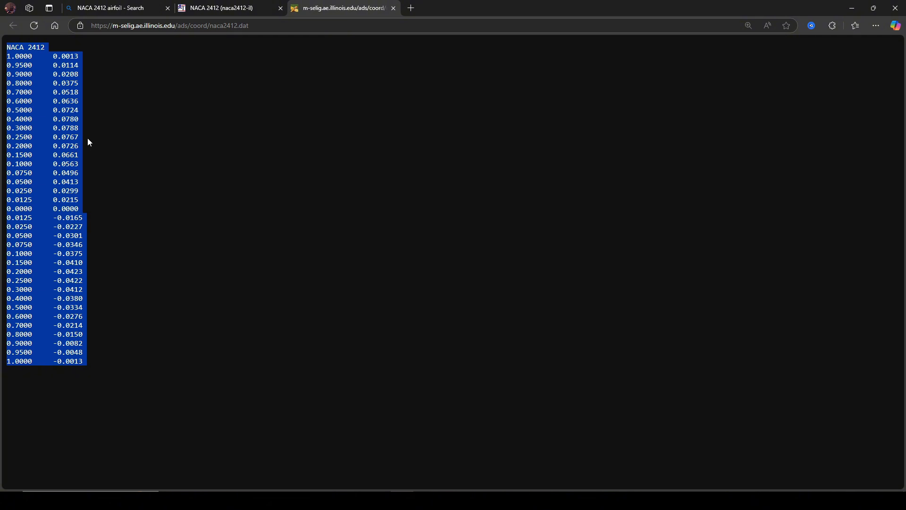
{"action": "key", "text": "ctrl+f"}
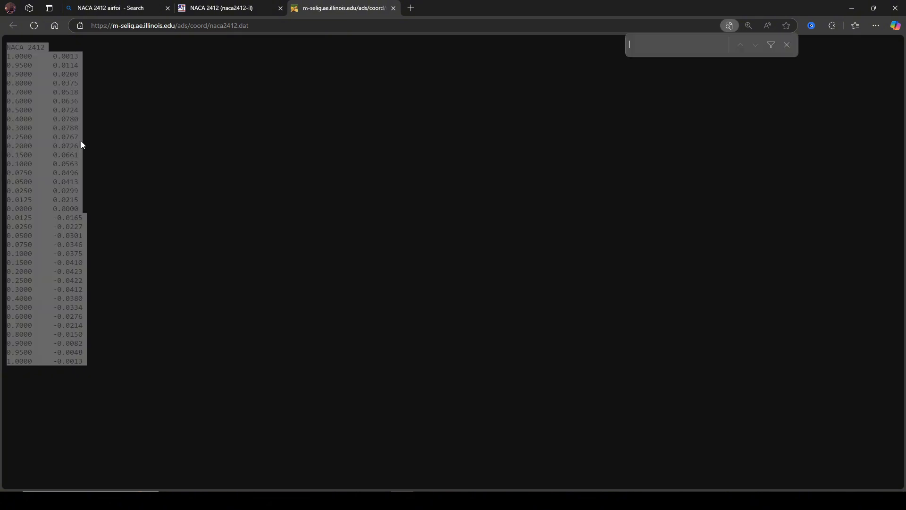
{"action": "double_click", "coordinate": [63, 157]}
{"action": "triple_click", "coordinate": [63, 161]}
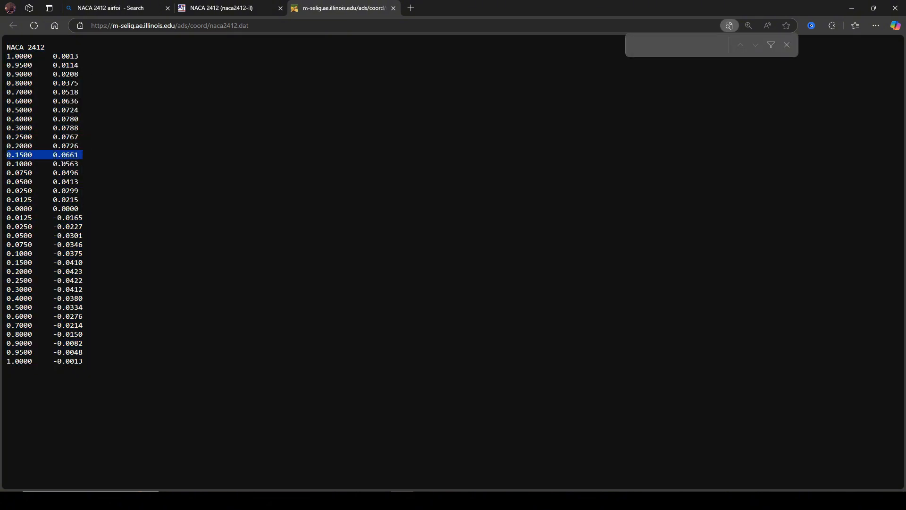
{"action": "key", "text": "ctrl+a"}
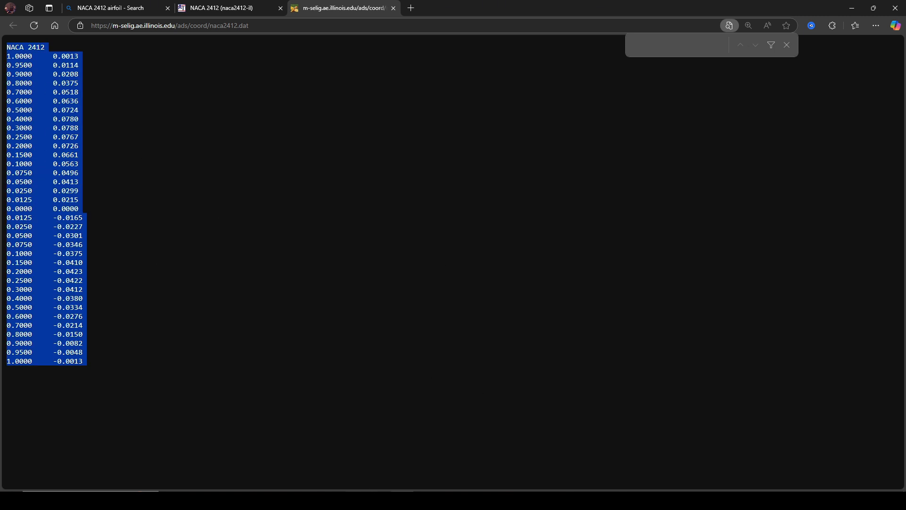
Switch to File Explorer and go to %appdata%, opening the FreeCAD\Mod\AirPlaneDesign\wingribprofil folder.
{"action": "left_click", "coordinate": [283, 500]}
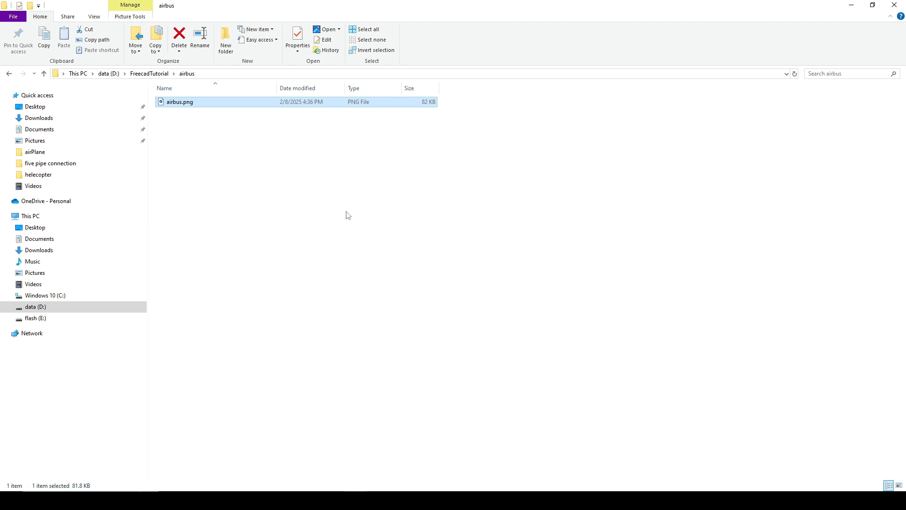
{"action": "left_click", "coordinate": [241, 147]}
{"action": "left_click", "coordinate": [214, 73]}
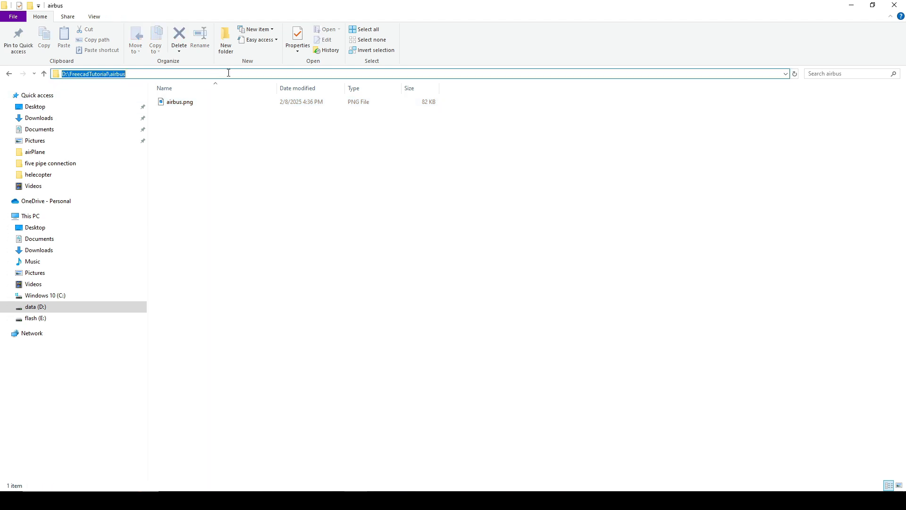
{"action": "key", "text": "BackSpace"}
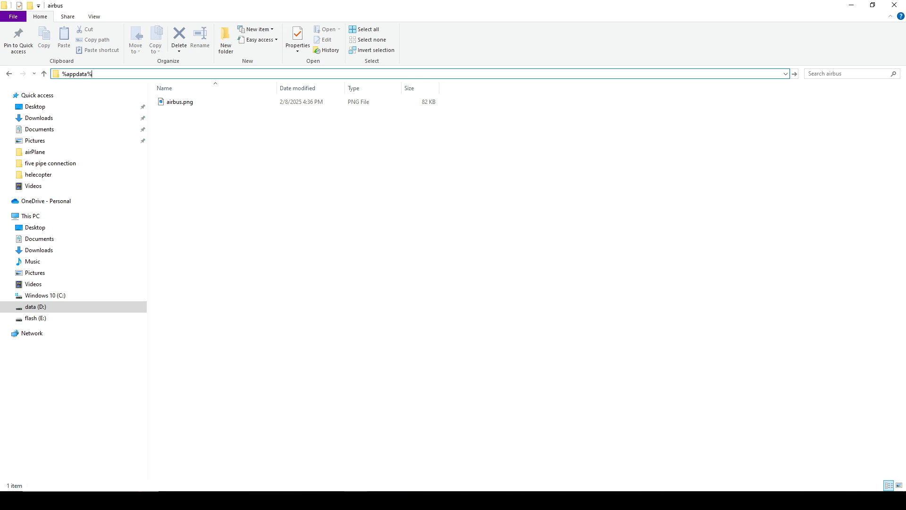
{"action": "key", "text": "Return"}
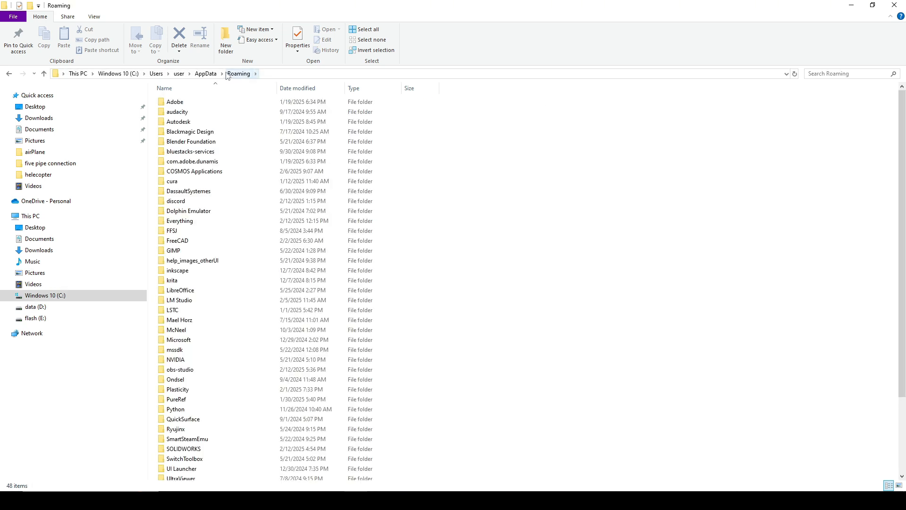
{"action": "double_click", "coordinate": [211, 241]}
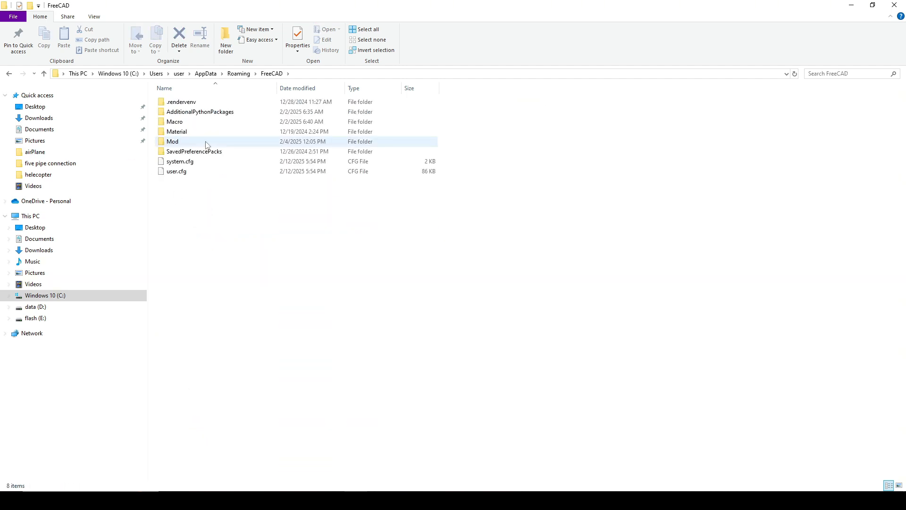
{"action": "double_click", "coordinate": [187, 141]}
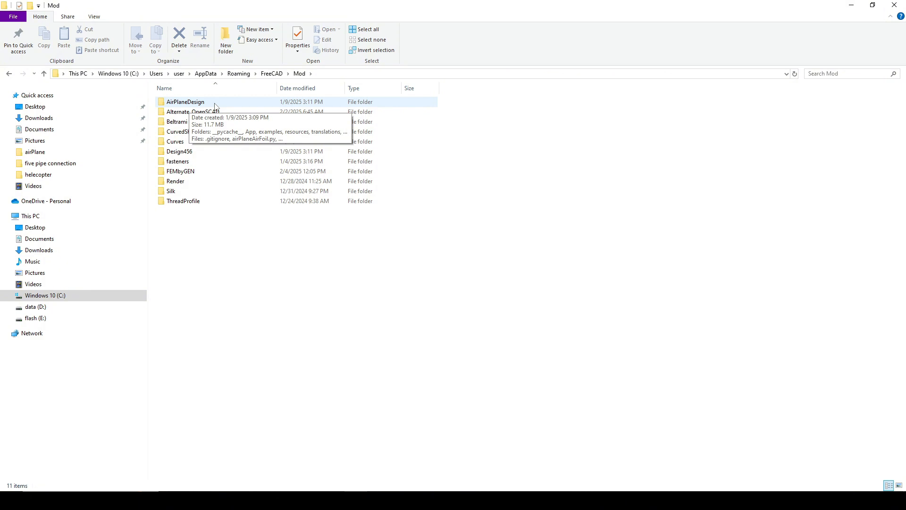
{"action": "double_click", "coordinate": [198, 102]}
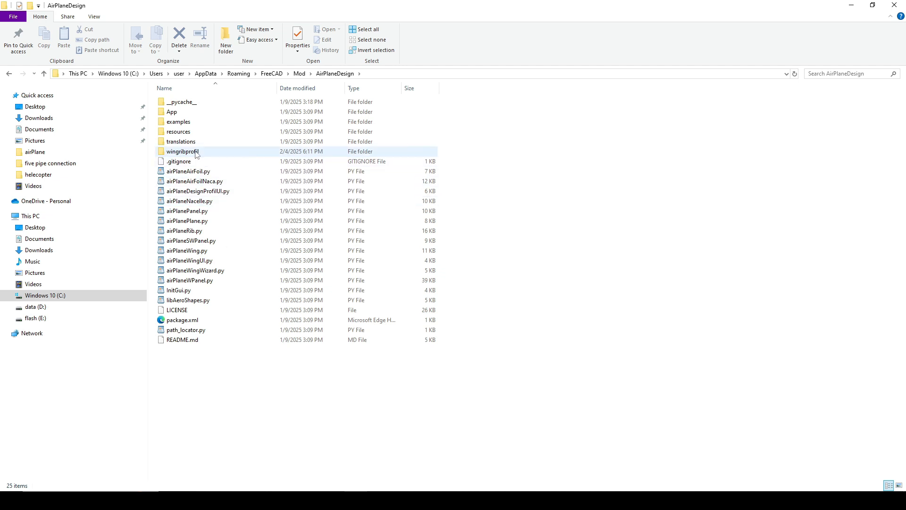
{"action": "left_click", "coordinate": [215, 151]}
{"action": "double_click", "coordinate": [241, 152]}
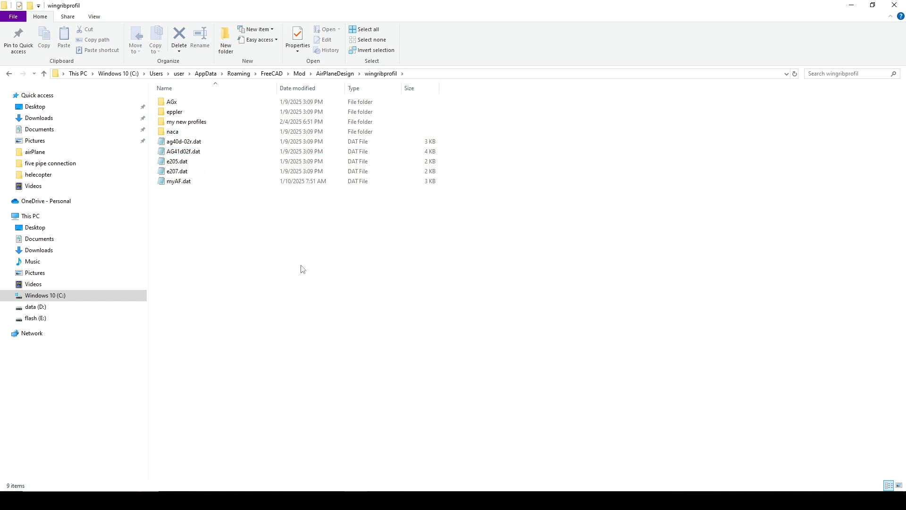
Create a new text document in the wingribprofil folder and paste the copied NACA 2412 coordinates into it.
{"action": "right_click", "coordinate": [242, 230]}
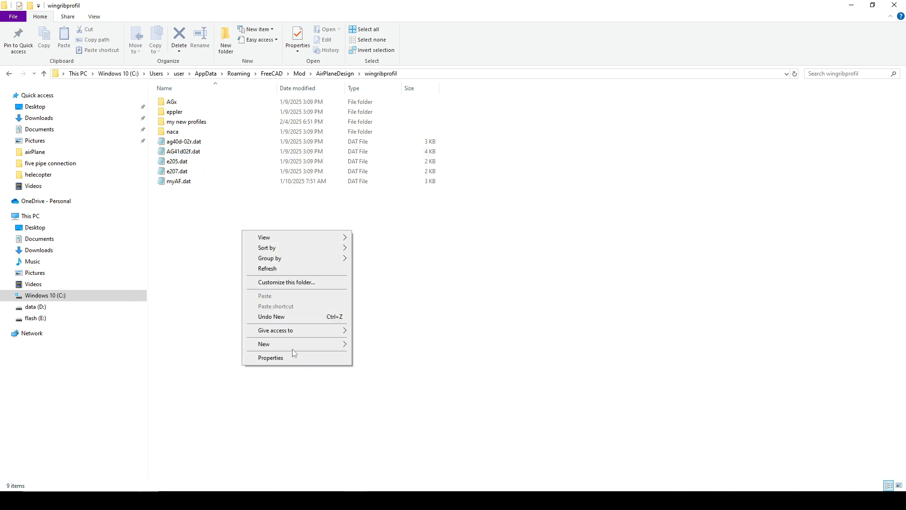
{"action": "mouse_move", "coordinate": [303, 346]}
{"action": "left_click", "coordinate": [409, 444]}
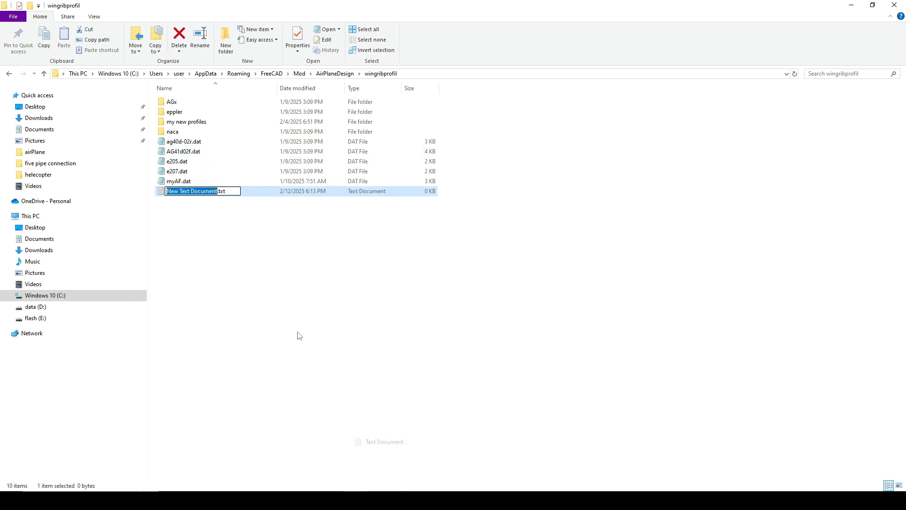
{"action": "left_click", "coordinate": [299, 336]}
{"action": "double_click", "coordinate": [204, 191]}
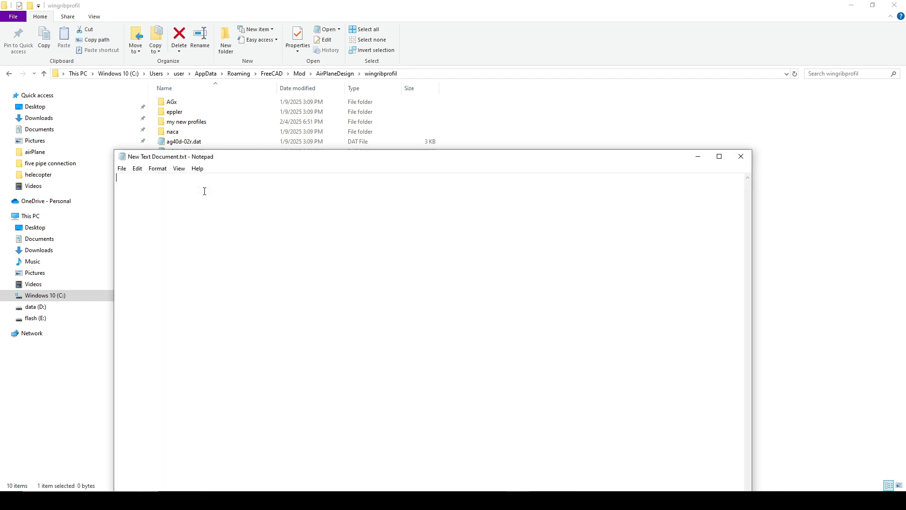
{"action": "right_click", "coordinate": [235, 220]}
{"action": "left_click", "coordinate": [287, 257]}
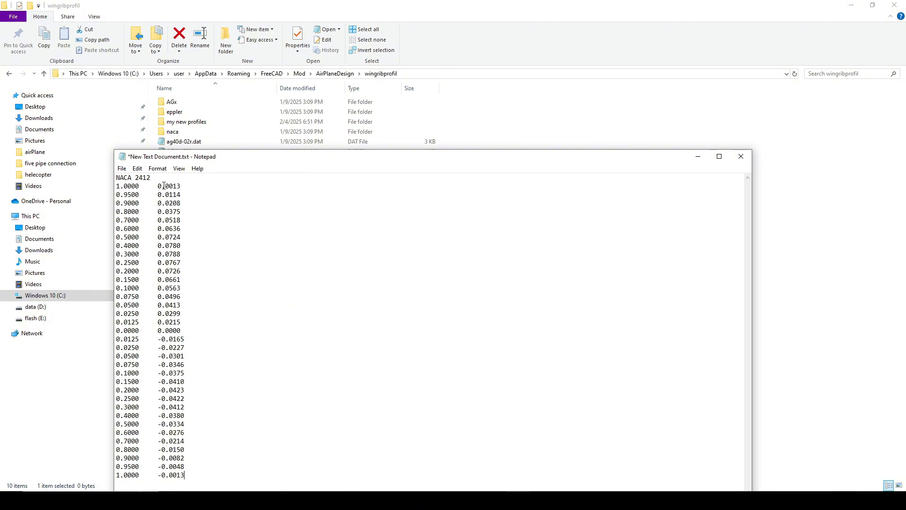
Save the coordinates in the wingribprofil folder as NACA 2412.dat with the All Files type, and close the document.
{"action": "left_click_drag", "start_coordinate": [359, 162], "coordinate": [354, 121]}
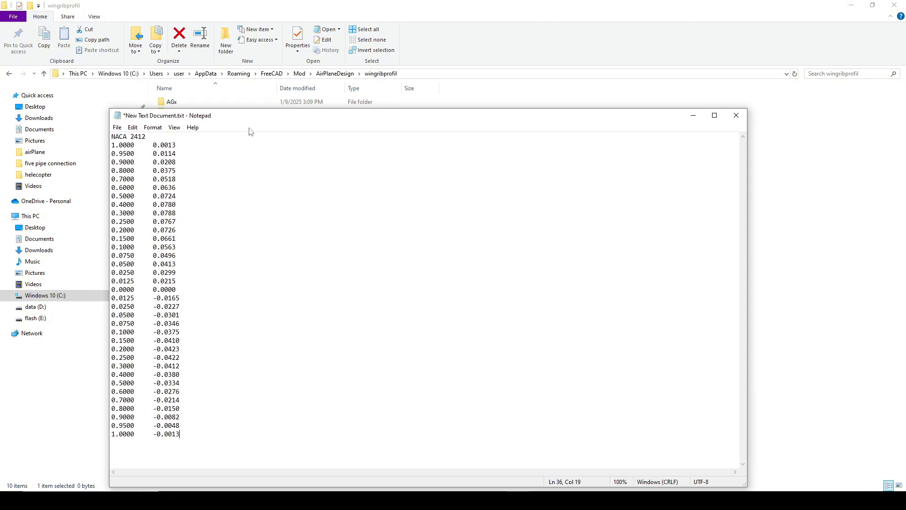
{"action": "left_click_drag", "start_coordinate": [272, 120], "coordinate": [326, 94]}
{"action": "left_click", "coordinate": [174, 103]}
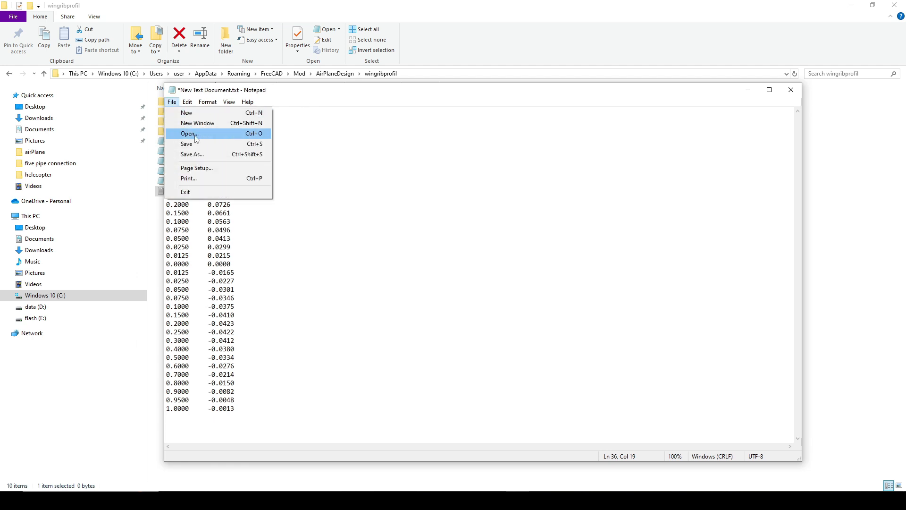
{"action": "left_click", "coordinate": [222, 154]}
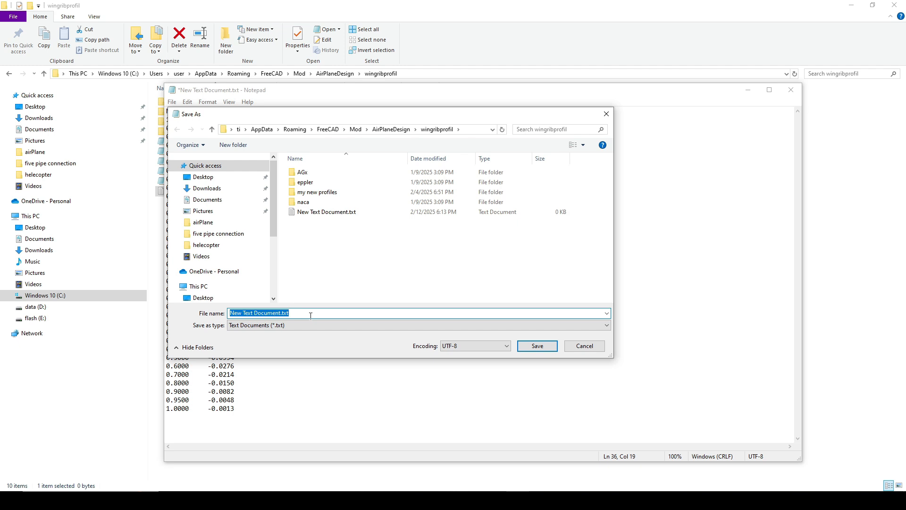
{"action": "type", "text": "NACA 2"}
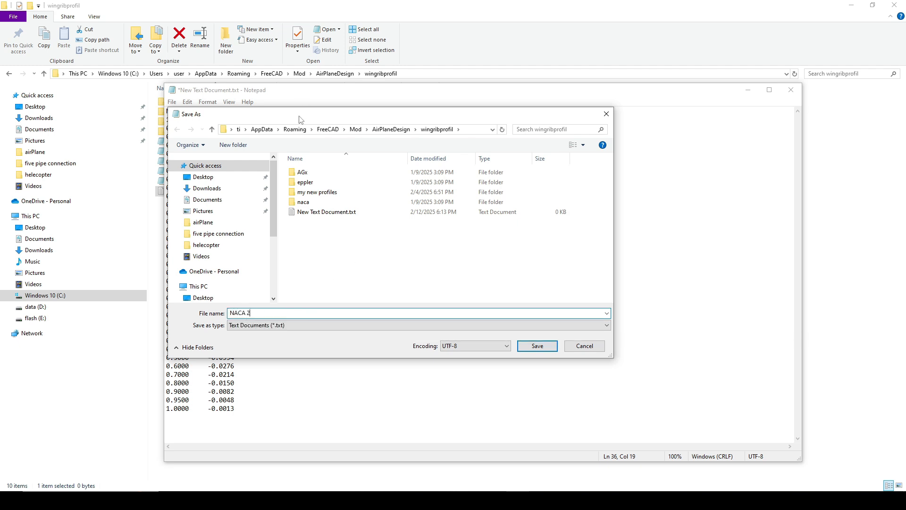
{"action": "left_click_drag", "start_coordinate": [299, 119], "coordinate": [438, 126]}
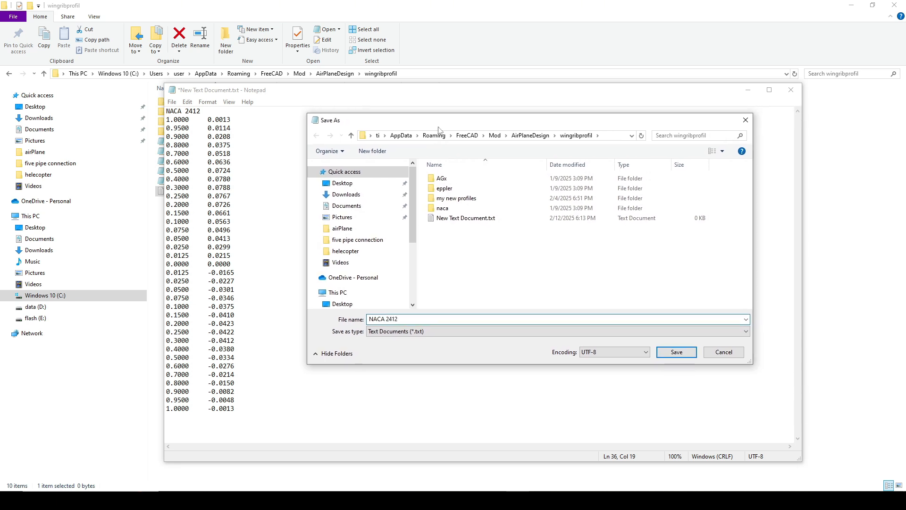
{"action": "left_click", "coordinate": [417, 331]}
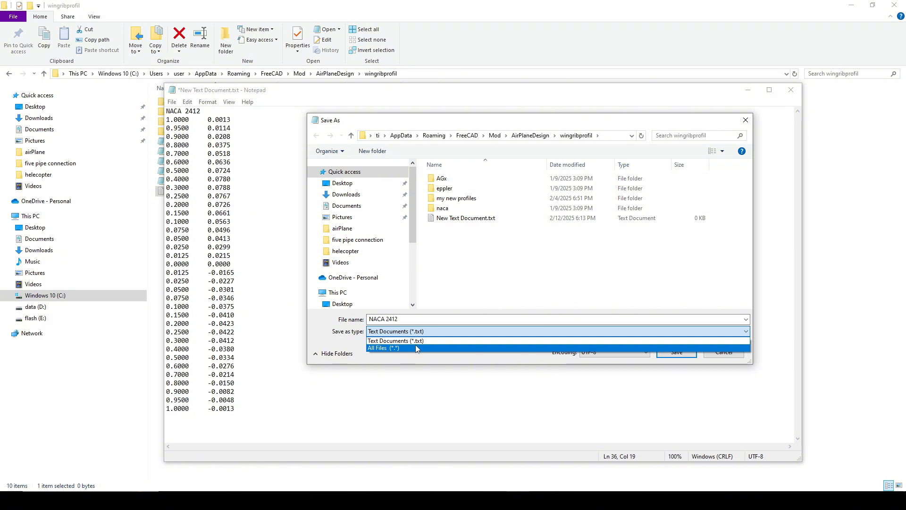
{"action": "left_click", "coordinate": [416, 348]}
{"action": "left_click", "coordinate": [406, 331]}
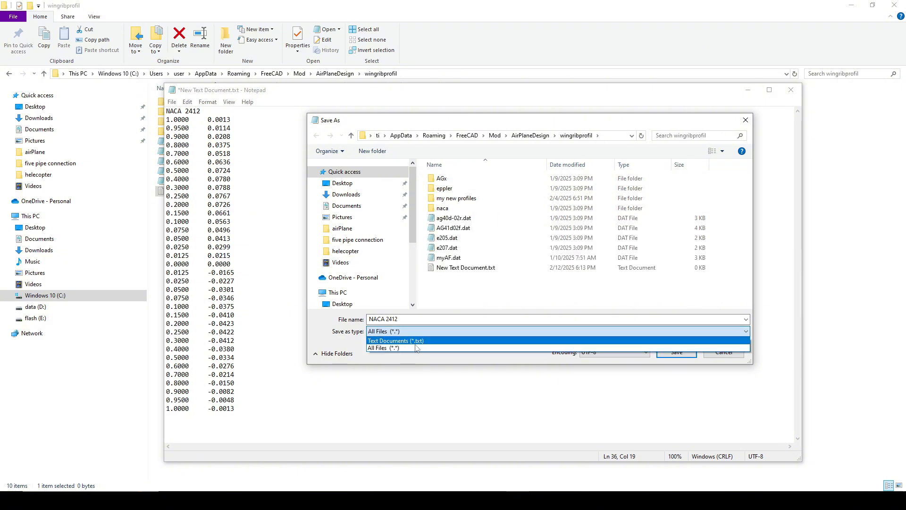
{"action": "left_click", "coordinate": [417, 348]}
{"action": "left_click", "coordinate": [422, 318]}
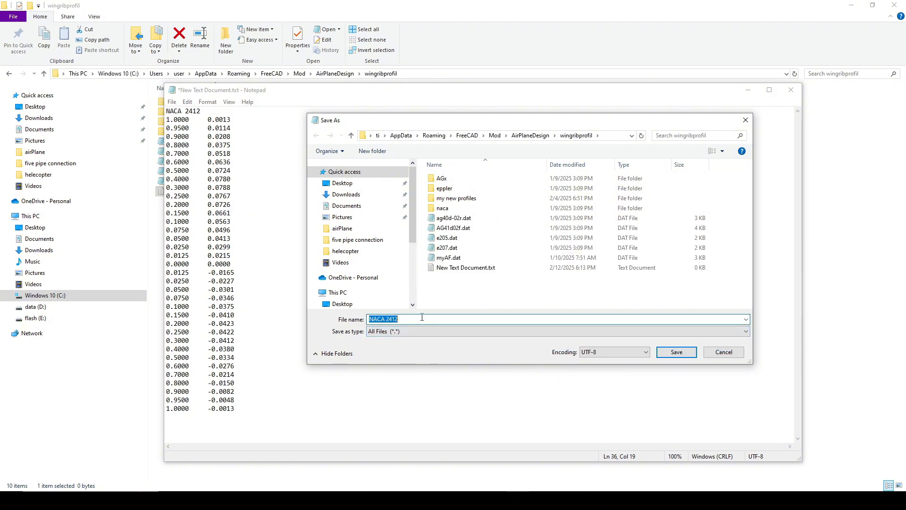
{"action": "left_click", "coordinate": [422, 317]}
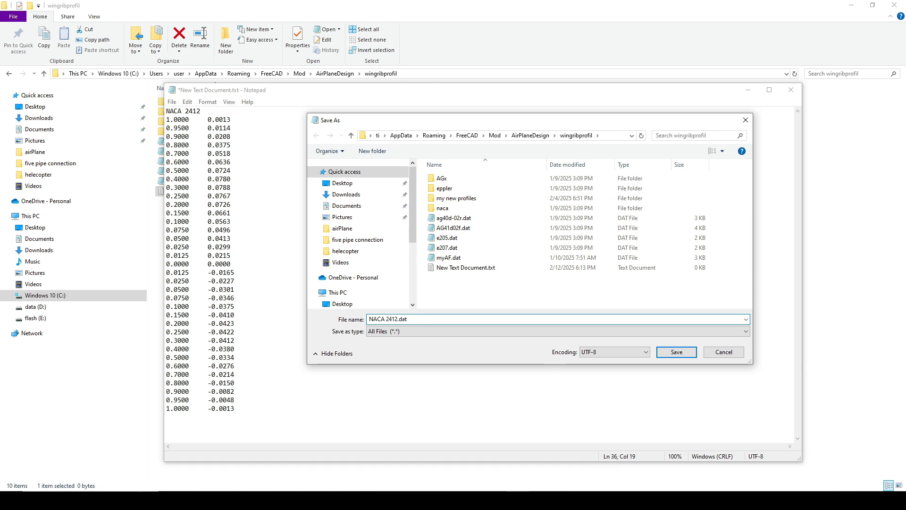
{"action": "left_click", "coordinate": [676, 352]}
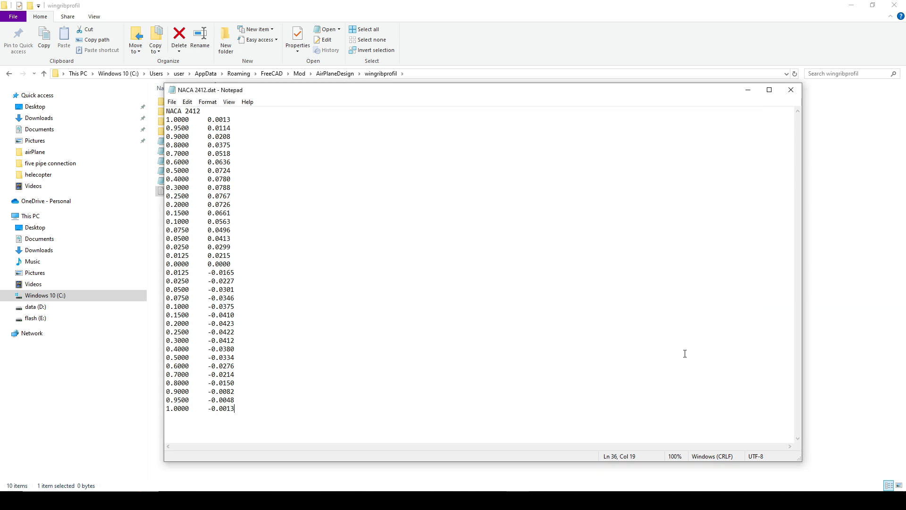
{"action": "left_click", "coordinate": [790, 90]}
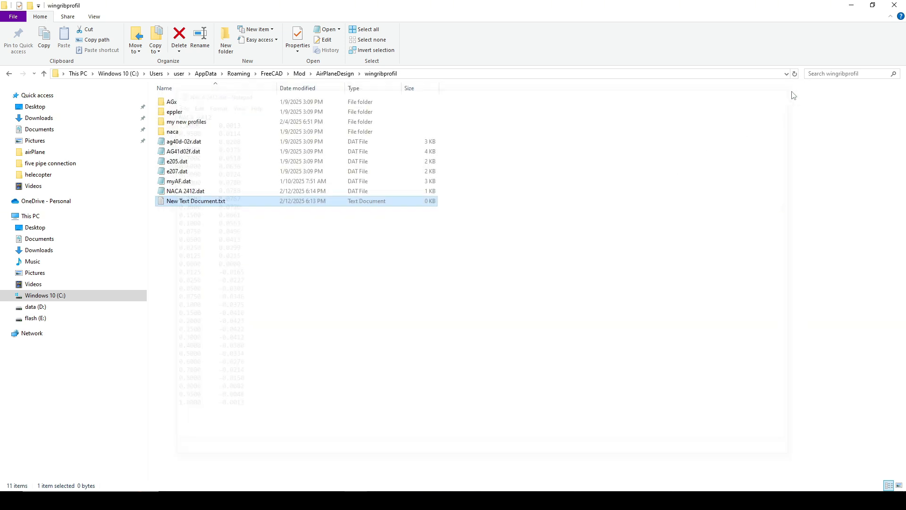
Permanently delete the empty New Text Document.txt from the wingribprofil folder.
{"action": "left_click", "coordinate": [442, 284]}
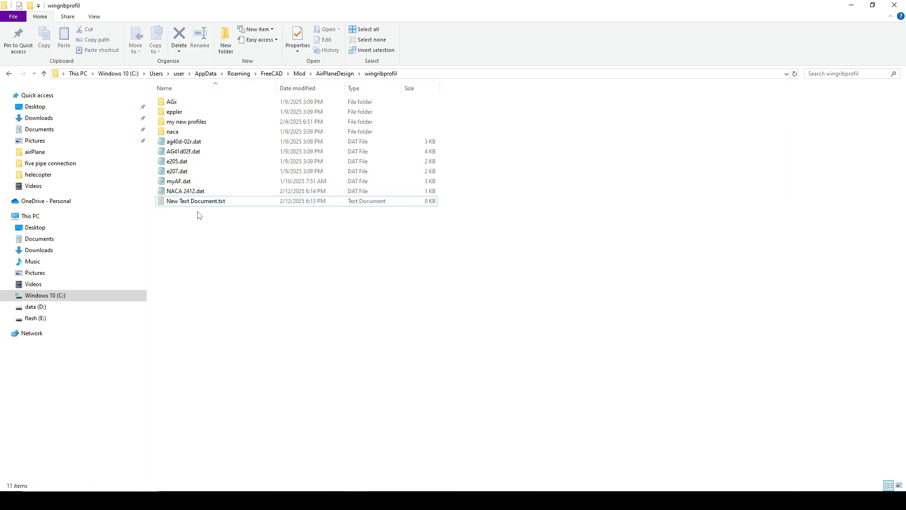
{"action": "left_click", "coordinate": [188, 194]}
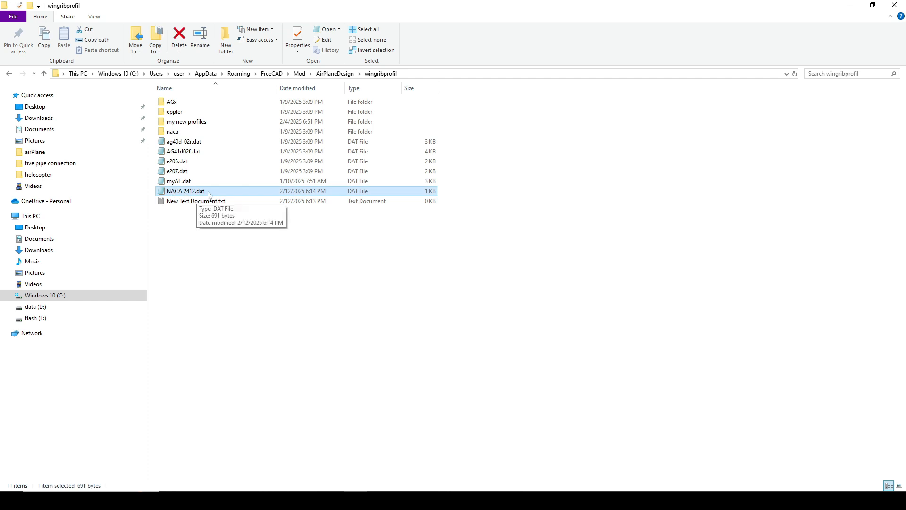
{"action": "left_click_drag", "start_coordinate": [182, 242], "coordinate": [228, 202]}
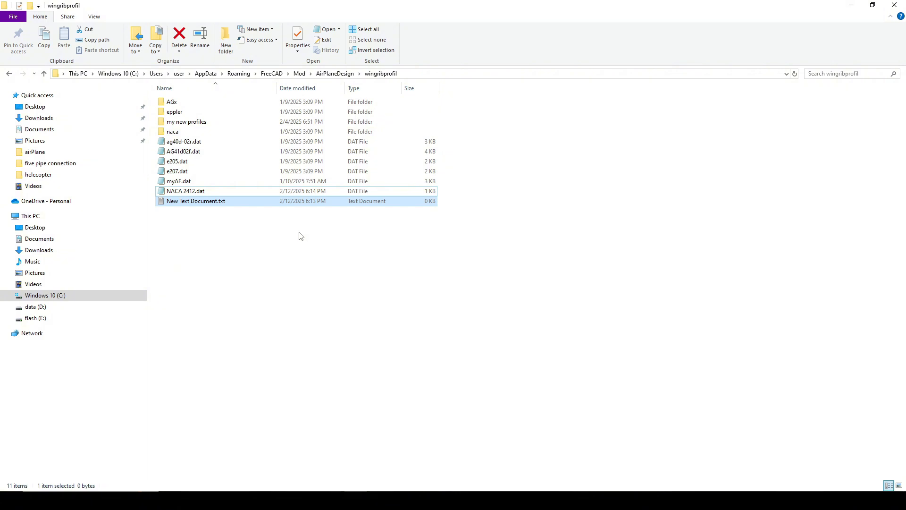
{"action": "key", "text": "shift+Delete"}
{"action": "left_click", "coordinate": [486, 288]}
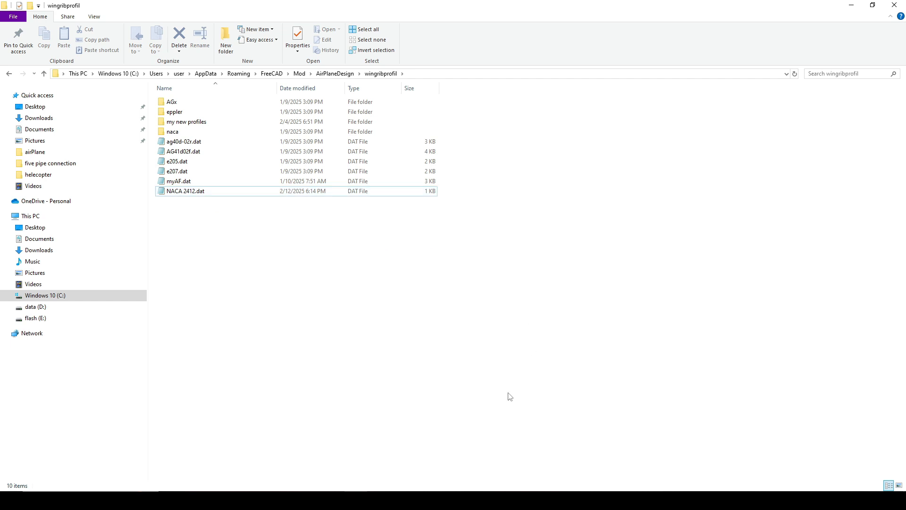
Switch back to FreeCAD and create a wing rib by importing the NACA 2412.dat profile file.
{"action": "key", "text": "alt+Tab"}
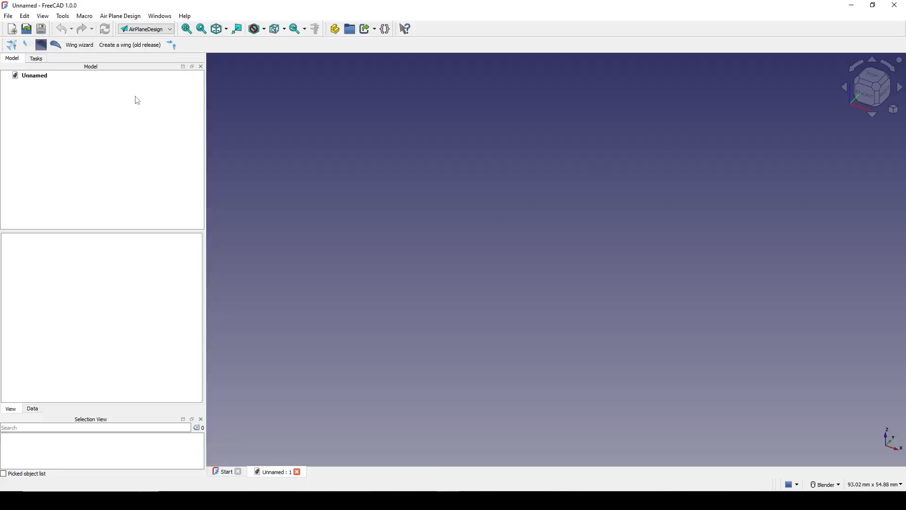
{"action": "left_click", "coordinate": [55, 45]}
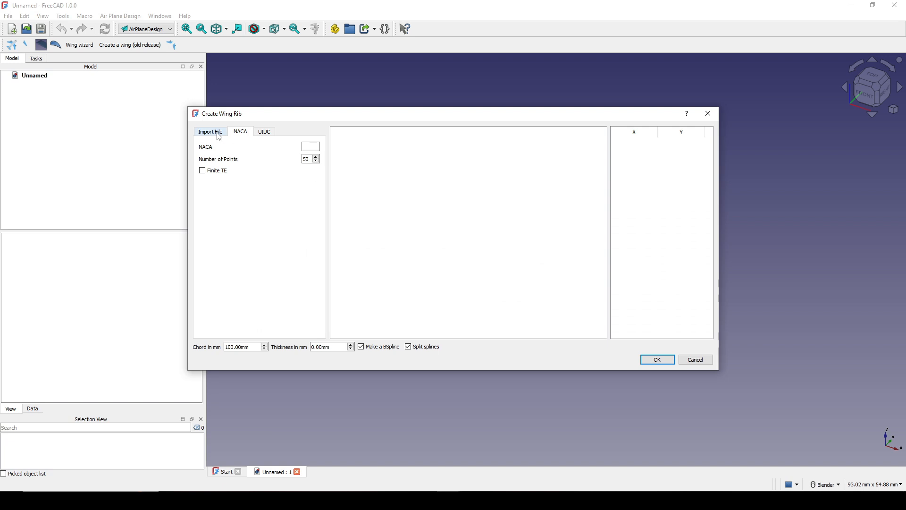
{"action": "left_click", "coordinate": [219, 134]}
{"action": "left_click_drag", "start_coordinate": [324, 120], "coordinate": [366, 79]}
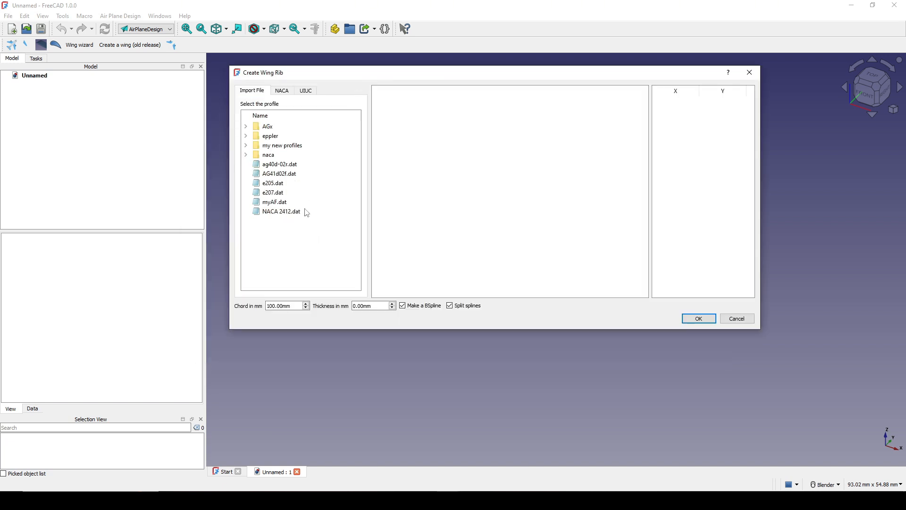
{"action": "left_click", "coordinate": [279, 212]}
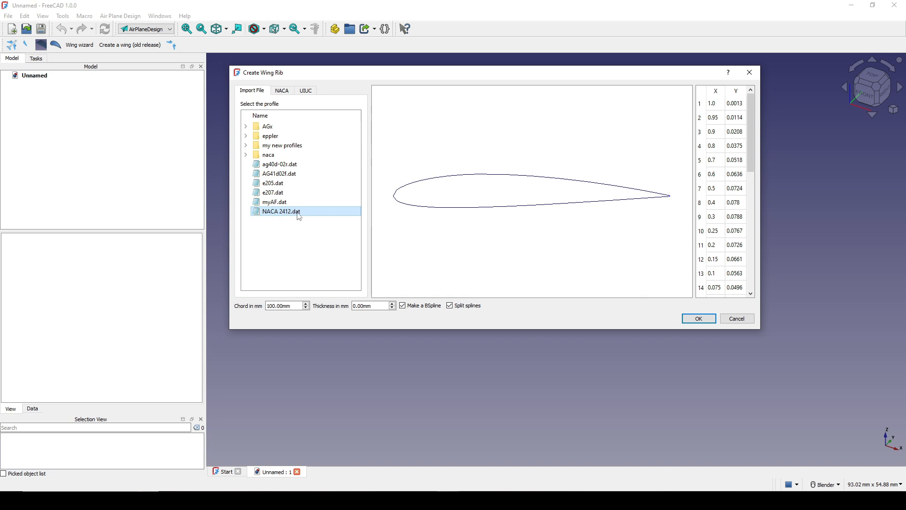
{"action": "left_click", "coordinate": [700, 319]}
Examine the wing rib from the front, checking its upper and lower curves and the short vertical edge at the trailing edge.
{"action": "scroll", "coordinate": [712, 349], "scroll_direction": "down", "scroll_amount": 5}
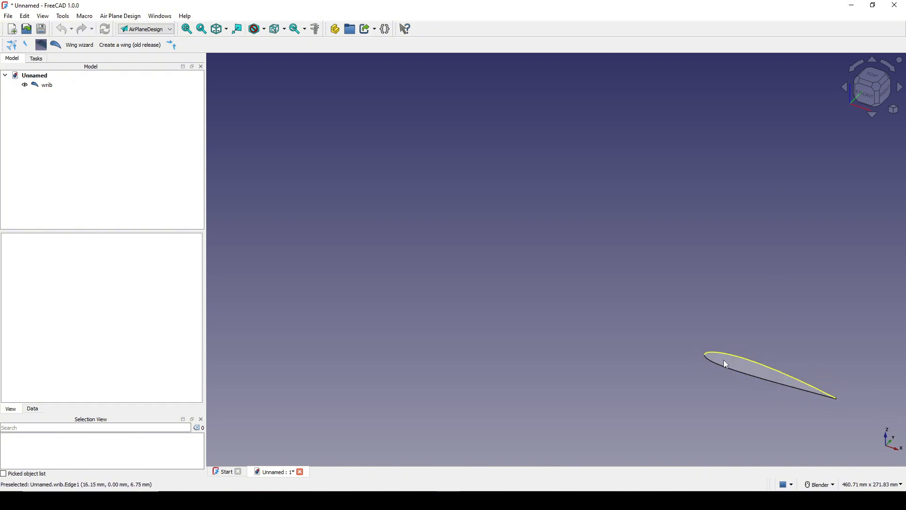
{"action": "middle_click_drag", "start_coordinate": [724, 360], "coordinate": [820, 306]}
{"action": "left_click", "coordinate": [861, 105]}
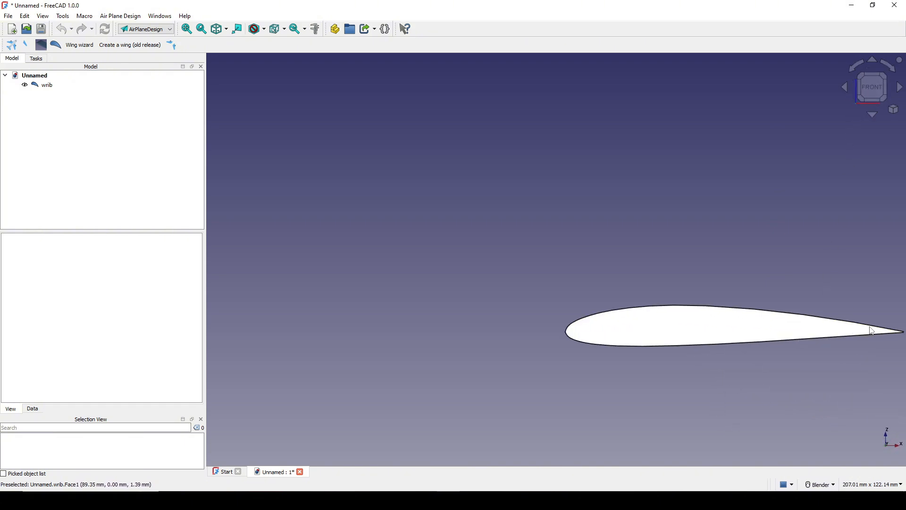
{"action": "middle_click_drag", "start_coordinate": [871, 330], "coordinate": [674, 311], "text": "shift"}
{"action": "scroll", "coordinate": [540, 220], "scroll_direction": "up", "scroll_amount": 2}
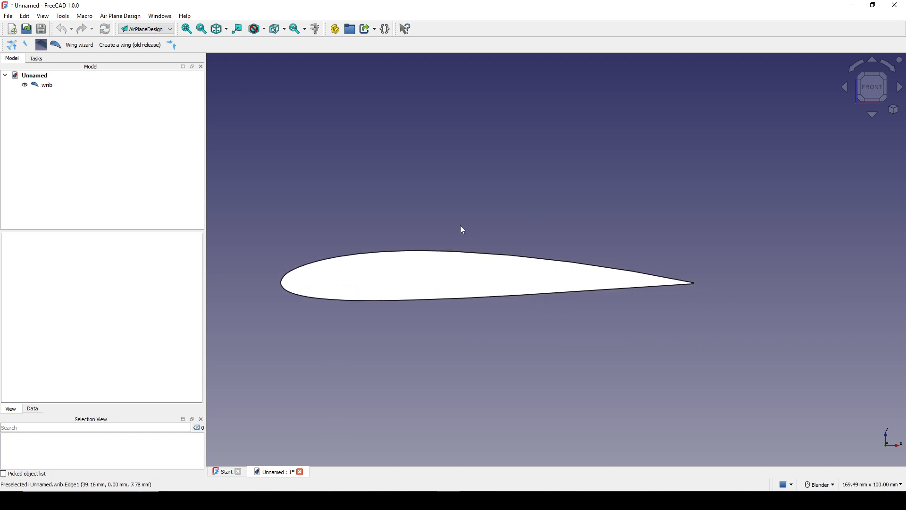
{"action": "left_click", "coordinate": [417, 252]}
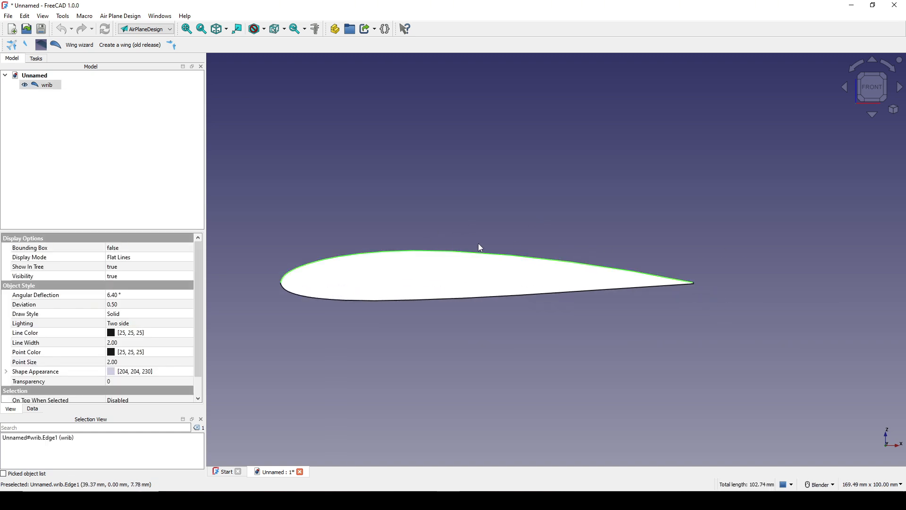
{"action": "left_click", "coordinate": [442, 301]}
{"action": "scroll", "coordinate": [616, 290], "scroll_direction": "up", "scroll_amount": 10}
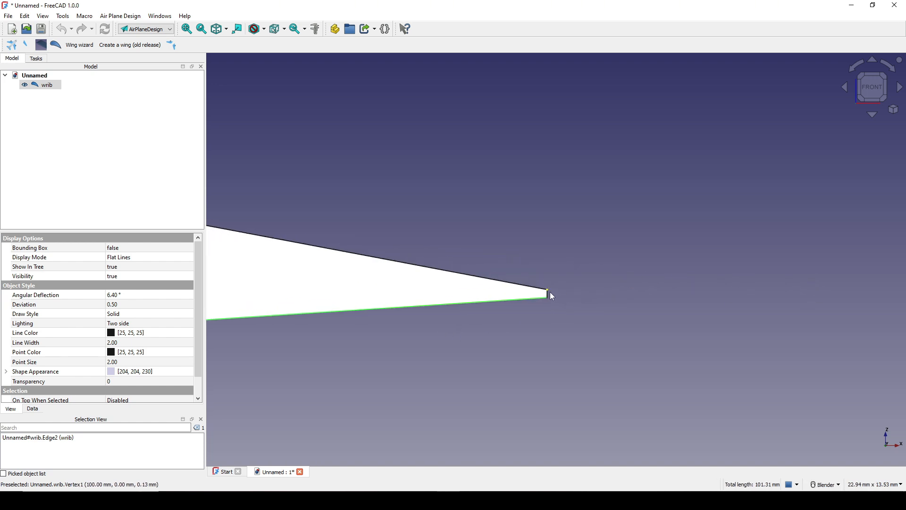
{"action": "scroll", "coordinate": [556, 293], "scroll_direction": "up", "scroll_amount": 5}
{"action": "left_click", "coordinate": [521, 302]}
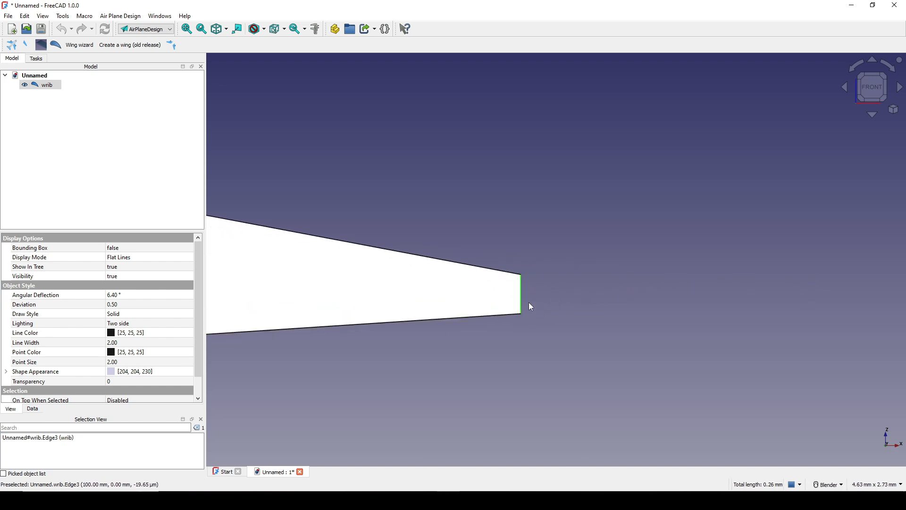
{"action": "scroll", "coordinate": [522, 302], "scroll_direction": "down", "scroll_amount": 15}
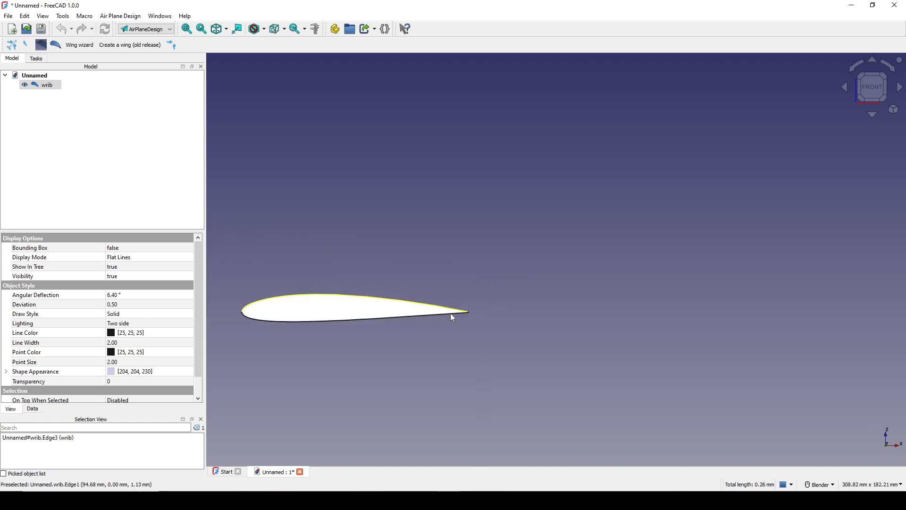
{"action": "middle_click_drag", "start_coordinate": [349, 350], "coordinate": [325, 340]}
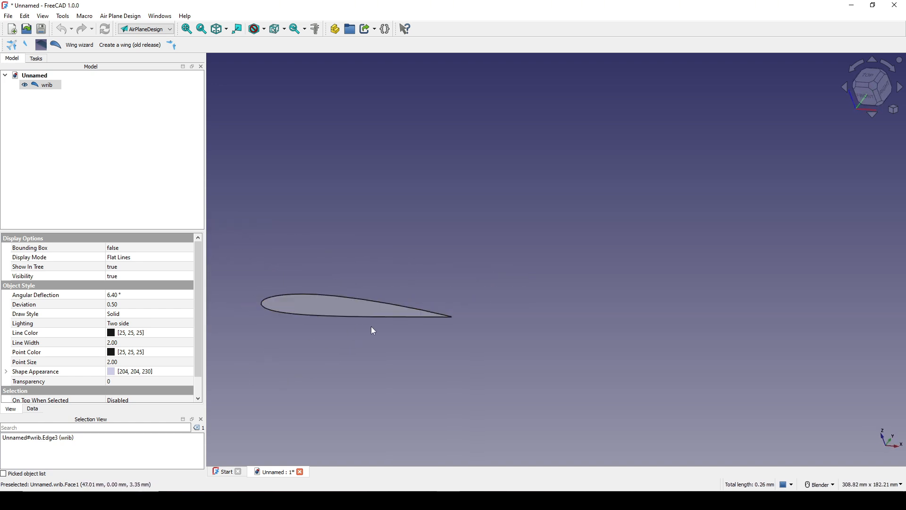
{"action": "middle_click_drag", "start_coordinate": [394, 294], "coordinate": [525, 180], "text": "shift"}
{"action": "left_click", "coordinate": [505, 202]}
{"action": "scroll", "coordinate": [492, 199], "scroll_direction": "up", "scroll_amount": 2}
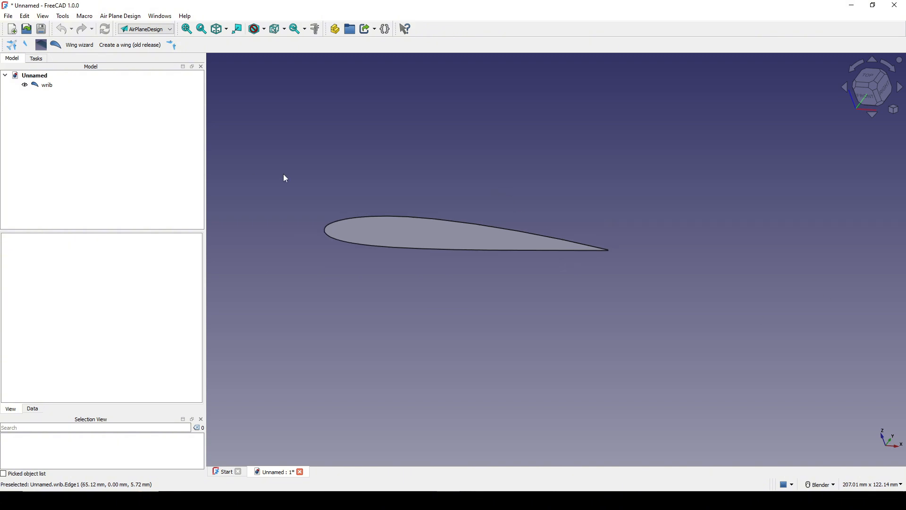
Hide the wrib object and switch to the Part workbench.
{"action": "left_click", "coordinate": [47, 85]}
{"action": "key", "text": "space"}
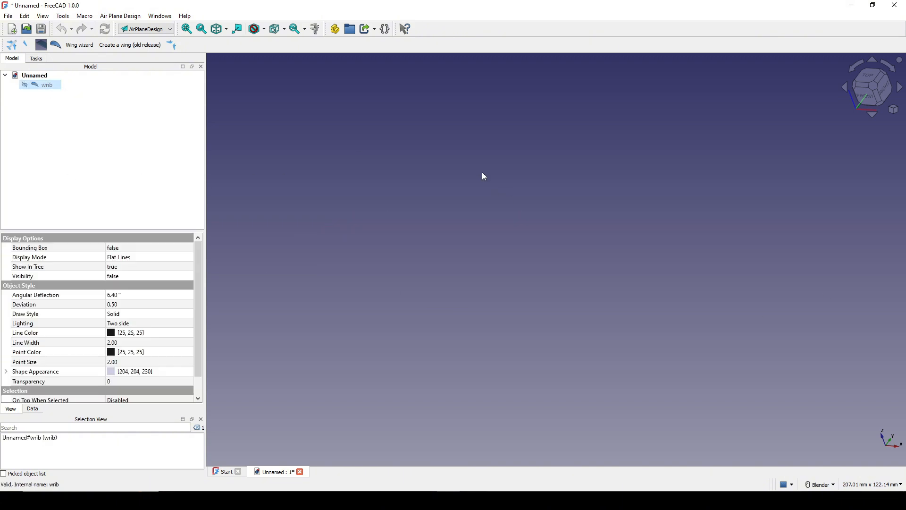
{"action": "scroll", "coordinate": [483, 214], "scroll_direction": "down", "scroll_amount": 2}
{"action": "left_click", "coordinate": [481, 215]}
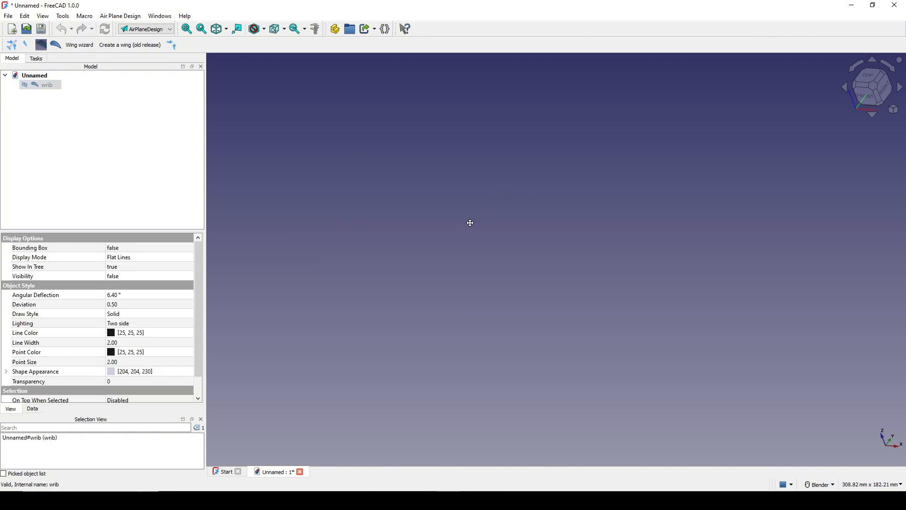
{"action": "left_click", "coordinate": [138, 30]}
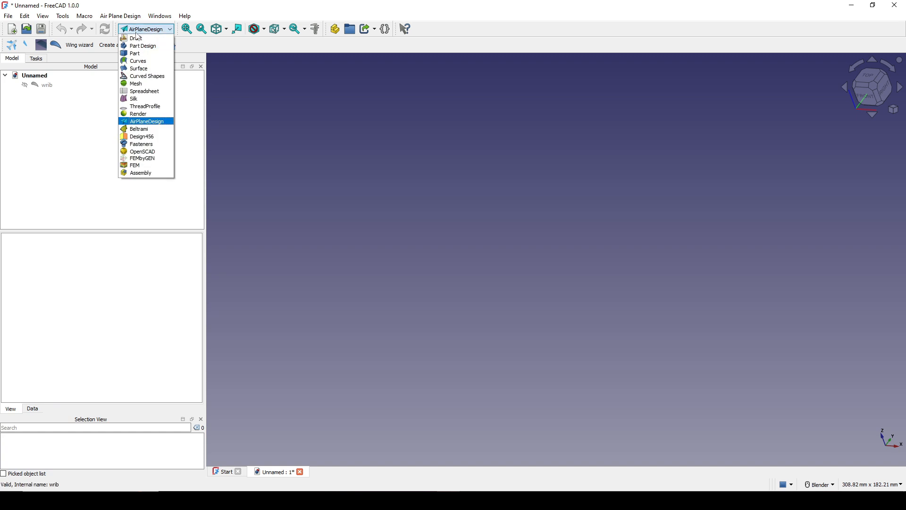
{"action": "left_click", "coordinate": [132, 53]}
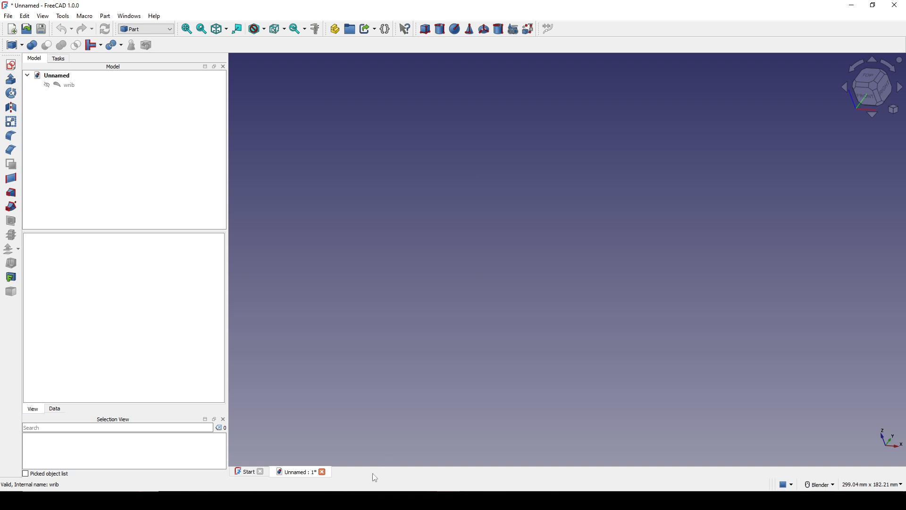
Bring airbus.png from the FreecadTutorial\airbus folder in File Explorer into the FreeCAD document as an image plane, and minimize File Explorer.
{"action": "left_click", "coordinate": [374, 500]}
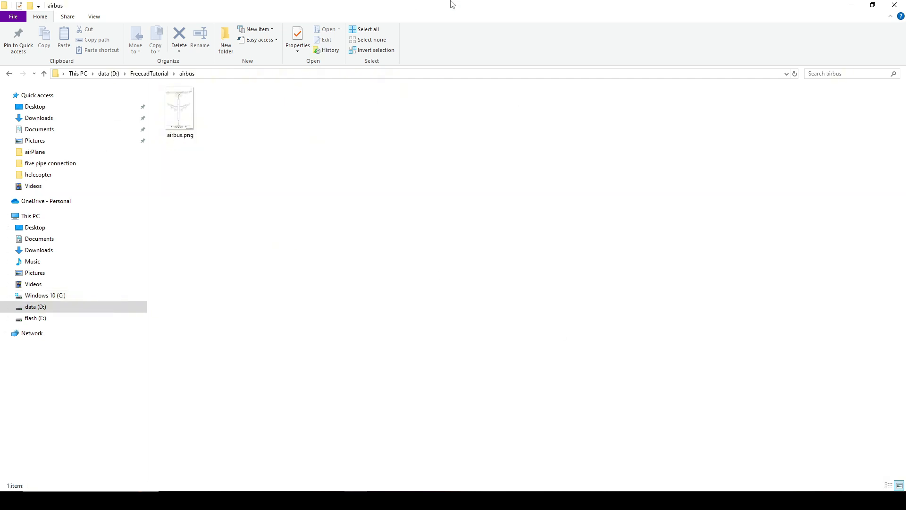
{"action": "left_click_drag", "start_coordinate": [452, 4], "coordinate": [312, 124]}
{"action": "left_click_drag", "start_coordinate": [233, 231], "coordinate": [639, 247]}
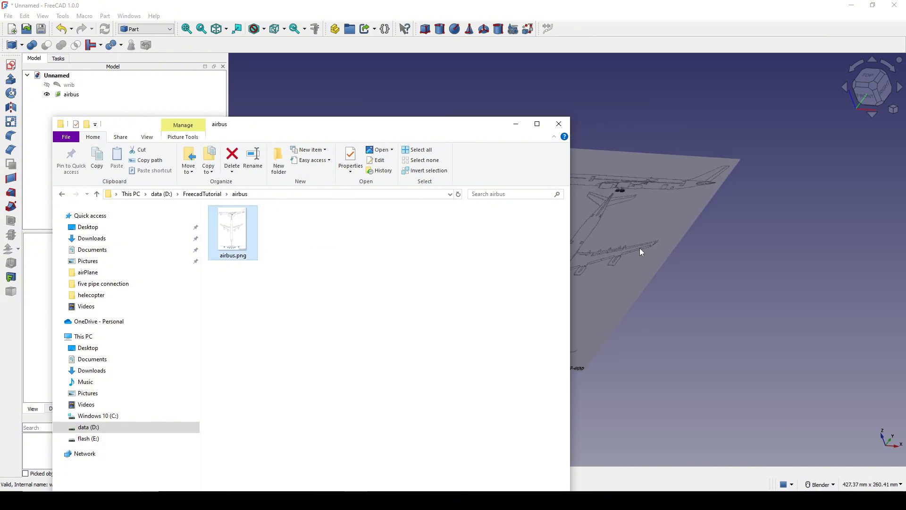
{"action": "left_click", "coordinate": [516, 128]}
{"action": "middle_click_drag", "start_coordinate": [695, 258], "coordinate": [676, 304]}
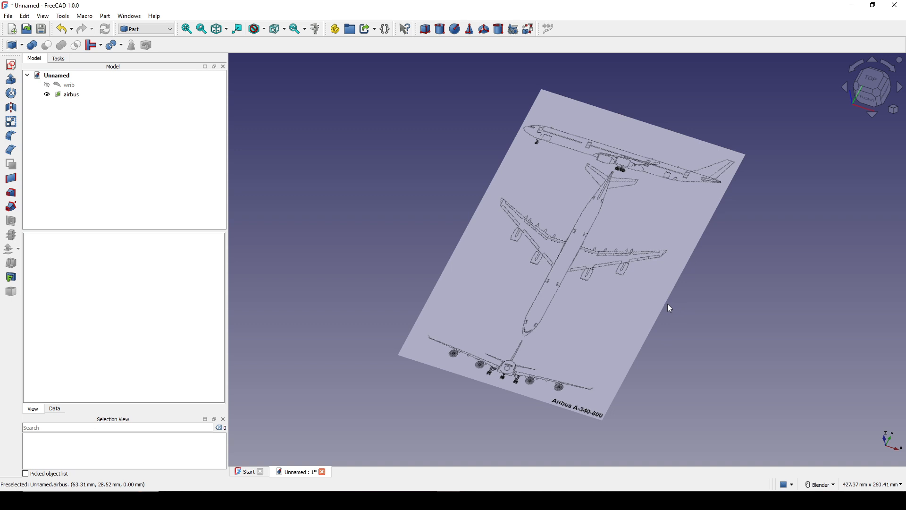
Calibrate the airbus image in top view by setting the top-view fuselage length from nose to tail to 753.6 mm.
{"action": "left_click", "coordinate": [869, 81]}
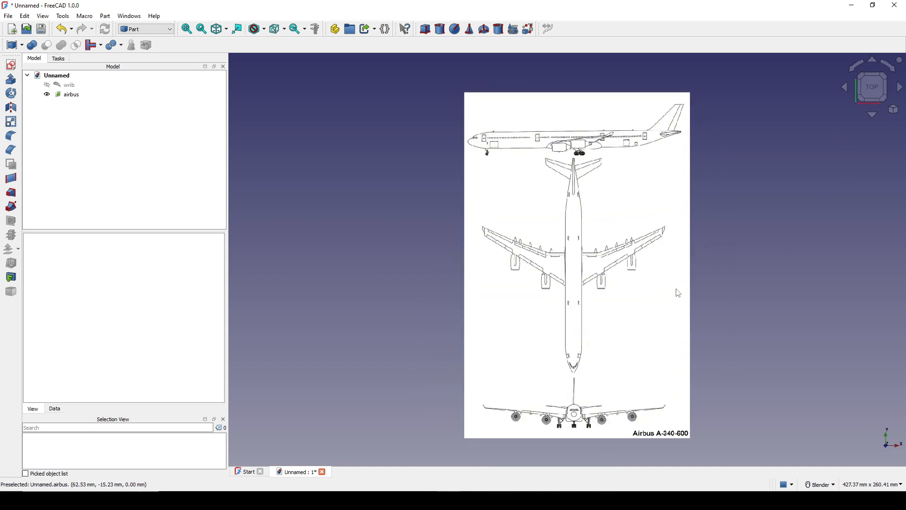
{"action": "scroll", "coordinate": [675, 289], "scroll_direction": "up", "scroll_amount": 1}
{"action": "scroll", "coordinate": [671, 287], "scroll_direction": "down", "scroll_amount": 1}
{"action": "middle_click_drag", "start_coordinate": [663, 279], "coordinate": [554, 237], "text": "shift"}
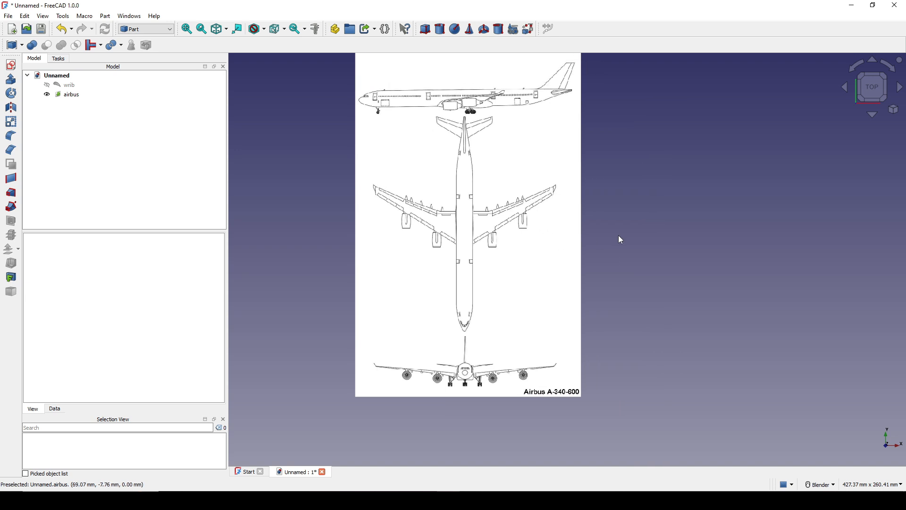
{"action": "double_click", "coordinate": [71, 94]}
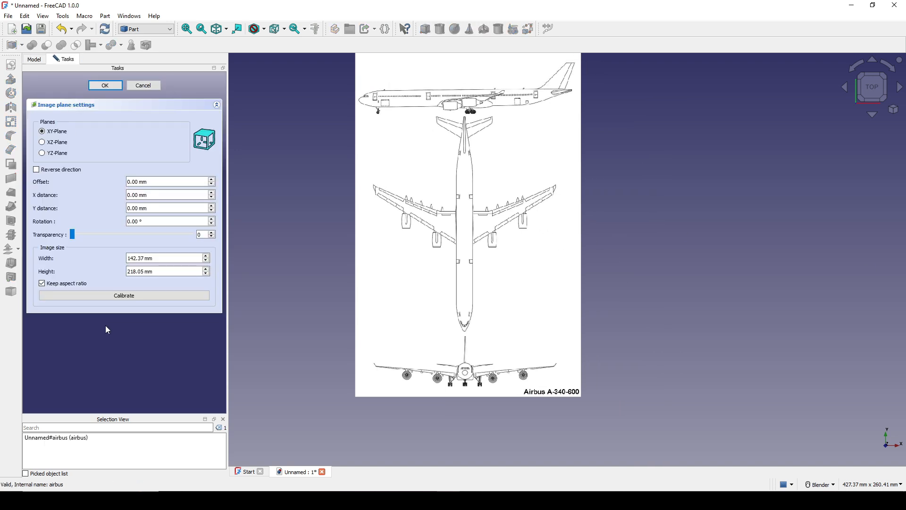
{"action": "left_click", "coordinate": [146, 296]}
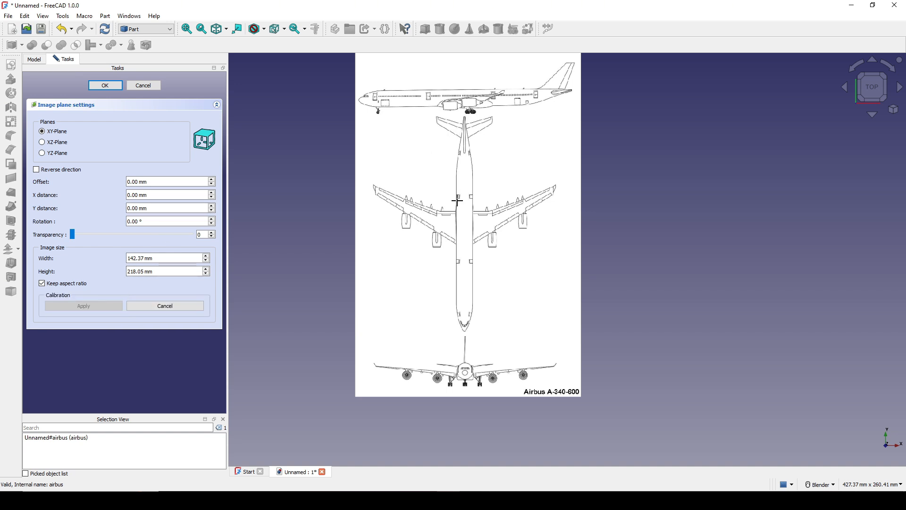
{"action": "left_click", "coordinate": [464, 332]}
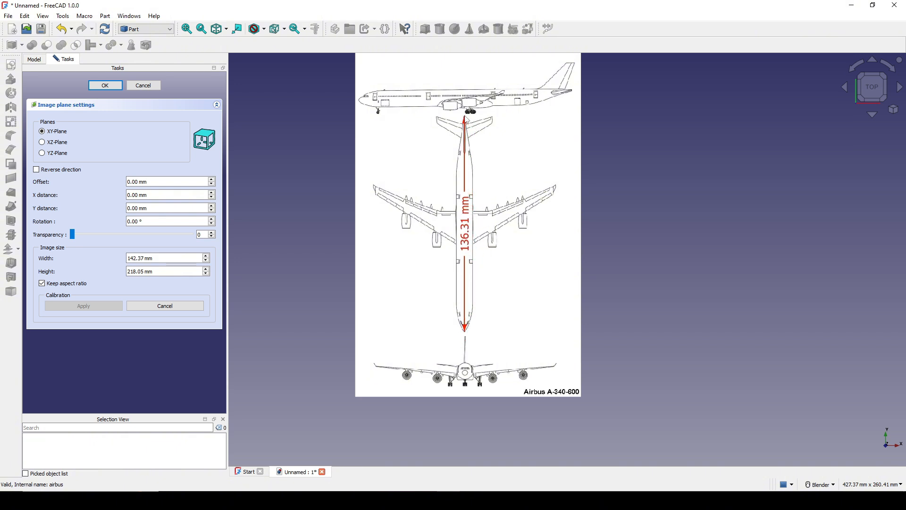
{"action": "left_click", "coordinate": [465, 119]}
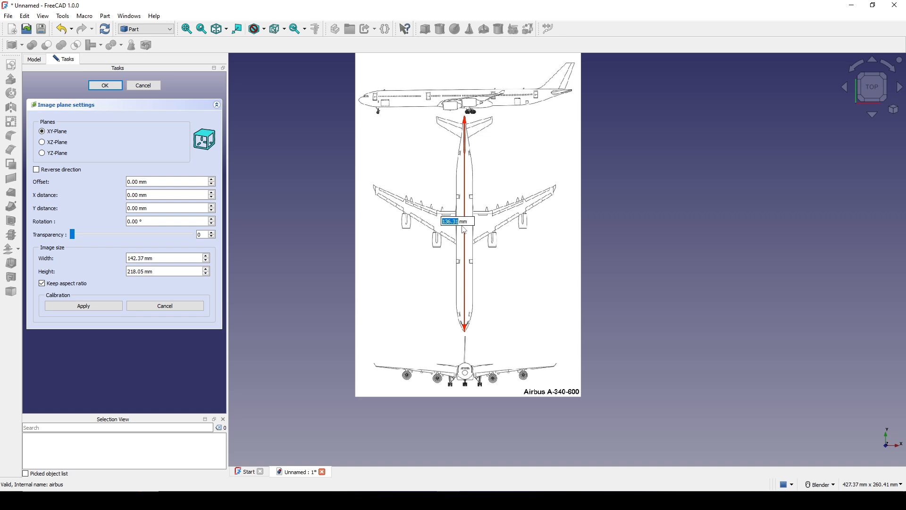
{"action": "type", "text": "753."}
{"action": "key", "text": "Return"}
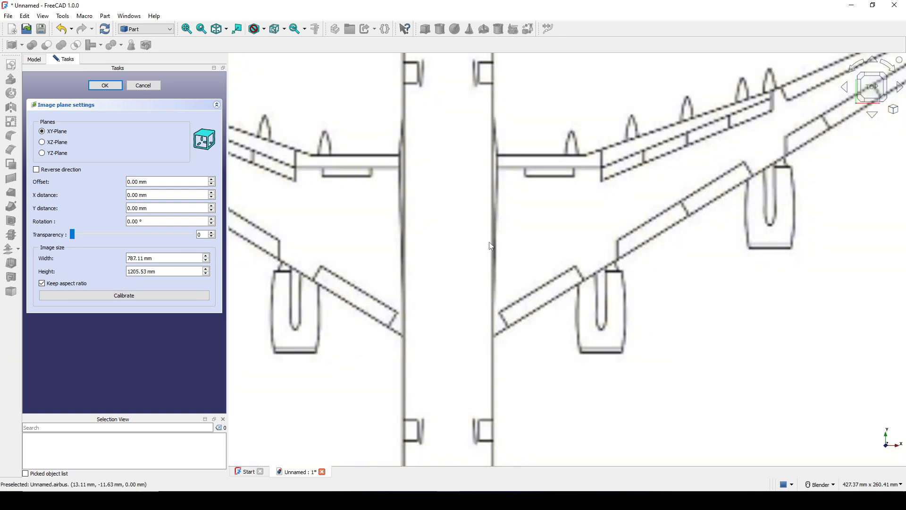
{"action": "scroll", "coordinate": [484, 246], "scroll_direction": "down", "scroll_amount": 10}
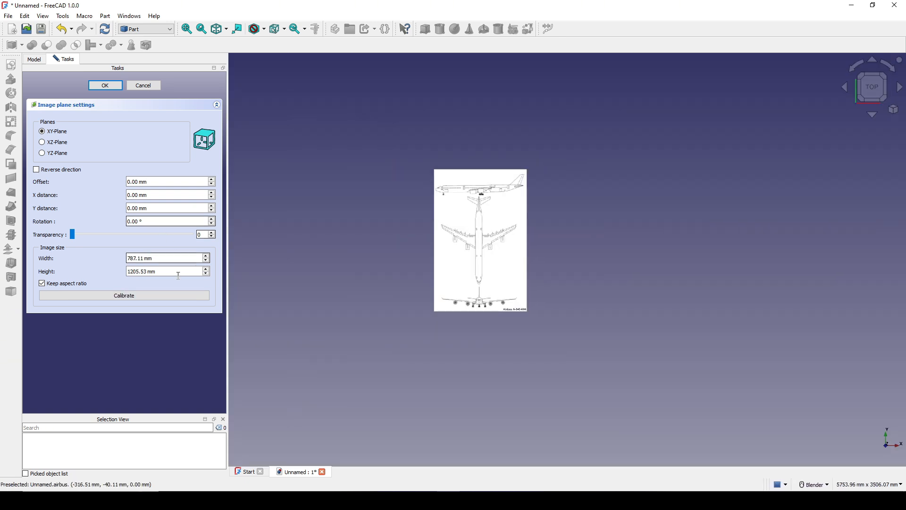
{"action": "left_click", "coordinate": [105, 86]}
Show the axis cross in the 3D view with the airbus image seen at an angle.
{"action": "middle_click_drag", "start_coordinate": [376, 313], "coordinate": [381, 165]}
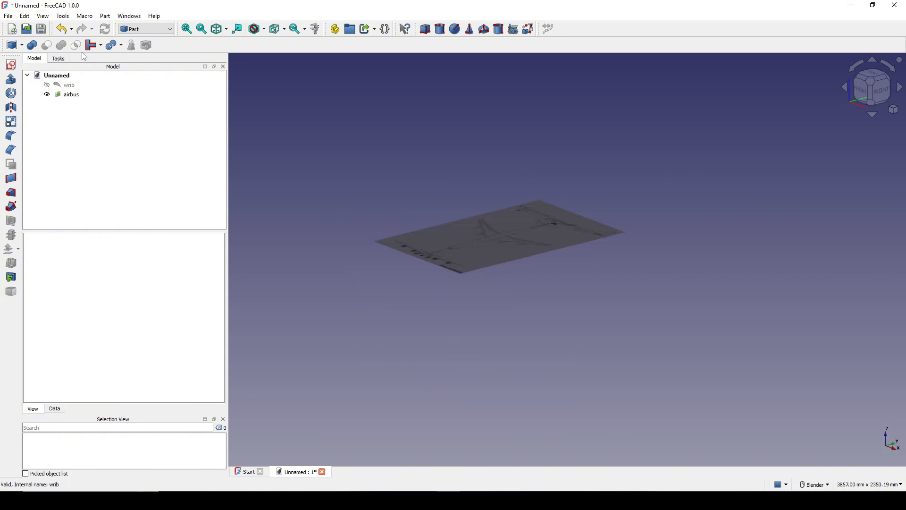
{"action": "left_click", "coordinate": [47, 17]}
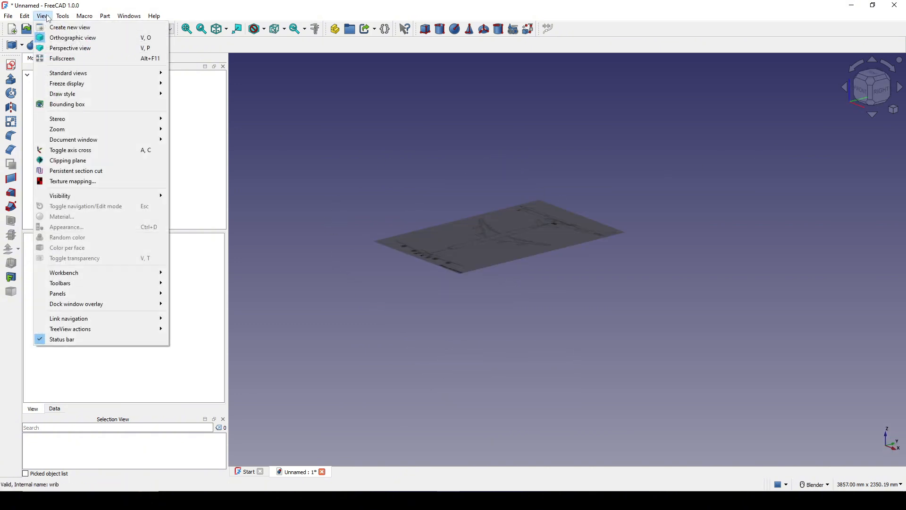
{"action": "left_click", "coordinate": [113, 150]}
{"action": "middle_click_drag", "start_coordinate": [576, 242], "coordinate": [453, 257]}
Duplicate the calibrated airbus image plane twice.
{"action": "left_click", "coordinate": [71, 95]}
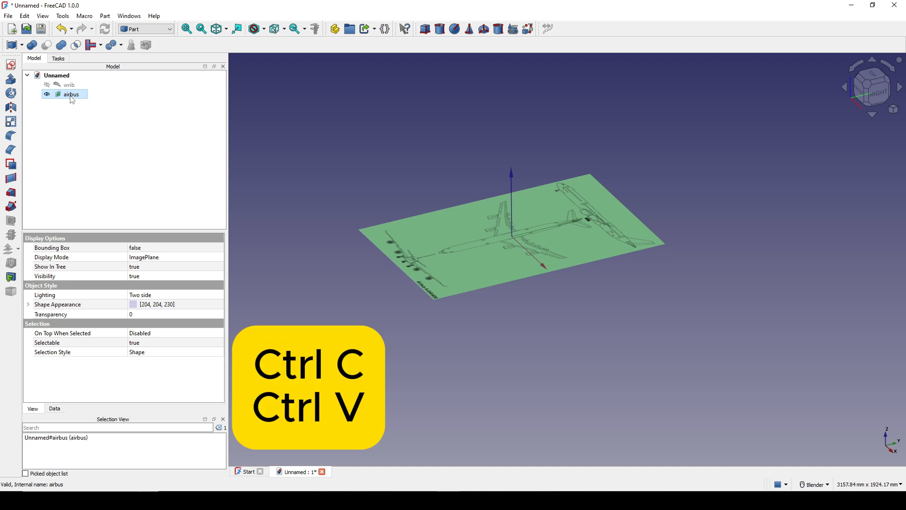
{"action": "key", "text": "ctrl+v"}
{"action": "key", "text": "ctrl+v"}
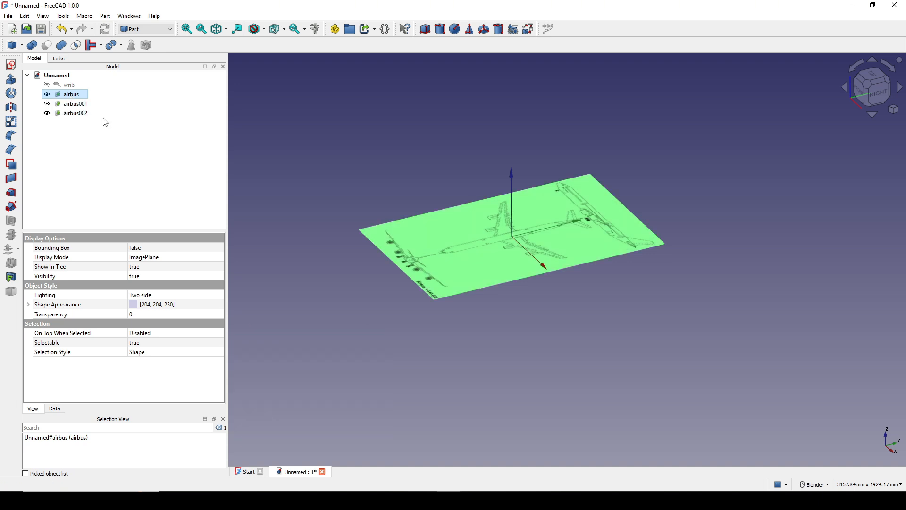
Rename the original airbus image plane as Top.
{"action": "right_click", "coordinate": [61, 96]}
{"action": "left_click", "coordinate": [104, 393]}
{"action": "type", "text": "Top"}
{"action": "key", "text": "Return"}
Rename the first image copy, airbus001, as Front.
{"action": "left_click", "coordinate": [76, 103]}
{"action": "right_click", "coordinate": [76, 104]}
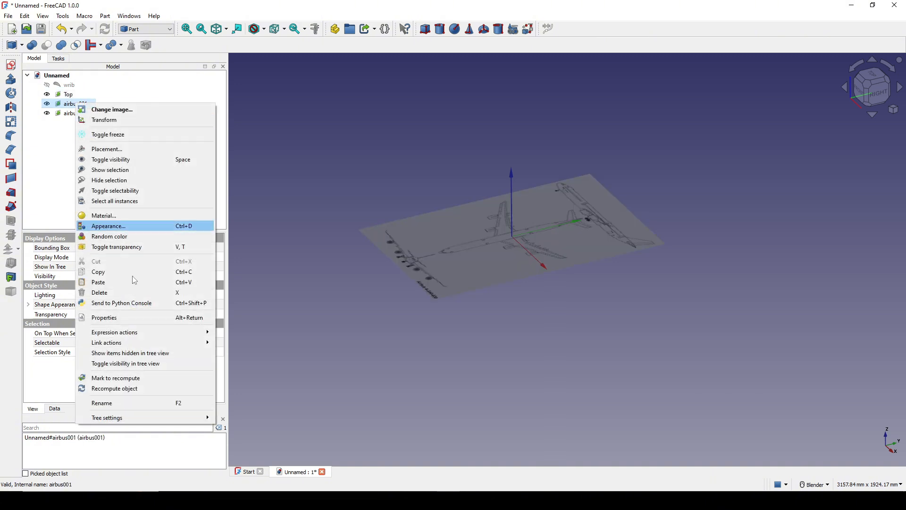
{"action": "left_click", "coordinate": [128, 403]}
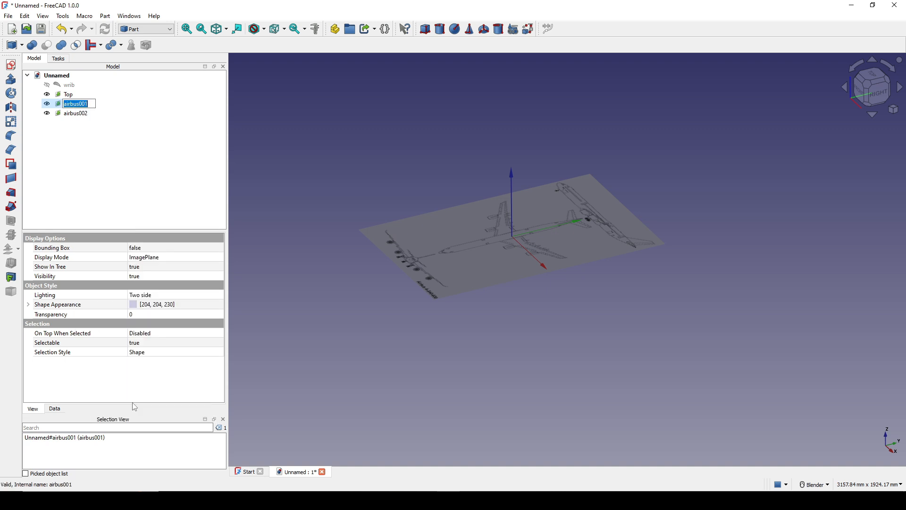
{"action": "type", "text": "Front"}
{"action": "key", "text": "Return"}
Rename the second image copy, airbus002, as Right.
{"action": "left_click", "coordinate": [73, 116]}
{"action": "right_click", "coordinate": [73, 115]}
{"action": "left_click", "coordinate": [134, 410]}
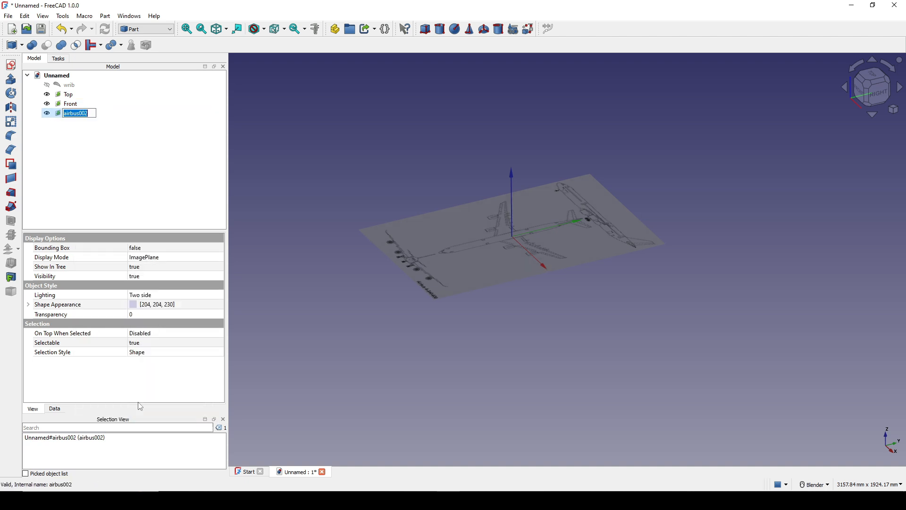
{"action": "type", "text": "Right"}
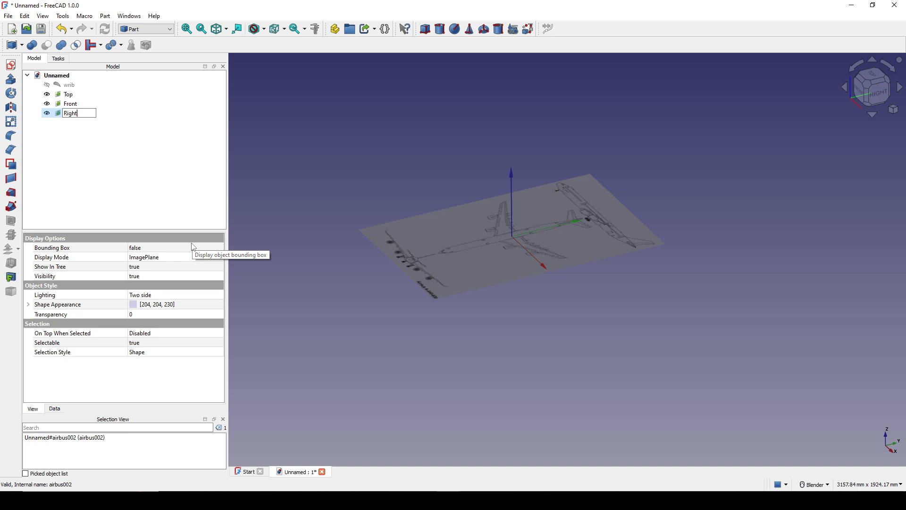
{"action": "key", "text": "Return"}
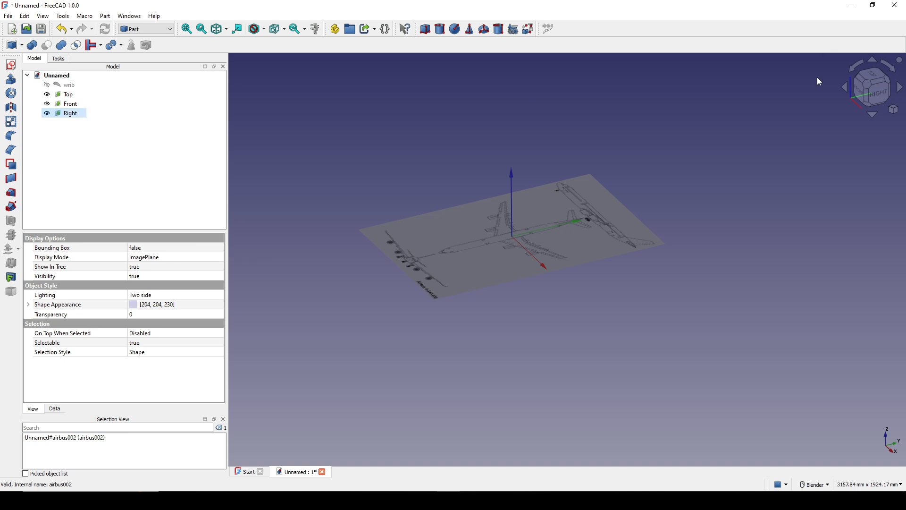
Hide the Front and Right image planes so only the Top plane is shown.
{"action": "scroll", "coordinate": [601, 211], "scroll_direction": "up", "scroll_amount": 2}
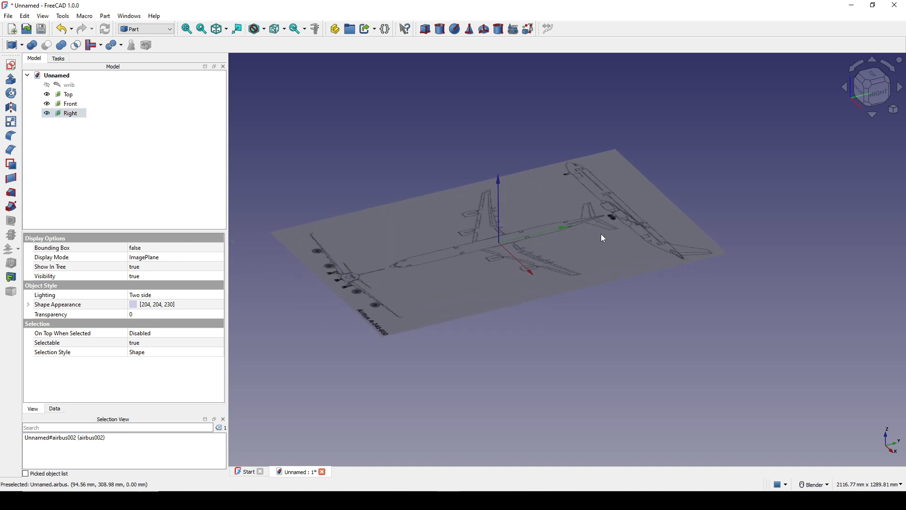
{"action": "scroll", "coordinate": [601, 234], "scroll_direction": "down", "scroll_amount": 1}
{"action": "left_click", "coordinate": [71, 105]}
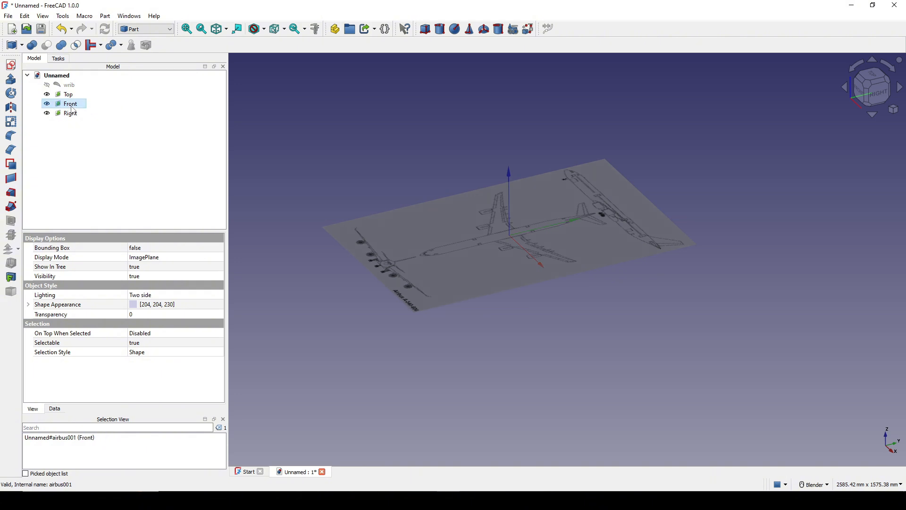
{"action": "left_click", "coordinate": [71, 114], "text": "ctrl"}
{"action": "key", "text": "space"}
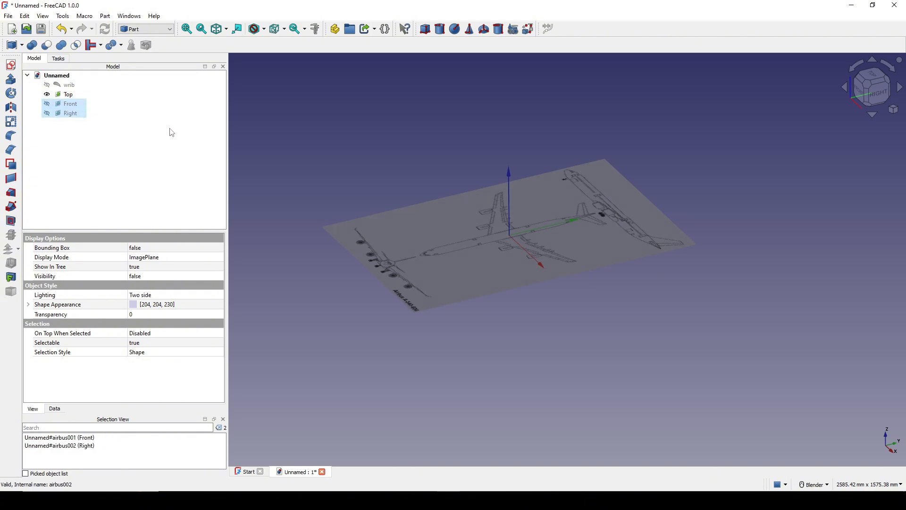
Transform the Top image plane, lowering it about 656.5 mm along the Z axis below the origin.
{"action": "left_click", "coordinate": [68, 95]}
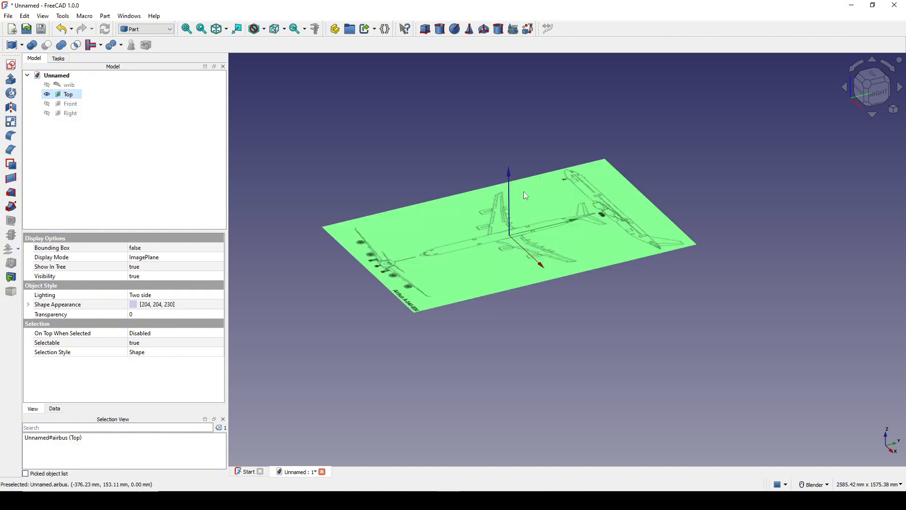
{"action": "middle_click_drag", "start_coordinate": [571, 327], "coordinate": [578, 295]}
{"action": "right_click", "coordinate": [71, 92]}
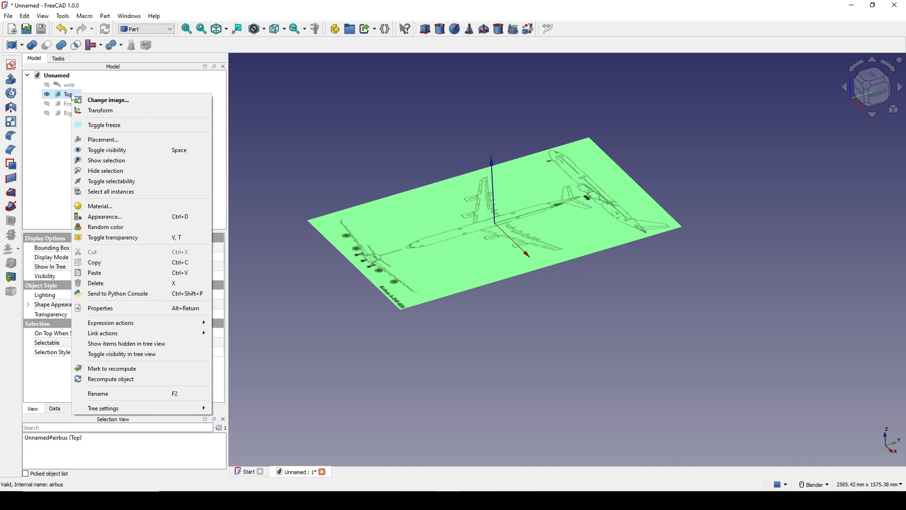
{"action": "left_click", "coordinate": [110, 110]}
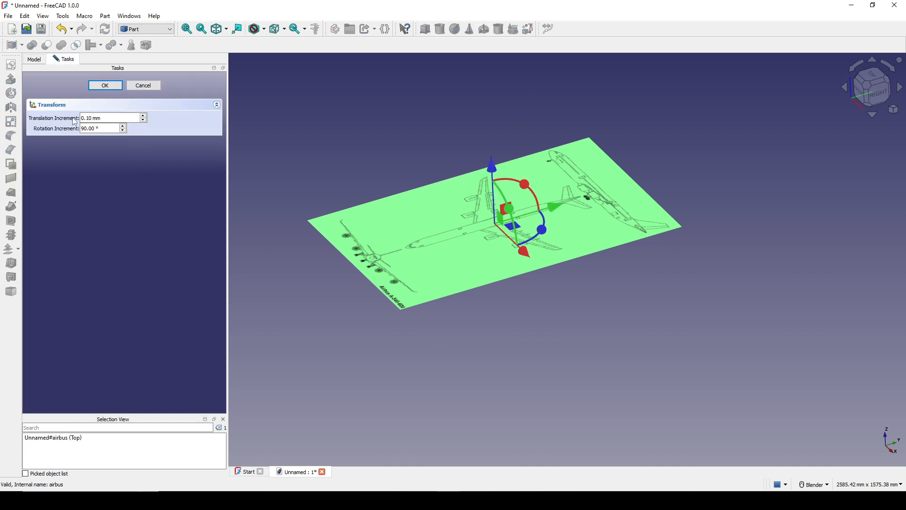
{"action": "left_click_drag", "start_coordinate": [109, 117], "coordinate": [69, 119]}
{"action": "middle_click_drag", "start_coordinate": [489, 298], "coordinate": [455, 281]}
{"action": "middle_click_drag", "start_coordinate": [514, 264], "coordinate": [498, 247], "text": "shift"}
{"action": "left_click_drag", "start_coordinate": [500, 158], "coordinate": [519, 325]}
Shift the Top image plane along Y and X in top view to bring the fuselage nose close to the origin.
{"action": "middle_click_drag", "start_coordinate": [570, 324], "coordinate": [815, 150]}
{"action": "left_click", "coordinate": [875, 82]}
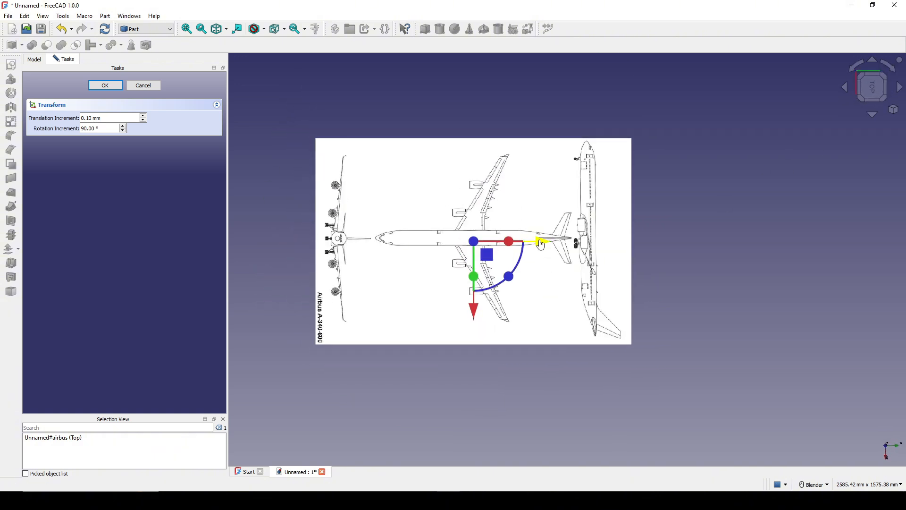
{"action": "left_click_drag", "start_coordinate": [541, 243], "coordinate": [636, 251]}
{"action": "scroll", "coordinate": [656, 281], "scroll_direction": "up", "scroll_amount": 3}
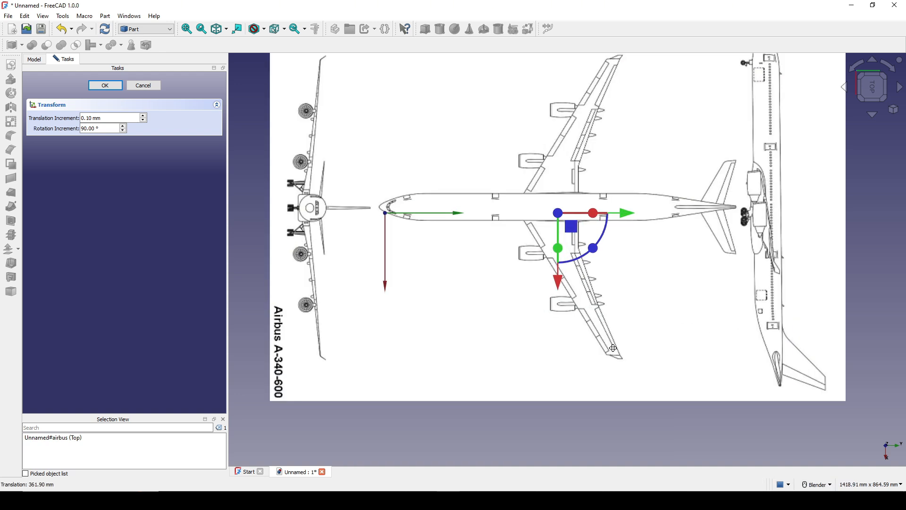
{"action": "left_click_drag", "start_coordinate": [651, 244], "coordinate": [661, 245]}
{"action": "left_click_drag", "start_coordinate": [596, 312], "coordinate": [596, 307]}
{"action": "scroll", "coordinate": [628, 286], "scroll_direction": "up", "scroll_amount": 3}
{"action": "middle_click_drag", "start_coordinate": [530, 244], "coordinate": [590, 269], "text": "shift"}
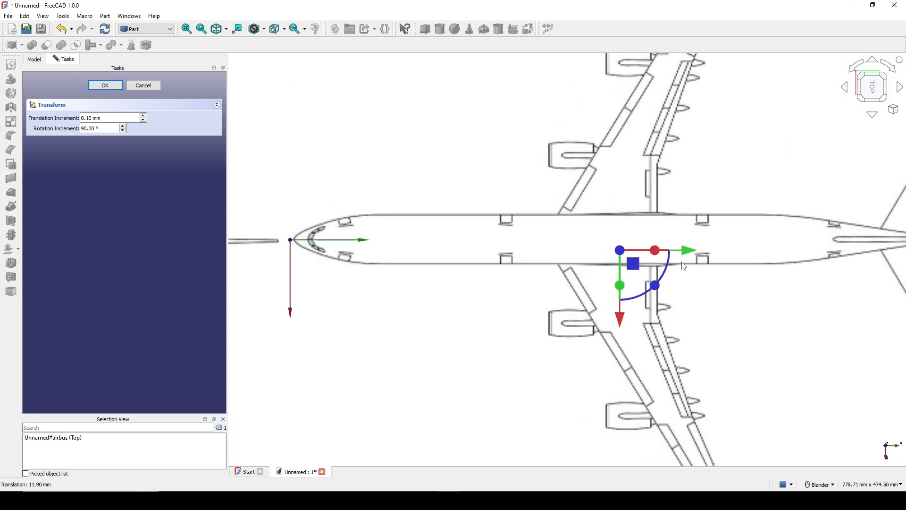
Fine-tune the Top plane by about -3.2 mm along Y and 1.1 mm along X to seat the nose on the origin, and accept the transform.
{"action": "left_click_drag", "start_coordinate": [691, 255], "coordinate": [688, 256]}
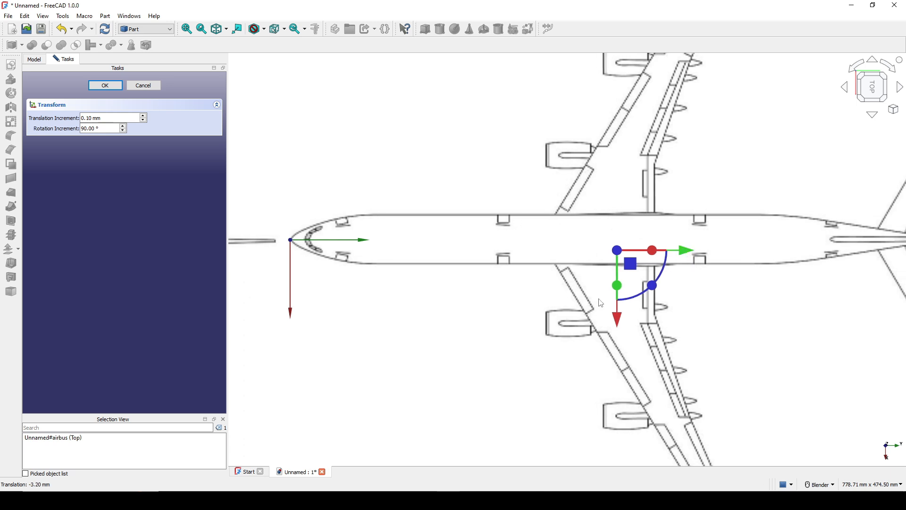
{"action": "middle_click_drag", "start_coordinate": [495, 279], "coordinate": [517, 305], "text": "shift"}
{"action": "scroll", "coordinate": [317, 275], "scroll_direction": "up", "scroll_amount": 4}
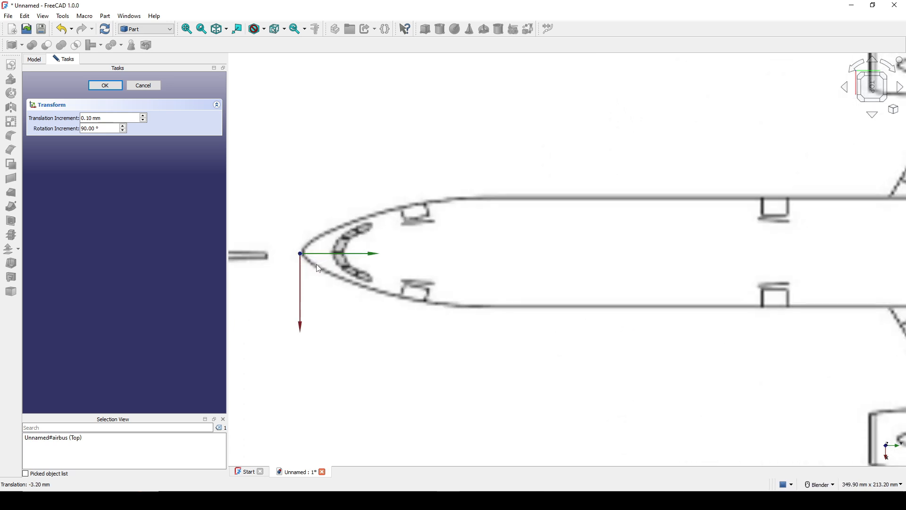
{"action": "scroll", "coordinate": [311, 284], "scroll_direction": "down", "scroll_amount": 4}
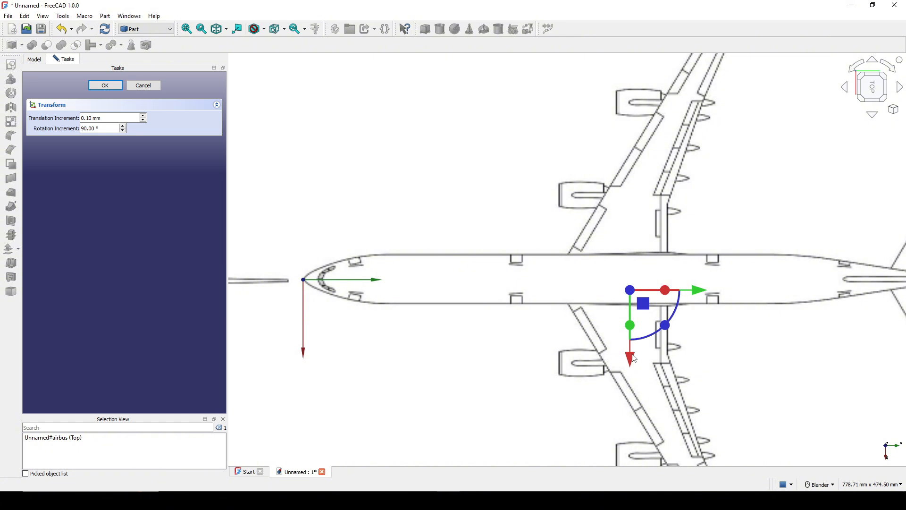
{"action": "left_click_drag", "start_coordinate": [633, 354], "coordinate": [632, 356]}
{"action": "scroll", "coordinate": [548, 345], "scroll_direction": "down", "scroll_amount": 6}
{"action": "middle_click_drag", "start_coordinate": [578, 323], "coordinate": [579, 320], "text": "shift"}
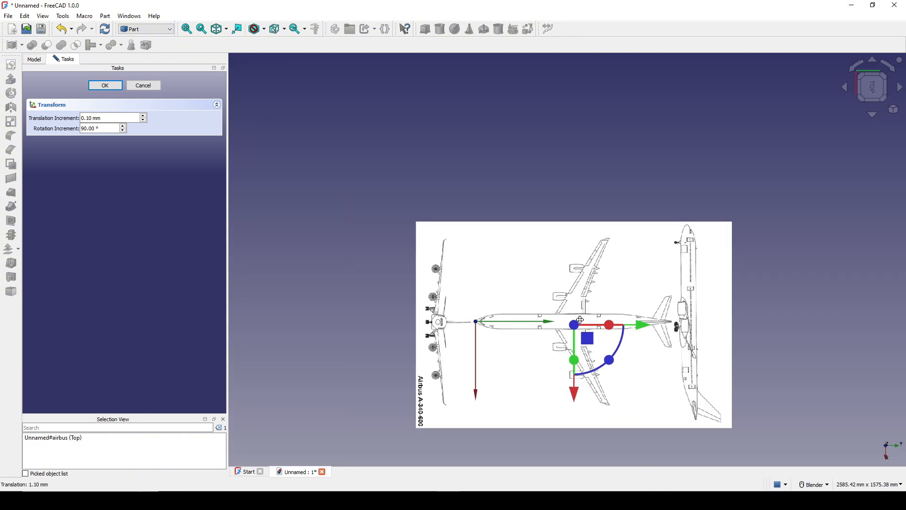
{"action": "left_click", "coordinate": [105, 85]}
{"action": "scroll", "coordinate": [587, 252], "scroll_direction": "down", "scroll_amount": 2}
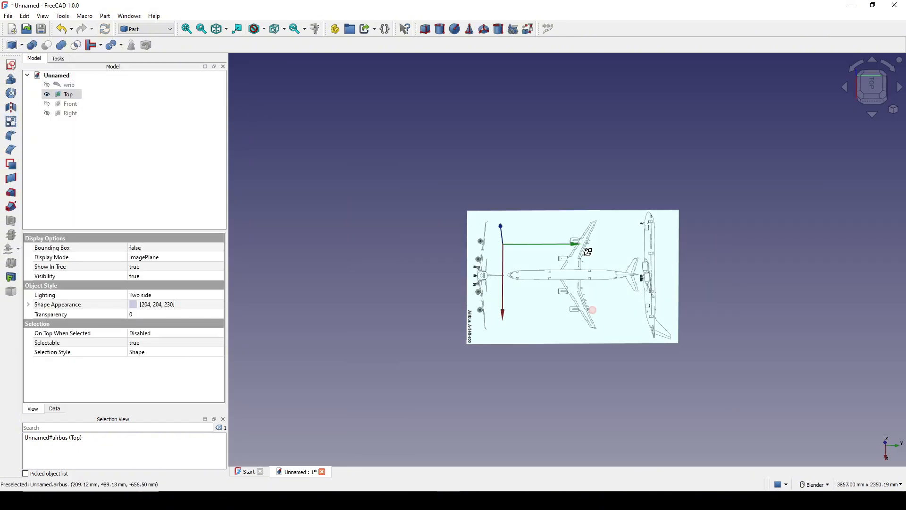
Clear the Top plane's selection and unhide the Front image plane.
{"action": "mouse_move", "coordinate": [587, 252]}
{"action": "middle_mouse_down"}
{"action": "mouse_move", "coordinate": [596, 197]}
{"action": "mouse_move", "coordinate": [596, 265]}
{"action": "middle_mouse_up"}
{"action": "left_click", "coordinate": [644, 208]}
{"action": "middle_click_drag", "start_coordinate": [644, 209], "coordinate": [625, 195], "text": "shift"}
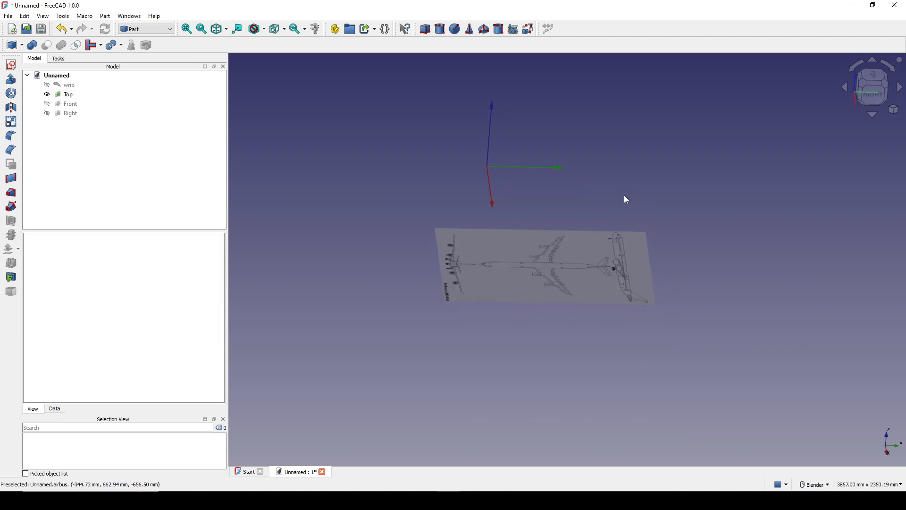
{"action": "left_click", "coordinate": [69, 104]}
{"action": "key", "text": "space"}
{"action": "middle_click_drag", "start_coordinate": [723, 249], "coordinate": [566, 349]}
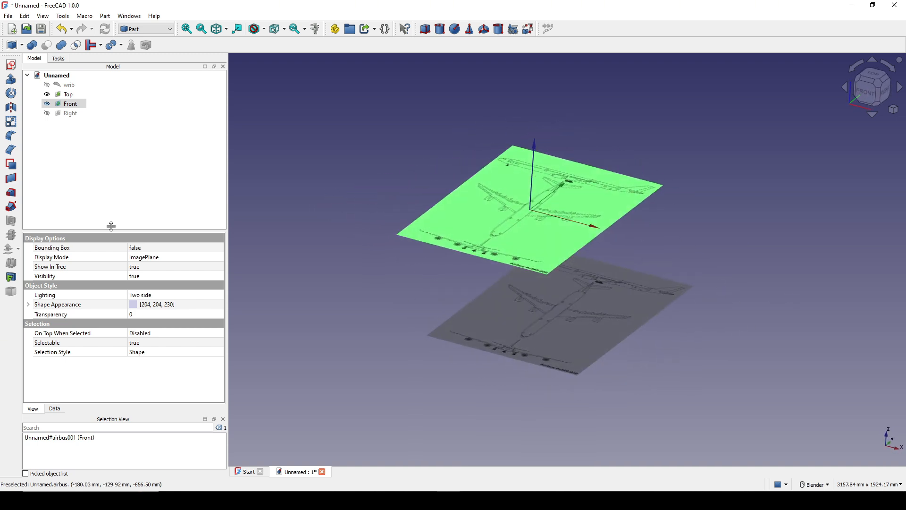
Transform the Front image plane, rotating it 90° about the X axis so it stands upright.
{"action": "right_click", "coordinate": [71, 103]}
{"action": "left_click", "coordinate": [96, 117]}
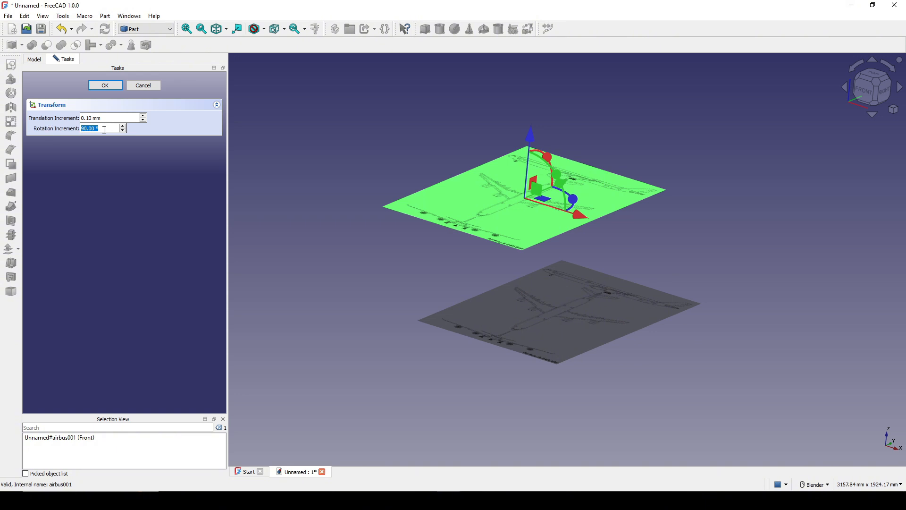
{"action": "middle_click_drag", "start_coordinate": [510, 321], "coordinate": [518, 334]}
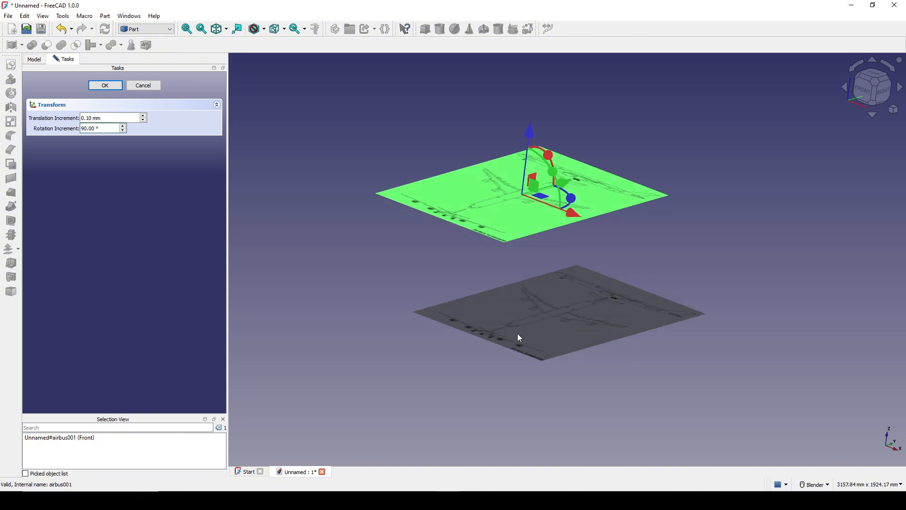
{"action": "left_click_drag", "start_coordinate": [553, 161], "coordinate": [515, 151]}
{"action": "middle_click_drag", "start_coordinate": [606, 231], "coordinate": [596, 259]}
Raise the Front image plane about 523 mm and move it back about 1262.5 mm along Y, behind the origin.
{"action": "left_click_drag", "start_coordinate": [543, 132], "coordinate": [561, 28]}
{"action": "key", "text": "0"}
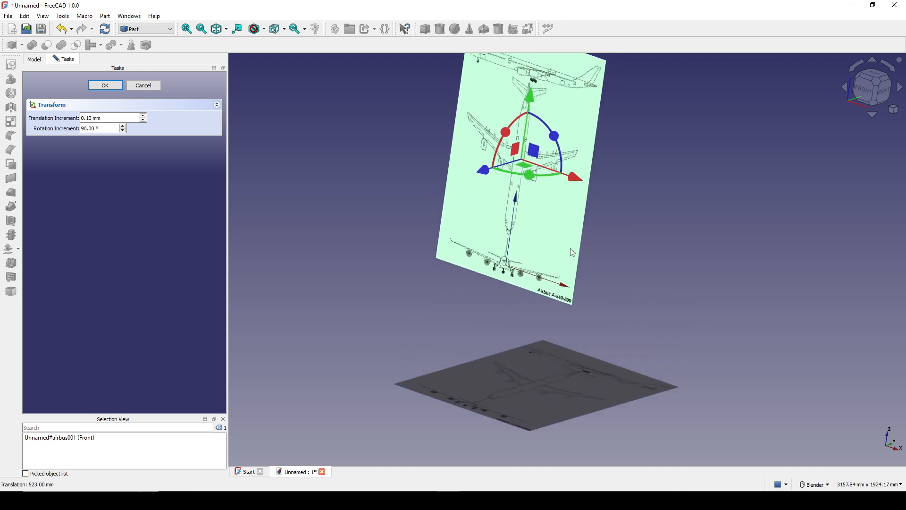
{"action": "left_click_drag", "start_coordinate": [435, 227], "coordinate": [649, 107]}
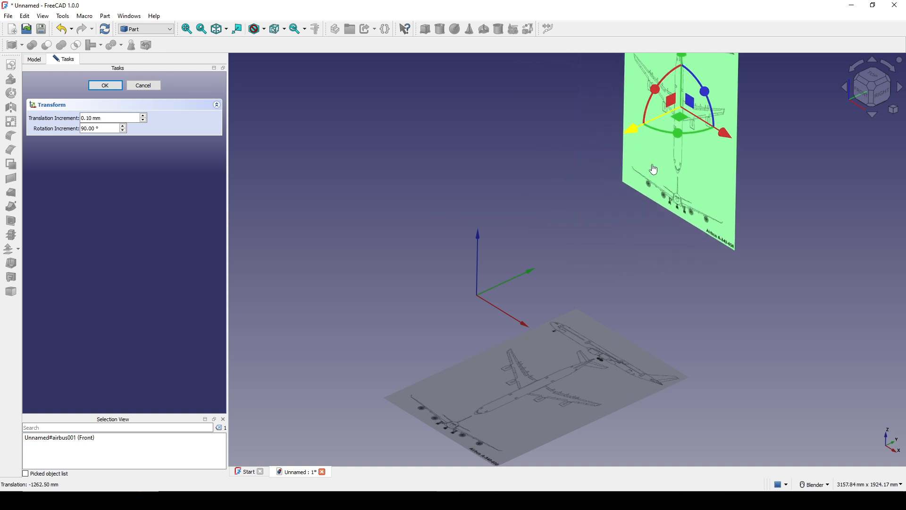
{"action": "scroll", "coordinate": [755, 118], "scroll_direction": "down", "scroll_amount": 3}
Shift the Front plane about 1.5 mm vertically and 10.3 mm along X to center the front-view nose on the origin, and accept the transform.
{"action": "left_click", "coordinate": [857, 101]}
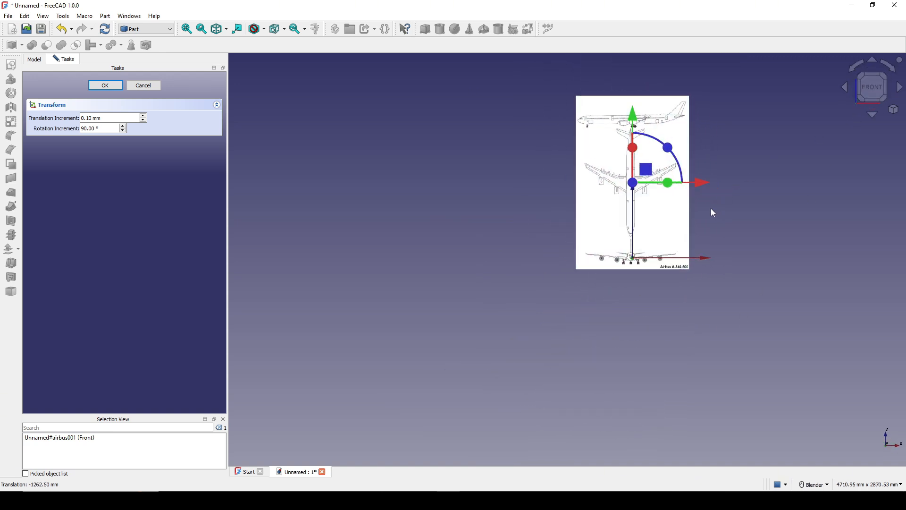
{"action": "middle_click_drag", "start_coordinate": [641, 199], "coordinate": [646, 216], "text": "shift"}
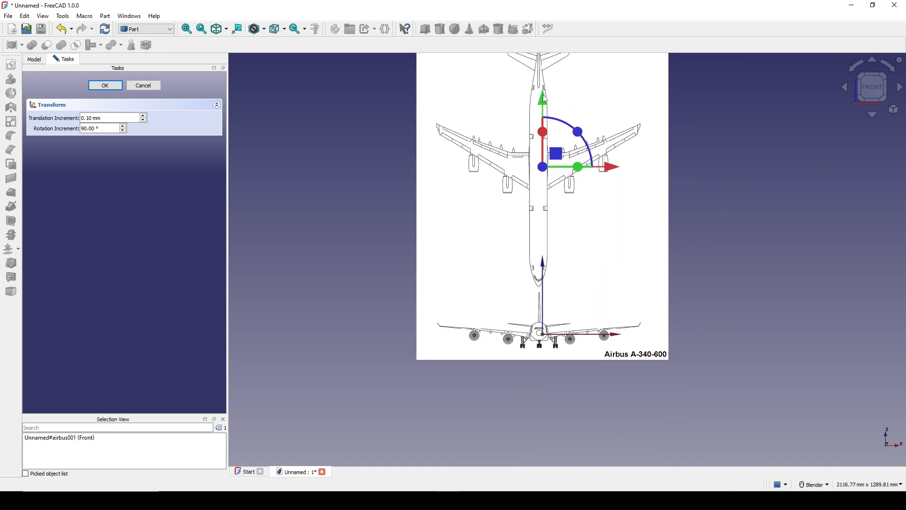
{"action": "left_click_drag", "start_coordinate": [544, 98], "coordinate": [549, 101]}
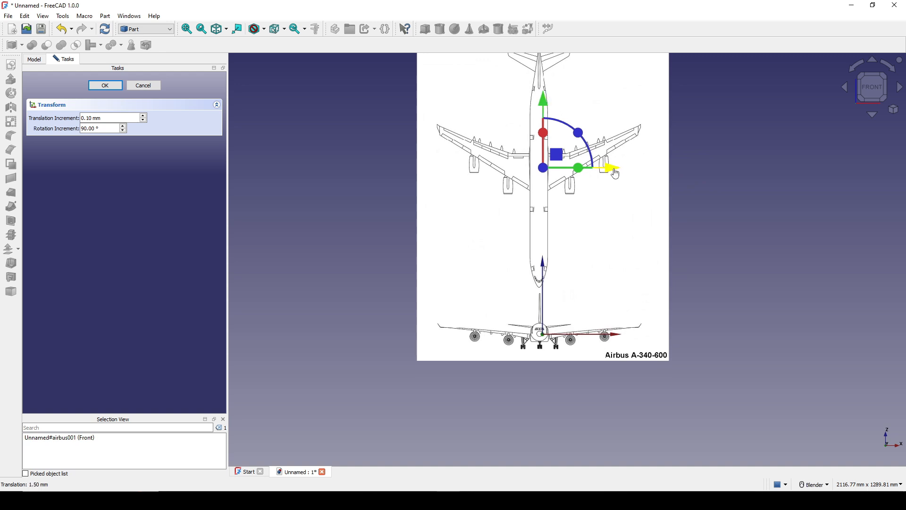
{"action": "left_click_drag", "start_coordinate": [613, 172], "coordinate": [617, 173]}
{"action": "scroll", "coordinate": [550, 341], "scroll_direction": "up", "scroll_amount": 5}
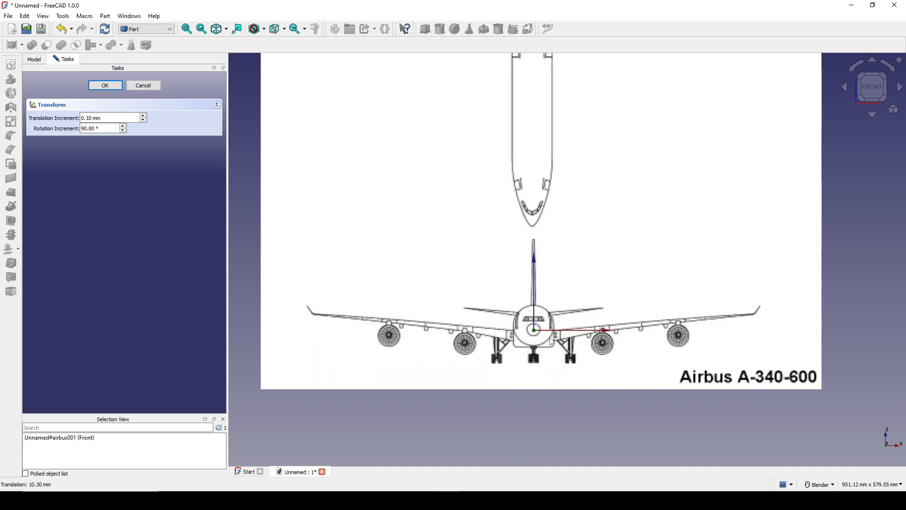
{"action": "scroll", "coordinate": [538, 329], "scroll_direction": "up", "scroll_amount": 7}
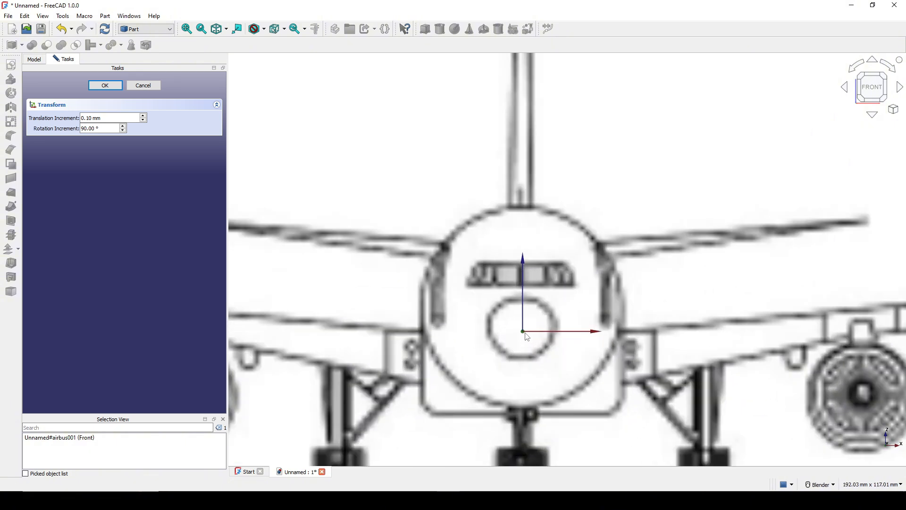
{"action": "scroll", "coordinate": [527, 336], "scroll_direction": "down", "scroll_amount": 8}
{"action": "mouse_move", "coordinate": [555, 333]}
{"action": "middle_mouse_down"}
{"action": "mouse_move", "coordinate": [550, 363]}
{"action": "mouse_move", "coordinate": [515, 373]}
{"action": "mouse_move", "coordinate": [676, 313]}
{"action": "mouse_move", "coordinate": [520, 364]}
{"action": "middle_mouse_up"}
{"action": "scroll", "coordinate": [513, 370], "scroll_direction": "down", "scroll_amount": 10}
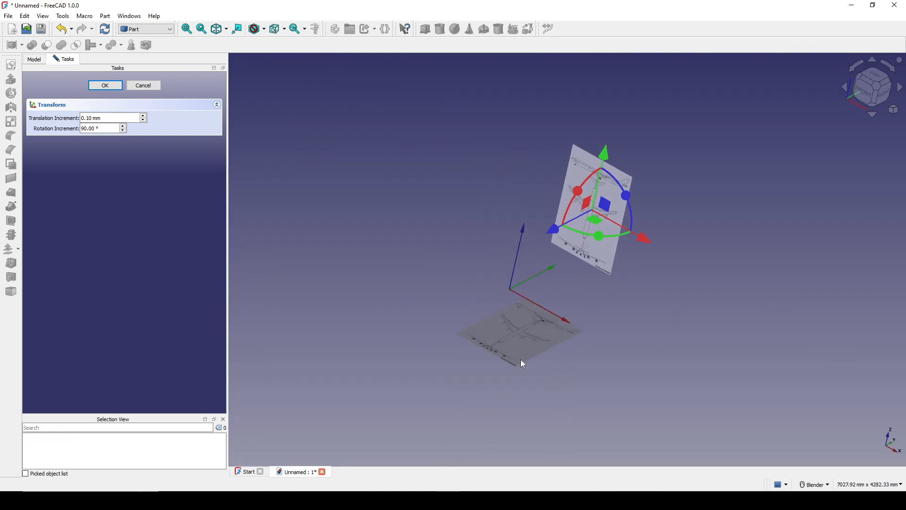
{"action": "left_click", "coordinate": [105, 86]}
Unhide the Right image plane.
{"action": "middle_click_drag", "start_coordinate": [566, 238], "coordinate": [559, 251]}
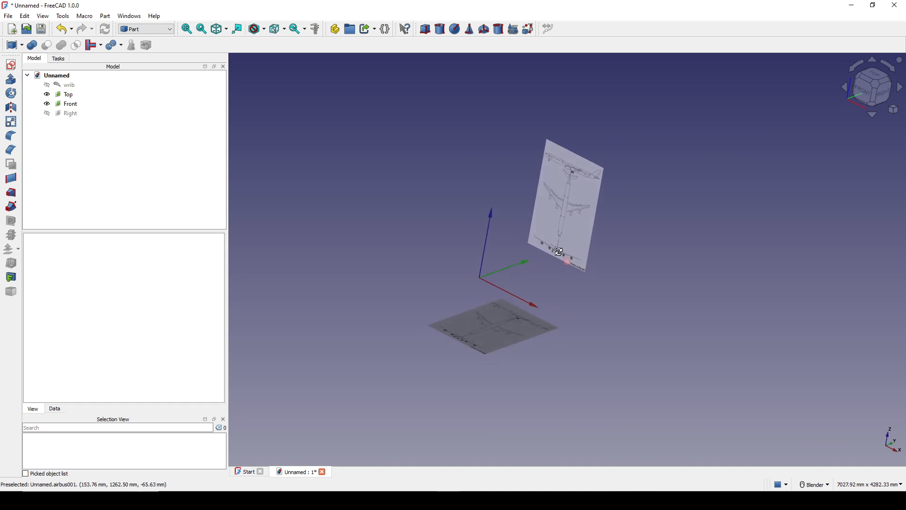
{"action": "left_click", "coordinate": [67, 116]}
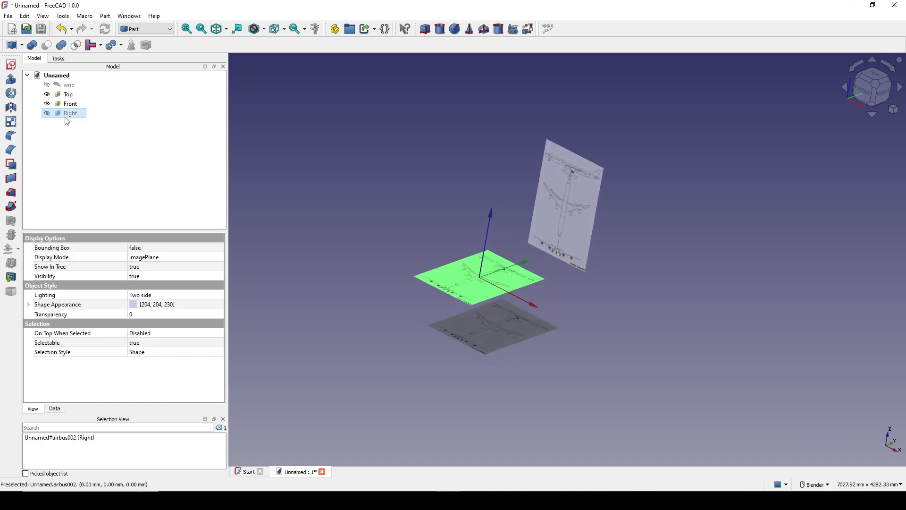
{"action": "scroll", "coordinate": [552, 265], "scroll_direction": "up", "scroll_amount": 5}
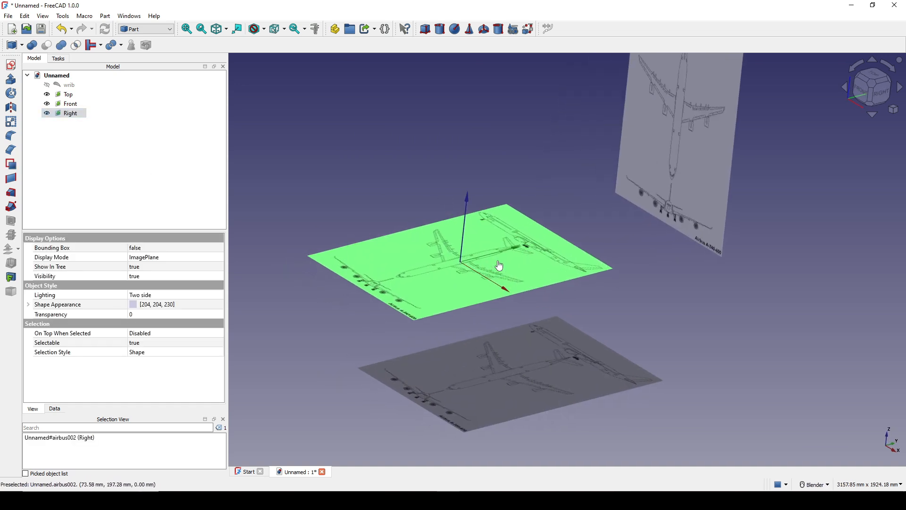
Transform the Right image plane, rotating it 90° about its Y axis and 90° about its Z axis so the side view stands upright.
{"action": "right_click", "coordinate": [55, 114]}
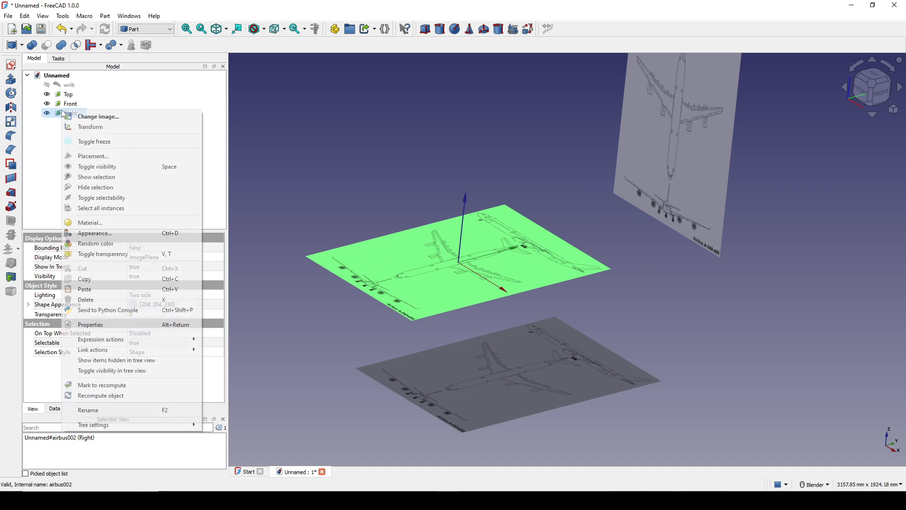
{"action": "left_click", "coordinate": [109, 128]}
{"action": "middle_click_drag", "start_coordinate": [579, 294], "coordinate": [523, 285]}
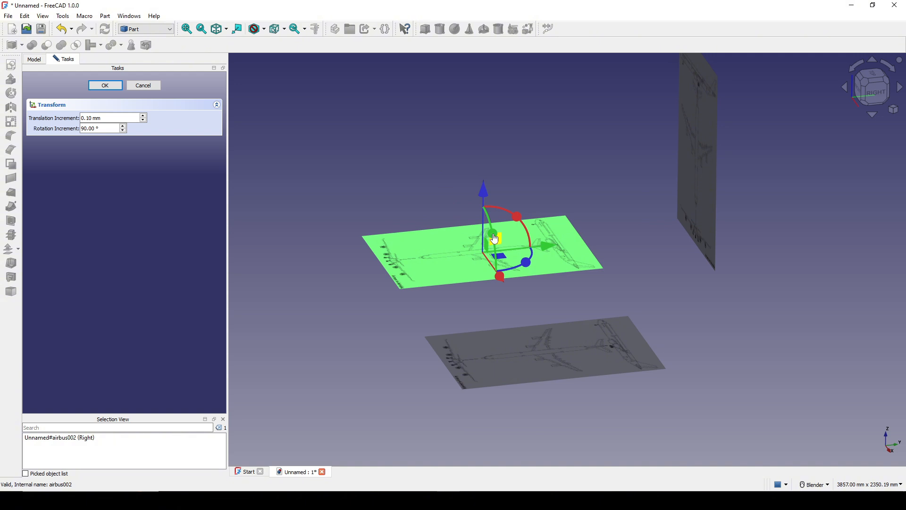
{"action": "mouse_move", "coordinate": [495, 239]}
{"action": "left_mouse_down"}
{"action": "mouse_move", "coordinate": [495, 262]}
{"action": "mouse_move", "coordinate": [494, 233]}
{"action": "left_mouse_up"}
{"action": "mouse_move", "coordinate": [495, 232]}
{"action": "middle_mouse_down"}
{"action": "mouse_move", "coordinate": [528, 248]}
{"action": "mouse_move", "coordinate": [545, 234]}
{"action": "middle_mouse_up"}
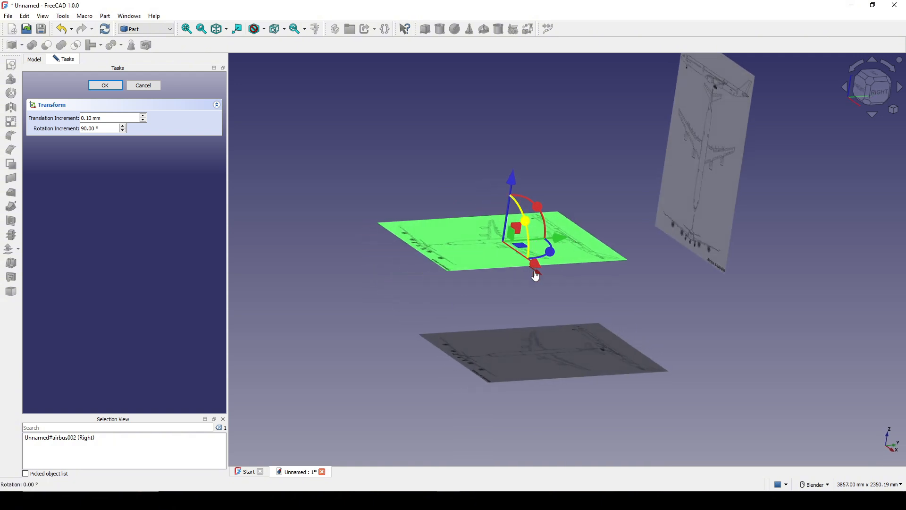
{"action": "left_click_drag", "start_coordinate": [534, 274], "coordinate": [536, 288]}
{"action": "middle_click_drag", "start_coordinate": [570, 291], "coordinate": [518, 285]}
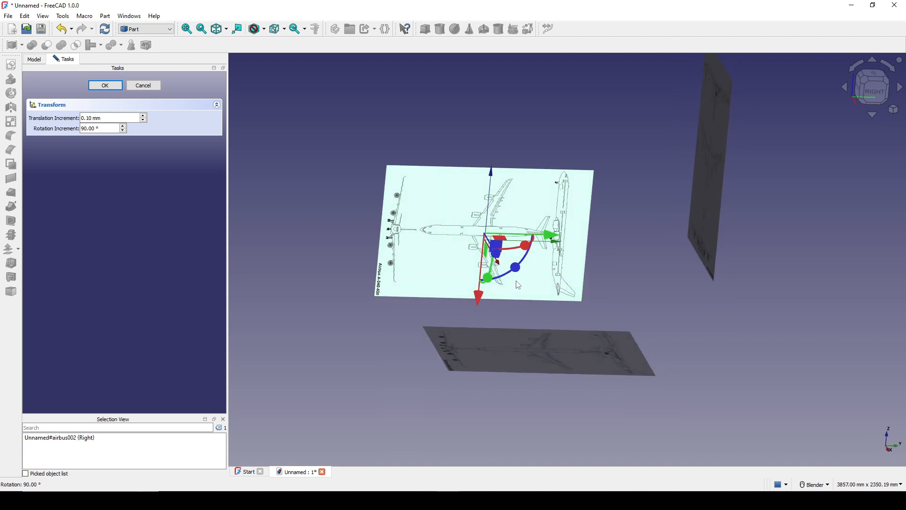
{"action": "left_click_drag", "start_coordinate": [518, 271], "coordinate": [505, 209]}
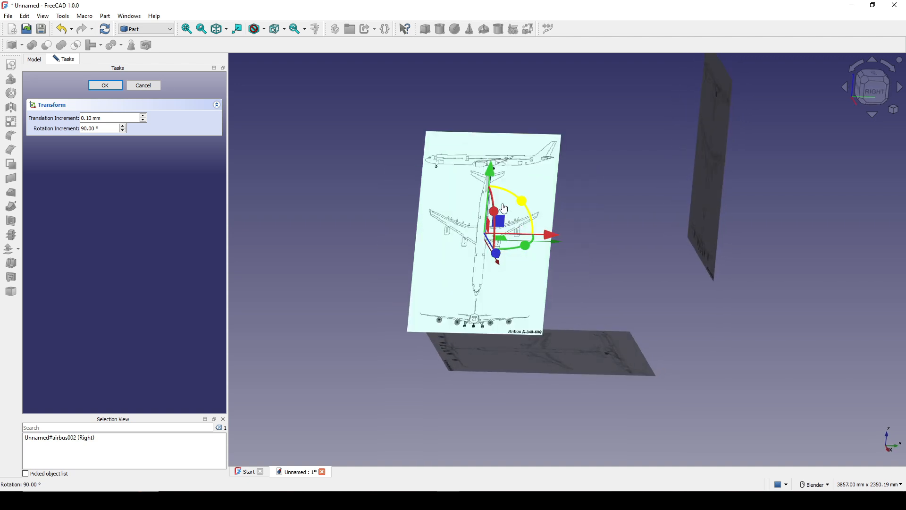
Move the Right plane back about 1130.1 mm along X, lower it about 459.9 mm and shift it along Y to bring the nose near the origin.
{"action": "middle_click_drag", "start_coordinate": [562, 279], "coordinate": [434, 246]}
{"action": "left_click", "coordinate": [542, 273]}
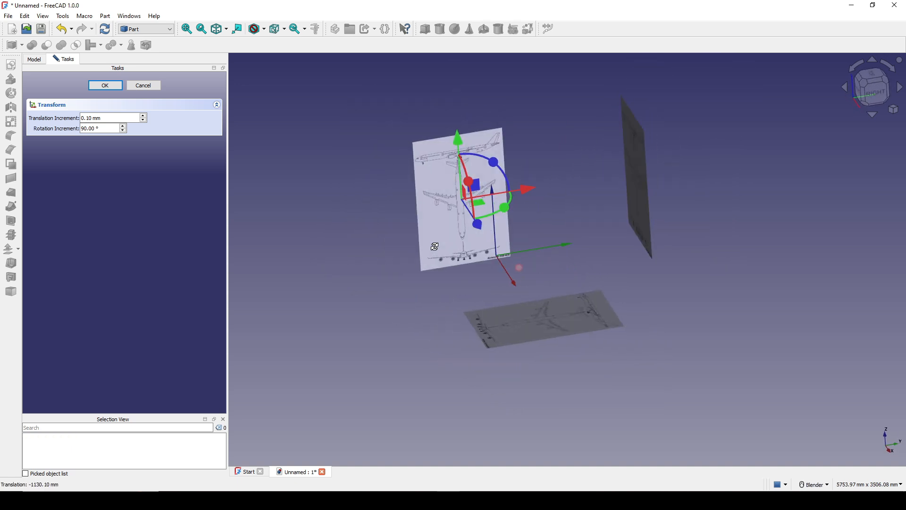
{"action": "left_click", "coordinate": [872, 88]}
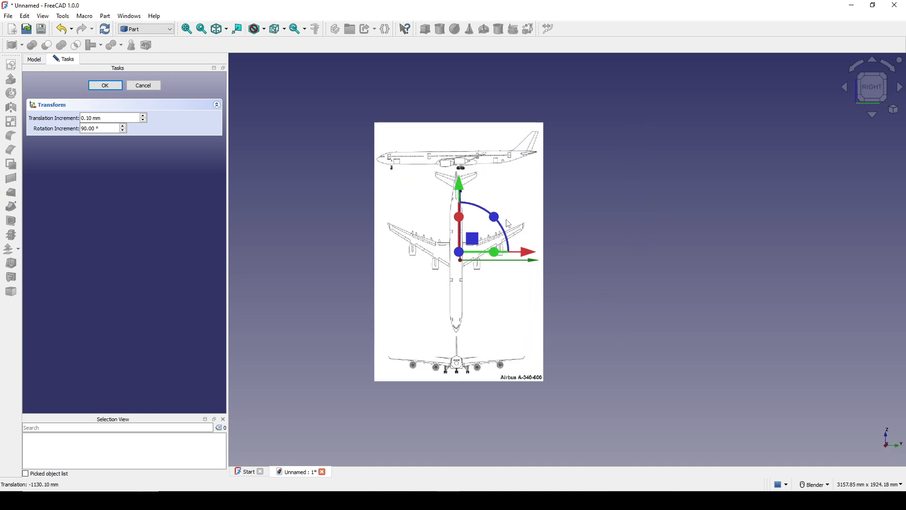
{"action": "middle_click_drag", "start_coordinate": [482, 208], "coordinate": [472, 160], "text": "shift"}
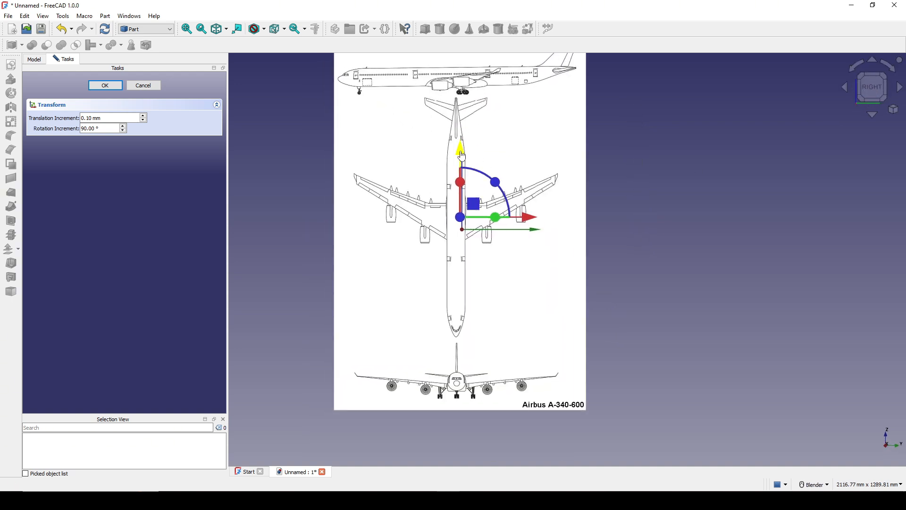
{"action": "left_click_drag", "start_coordinate": [461, 155], "coordinate": [461, 302]}
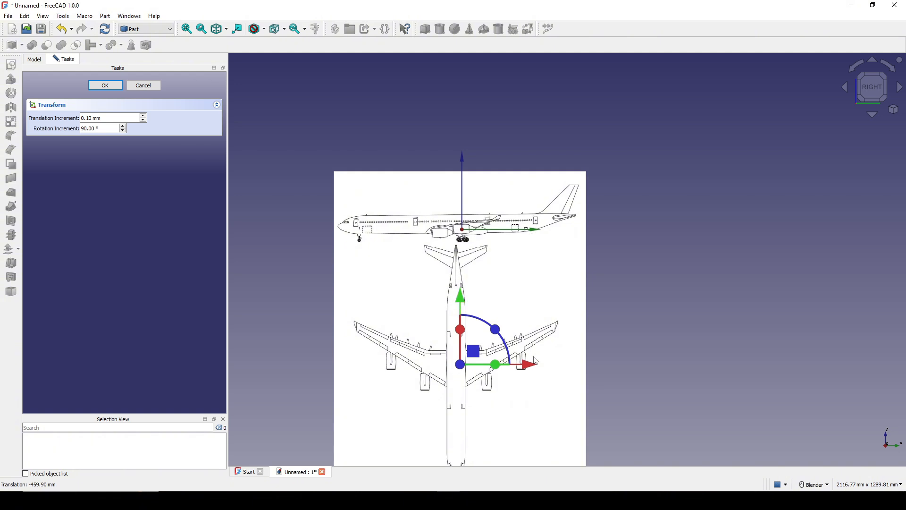
{"action": "left_click_drag", "start_coordinate": [532, 368], "coordinate": [655, 370]}
Lower the Right plane about 10.8 mm more to align the side-view nose tip with the origin, and accept the transform.
{"action": "scroll", "coordinate": [600, 347], "scroll_direction": "up", "scroll_amount": 3}
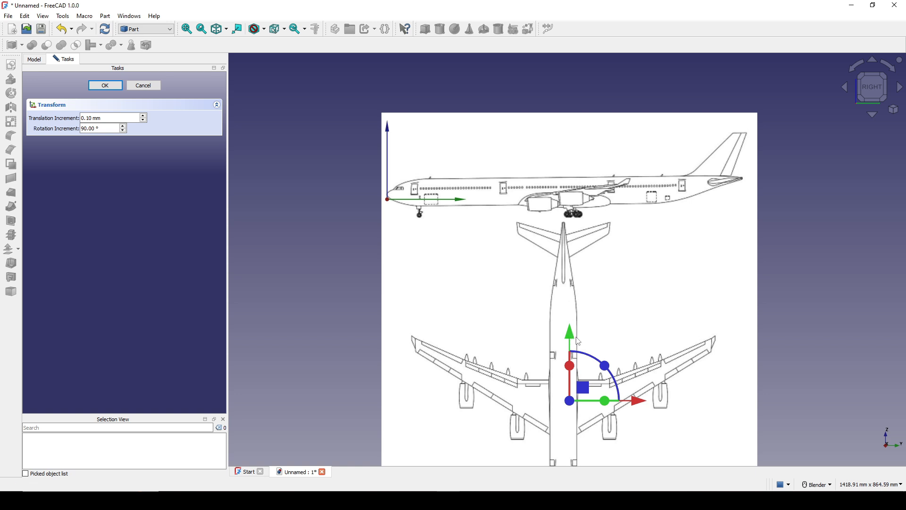
{"action": "left_click_drag", "start_coordinate": [575, 341], "coordinate": [568, 346]}
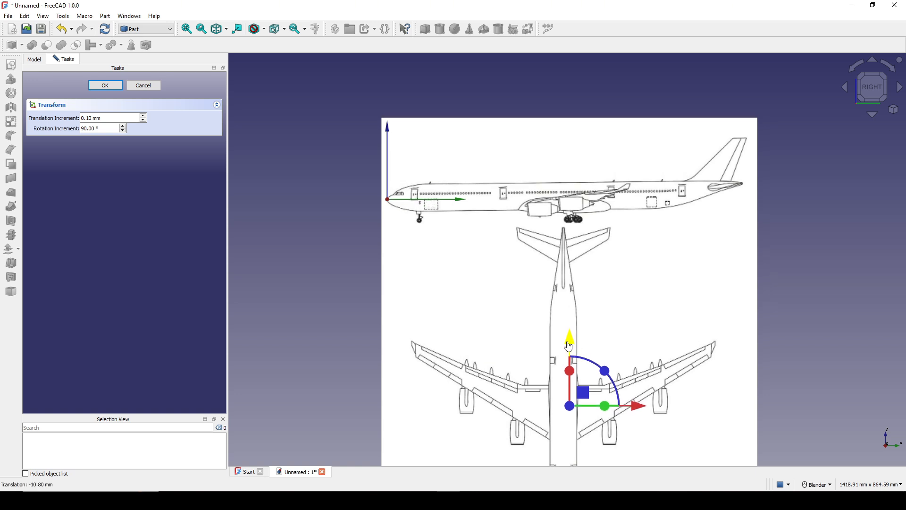
{"action": "scroll", "coordinate": [383, 192], "scroll_direction": "up", "scroll_amount": 10}
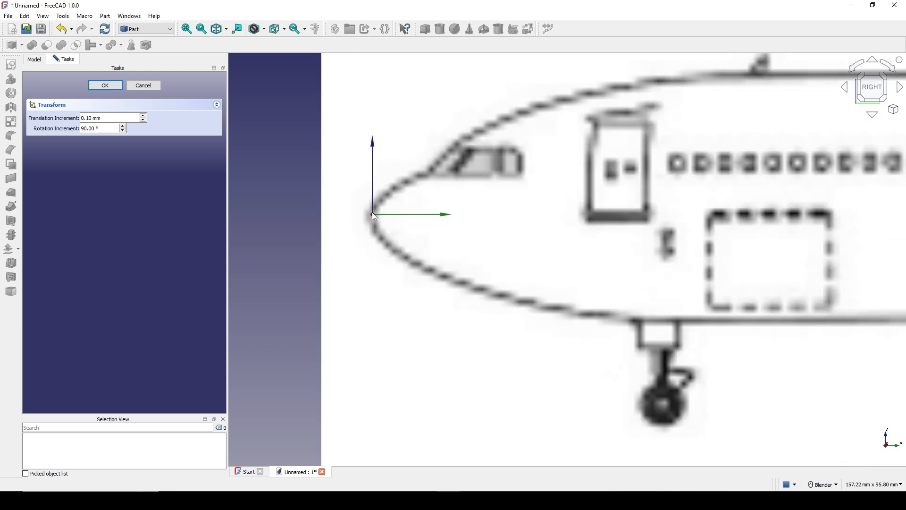
{"action": "scroll", "coordinate": [373, 216], "scroll_direction": "down", "scroll_amount": 2}
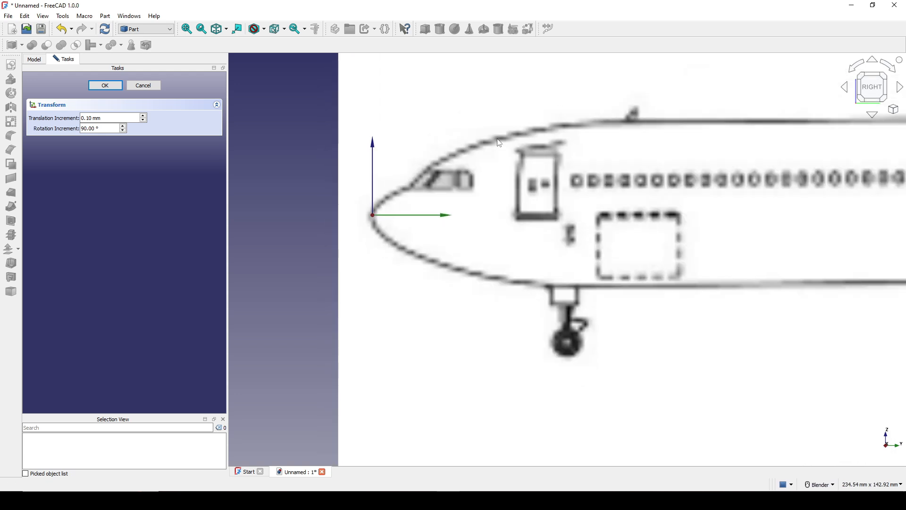
{"action": "scroll", "coordinate": [382, 222], "scroll_direction": "down", "scroll_amount": 10}
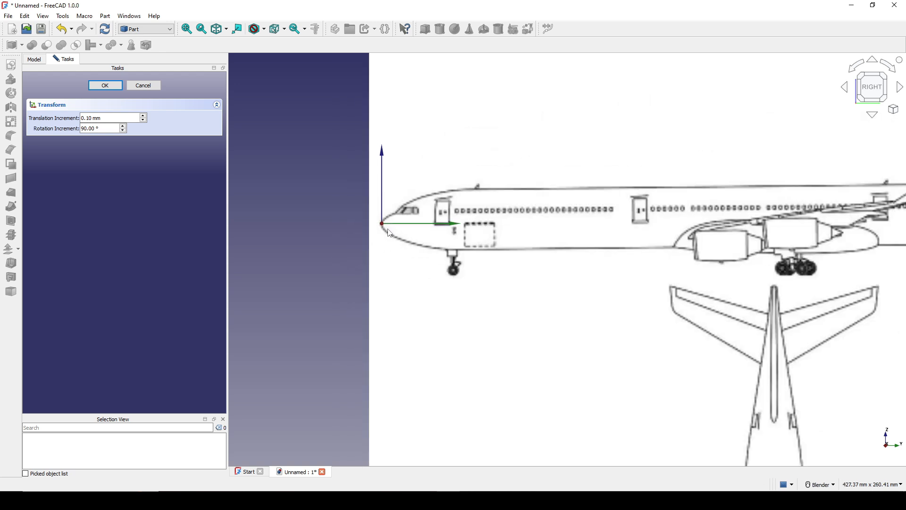
{"action": "mouse_move", "coordinate": [426, 250]}
{"action": "middle_mouse_down"}
{"action": "mouse_move", "coordinate": [646, 260]}
{"action": "mouse_move", "coordinate": [617, 255]}
{"action": "middle_mouse_up"}
{"action": "left_click", "coordinate": [109, 87]}
Save the document as airBus in the airbus folder.
{"action": "middle_click_drag", "start_coordinate": [688, 326], "coordinate": [651, 320]}
{"action": "middle_click_drag", "start_coordinate": [372, 232], "coordinate": [584, 225]}
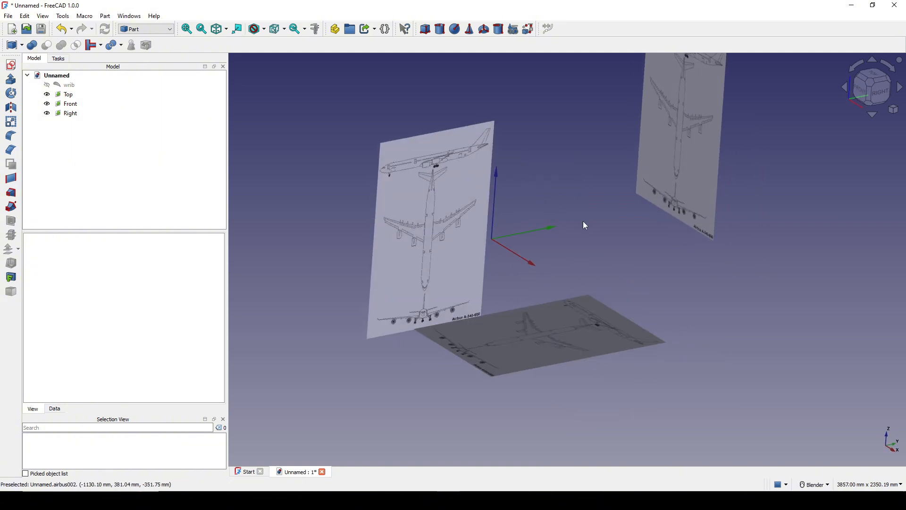
{"action": "key", "text": "ctrl+s"}
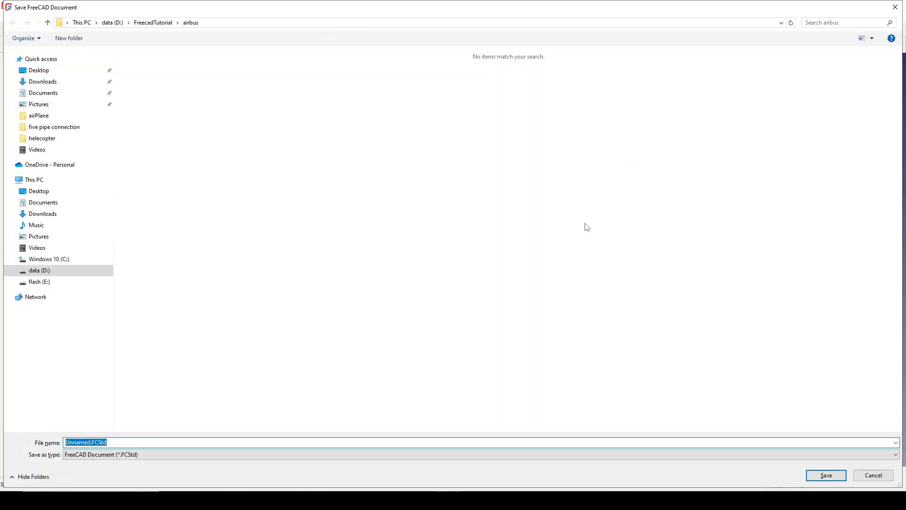
{"action": "type", "text": "airBus"}
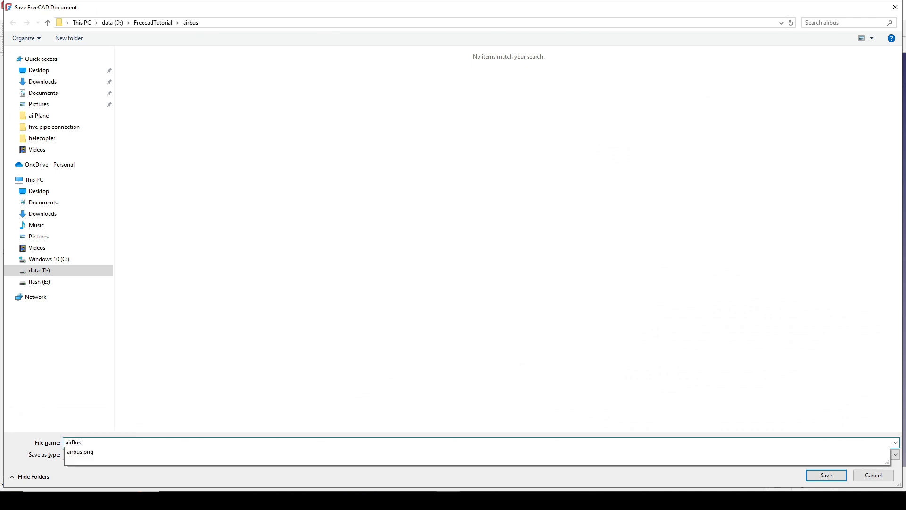
{"action": "key", "text": "Return"}
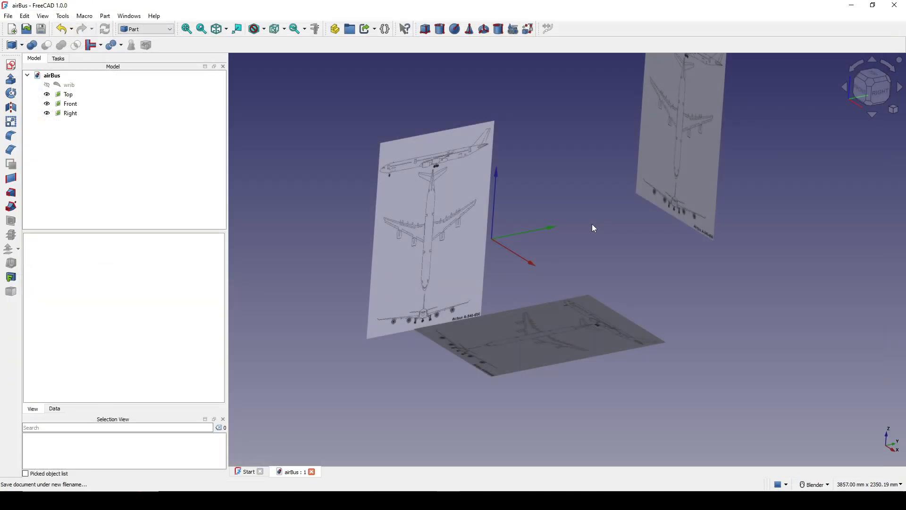
Trace the fuselage's upper and lower side-view outlines in red on a screen capture, and discard the capture.
{"action": "middle_click_drag", "start_coordinate": [591, 224], "coordinate": [608, 296]}
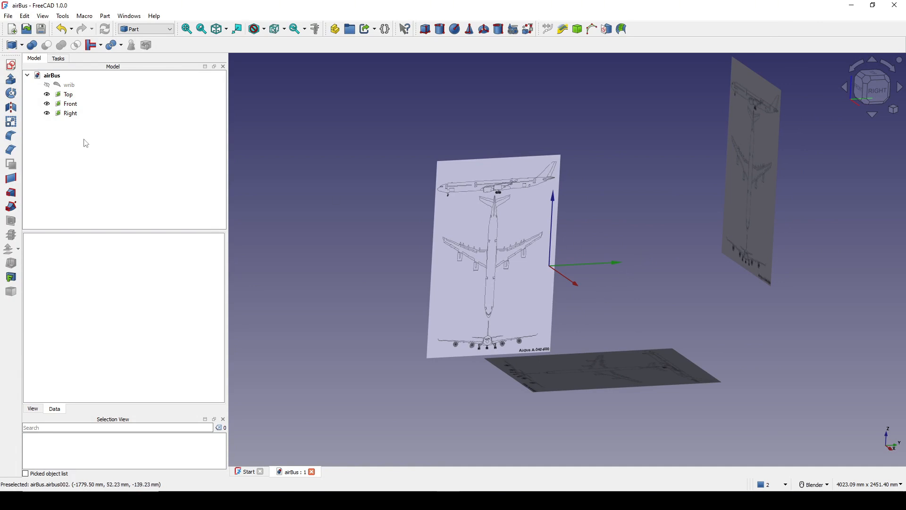
{"action": "middle_click_drag", "start_coordinate": [625, 242], "coordinate": [583, 222]}
{"action": "key", "text": "3"}
{"action": "scroll", "coordinate": [481, 167], "scroll_direction": "up", "scroll_amount": 6}
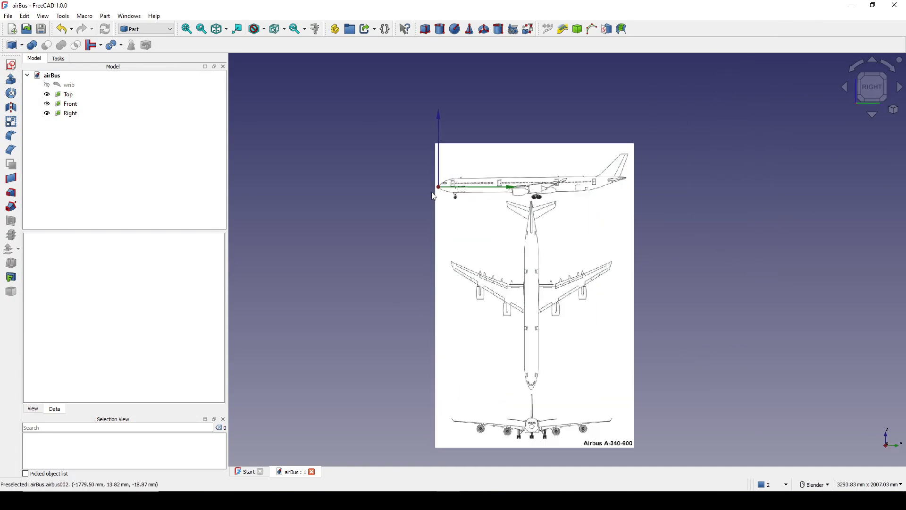
{"action": "middle_click_drag", "start_coordinate": [525, 178], "coordinate": [433, 181], "text": "shift"}
{"action": "scroll", "coordinate": [763, 215], "scroll_direction": "down", "scroll_amount": 4}
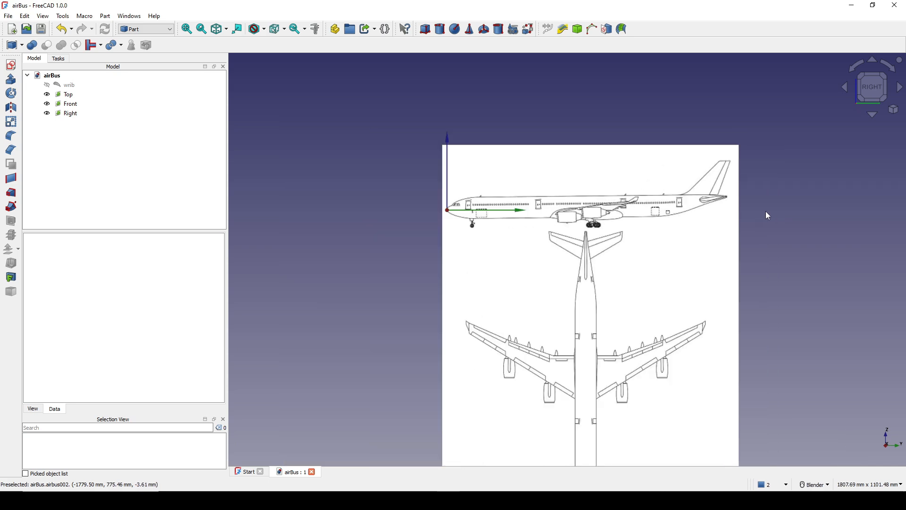
{"action": "key", "text": "Print"}
{"action": "left_click_drag", "start_coordinate": [407, 76], "coordinate": [783, 320]}
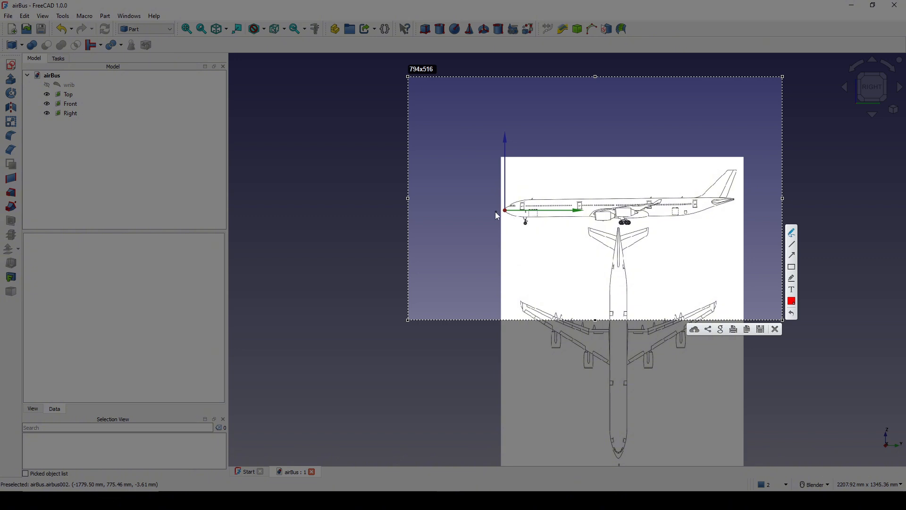
{"action": "left_click_drag", "start_coordinate": [503, 211], "coordinate": [516, 203]}
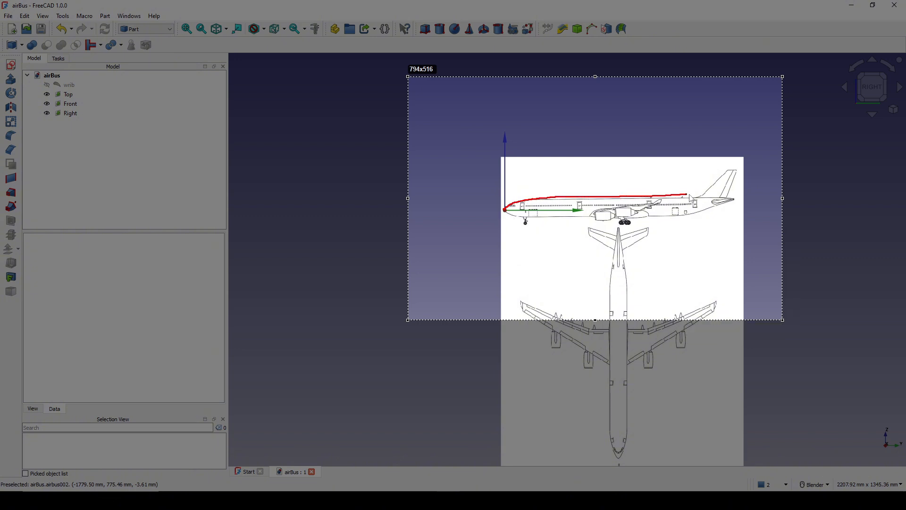
{"action": "left_click_drag", "start_coordinate": [738, 201], "coordinate": [739, 201]}
{"action": "left_click_drag", "start_coordinate": [506, 210], "coordinate": [560, 228]}
{"action": "left_click_drag", "start_coordinate": [733, 199], "coordinate": [737, 198]}
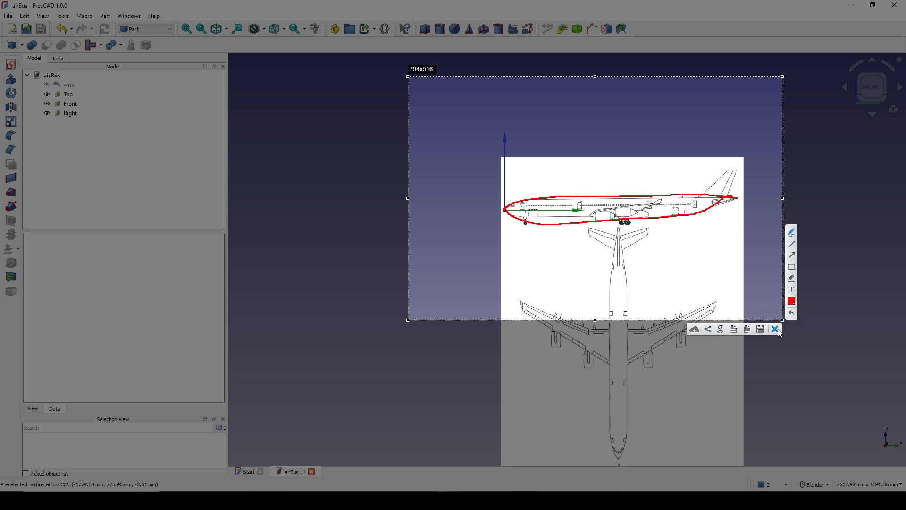
{"action": "left_click", "coordinate": [774, 330]}
Examine the fuselage in the top view and how the three image planes are arranged around the origin.
{"action": "scroll", "coordinate": [683, 321], "scroll_direction": "down", "scroll_amount": 3}
{"action": "middle_click_drag", "start_coordinate": [587, 360], "coordinate": [548, 246]}
{"action": "middle_click_drag", "start_coordinate": [499, 319], "coordinate": [488, 393]}
{"action": "left_click", "coordinate": [871, 87]}
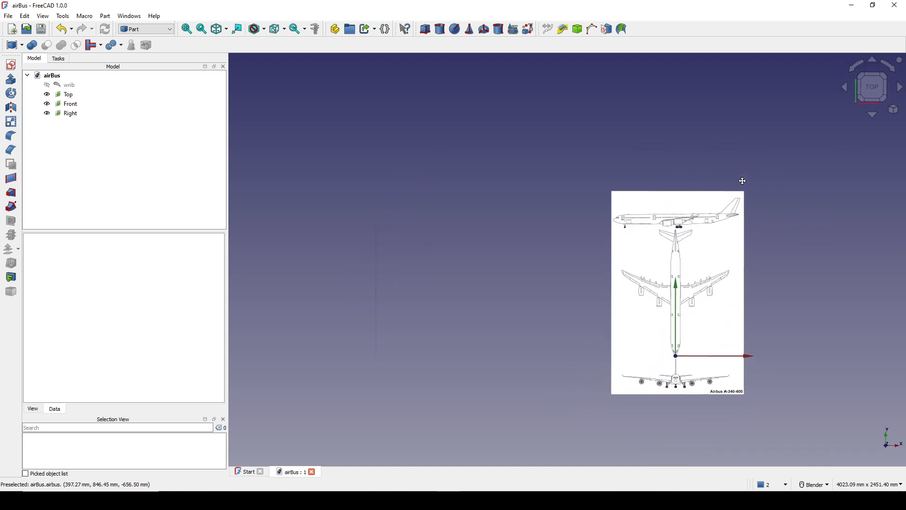
{"action": "scroll", "coordinate": [598, 233], "scroll_direction": "up", "scroll_amount": 1}
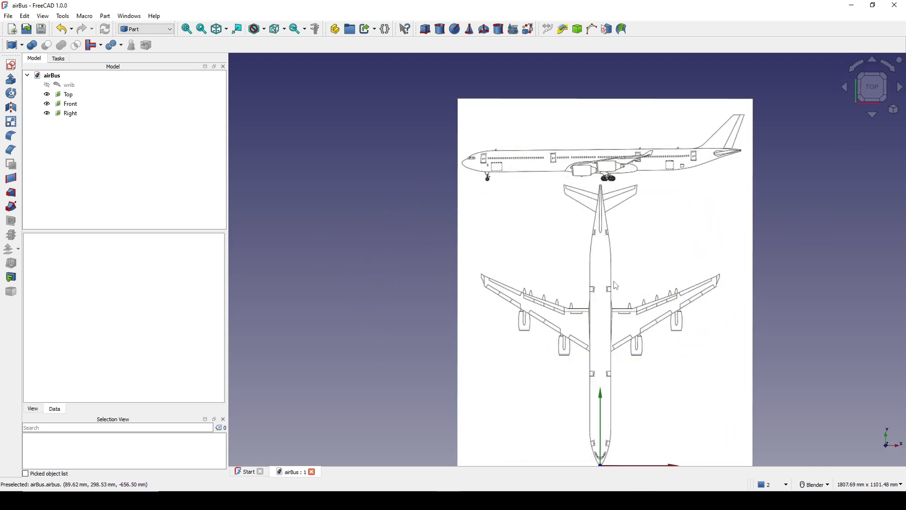
{"action": "scroll", "coordinate": [638, 315], "scroll_direction": "down", "scroll_amount": 5}
{"action": "mouse_move", "coordinate": [649, 326]}
{"action": "middle_mouse_down"}
{"action": "mouse_move", "coordinate": [487, 334]}
{"action": "mouse_move", "coordinate": [690, 396]}
{"action": "mouse_move", "coordinate": [619, 274]}
{"action": "mouse_move", "coordinate": [512, 216]}
{"action": "mouse_move", "coordinate": [500, 230]}
{"action": "middle_mouse_up"}
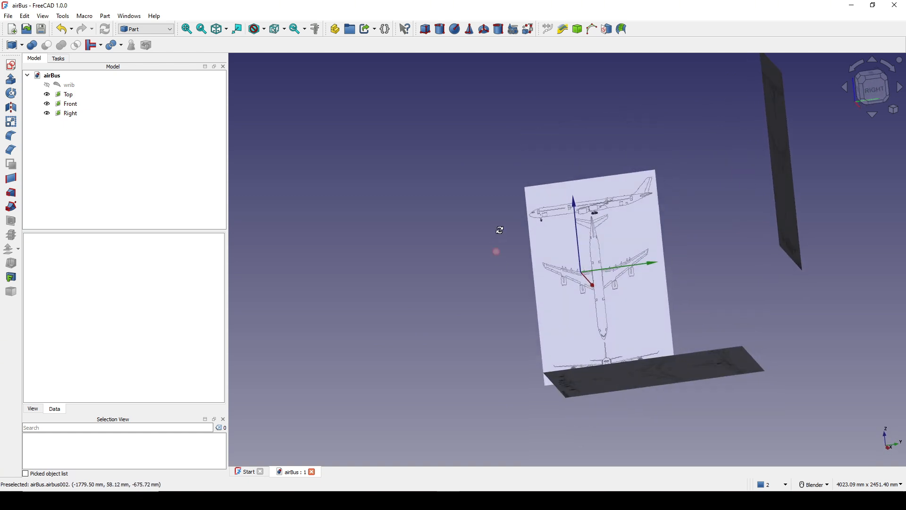
{"action": "middle_click_drag", "start_coordinate": [729, 351], "coordinate": [693, 396]}
{"action": "middle_click_drag", "start_coordinate": [485, 327], "coordinate": [486, 278]}
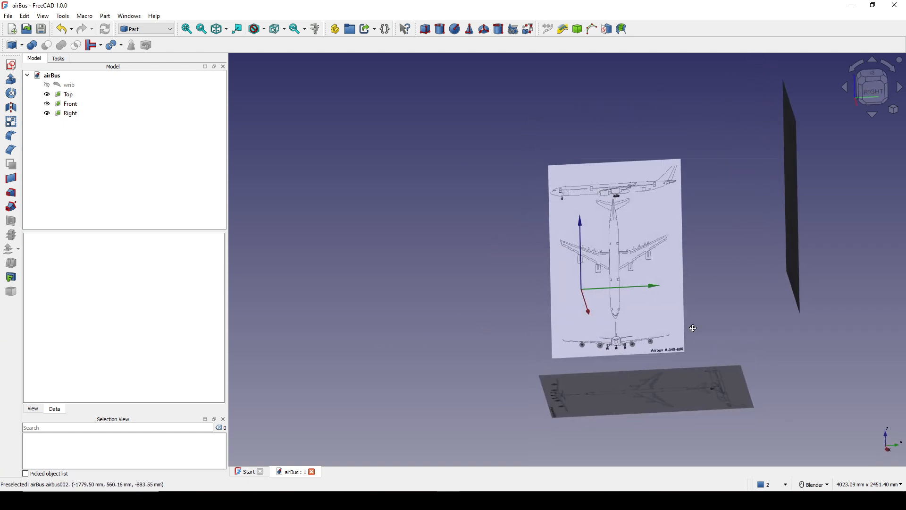
{"action": "mouse_move", "coordinate": [692, 327]}
{"action": "middle_mouse_down"}
{"action": "mouse_move", "coordinate": [748, 346]}
{"action": "mouse_move", "coordinate": [639, 245]}
{"action": "mouse_move", "coordinate": [633, 285]}
{"action": "mouse_move", "coordinate": [604, 179]}
{"action": "mouse_move", "coordinate": [683, 211]}
{"action": "middle_mouse_up"}
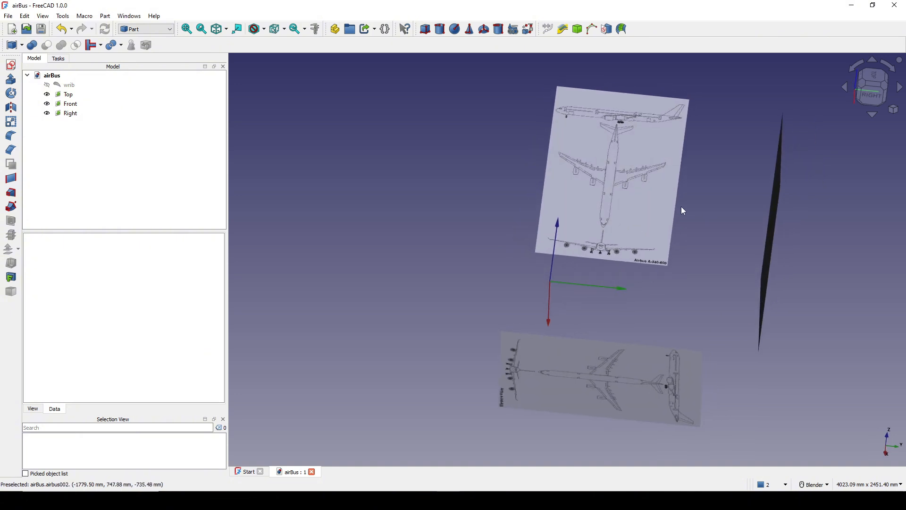
Create a sketch on the YZ plane and start a control-point B-spline at the origin, with its second point above it on the vertical axis.
{"action": "left_click", "coordinate": [12, 66]}
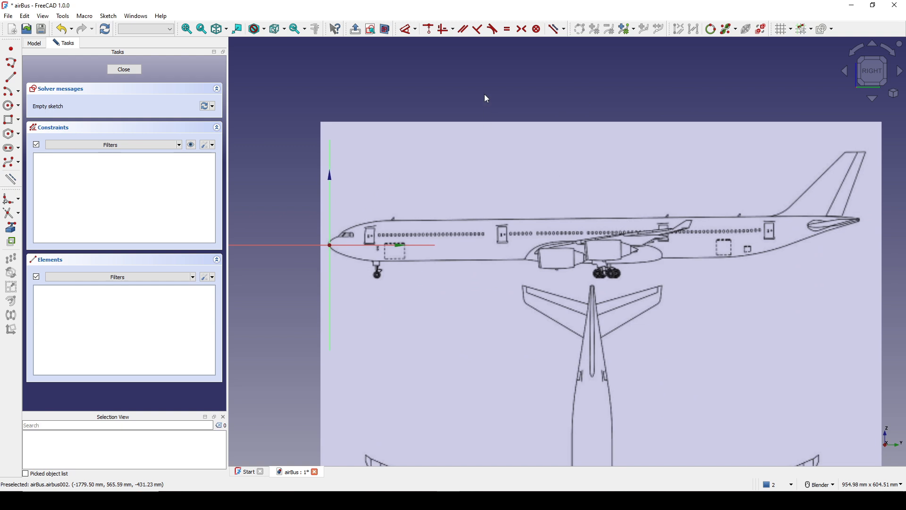
{"action": "left_click", "coordinate": [8, 162]}
{"action": "scroll", "coordinate": [284, 257], "scroll_direction": "up", "scroll_amount": 5}
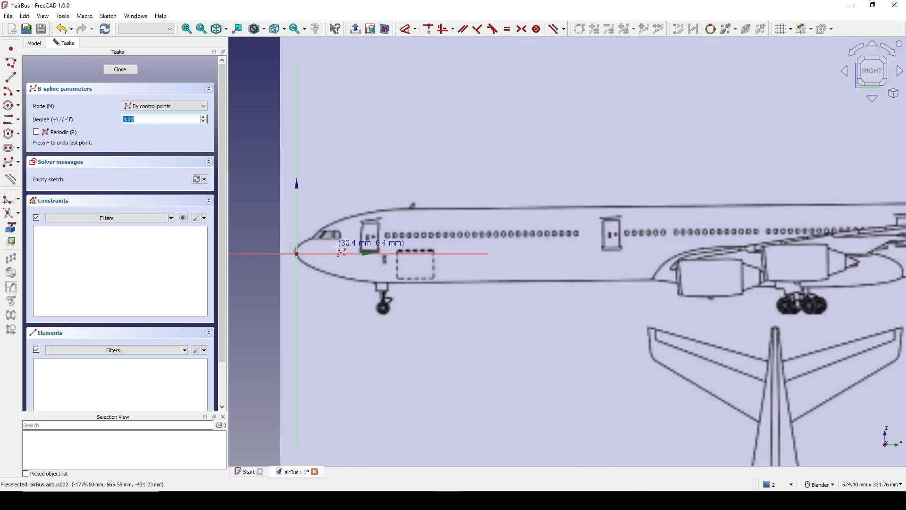
{"action": "left_click", "coordinate": [280, 258]}
{"action": "scroll", "coordinate": [276, 258], "scroll_direction": "up", "scroll_amount": 3}
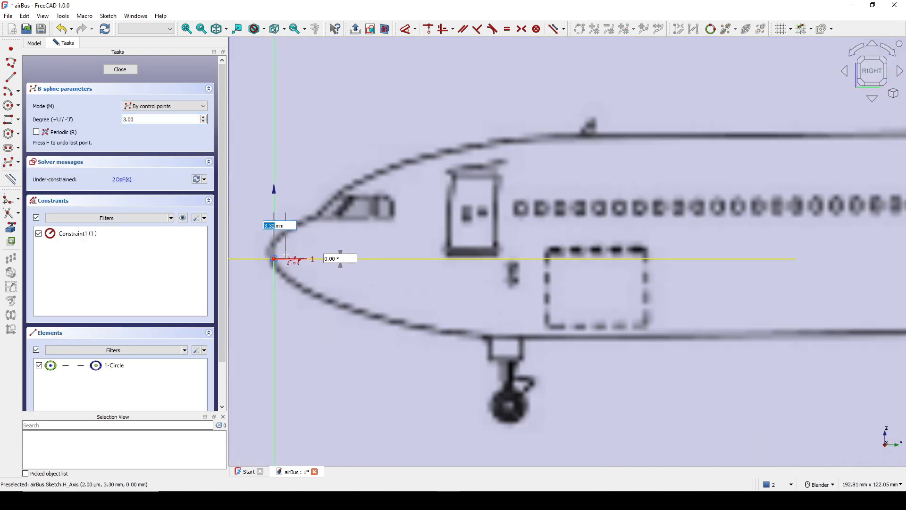
{"action": "left_click", "coordinate": [275, 230]}
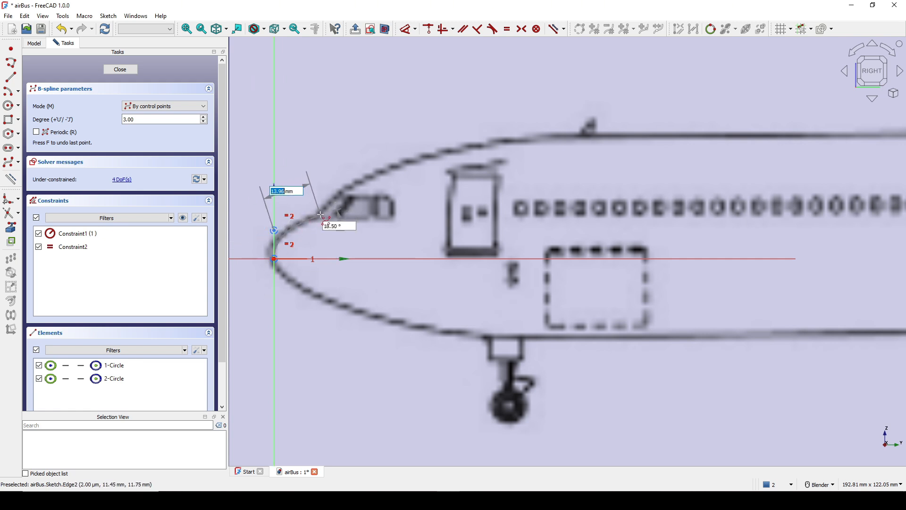
Place five more B-spline control points along the cockpit and upper nose outline up to the start of the roof, and finish the curve.
{"action": "scroll", "coordinate": [316, 215], "scroll_direction": "up", "scroll_amount": 3}
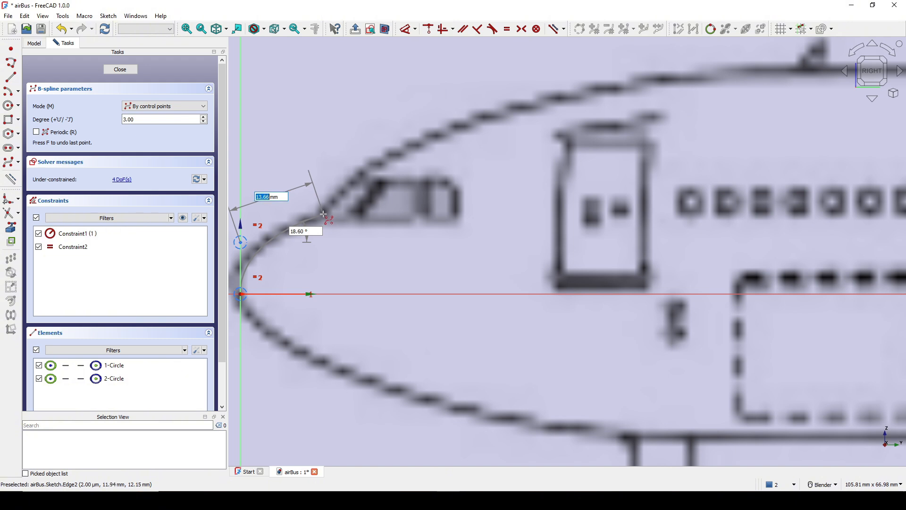
{"action": "left_click", "coordinate": [323, 215]}
{"action": "left_click", "coordinate": [342, 196]}
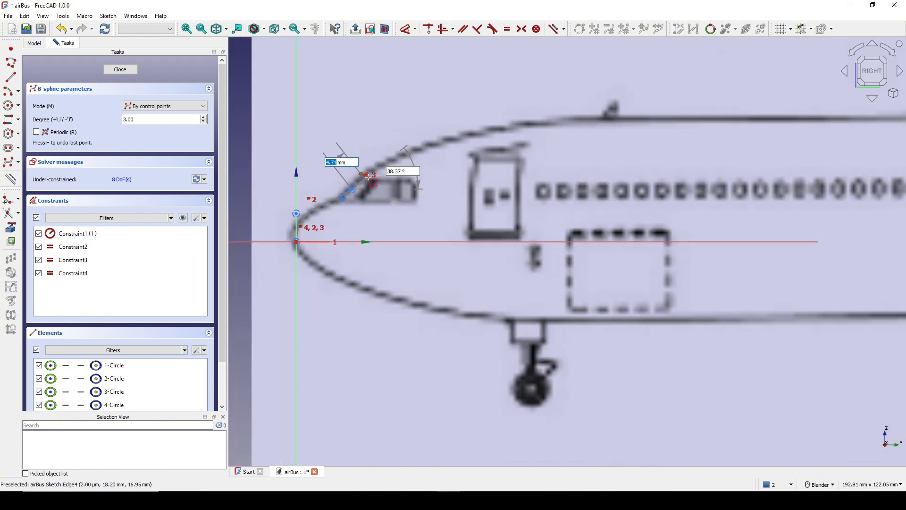
{"action": "scroll", "coordinate": [363, 178], "scroll_direction": "down", "scroll_amount": 3}
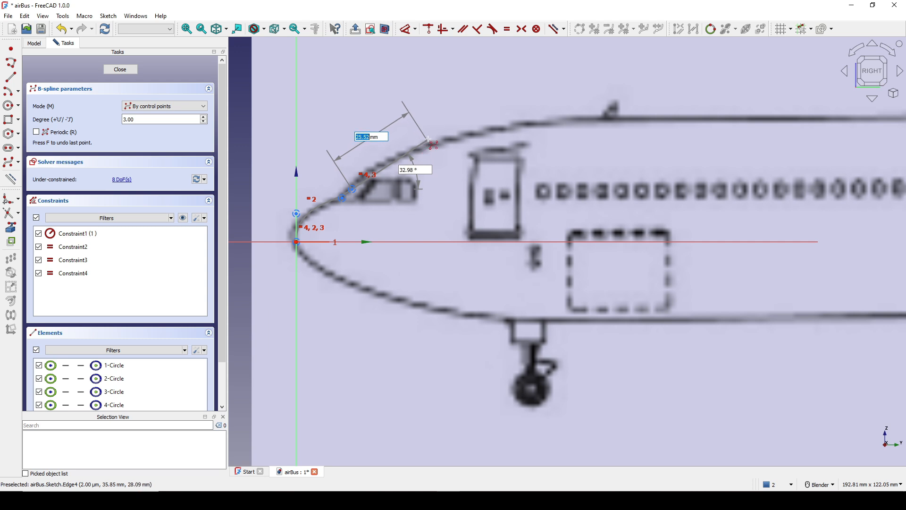
{"action": "left_click", "coordinate": [433, 135]}
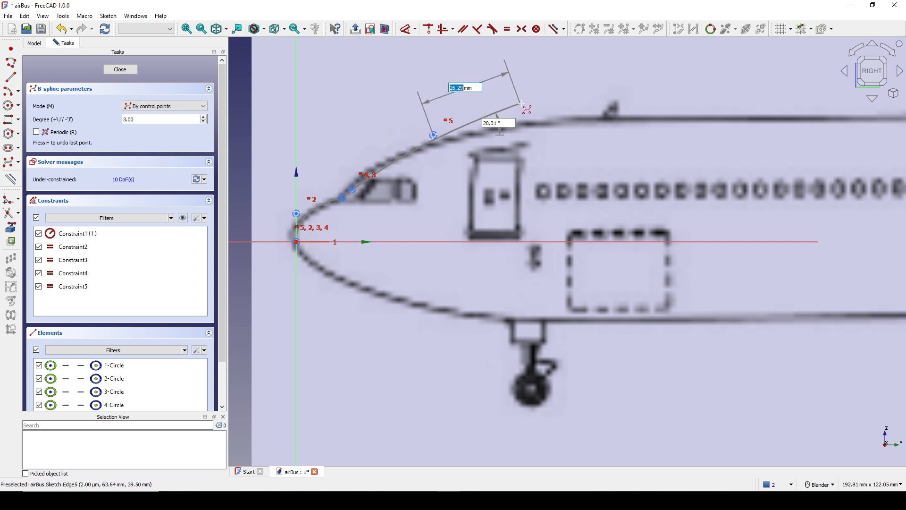
{"action": "left_click", "coordinate": [523, 119]}
{"action": "left_click", "coordinate": [568, 121]}
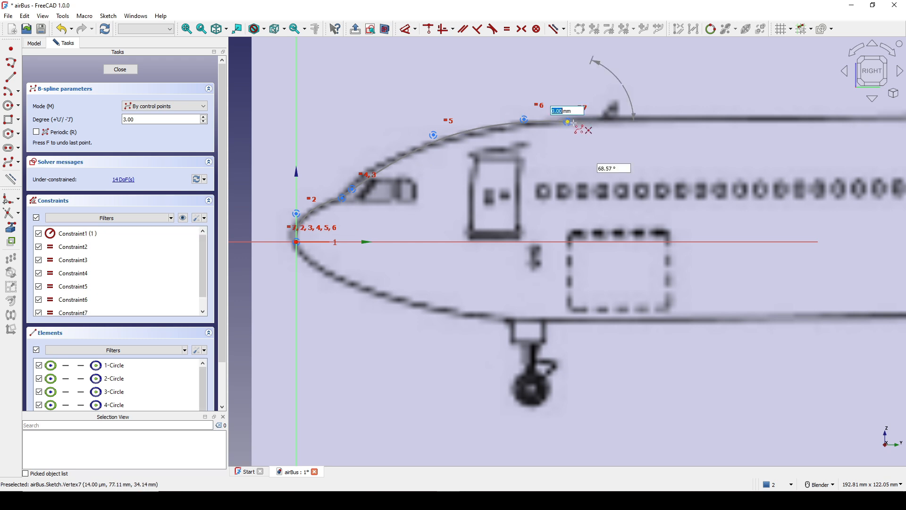
{"action": "right_click", "coordinate": [605, 127]}
{"action": "right_click", "coordinate": [606, 126]}
Constrain the B-spline's last two control points horizontally and raise them onto the fuselage's roof line.
{"action": "middle_click_drag", "start_coordinate": [514, 170], "coordinate": [534, 209], "text": "shift"}
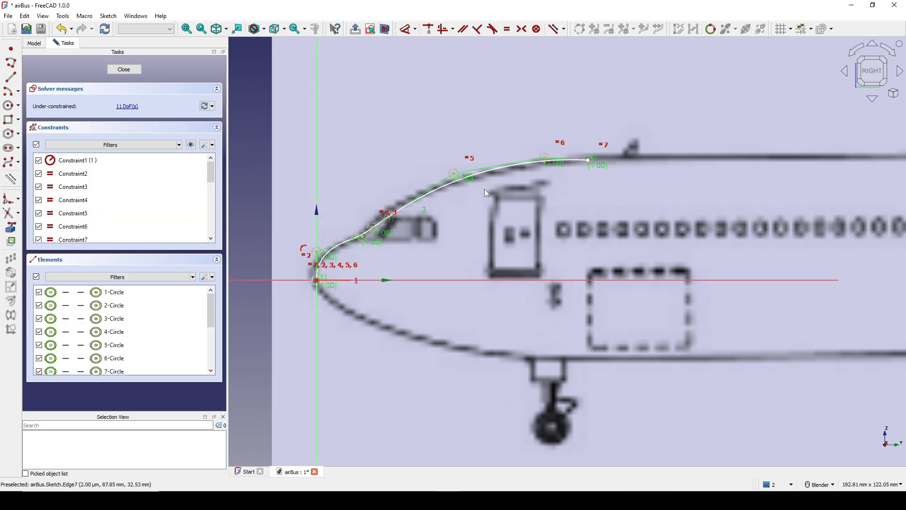
{"action": "scroll", "coordinate": [551, 176], "scroll_direction": "up", "scroll_amount": 5}
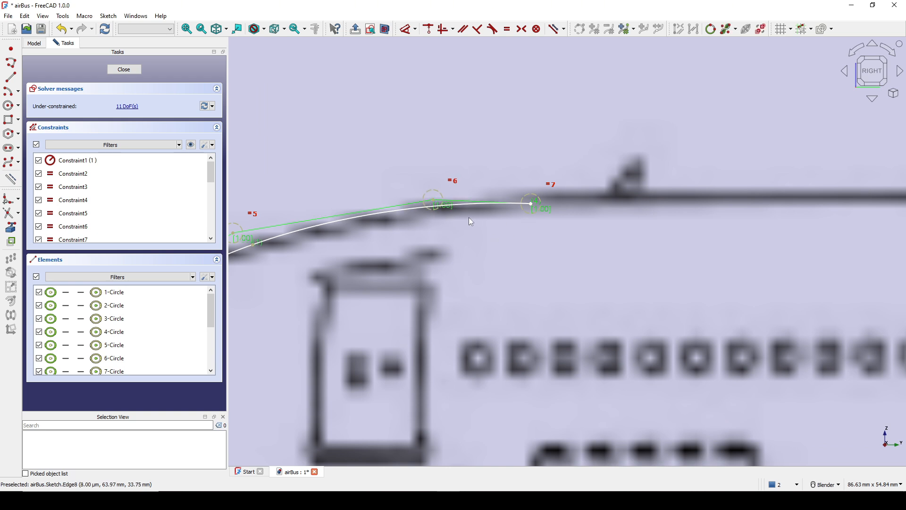
{"action": "left_click", "coordinate": [434, 200]}
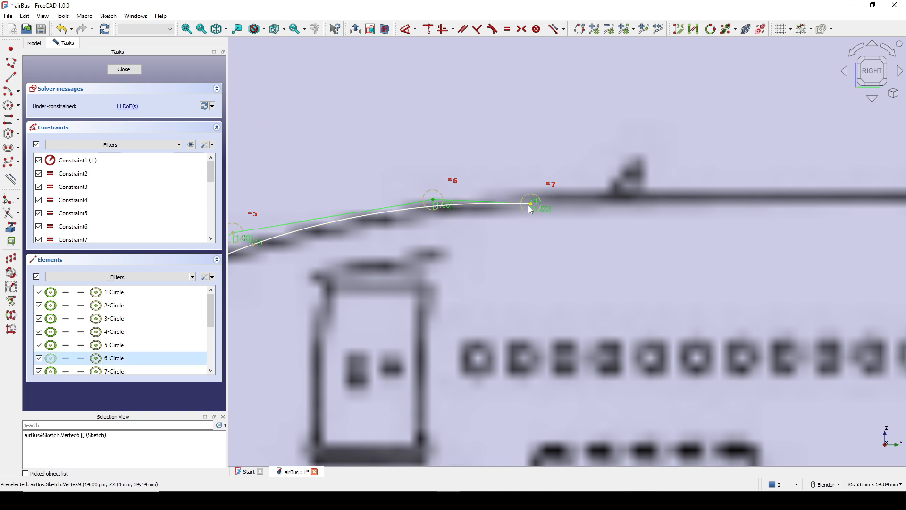
{"action": "scroll", "coordinate": [532, 208], "scroll_direction": "down", "scroll_amount": 2}
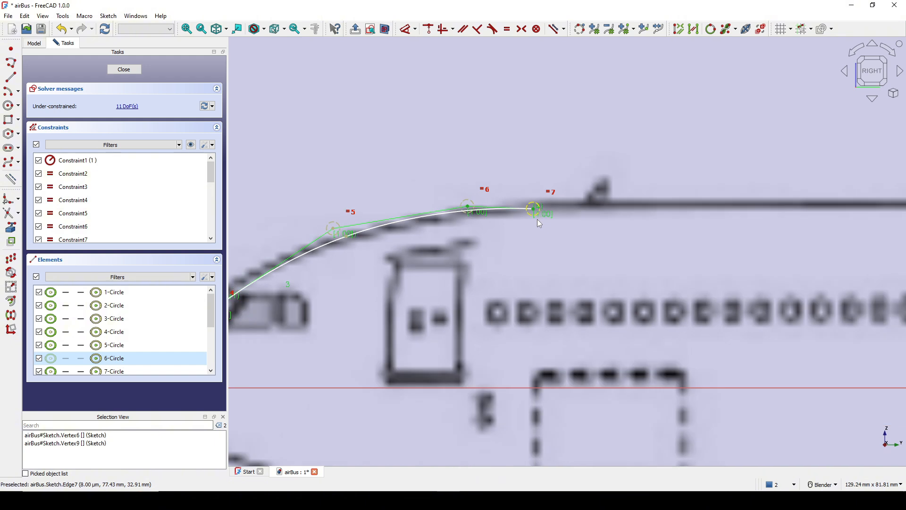
{"action": "key", "text": "h"}
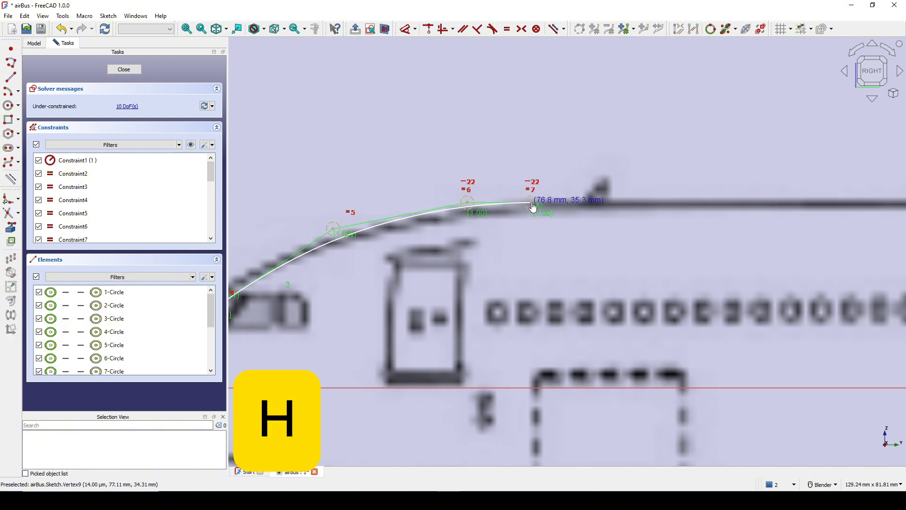
Adjust the B-spline's control points around the windshield and upper nose to fit the blueprint outline.
{"action": "scroll", "coordinate": [593, 204], "scroll_direction": "down", "scroll_amount": 4}
{"action": "scroll", "coordinate": [593, 204], "scroll_direction": "up", "scroll_amount": 4}
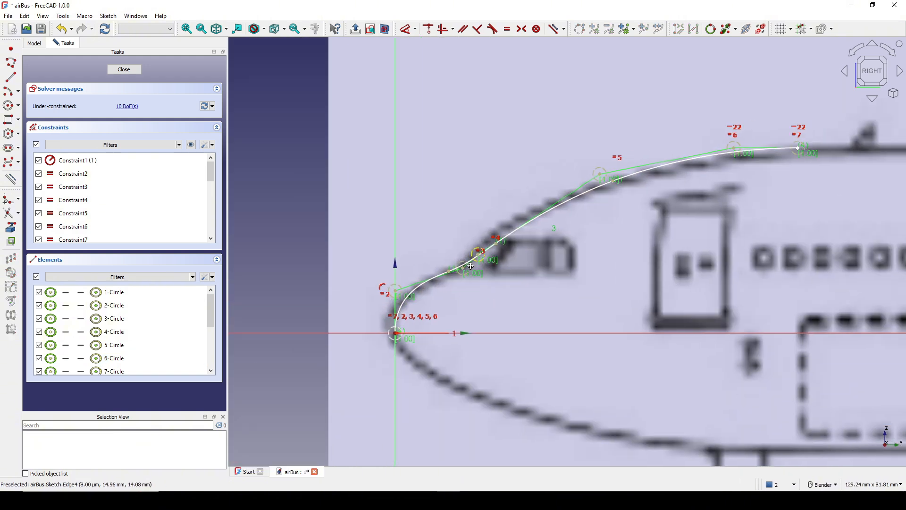
{"action": "left_click_drag", "start_coordinate": [386, 296], "coordinate": [387, 298]}
{"action": "scroll", "coordinate": [429, 275], "scroll_direction": "up", "scroll_amount": 2}
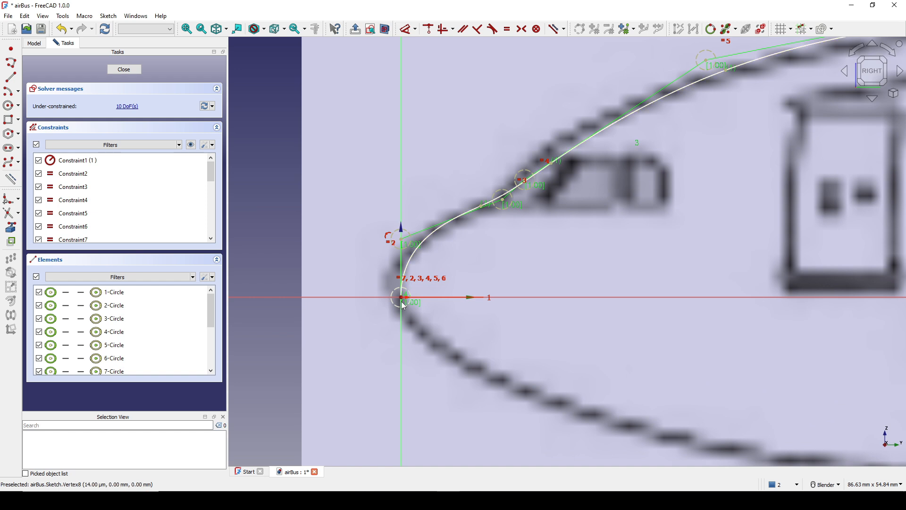
{"action": "scroll", "coordinate": [386, 218], "scroll_direction": "down", "scroll_amount": 2}
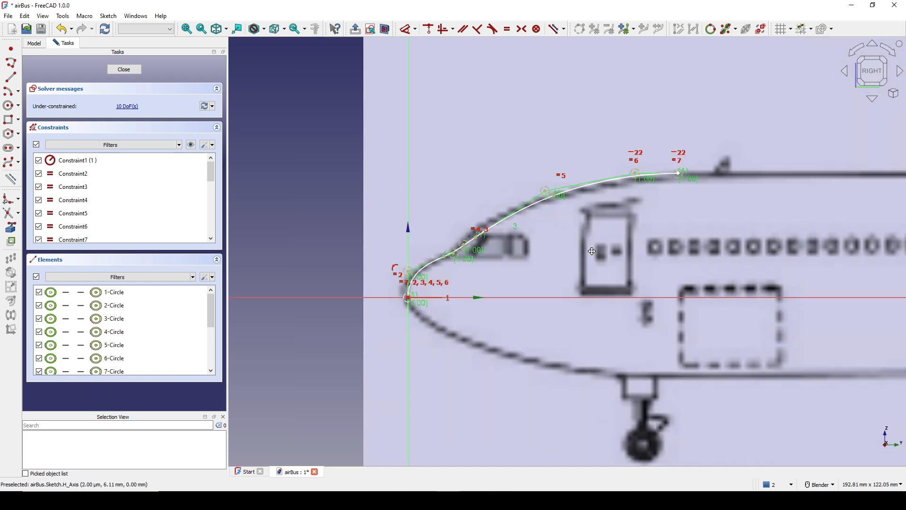
{"action": "scroll", "coordinate": [386, 218], "scroll_direction": "up", "scroll_amount": 3}
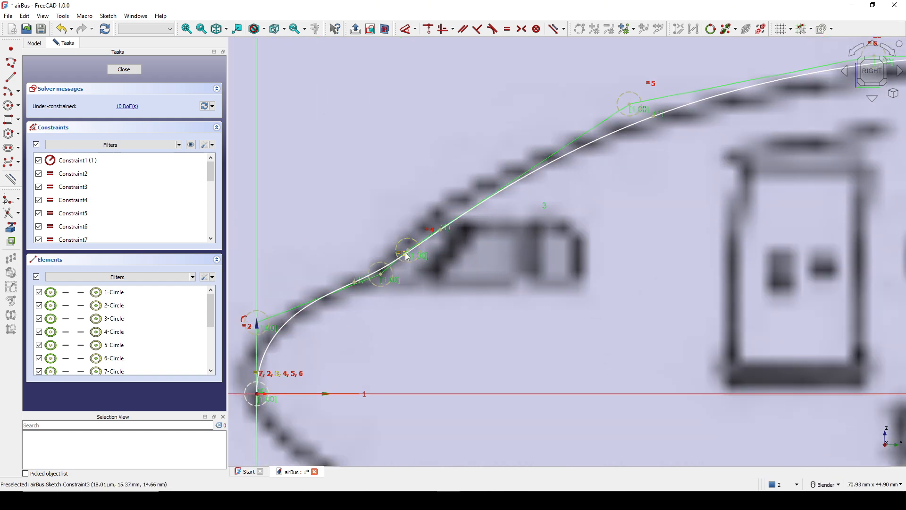
{"action": "left_click_drag", "start_coordinate": [409, 253], "coordinate": [410, 246]}
{"action": "scroll", "coordinate": [381, 279], "scroll_direction": "up", "scroll_amount": 2}
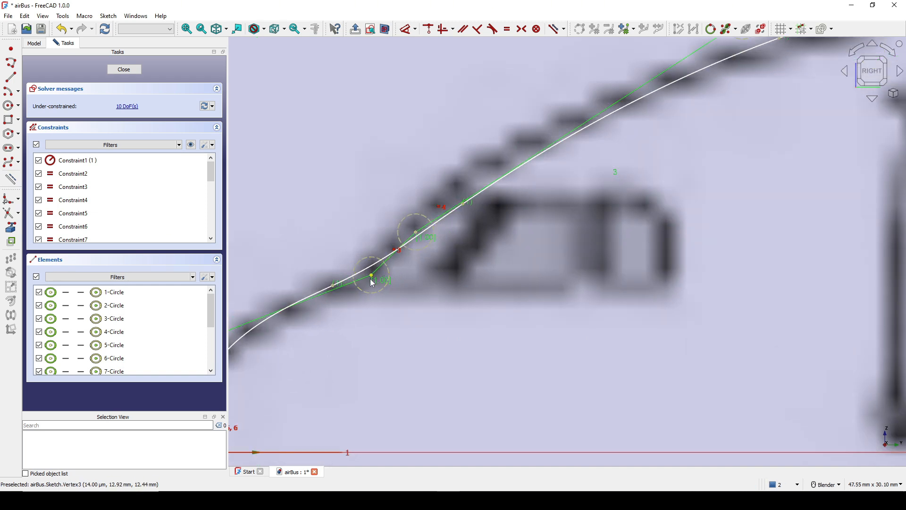
{"action": "left_click_drag", "start_coordinate": [373, 282], "coordinate": [372, 280]}
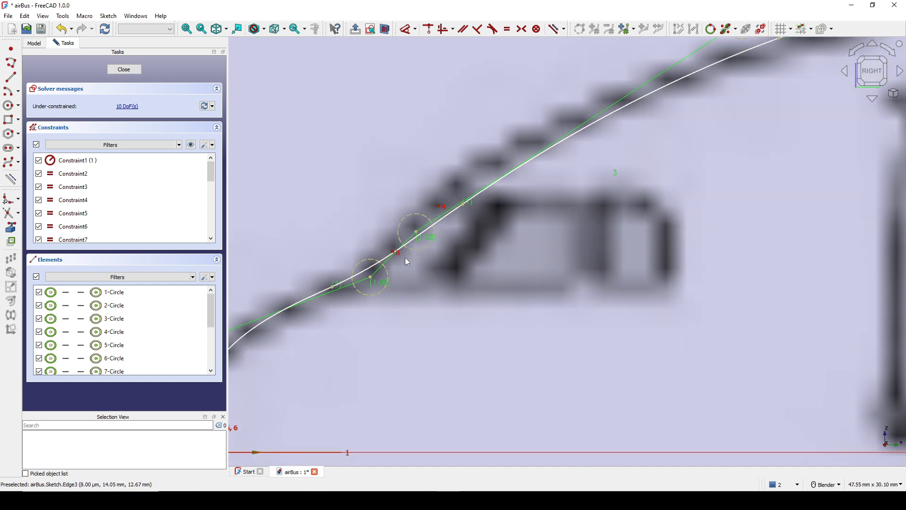
{"action": "left_click_drag", "start_coordinate": [417, 237], "coordinate": [421, 234]}
{"action": "scroll", "coordinate": [421, 234], "scroll_direction": "down", "scroll_amount": 8}
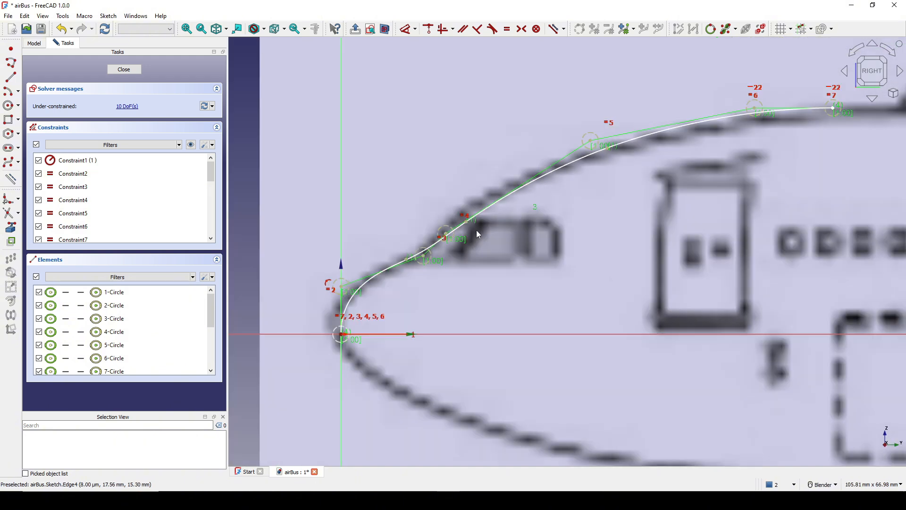
{"action": "scroll", "coordinate": [449, 236], "scroll_direction": "up", "scroll_amount": 3}
{"action": "left_click_drag", "start_coordinate": [494, 188], "coordinate": [499, 187]}
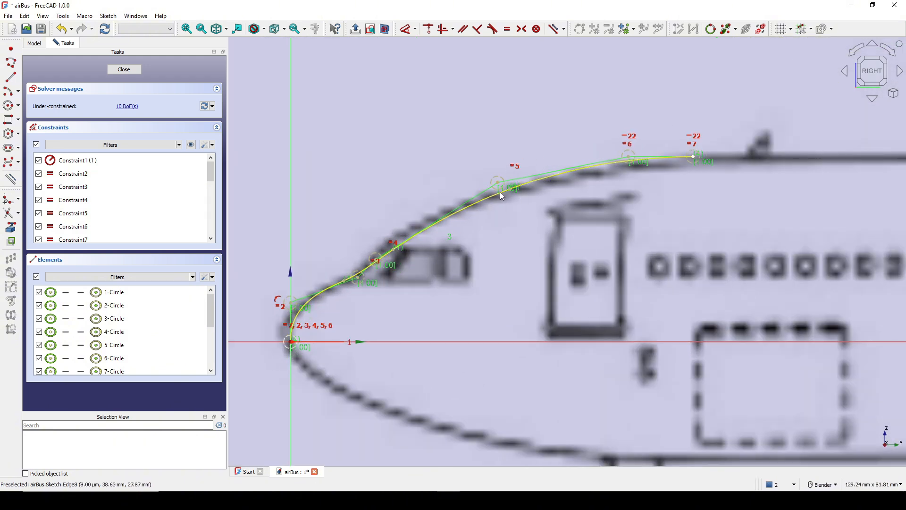
Draw a horizontal line about 551 mm long from the B-spline's end along the fuselage roof to near the vertical fin's base.
{"action": "scroll", "coordinate": [522, 200], "scroll_direction": "down", "scroll_amount": 8}
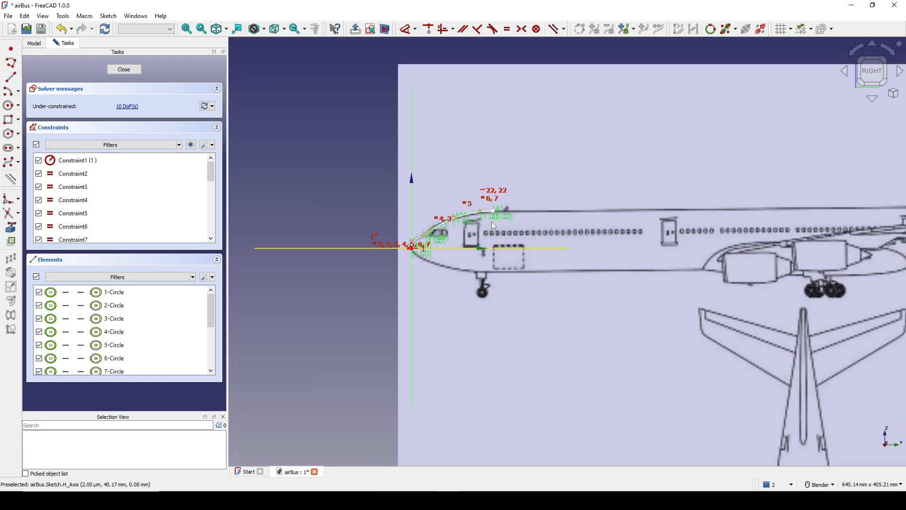
{"action": "scroll", "coordinate": [491, 222], "scroll_direction": "up", "scroll_amount": 2}
{"action": "left_click", "coordinate": [11, 78]}
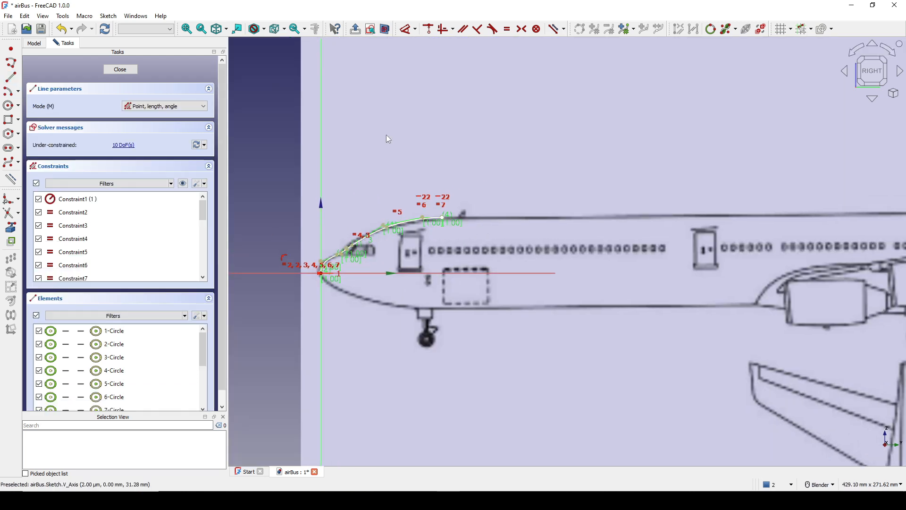
{"action": "scroll", "coordinate": [472, 217], "scroll_direction": "up", "scroll_amount": 6}
{"action": "scroll", "coordinate": [335, 209], "scroll_direction": "down", "scroll_amount": 10}
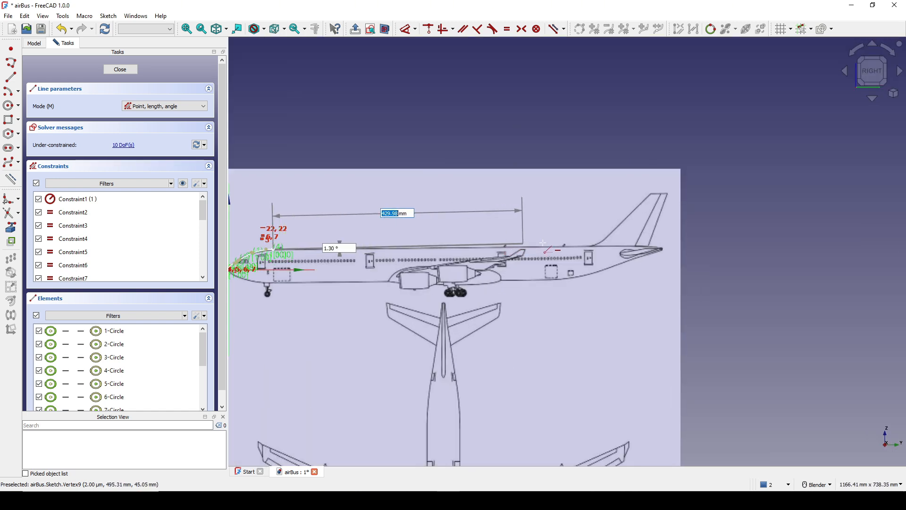
{"action": "left_click", "coordinate": [594, 249]}
{"action": "scroll", "coordinate": [460, 264], "scroll_direction": "up", "scroll_amount": 2}
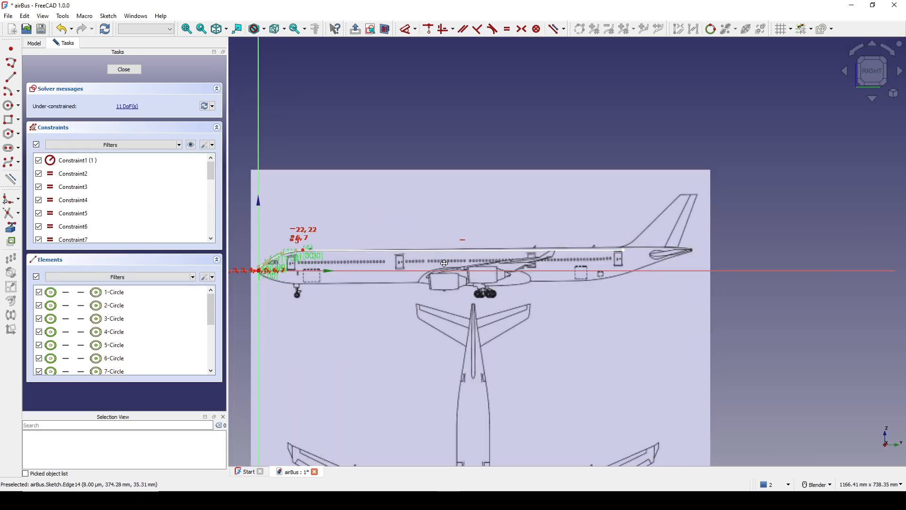
Examine how the straight roof line fits the blueprint's upper fuselage outline from nose to tail.
{"action": "left_click", "coordinate": [488, 249]}
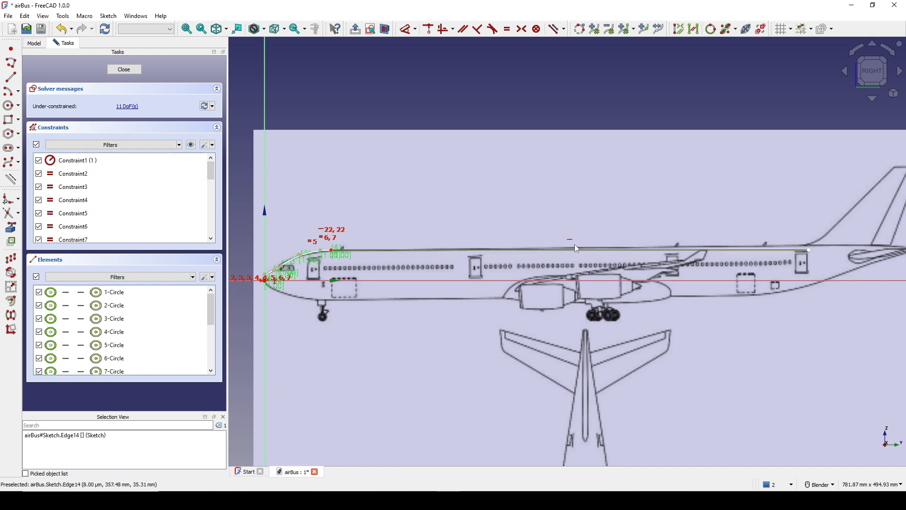
{"action": "scroll", "coordinate": [566, 245], "scroll_direction": "down", "scroll_amount": 4}
{"action": "left_click", "coordinate": [615, 209]}
{"action": "middle_click_drag", "start_coordinate": [548, 246], "coordinate": [639, 230], "text": "shift"}
{"action": "scroll", "coordinate": [597, 229], "scroll_direction": "up", "scroll_amount": 3}
{"action": "scroll", "coordinate": [639, 230], "scroll_direction": "up", "scroll_amount": 2}
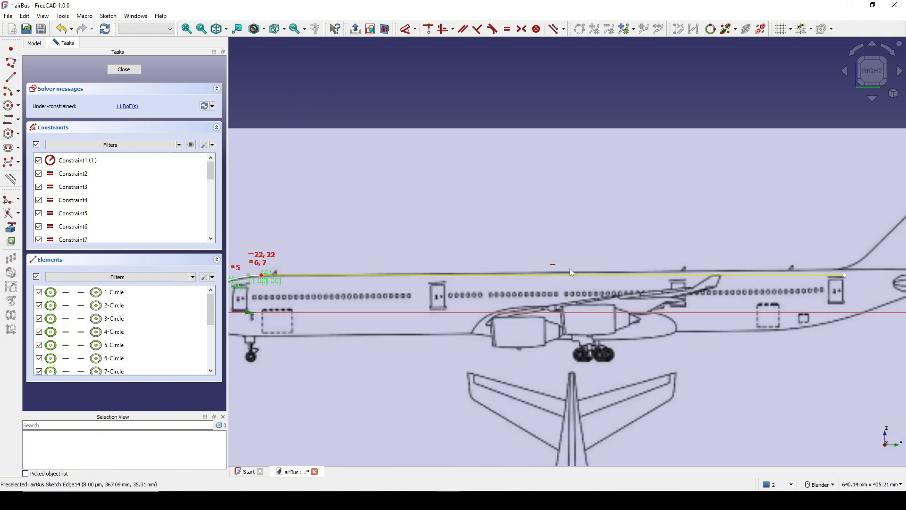
{"action": "scroll", "coordinate": [624, 291], "scroll_direction": "down", "scroll_amount": 1}
{"action": "middle_click_drag", "start_coordinate": [583, 291], "coordinate": [630, 248], "text": "shift"}
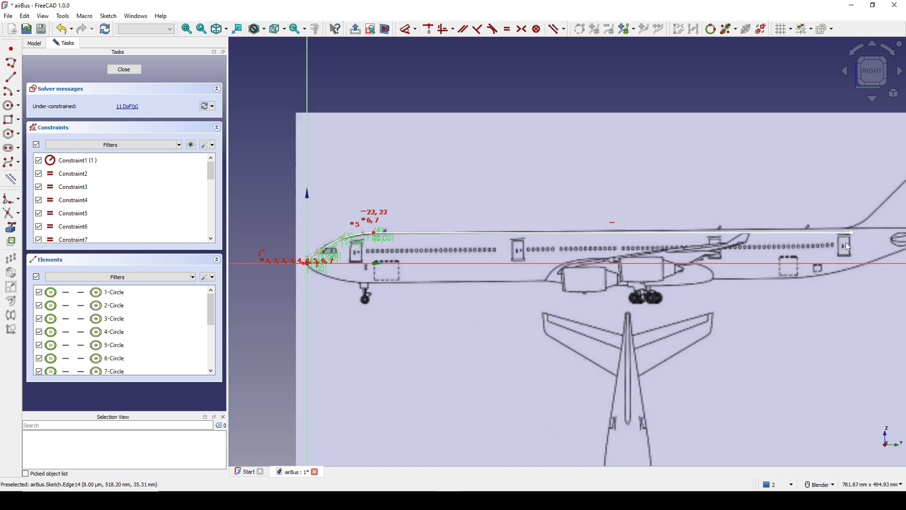
{"action": "middle_click_drag", "start_coordinate": [846, 242], "coordinate": [637, 250], "text": "shift"}
{"action": "scroll", "coordinate": [674, 249], "scroll_direction": "down", "scroll_amount": 2}
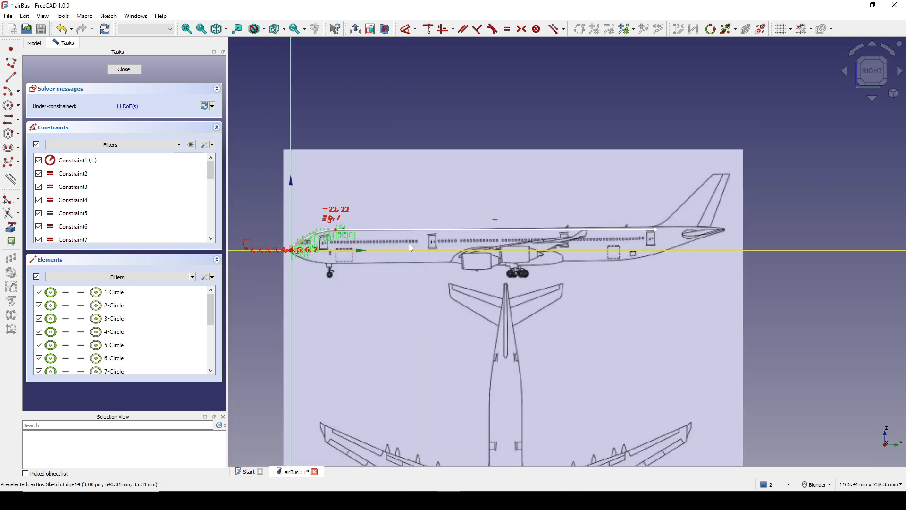
{"action": "scroll", "coordinate": [409, 242], "scroll_direction": "up", "scroll_amount": 1}
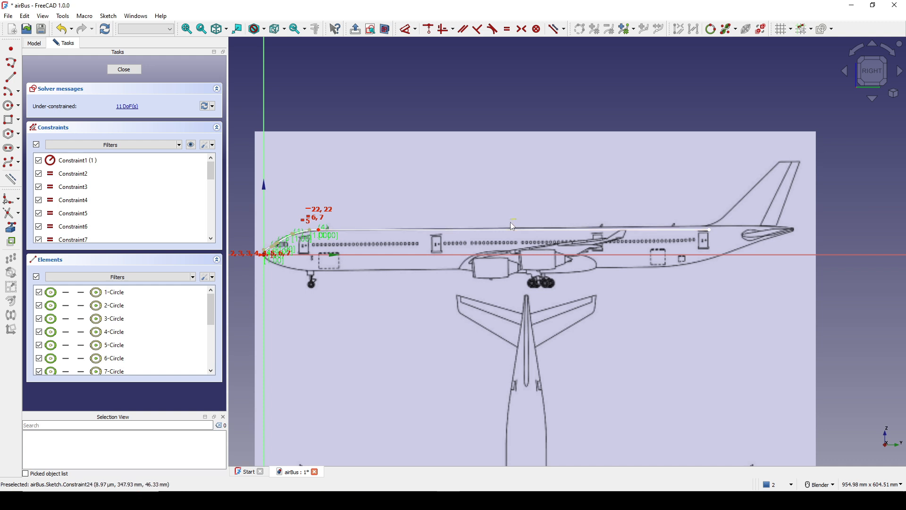
{"action": "middle_click_drag", "start_coordinate": [504, 230], "coordinate": [523, 202], "text": "shift"}
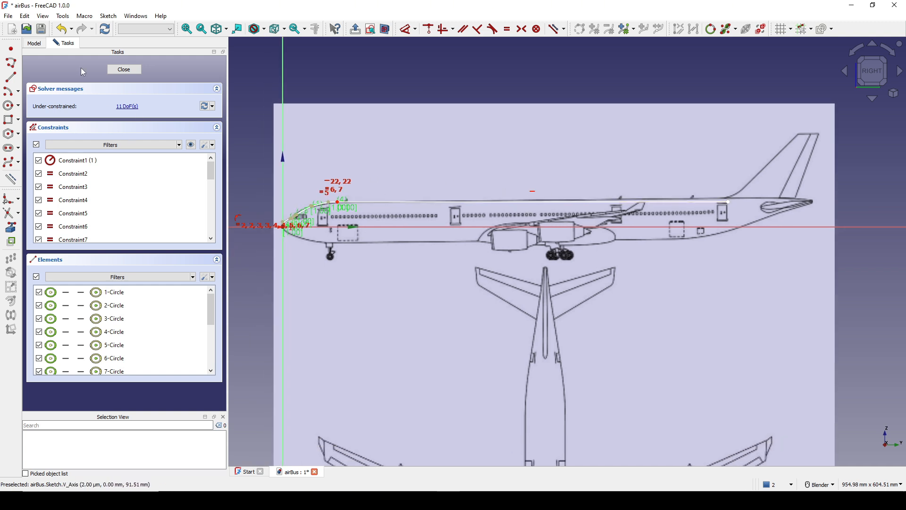
Close the sketch and select its straight roof line in an angled 3D view.
{"action": "left_click", "coordinate": [124, 69]}
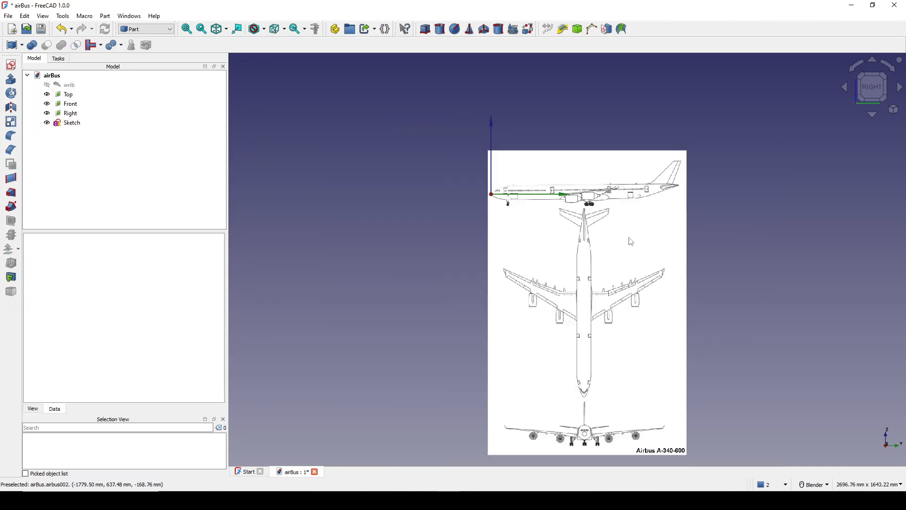
{"action": "mouse_move", "coordinate": [627, 239]}
{"action": "middle_mouse_down"}
{"action": "mouse_move", "coordinate": [706, 278]}
{"action": "mouse_move", "coordinate": [652, 255]}
{"action": "middle_mouse_up"}
{"action": "scroll", "coordinate": [652, 255], "scroll_direction": "up", "scroll_amount": 1}
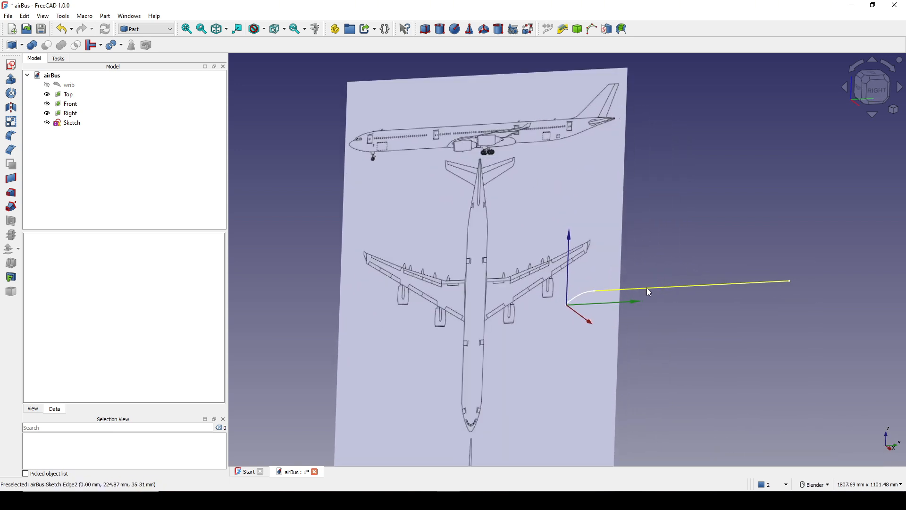
{"action": "left_click", "coordinate": [647, 288]}
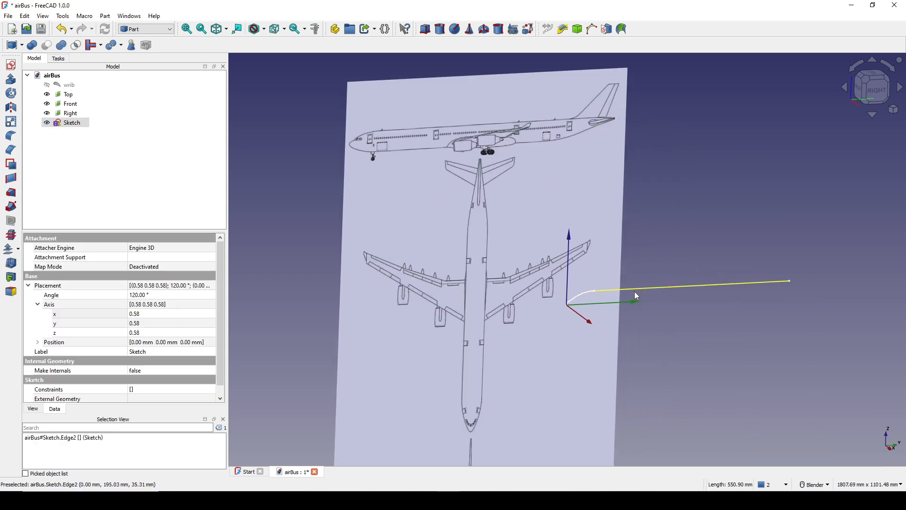
Change the fuselage sketch's line color to red in its display properties.
{"action": "middle_click_drag", "start_coordinate": [670, 270], "coordinate": [667, 248], "text": "shift"}
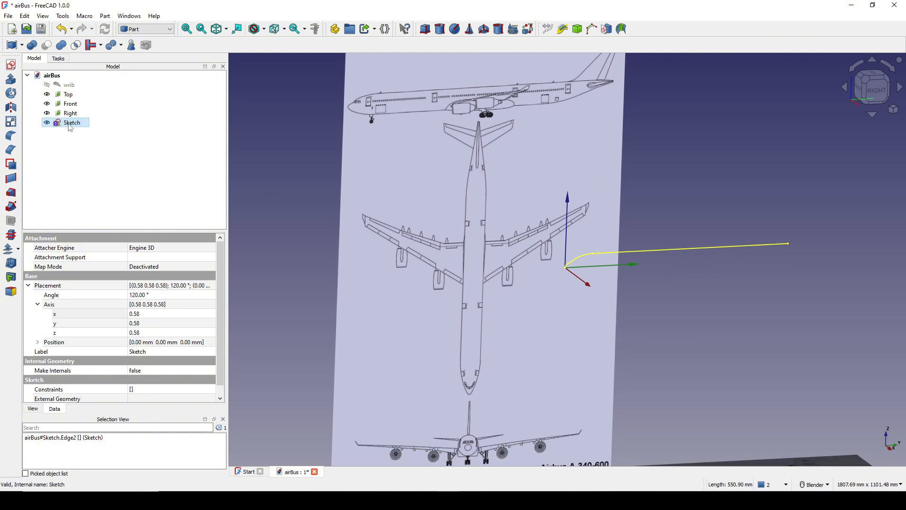
{"action": "key", "text": "ctrl+d"}
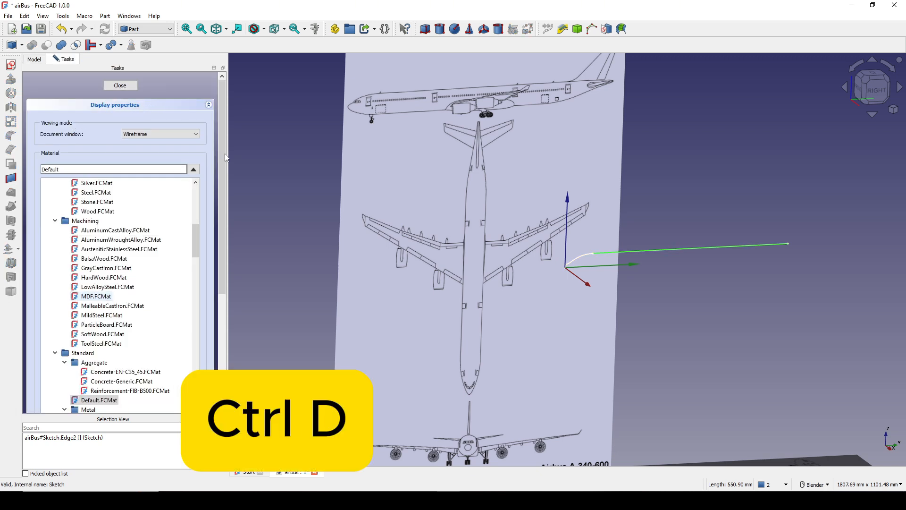
{"action": "left_click_drag", "start_coordinate": [222, 157], "coordinate": [219, 312]}
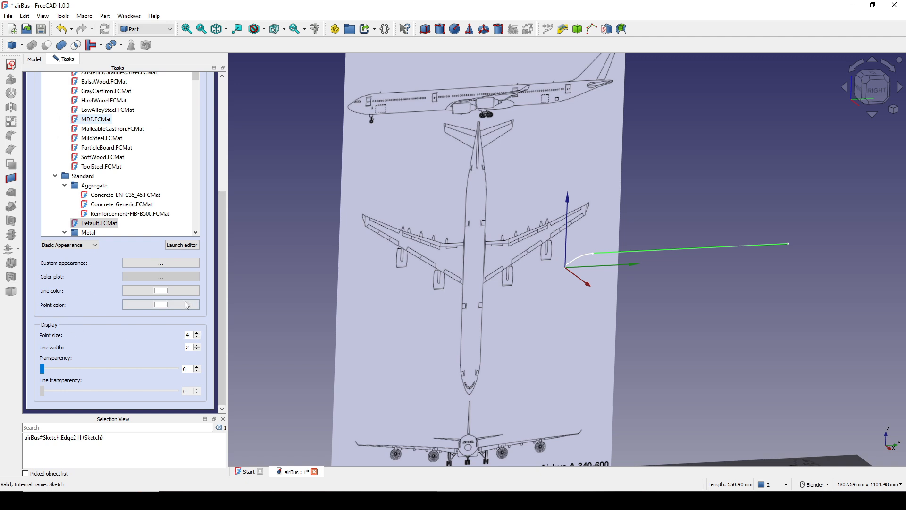
{"action": "left_click", "coordinate": [171, 296]}
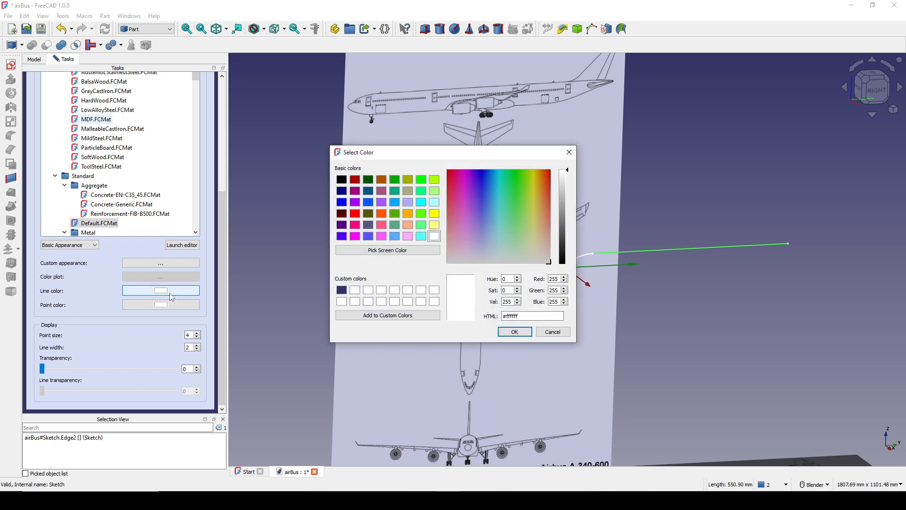
{"action": "left_click", "coordinate": [356, 215]}
{"action": "left_click", "coordinate": [514, 332]}
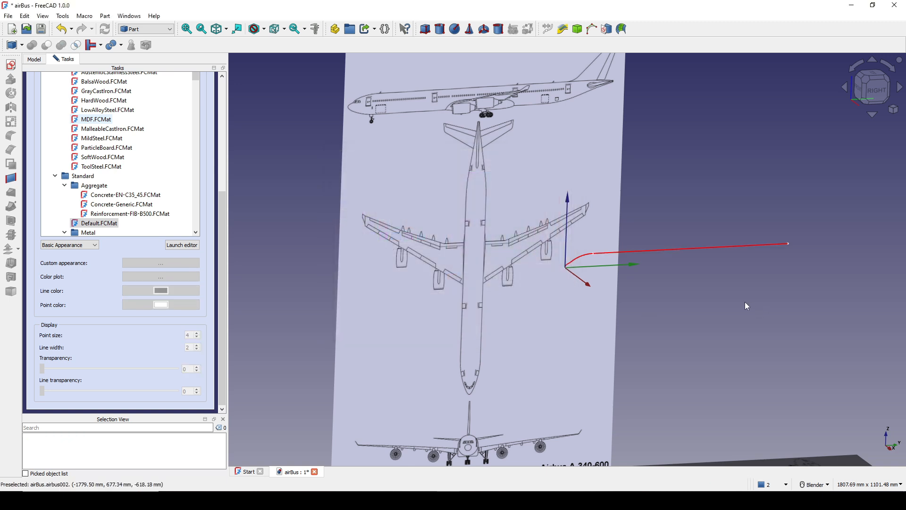
{"action": "scroll", "coordinate": [141, 180], "scroll_direction": "up", "scroll_amount": 6}
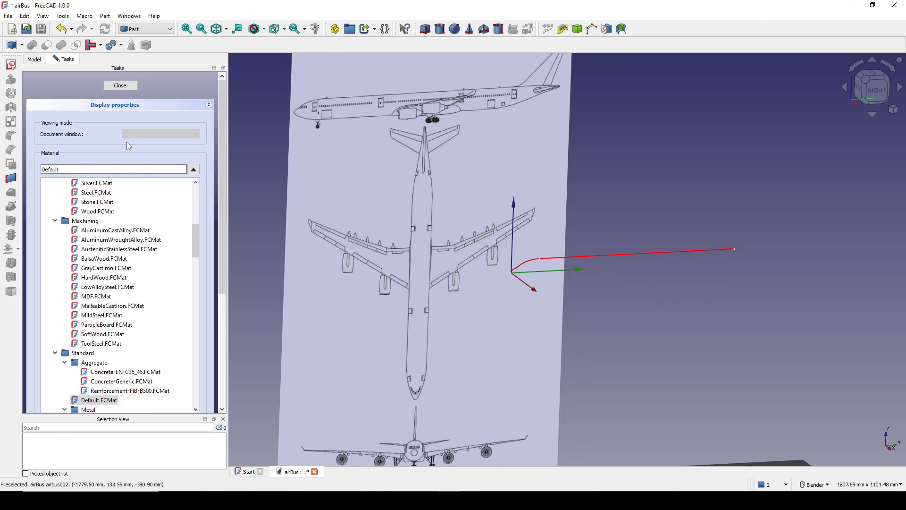
{"action": "left_click", "coordinate": [119, 86]}
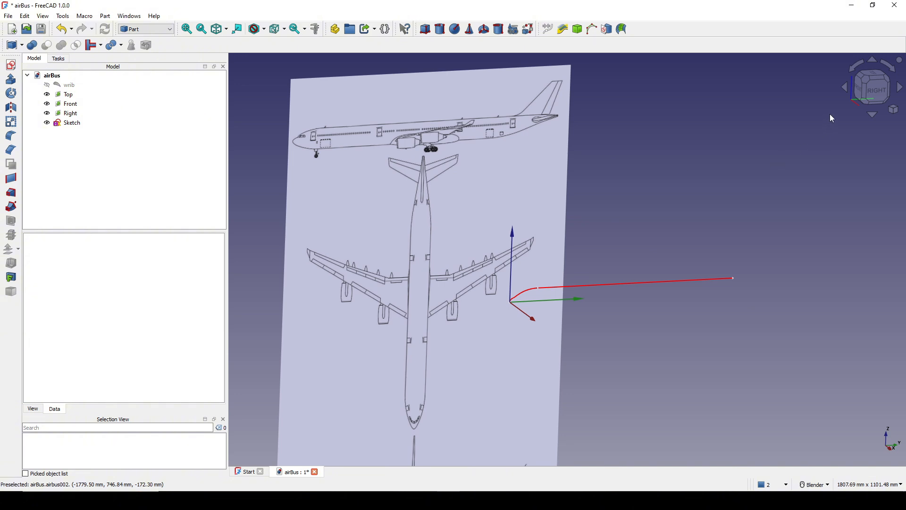
Transform the Right image plane with a 0.1° rotation increment, rotating it -0.7° to level the side-view fuselage with the roof line.
{"action": "left_click", "coordinate": [872, 90]}
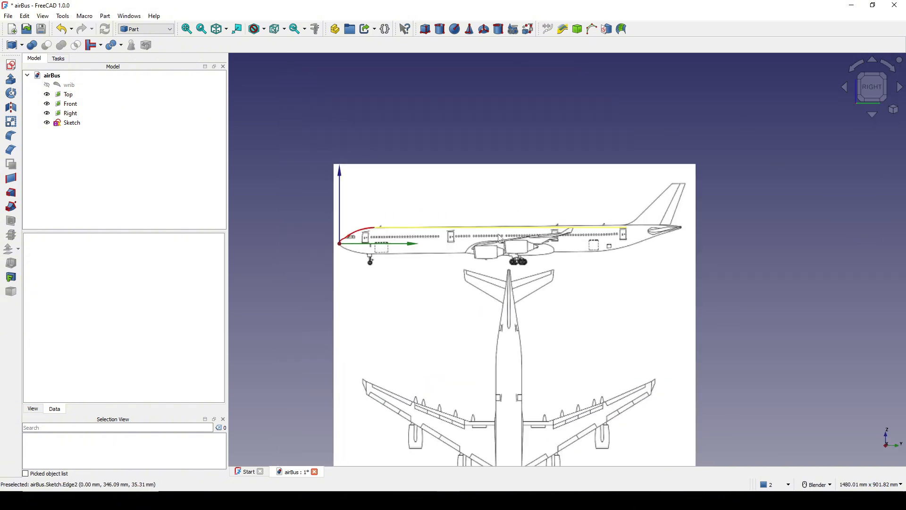
{"action": "scroll", "coordinate": [499, 237], "scroll_direction": "up", "scroll_amount": 2}
{"action": "left_click", "coordinate": [71, 113]}
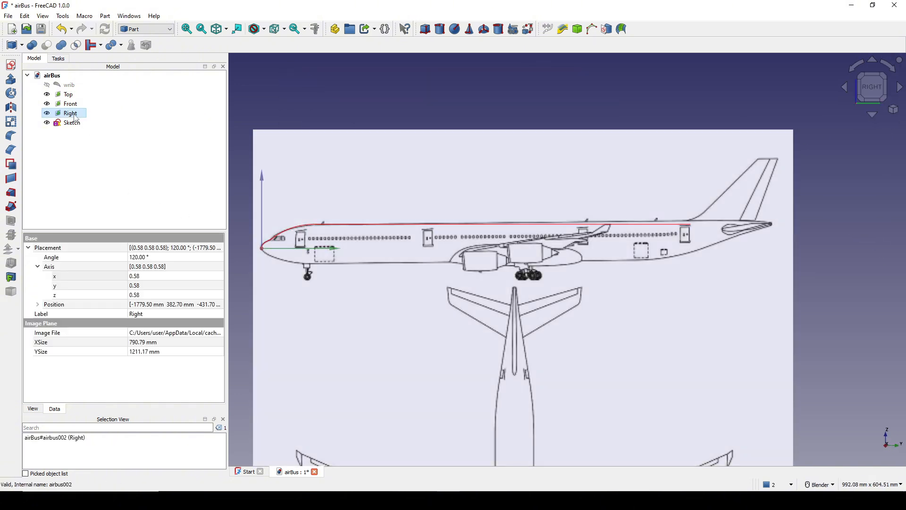
{"action": "right_click", "coordinate": [75, 114]}
{"action": "left_click", "coordinate": [109, 132]}
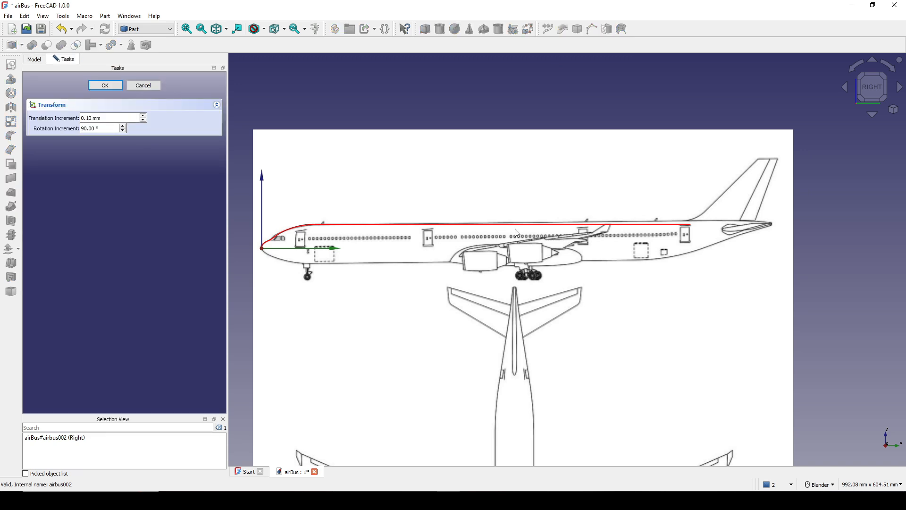
{"action": "scroll", "coordinate": [494, 168], "scroll_direction": "down", "scroll_amount": 2}
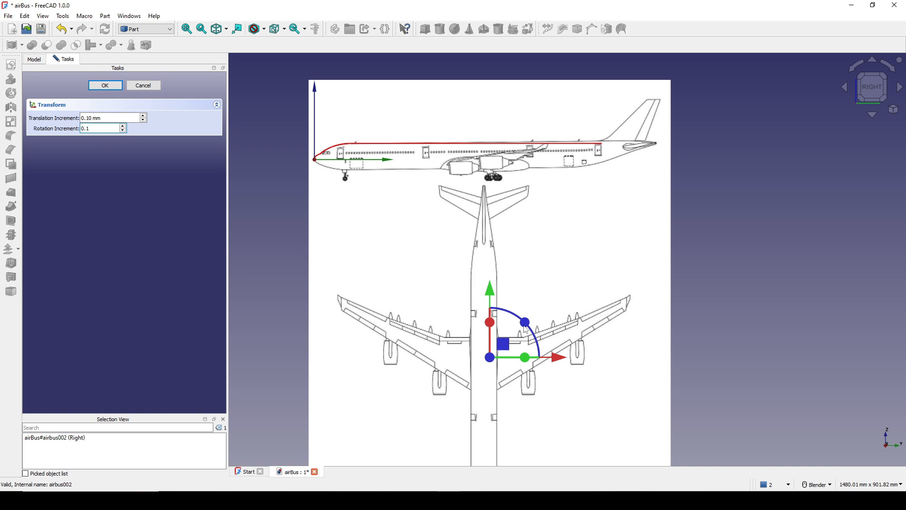
{"action": "scroll", "coordinate": [530, 325], "scroll_direction": "up", "scroll_amount": 1}
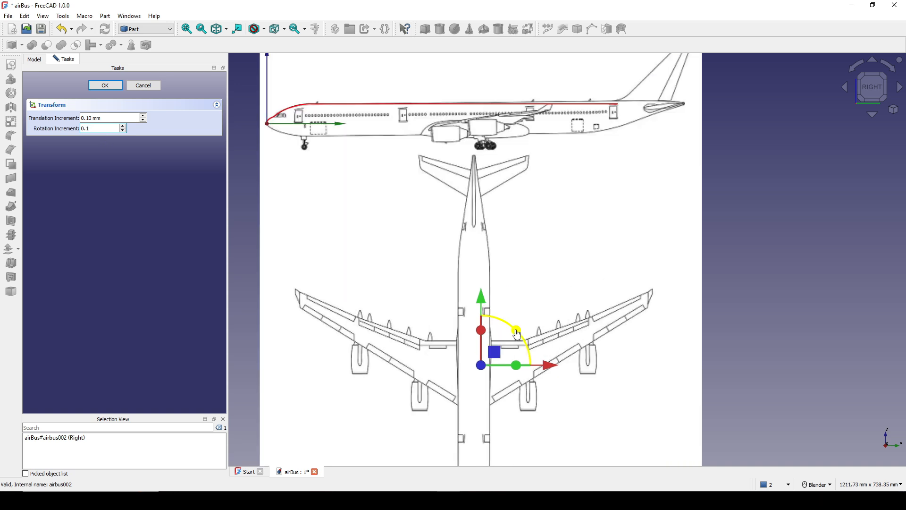
{"action": "left_click_drag", "start_coordinate": [516, 334], "coordinate": [517, 333]}
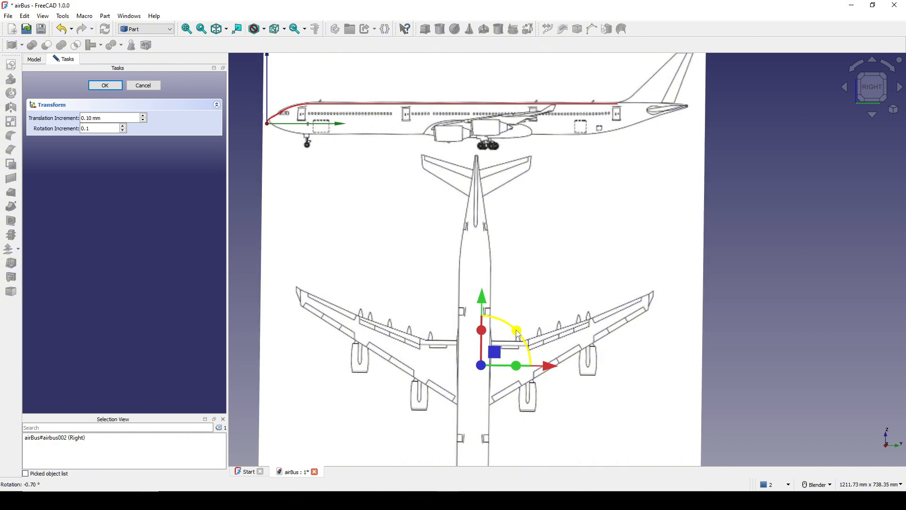
Shift the Right image plane about 3.4 mm down and 4.2 mm toward the nose to realign it with the sketch, and accept the transform.
{"action": "left_click_drag", "start_coordinate": [484, 305], "coordinate": [482, 308]}
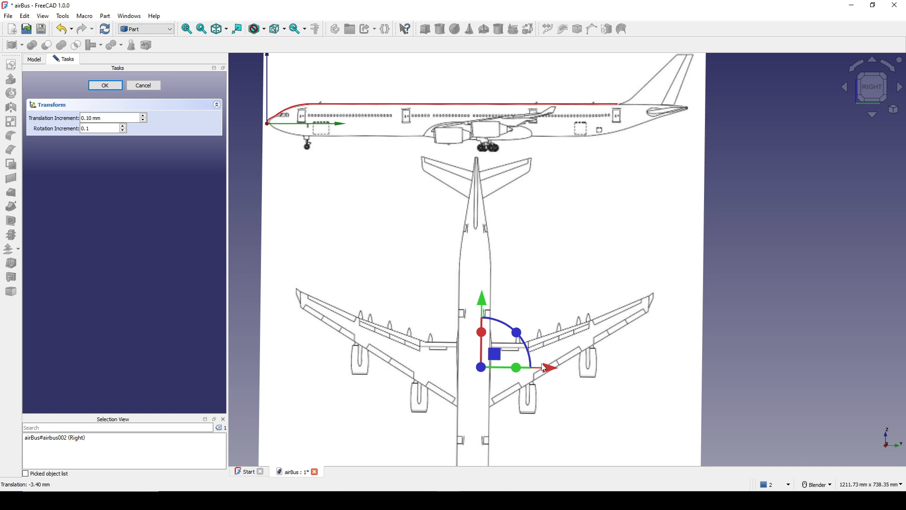
{"action": "left_click_drag", "start_coordinate": [547, 371], "coordinate": [545, 371]}
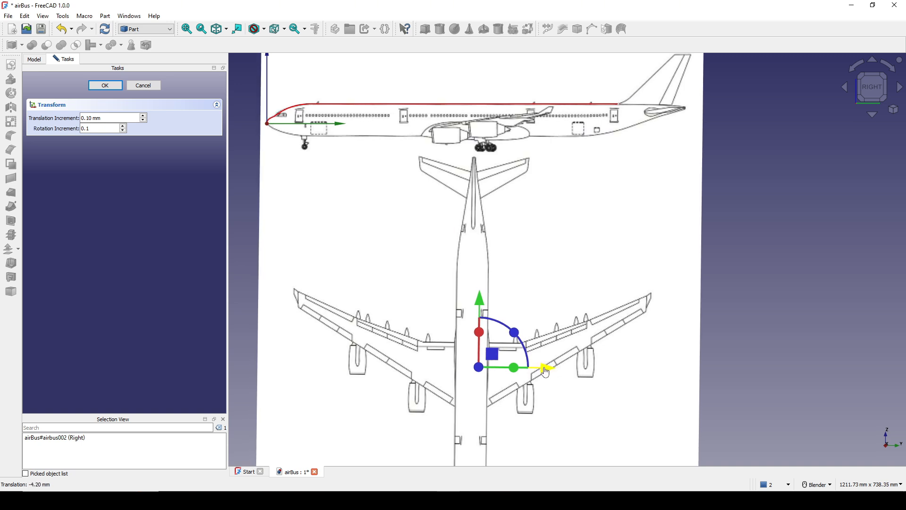
{"action": "middle_click_drag", "start_coordinate": [405, 109], "coordinate": [423, 193], "text": "shift"}
{"action": "scroll", "coordinate": [423, 192], "scroll_direction": "up", "scroll_amount": 2}
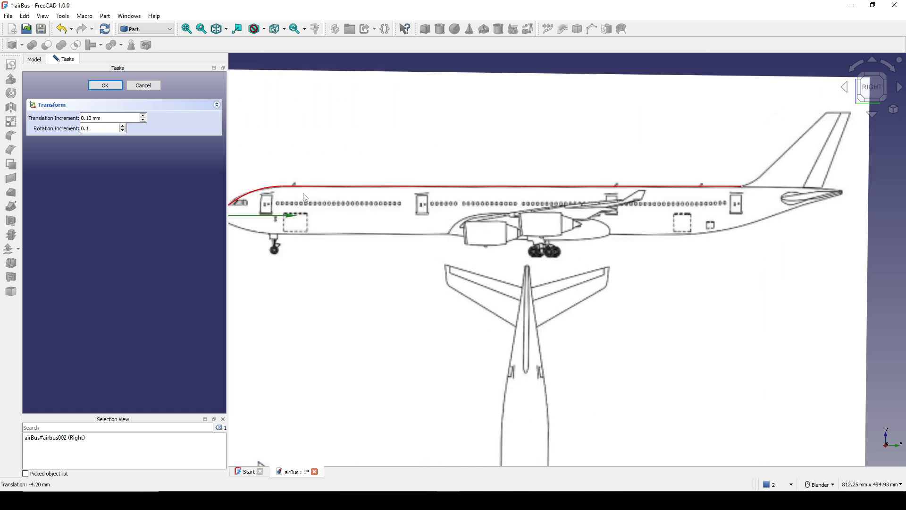
{"action": "scroll", "coordinate": [346, 194], "scroll_direction": "down", "scroll_amount": 2}
{"action": "middle_click_drag", "start_coordinate": [345, 194], "coordinate": [362, 180], "text": "shift"}
{"action": "left_click", "coordinate": [108, 88]}
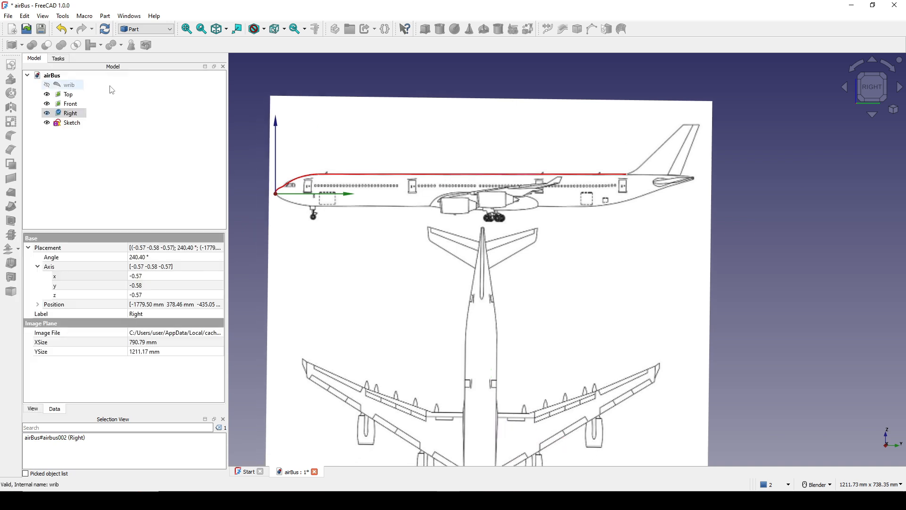
Reopen the fuselage sketch and move the roof line's rear endpoint onto the blueprint outline at the vertical fin's base.
{"action": "scroll", "coordinate": [712, 241], "scroll_direction": "down", "scroll_amount": 2}
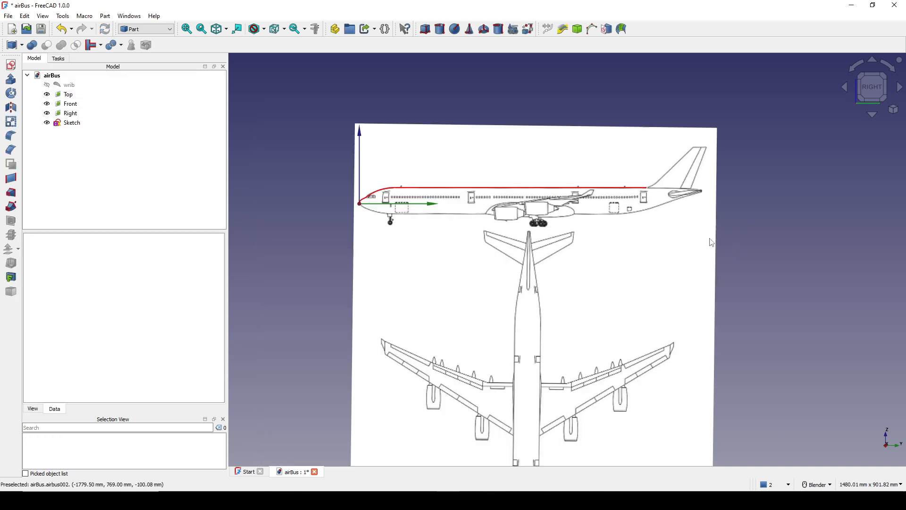
{"action": "left_click", "coordinate": [72, 124]}
{"action": "double_click", "coordinate": [71, 125]}
{"action": "scroll", "coordinate": [619, 199], "scroll_direction": "up", "scroll_amount": 2}
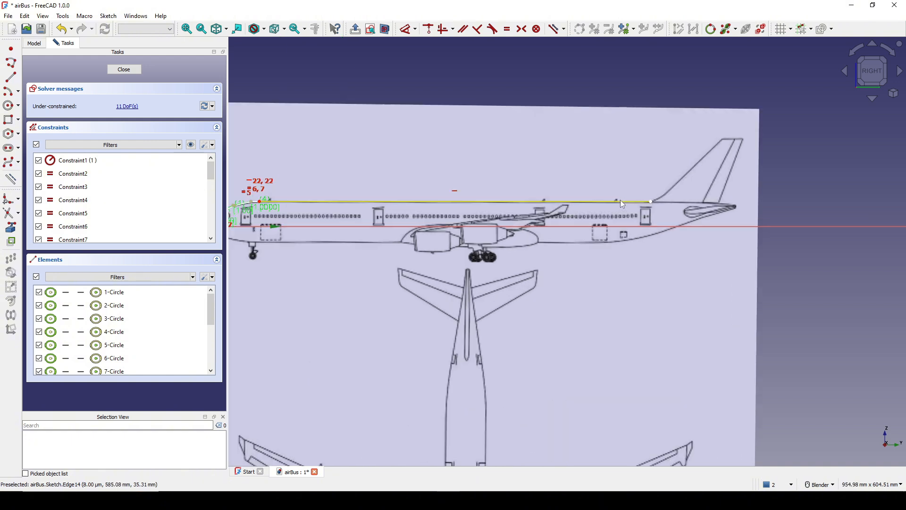
{"action": "mouse_move", "coordinate": [620, 200]}
{"action": "middle_mouse_down", "text": "shift"}
{"action": "mouse_move", "coordinate": [738, 204]}
{"action": "mouse_move", "coordinate": [413, 203]}
{"action": "mouse_move", "coordinate": [509, 203]}
{"action": "middle_mouse_up", "text": "shift"}
{"action": "scroll", "coordinate": [445, 208], "scroll_direction": "up", "scroll_amount": 4}
{"action": "scroll", "coordinate": [450, 208], "scroll_direction": "down", "scroll_amount": 1}
{"action": "scroll", "coordinate": [509, 203], "scroll_direction": "up", "scroll_amount": 1}
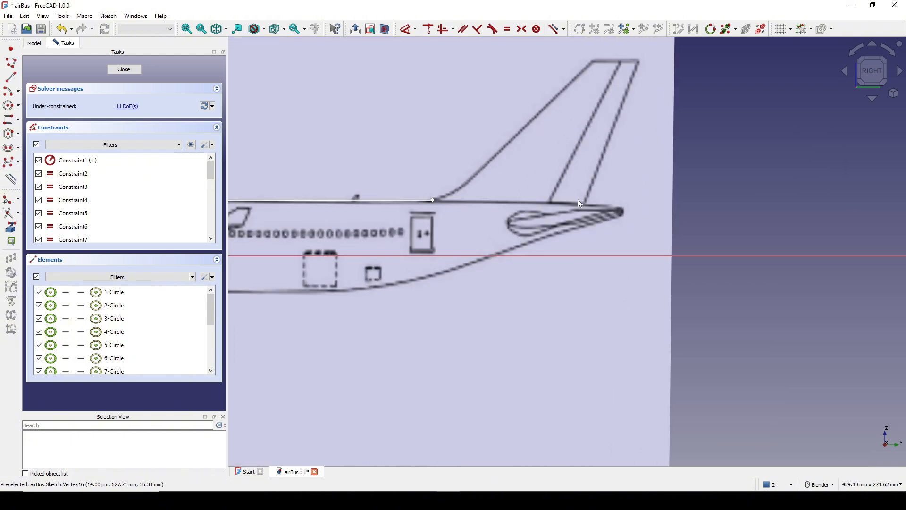
{"action": "scroll", "coordinate": [448, 204], "scroll_direction": "up", "scroll_amount": 2}
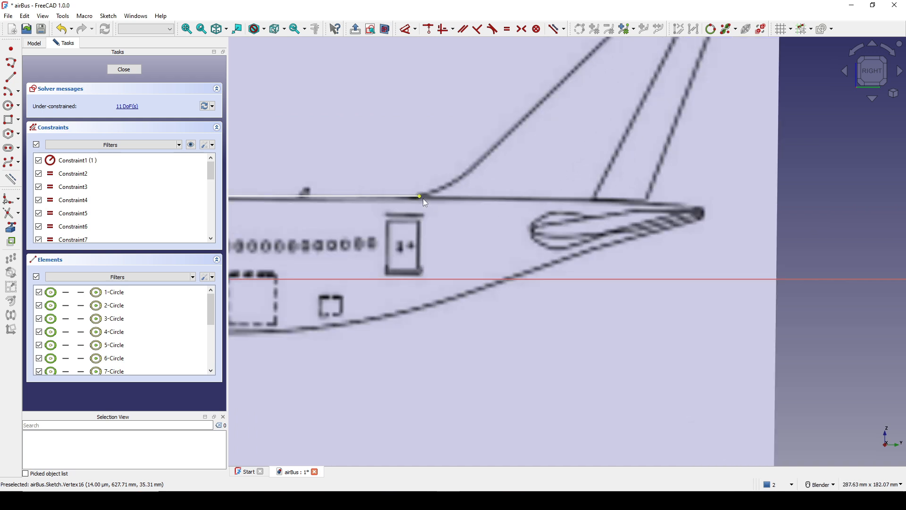
{"action": "mouse_move", "coordinate": [442, 205]}
{"action": "left_mouse_down"}
{"action": "mouse_move", "coordinate": [696, 207]}
{"action": "mouse_move", "coordinate": [416, 206]}
{"action": "left_mouse_up"}
{"action": "scroll", "coordinate": [457, 206], "scroll_direction": "down", "scroll_amount": 1}
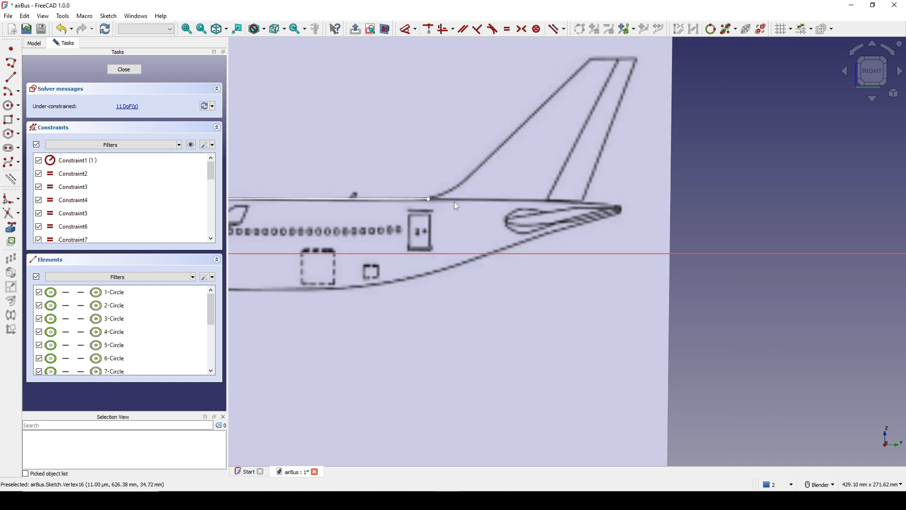
Draw a degree 3 B-spline by three control points from the roof line's rear end along the upper outline to the tail tip.
{"action": "left_click", "coordinate": [6, 163]}
{"action": "scroll", "coordinate": [467, 195], "scroll_direction": "up", "scroll_amount": 2}
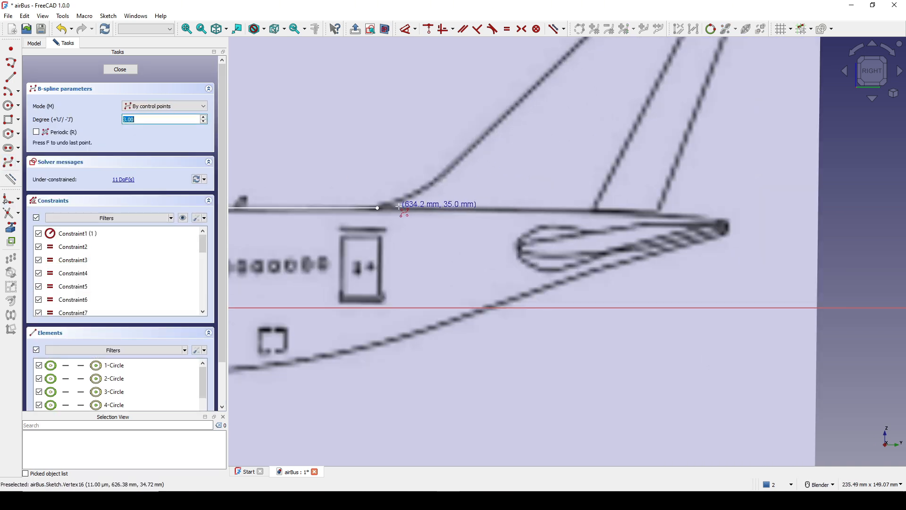
{"action": "left_click", "coordinate": [378, 208]}
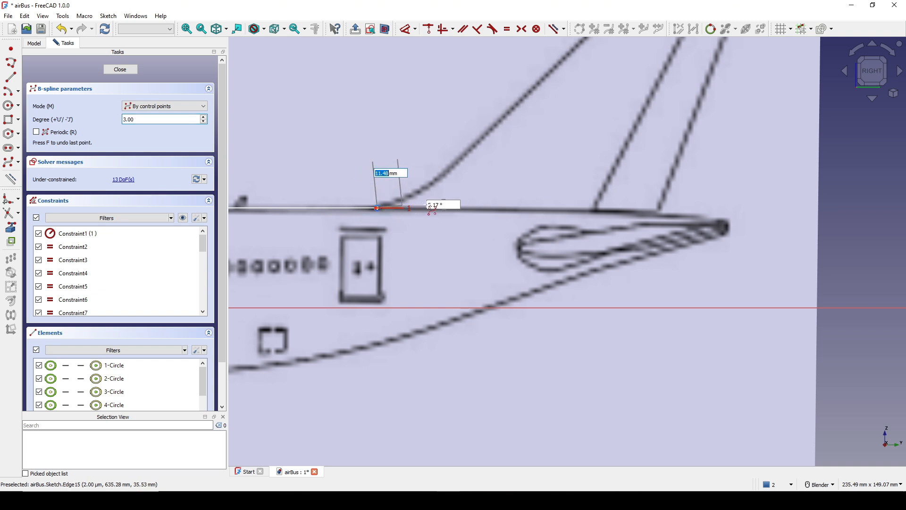
{"action": "left_click", "coordinate": [531, 206]}
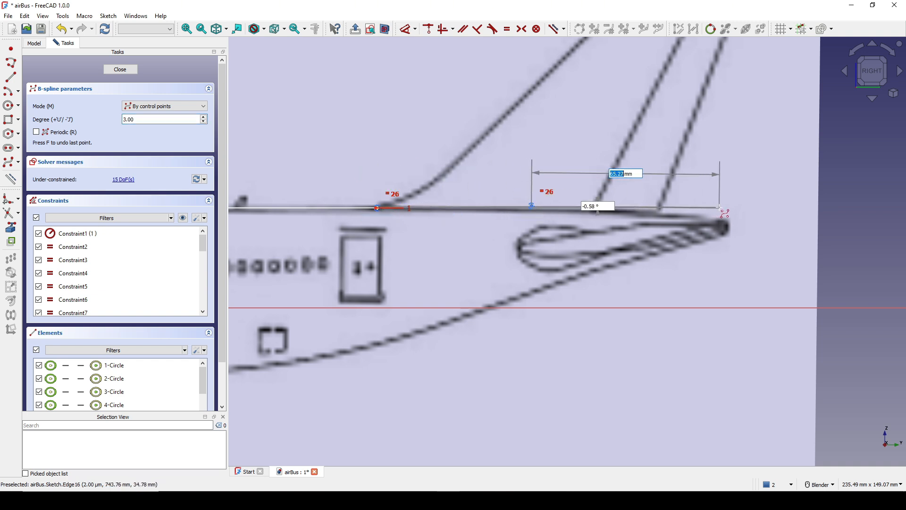
{"action": "left_click", "coordinate": [721, 216]}
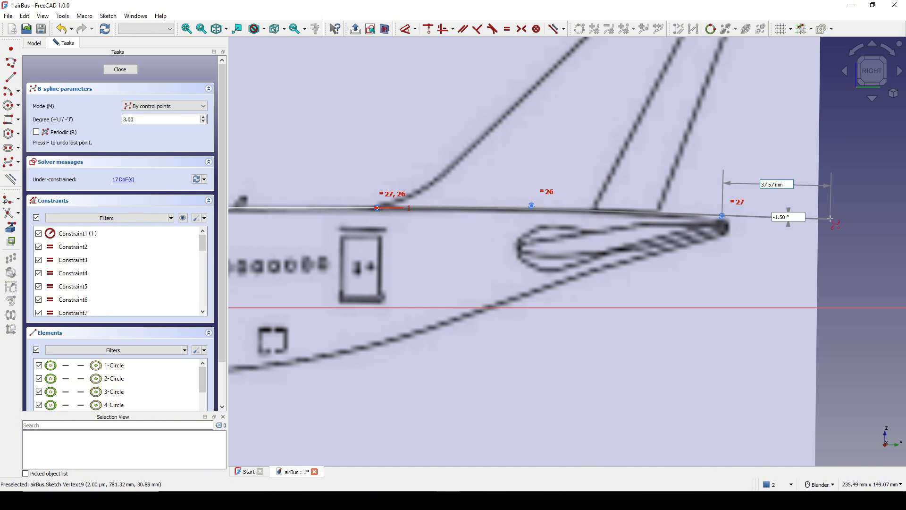
{"action": "right_click", "coordinate": [820, 223]}
Constrain the tail B-spline's first and middle control points to be horizontally aligned.
{"action": "scroll", "coordinate": [755, 241], "scroll_direction": "up", "scroll_amount": 2}
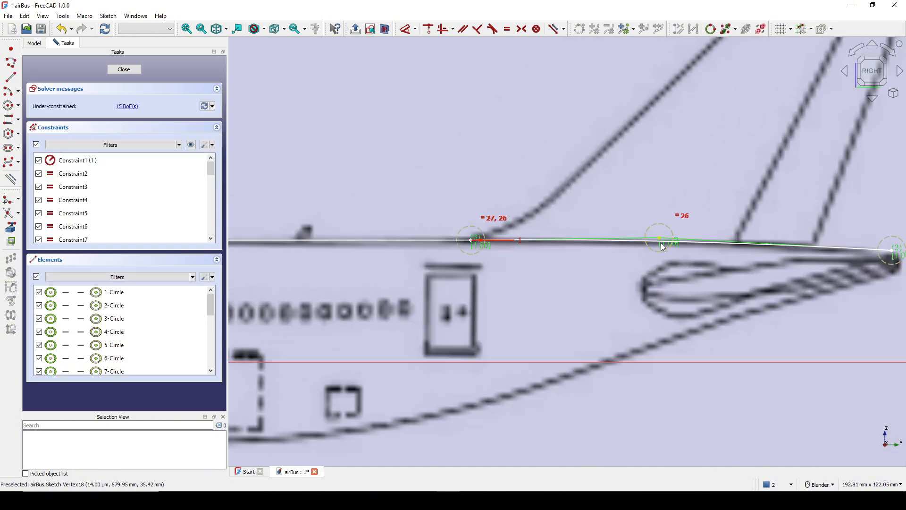
{"action": "left_click", "coordinate": [661, 244]}
{"action": "left_click", "coordinate": [477, 245]}
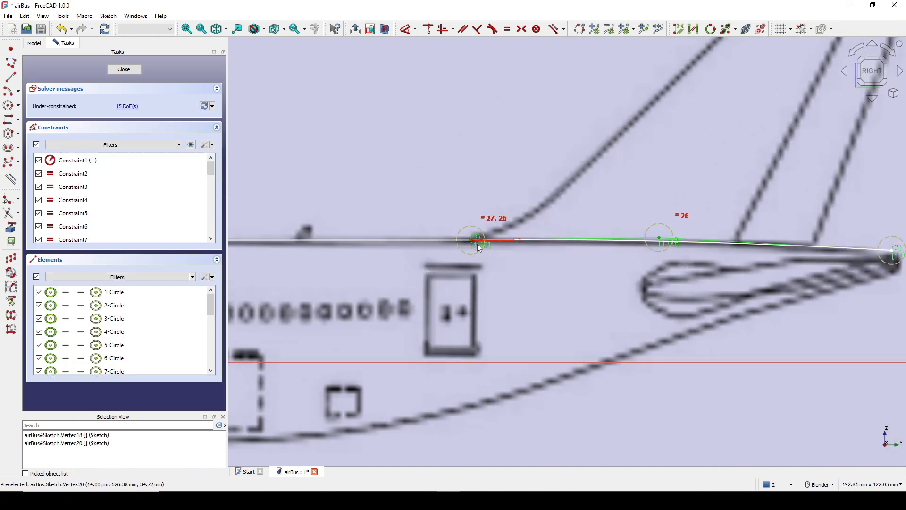
{"action": "key", "text": "h"}
{"action": "scroll", "coordinate": [474, 251], "scroll_direction": "down", "scroll_amount": 6}
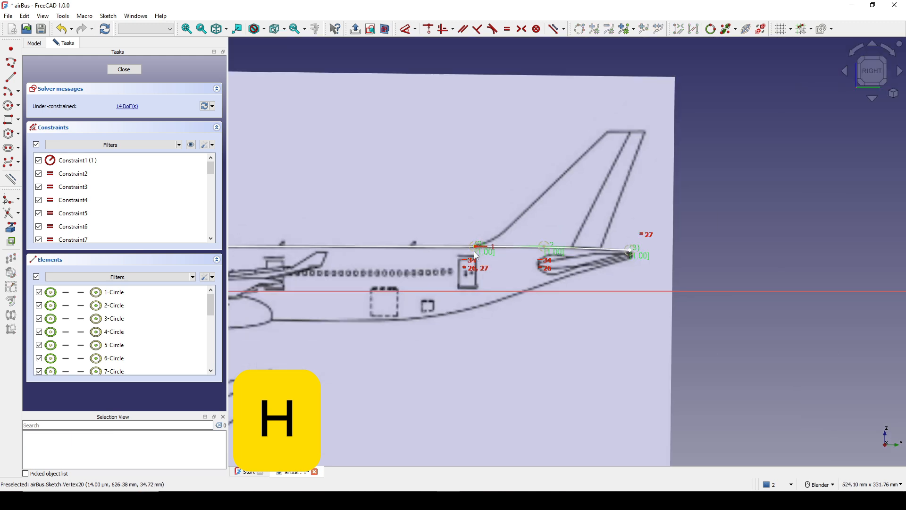
Reposition the nose B-spline's control points in front of and around the windshield to match the realigned blueprint.
{"action": "scroll", "coordinate": [488, 268], "scroll_direction": "up", "scroll_amount": 10}
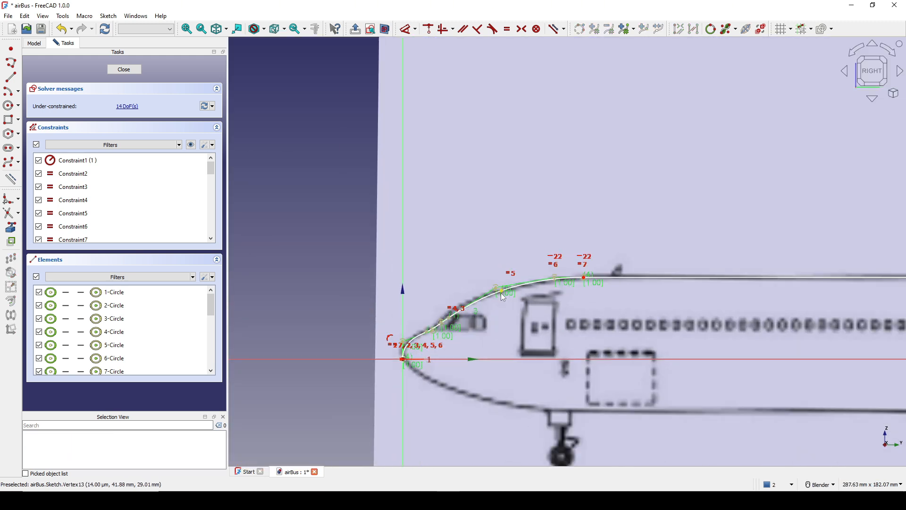
{"action": "middle_click_drag", "start_coordinate": [351, 337], "coordinate": [386, 302], "text": "shift"}
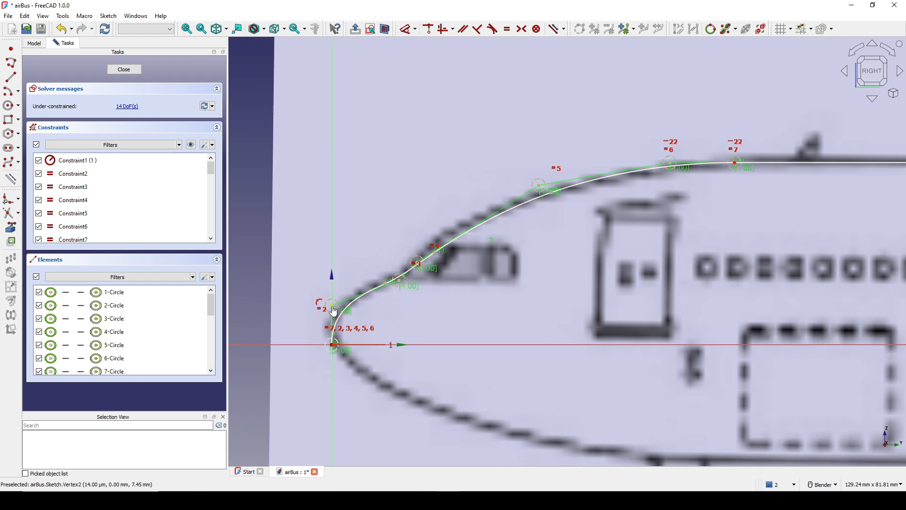
{"action": "left_click_drag", "start_coordinate": [333, 304], "coordinate": [411, 296]}
{"action": "scroll", "coordinate": [411, 296], "scroll_direction": "up", "scroll_amount": 2}
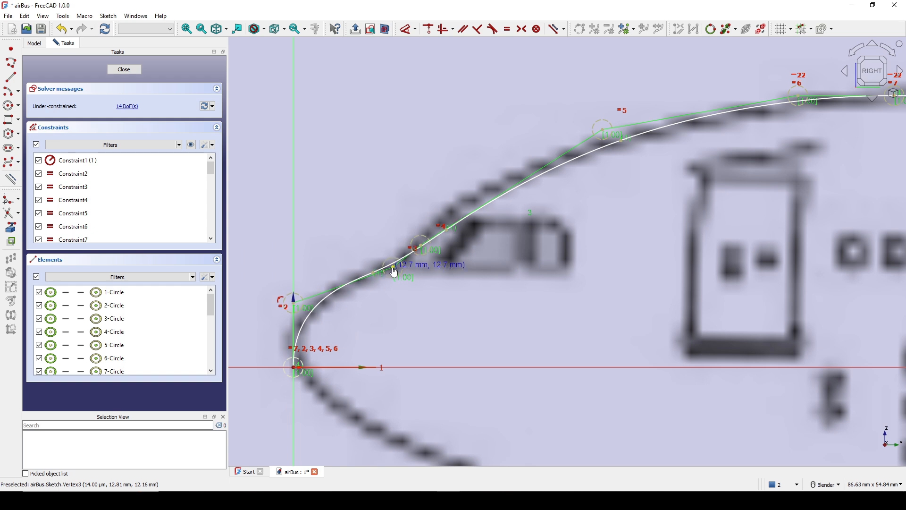
{"action": "left_click_drag", "start_coordinate": [422, 247], "coordinate": [439, 210]}
Move the nose B-spline's control point between the windshield and the roof line to fit the upper nose outline.
{"action": "middle_click_drag", "start_coordinate": [587, 203], "coordinate": [458, 251], "text": "shift"}
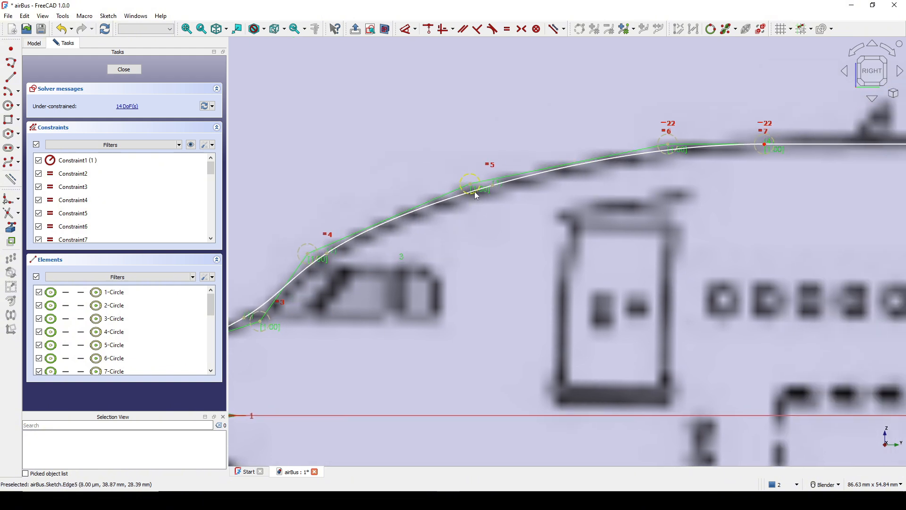
{"action": "left_click_drag", "start_coordinate": [473, 190], "coordinate": [488, 167]}
{"action": "scroll", "coordinate": [453, 197], "scroll_direction": "down", "scroll_amount": 1}
{"action": "scroll", "coordinate": [451, 193], "scroll_direction": "down", "scroll_amount": 3}
{"action": "scroll", "coordinate": [486, 196], "scroll_direction": "up", "scroll_amount": 2}
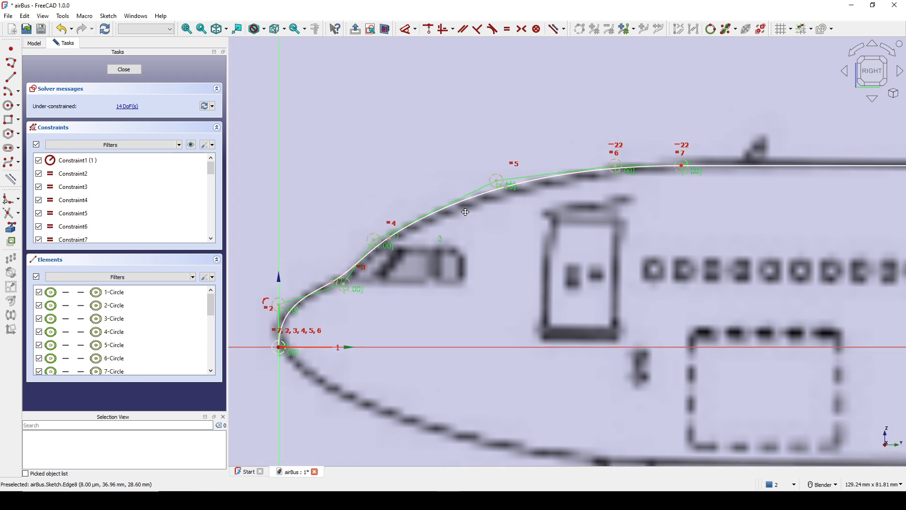
{"action": "mouse_move", "coordinate": [563, 204]}
{"action": "middle_mouse_down", "text": "shift"}
{"action": "mouse_move", "coordinate": [438, 233]}
{"action": "mouse_move", "coordinate": [608, 198]}
{"action": "mouse_move", "coordinate": [513, 210]}
{"action": "middle_mouse_up", "text": "shift"}
{"action": "scroll", "coordinate": [450, 220], "scroll_direction": "up", "scroll_amount": 2}
{"action": "scroll", "coordinate": [451, 222], "scroll_direction": "down", "scroll_amount": 2}
{"action": "scroll", "coordinate": [577, 210], "scroll_direction": "down", "scroll_amount": 3}
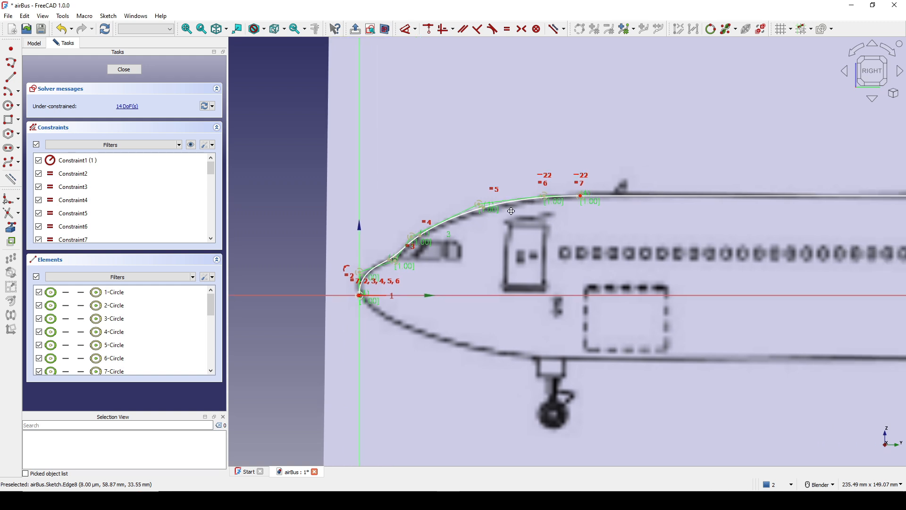
Draw a degree 3 B-spline by five control points from the origin along the lower nose outline to the nose landing gear.
{"action": "middle_click_drag", "start_coordinate": [452, 212], "coordinate": [446, 169], "text": "shift"}
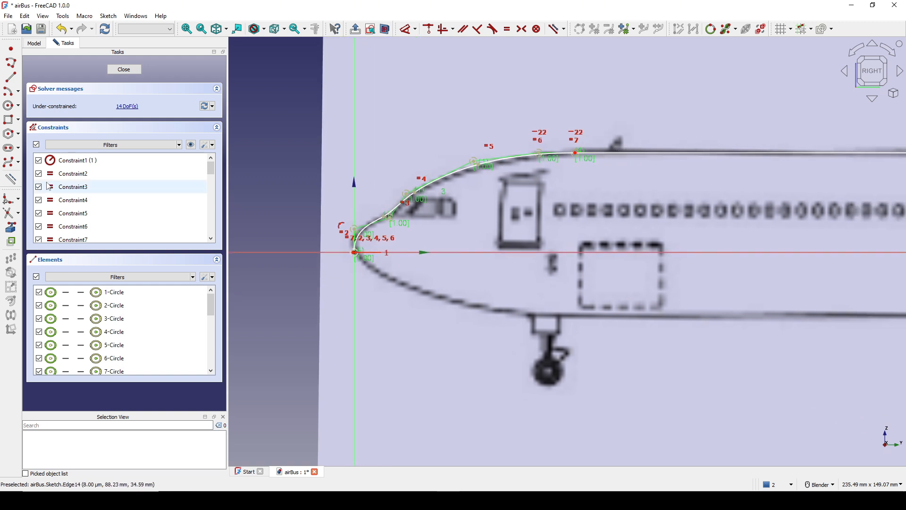
{"action": "left_click", "coordinate": [11, 162]}
{"action": "scroll", "coordinate": [354, 272], "scroll_direction": "up", "scroll_amount": 3}
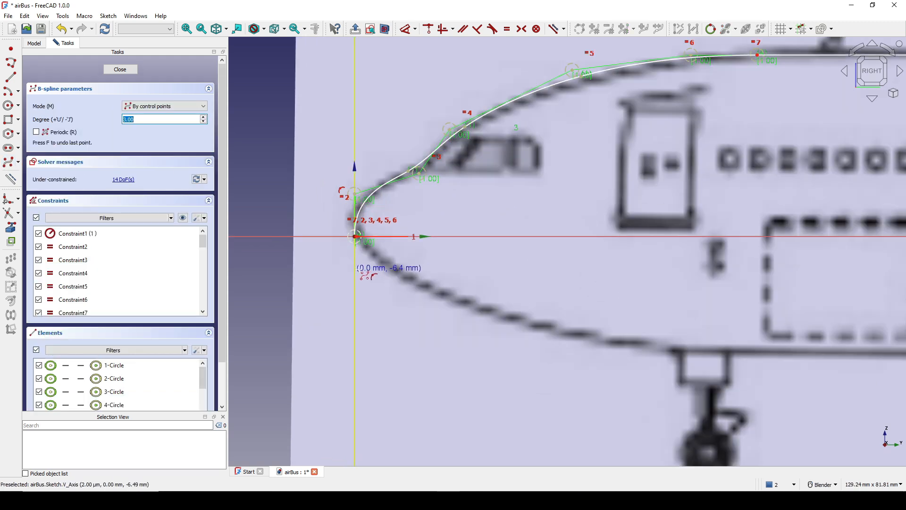
{"action": "left_click", "coordinate": [356, 236]}
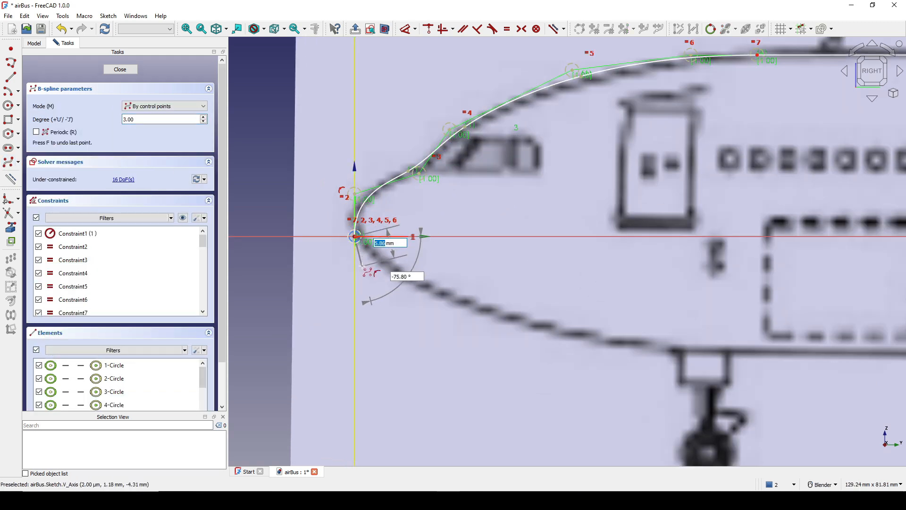
{"action": "left_click", "coordinate": [354, 273]}
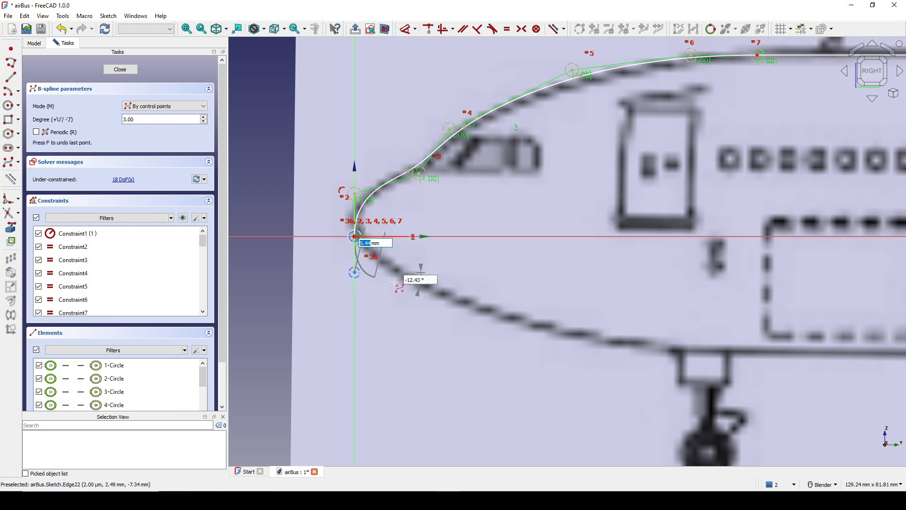
{"action": "left_click", "coordinate": [508, 324]}
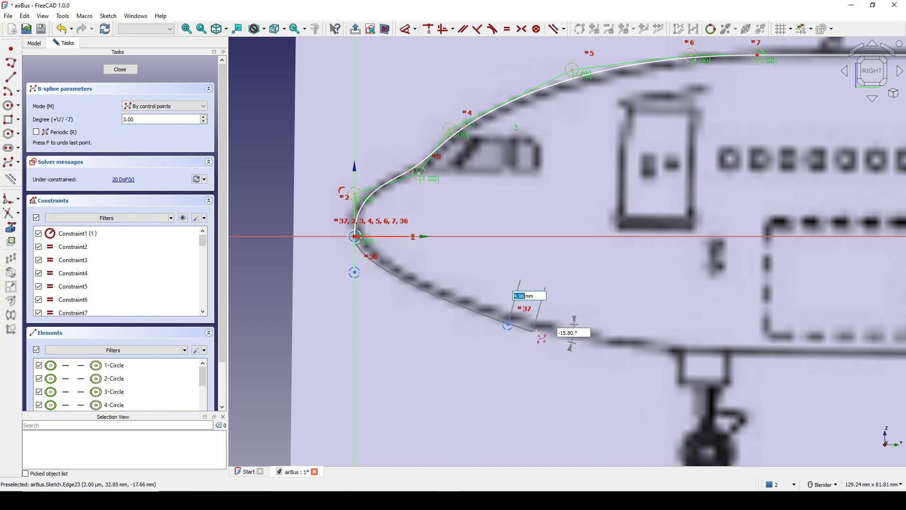
{"action": "left_click", "coordinate": [634, 354]}
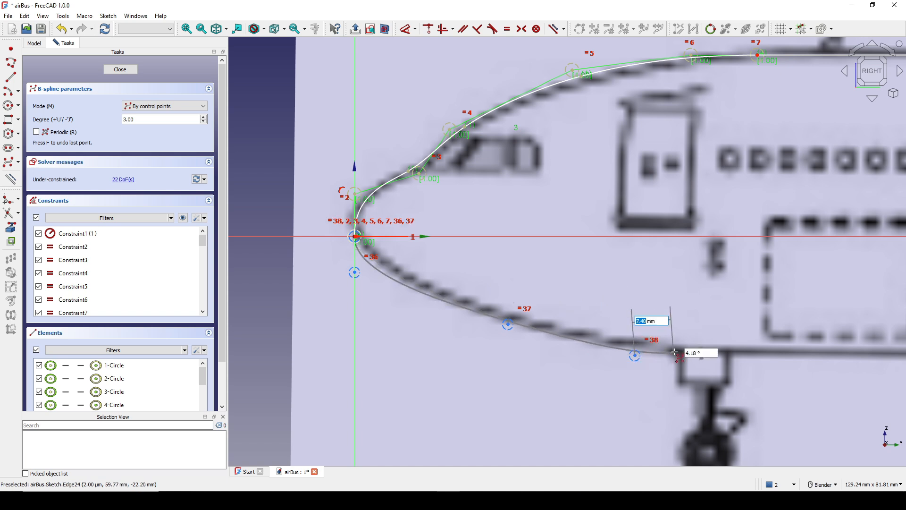
{"action": "left_click", "coordinate": [680, 349]}
{"action": "right_click", "coordinate": [726, 351]}
Constrain the last two control points of the lower nose B-spline to be horizontally aligned.
{"action": "middle_click_drag", "start_coordinate": [763, 349], "coordinate": [613, 347], "text": "shift"}
{"action": "scroll", "coordinate": [552, 363], "scroll_direction": "up", "scroll_amount": 2}
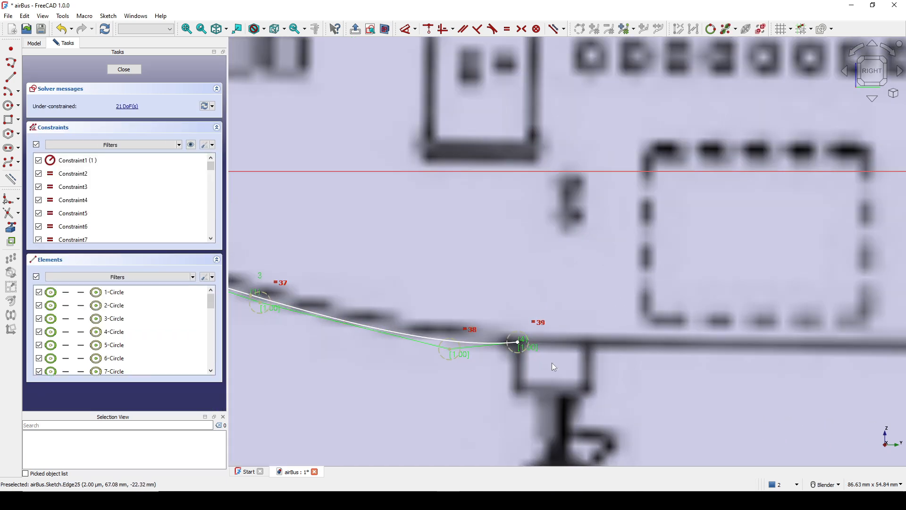
{"action": "left_click", "coordinate": [449, 354]}
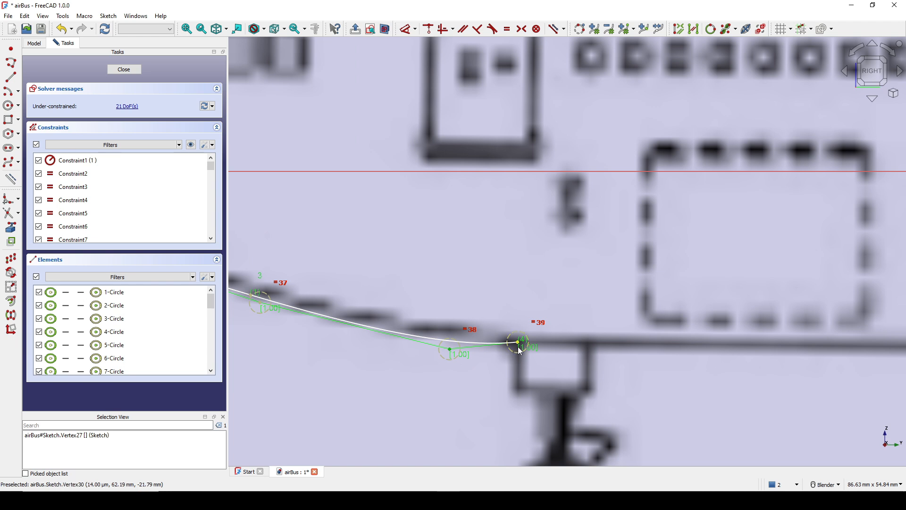
{"action": "key", "text": "h"}
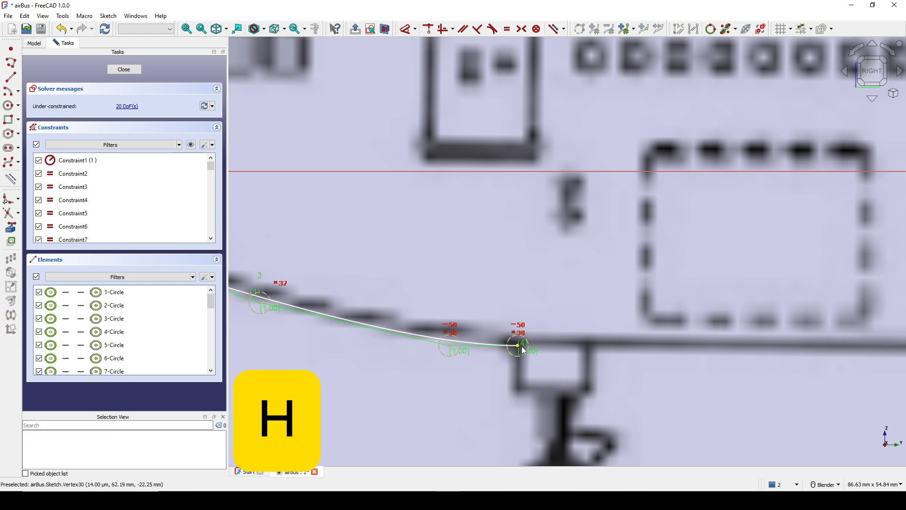
Draw a line about 516 mm long from the lower nose B-spline's end along the belly to where the tail starts rising.
{"action": "scroll", "coordinate": [525, 341], "scroll_direction": "down", "scroll_amount": 9}
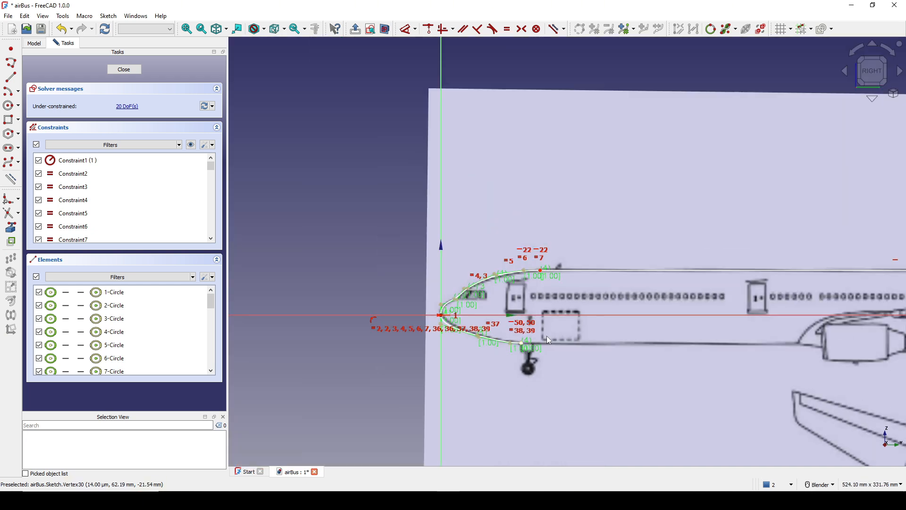
{"action": "left_click", "coordinate": [11, 77]}
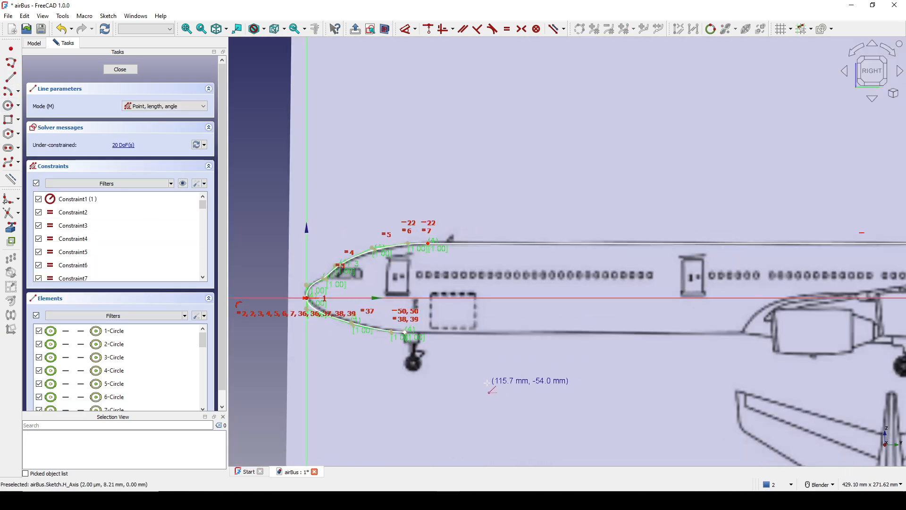
{"action": "scroll", "coordinate": [472, 378], "scroll_direction": "up", "scroll_amount": 4}
{"action": "left_click", "coordinate": [332, 281]}
{"action": "scroll", "coordinate": [599, 298], "scroll_direction": "down", "scroll_amount": 7}
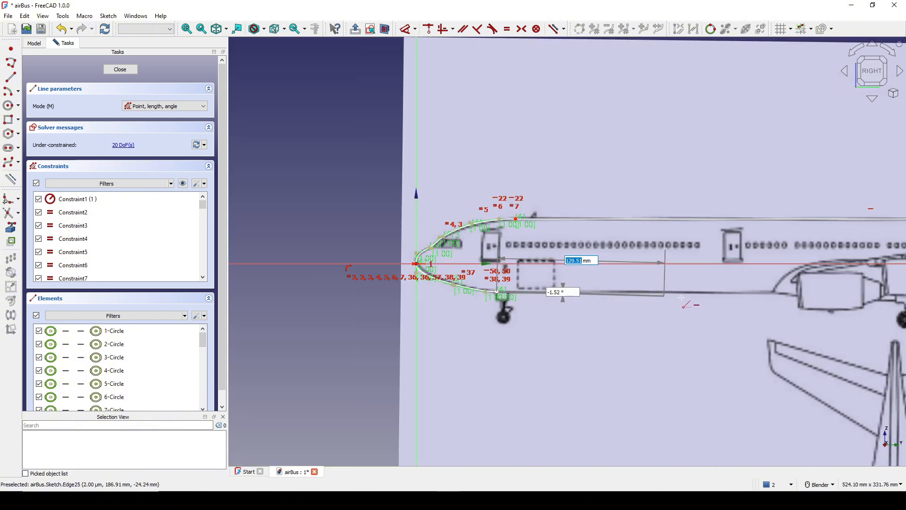
{"action": "middle_click_drag", "start_coordinate": [750, 291], "coordinate": [294, 295], "text": "shift"}
{"action": "scroll", "coordinate": [539, 301], "scroll_direction": "up", "scroll_amount": 2}
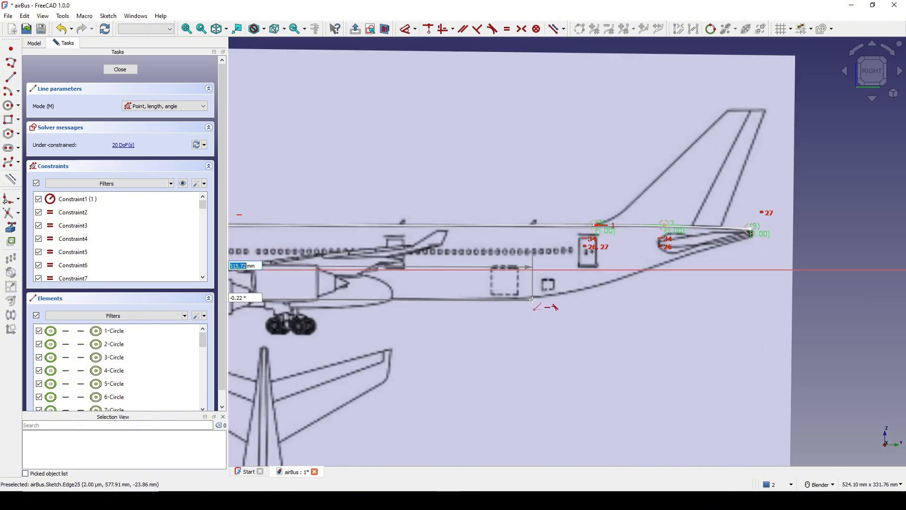
{"action": "left_click", "coordinate": [533, 300]}
{"action": "key", "text": "Escape"}
Draw a degree 3 B-spline by four control points from the belly line's rear end along the lower tail outline to the tail tip.
{"action": "middle_click_drag", "start_coordinate": [502, 283], "coordinate": [463, 303], "text": "shift"}
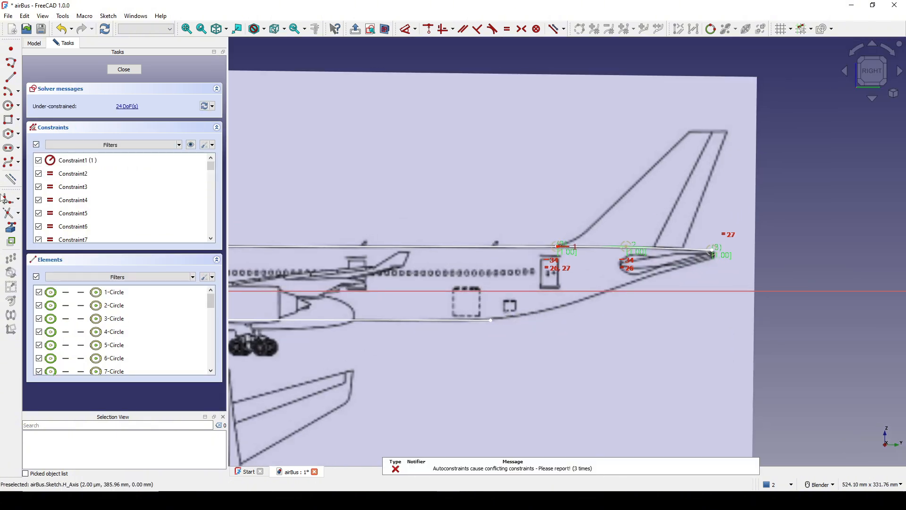
{"action": "left_click", "coordinate": [11, 162]}
{"action": "scroll", "coordinate": [475, 331], "scroll_direction": "up", "scroll_amount": 4}
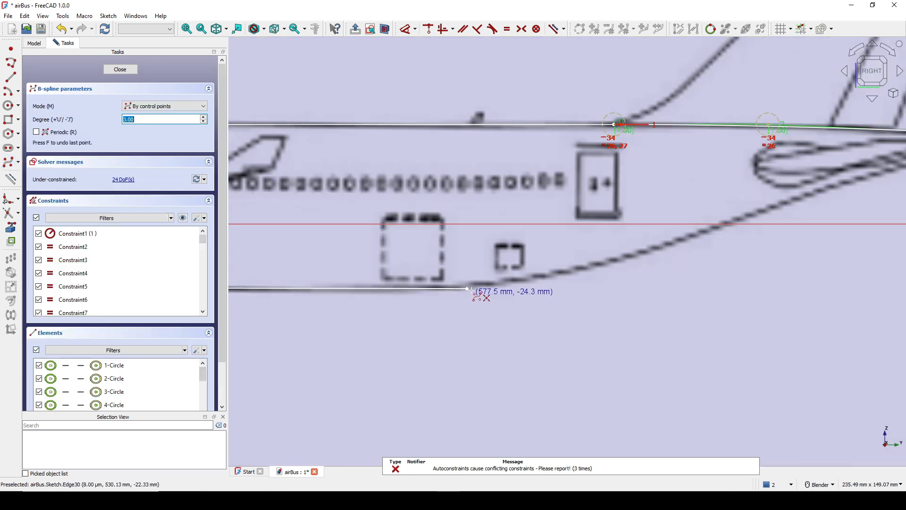
{"action": "left_click", "coordinate": [467, 288]}
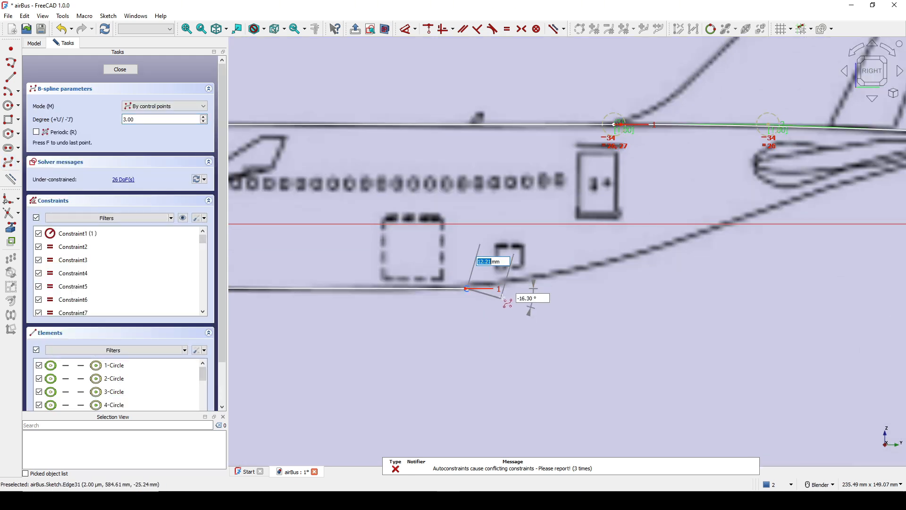
{"action": "left_click", "coordinate": [527, 289]}
{"action": "middle_click_drag", "start_coordinate": [527, 289], "coordinate": [336, 321], "text": "shift"}
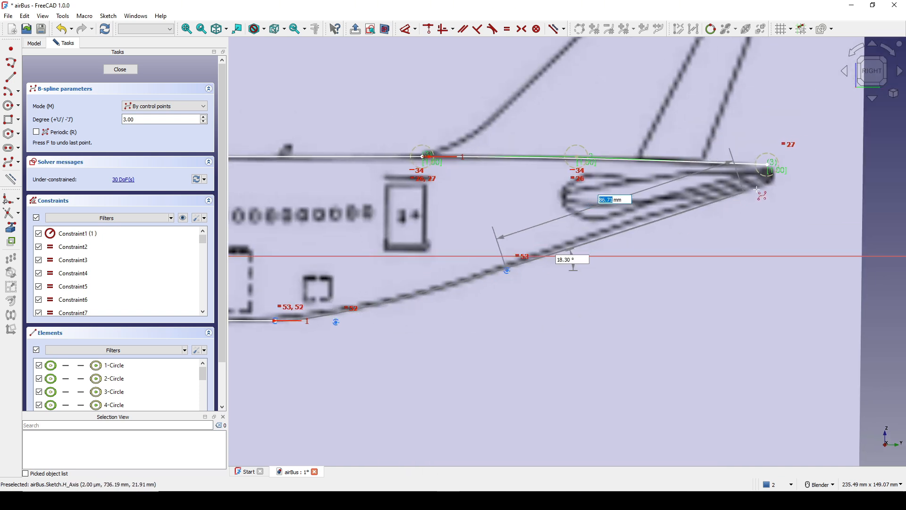
{"action": "left_click", "coordinate": [774, 185]}
{"action": "right_click", "coordinate": [777, 188]}
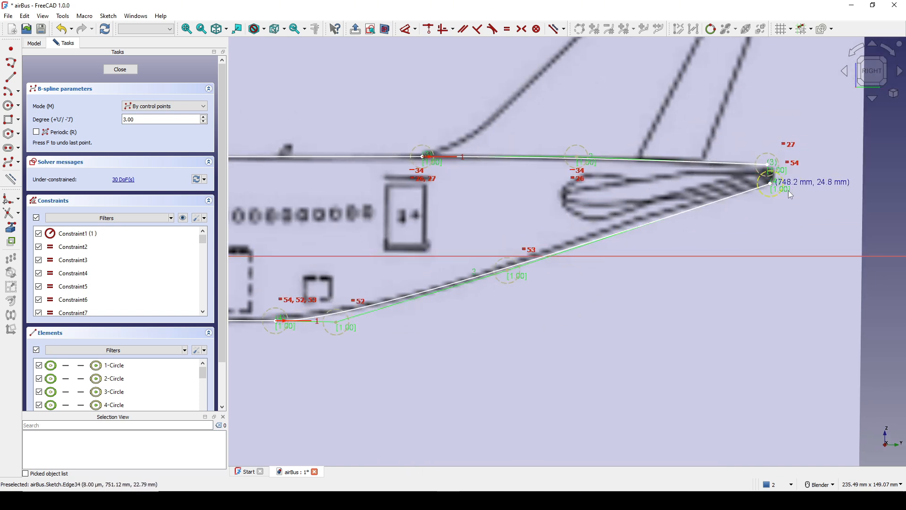
{"action": "right_click", "coordinate": [779, 188]}
Shift the lower tail B-spline's third control point to fit the outline and constrain its first two control points to be horizontally aligned.
{"action": "middle_click_drag", "start_coordinate": [509, 278], "coordinate": [528, 301], "text": "shift"}
{"action": "left_click_drag", "start_coordinate": [529, 296], "coordinate": [553, 293]}
{"action": "middle_click_drag", "start_coordinate": [309, 363], "coordinate": [447, 354], "text": "shift"}
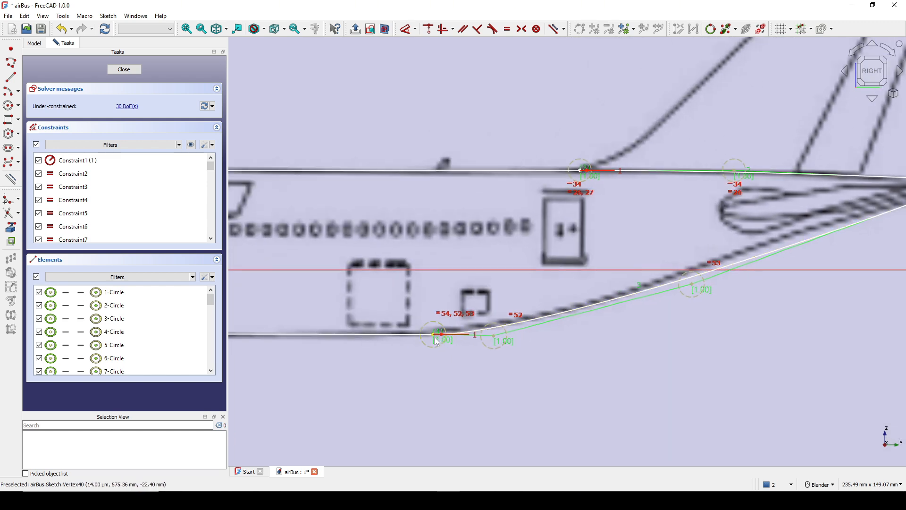
{"action": "left_click", "coordinate": [436, 340]}
{"action": "key", "text": "h"}
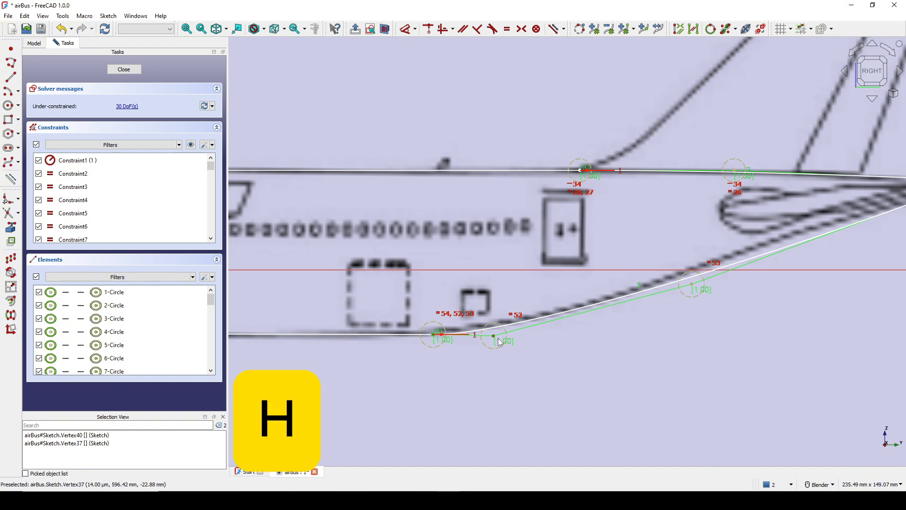
Constrain the rear endpoints of the upper and lower tail B-splines to be vertically aligned at the tail tip.
{"action": "scroll", "coordinate": [536, 327], "scroll_direction": "down", "scroll_amount": 3}
{"action": "scroll", "coordinate": [421, 299], "scroll_direction": "up", "scroll_amount": 5}
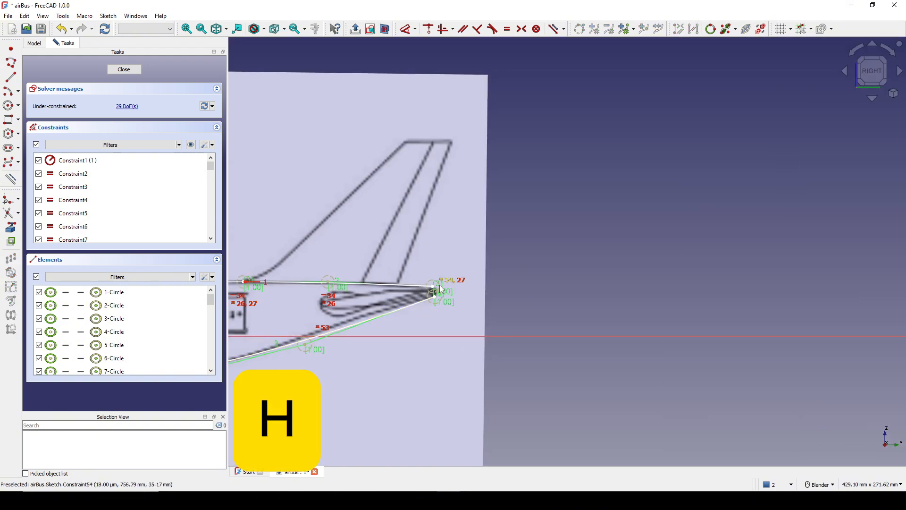
{"action": "left_click", "coordinate": [428, 314]}
{"action": "left_click", "coordinate": [432, 315]}
{"action": "key", "text": "v"}
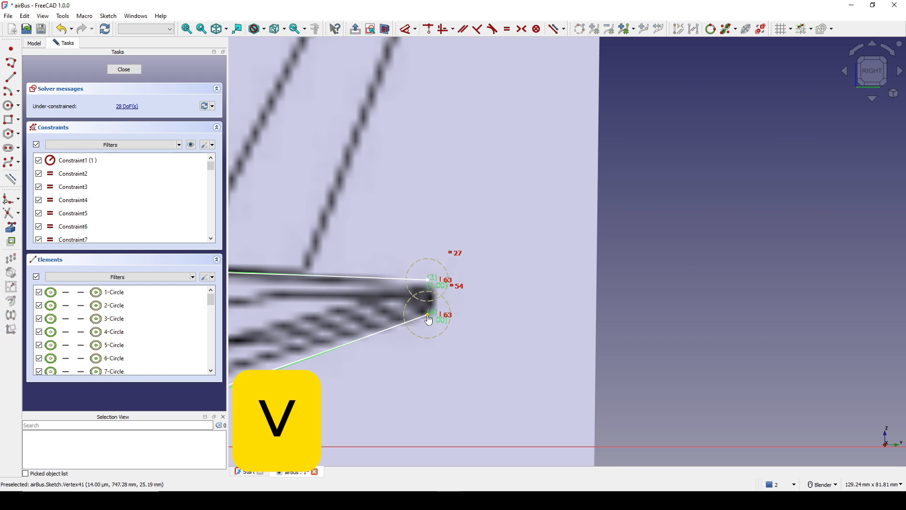
Finish editing the fuselage side-profile sketch and check the outline in 3D against the blueprint planes.
{"action": "scroll", "coordinate": [463, 317], "scroll_direction": "down", "scroll_amount": 10}
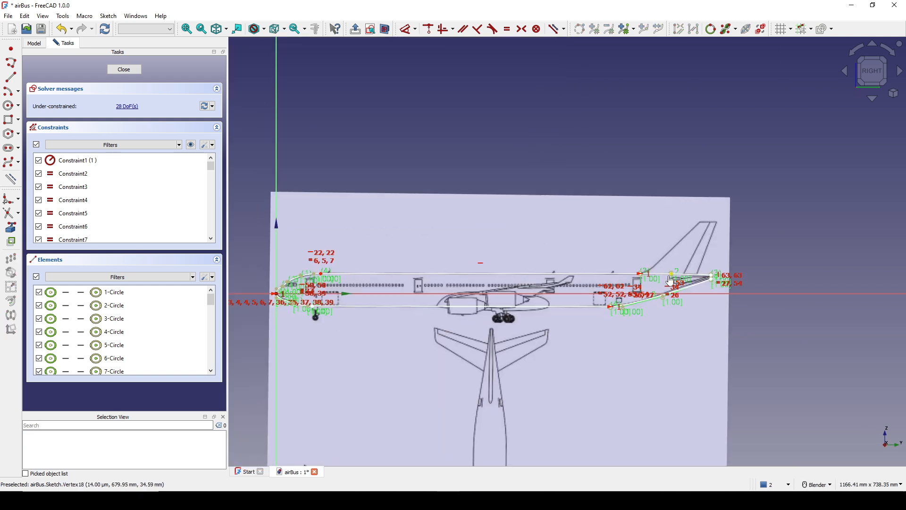
{"action": "middle_click_drag", "start_coordinate": [742, 246], "coordinate": [795, 220], "text": "shift"}
{"action": "left_click", "coordinate": [107, 70]}
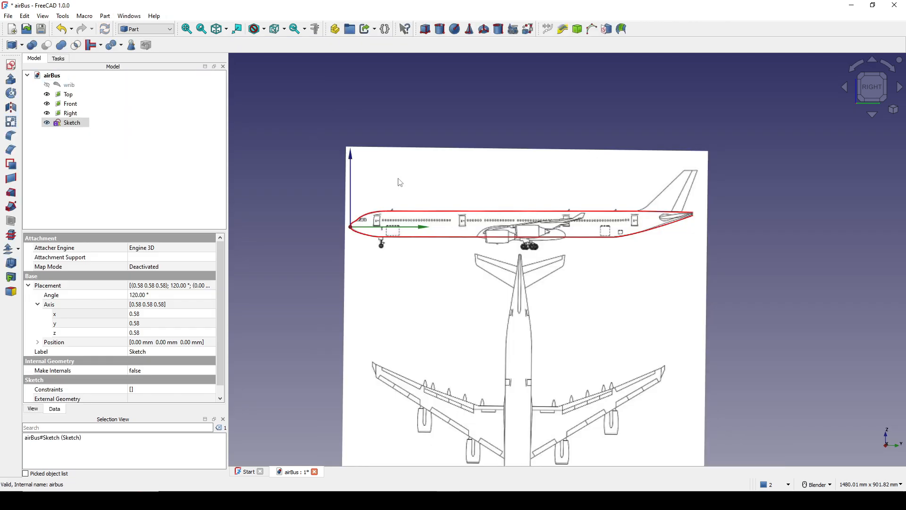
{"action": "middle_click_drag", "start_coordinate": [472, 236], "coordinate": [658, 327]}
{"action": "scroll", "coordinate": [658, 327], "scroll_direction": "up", "scroll_amount": 1}
{"action": "middle_click_drag", "start_coordinate": [744, 405], "coordinate": [692, 370], "text": "shift"}
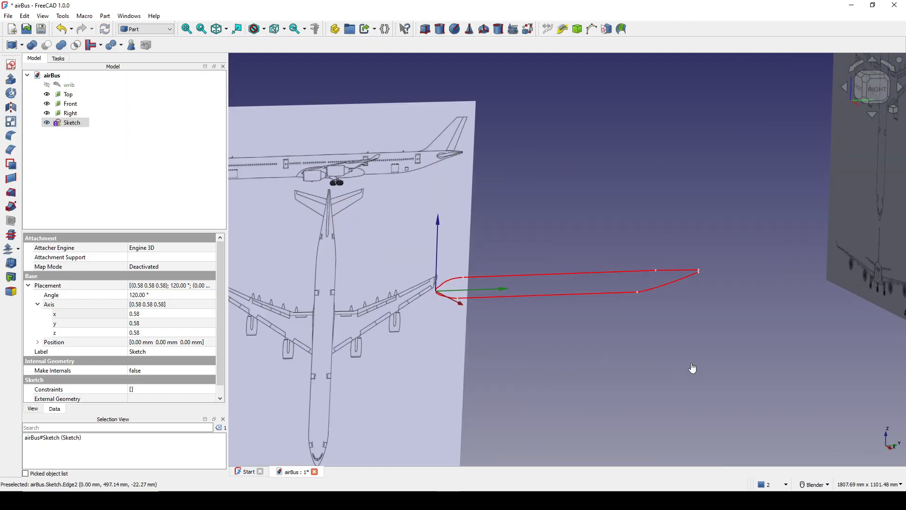
{"action": "left_click", "coordinate": [691, 370]}
{"action": "mouse_move", "coordinate": [601, 327]}
{"action": "middle_mouse_down", "text": "shift"}
{"action": "mouse_move", "coordinate": [574, 303]}
{"action": "mouse_move", "coordinate": [595, 306]}
{"action": "middle_mouse_up", "text": "shift"}
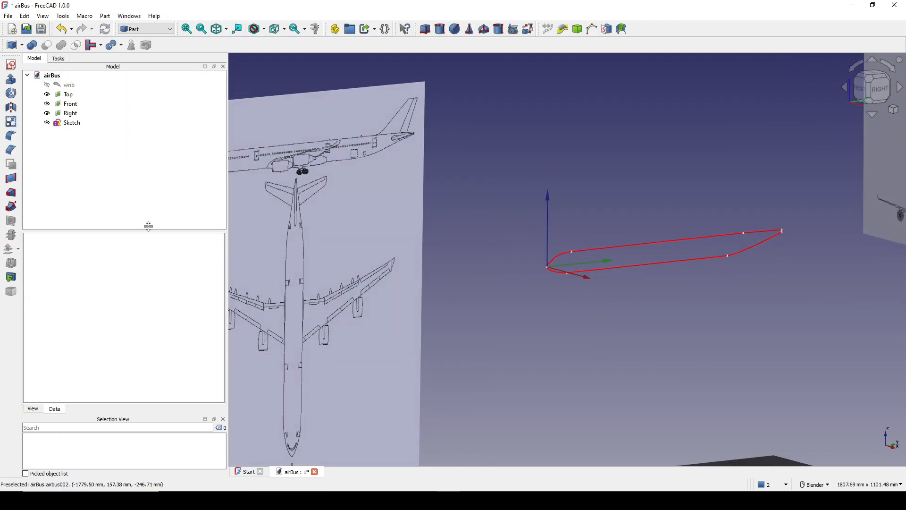
Rename the side-profile sketch to HullCurve1.
{"action": "left_click", "coordinate": [69, 123]}
{"action": "right_click", "coordinate": [69, 124]}
{"action": "left_click", "coordinate": [172, 419]}
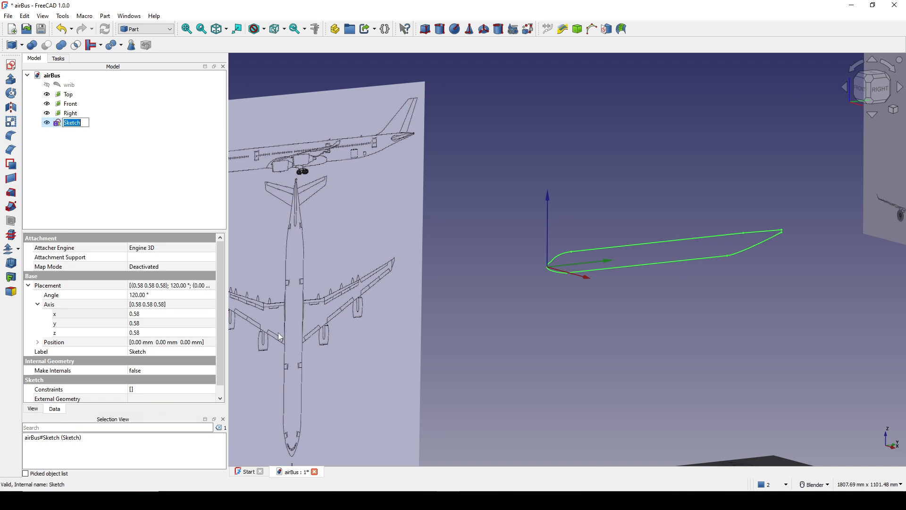
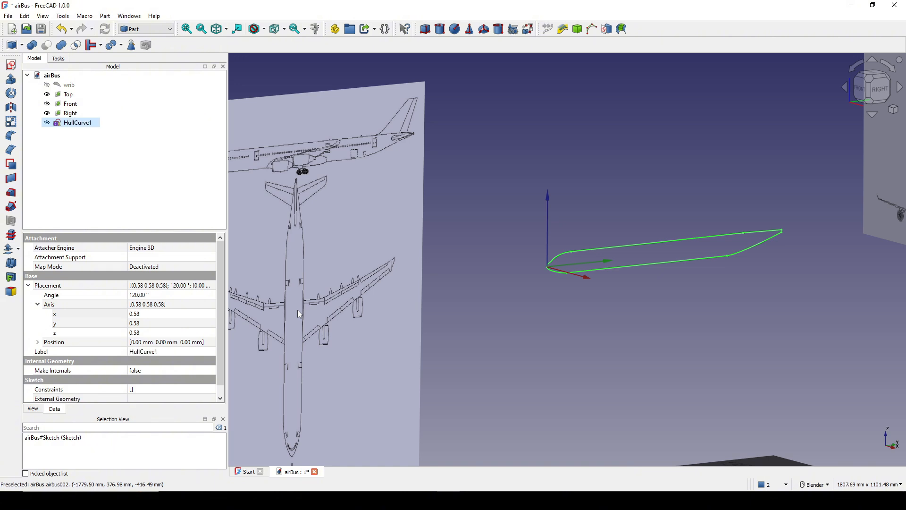
{"action": "left_click", "coordinate": [705, 332]}
Create a new sketch on the XY plane with no offset.
{"action": "scroll", "coordinate": [675, 335], "scroll_direction": "down", "scroll_amount": 4}
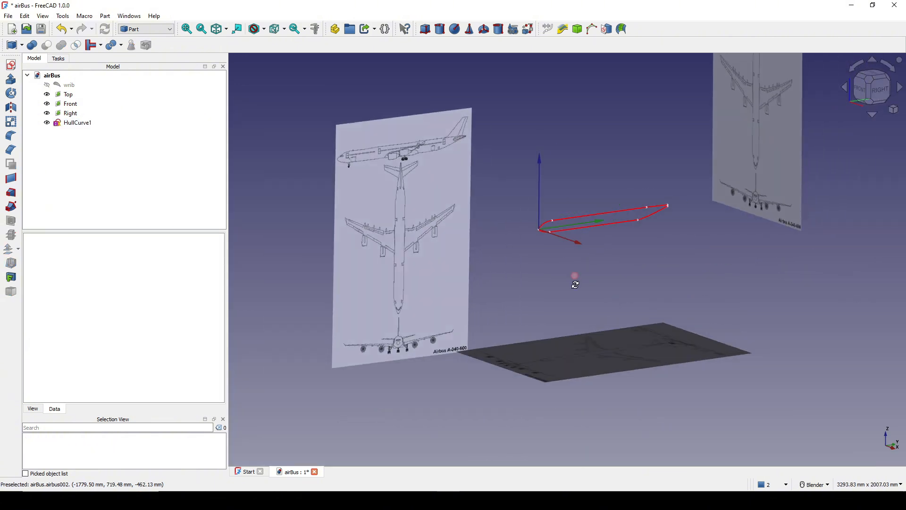
{"action": "left_click", "coordinate": [10, 65]}
{"action": "left_click", "coordinate": [434, 287]}
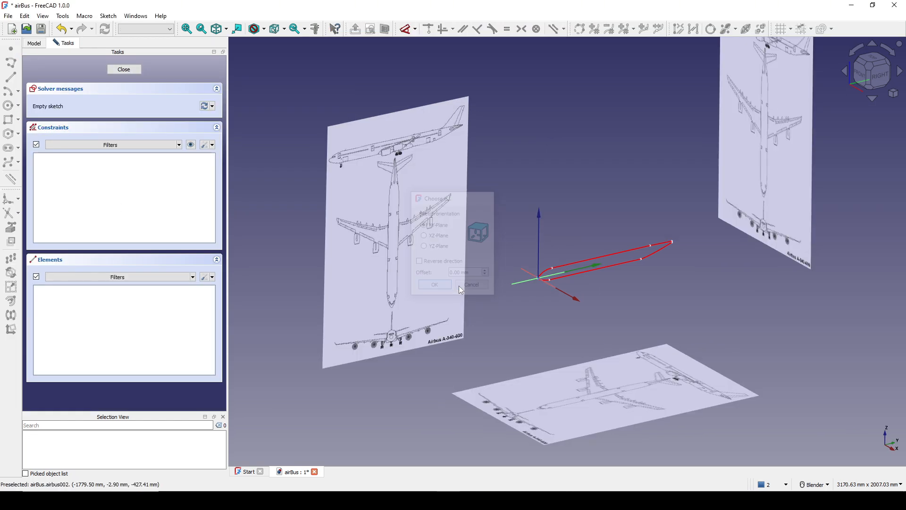
Trace the right side of the nose with a degree-3 B-spline of five control points, from the origin to about 88 mm behind it.
{"action": "scroll", "coordinate": [523, 336], "scroll_direction": "up", "scroll_amount": 7}
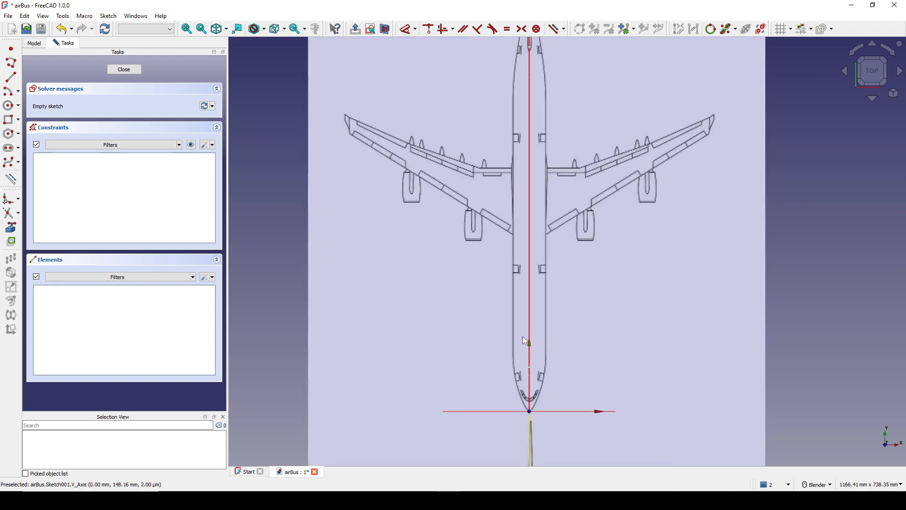
{"action": "middle_click_drag", "start_coordinate": [550, 418], "coordinate": [537, 312], "text": "shift"}
{"action": "scroll", "coordinate": [519, 247], "scroll_direction": "up", "scroll_amount": 2}
{"action": "middle_click_drag", "start_coordinate": [519, 248], "coordinate": [518, 320], "text": "shift"}
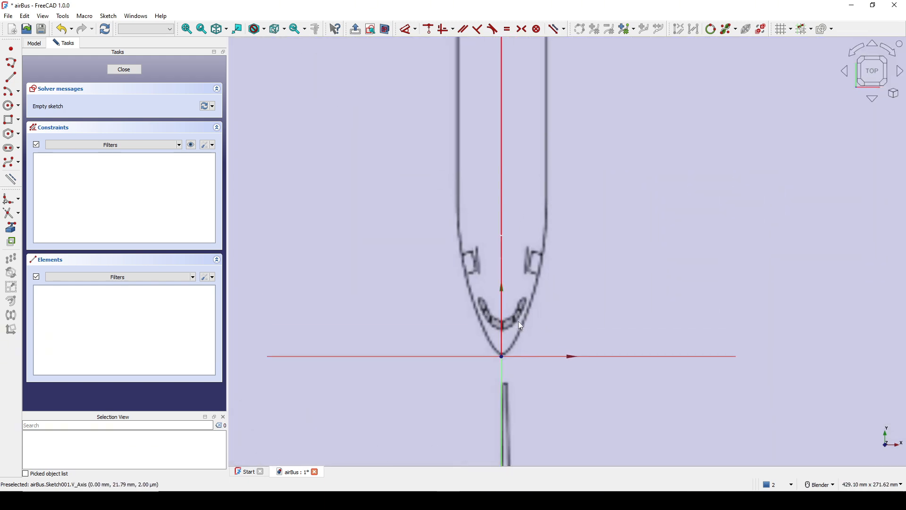
{"action": "left_click", "coordinate": [9, 162]}
{"action": "scroll", "coordinate": [486, 302], "scroll_direction": "up", "scroll_amount": 3}
{"action": "left_click", "coordinate": [512, 399]}
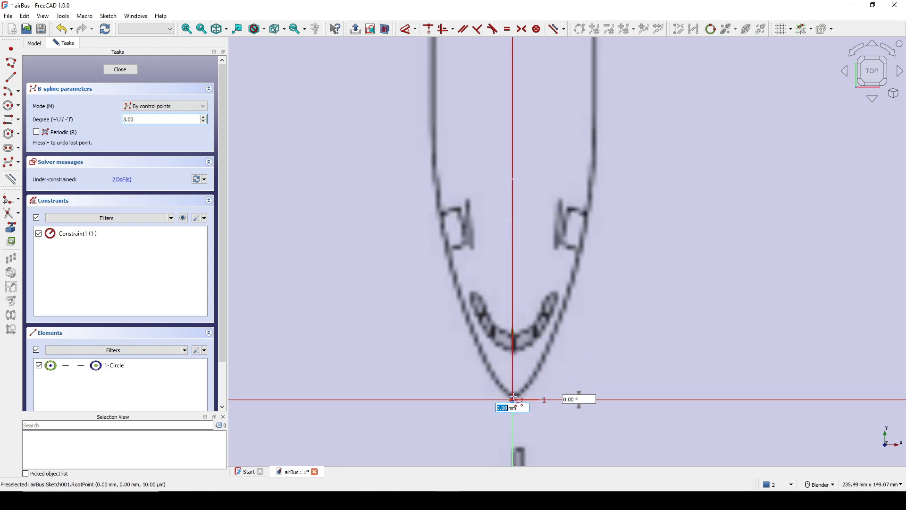
{"action": "left_click", "coordinate": [542, 400]}
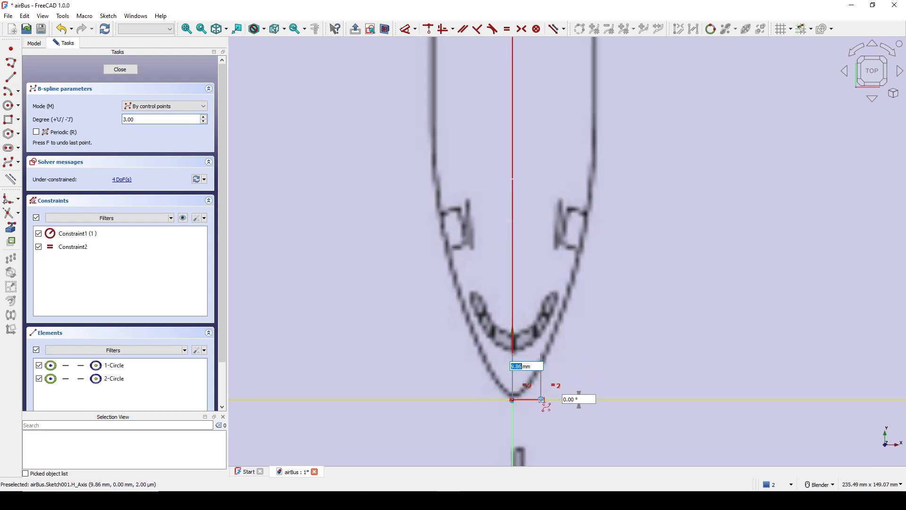
{"action": "left_click", "coordinate": [579, 271]}
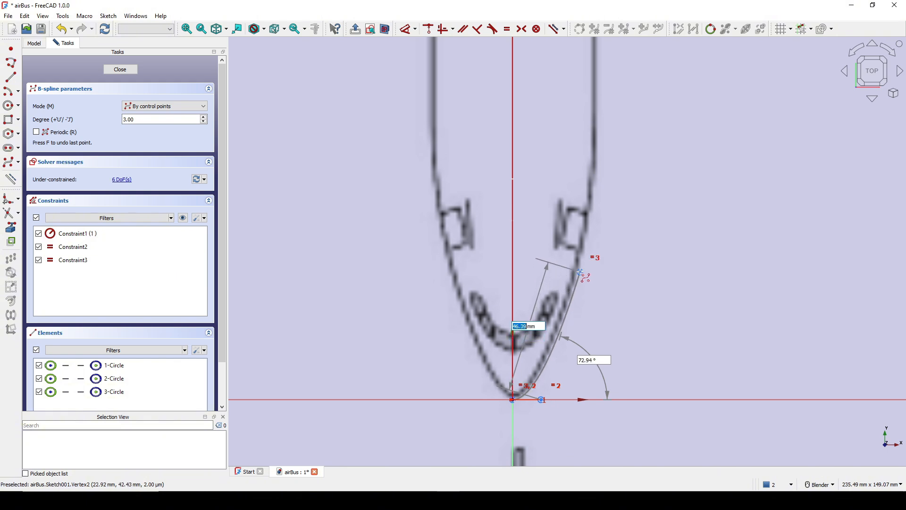
{"action": "left_click", "coordinate": [600, 187]}
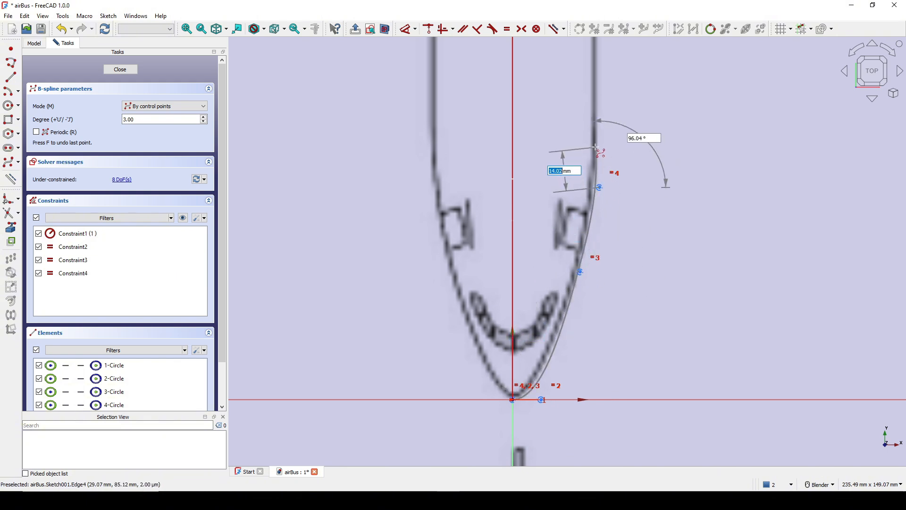
{"action": "left_click", "coordinate": [596, 147]}
{"action": "right_click", "coordinate": [632, 137]}
{"action": "right_click", "coordinate": [652, 171]}
Constrain the nose B-spline's last two control points vertically and adjust its second and third control points to follow the blueprint outline.
{"action": "scroll", "coordinate": [612, 260], "scroll_direction": "up", "scroll_amount": 3}
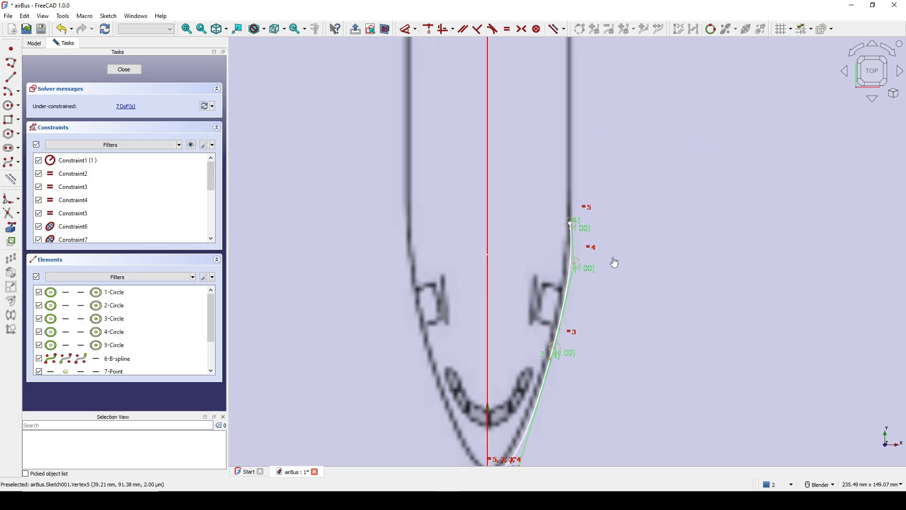
{"action": "left_click", "coordinate": [551, 209]}
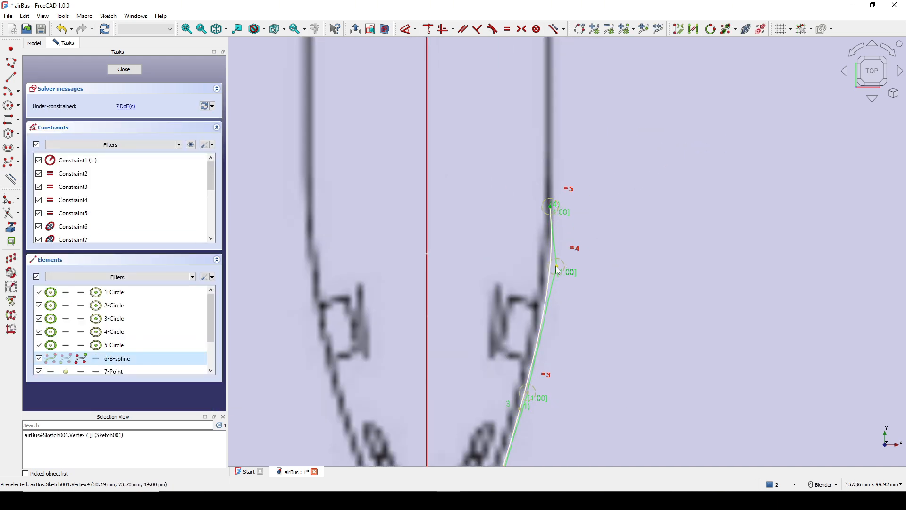
{"action": "left_click", "coordinate": [556, 267]}
{"action": "key", "text": "v"}
{"action": "scroll", "coordinate": [588, 271], "scroll_direction": "down", "scroll_amount": 2}
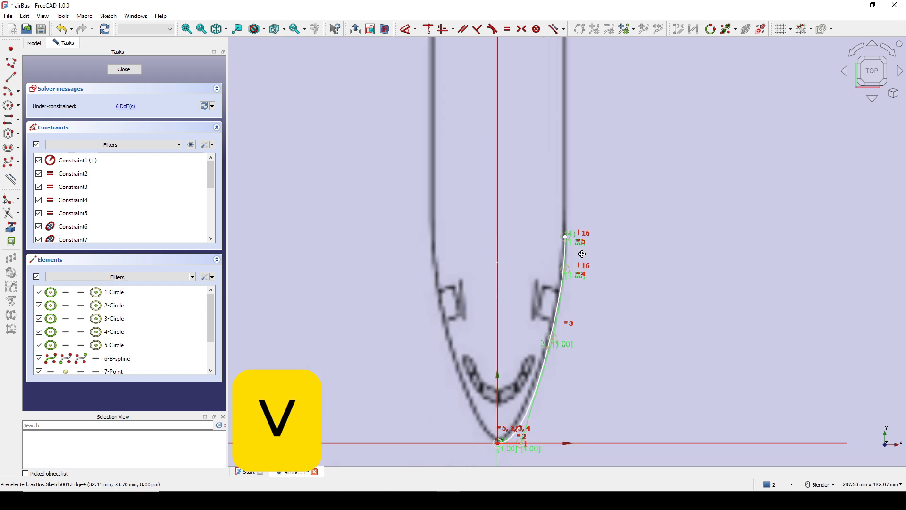
{"action": "mouse_move", "coordinate": [556, 302]}
{"action": "left_mouse_down"}
{"action": "mouse_move", "coordinate": [550, 311]}
{"action": "mouse_move", "coordinate": [570, 335]}
{"action": "mouse_move", "coordinate": [562, 323]}
{"action": "left_mouse_up"}
{"action": "middle_click_drag", "start_coordinate": [538, 411], "coordinate": [579, 340], "text": "shift"}
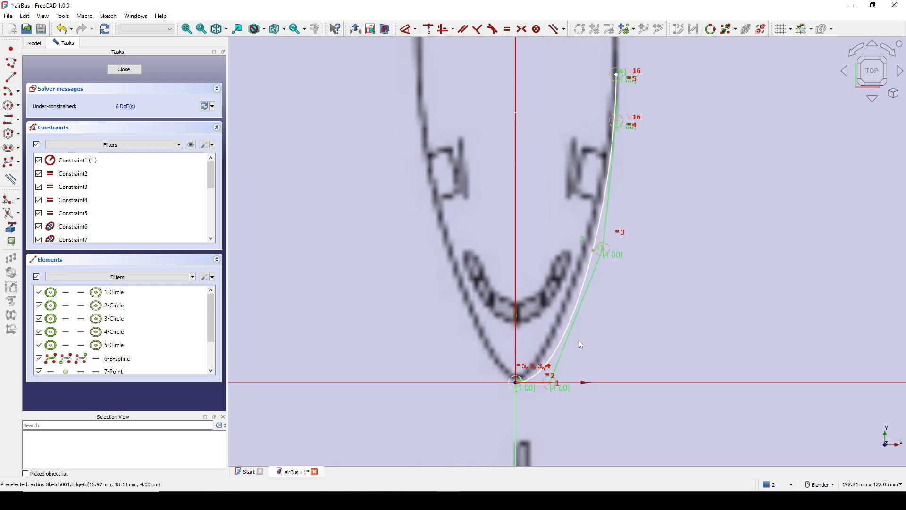
{"action": "left_click_drag", "start_coordinate": [550, 384], "coordinate": [546, 382]}
Draw a line along the fuselage's right side from the nose B-spline's end to the tail taper, about 553 mm behind the nose.
{"action": "scroll", "coordinate": [569, 332], "scroll_direction": "down", "scroll_amount": 7}
{"action": "scroll", "coordinate": [608, 311], "scroll_direction": "down", "scroll_amount": 5}
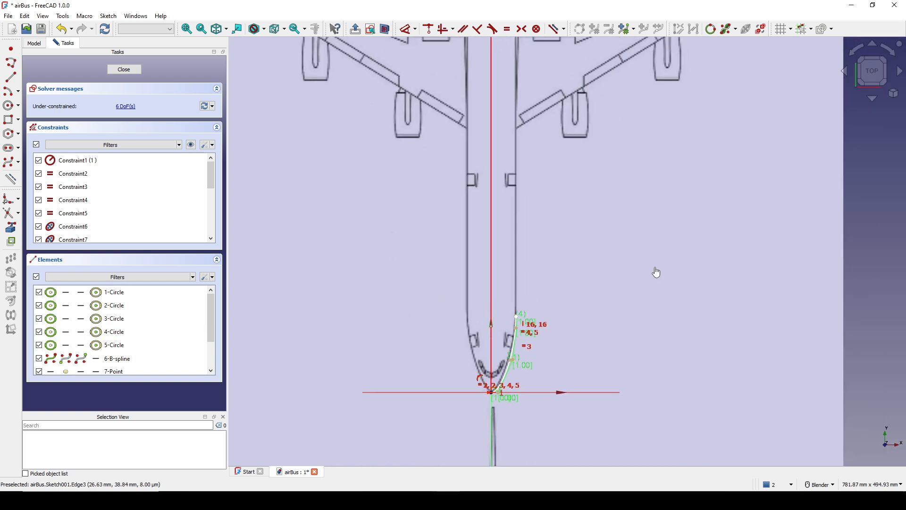
{"action": "left_click", "coordinate": [11, 77]}
{"action": "scroll", "coordinate": [543, 353], "scroll_direction": "up", "scroll_amount": 5}
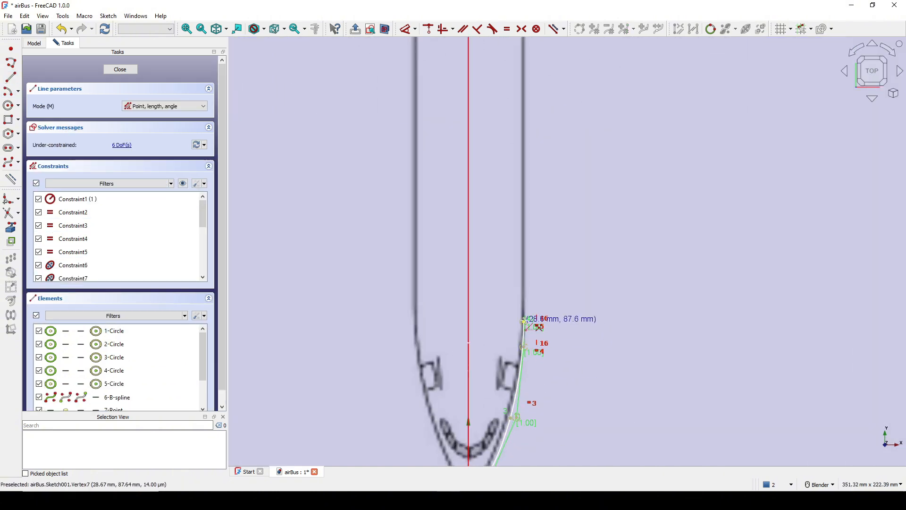
{"action": "left_click", "coordinate": [524, 322]}
{"action": "scroll", "coordinate": [556, 208], "scroll_direction": "down", "scroll_amount": 5}
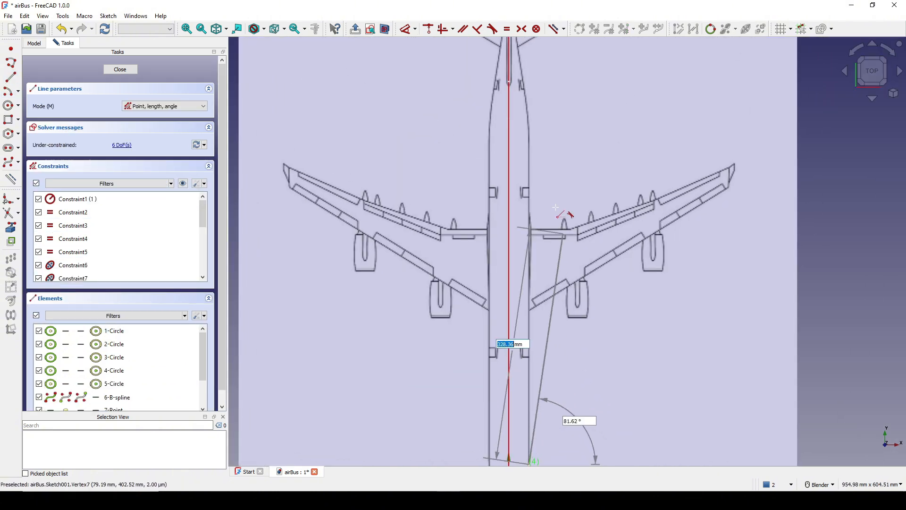
{"action": "left_click", "coordinate": [542, 135]}
{"action": "key", "text": "Escape"}
Trace the right side of the tail taper with a degree-3 B-spline of four control points, from the side line's end to the tail tip.
{"action": "scroll", "coordinate": [585, 134], "scroll_direction": "down", "scroll_amount": 2}
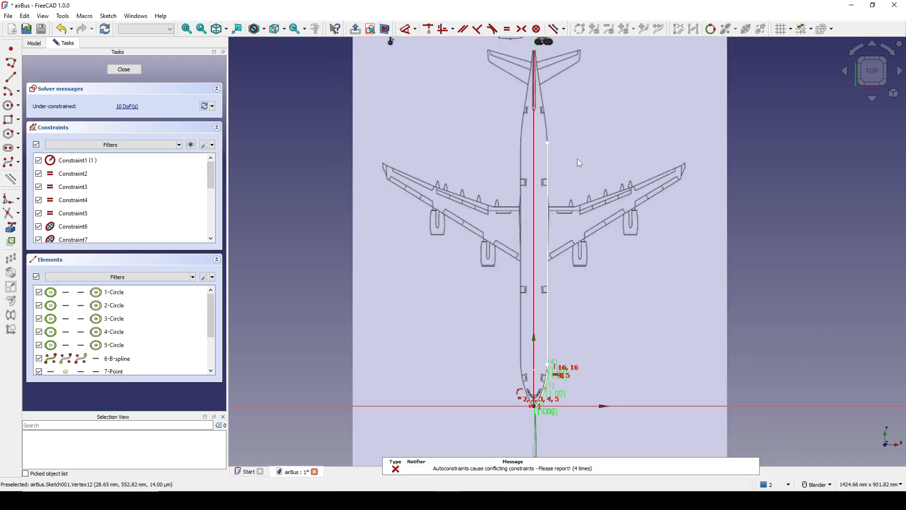
{"action": "middle_click_drag", "start_coordinate": [561, 155], "coordinate": [534, 267], "text": "shift"}
{"action": "scroll", "coordinate": [533, 267], "scroll_direction": "up", "scroll_amount": 2}
{"action": "scroll", "coordinate": [528, 226], "scroll_direction": "up", "scroll_amount": 2}
{"action": "middle_click_drag", "start_coordinate": [529, 226], "coordinate": [528, 278], "text": "shift"}
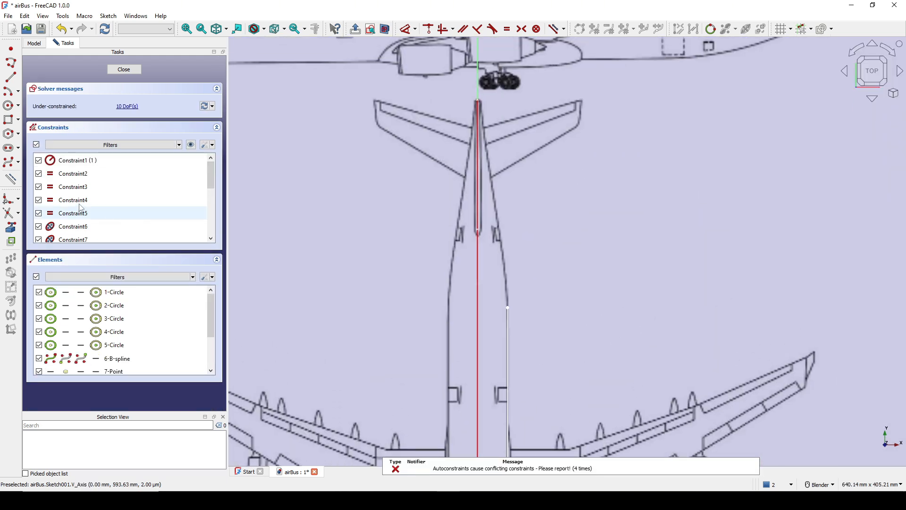
{"action": "left_click", "coordinate": [10, 162]}
{"action": "scroll", "coordinate": [542, 283], "scroll_direction": "up", "scroll_amount": 2}
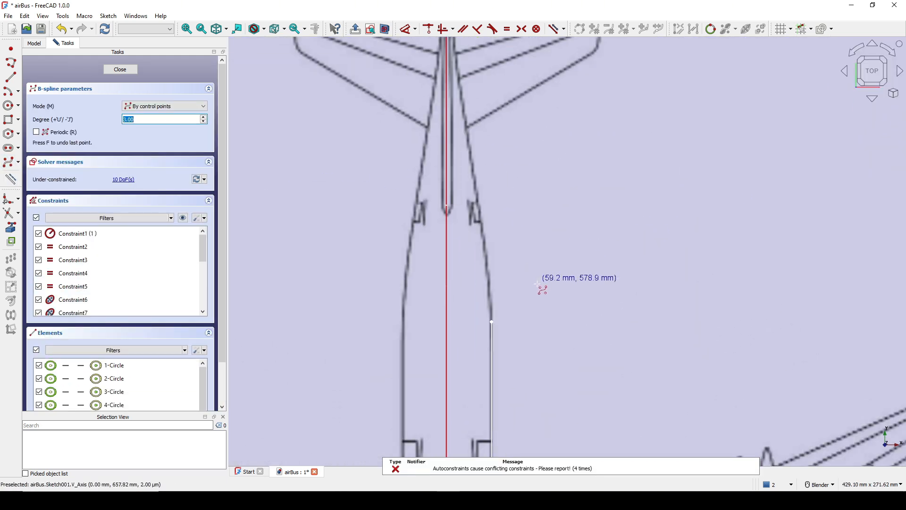
{"action": "left_click", "coordinate": [492, 321]}
{"action": "left_click", "coordinate": [492, 260]}
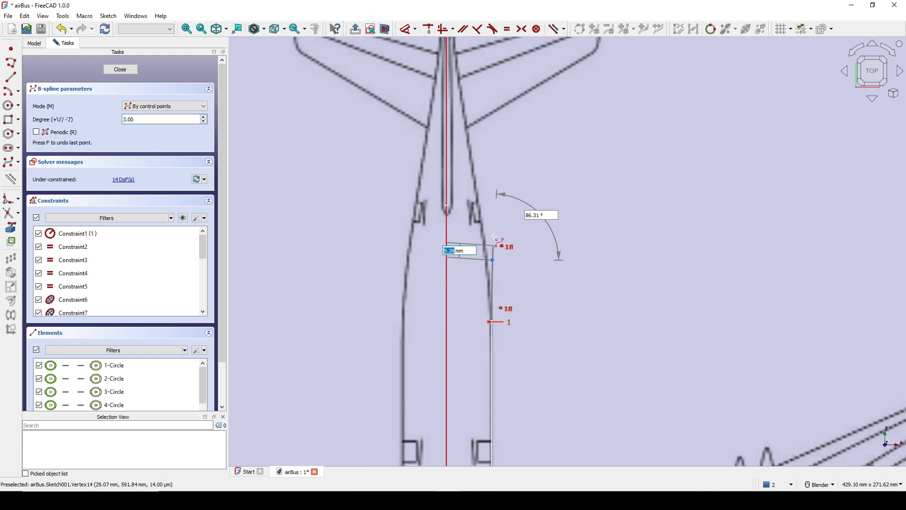
{"action": "left_click", "coordinate": [471, 129]}
{"action": "scroll", "coordinate": [471, 188], "scroll_direction": "down", "scroll_amount": 3}
{"action": "scroll", "coordinate": [469, 222], "scroll_direction": "up", "scroll_amount": 3}
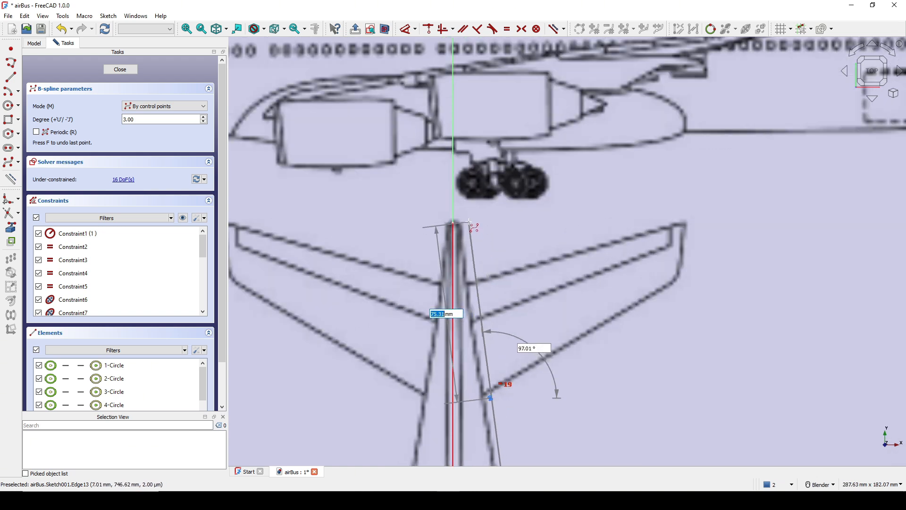
{"action": "left_click", "coordinate": [466, 222]}
{"action": "right_click", "coordinate": [551, 259]}
{"action": "right_click", "coordinate": [557, 261]}
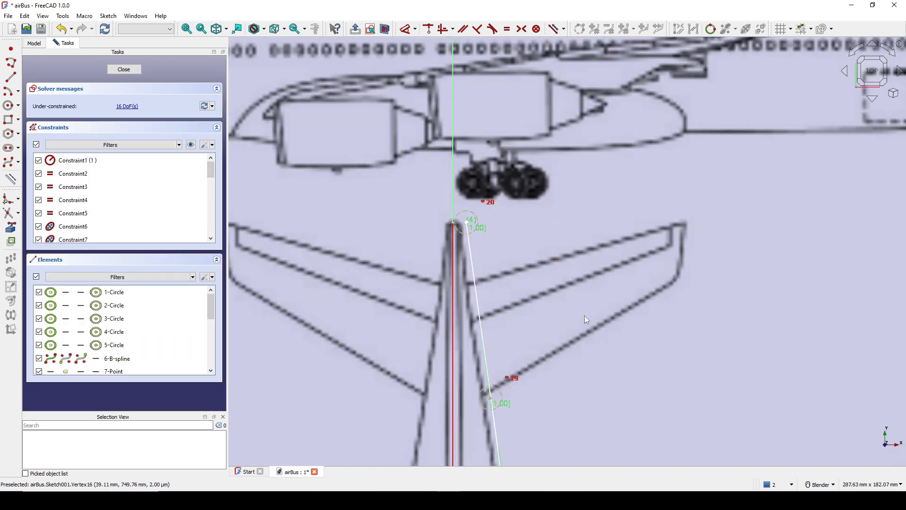
Shift the tail B-spline's third control point, near the root of the tailplane, to follow the blueprint outline.
{"action": "scroll", "coordinate": [585, 315], "scroll_direction": "down", "scroll_amount": 2}
{"action": "middle_click_drag", "start_coordinate": [585, 315], "coordinate": [582, 220], "text": "shift"}
{"action": "scroll", "coordinate": [583, 220], "scroll_direction": "up", "scroll_amount": 1}
{"action": "mouse_move", "coordinate": [570, 277]}
{"action": "middle_mouse_down", "text": "shift"}
{"action": "mouse_move", "coordinate": [590, 225]}
{"action": "mouse_move", "coordinate": [579, 249]}
{"action": "middle_mouse_up", "text": "shift"}
{"action": "scroll", "coordinate": [591, 225], "scroll_direction": "down", "scroll_amount": 1}
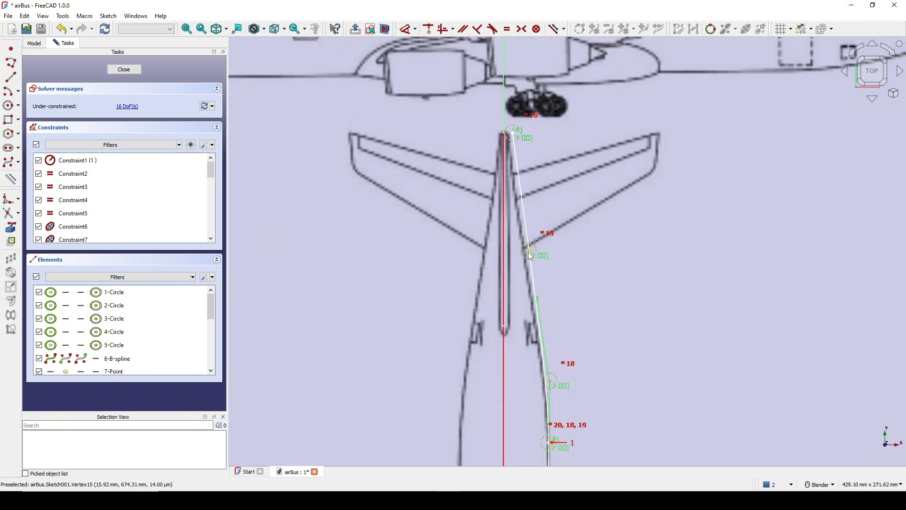
{"action": "left_click_drag", "start_coordinate": [532, 253], "coordinate": [531, 257]}
Import HullCurve1's tail-end edge as external geometry and align the tail B-spline's endpoint horizontally with its tip.
{"action": "middle_click_drag", "start_coordinate": [527, 138], "coordinate": [523, 229], "text": "shift"}
{"action": "scroll", "coordinate": [523, 230], "scroll_direction": "up", "scroll_amount": 2}
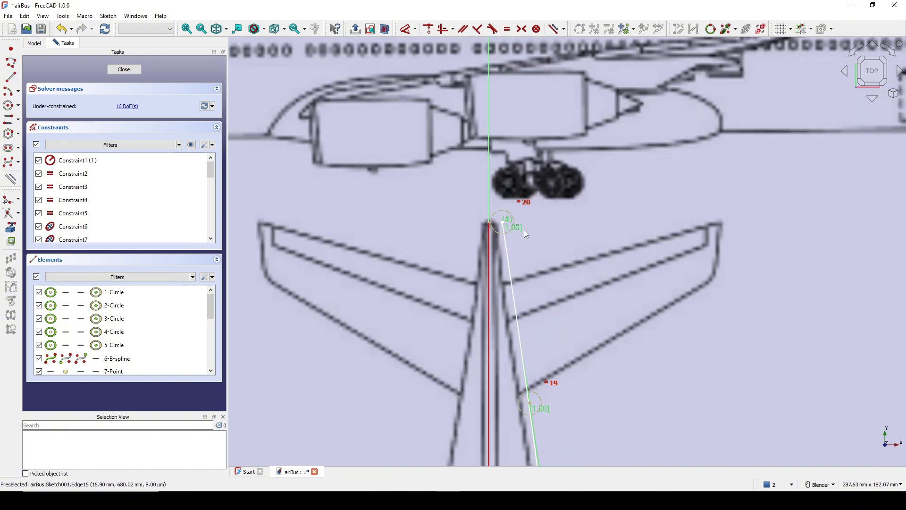
{"action": "left_click", "coordinate": [11, 227]}
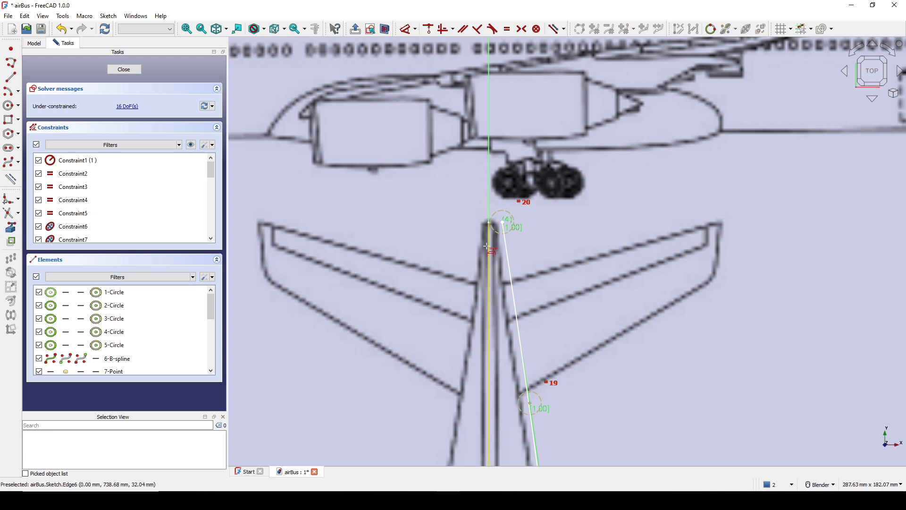
{"action": "key", "text": "Escape"}
{"action": "left_click", "coordinate": [489, 225]}
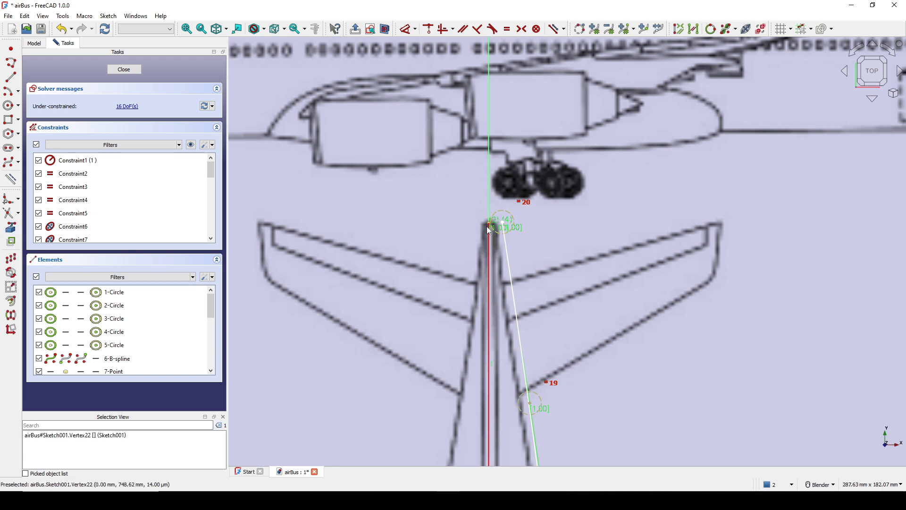
{"action": "key", "text": "h"}
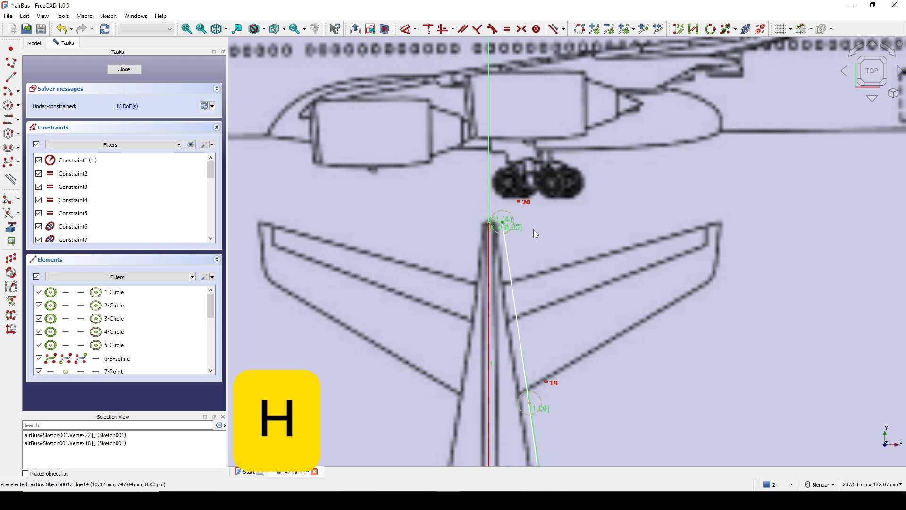
Mirror the nose B-spline, side line and tail B-spline about the vertical axis, keeping the originals and adding no symmetry constraints.
{"action": "scroll", "coordinate": [533, 229], "scroll_direction": "down", "scroll_amount": 10}
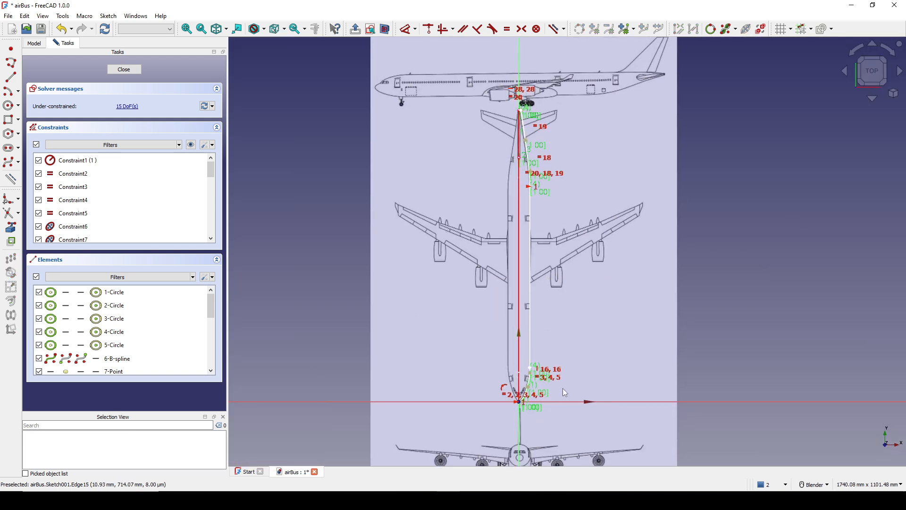
{"action": "scroll", "coordinate": [547, 406], "scroll_direction": "up", "scroll_amount": 2}
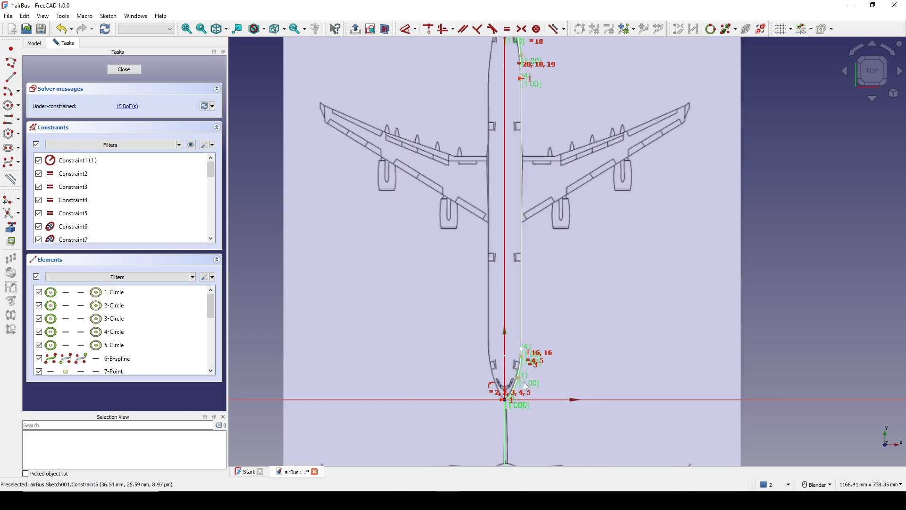
{"action": "scroll", "coordinate": [514, 393], "scroll_direction": "up", "scroll_amount": 5}
{"action": "left_click", "coordinate": [514, 387]}
{"action": "scroll", "coordinate": [570, 307], "scroll_direction": "down", "scroll_amount": 5}
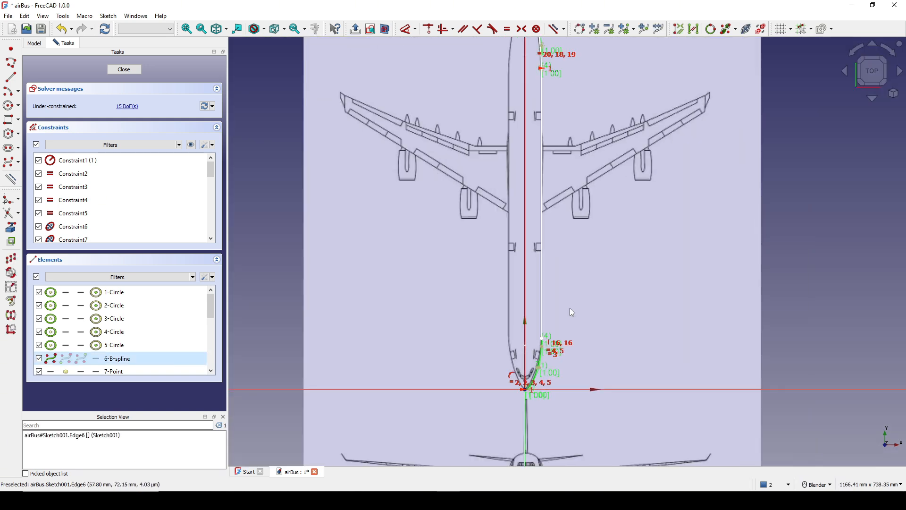
{"action": "left_click", "coordinate": [517, 283]}
{"action": "scroll", "coordinate": [548, 257], "scroll_direction": "up", "scroll_amount": 2}
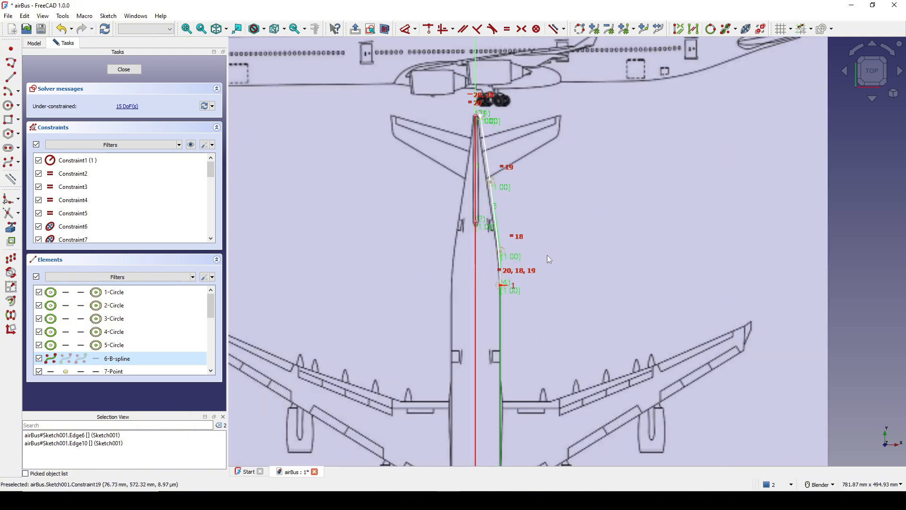
{"action": "left_click", "coordinate": [495, 206]}
{"action": "scroll", "coordinate": [532, 220], "scroll_direction": "down", "scroll_amount": 4}
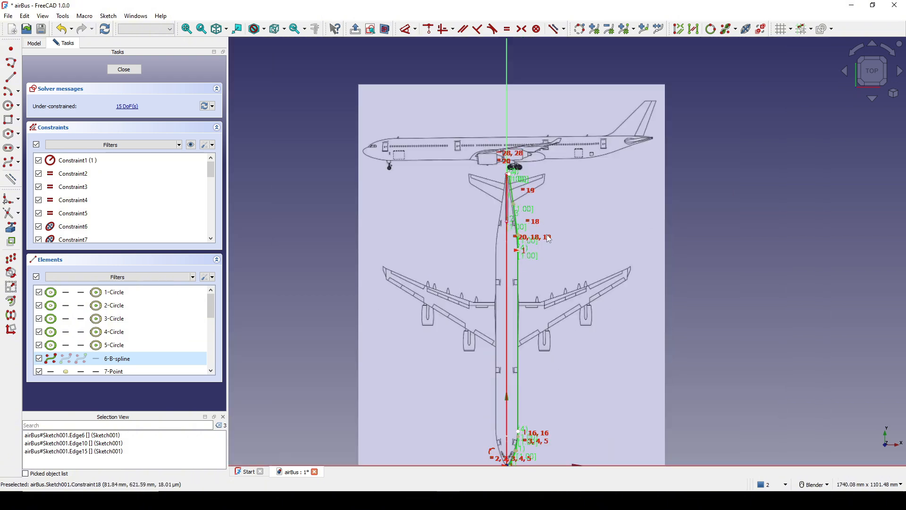
{"action": "middle_click_drag", "start_coordinate": [531, 220], "coordinate": [538, 144], "text": "shift"}
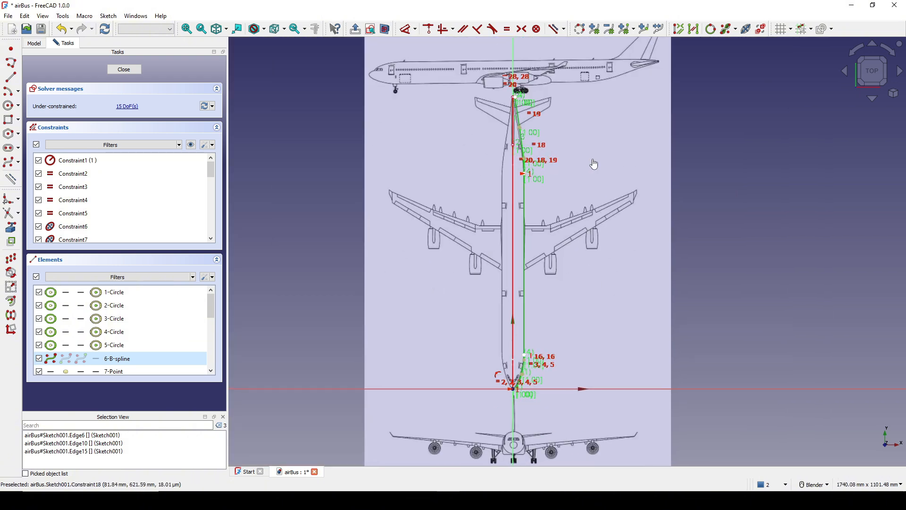
{"action": "left_click", "coordinate": [11, 315]}
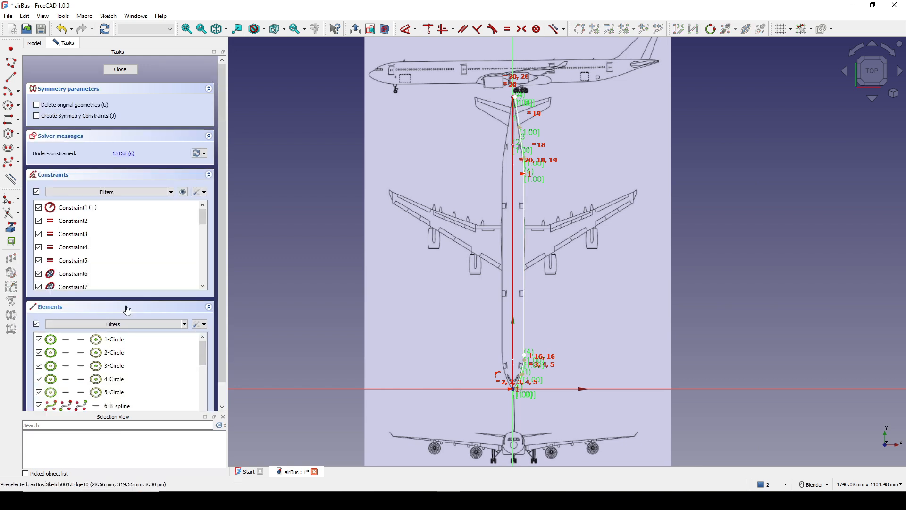
{"action": "left_click", "coordinate": [512, 443]}
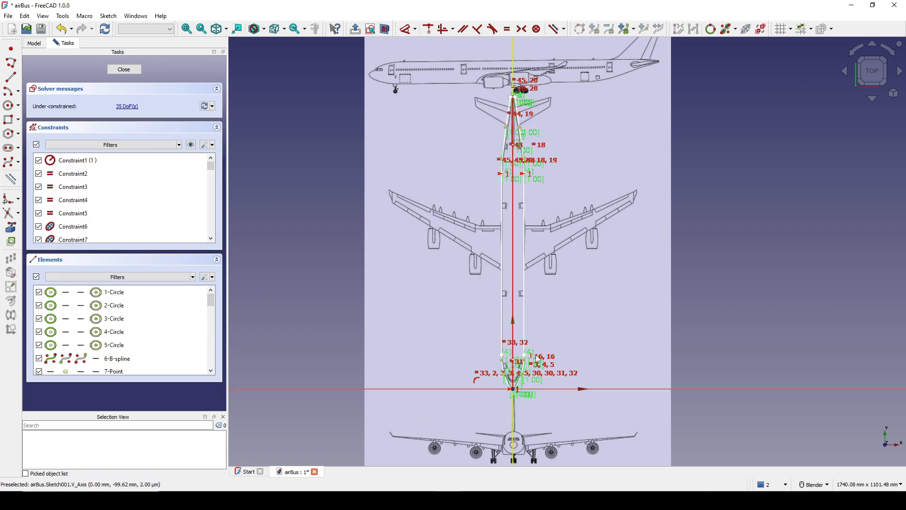
Finish editing the top-view outline sketch, check it in 3D against HullCurve1 and select the sketch object.
{"action": "left_click", "coordinate": [130, 73]}
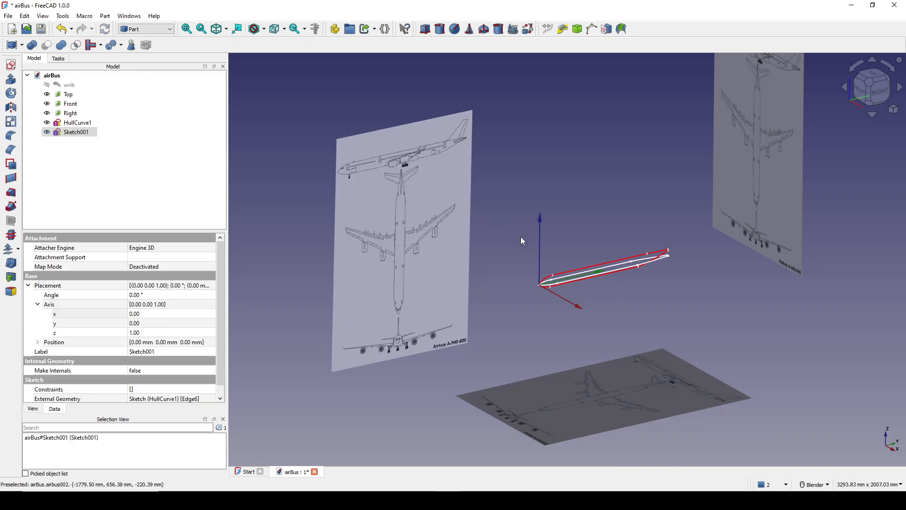
{"action": "scroll", "coordinate": [581, 259], "scroll_direction": "down", "scroll_amount": 1}
{"action": "left_click", "coordinate": [600, 312]}
{"action": "mouse_move", "coordinate": [580, 259]}
{"action": "middle_mouse_down"}
{"action": "mouse_move", "coordinate": [596, 297]}
{"action": "mouse_move", "coordinate": [583, 314]}
{"action": "middle_mouse_up"}
{"action": "scroll", "coordinate": [582, 314], "scroll_direction": "up", "scroll_amount": 4}
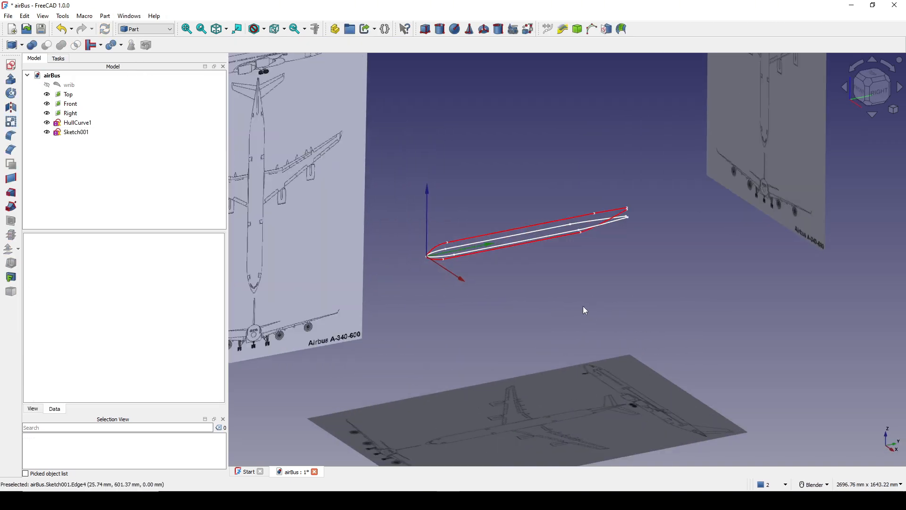
{"action": "left_click", "coordinate": [74, 133]}
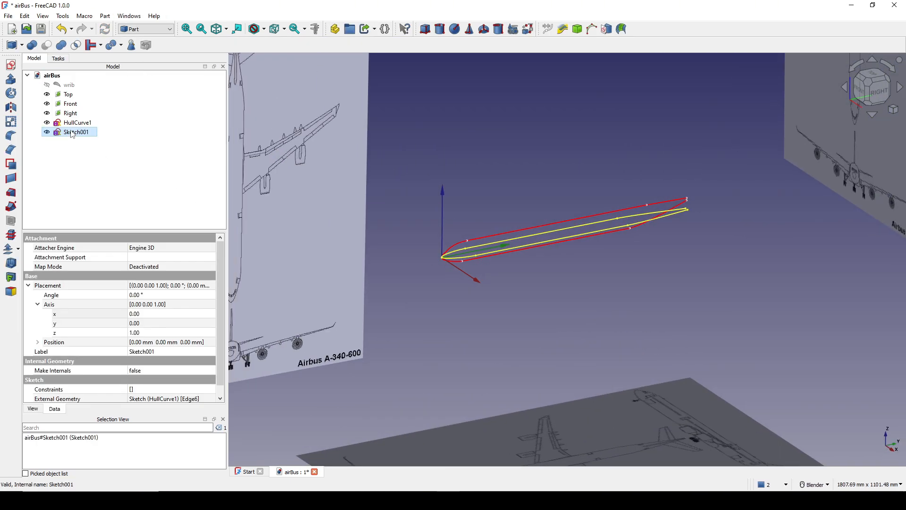
Set the line color of the top-view outline sketch Sketch001 to light green, #55ff7f, in its display properties.
{"action": "key", "text": "ctrl+d"}
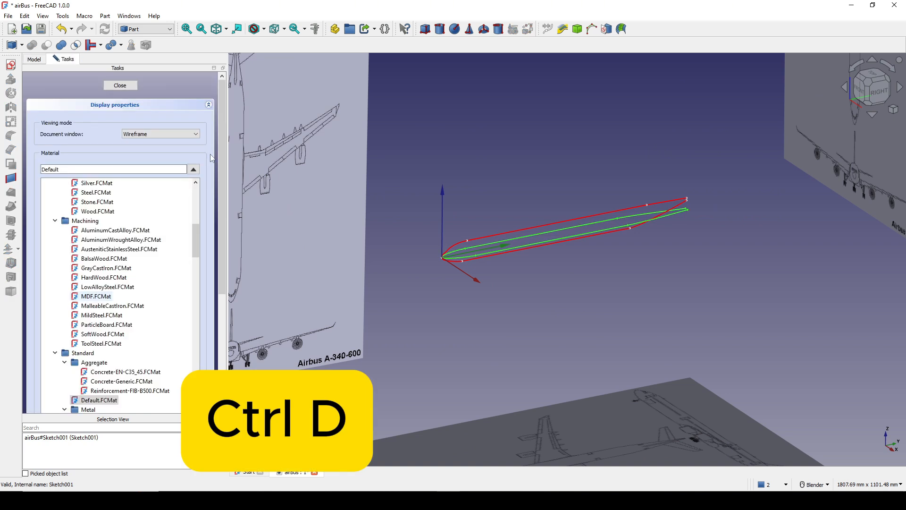
{"action": "scroll", "coordinate": [219, 245], "scroll_direction": "down", "scroll_amount": 5}
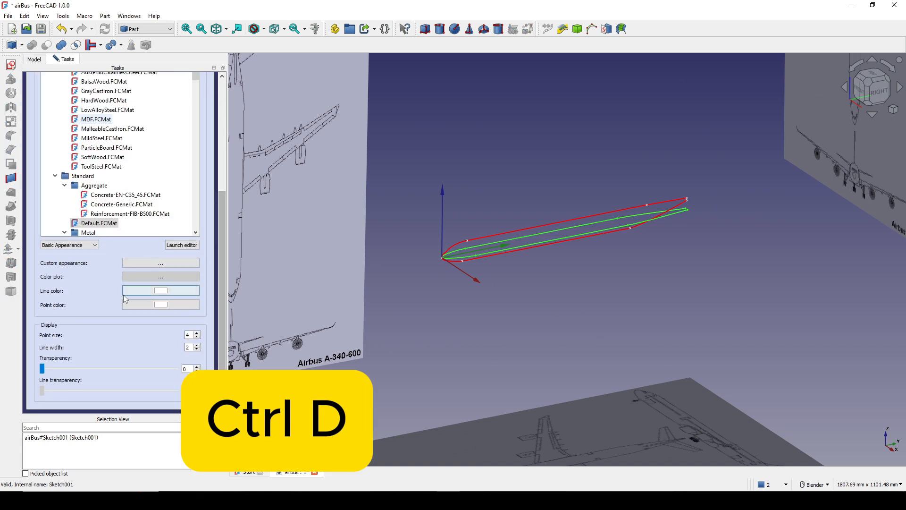
{"action": "left_click", "coordinate": [163, 292]}
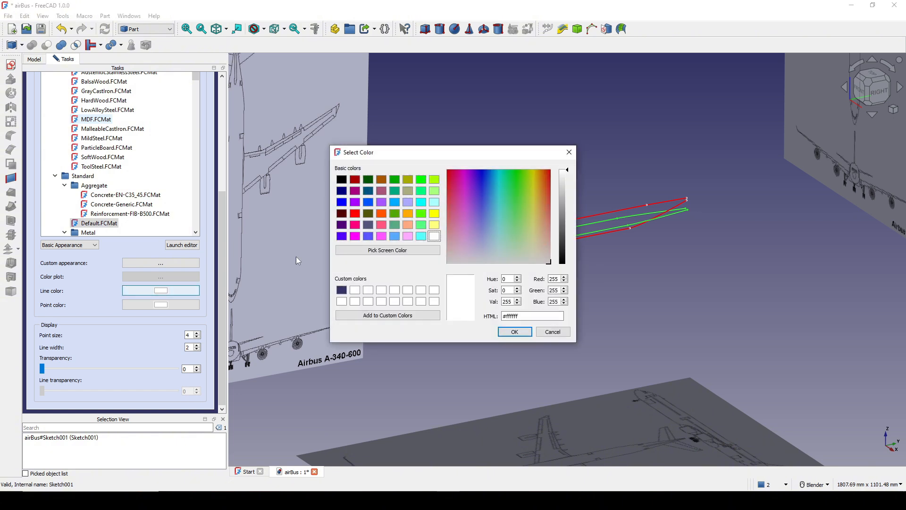
{"action": "left_click", "coordinate": [425, 228]}
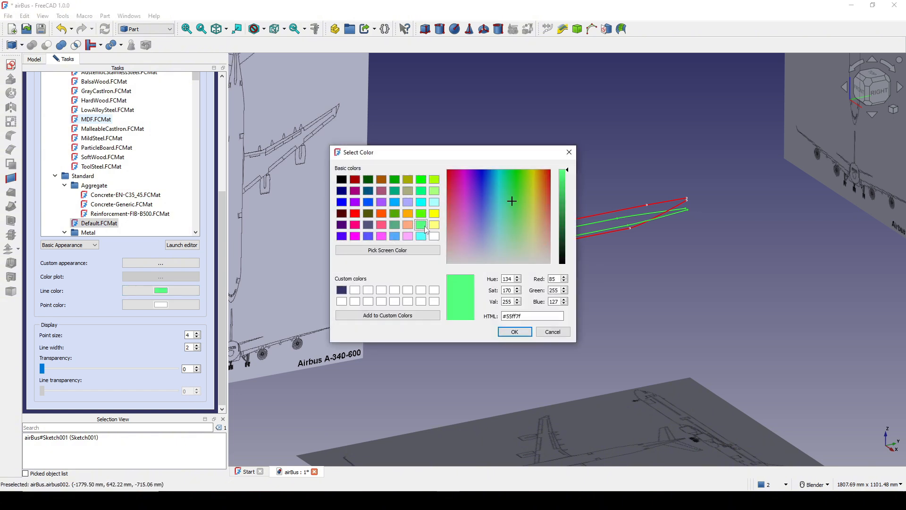
{"action": "left_click", "coordinate": [515, 331]}
{"action": "left_click", "coordinate": [657, 307]}
{"action": "scroll", "coordinate": [656, 307], "scroll_direction": "down", "scroll_amount": 1}
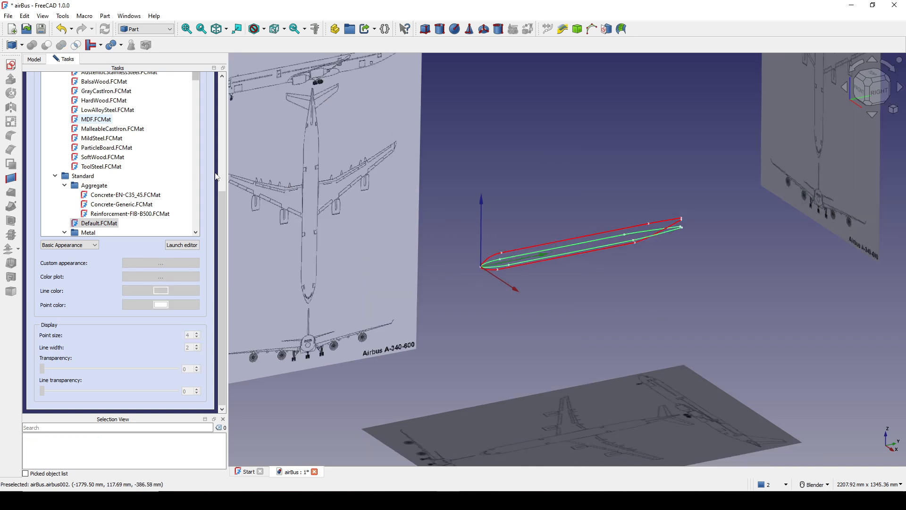
{"action": "scroll", "coordinate": [214, 177], "scroll_direction": "up", "scroll_amount": 5}
{"action": "left_click", "coordinate": [120, 85]}
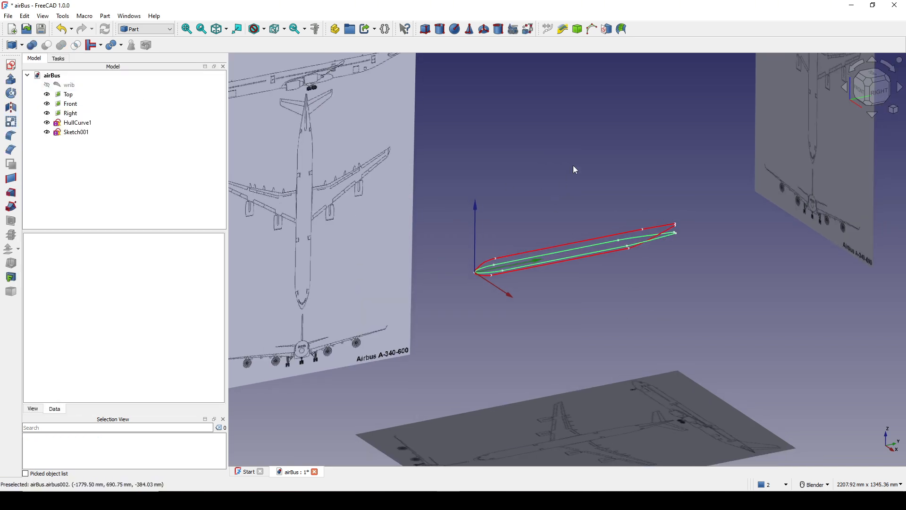
Rename the top-view outline sketch Sketch001 as HullCurve2.
{"action": "left_click", "coordinate": [75, 132]}
{"action": "right_click", "coordinate": [75, 132]}
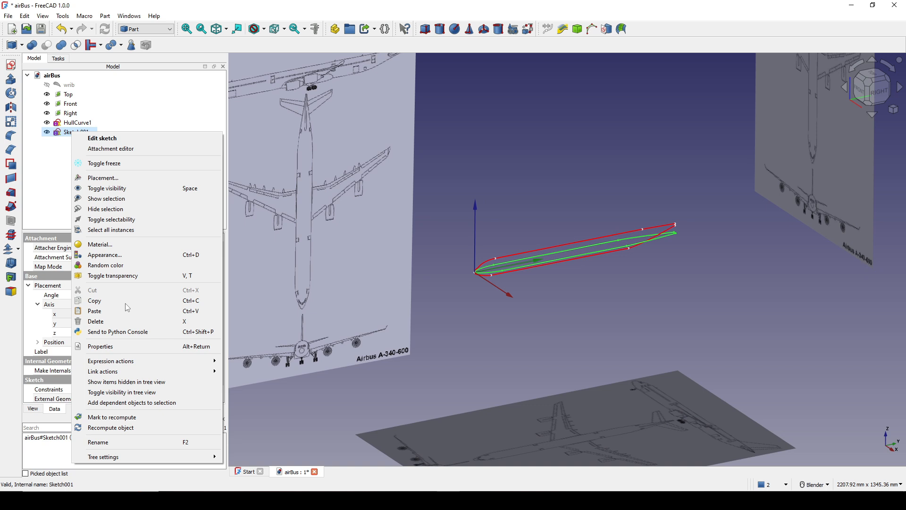
{"action": "left_click", "coordinate": [119, 441]}
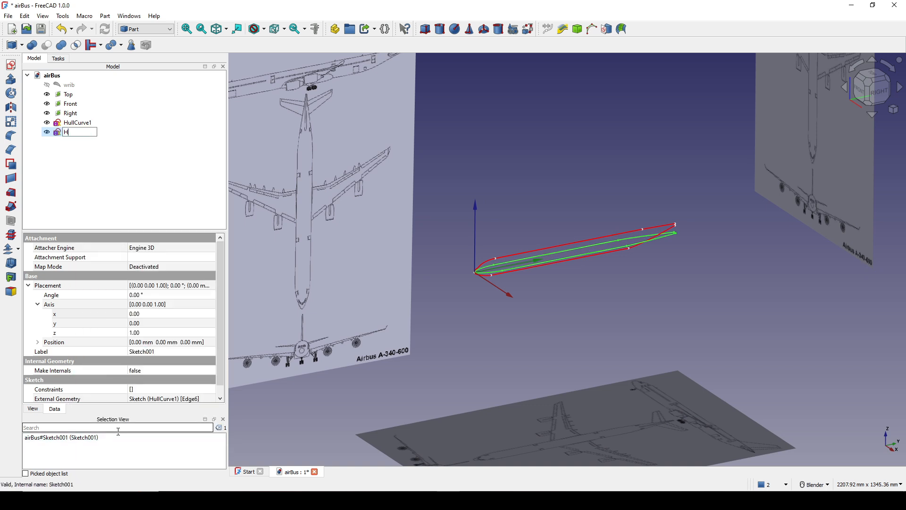
{"action": "type", "text": "HullCurve2"}
{"action": "key", "text": "Return"}
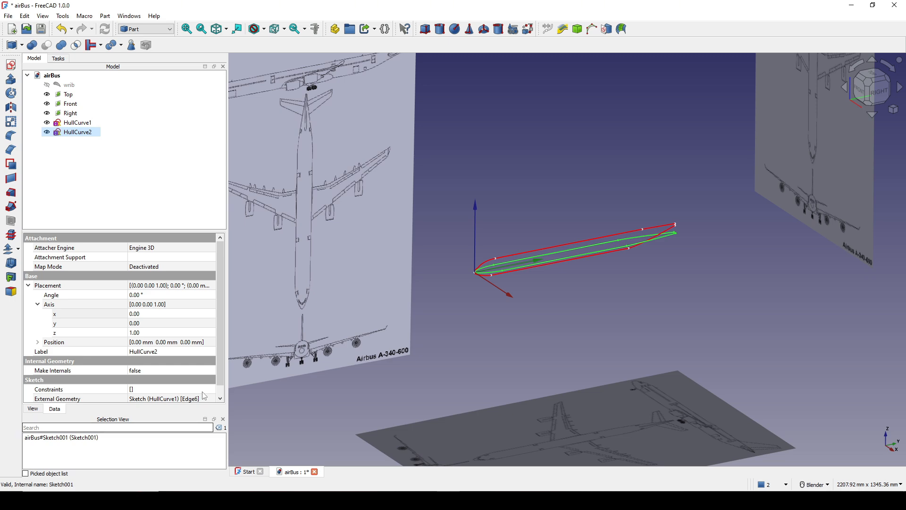
Save the document and inspect both hull curves in 3D against the blueprint planes.
{"action": "left_click", "coordinate": [558, 165]}
{"action": "scroll", "coordinate": [557, 173], "scroll_direction": "down", "scroll_amount": 2}
{"action": "middle_click_drag", "start_coordinate": [577, 233], "coordinate": [618, 287], "text": "shift"}
{"action": "scroll", "coordinate": [637, 259], "scroll_direction": "up", "scroll_amount": 1}
{"action": "key", "text": "ctrl+s"}
{"action": "scroll", "coordinate": [587, 284], "scroll_direction": "up", "scroll_amount": 2}
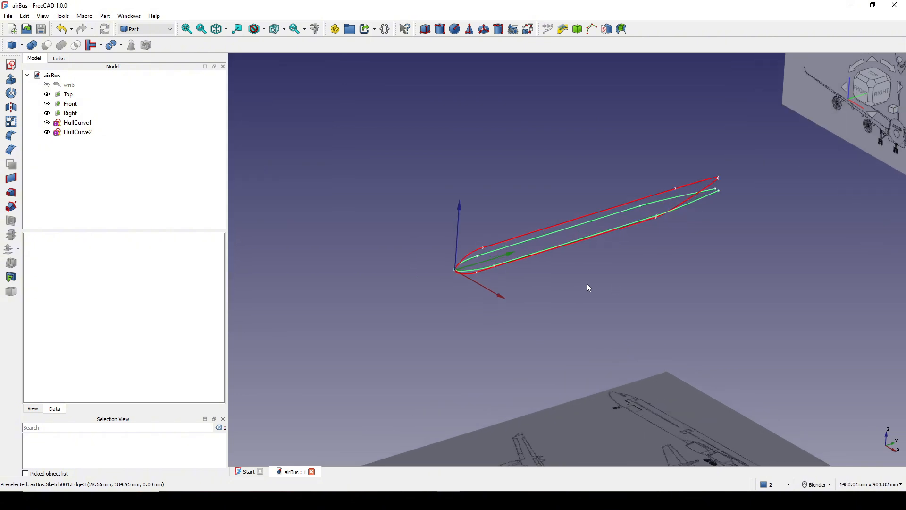
{"action": "mouse_move", "coordinate": [519, 283]}
{"action": "middle_mouse_down", "text": "shift"}
{"action": "mouse_move", "coordinate": [558, 311]}
{"action": "mouse_move", "coordinate": [531, 286]}
{"action": "middle_mouse_up", "text": "shift"}
{"action": "scroll", "coordinate": [509, 305], "scroll_direction": "up", "scroll_amount": 4}
{"action": "scroll", "coordinate": [461, 287], "scroll_direction": "up", "scroll_amount": 4}
{"action": "scroll", "coordinate": [467, 298], "scroll_direction": "down", "scroll_amount": 5}
{"action": "scroll", "coordinate": [604, 310], "scroll_direction": "down", "scroll_amount": 7}
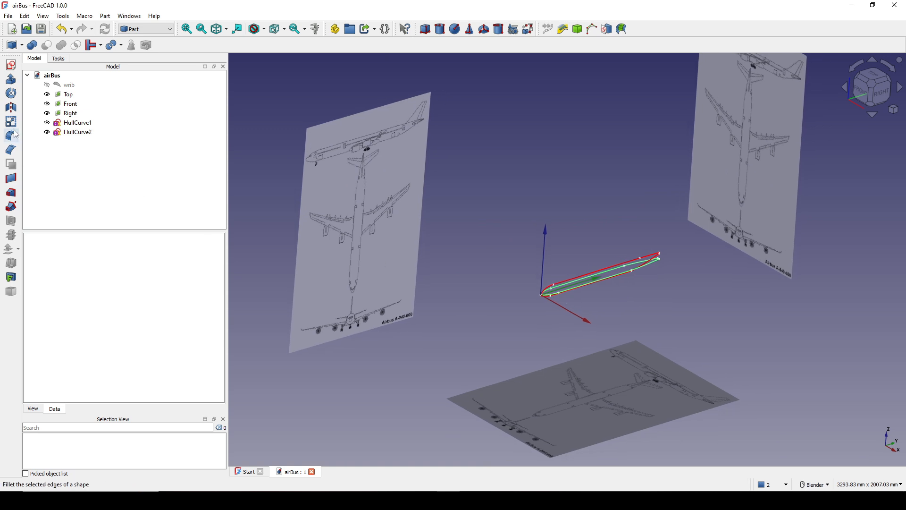
Create a new sketch on the XZ plane with zero offset for the hull cross-section.
{"action": "left_click", "coordinate": [15, 68]}
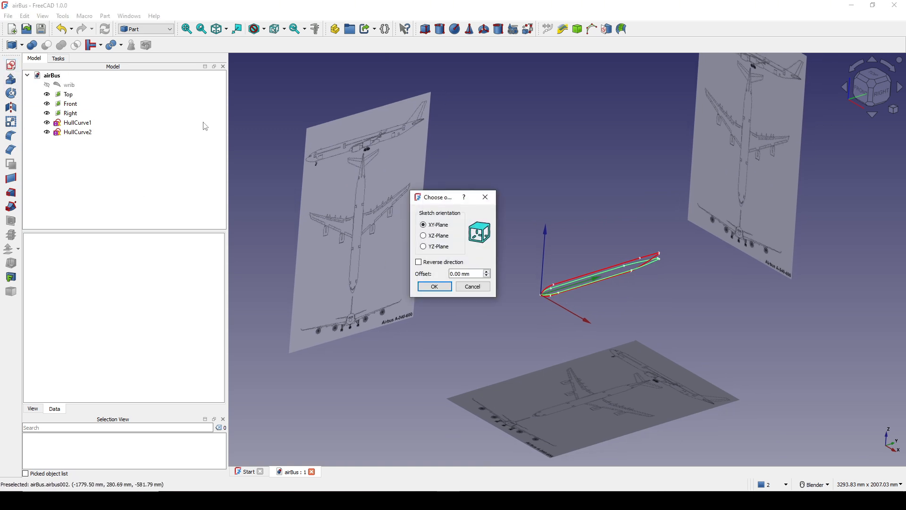
{"action": "left_click", "coordinate": [449, 289]}
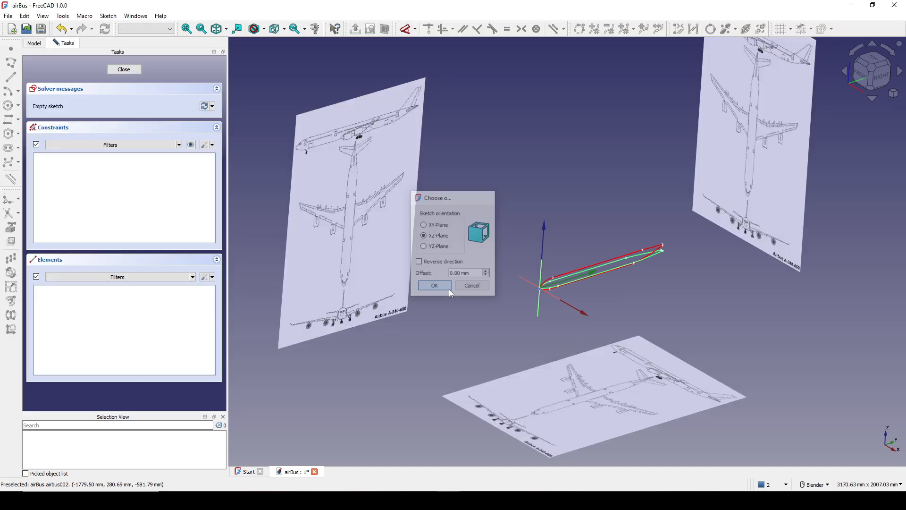
{"action": "scroll", "coordinate": [573, 262], "scroll_direction": "up", "scroll_amount": 10}
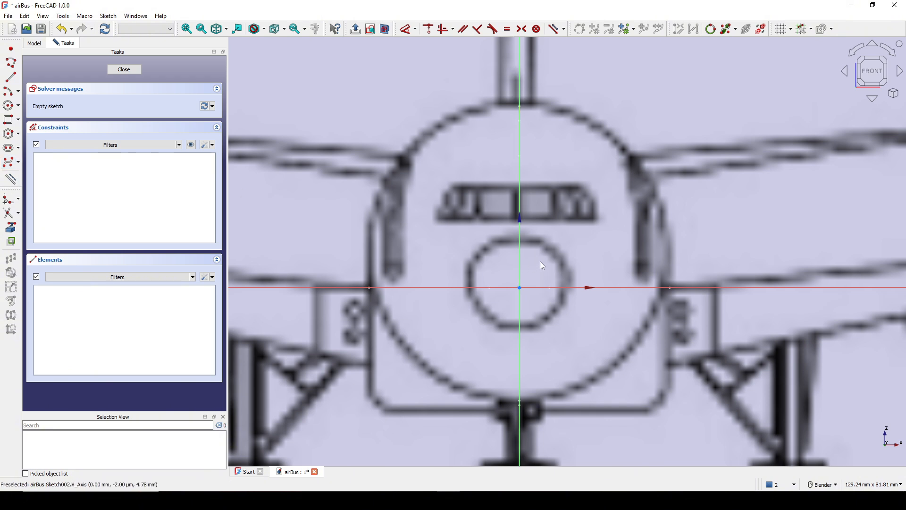
Draw a periodic degree-3 B-spline from four control points around the origin inside the nose circle, about 10 mm wide.
{"action": "left_click", "coordinate": [21, 165]}
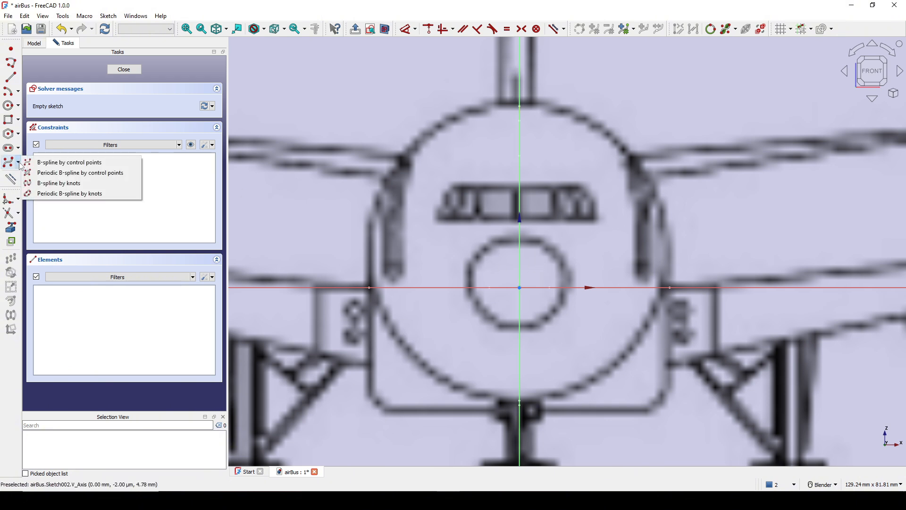
{"action": "left_click", "coordinate": [60, 173]}
{"action": "scroll", "coordinate": [529, 270], "scroll_direction": "up", "scroll_amount": 4}
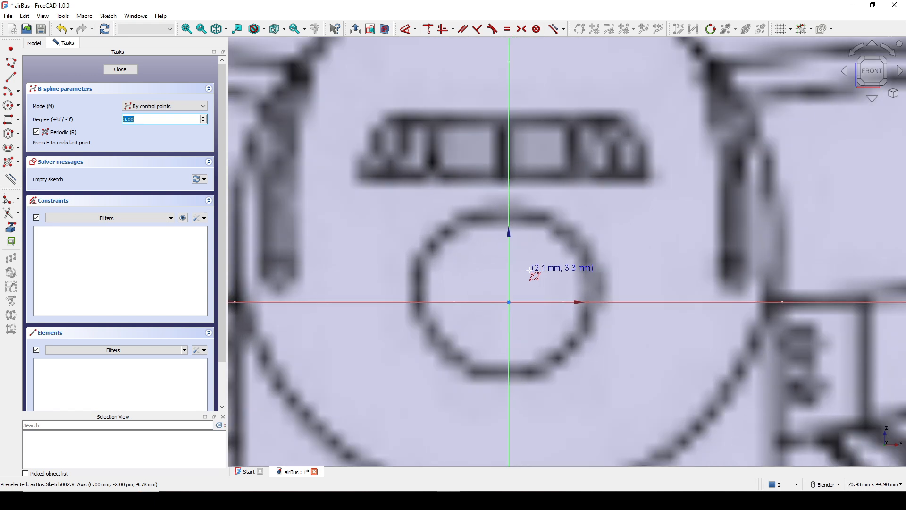
{"action": "scroll", "coordinate": [529, 269], "scroll_direction": "up", "scroll_amount": 1}
{"action": "left_click", "coordinate": [456, 260]}
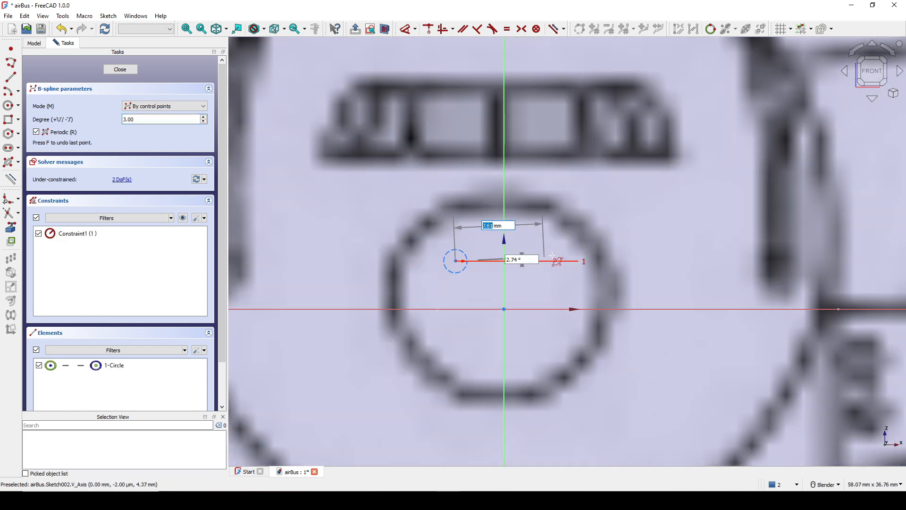
{"action": "left_click", "coordinate": [574, 260]}
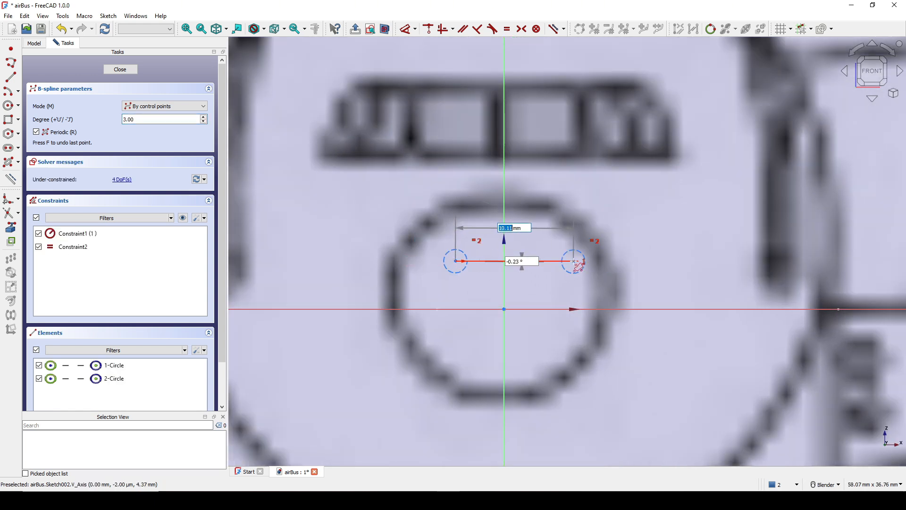
{"action": "left_click", "coordinate": [569, 372]}
{"action": "left_click", "coordinate": [452, 373]}
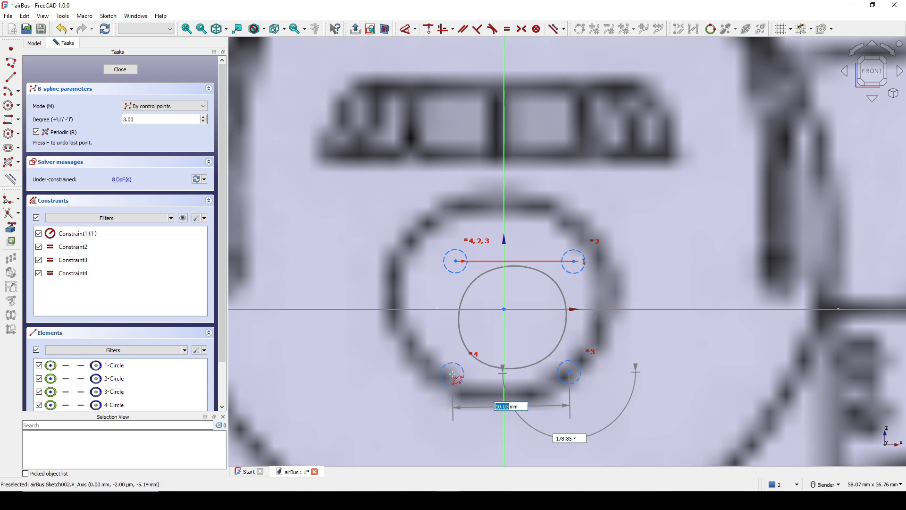
{"action": "right_click", "coordinate": [392, 355]}
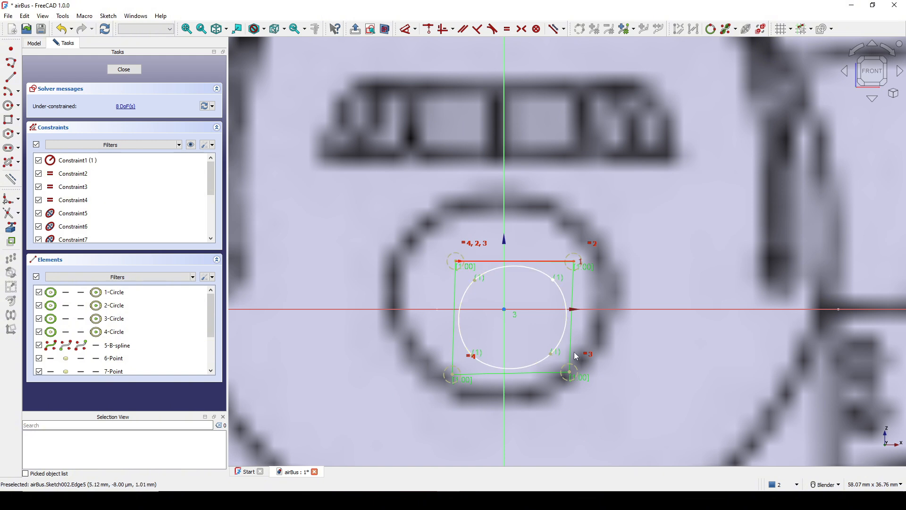
Constrain the B-spline's two upper control points symmetric about the vertical axis.
{"action": "scroll", "coordinate": [547, 311], "scroll_direction": "up", "scroll_amount": 2}
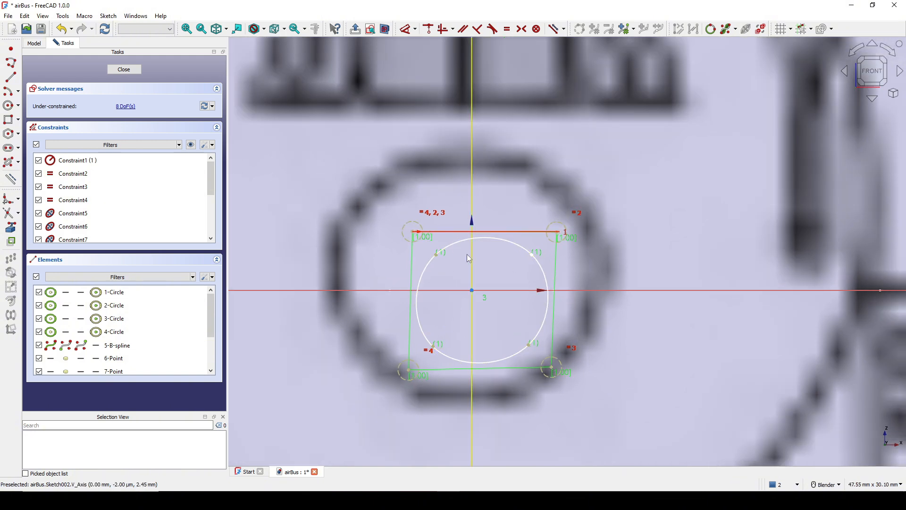
{"action": "left_click", "coordinate": [413, 232]}
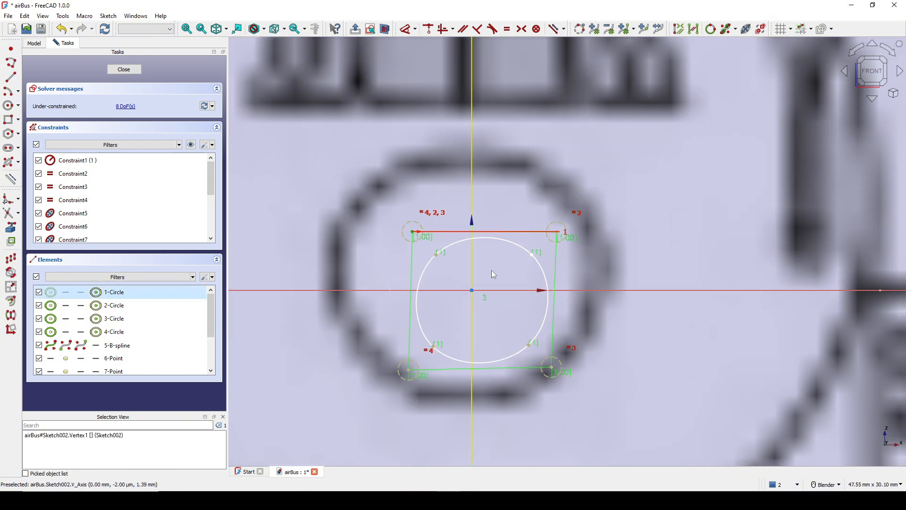
{"action": "left_click", "coordinate": [561, 238]}
{"action": "left_click", "coordinate": [475, 169]}
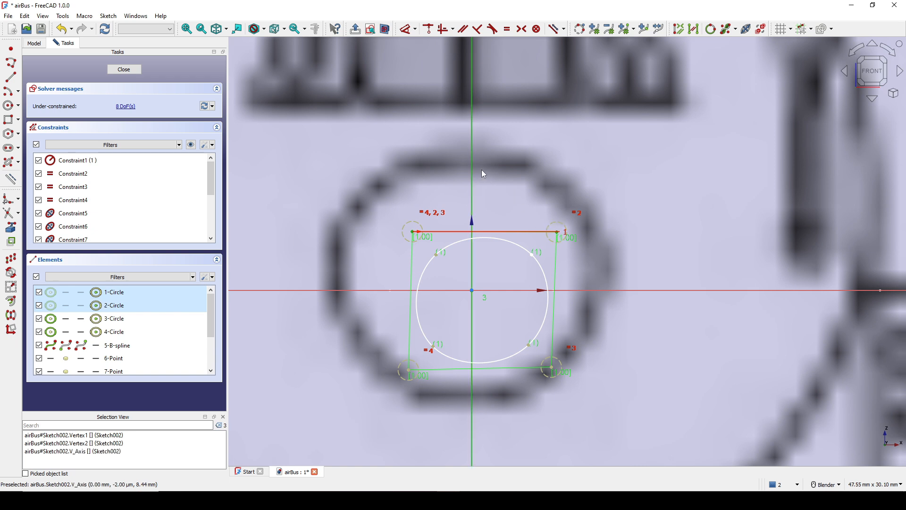
{"action": "key", "text": "s"}
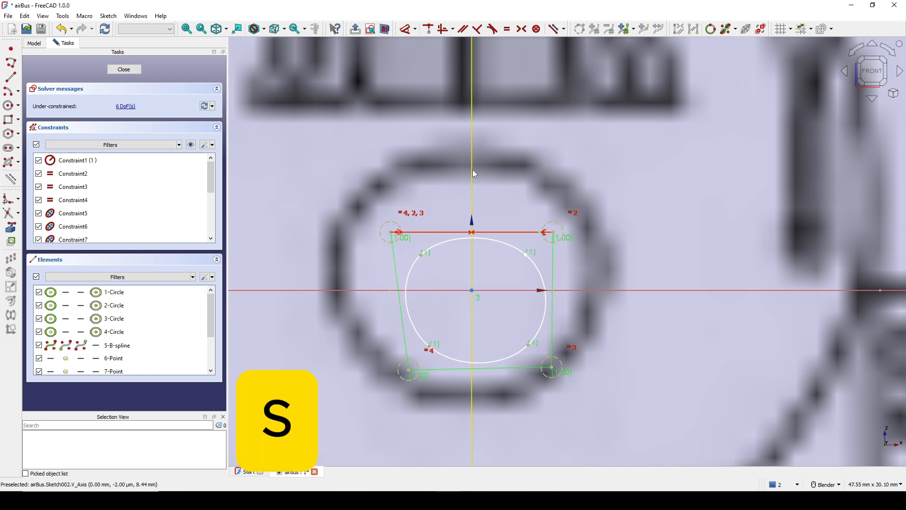
Constrain the B-spline's two lower control points symmetric about the vertical axis.
{"action": "left_click", "coordinate": [409, 376]}
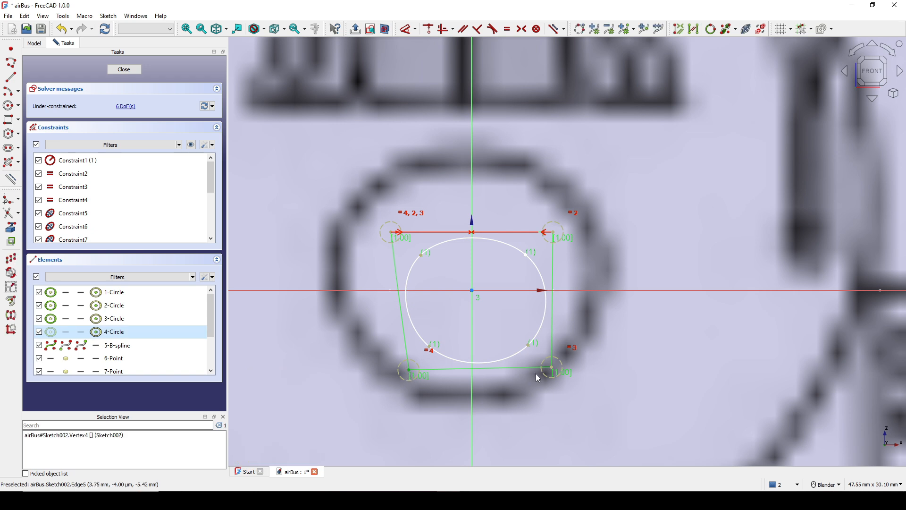
{"action": "left_click", "coordinate": [552, 368]}
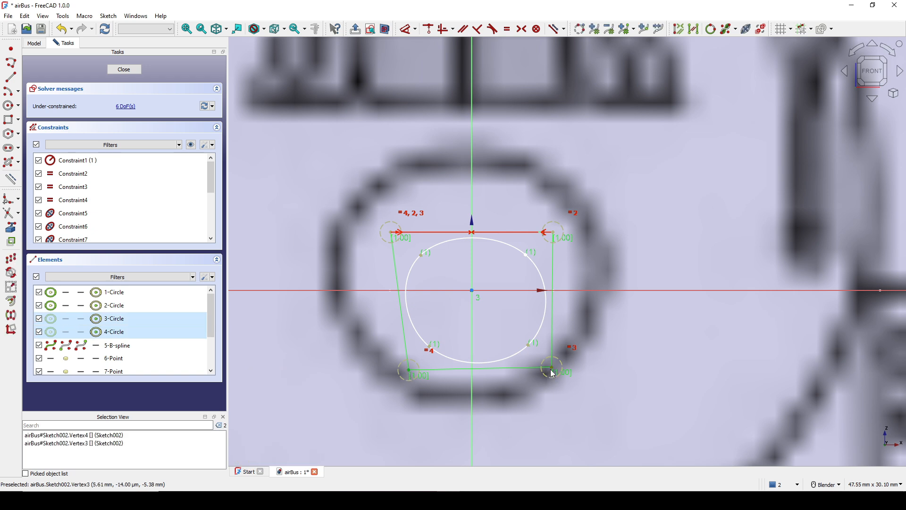
{"action": "left_click", "coordinate": [471, 419]}
{"action": "key", "text": "s"}
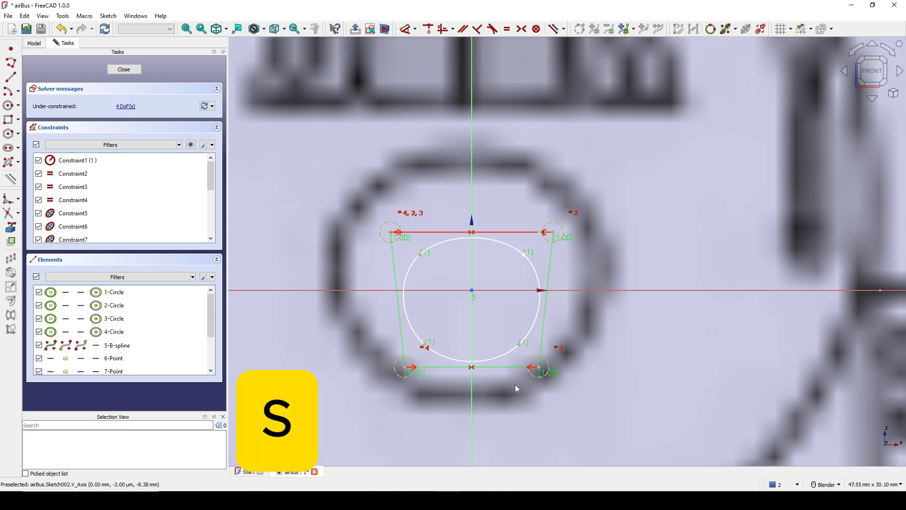
Dimension the horizontal distance between the two upper control points and set it to 5 mm.
{"action": "scroll", "coordinate": [514, 381], "scroll_direction": "down", "scroll_amount": 2}
{"action": "middle_click_drag", "start_coordinate": [544, 316], "coordinate": [543, 291], "text": "shift"}
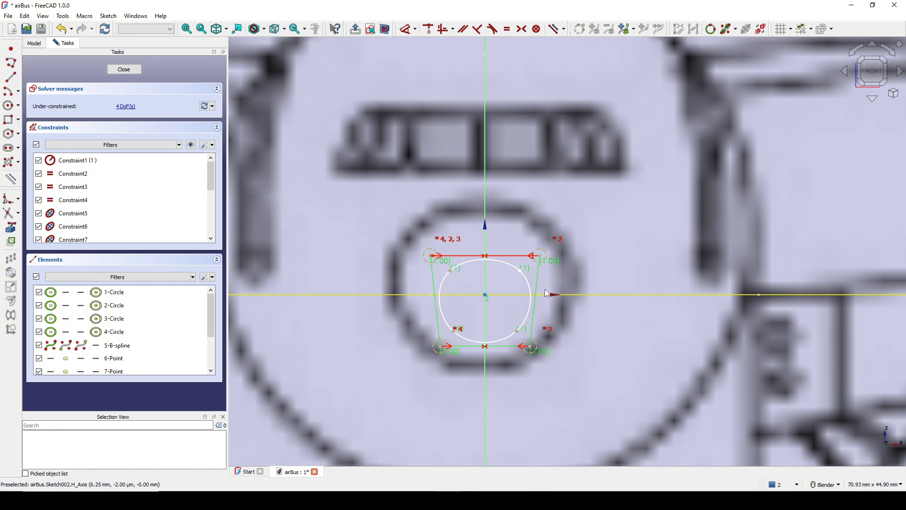
{"action": "scroll", "coordinate": [547, 293], "scroll_direction": "up", "scroll_amount": 2}
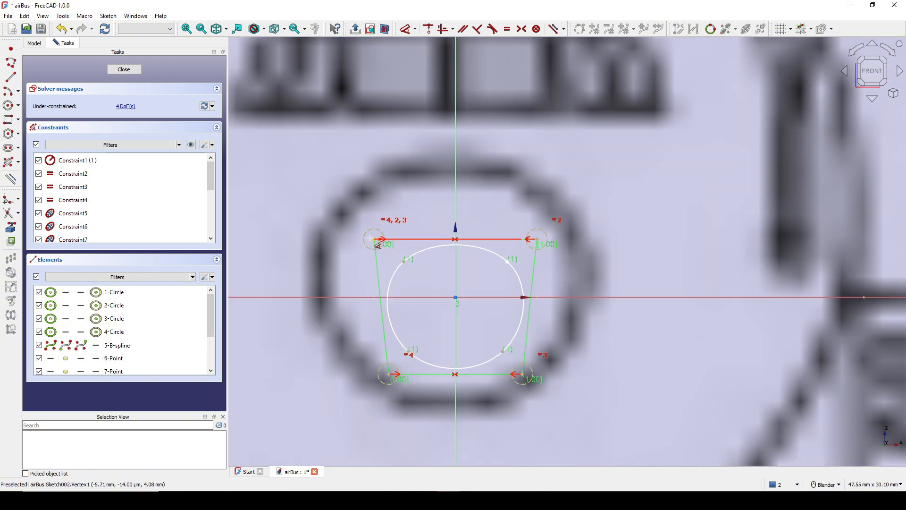
{"action": "left_click", "coordinate": [379, 244]}
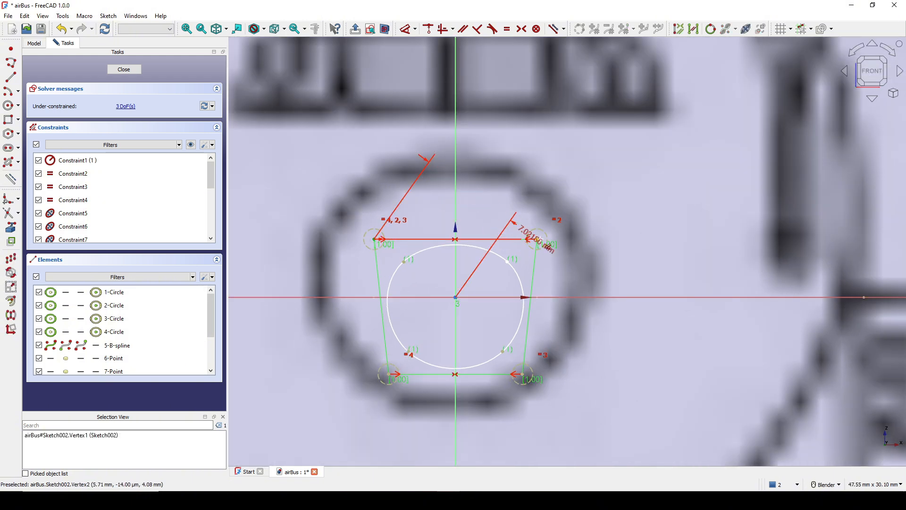
{"action": "left_click", "coordinate": [528, 239]}
{"action": "left_click", "coordinate": [535, 187]}
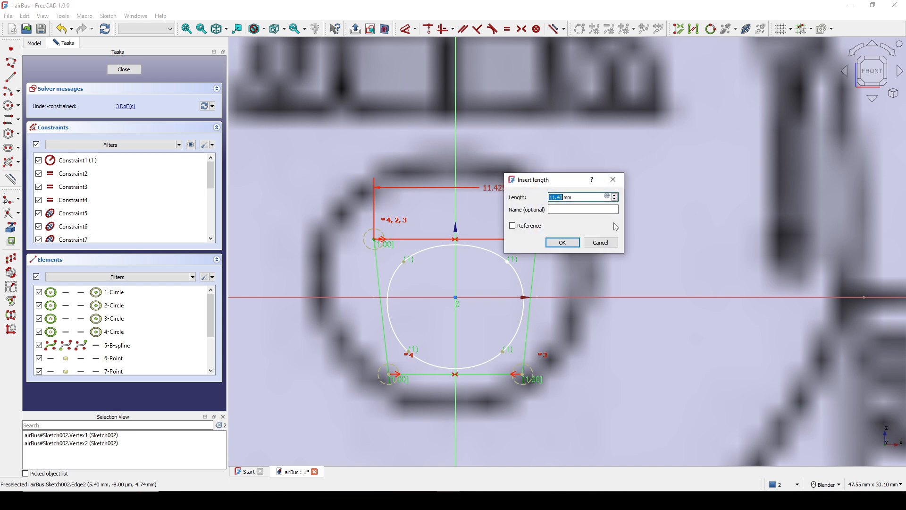
{"action": "left_click", "coordinate": [562, 243]}
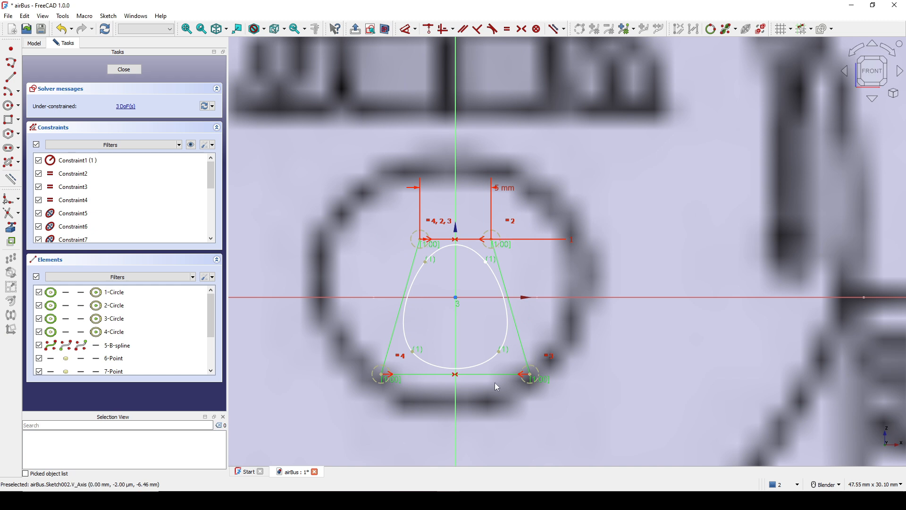
Pull the B-spline's lower control points inward and dimension the horizontal distance between them at 5 mm.
{"action": "mouse_move", "coordinate": [530, 375]}
{"action": "left_mouse_down"}
{"action": "mouse_move", "coordinate": [515, 378]}
{"action": "mouse_move", "coordinate": [493, 358]}
{"action": "mouse_move", "coordinate": [487, 330]}
{"action": "left_mouse_up"}
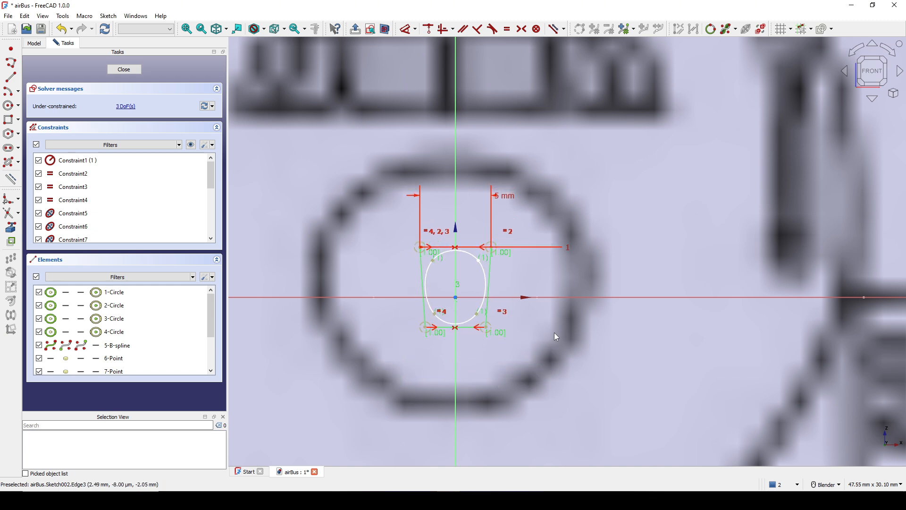
{"action": "key", "text": "d"}
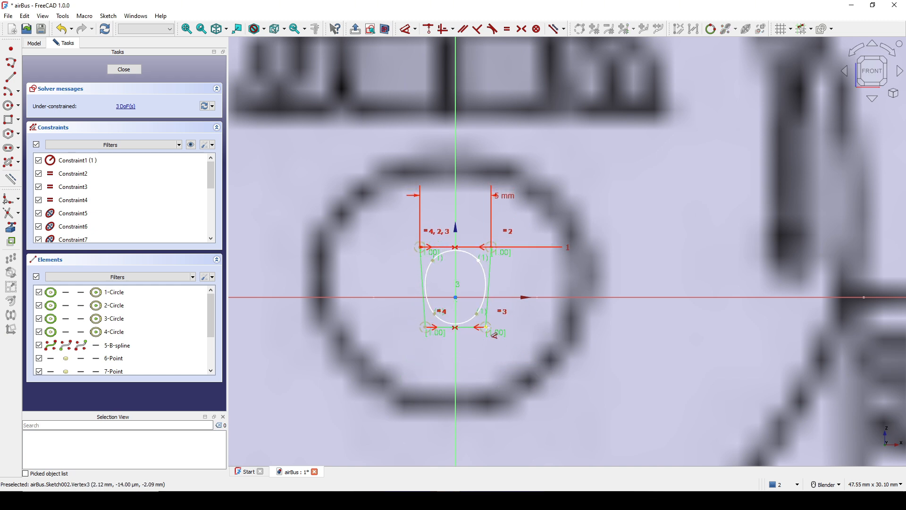
{"action": "left_click", "coordinate": [486, 327]}
{"action": "left_click", "coordinate": [425, 327]}
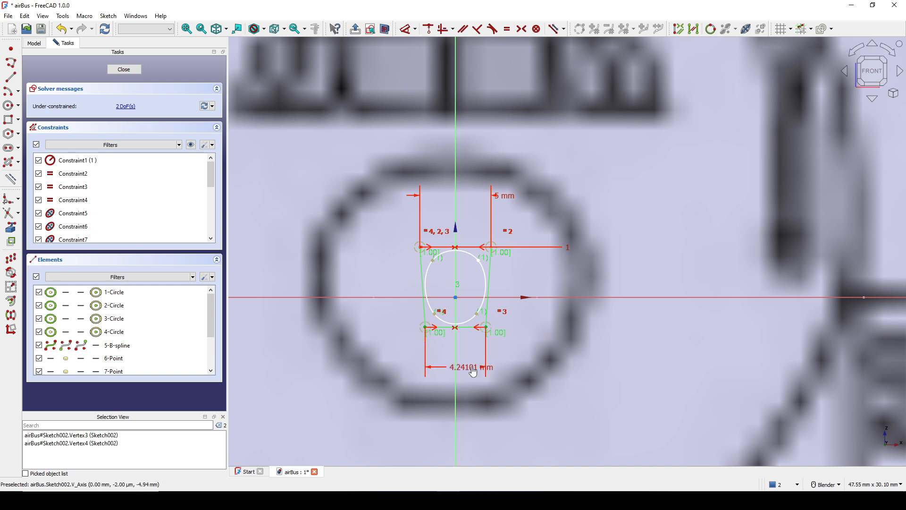
{"action": "left_click", "coordinate": [465, 367]}
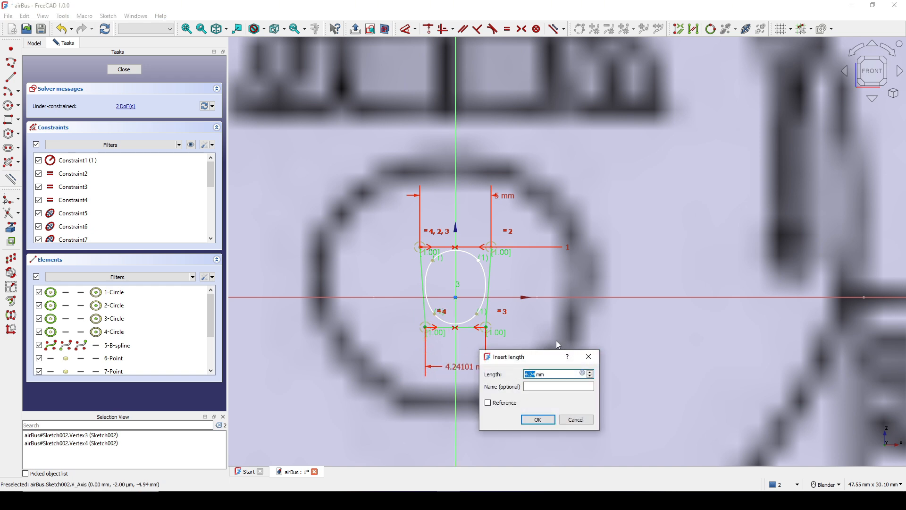
{"action": "type", "text": "5"}
{"action": "left_click", "coordinate": [537, 419]}
{"action": "scroll", "coordinate": [520, 296], "scroll_direction": "up", "scroll_amount": 1}
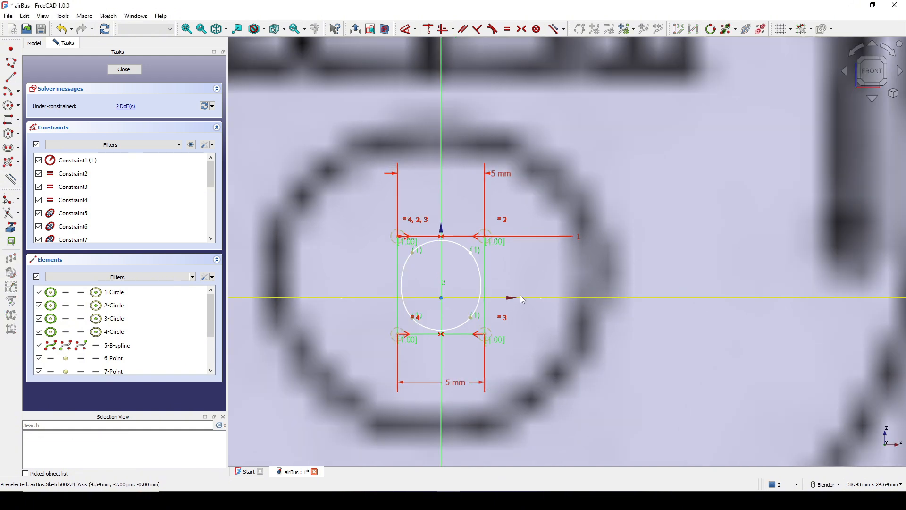
{"action": "left_click", "coordinate": [487, 244]}
{"action": "left_click", "coordinate": [486, 334]}
{"action": "key", "text": "d"}
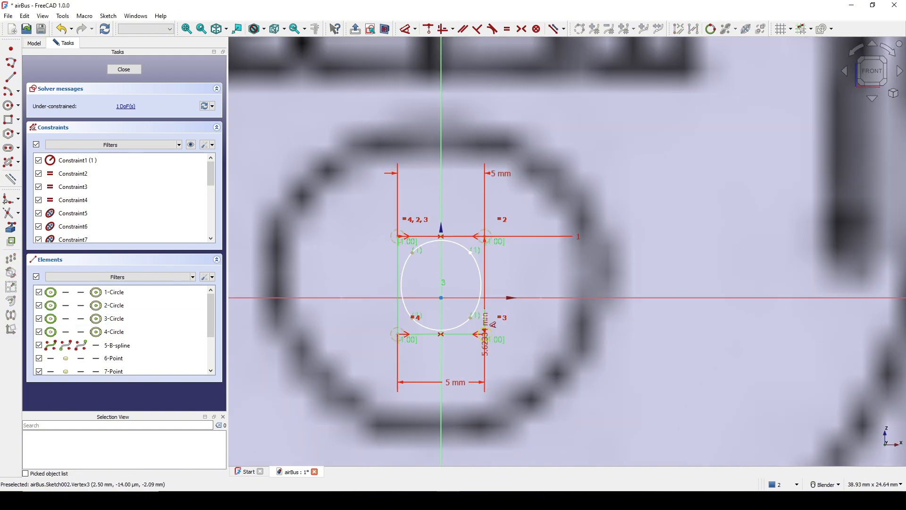
{"action": "left_click", "coordinate": [519, 298]}
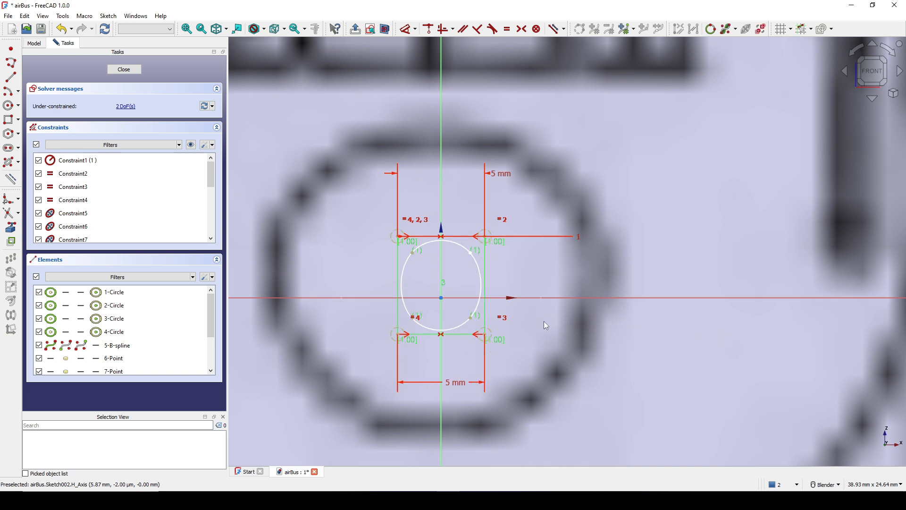
Dimension the vertical distance between the upper and lower right-hand control points at 5 mm and place the dimension farther outside the B-spline.
{"action": "left_click", "coordinate": [484, 236]}
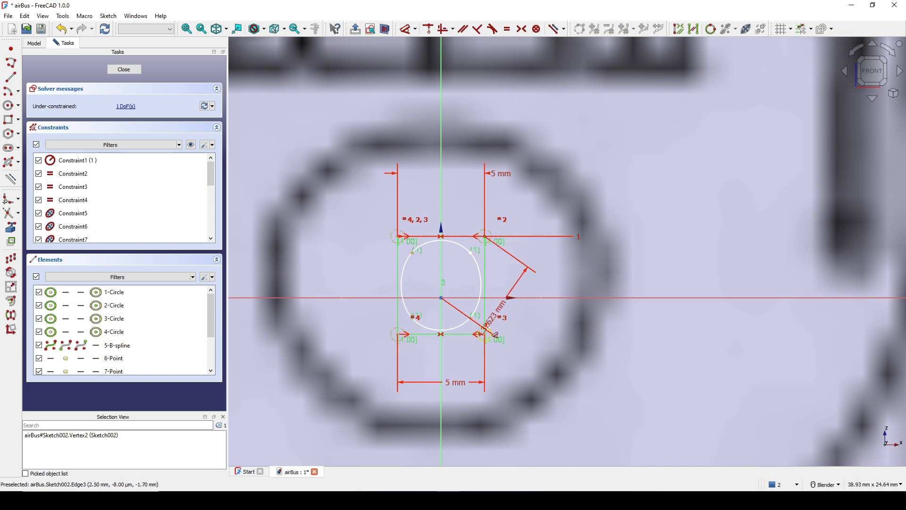
{"action": "left_click", "coordinate": [485, 334]}
{"action": "left_click", "coordinate": [524, 321]}
{"action": "type", "text": "5"}
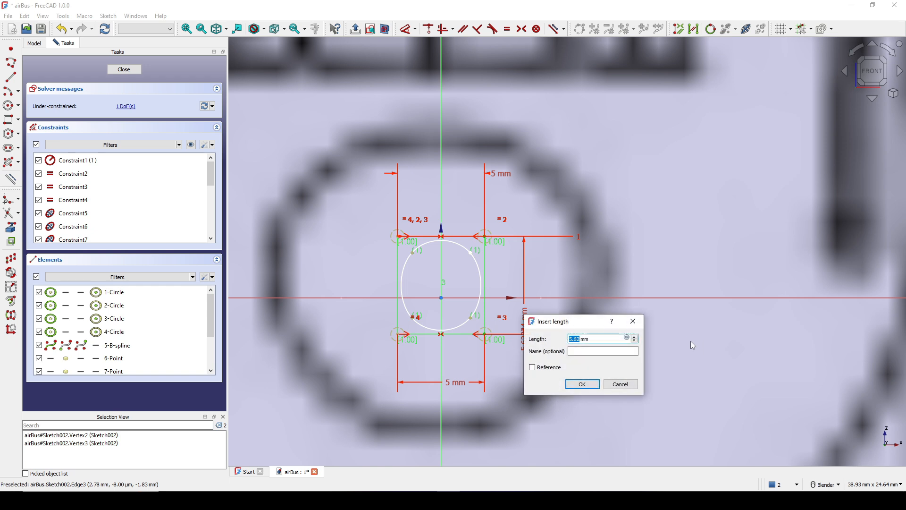
{"action": "left_click", "coordinate": [631, 321]}
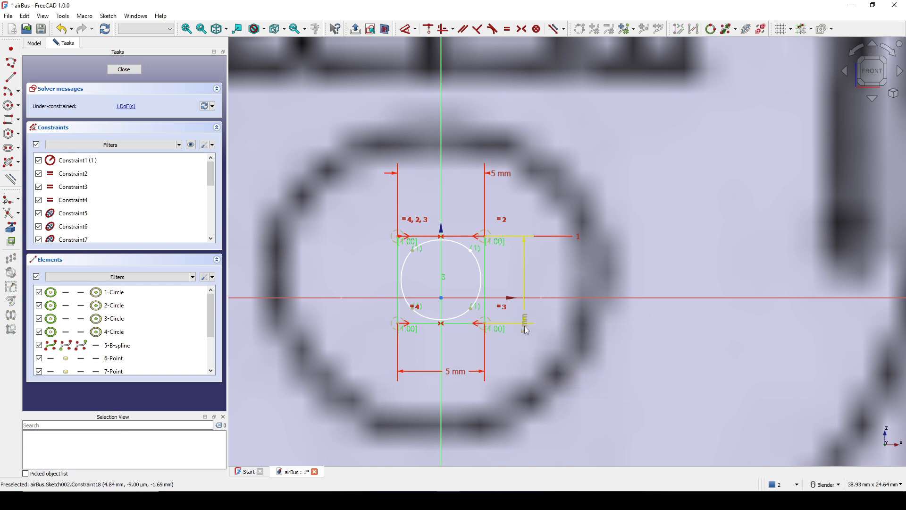
{"action": "left_click_drag", "start_coordinate": [575, 364], "coordinate": [575, 366]}
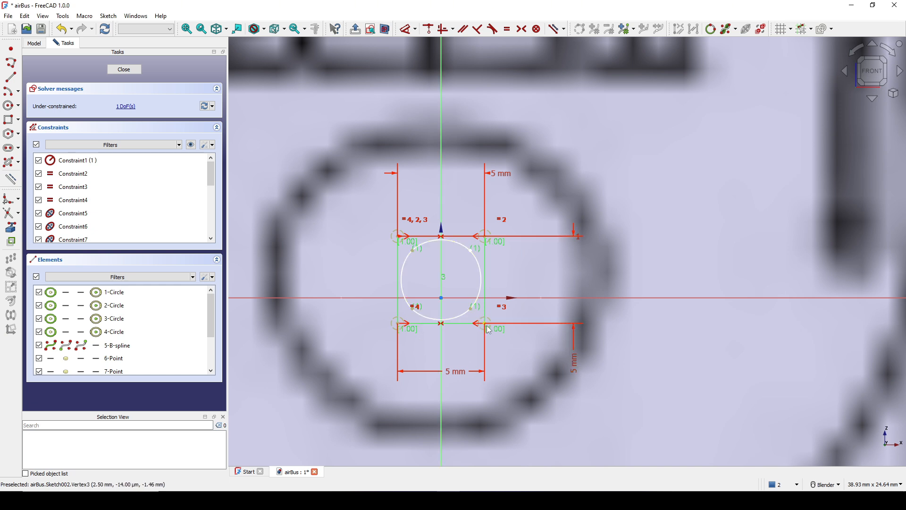
Shift the B-spline down towards the origin and constrain its two right-hand control points symmetric about the horizontal axis.
{"action": "left_click_drag", "start_coordinate": [489, 329], "coordinate": [487, 343]}
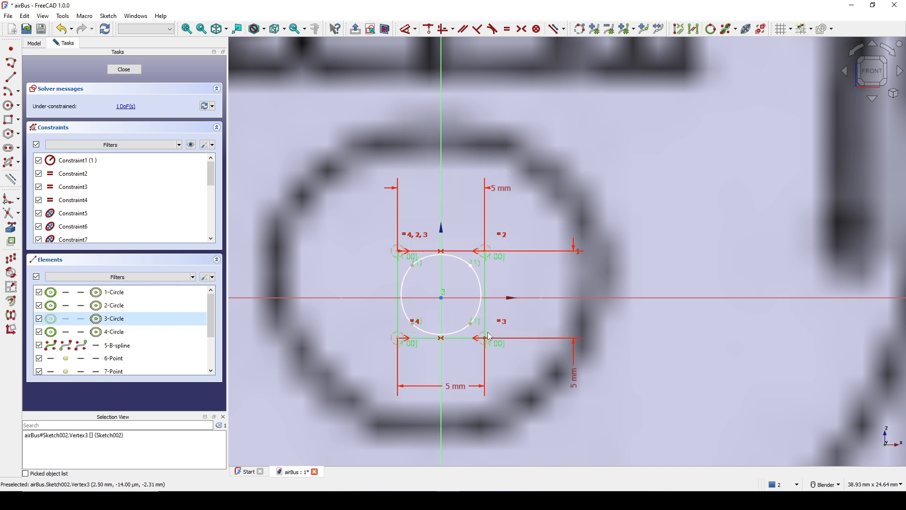
{"action": "left_click", "coordinate": [485, 251]}
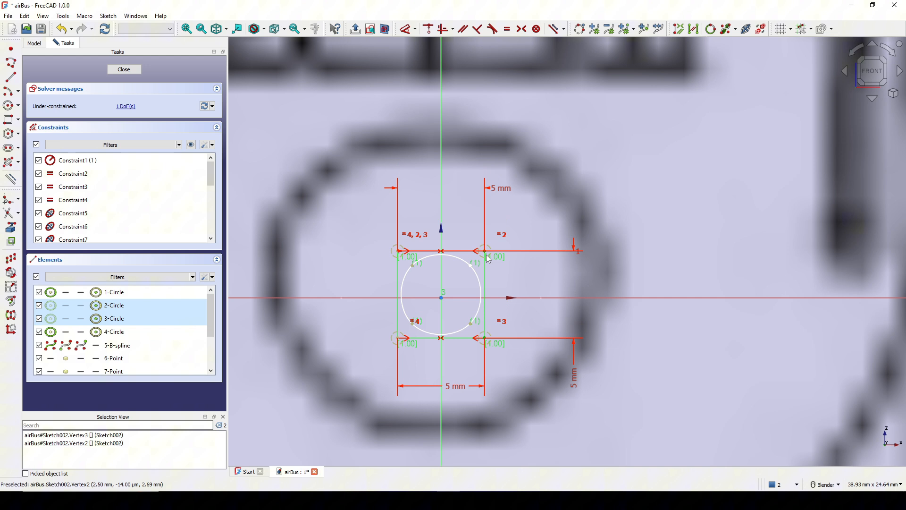
{"action": "left_click", "coordinate": [546, 298]}
{"action": "key", "text": "s"}
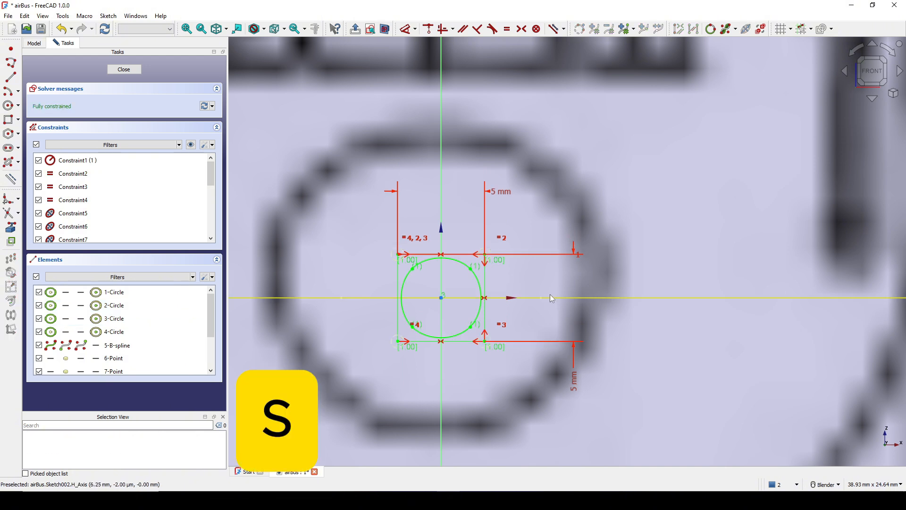
Finish editing the cross-section sketch and view it together with the hull curves in 3D.
{"action": "scroll", "coordinate": [535, 292], "scroll_direction": "down", "scroll_amount": 2}
{"action": "mouse_move", "coordinate": [534, 272]}
{"action": "middle_mouse_down", "text": "shift"}
{"action": "mouse_move", "coordinate": [533, 237]}
{"action": "mouse_move", "coordinate": [518, 242]}
{"action": "mouse_move", "coordinate": [574, 268]}
{"action": "mouse_move", "coordinate": [561, 328]}
{"action": "mouse_move", "coordinate": [566, 322]}
{"action": "middle_mouse_up", "text": "shift"}
{"action": "left_click", "coordinate": [123, 69]}
{"action": "scroll", "coordinate": [549, 335], "scroll_direction": "up", "scroll_amount": 2}
{"action": "left_click", "coordinate": [494, 352]}
{"action": "middle_click_drag", "start_coordinate": [494, 352], "coordinate": [461, 353]}
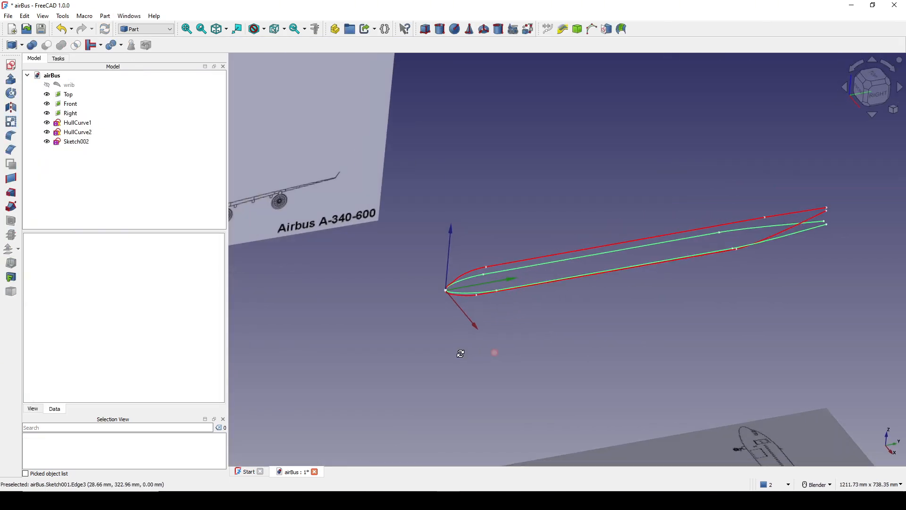
Rename the cross-section sketch Sketch002 as Profile.
{"action": "left_click", "coordinate": [74, 142]}
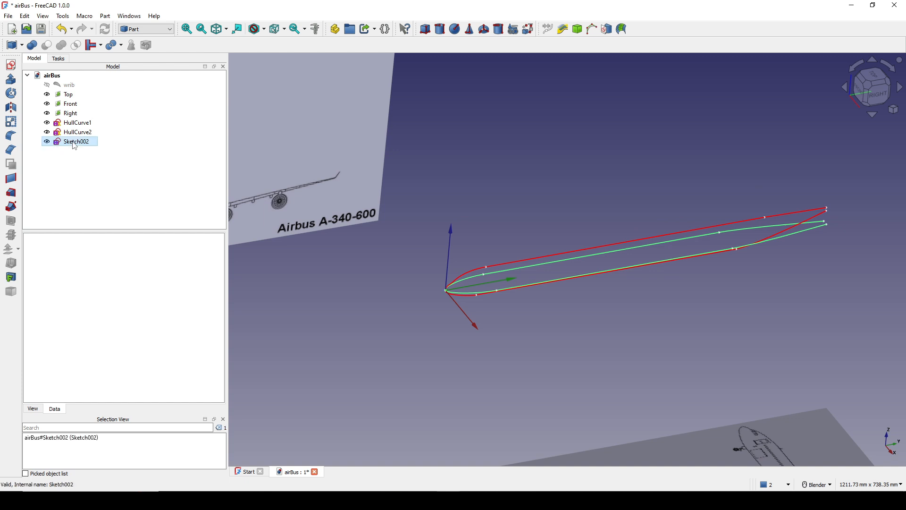
{"action": "right_click", "coordinate": [74, 142]}
{"action": "left_click", "coordinate": [111, 442]}
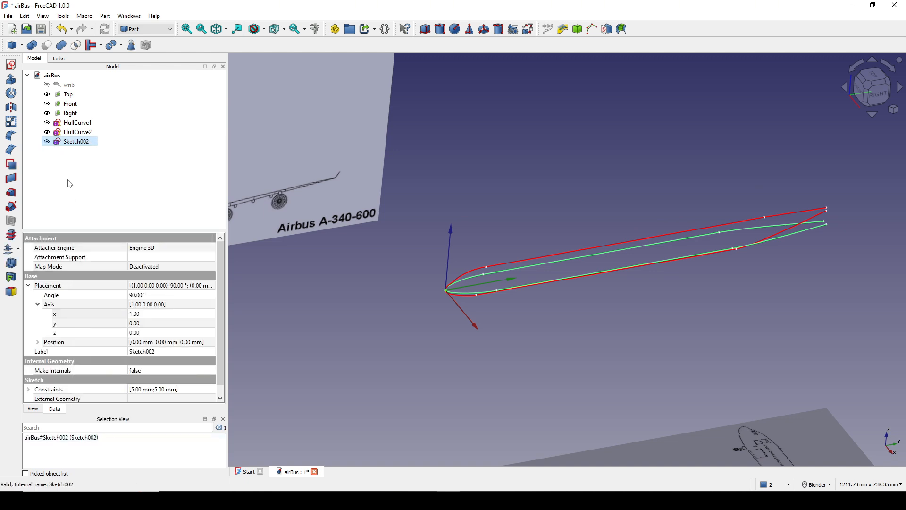
{"action": "right_click", "coordinate": [72, 143]}
{"action": "left_click", "coordinate": [118, 439]}
Switch to the Curved Shapes workbench.
{"action": "scroll", "coordinate": [421, 243], "scroll_direction": "up", "scroll_amount": 2}
{"action": "middle_click_drag", "start_coordinate": [501, 269], "coordinate": [465, 250], "text": "shift"}
{"action": "left_click", "coordinate": [503, 209]}
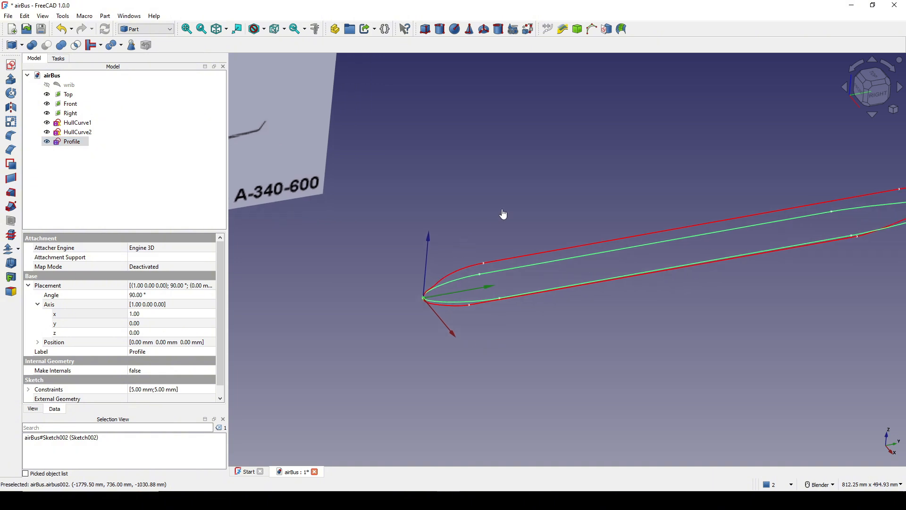
{"action": "scroll", "coordinate": [519, 241], "scroll_direction": "down", "scroll_amount": 2}
{"action": "middle_click_drag", "start_coordinate": [528, 253], "coordinate": [529, 271], "text": "shift"}
{"action": "left_click", "coordinate": [581, 333]}
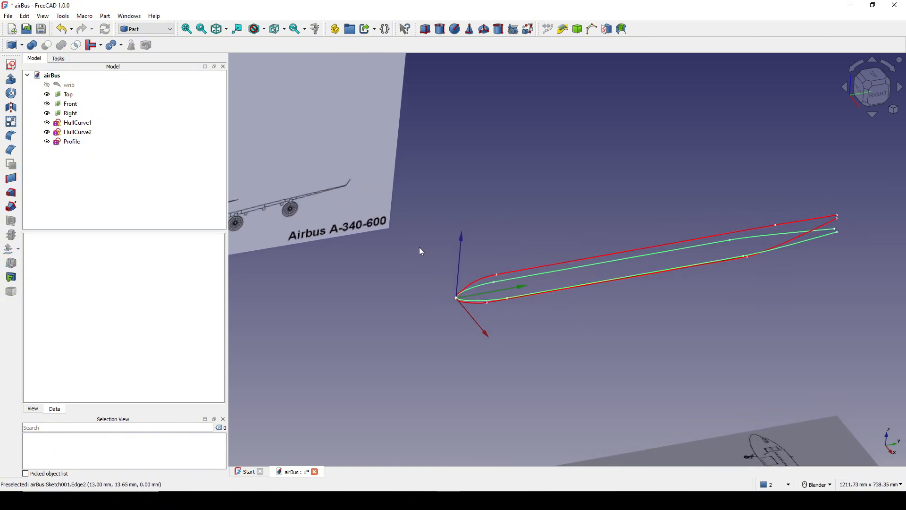
{"action": "left_click", "coordinate": [155, 29]}
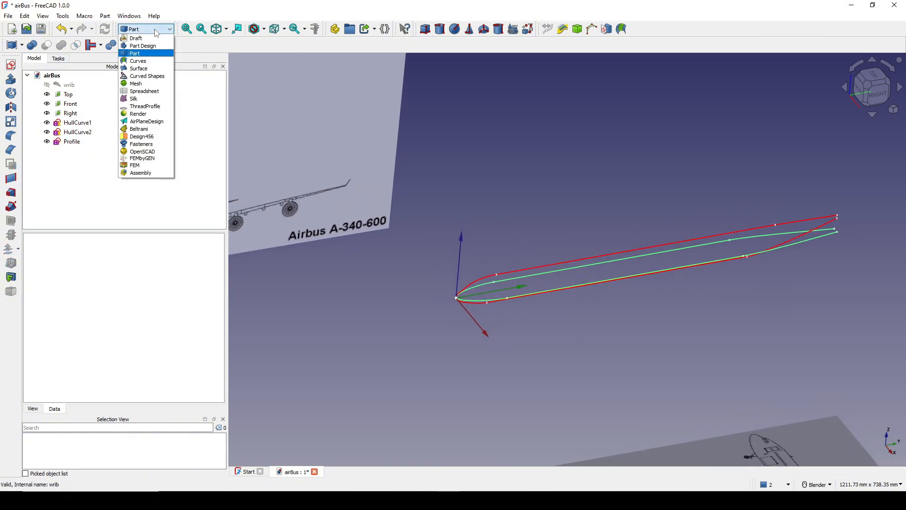
{"action": "left_click", "coordinate": [144, 76]}
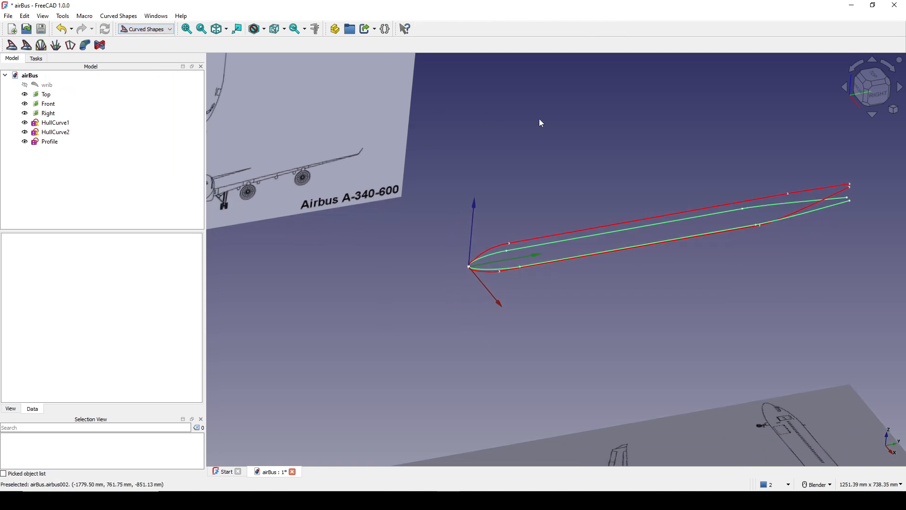
Create a Curved Array from the Profile sketch with HullCurve2 and HullCurve1 as its hull curves.
{"action": "middle_click_drag", "start_coordinate": [539, 119], "coordinate": [649, 267], "text": "shift"}
{"action": "left_click", "coordinate": [50, 142]}
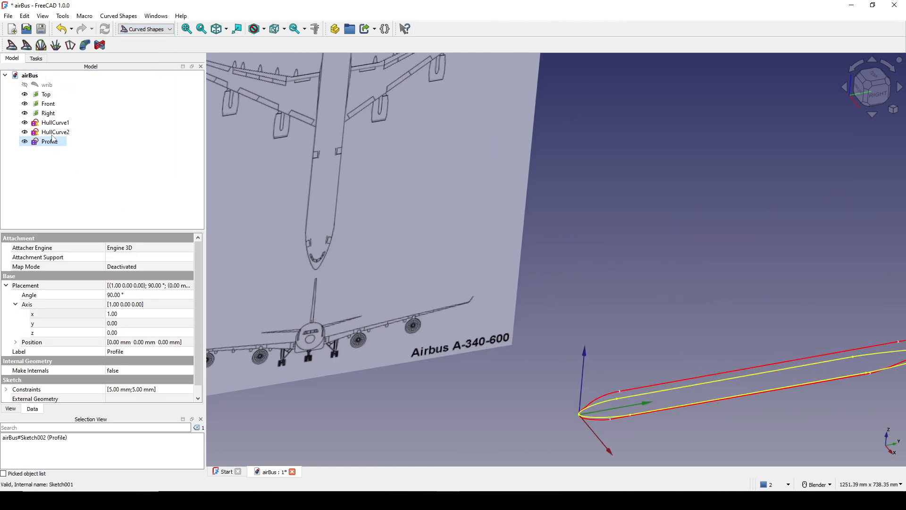
{"action": "left_click", "coordinate": [55, 132], "text": "ctrl"}
{"action": "left_click", "coordinate": [54, 123], "text": "ctrl"}
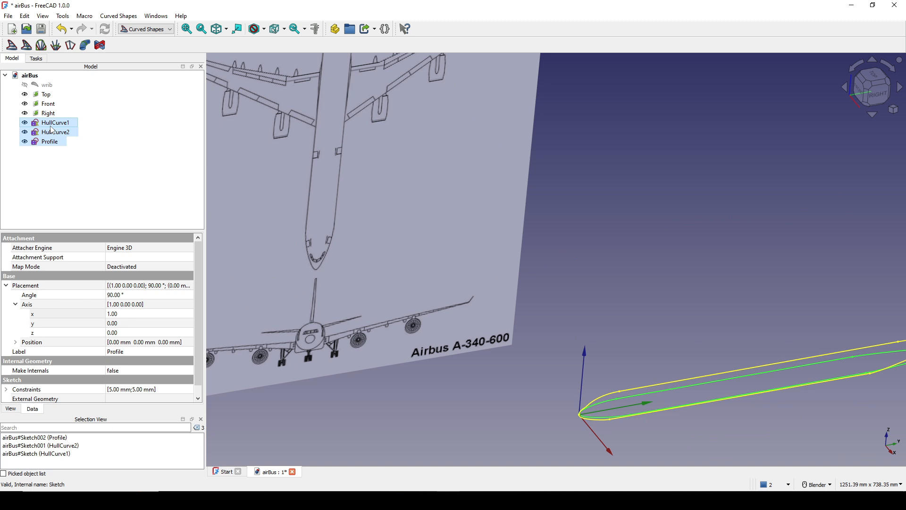
{"action": "left_click", "coordinate": [11, 45]}
{"action": "scroll", "coordinate": [580, 252], "scroll_direction": "down", "scroll_amount": 5}
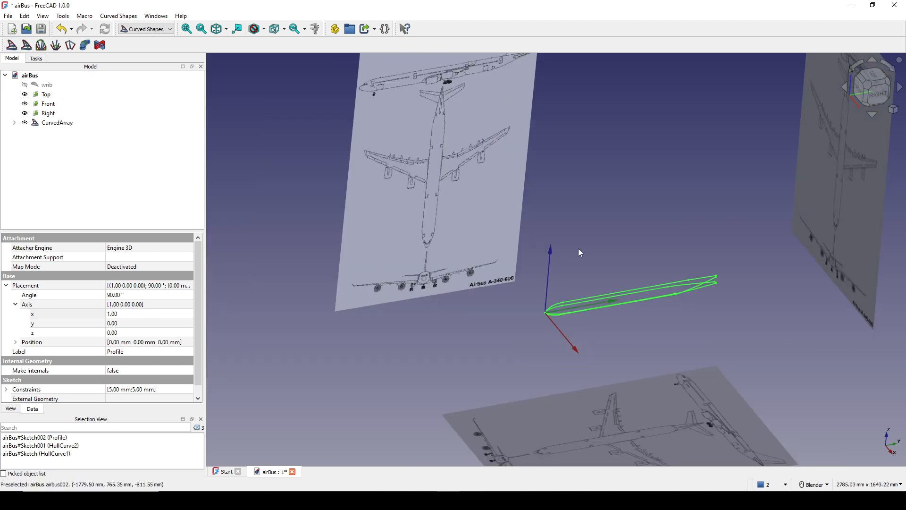
Set the curved array's Solid property to true.
{"action": "left_click", "coordinate": [59, 124]}
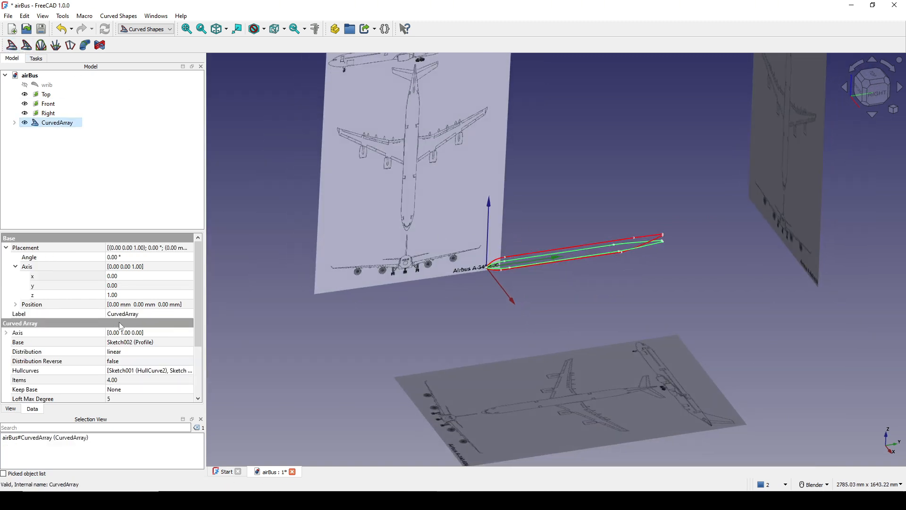
{"action": "scroll", "coordinate": [113, 331], "scroll_direction": "down", "scroll_amount": 3}
{"action": "left_click", "coordinate": [65, 370]}
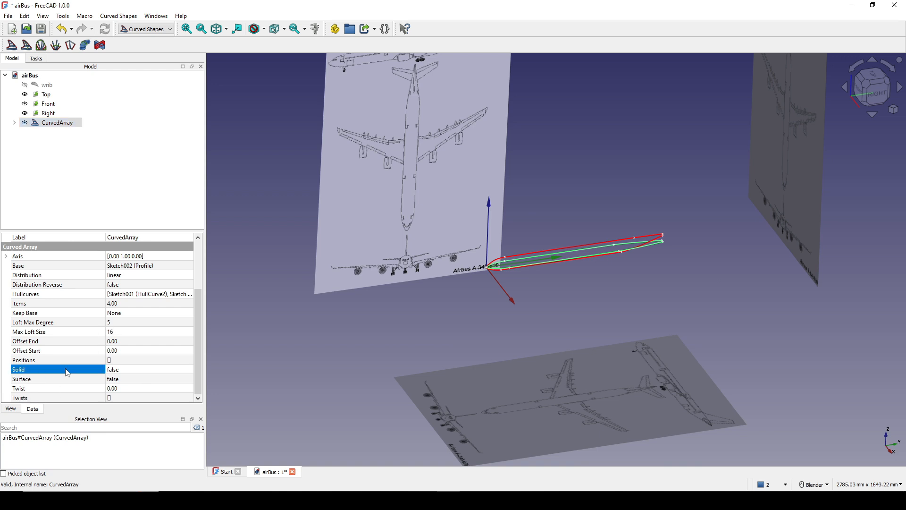
{"action": "left_click", "coordinate": [135, 369]}
{"action": "left_click", "coordinate": [135, 370]}
{"action": "left_click", "coordinate": [130, 385]}
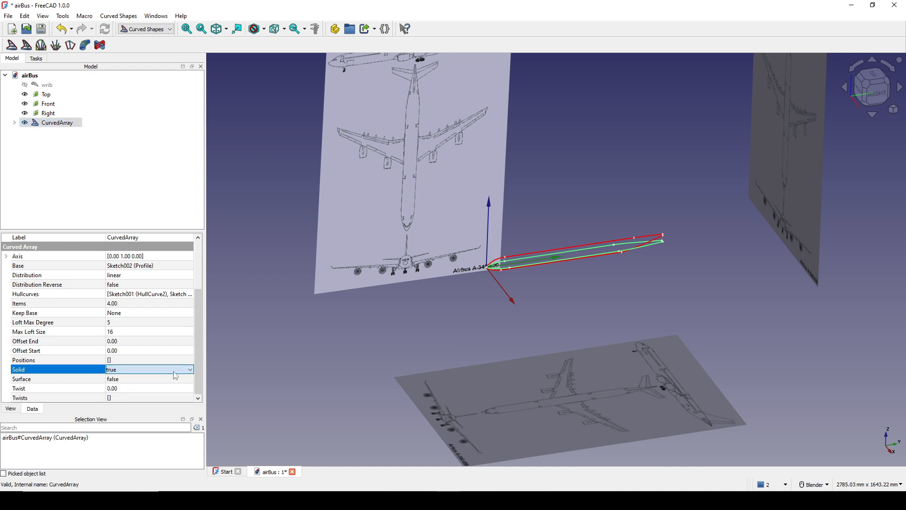
{"action": "left_click", "coordinate": [381, 338]}
Set the curved array's Items property to 20.
{"action": "scroll", "coordinate": [612, 268], "scroll_direction": "up", "scroll_amount": 5}
{"action": "middle_click_drag", "start_coordinate": [551, 308], "coordinate": [566, 284]}
{"action": "scroll", "coordinate": [566, 305], "scroll_direction": "up", "scroll_amount": 1}
{"action": "left_click", "coordinate": [54, 124]}
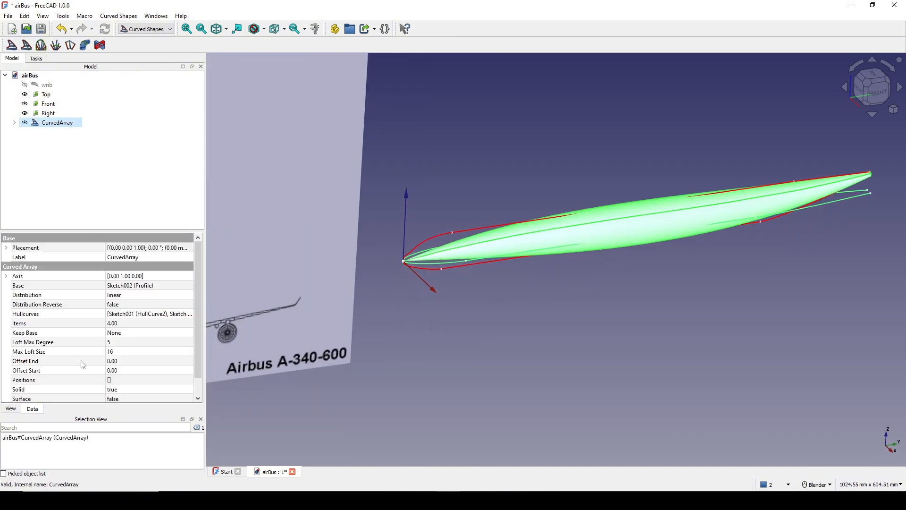
{"action": "left_click", "coordinate": [34, 326]}
{"action": "left_click", "coordinate": [125, 324]}
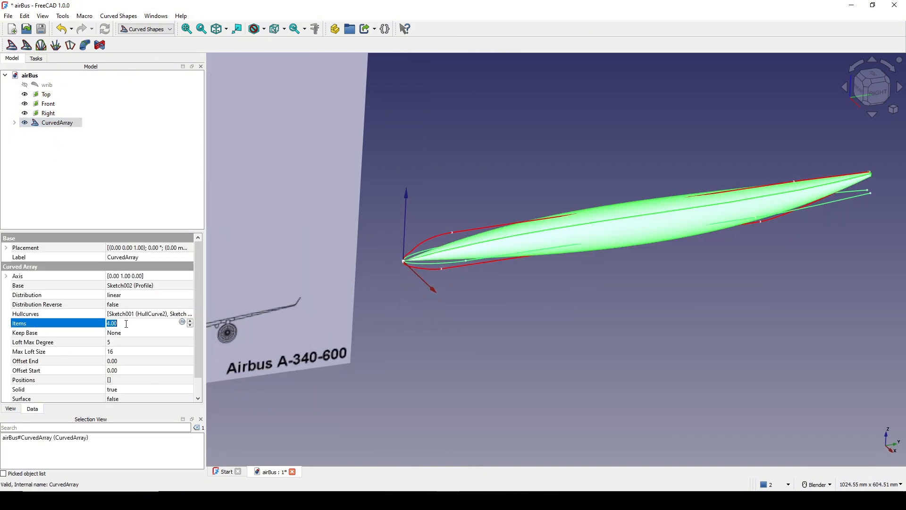
{"action": "type", "text": "20"}
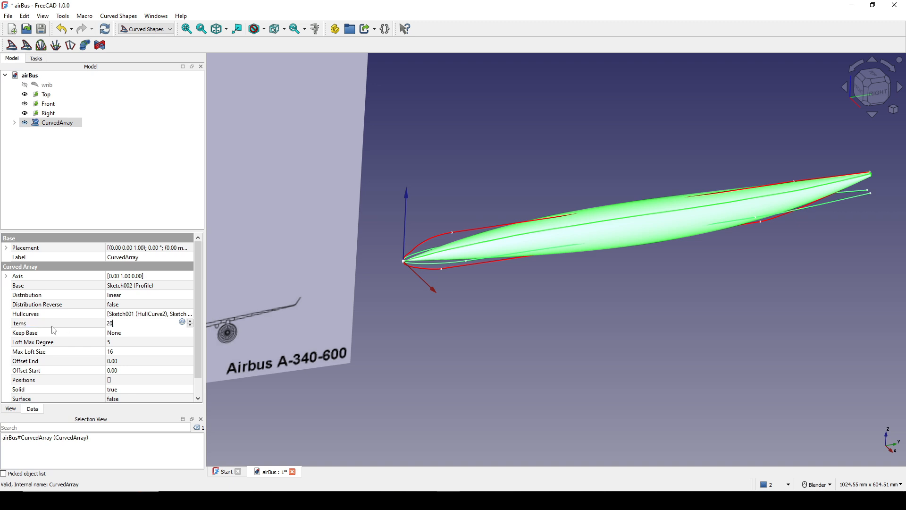
{"action": "key", "text": "Return"}
Inspect the fuselage nose against the hull curves and set the curved array's Items to 30.
{"action": "middle_click_drag", "start_coordinate": [465, 293], "coordinate": [475, 270]}
{"action": "scroll", "coordinate": [454, 207], "scroll_direction": "up", "scroll_amount": 1}
{"action": "scroll", "coordinate": [454, 207], "scroll_direction": "up", "scroll_amount": 3}
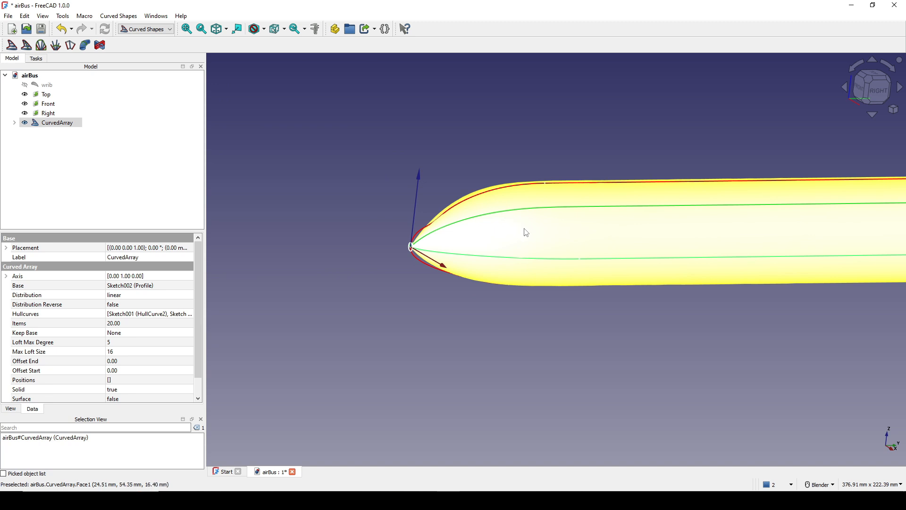
{"action": "scroll", "coordinate": [526, 233], "scroll_direction": "down", "scroll_amount": 3}
{"action": "middle_click_drag", "start_coordinate": [402, 225], "coordinate": [423, 231]}
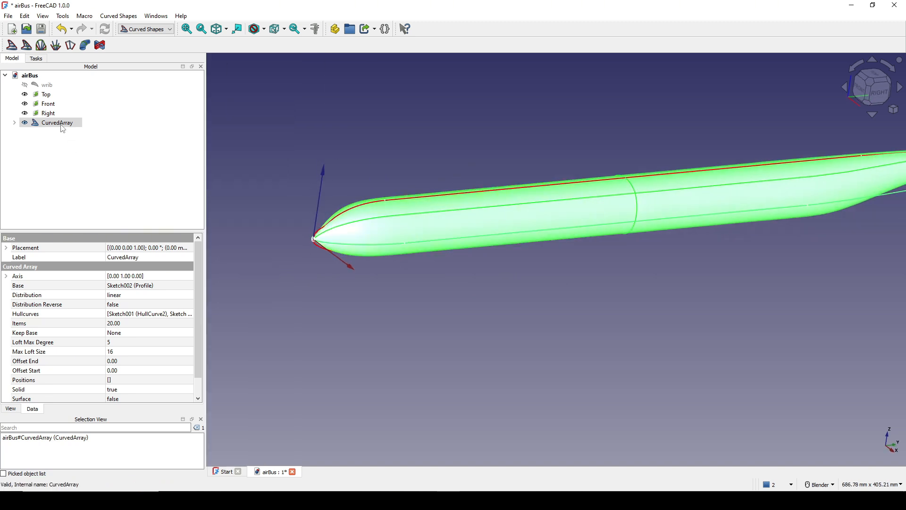
{"action": "left_click", "coordinate": [126, 323]}
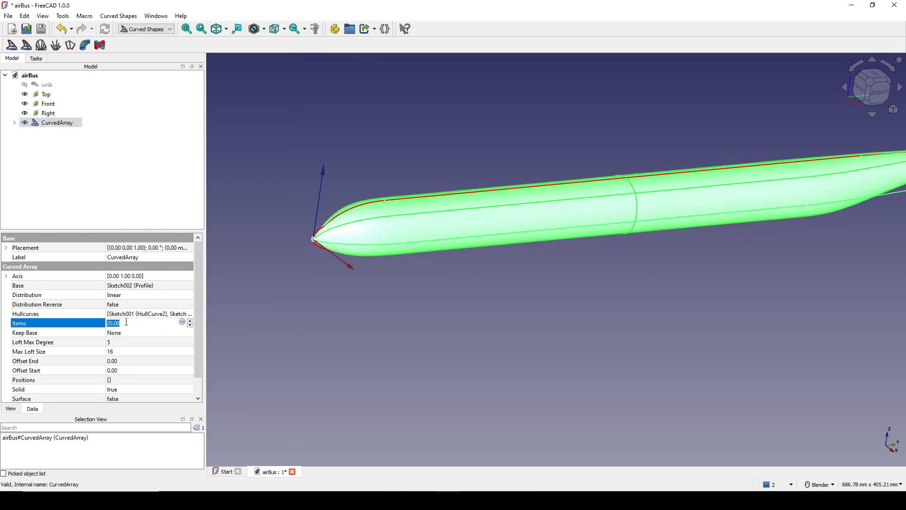
{"action": "type", "text": "30"}
{"action": "key", "text": "Return"}
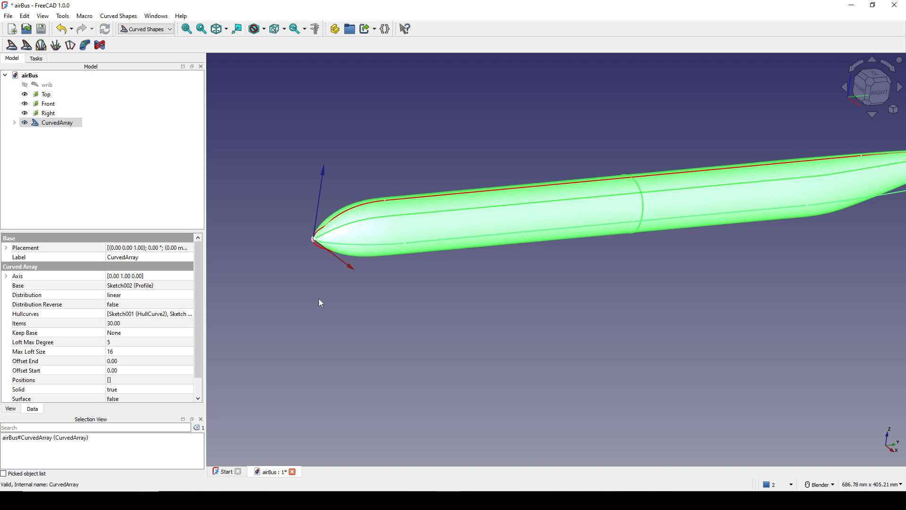
{"action": "middle_click_drag", "start_coordinate": [319, 301], "coordinate": [369, 280]}
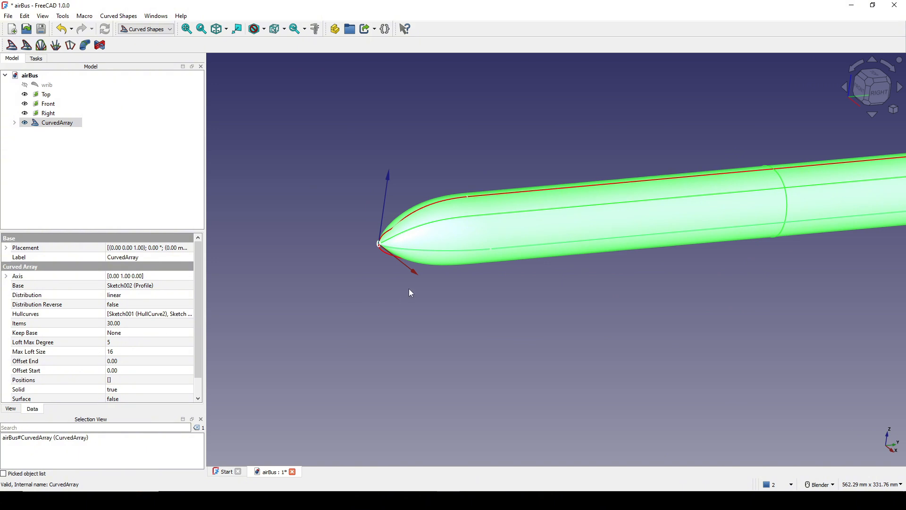
Set the curved array's Solid property to false.
{"action": "left_click", "coordinate": [52, 297]}
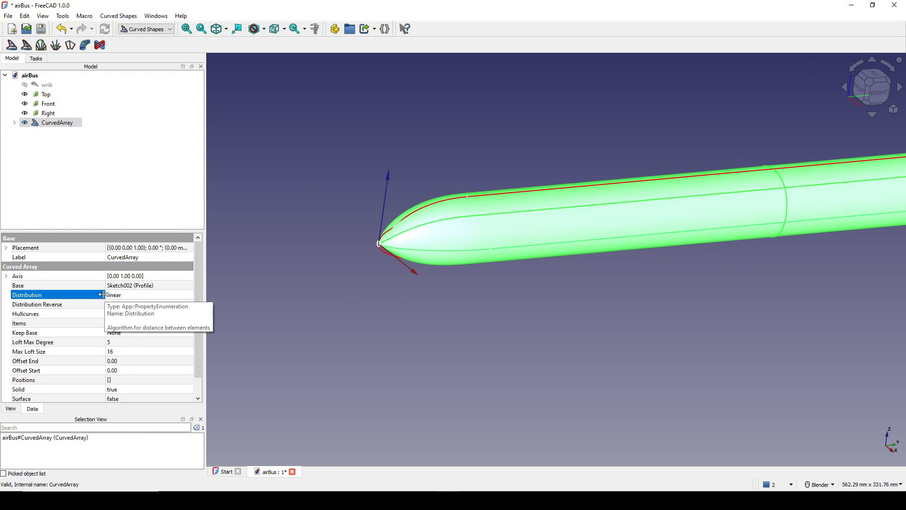
{"action": "left_click", "coordinate": [41, 389]}
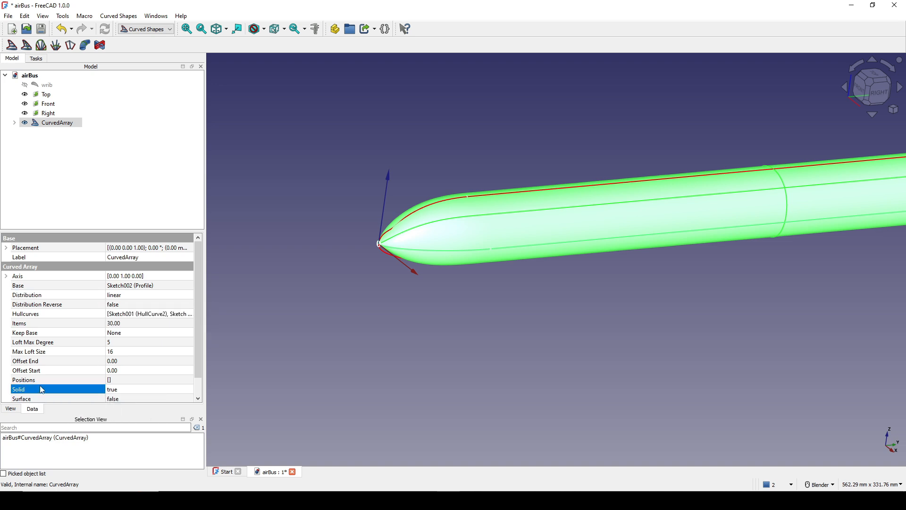
{"action": "left_click", "coordinate": [123, 390]}
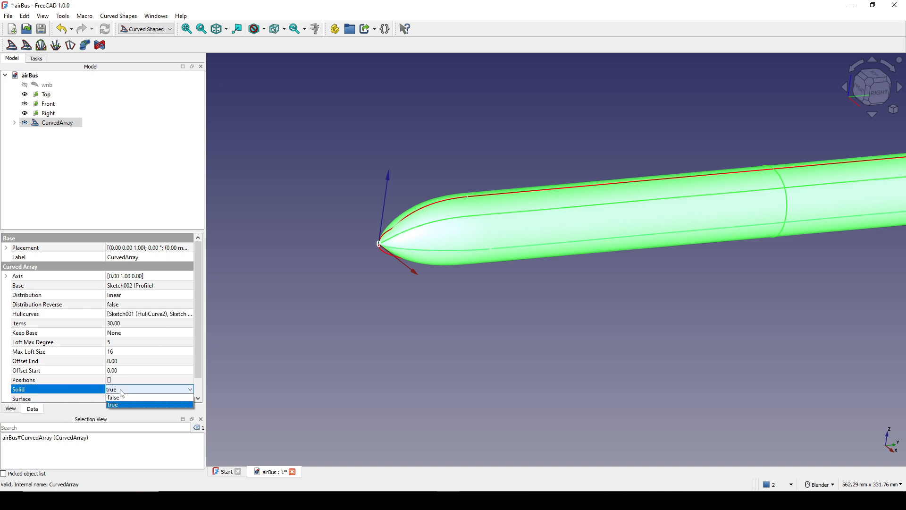
{"action": "left_click", "coordinate": [133, 399]}
Examine the spacing of the curved array's ribs along the fuselage and how they follow the hull curves at the nose.
{"action": "scroll", "coordinate": [427, 279], "scroll_direction": "down", "scroll_amount": 4}
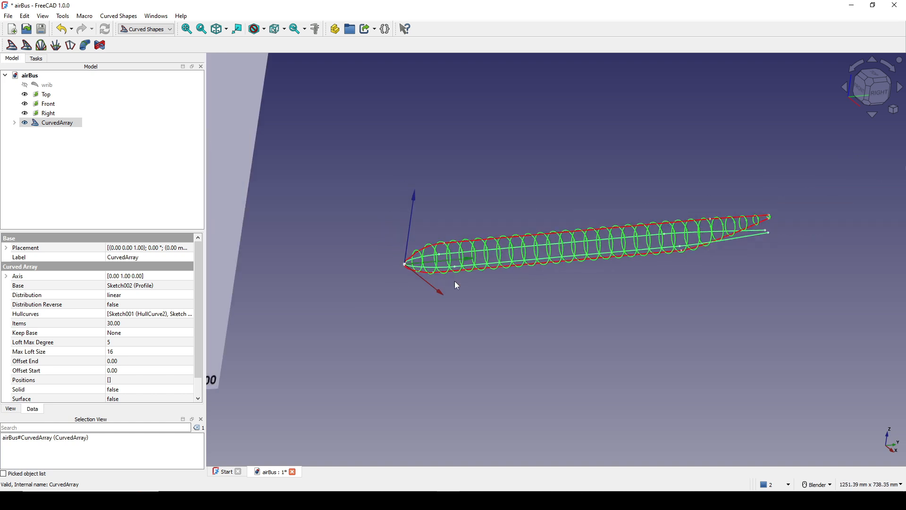
{"action": "middle_click_drag", "start_coordinate": [441, 271], "coordinate": [409, 305], "text": "shift"}
{"action": "scroll", "coordinate": [418, 303], "scroll_direction": "up", "scroll_amount": 2}
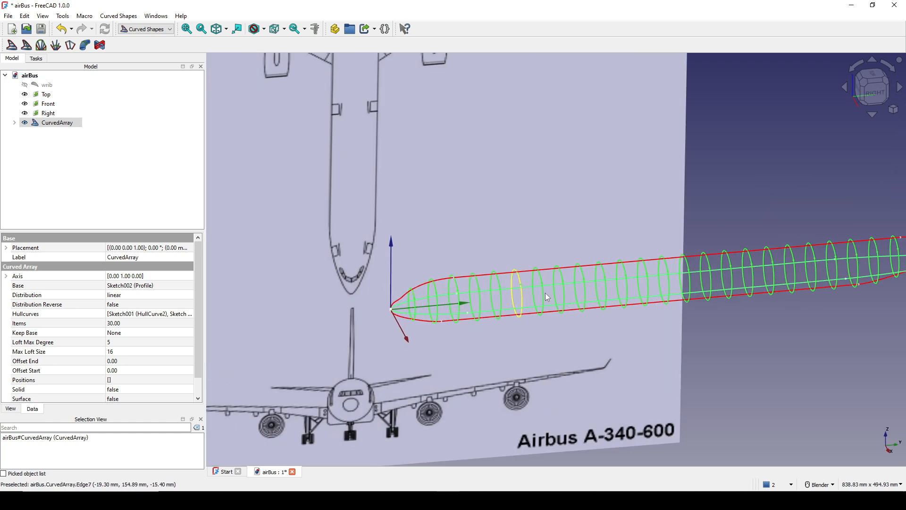
{"action": "middle_click_drag", "start_coordinate": [633, 279], "coordinate": [561, 279], "text": "shift"}
{"action": "middle_click_drag", "start_coordinate": [556, 279], "coordinate": [610, 280]}
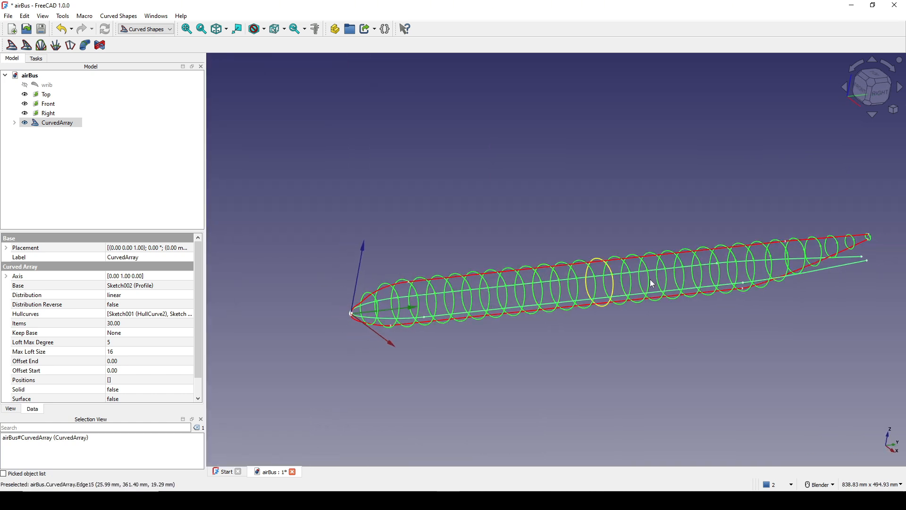
{"action": "middle_click_drag", "start_coordinate": [497, 295], "coordinate": [627, 277], "text": "shift"}
{"action": "scroll", "coordinate": [559, 300], "scroll_direction": "up", "scroll_amount": 2}
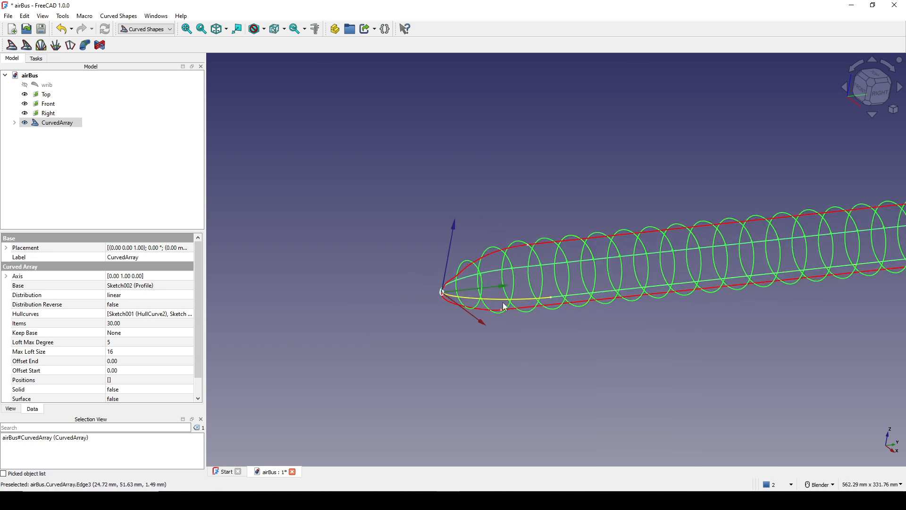
{"action": "scroll", "coordinate": [506, 303], "scroll_direction": "up", "scroll_amount": 4}
{"action": "middle_click_drag", "start_coordinate": [405, 287], "coordinate": [494, 298], "text": "shift"}
{"action": "middle_click_drag", "start_coordinate": [493, 299], "coordinate": [447, 288]}
{"action": "middle_click_drag", "start_coordinate": [448, 288], "coordinate": [524, 282], "text": "shift"}
{"action": "scroll", "coordinate": [524, 282], "scroll_direction": "up", "scroll_amount": 1}
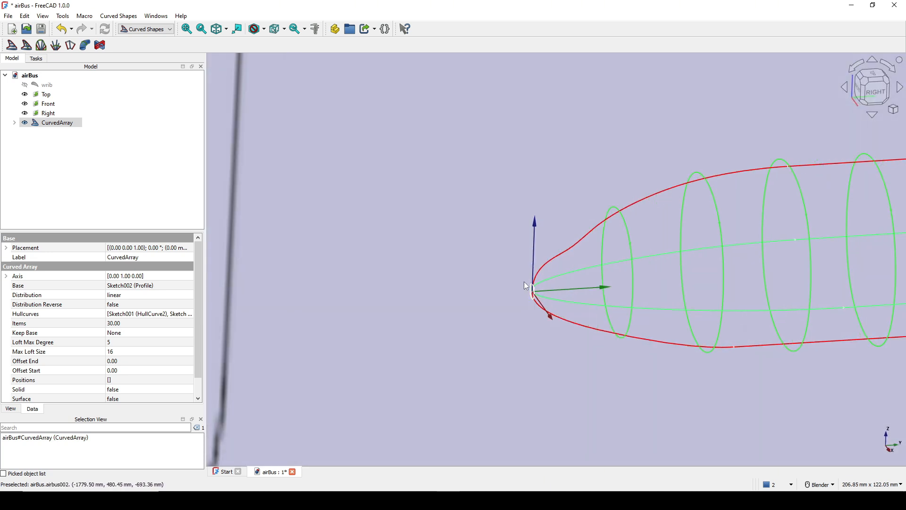
{"action": "middle_click_drag", "start_coordinate": [589, 287], "coordinate": [479, 256], "text": "shift"}
{"action": "scroll", "coordinate": [469, 250], "scroll_direction": "down", "scroll_amount": 3}
{"action": "scroll", "coordinate": [469, 250], "scroll_direction": "down", "scroll_amount": 1}
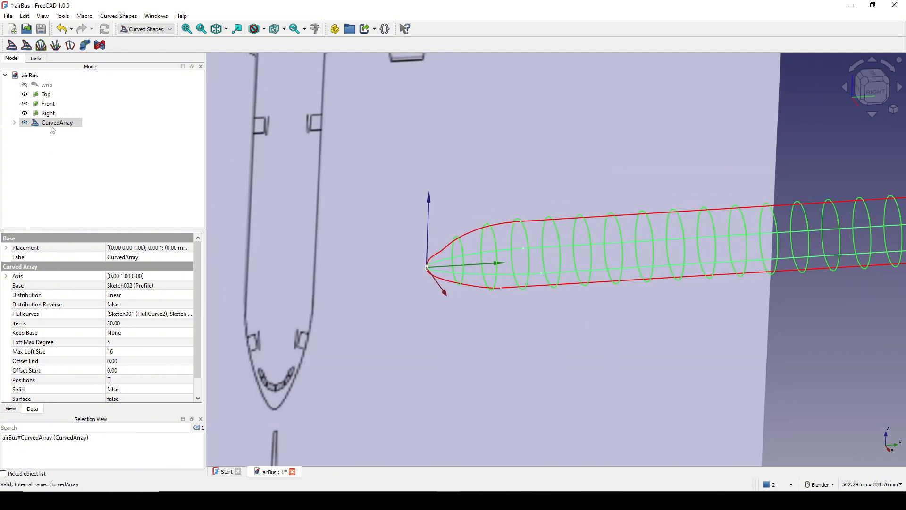
Set the curved array's Distribution to parabolic.
{"action": "left_click", "coordinate": [130, 296]}
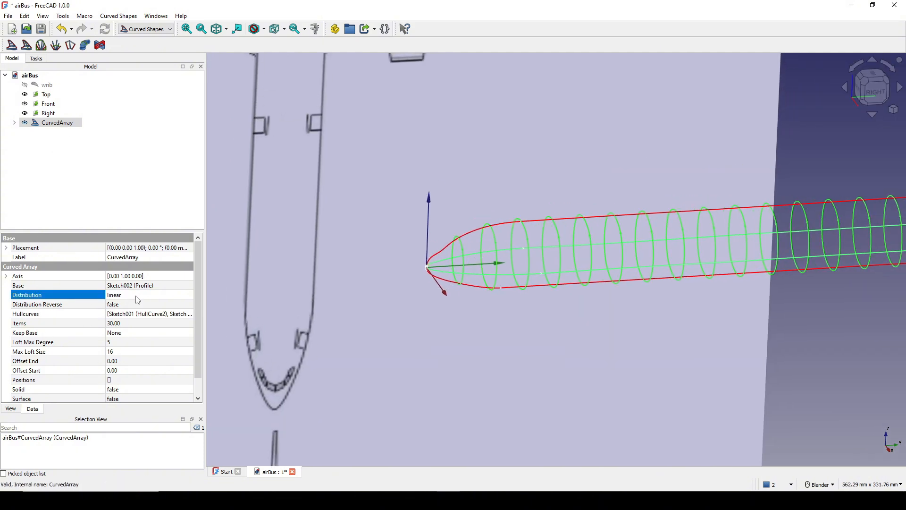
{"action": "left_click", "coordinate": [132, 298]}
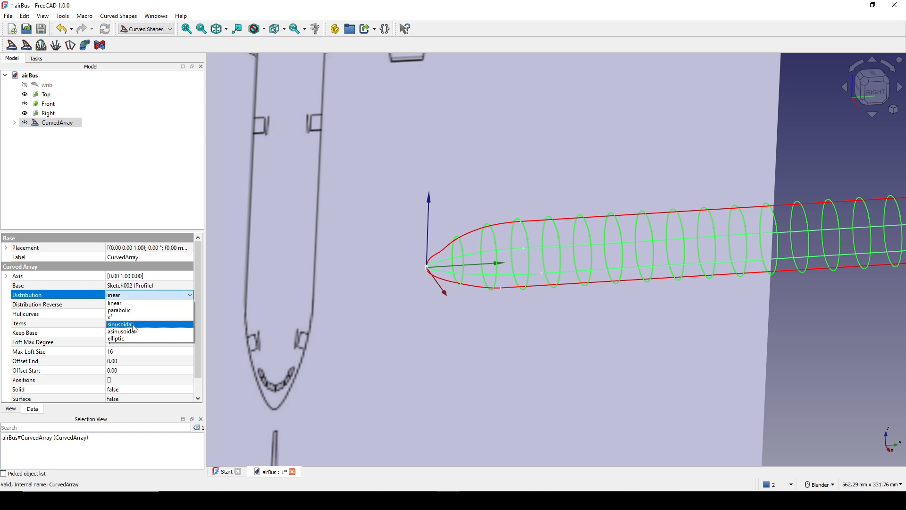
{"action": "left_click", "coordinate": [132, 311]}
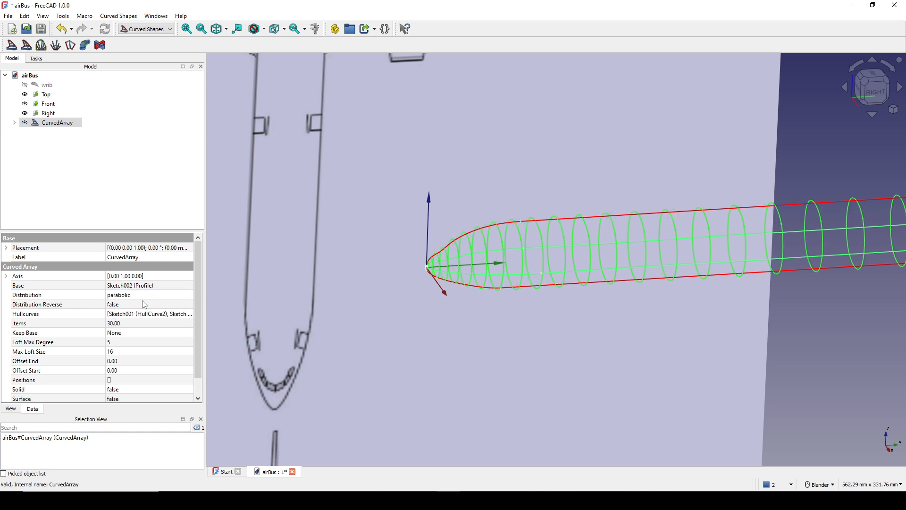
Examine how closely the parabolically distributed ribs follow the hull curves at the nose tip.
{"action": "scroll", "coordinate": [582, 270], "scroll_direction": "down", "scroll_amount": 4}
{"action": "scroll", "coordinate": [561, 273], "scroll_direction": "up", "scroll_amount": 10}
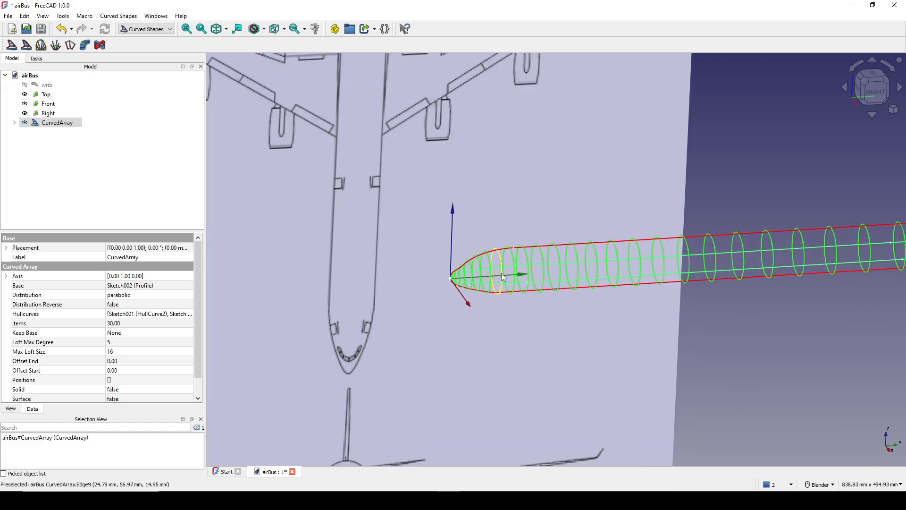
{"action": "scroll", "coordinate": [418, 282], "scroll_direction": "up", "scroll_amount": 2}
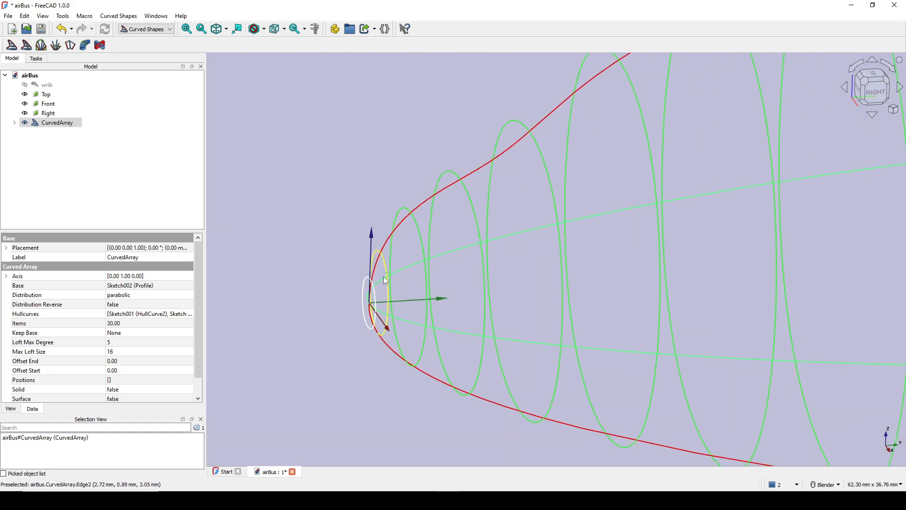
{"action": "scroll", "coordinate": [482, 200], "scroll_direction": "up", "scroll_amount": 3}
{"action": "scroll", "coordinate": [482, 199], "scroll_direction": "down", "scroll_amount": 5}
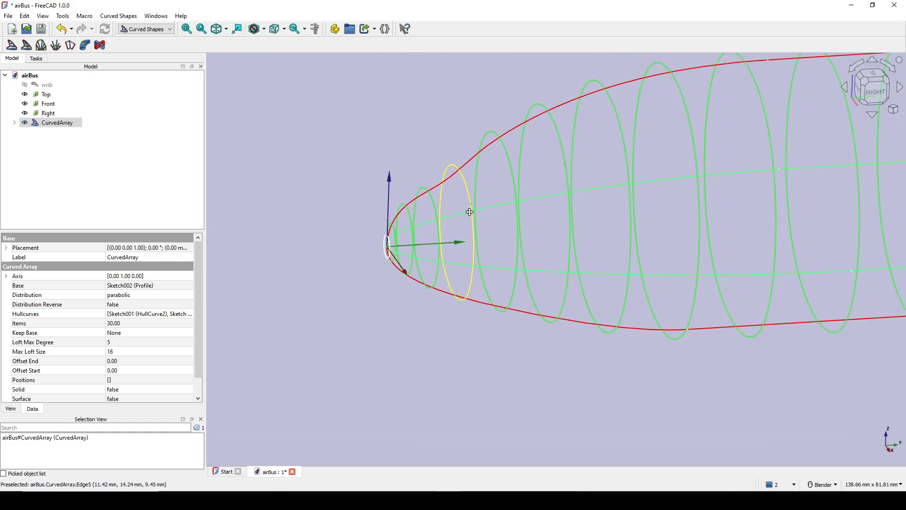
{"action": "scroll", "coordinate": [463, 217], "scroll_direction": "up", "scroll_amount": 3}
{"action": "scroll", "coordinate": [477, 211], "scroll_direction": "down", "scroll_amount": 5}
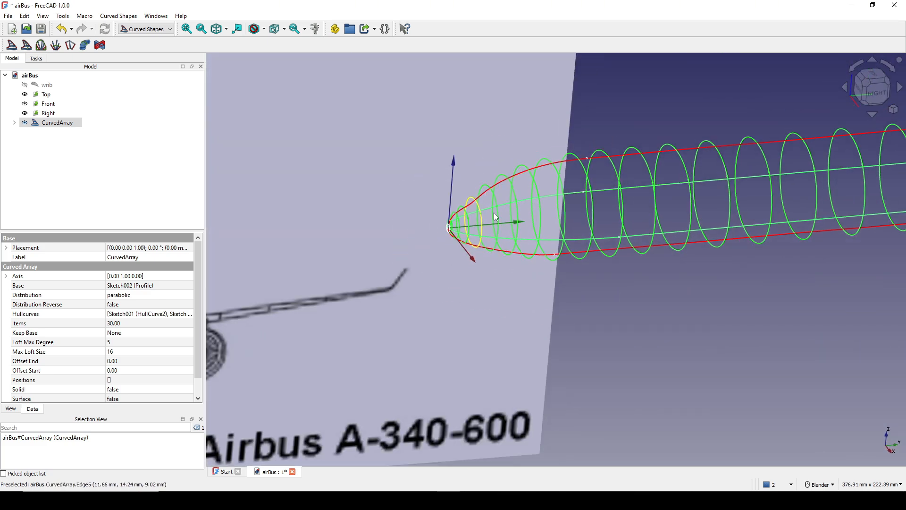
{"action": "middle_click_drag", "start_coordinate": [499, 226], "coordinate": [556, 235], "text": "shift"}
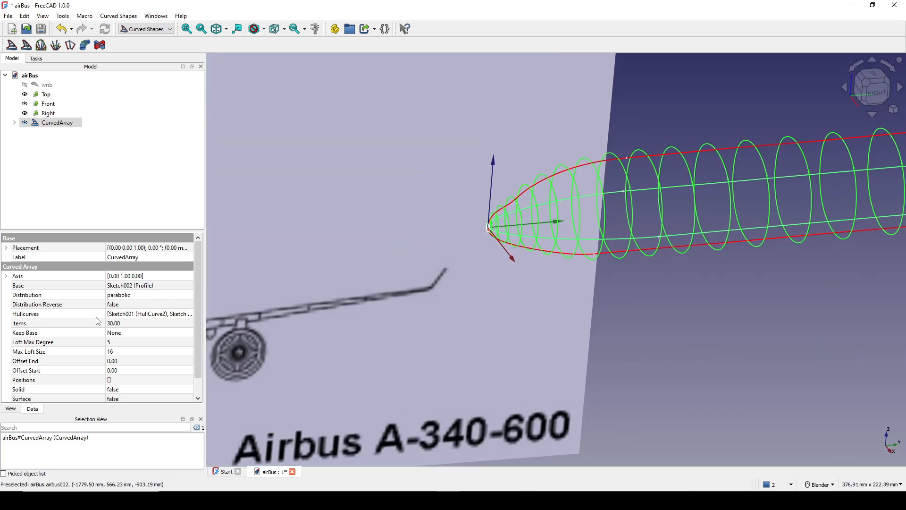
Set the curved array's Solid property back to true.
{"action": "left_click", "coordinate": [70, 379]}
{"action": "scroll", "coordinate": [56, 372], "scroll_direction": "down", "scroll_amount": 1}
{"action": "left_click", "coordinate": [41, 371]}
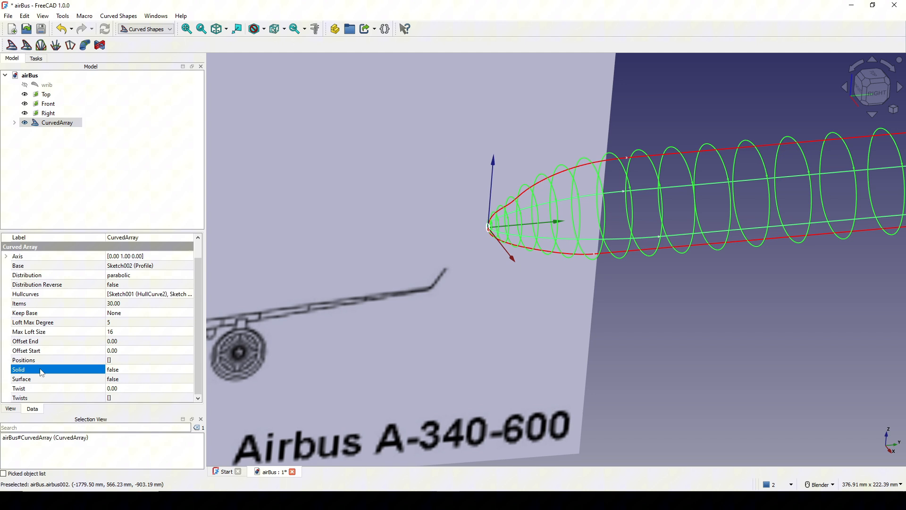
{"action": "left_click", "coordinate": [156, 367]}
{"action": "left_click", "coordinate": [151, 368]}
{"action": "left_click", "coordinate": [123, 383]}
{"action": "left_click", "coordinate": [65, 380]}
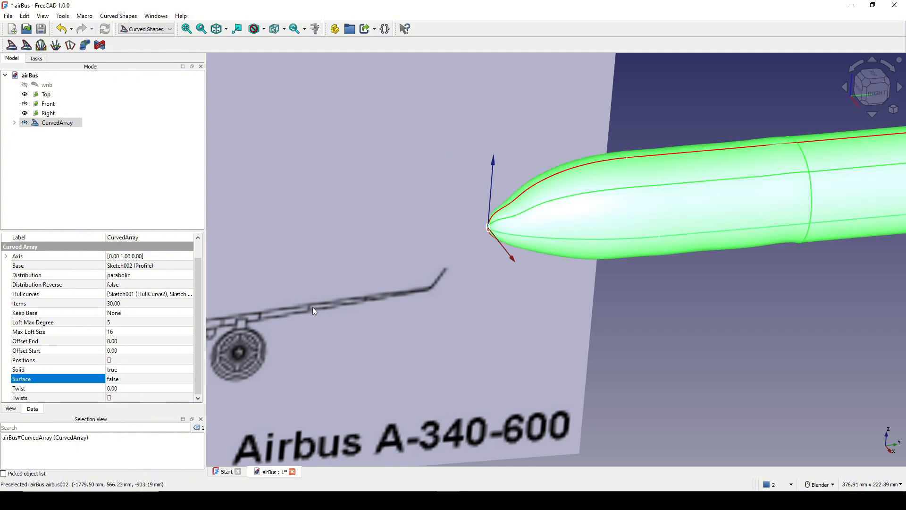
Inspect the shape of the solid fuselage and its nose against the hull curves.
{"action": "scroll", "coordinate": [486, 283], "scroll_direction": "down", "scroll_amount": 4}
{"action": "middle_click_drag", "start_coordinate": [531, 279], "coordinate": [334, 287], "text": "shift"}
{"action": "middle_click_drag", "start_coordinate": [417, 270], "coordinate": [441, 302], "text": "shift"}
{"action": "scroll", "coordinate": [545, 293], "scroll_direction": "down", "scroll_amount": 3}
{"action": "scroll", "coordinate": [553, 298], "scroll_direction": "up", "scroll_amount": 1}
{"action": "scroll", "coordinate": [441, 302], "scroll_direction": "up", "scroll_amount": 5}
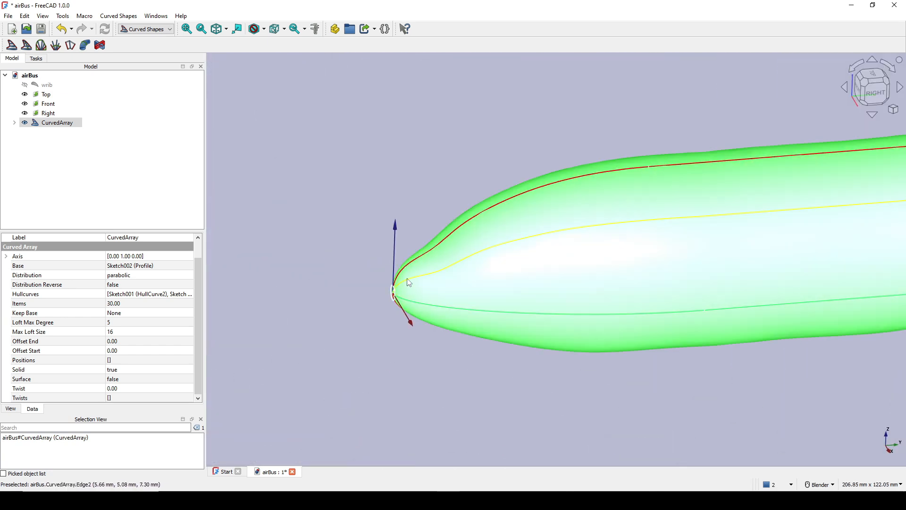
{"action": "scroll", "coordinate": [448, 278], "scroll_direction": "down", "scroll_amount": 4}
{"action": "middle_click_drag", "start_coordinate": [477, 276], "coordinate": [581, 281], "text": "shift"}
Deselect the curved array and examine the seam between the nose section and the straight fuselage body.
{"action": "left_click", "coordinate": [585, 354]}
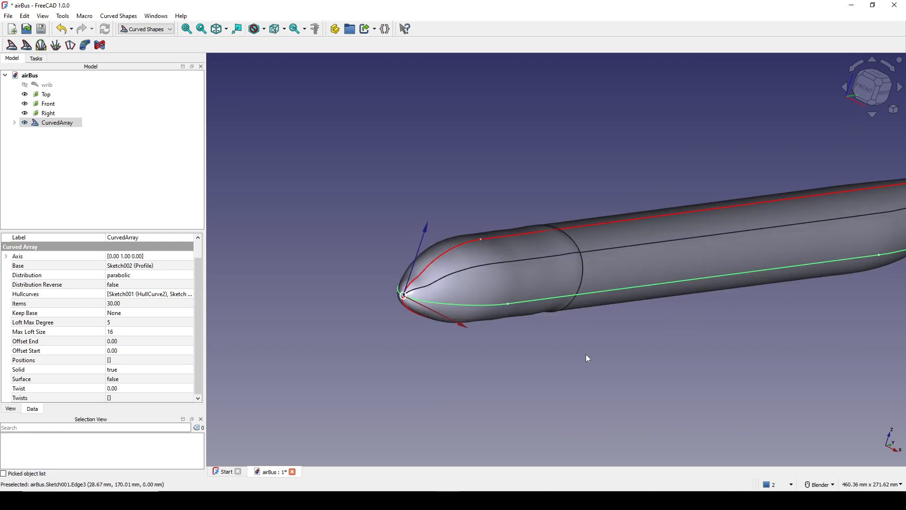
{"action": "middle_click_drag", "start_coordinate": [587, 357], "coordinate": [557, 391]}
{"action": "scroll", "coordinate": [597, 344], "scroll_direction": "up", "scroll_amount": 3}
{"action": "scroll", "coordinate": [550, 302], "scroll_direction": "up", "scroll_amount": 3}
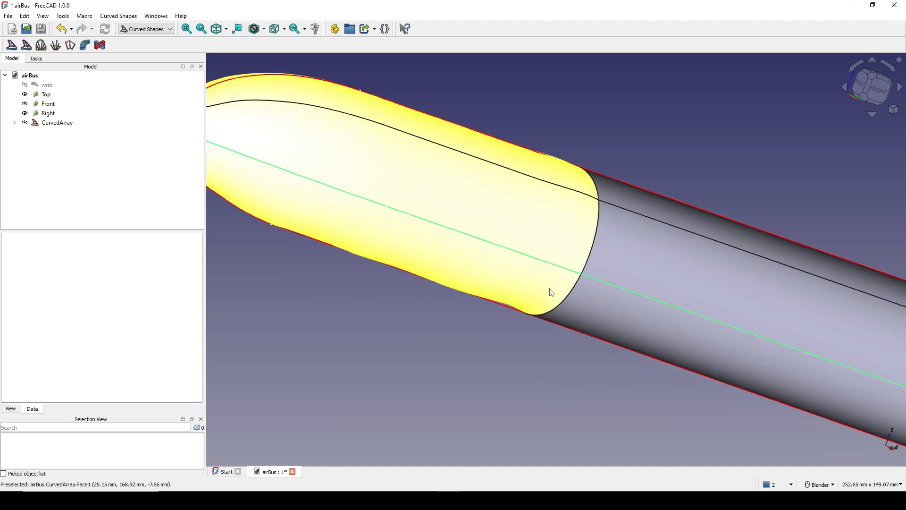
{"action": "scroll", "coordinate": [550, 299], "scroll_direction": "down", "scroll_amount": 4}
{"action": "middle_click_drag", "start_coordinate": [551, 299], "coordinate": [26, 208]}
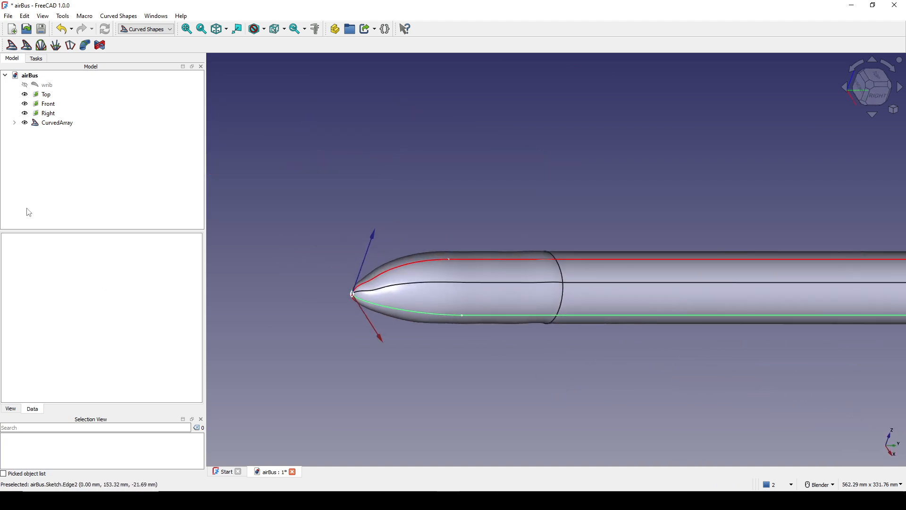
Set the CurvedArray fuselage's Loft Max Degree to 2.
{"action": "left_click", "coordinate": [53, 124]}
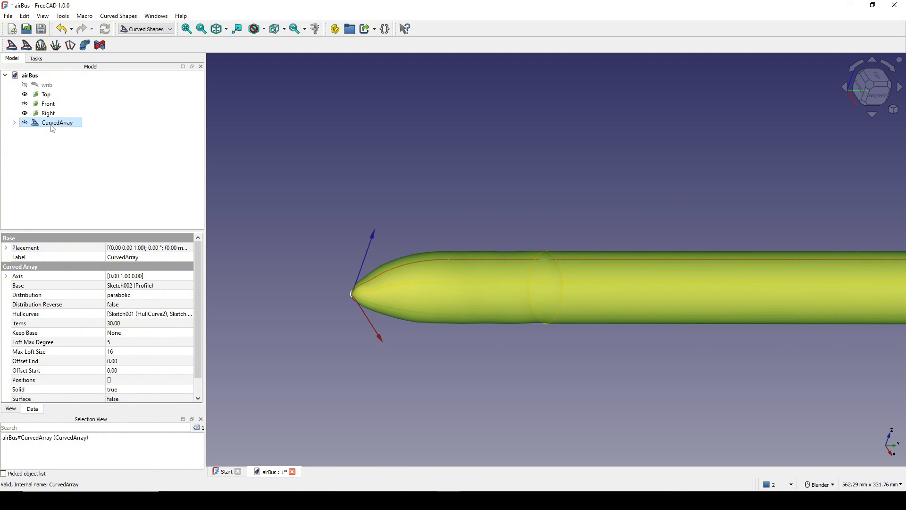
{"action": "left_click", "coordinate": [41, 381]}
{"action": "scroll", "coordinate": [67, 388], "scroll_direction": "down", "scroll_amount": 1}
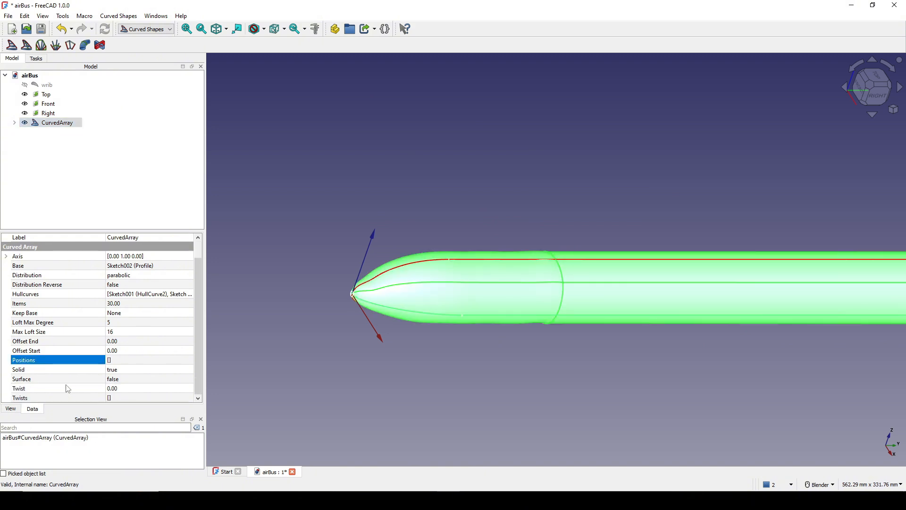
{"action": "left_click", "coordinate": [40, 370]}
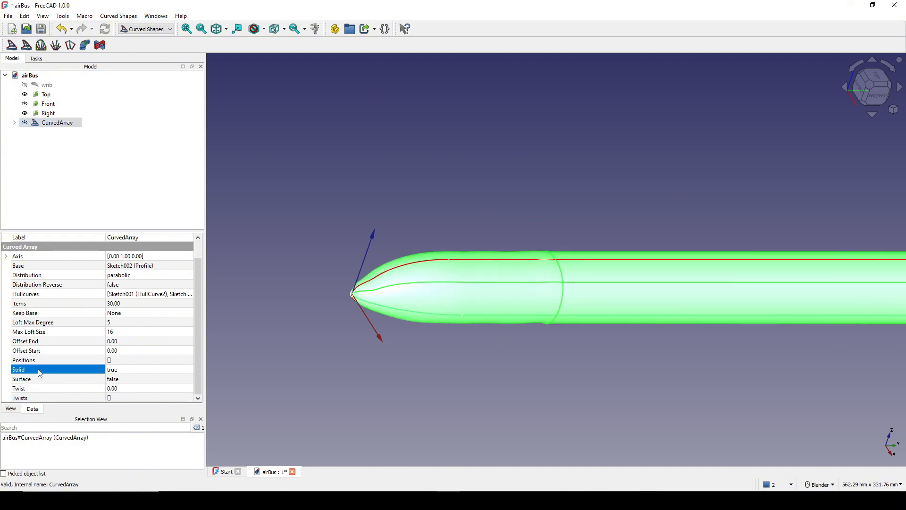
{"action": "left_click", "coordinate": [31, 322]}
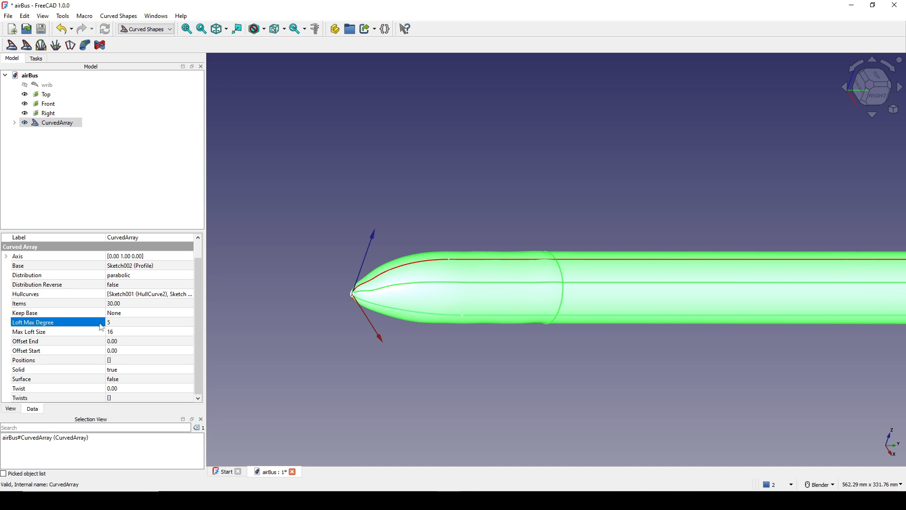
{"action": "left_click", "coordinate": [122, 325]}
{"action": "left_click_drag", "start_coordinate": [122, 326], "coordinate": [85, 326]}
{"action": "type", "text": "2"}
{"action": "key", "text": "Return"}
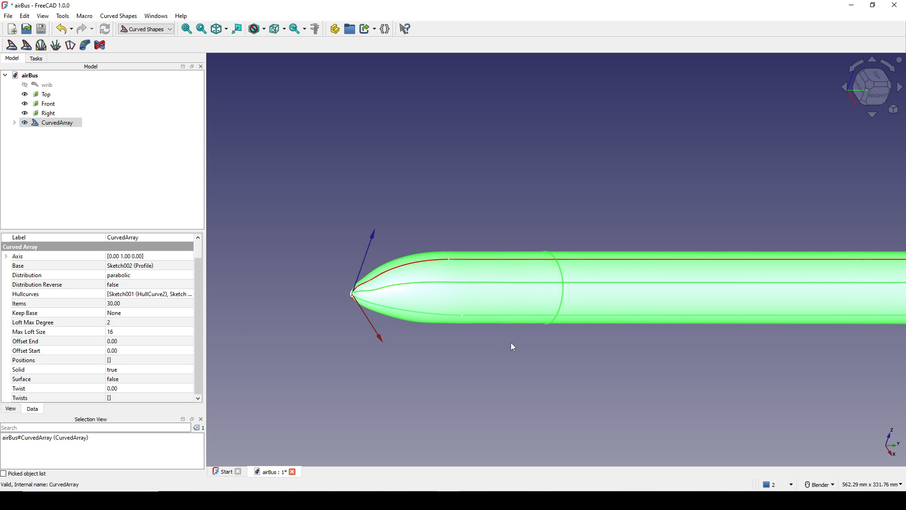
Examine the seam edge behind the fuselage nose and compare the body with the side-view blueprint.
{"action": "middle_click_drag", "start_coordinate": [511, 342], "coordinate": [514, 312]}
{"action": "left_click", "coordinate": [615, 255]}
{"action": "middle_click_drag", "start_coordinate": [614, 255], "coordinate": [542, 304]}
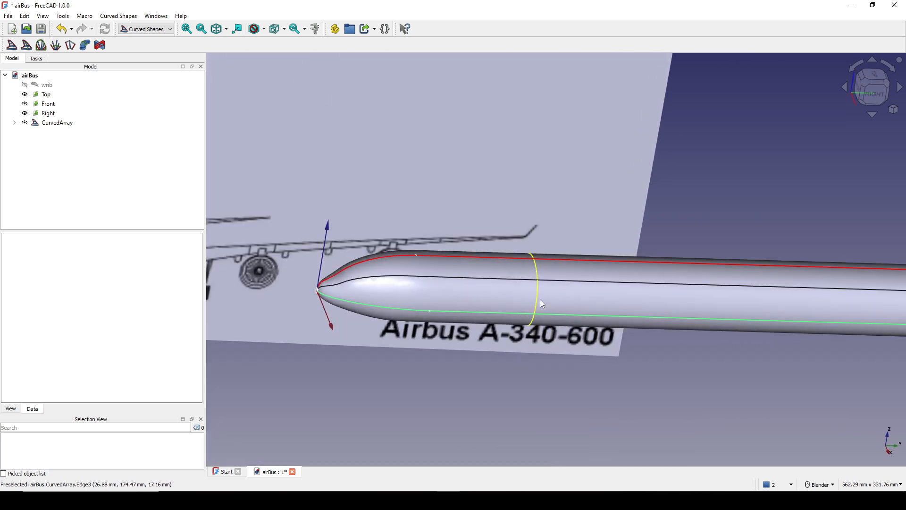
{"action": "left_click", "coordinate": [542, 304]}
{"action": "key", "text": "3"}
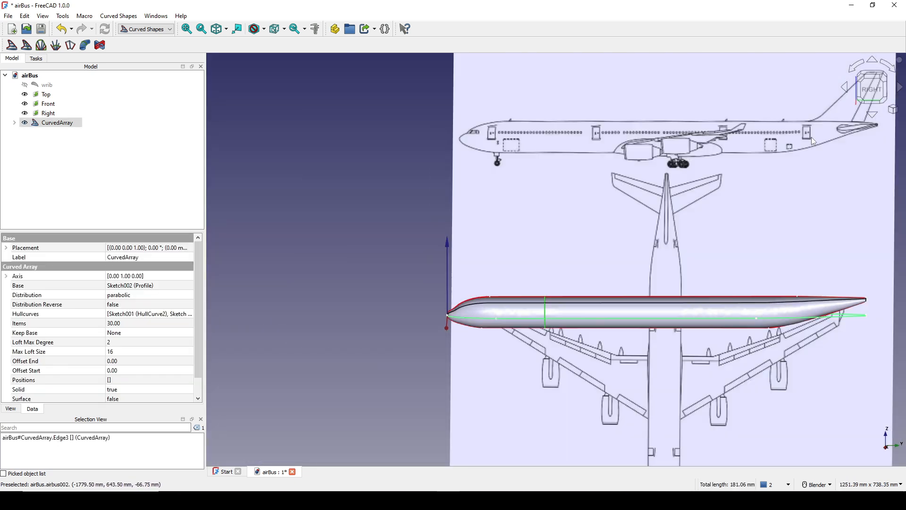
{"action": "scroll", "coordinate": [554, 327], "scroll_direction": "up", "scroll_amount": 3}
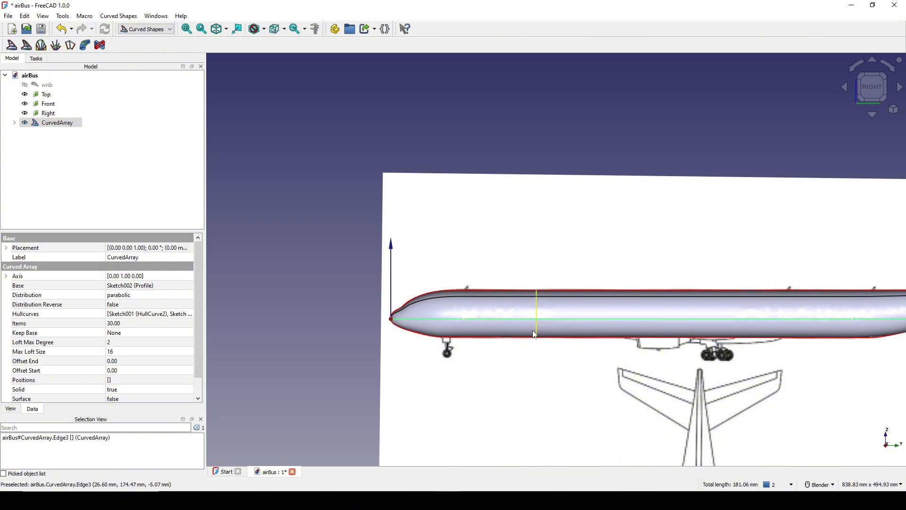
{"action": "scroll", "coordinate": [534, 334], "scroll_direction": "up", "scroll_amount": 2}
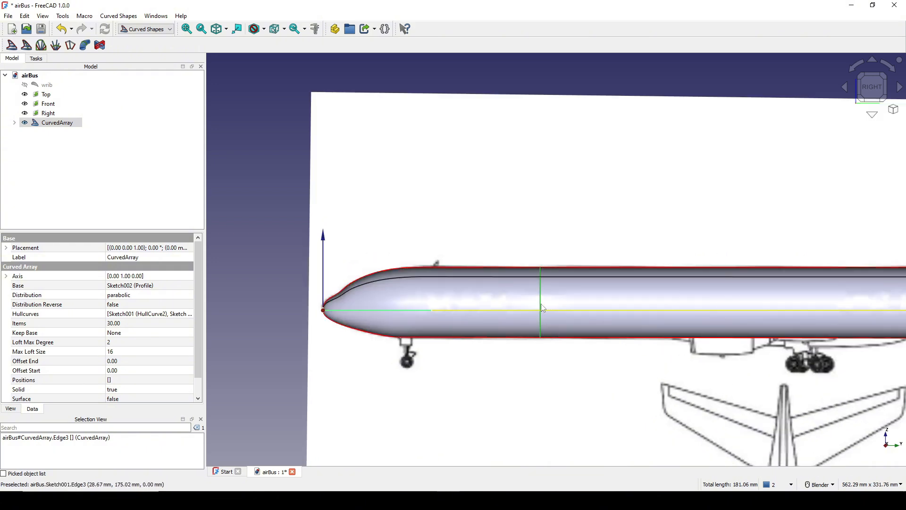
Compare the fuselage outline with the top-view blueprint from directly above.
{"action": "scroll", "coordinate": [537, 292], "scroll_direction": "down", "scroll_amount": 4}
{"action": "middle_click_drag", "start_coordinate": [566, 269], "coordinate": [515, 256], "text": "shift"}
{"action": "middle_click_drag", "start_coordinate": [544, 270], "coordinate": [529, 336]}
{"action": "scroll", "coordinate": [557, 305], "scroll_direction": "up", "scroll_amount": 2}
{"action": "scroll", "coordinate": [781, 243], "scroll_direction": "down", "scroll_amount": 8}
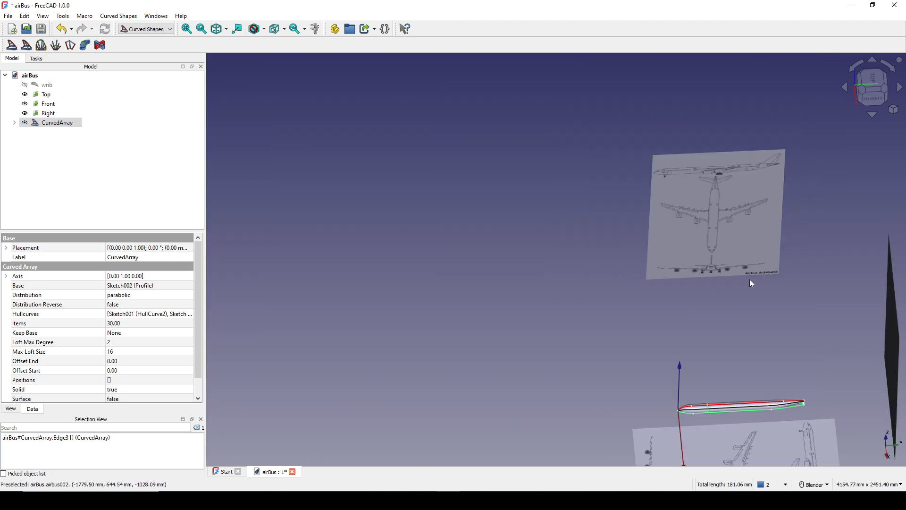
{"action": "middle_click_drag", "start_coordinate": [748, 321], "coordinate": [725, 193], "text": "shift"}
{"action": "middle_click_drag", "start_coordinate": [724, 200], "coordinate": [719, 223]}
{"action": "left_click", "coordinate": [872, 82]}
{"action": "middle_click_drag", "start_coordinate": [775, 304], "coordinate": [750, 181], "text": "shift"}
{"action": "scroll", "coordinate": [703, 271], "scroll_direction": "up", "scroll_amount": 2}
{"action": "scroll", "coordinate": [670, 279], "scroll_direction": "up", "scroll_amount": 4}
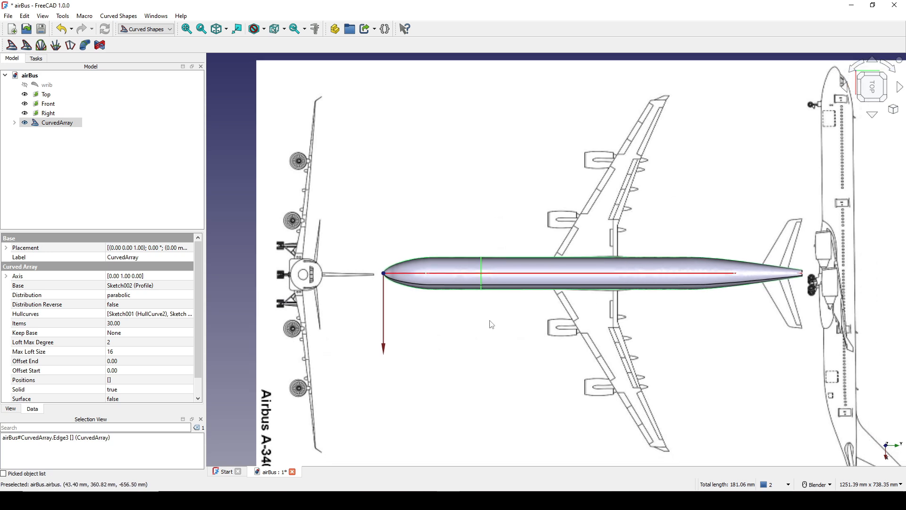
{"action": "scroll", "coordinate": [472, 294], "scroll_direction": "up", "scroll_amount": 1}
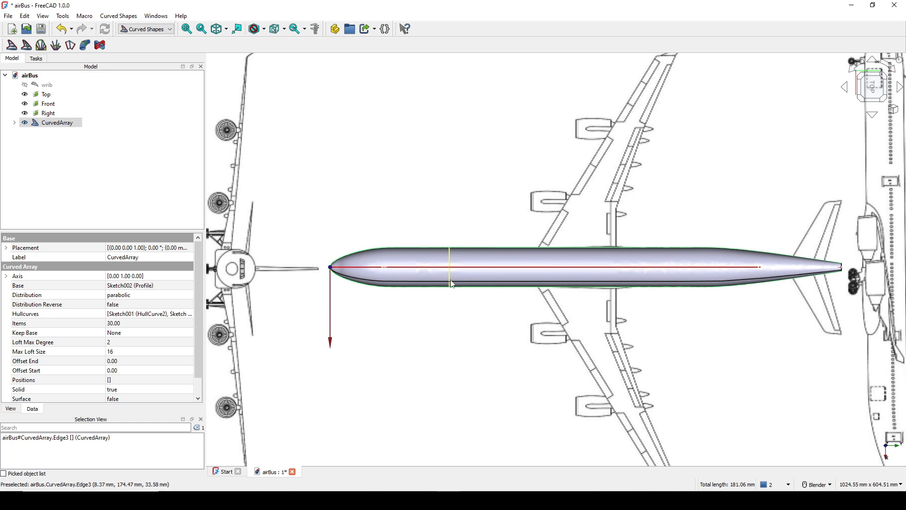
{"action": "scroll", "coordinate": [514, 292], "scroll_direction": "down", "scroll_amount": 1}
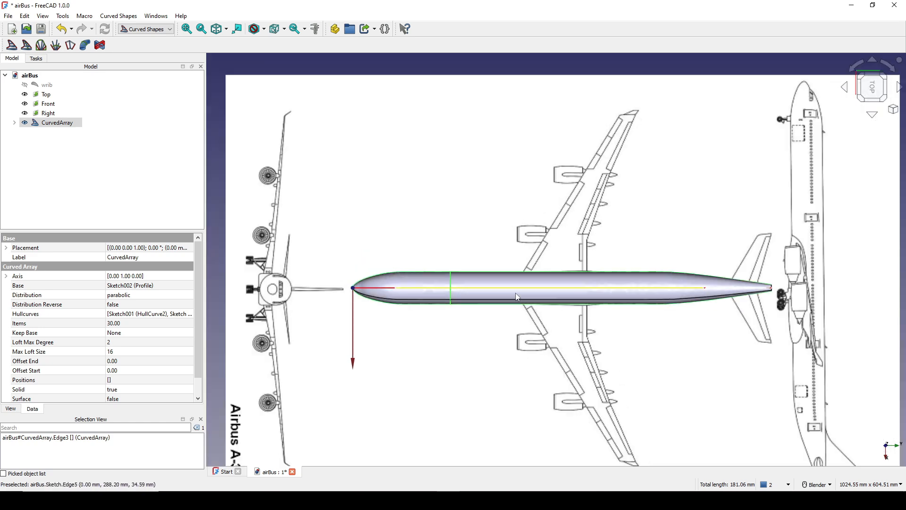
Inspect the fuselage and its hull curves from an oblique side angle and clear the seam edge selection.
{"action": "key", "text": "3"}
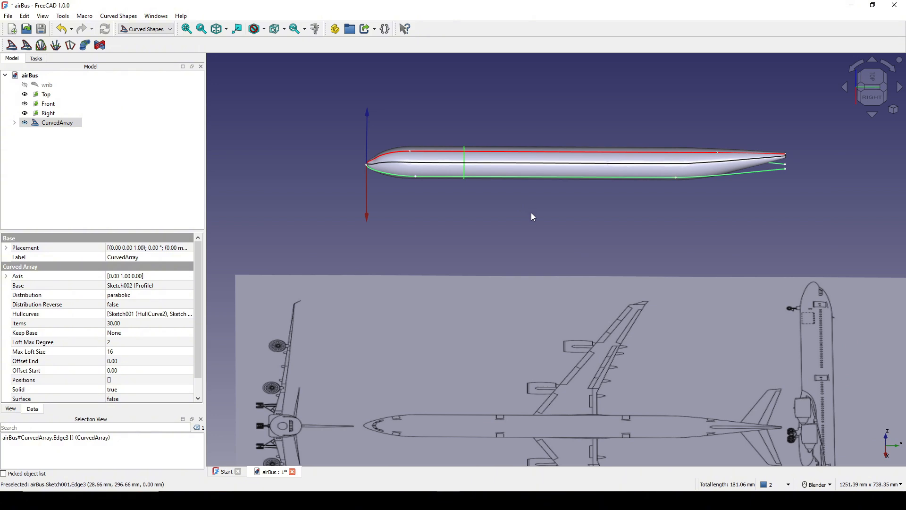
{"action": "middle_click_drag", "start_coordinate": [531, 212], "coordinate": [517, 190], "text": "shift"}
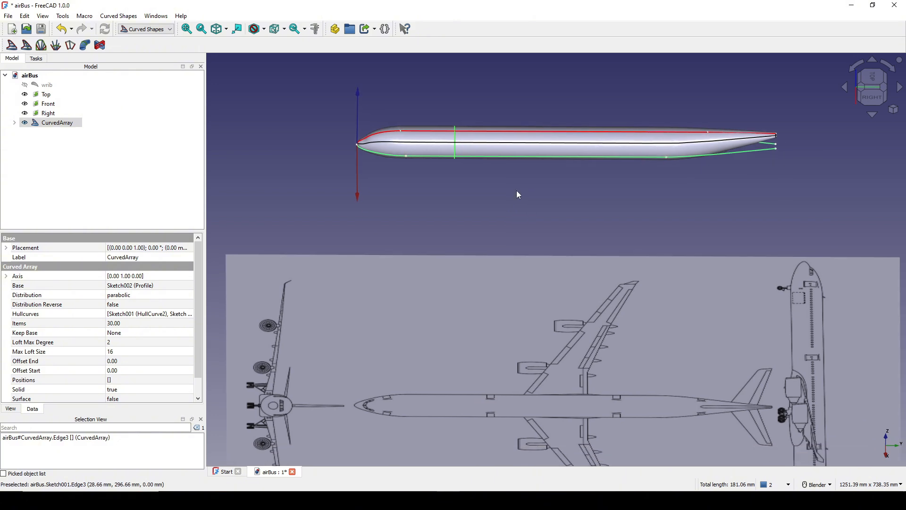
{"action": "middle_click_drag", "start_coordinate": [518, 193], "coordinate": [437, 156]}
{"action": "scroll", "coordinate": [537, 189], "scroll_direction": "up", "scroll_amount": 2}
{"action": "left_click", "coordinate": [532, 170]}
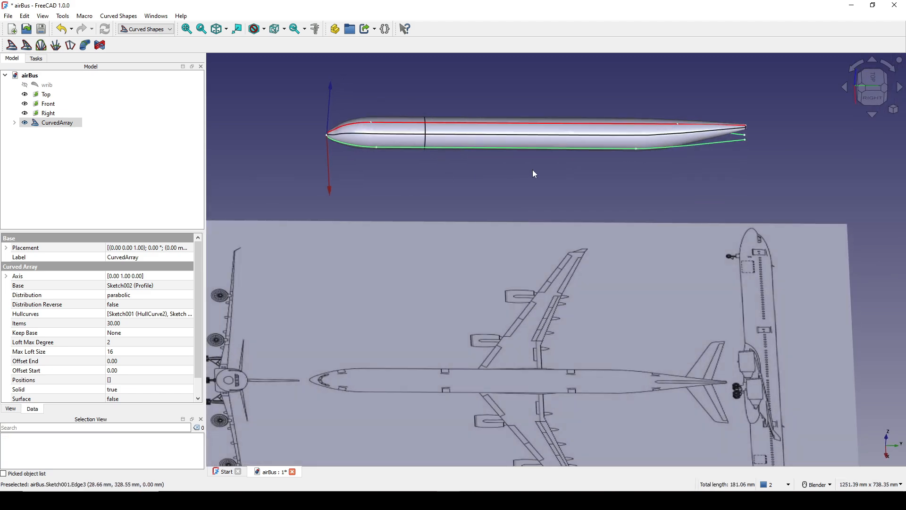
{"action": "scroll", "coordinate": [534, 170], "scroll_direction": "down", "scroll_amount": 3}
{"action": "middle_click_drag", "start_coordinate": [587, 172], "coordinate": [574, 191]}
{"action": "key", "text": "Print"}
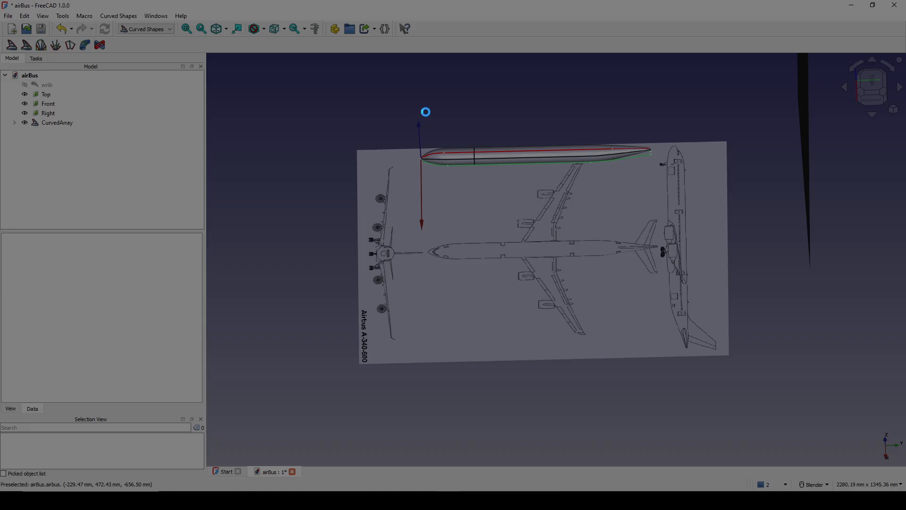
{"action": "left_click_drag", "start_coordinate": [347, 53], "coordinate": [707, 246]}
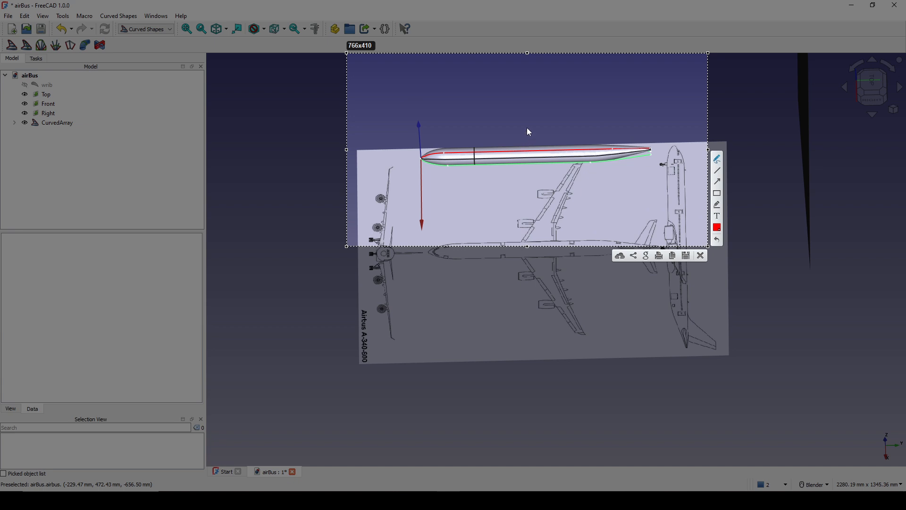
{"action": "left_click_drag", "start_coordinate": [529, 119], "coordinate": [528, 193]}
{"action": "left_click_drag", "start_coordinate": [472, 114], "coordinate": [467, 191]}
{"action": "left_click", "coordinate": [700, 255]}
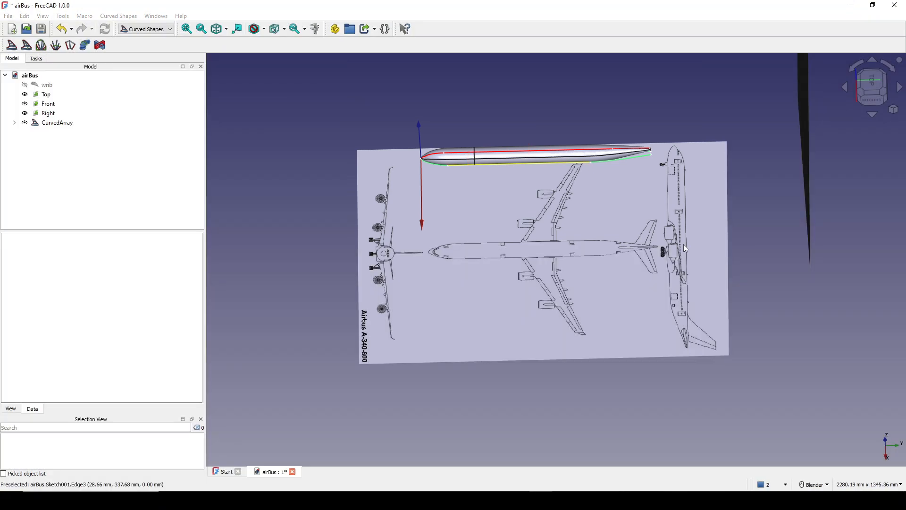
Set the CurvedArray fuselage's Max Loft Size to 32.
{"action": "middle_click_drag", "start_coordinate": [472, 156], "coordinate": [491, 127]}
{"action": "scroll", "coordinate": [483, 163], "scroll_direction": "up", "scroll_amount": 4}
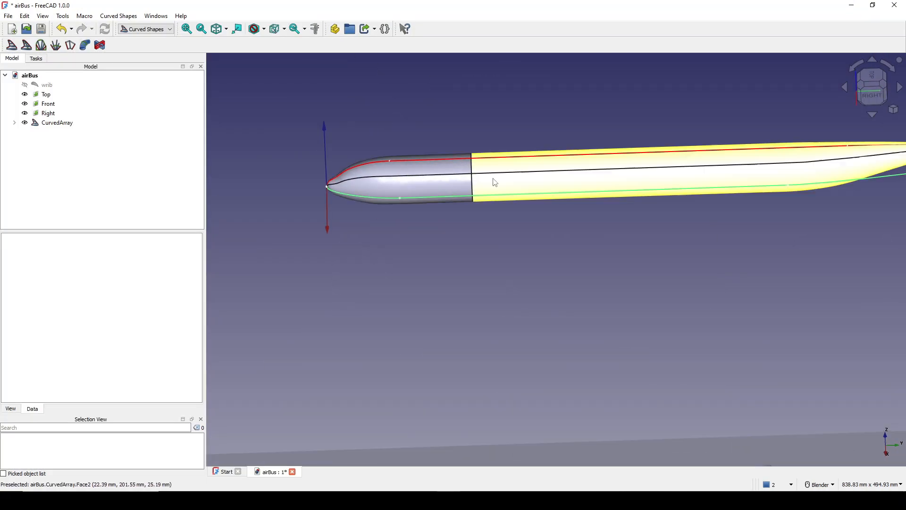
{"action": "middle_click_drag", "start_coordinate": [494, 176], "coordinate": [561, 176]}
{"action": "mouse_move", "coordinate": [476, 206]}
{"action": "middle_mouse_down"}
{"action": "mouse_move", "coordinate": [439, 206]}
{"action": "mouse_move", "coordinate": [514, 188]}
{"action": "mouse_move", "coordinate": [467, 195]}
{"action": "middle_mouse_up"}
{"action": "scroll", "coordinate": [485, 193], "scroll_direction": "down", "scroll_amount": 3}
{"action": "left_click", "coordinate": [477, 191]}
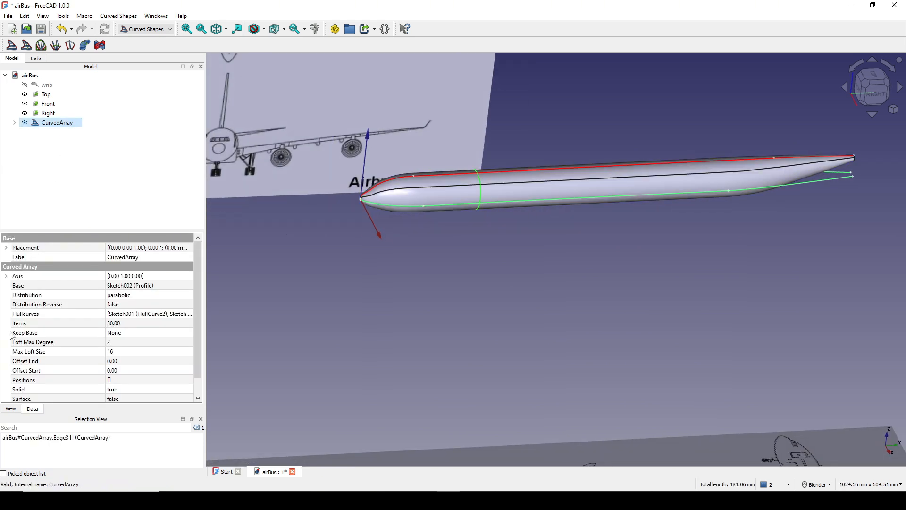
{"action": "scroll", "coordinate": [60, 365], "scroll_direction": "down", "scroll_amount": 1}
{"action": "left_click", "coordinate": [40, 351]}
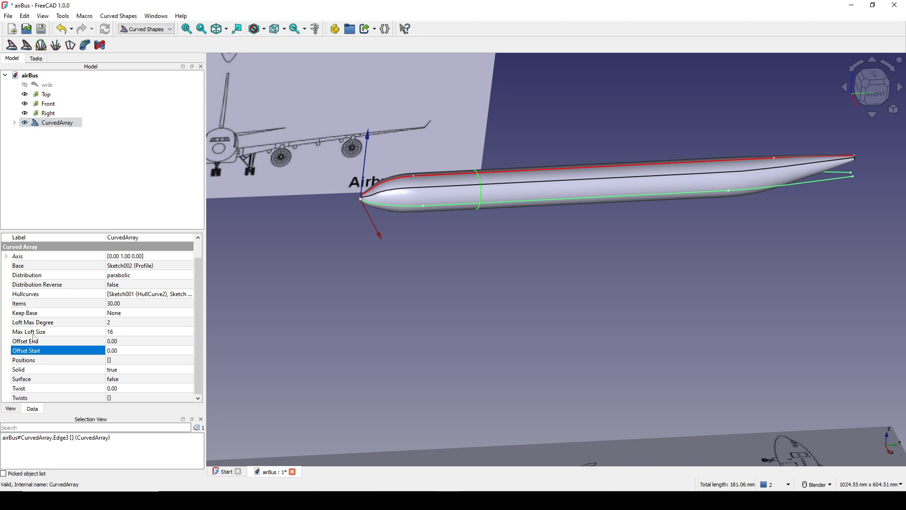
{"action": "left_click", "coordinate": [36, 332]}
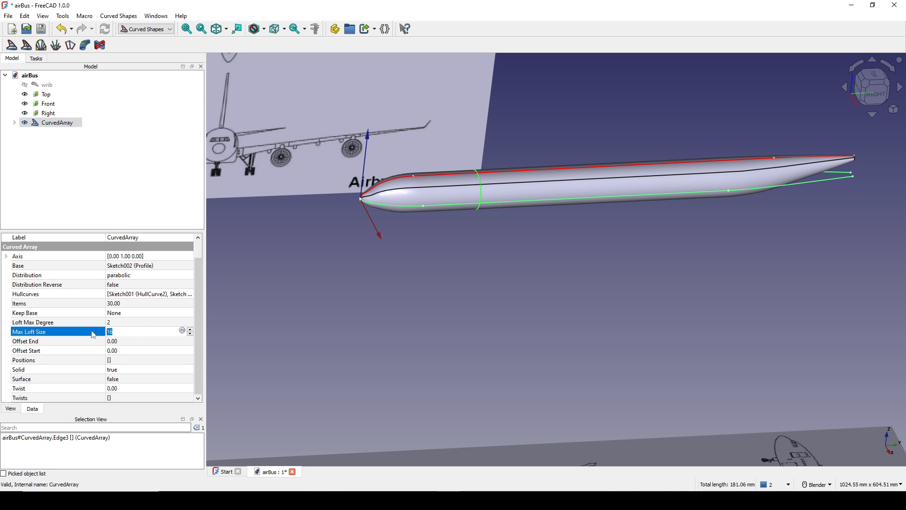
{"action": "type", "text": "32"}
{"action": "key", "text": "Return"}
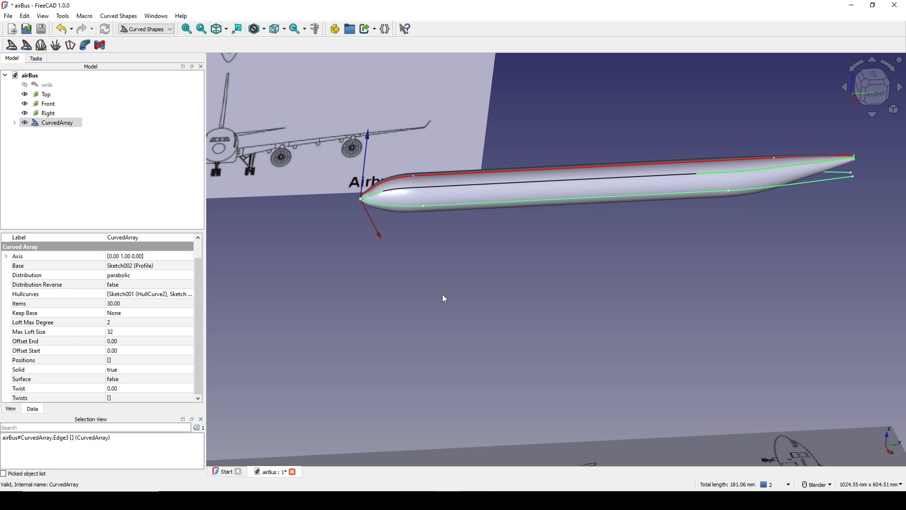
Examine the updated fuselage surface from several angles with nothing selected.
{"action": "middle_click_drag", "start_coordinate": [442, 293], "coordinate": [499, 189]}
{"action": "left_click", "coordinate": [488, 288]}
{"action": "scroll", "coordinate": [499, 187], "scroll_direction": "up", "scroll_amount": 2}
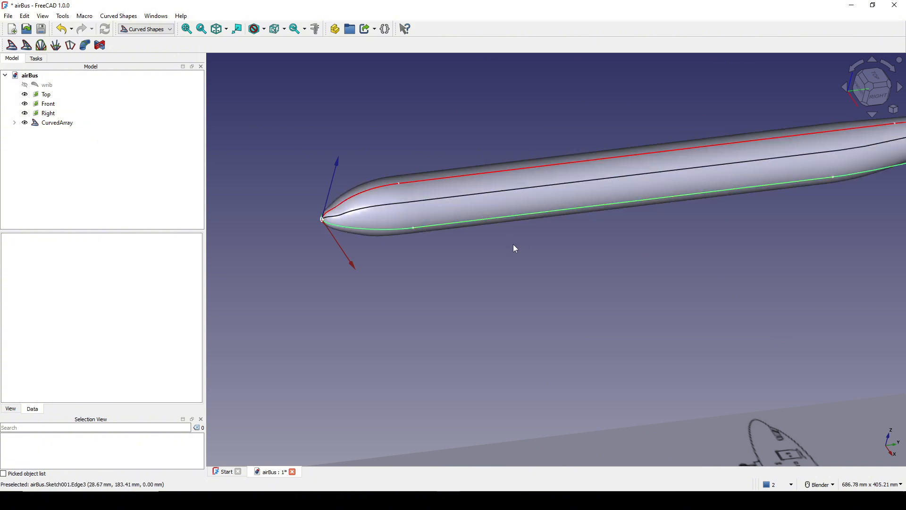
{"action": "mouse_move", "coordinate": [507, 241]}
{"action": "middle_mouse_down"}
{"action": "mouse_move", "coordinate": [465, 193]}
{"action": "mouse_move", "coordinate": [550, 220]}
{"action": "mouse_move", "coordinate": [561, 243]}
{"action": "mouse_move", "coordinate": [471, 245]}
{"action": "mouse_move", "coordinate": [696, 271]}
{"action": "mouse_move", "coordinate": [435, 245]}
{"action": "middle_mouse_up"}
{"action": "scroll", "coordinate": [555, 268], "scroll_direction": "down", "scroll_amount": 3}
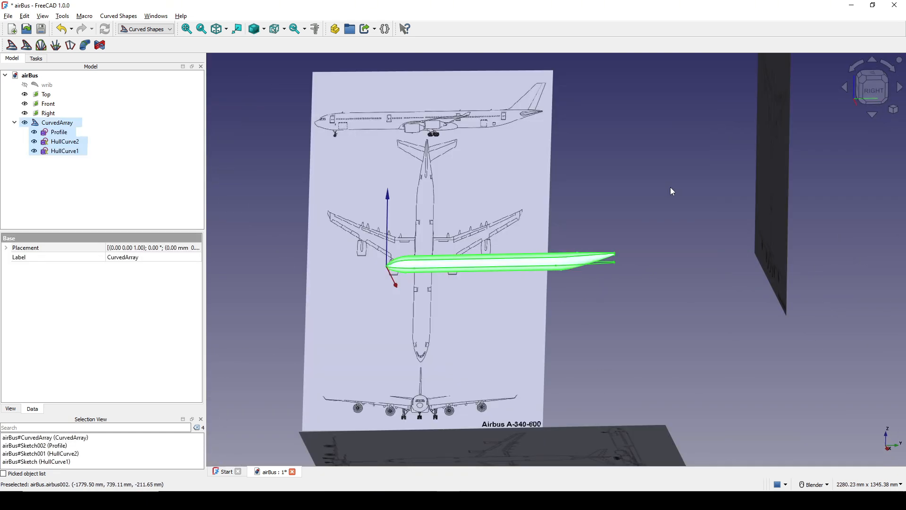
{"action": "middle_click_drag", "start_coordinate": [670, 187], "coordinate": [675, 189]}
{"action": "left_click", "coordinate": [674, 189]}
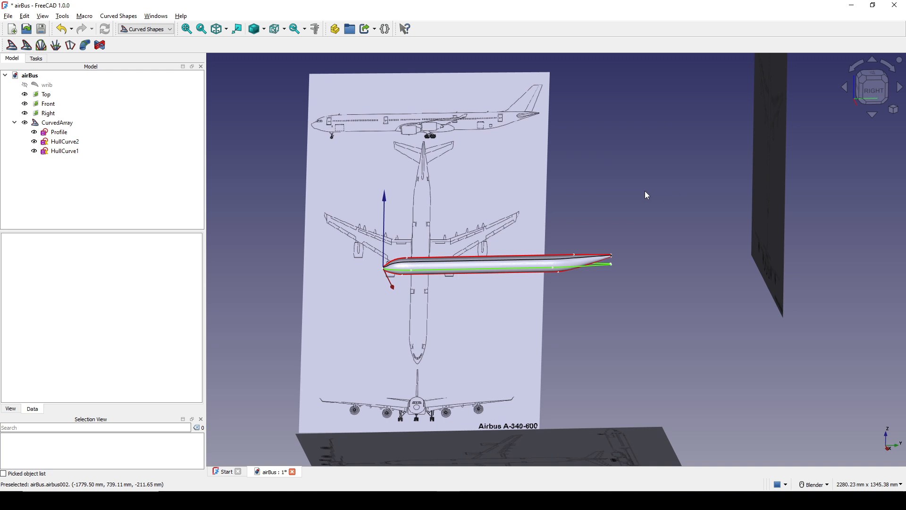
{"action": "middle_click_drag", "start_coordinate": [581, 245], "coordinate": [610, 202]}
{"action": "scroll", "coordinate": [562, 256], "scroll_direction": "up", "scroll_amount": 2}
{"action": "scroll", "coordinate": [613, 198], "scroll_direction": "down", "scroll_amount": 2}
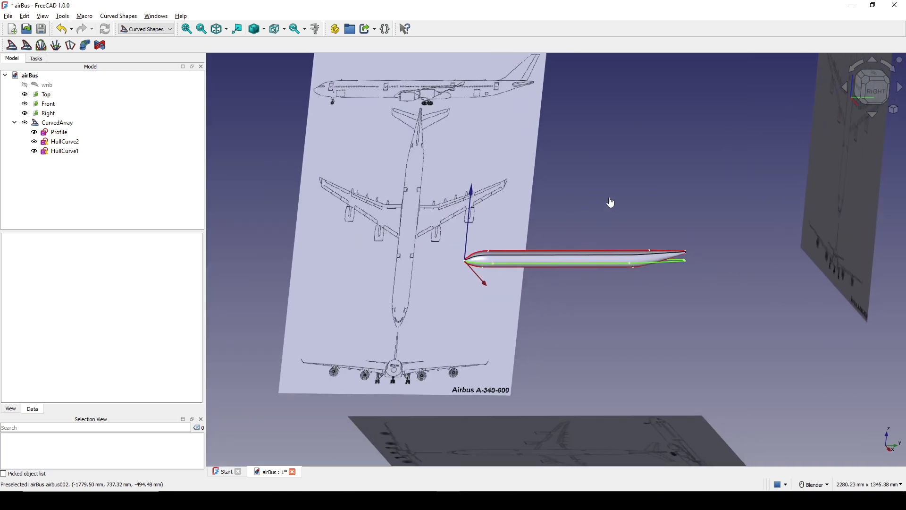
Switch to the Part workbench and rename CurvedArray as Body.
{"action": "left_click", "coordinate": [153, 29]}
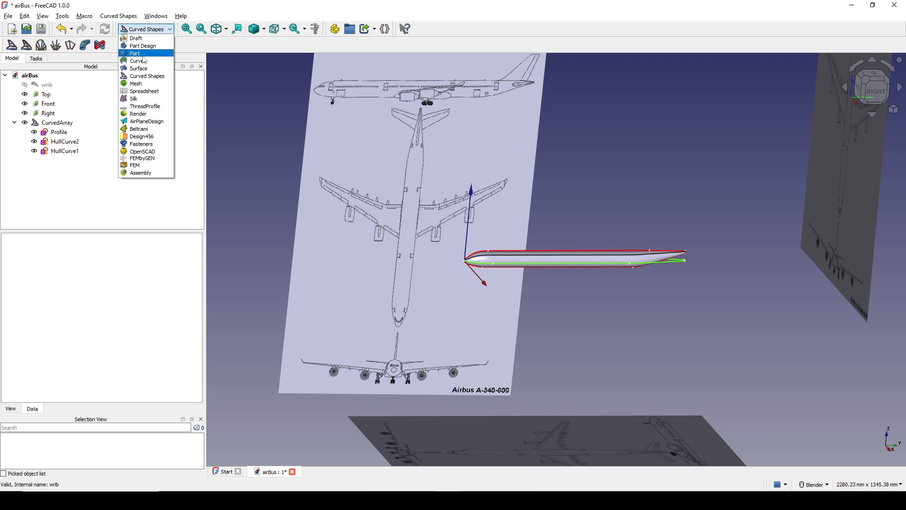
{"action": "left_click", "coordinate": [144, 61]}
{"action": "left_click", "coordinate": [78, 123]}
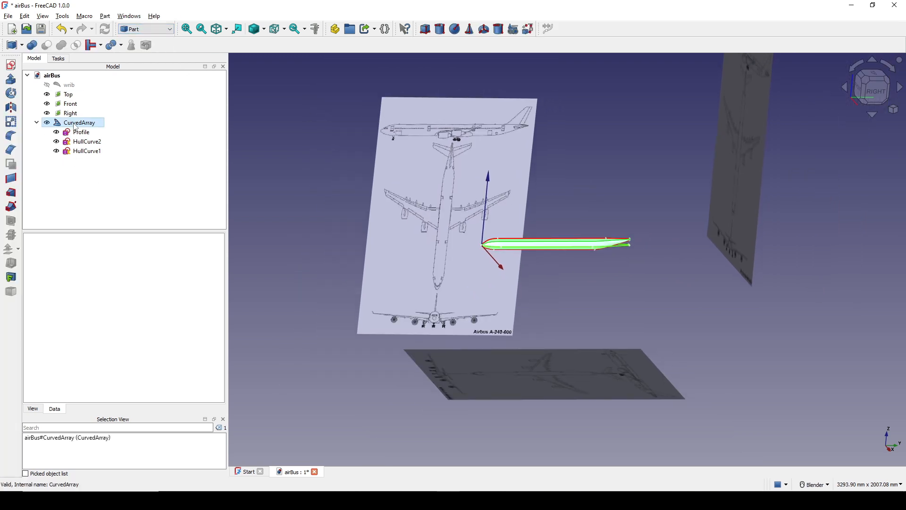
{"action": "right_click", "coordinate": [74, 124]}
{"action": "left_click", "coordinate": [123, 434]}
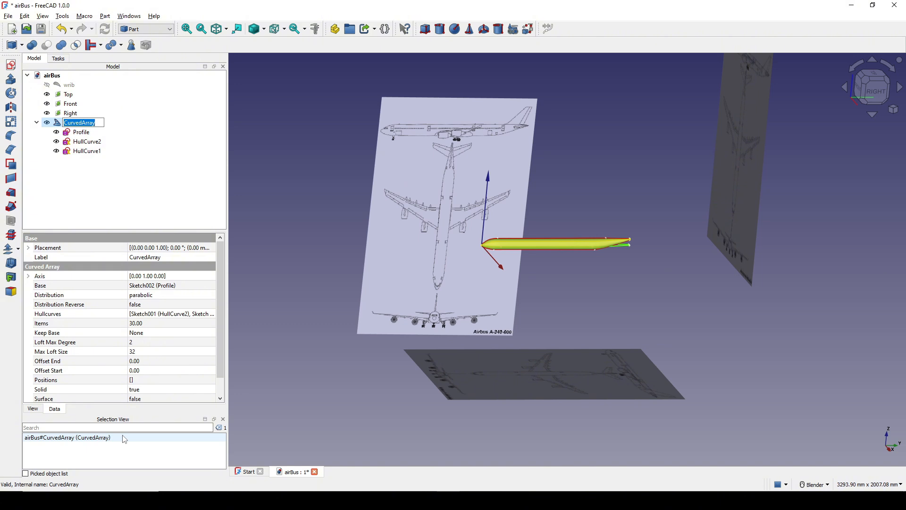
{"action": "key", "text": "Return"}
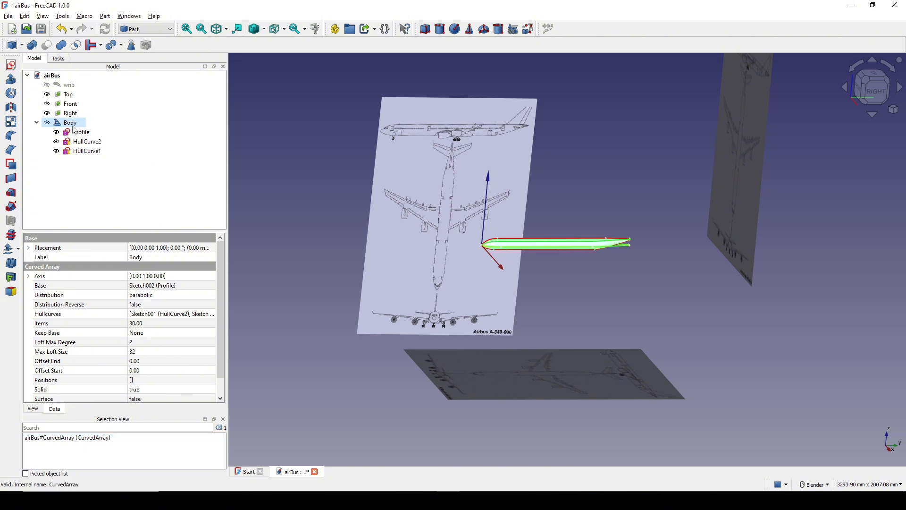
Hide Body together with its Profile, HullCurve2 and HullCurve1 sketches, and clear the selection.
{"action": "left_click", "coordinate": [74, 151], "text": "shift"}
{"action": "key", "text": "space"}
{"action": "left_click", "coordinate": [572, 164]}
{"action": "middle_click_drag", "start_coordinate": [569, 169], "coordinate": [562, 199], "text": "shift"}
Create a new sketch on the YZ plane over the side-view blueprint.
{"action": "left_click", "coordinate": [876, 92]}
{"action": "middle_click_drag", "start_coordinate": [419, 174], "coordinate": [446, 234], "text": "shift"}
{"action": "scroll", "coordinate": [447, 235], "scroll_direction": "up", "scroll_amount": 3}
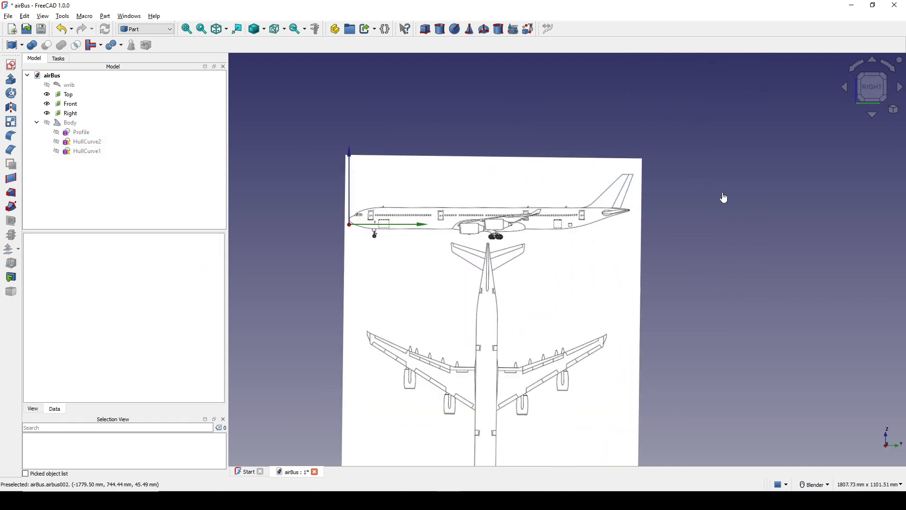
{"action": "scroll", "coordinate": [526, 234], "scroll_direction": "up", "scroll_amount": 3}
{"action": "scroll", "coordinate": [516, 203], "scroll_direction": "down", "scroll_amount": 2}
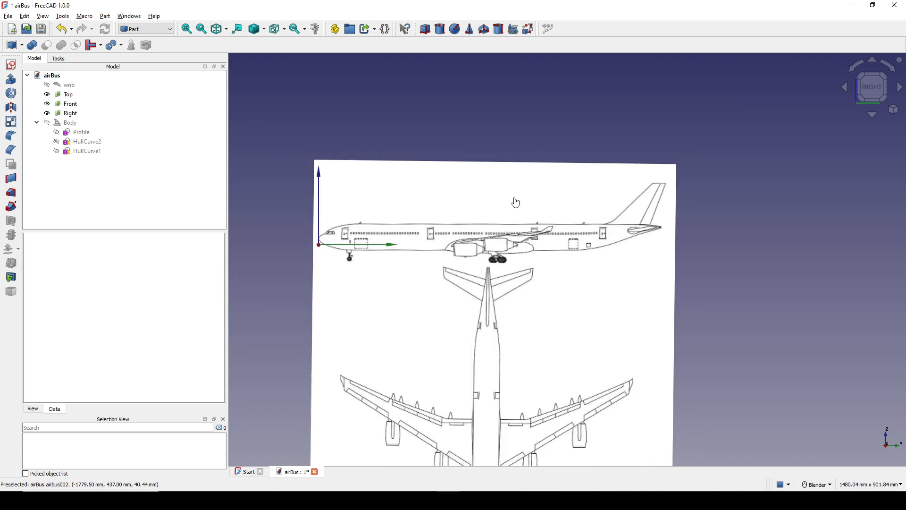
{"action": "left_click", "coordinate": [10, 65]}
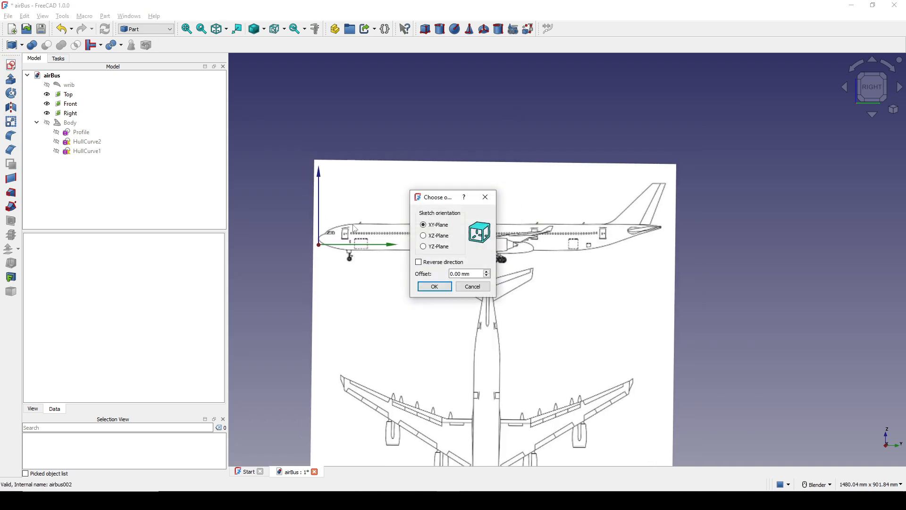
{"action": "left_click", "coordinate": [442, 246]}
{"action": "left_click", "coordinate": [434, 286]}
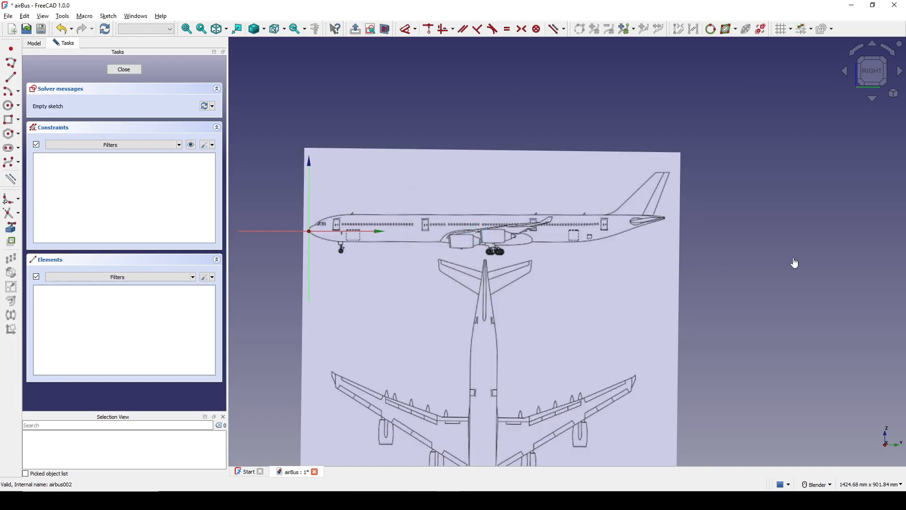
Sketch a vertical line about 19 mm long upward from the front lower corner of the wing fairing in the side view.
{"action": "scroll", "coordinate": [433, 220], "scroll_direction": "up", "scroll_amount": 5}
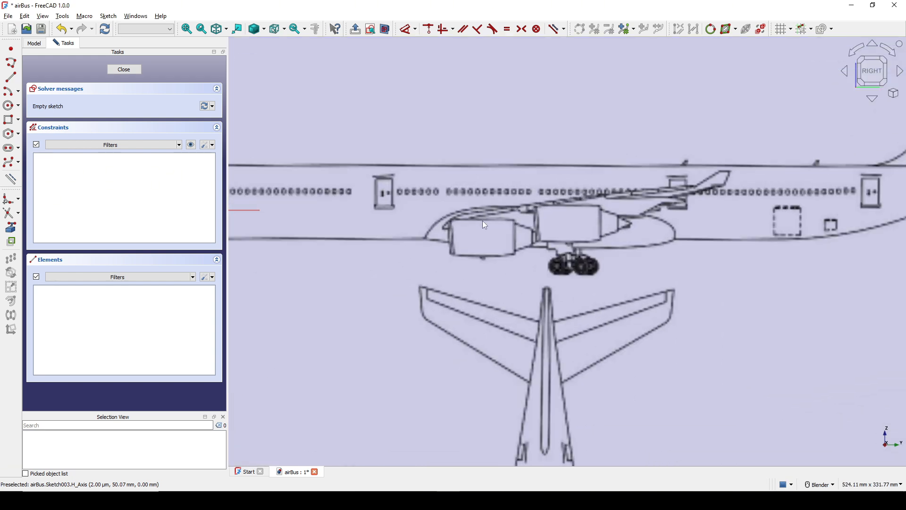
{"action": "left_click", "coordinate": [11, 77]}
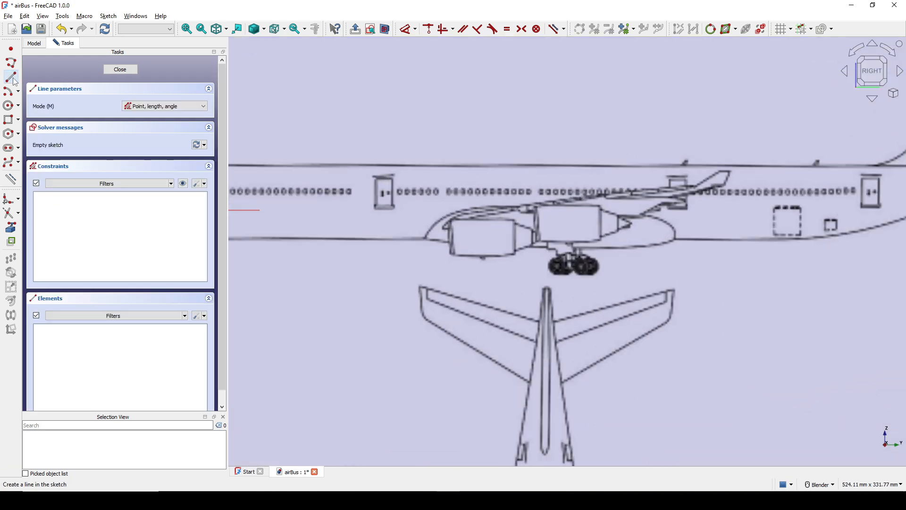
{"action": "left_click", "coordinate": [426, 238]}
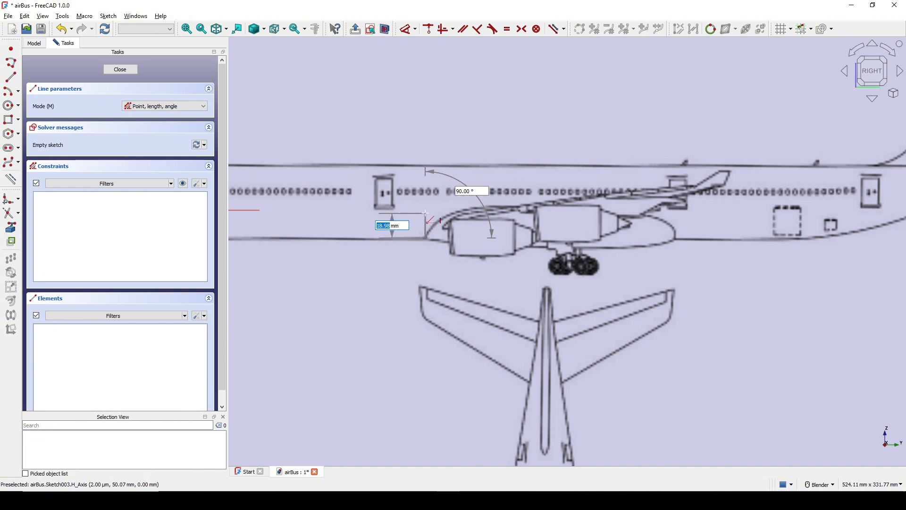
{"action": "left_click", "coordinate": [426, 213]}
{"action": "right_click", "coordinate": [444, 224]}
Constrain the line's lower endpoint to a horizontal distance of 277 mm from the origin.
{"action": "scroll", "coordinate": [443, 222], "scroll_direction": "up", "scroll_amount": 3}
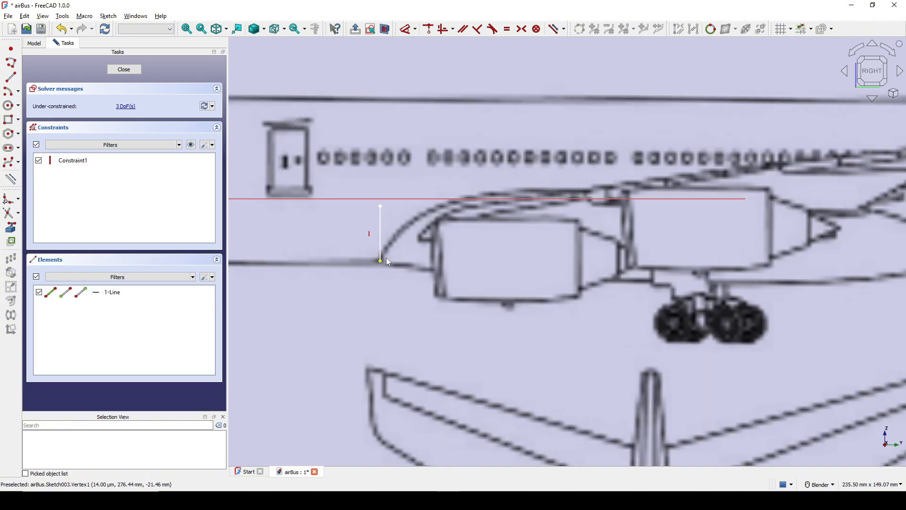
{"action": "scroll", "coordinate": [386, 257], "scroll_direction": "down", "scroll_amount": 3}
{"action": "middle_click_drag", "start_coordinate": [397, 254], "coordinate": [474, 253], "text": "shift"}
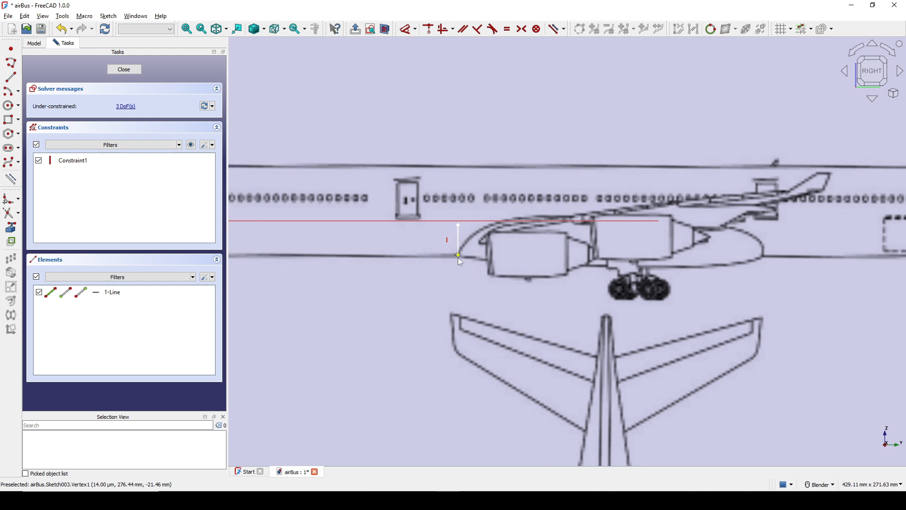
{"action": "left_click", "coordinate": [458, 256]}
{"action": "key", "text": "l"}
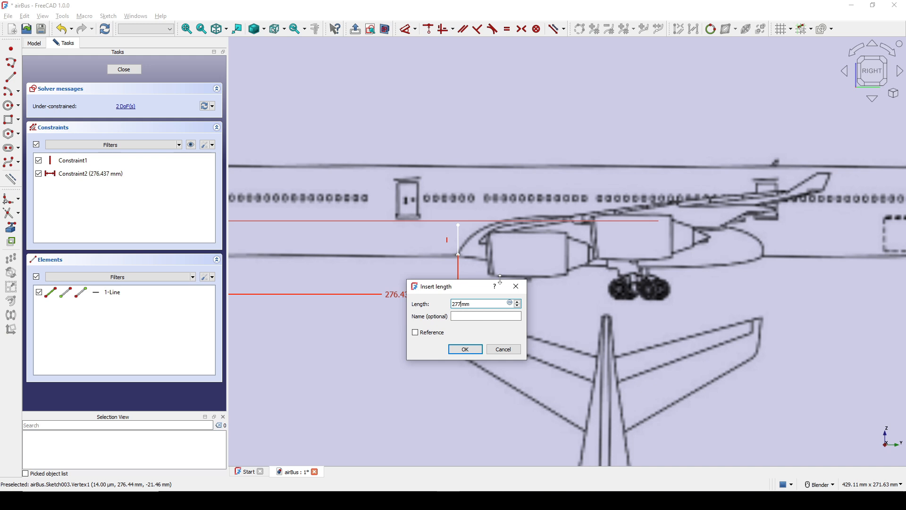
{"action": "type", "text": "277"}
{"action": "key", "text": "Return"}
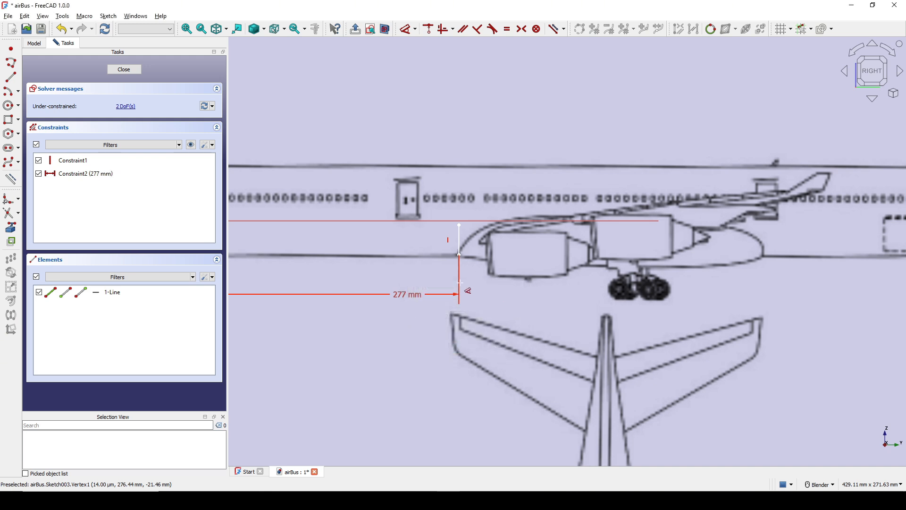
Constrain the vertical line's length to 20 mm and close the sketch.
{"action": "left_click", "coordinate": [459, 243]}
{"action": "key", "text": "i"}
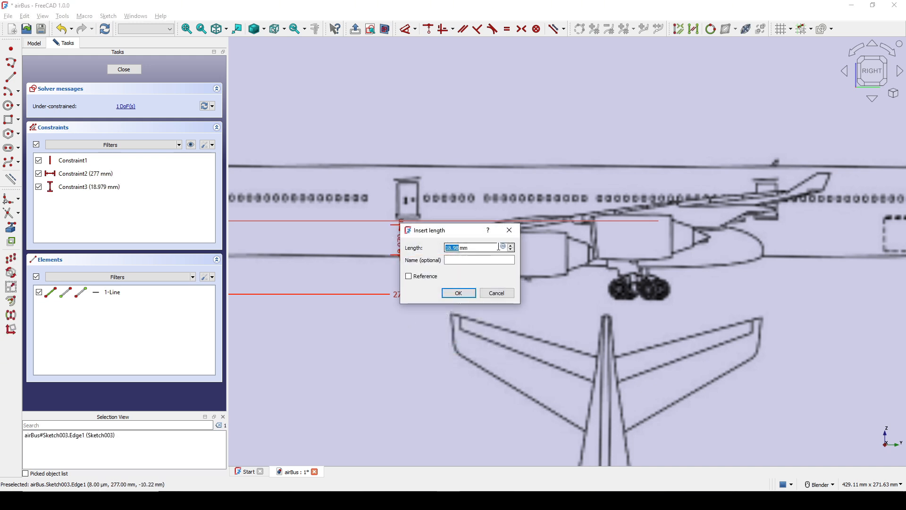
{"action": "type", "text": "20"}
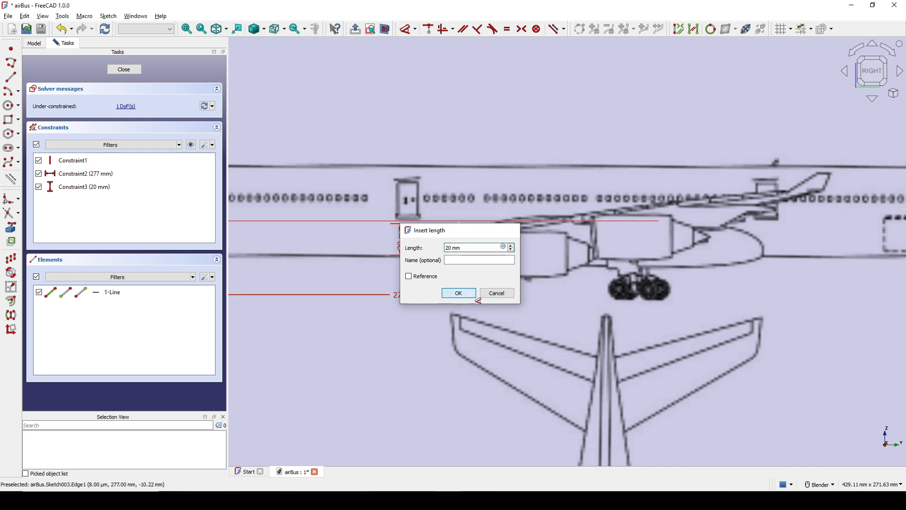
{"action": "left_click", "coordinate": [458, 293]}
{"action": "scroll", "coordinate": [450, 261], "scroll_direction": "up", "scroll_amount": 2}
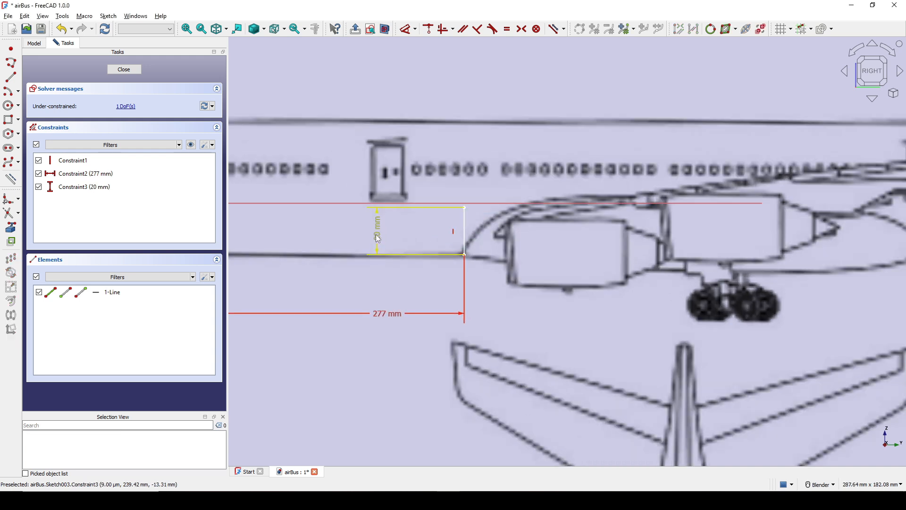
{"action": "scroll", "coordinate": [486, 252], "scroll_direction": "down", "scroll_amount": 4}
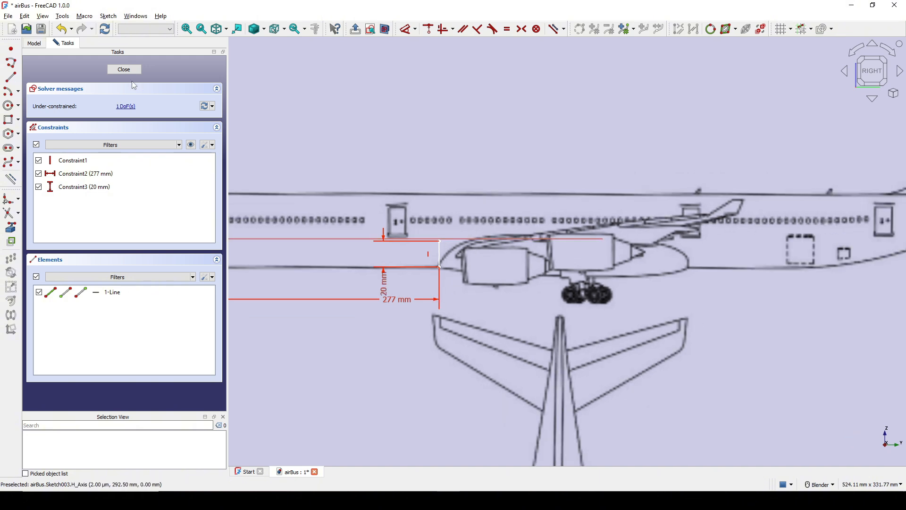
{"action": "left_click", "coordinate": [123, 69]}
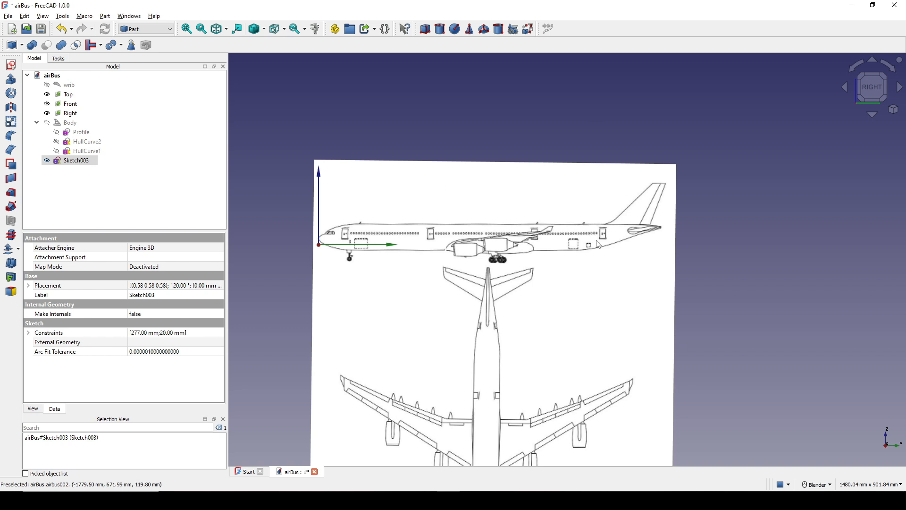
Examine the vertical line's position in 3D relative to the origin and blueprint with nothing selected.
{"action": "scroll", "coordinate": [570, 222], "scroll_direction": "down", "scroll_amount": 2}
{"action": "mouse_move", "coordinate": [601, 240]}
{"action": "middle_mouse_down", "text": "shift"}
{"action": "mouse_move", "coordinate": [576, 207]}
{"action": "mouse_move", "coordinate": [650, 261]}
{"action": "mouse_move", "coordinate": [673, 224]}
{"action": "middle_mouse_up", "text": "shift"}
{"action": "scroll", "coordinate": [682, 277], "scroll_direction": "up", "scroll_amount": 1}
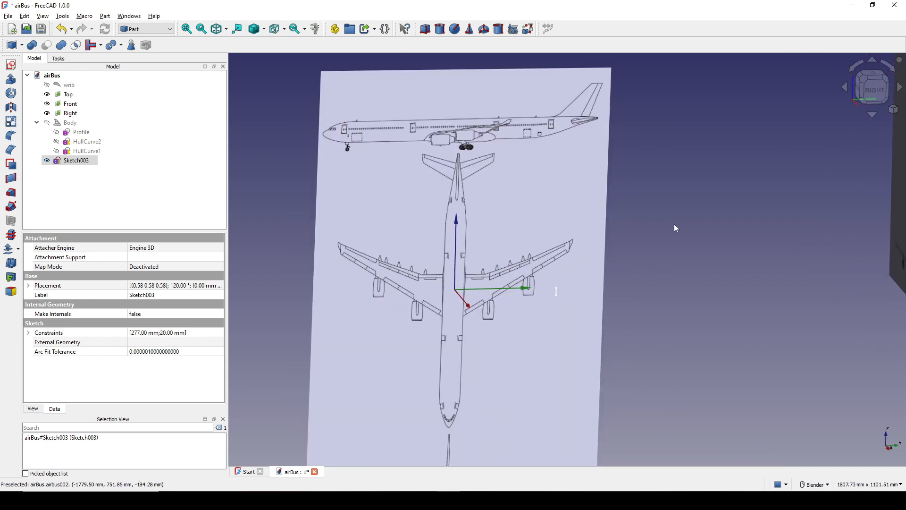
{"action": "left_click", "coordinate": [672, 259]}
{"action": "middle_click_drag", "start_coordinate": [673, 259], "coordinate": [647, 235], "text": "shift"}
{"action": "scroll", "coordinate": [647, 234], "scroll_direction": "up", "scroll_amount": 1}
{"action": "middle_click_drag", "start_coordinate": [647, 234], "coordinate": [684, 245]}
{"action": "scroll", "coordinate": [698, 302], "scroll_direction": "up", "scroll_amount": 2}
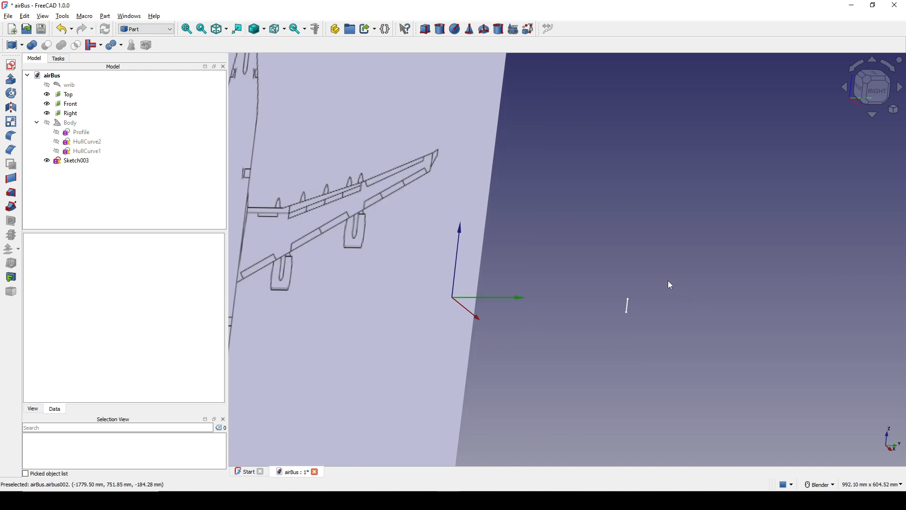
{"action": "mouse_move", "coordinate": [642, 313]}
{"action": "middle_mouse_down", "text": "shift"}
{"action": "mouse_move", "coordinate": [645, 281]}
{"action": "mouse_move", "coordinate": [630, 241]}
{"action": "middle_mouse_up", "text": "shift"}
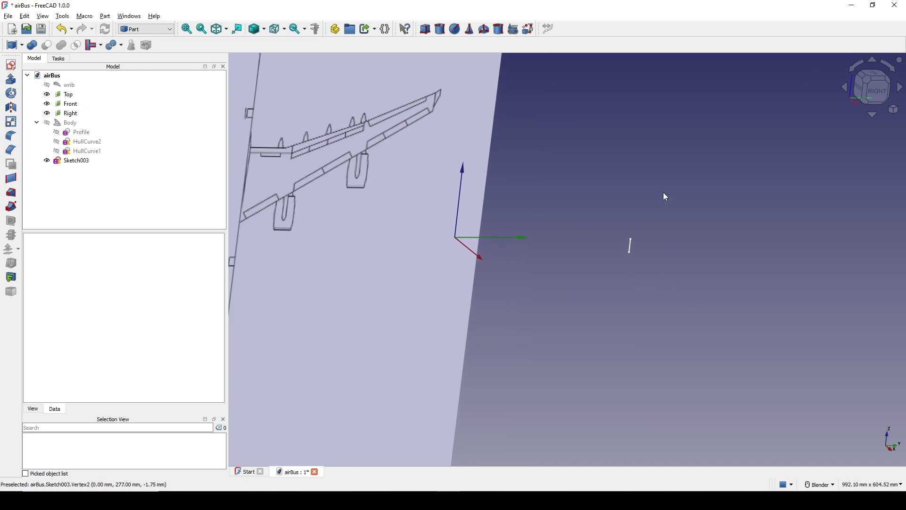
Set the line color of Sketch003 to red (#ff0000) in its display properties.
{"action": "left_click", "coordinate": [78, 161]}
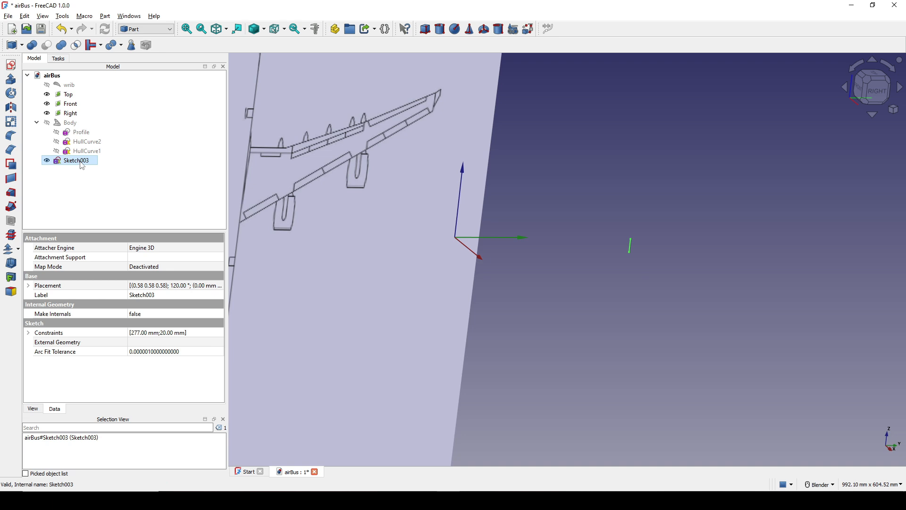
{"action": "key", "text": "ctrl+d"}
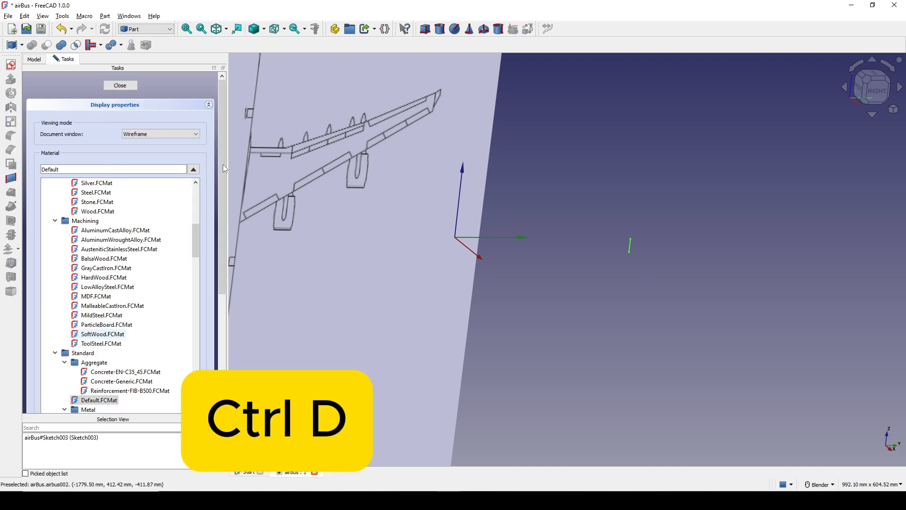
{"action": "scroll", "coordinate": [219, 194], "scroll_direction": "down", "scroll_amount": 5}
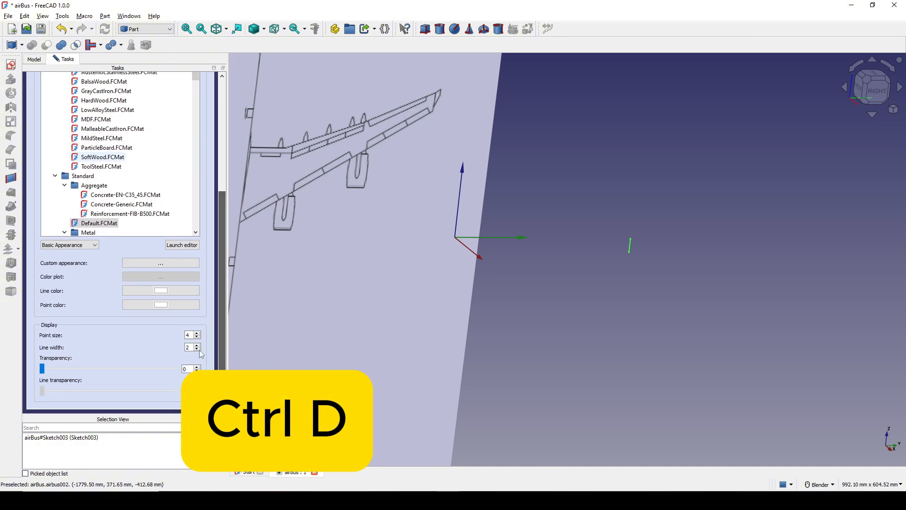
{"action": "left_click", "coordinate": [162, 291]}
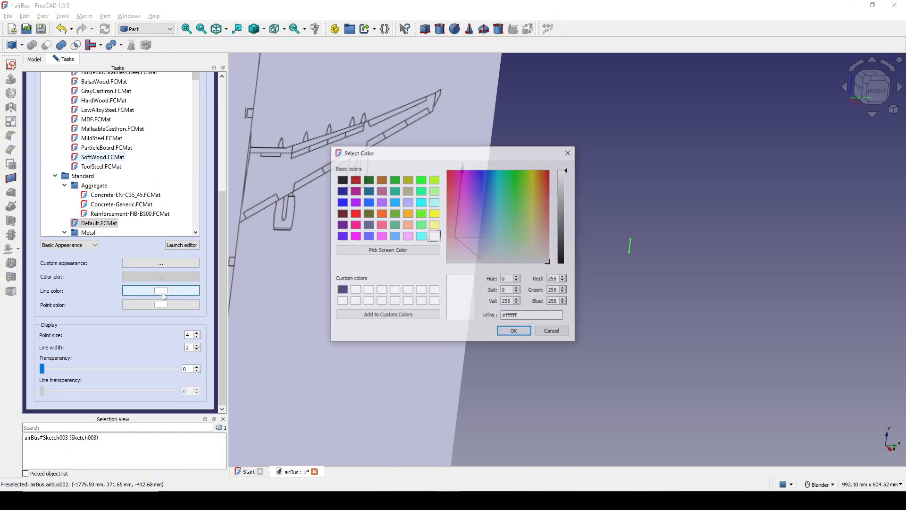
{"action": "left_click", "coordinate": [355, 213]}
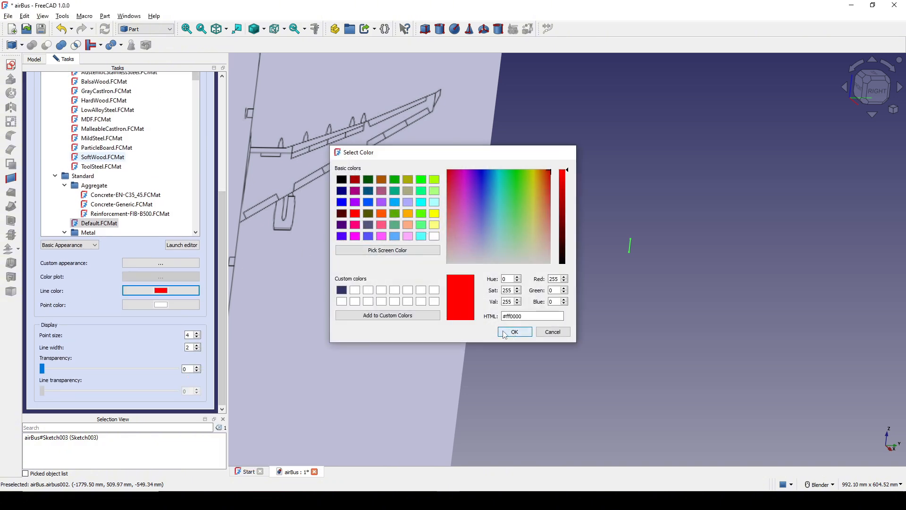
{"action": "left_click", "coordinate": [514, 332]}
{"action": "left_click_drag", "start_coordinate": [219, 266], "coordinate": [221, 100]}
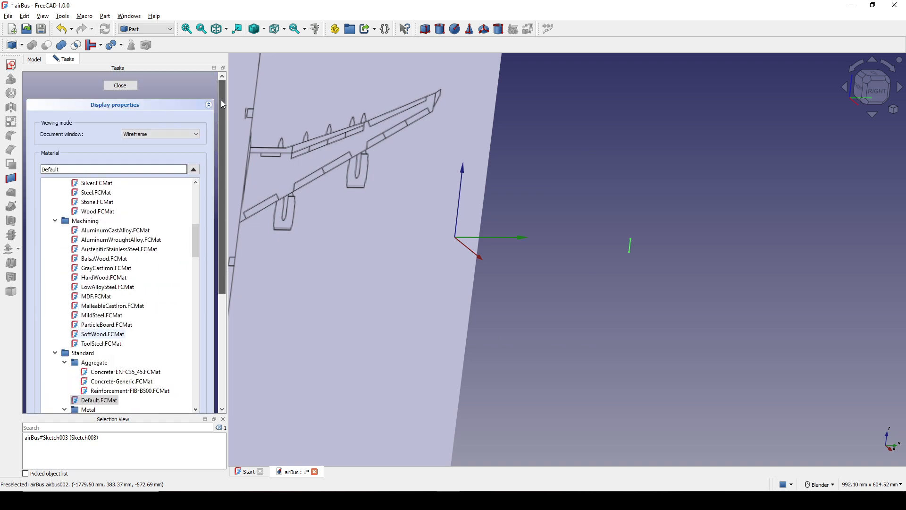
{"action": "left_click", "coordinate": [145, 85]}
Create a new sketch on the XZ plane with an offset of 277 mm.
{"action": "scroll", "coordinate": [634, 184], "scroll_direction": "down", "scroll_amount": 5}
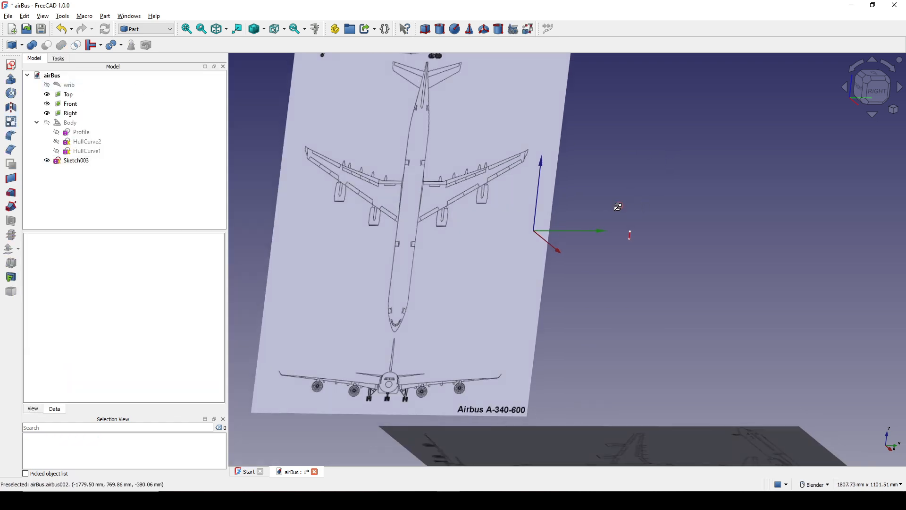
{"action": "middle_click_drag", "start_coordinate": [631, 206], "coordinate": [593, 250]}
{"action": "scroll", "coordinate": [597, 267], "scroll_direction": "up", "scroll_amount": 3}
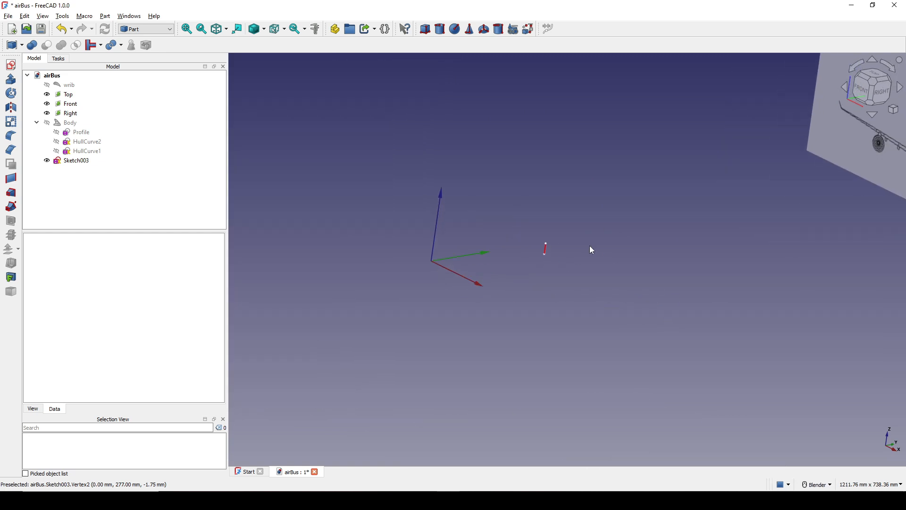
{"action": "scroll", "coordinate": [550, 247], "scroll_direction": "up", "scroll_amount": 1}
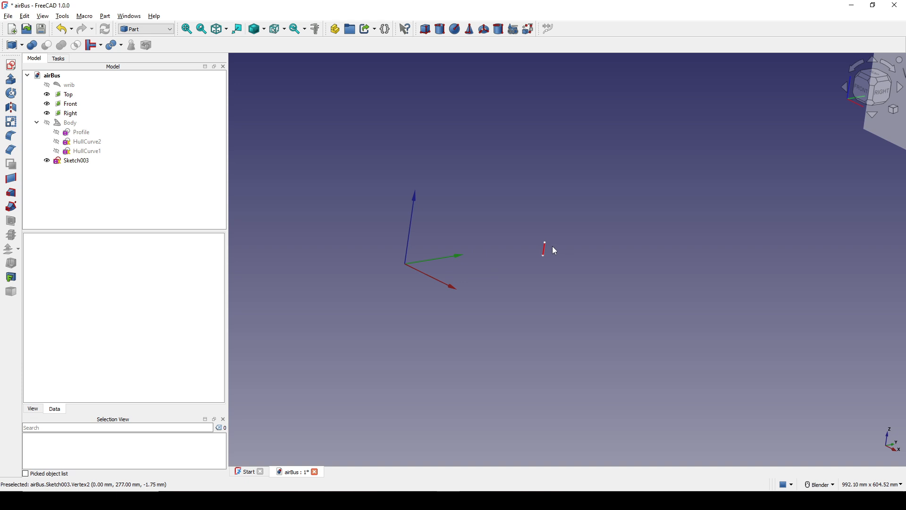
{"action": "middle_click_drag", "start_coordinate": [552, 246], "coordinate": [539, 213], "text": "shift"}
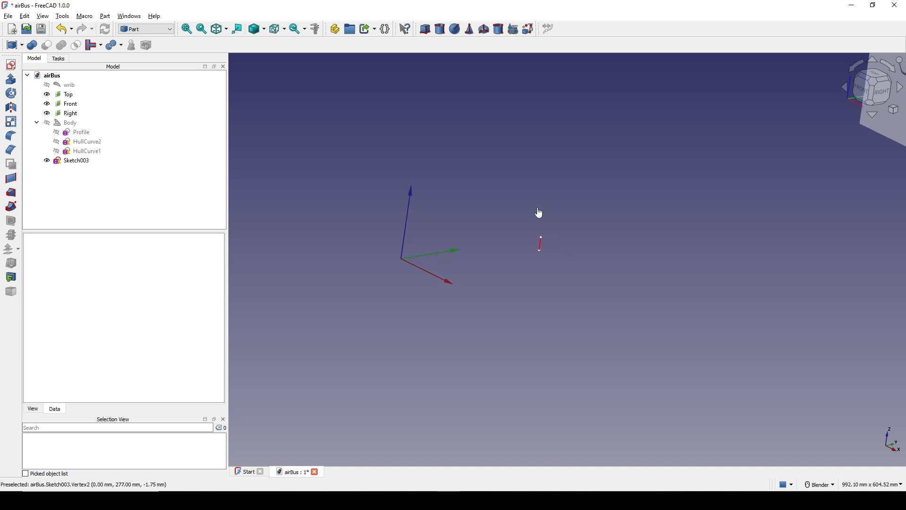
{"action": "left_click", "coordinate": [12, 65]}
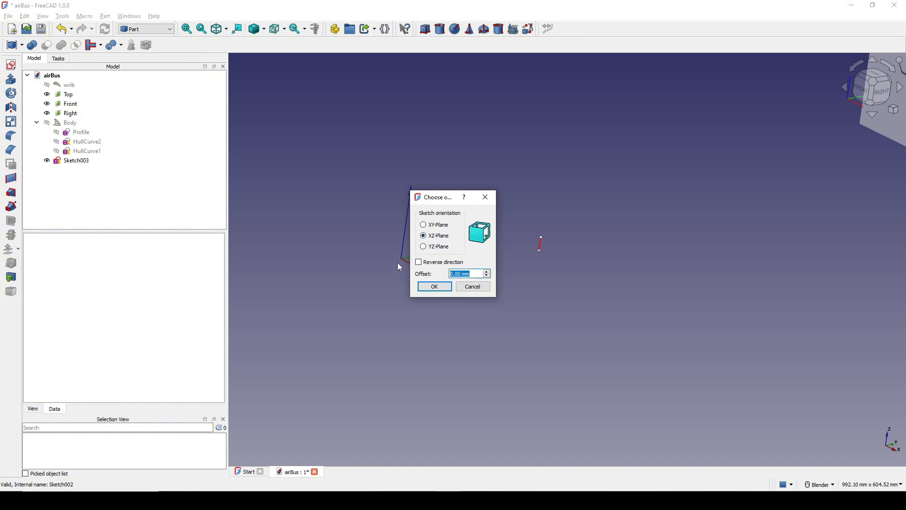
{"action": "type", "text": "277"}
{"action": "left_click_drag", "start_coordinate": [439, 203], "coordinate": [288, 204]}
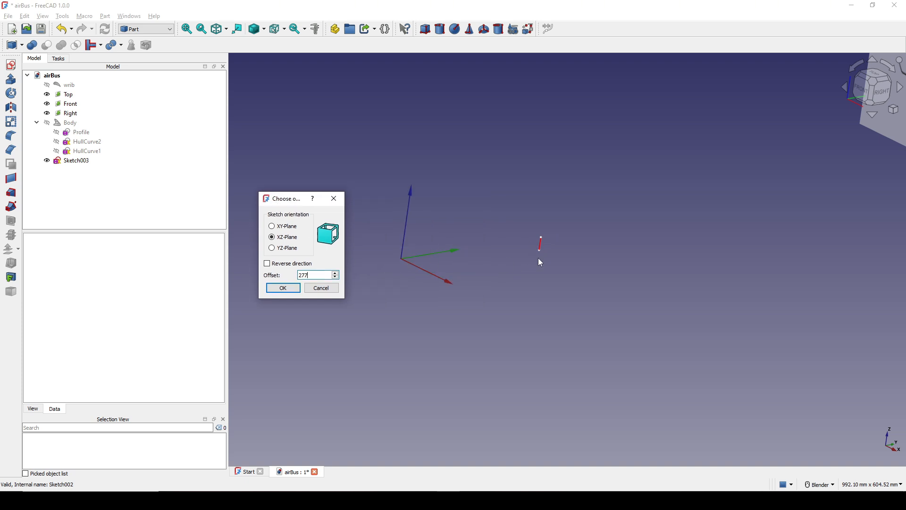
{"action": "left_click", "coordinate": [283, 288]}
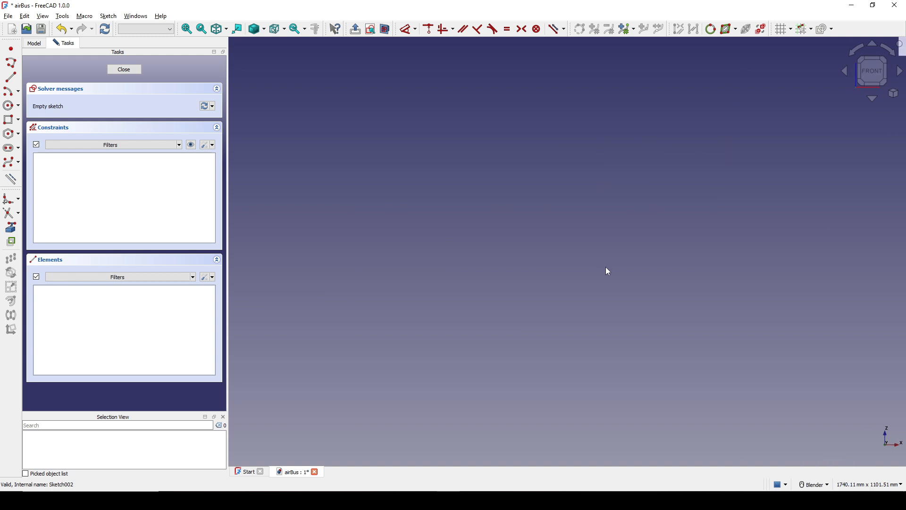
Link the 20 mm vertical guide line beneath the fuselage centre into the sketch as external geometry.
{"action": "scroll", "coordinate": [470, 310], "scroll_direction": "up", "scroll_amount": 6}
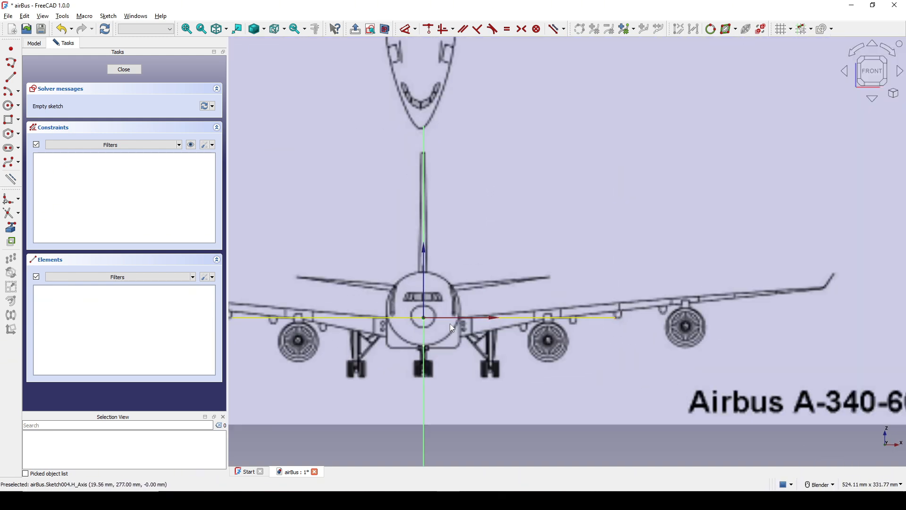
{"action": "scroll", "coordinate": [462, 321], "scroll_direction": "up", "scroll_amount": 8}
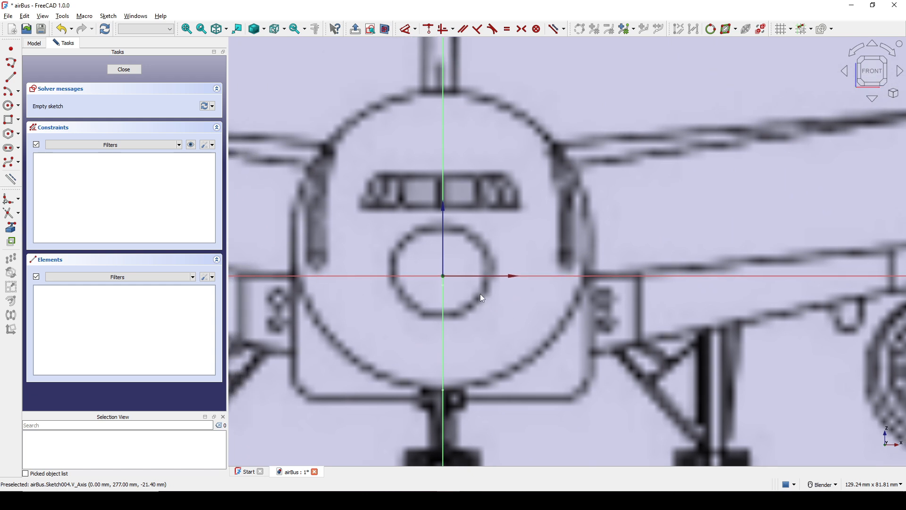
{"action": "scroll", "coordinate": [480, 293], "scroll_direction": "down", "scroll_amount": 3}
{"action": "left_click", "coordinate": [11, 229]}
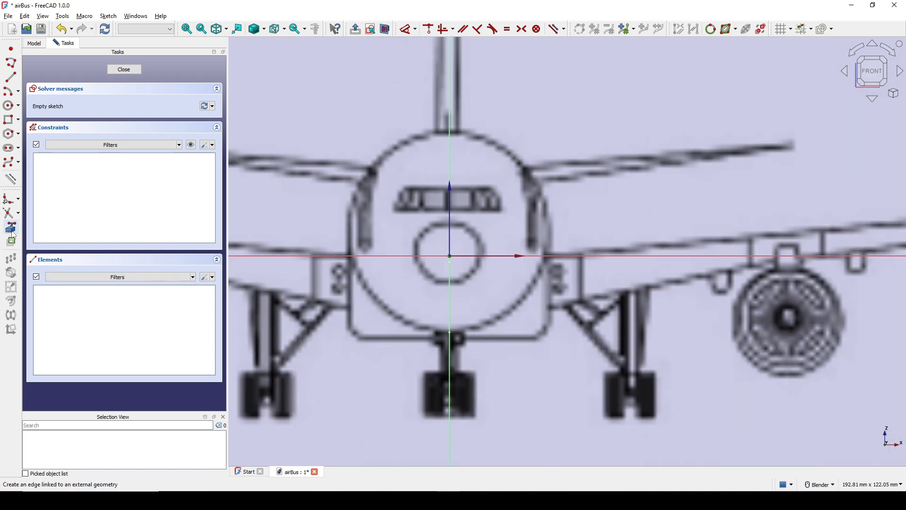
{"action": "left_click", "coordinate": [449, 317]}
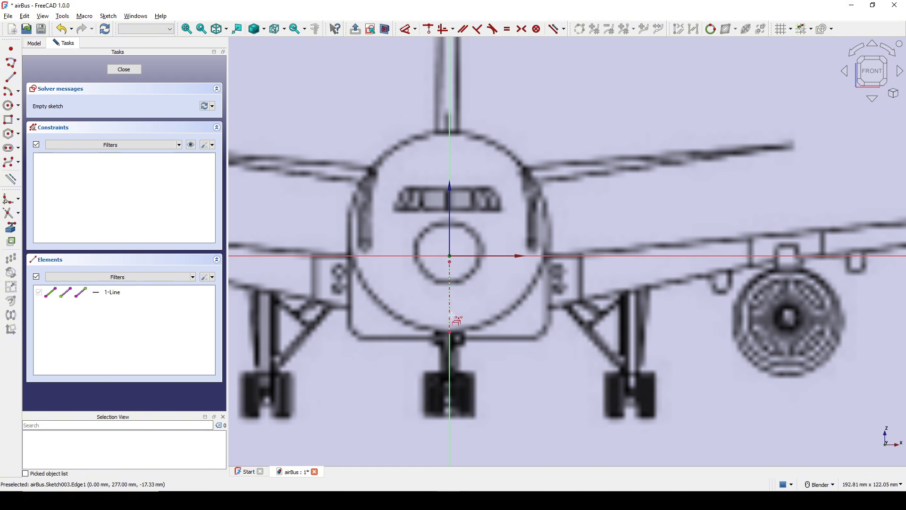
Sketch a horizontal line about 20 mm long across the guide line, near the bottom of the fuselage circle.
{"action": "scroll", "coordinate": [482, 302], "scroll_direction": "up", "scroll_amount": 5}
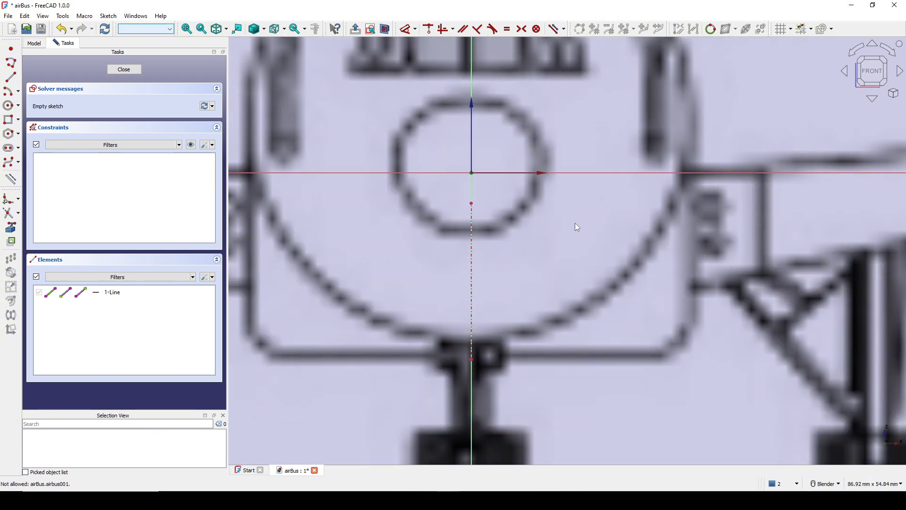
{"action": "left_click", "coordinate": [10, 77]}
{"action": "left_click", "coordinate": [388, 338]}
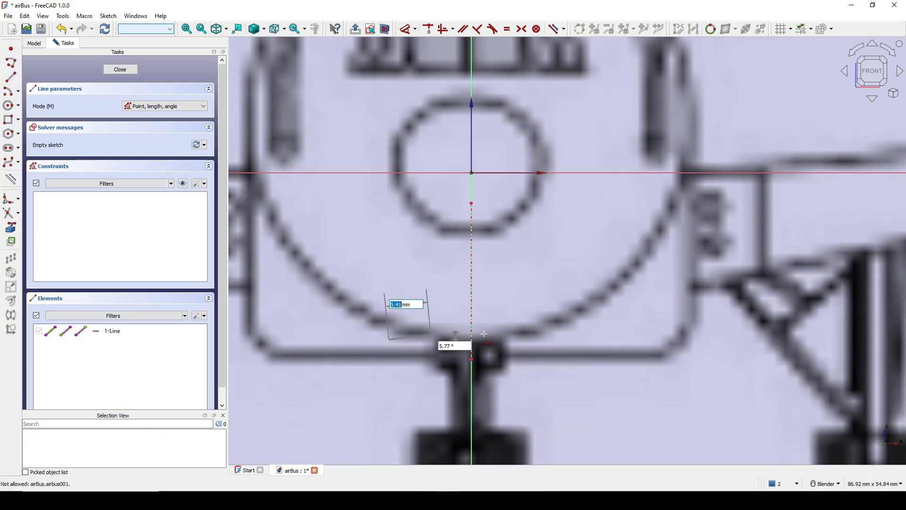
{"action": "left_click", "coordinate": [545, 338]}
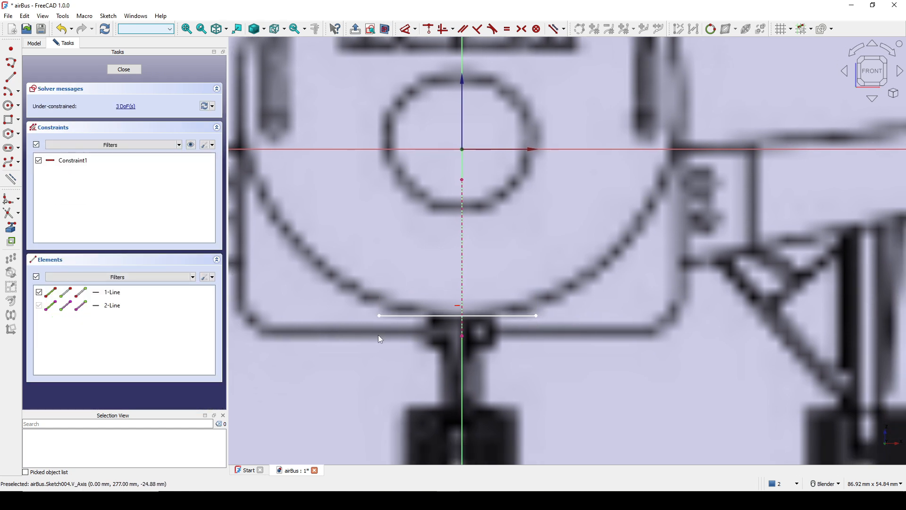
Make the horizontal line's endpoints symmetric about the vertical axis and constrain the line to the guide line's lower endpoint.
{"action": "left_click", "coordinate": [378, 316]}
{"action": "left_click", "coordinate": [536, 323]}
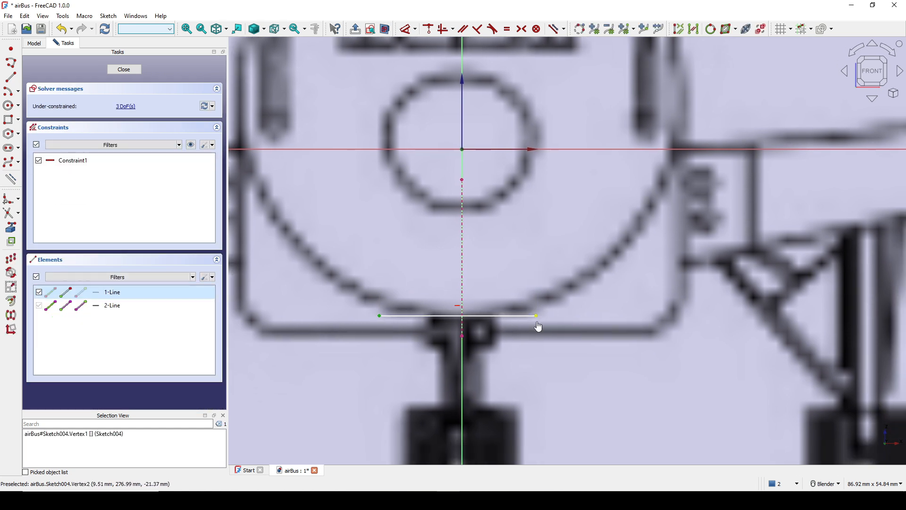
{"action": "left_click", "coordinate": [463, 414]}
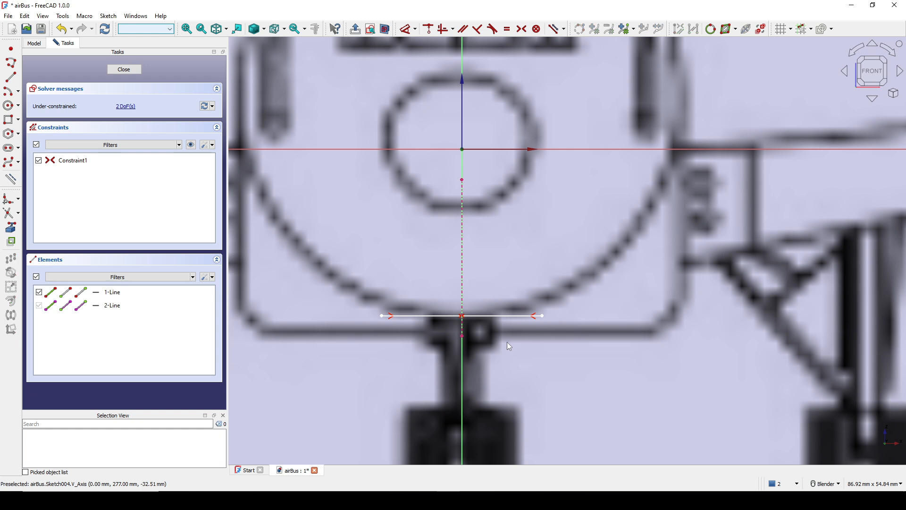
{"action": "key", "text": "s"}
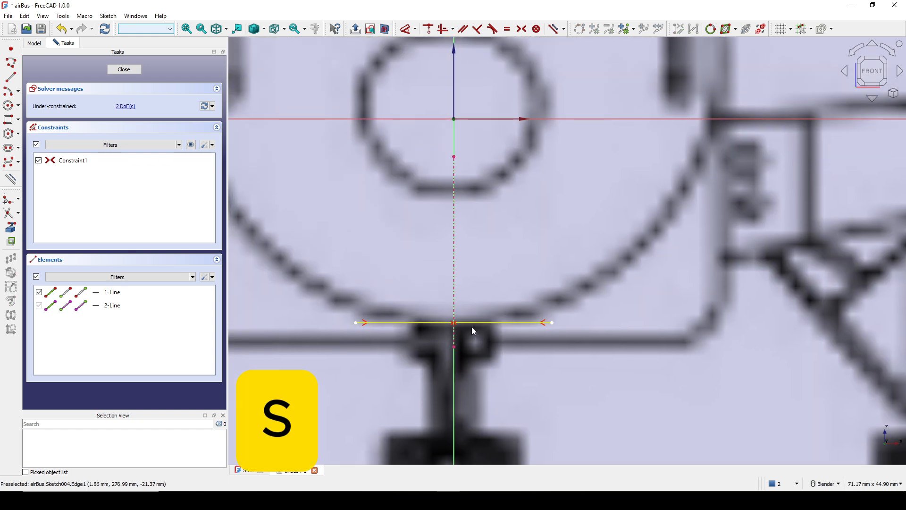
{"action": "left_click", "coordinate": [471, 324]}
{"action": "left_click", "coordinate": [455, 347]}
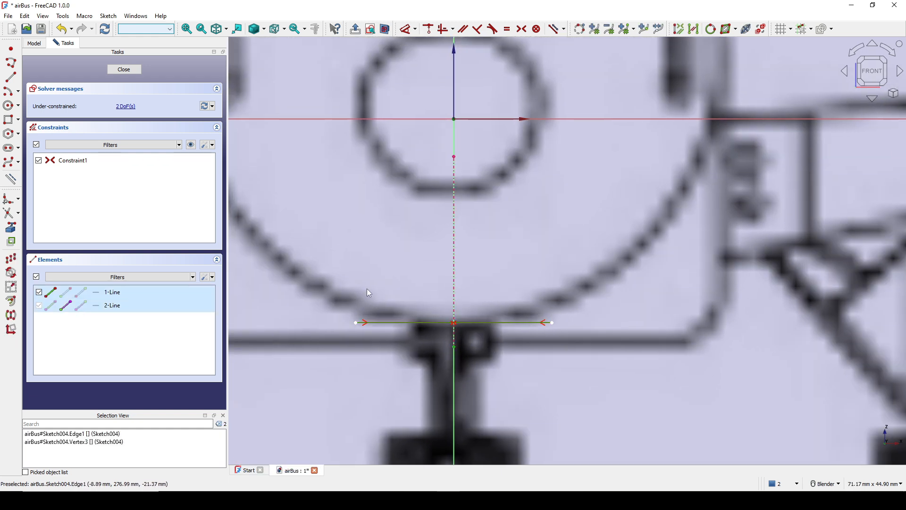
{"action": "key", "text": "c"}
Draw a degree 3 B-spline by control points from the horizontal line's left endpoint, bulging outward, to the guide line's upper endpoint.
{"action": "scroll", "coordinate": [550, 287], "scroll_direction": "down", "scroll_amount": 2}
{"action": "middle_click_drag", "start_coordinate": [550, 287], "coordinate": [534, 335], "text": "shift"}
{"action": "scroll", "coordinate": [420, 307], "scroll_direction": "up", "scroll_amount": 1}
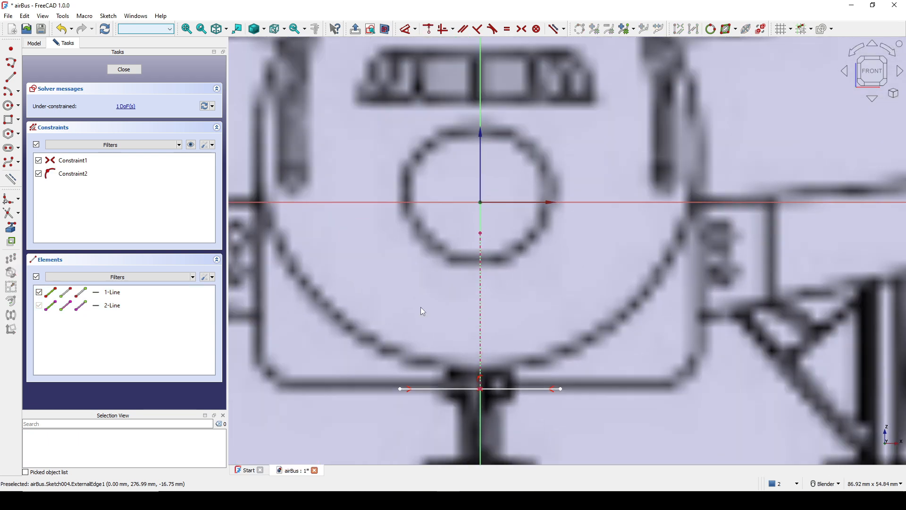
{"action": "middle_click_drag", "start_coordinate": [437, 299], "coordinate": [433, 261], "text": "shift"}
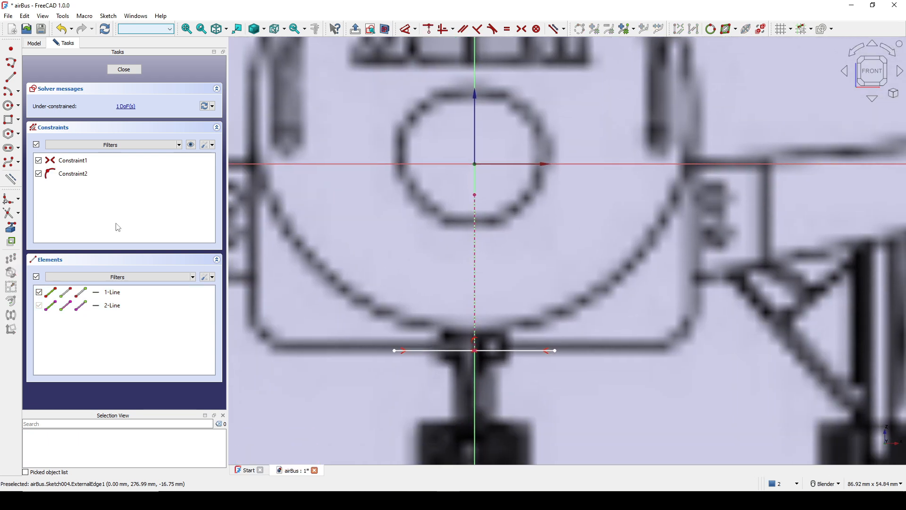
{"action": "left_click", "coordinate": [10, 163]}
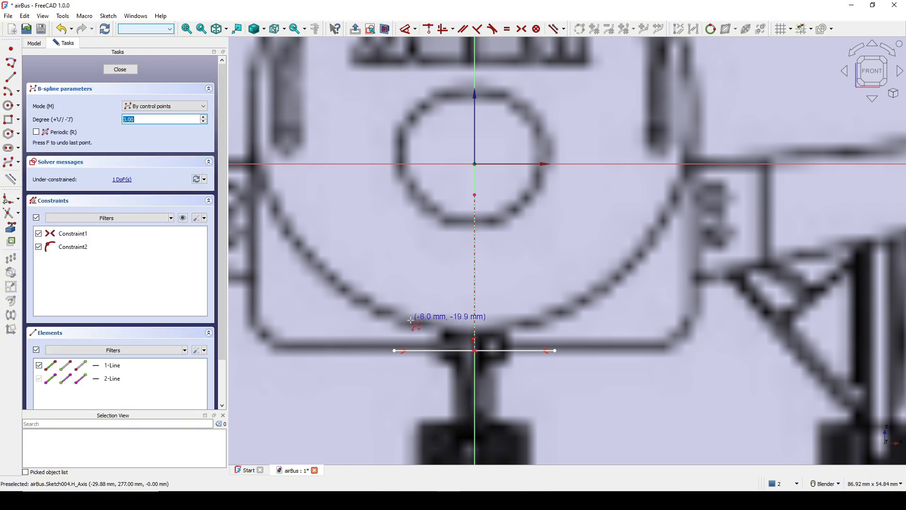
{"action": "scroll", "coordinate": [406, 325], "scroll_direction": "up", "scroll_amount": 1}
{"action": "left_click", "coordinate": [391, 356]}
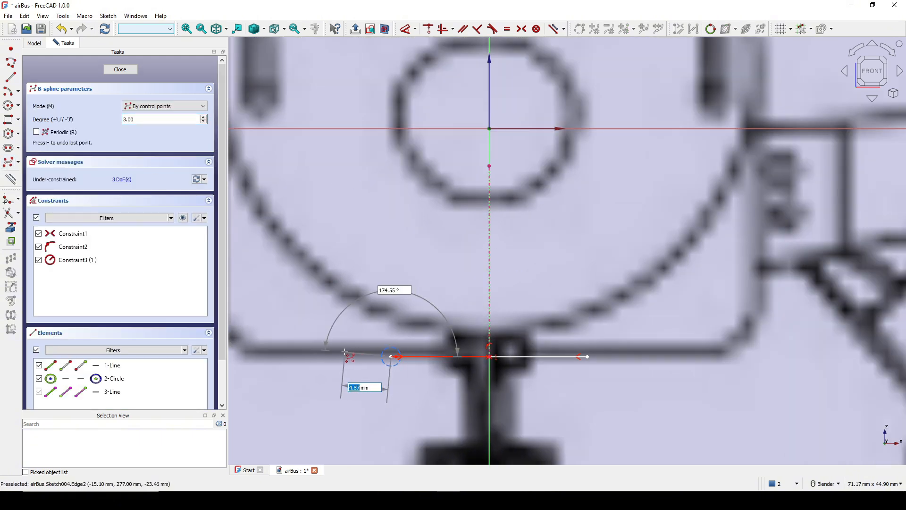
{"action": "left_click", "coordinate": [336, 356]}
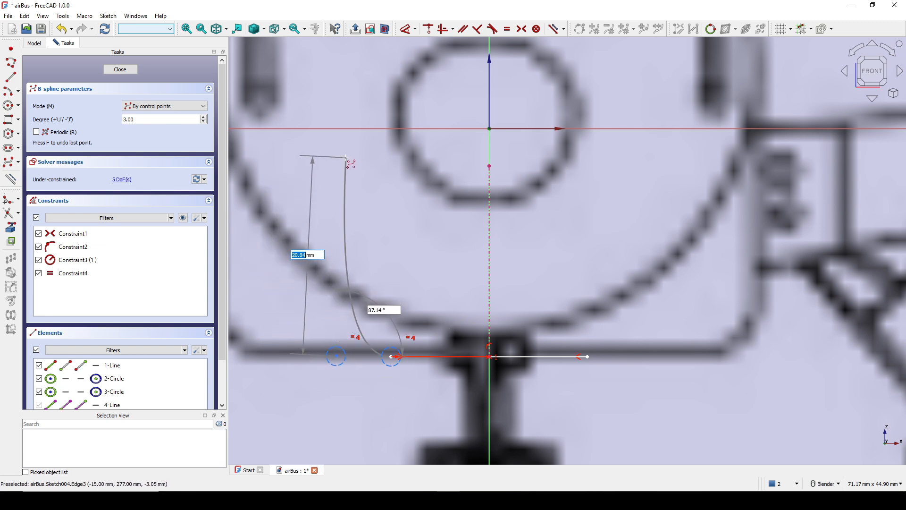
{"action": "left_click", "coordinate": [340, 166]}
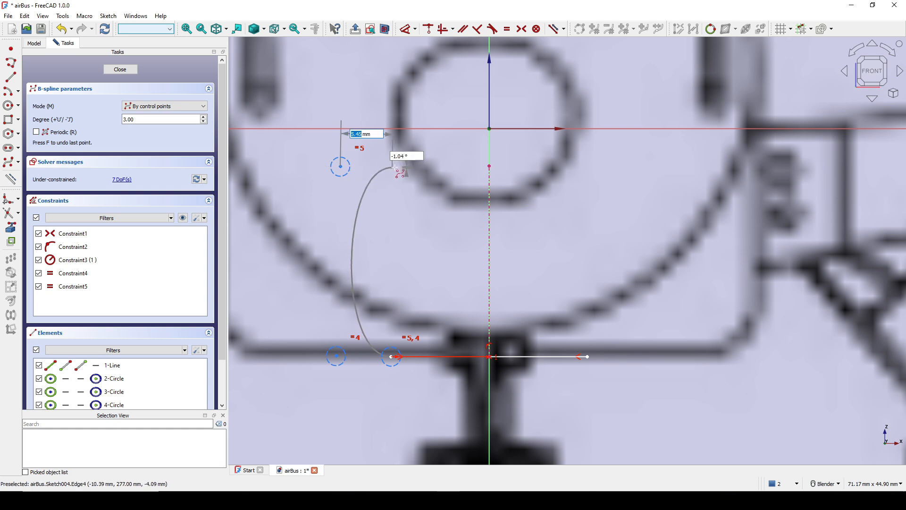
{"action": "left_click", "coordinate": [489, 166]}
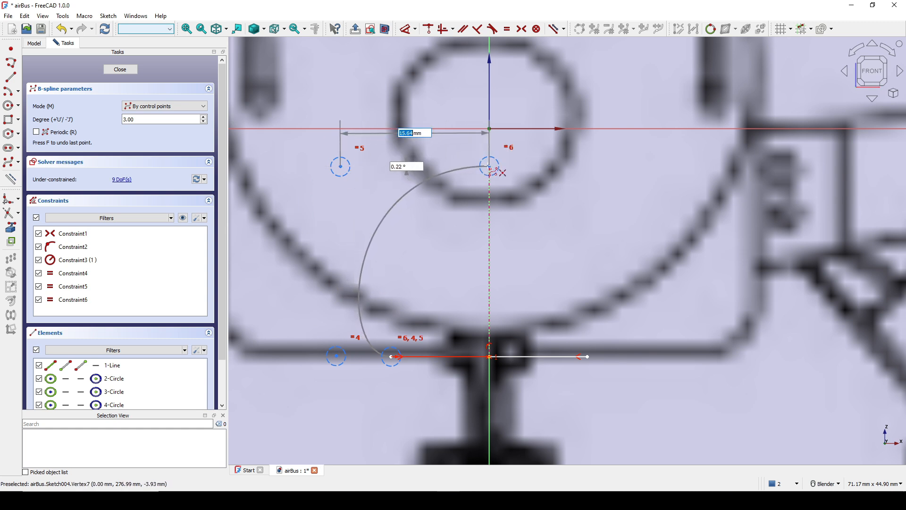
{"action": "right_click", "coordinate": [561, 182]}
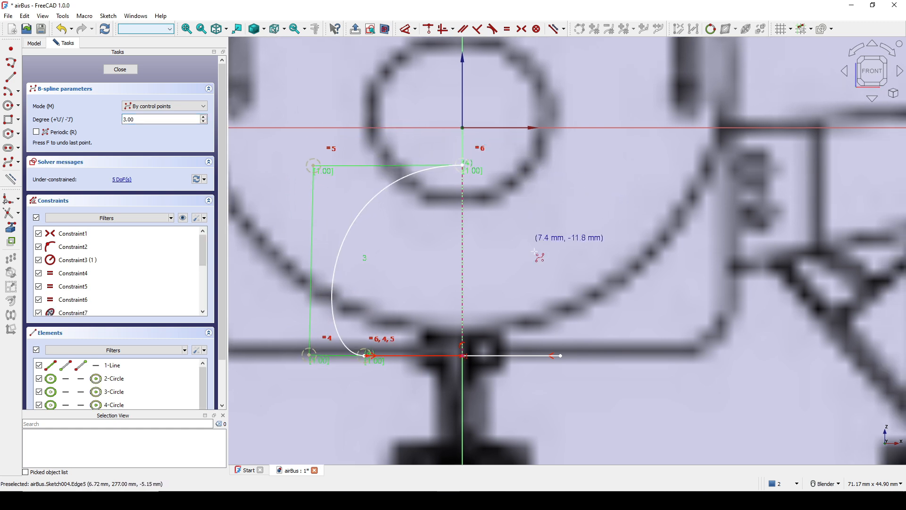
Draw a matching degree 3 B-spline from the horizontal line's right endpoint to the guide line's upper endpoint.
{"action": "left_click", "coordinate": [561, 355]}
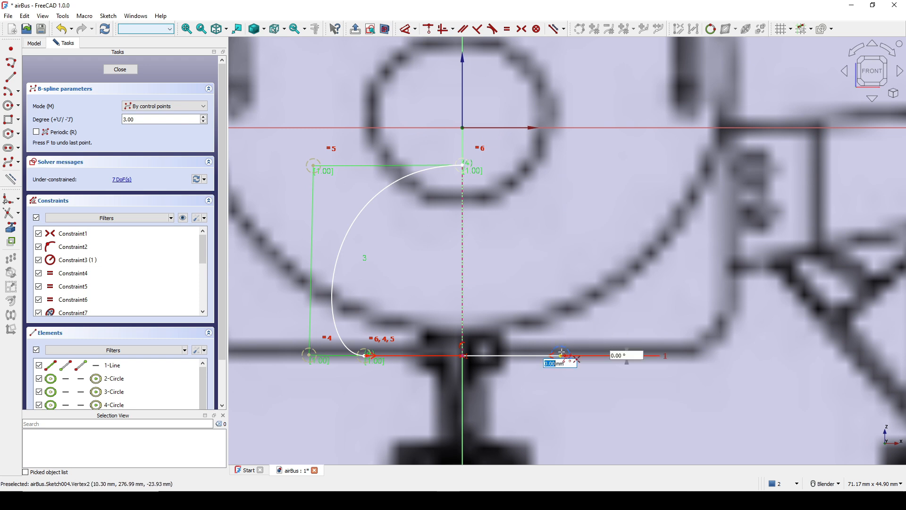
{"action": "left_click", "coordinate": [608, 353]}
{"action": "left_click", "coordinate": [594, 163]}
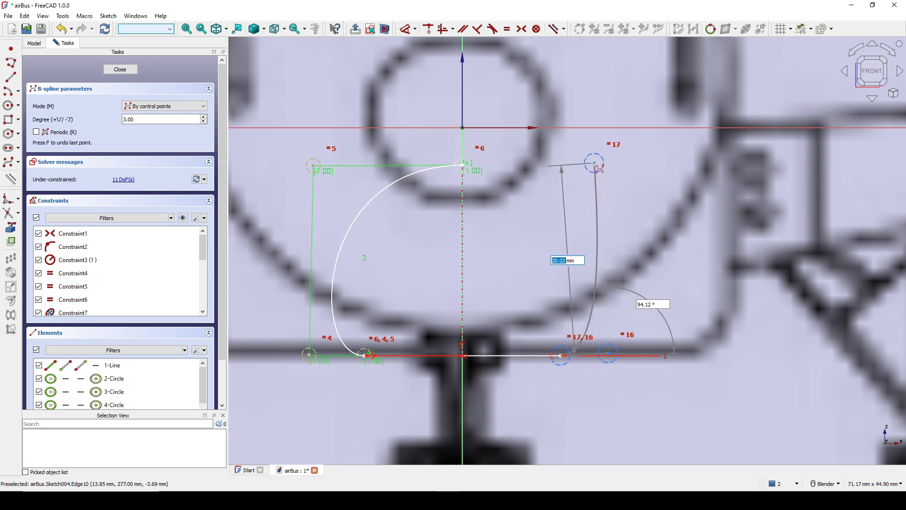
{"action": "left_click", "coordinate": [462, 165]}
{"action": "right_click", "coordinate": [528, 135]}
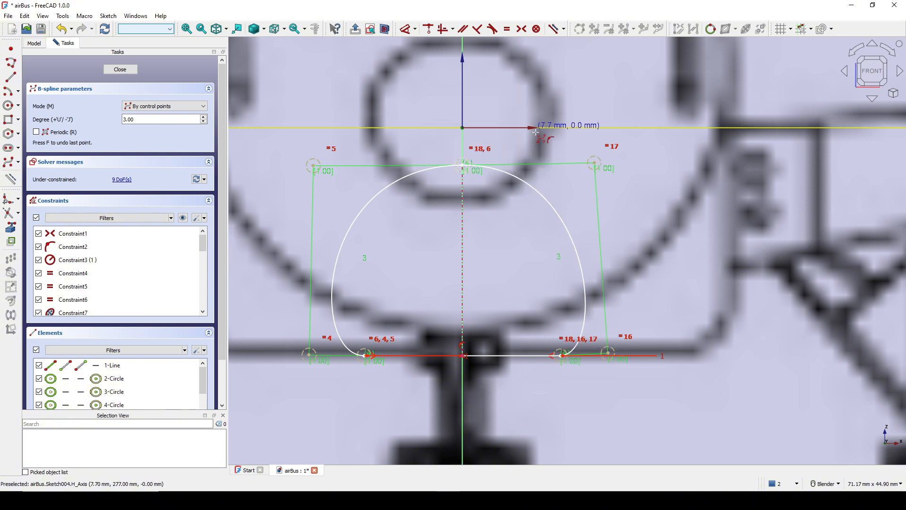
{"action": "right_click", "coordinate": [529, 133]}
Make the upper and lower pairs of outer B-spline control points symmetric about the vertical axis.
{"action": "middle_click_drag", "start_coordinate": [499, 219], "coordinate": [519, 208], "text": "shift"}
{"action": "key", "text": "s"}
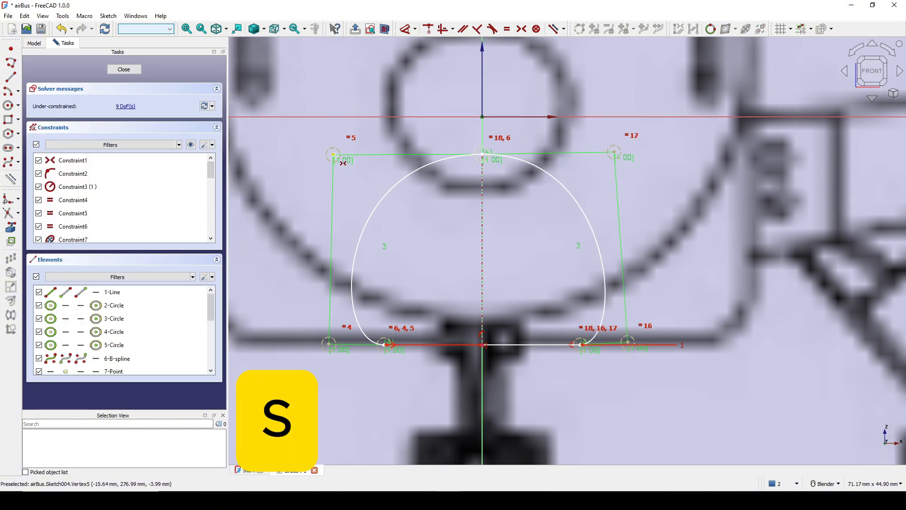
{"action": "left_click", "coordinate": [334, 154]}
{"action": "left_click", "coordinate": [614, 152]}
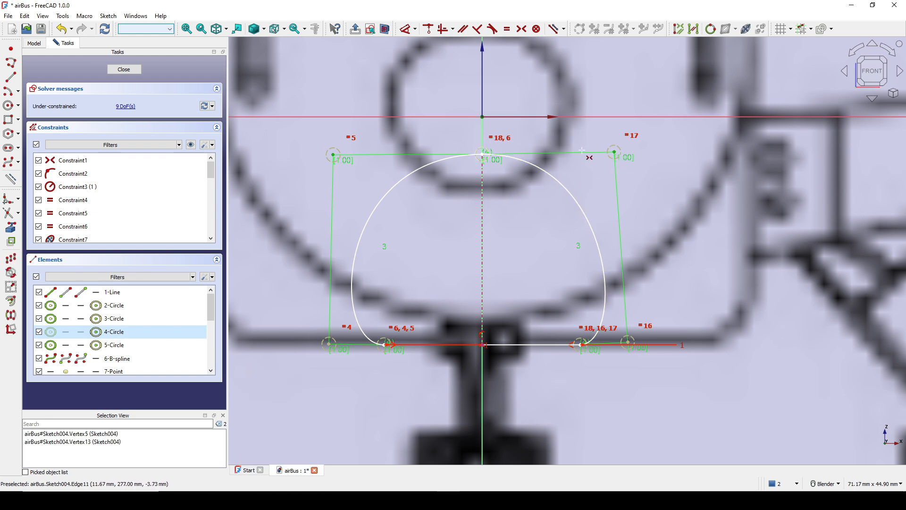
{"action": "left_click", "coordinate": [483, 134]}
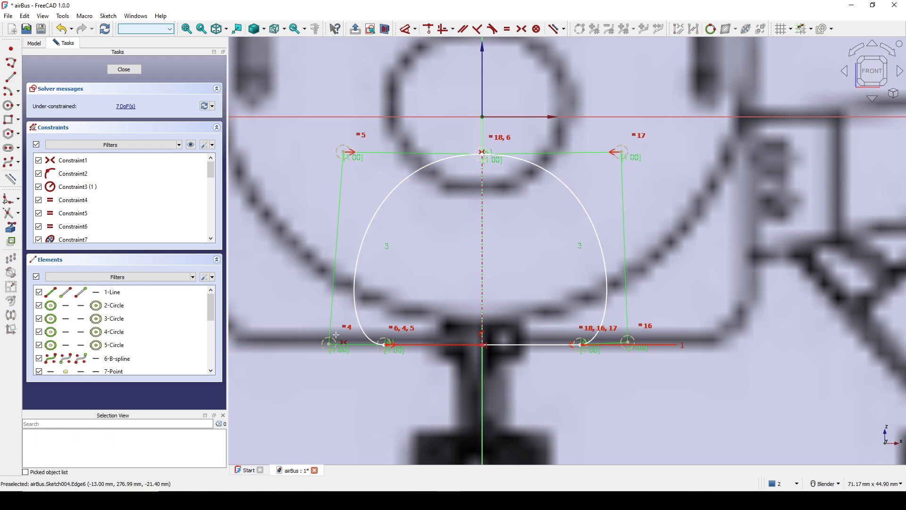
{"action": "left_click", "coordinate": [483, 346]}
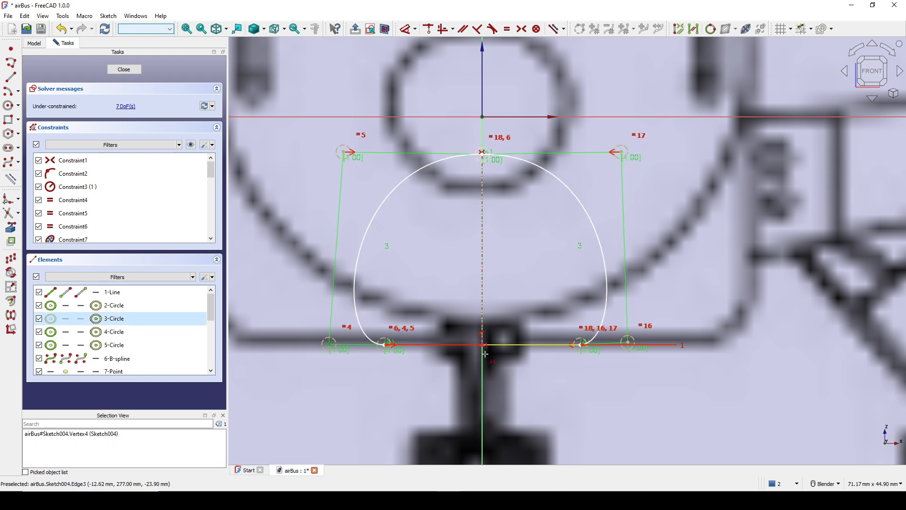
{"action": "left_click", "coordinate": [626, 347]}
{"action": "left_click", "coordinate": [486, 432]}
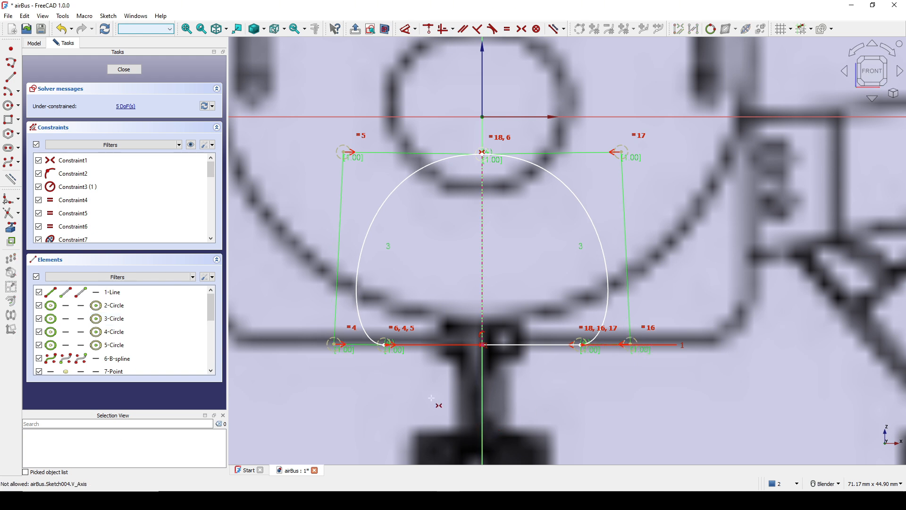
Move the upper right control point slightly outward and constrain it vertically in line with the lower right control point.
{"action": "middle_click_drag", "start_coordinate": [545, 359], "coordinate": [525, 383], "text": "shift"}
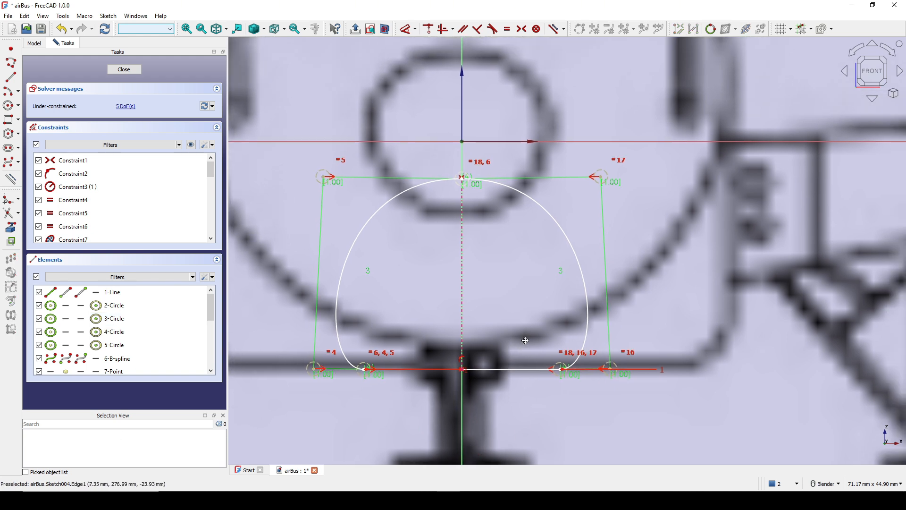
{"action": "left_click_drag", "start_coordinate": [604, 183], "coordinate": [615, 183]}
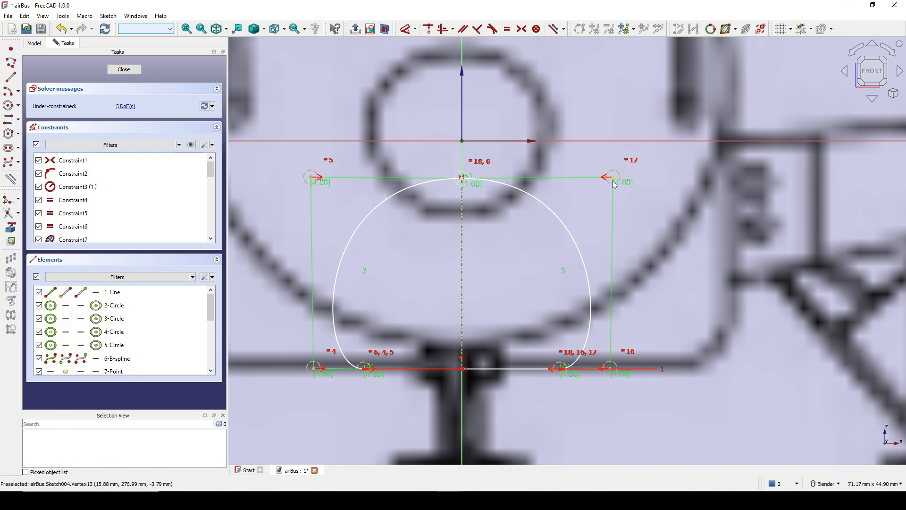
{"action": "left_click", "coordinate": [613, 182]}
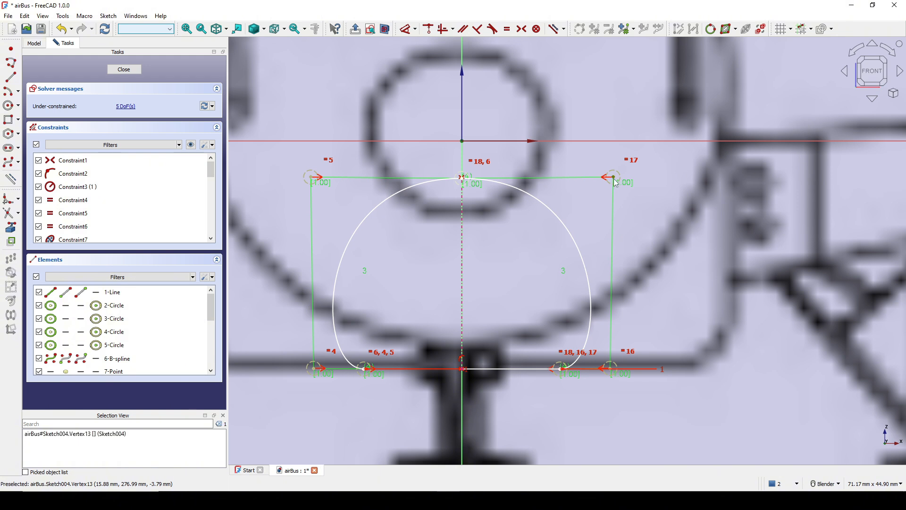
{"action": "left_click", "coordinate": [613, 372]}
{"action": "key", "text": "v"}
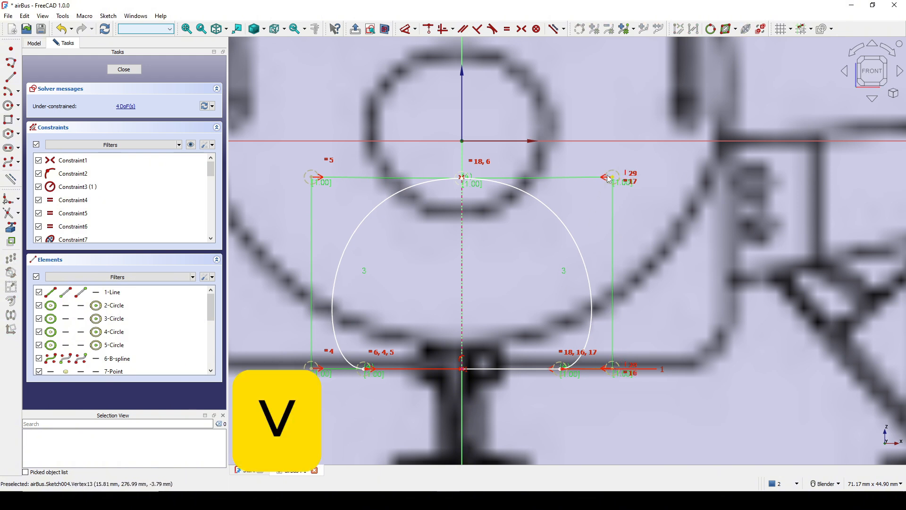
{"action": "left_click_drag", "start_coordinate": [613, 182], "coordinate": [609, 183]}
Constrain the horizontal distance between the profile's two lower spline endpoints to 15 mm.
{"action": "scroll", "coordinate": [595, 263], "scroll_direction": "down", "scroll_amount": 5}
{"action": "scroll", "coordinate": [566, 306], "scroll_direction": "up", "scroll_amount": 4}
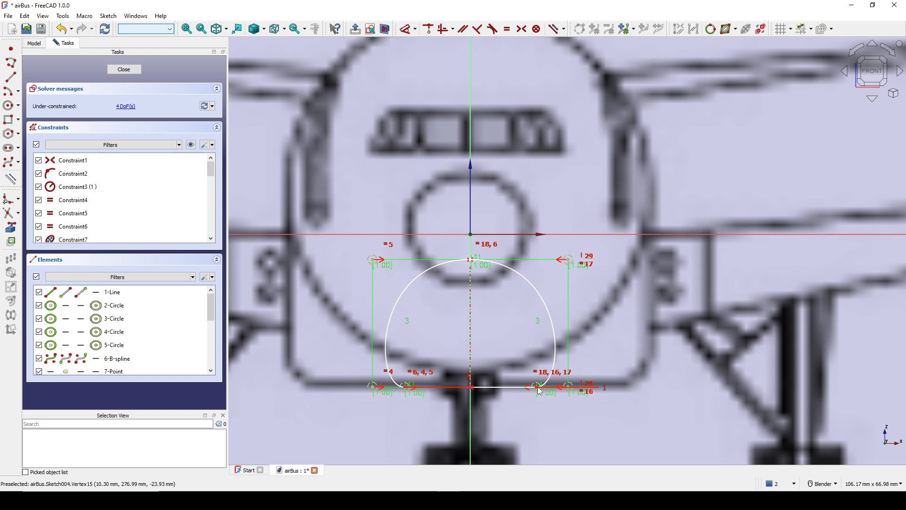
{"action": "left_click", "coordinate": [538, 391]}
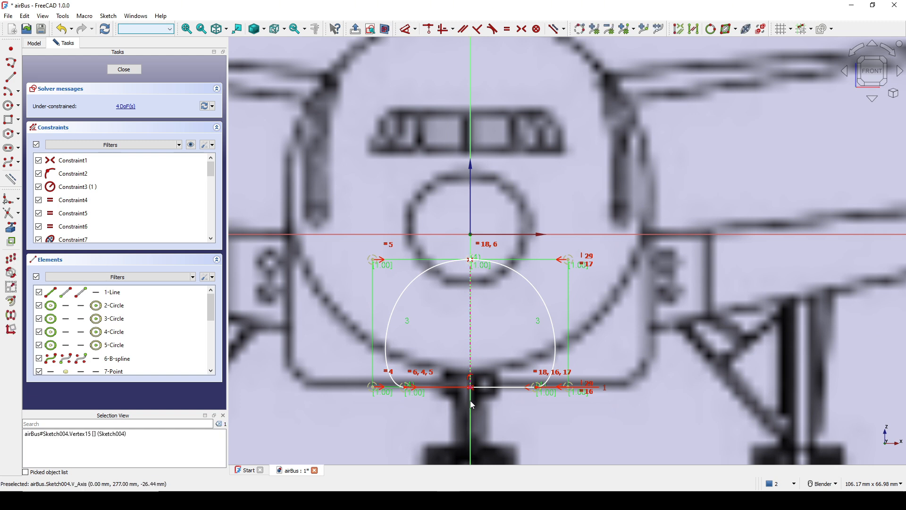
{"action": "left_click", "coordinate": [406, 386]}
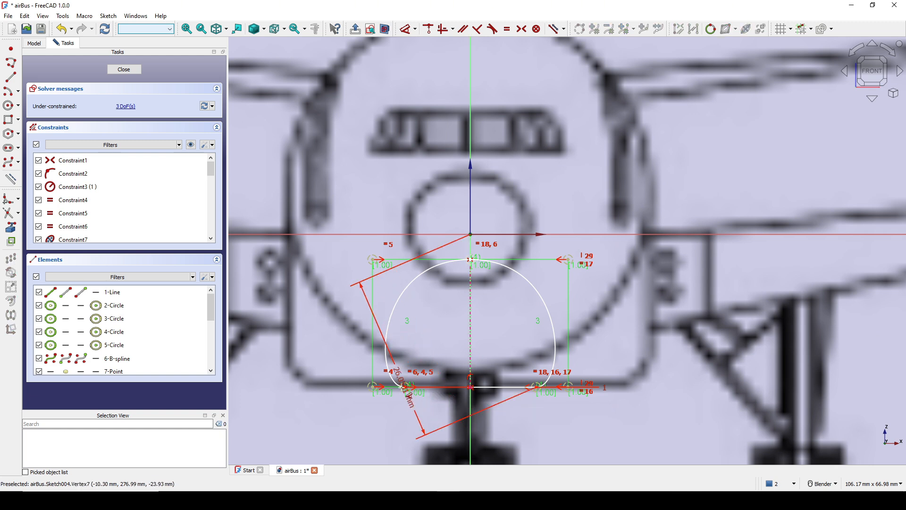
{"action": "left_click", "coordinate": [433, 415]}
{"action": "left_click", "coordinate": [432, 419]}
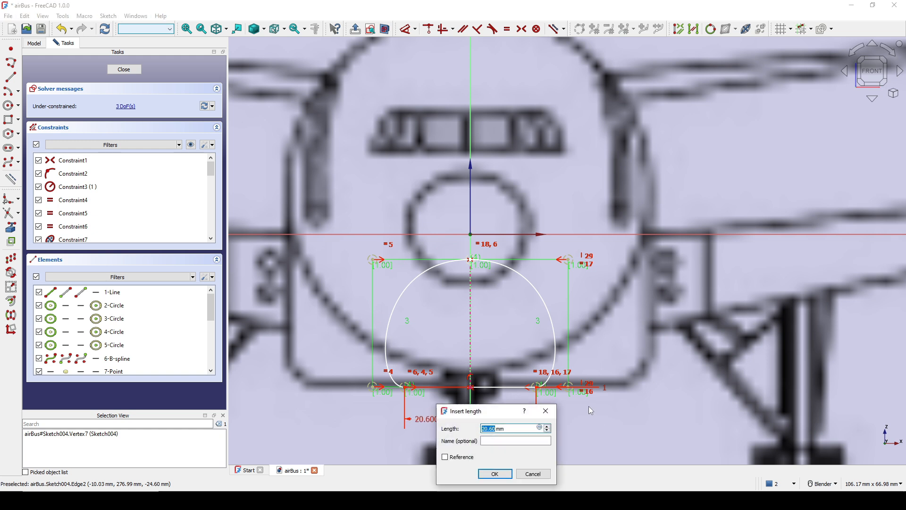
{"action": "type", "text": "15"}
{"action": "left_click", "coordinate": [498, 473]}
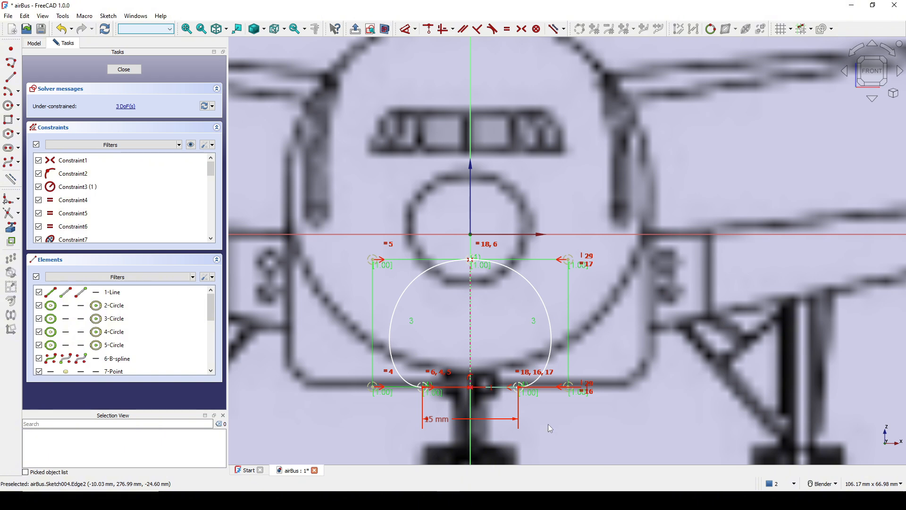
{"action": "scroll", "coordinate": [548, 413], "scroll_direction": "up", "scroll_amount": 3}
{"action": "scroll", "coordinate": [526, 373], "scroll_direction": "down", "scroll_amount": 3}
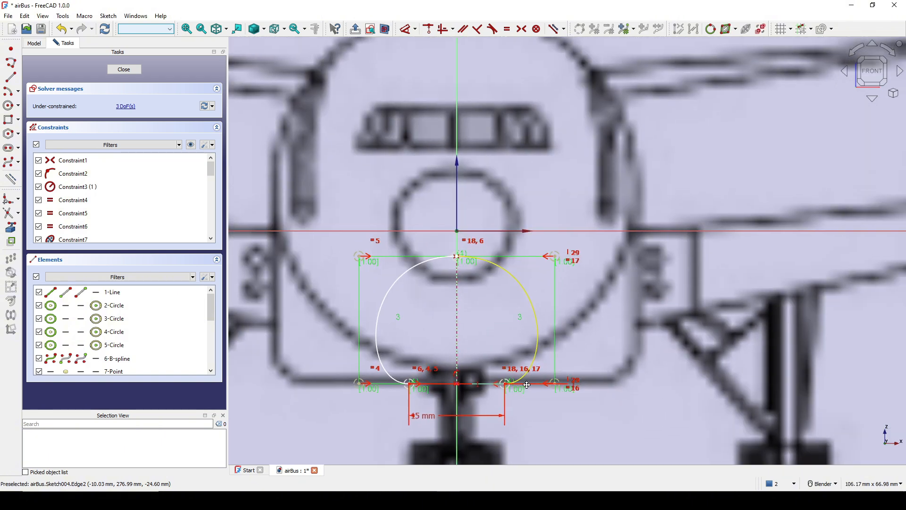
{"action": "scroll", "coordinate": [519, 403], "scroll_direction": "down", "scroll_amount": 3}
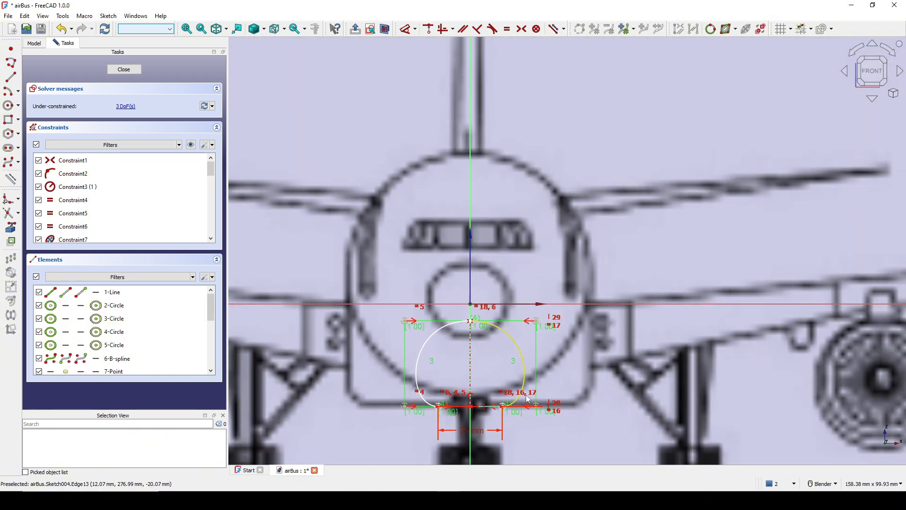
{"action": "scroll", "coordinate": [528, 399], "scroll_direction": "up", "scroll_amount": 2}
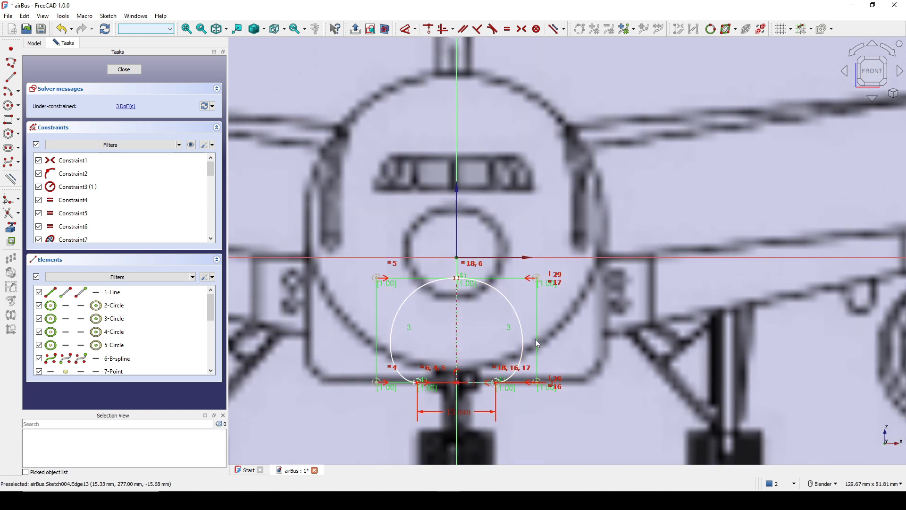
{"action": "key", "text": "Print"}
{"action": "left_click_drag", "start_coordinate": [247, 195], "coordinate": [682, 459]}
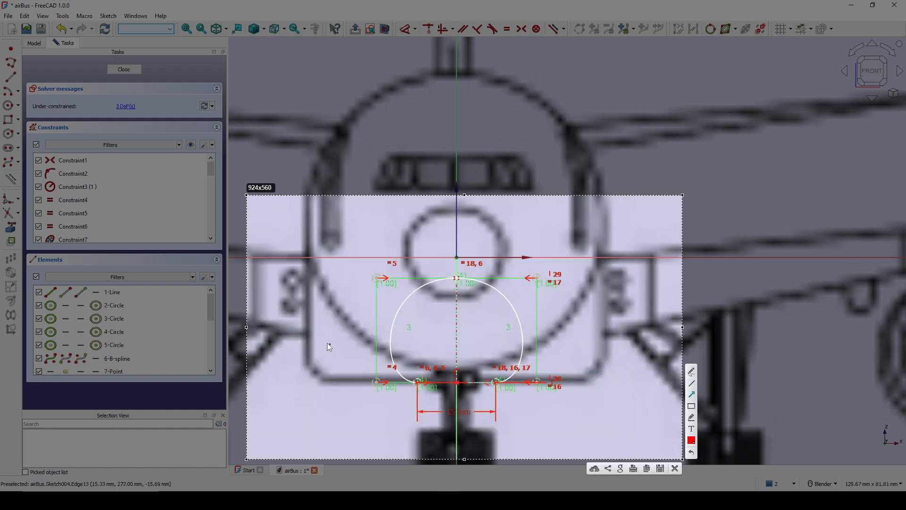
{"action": "left_click_drag", "start_coordinate": [310, 335], "coordinate": [601, 337]}
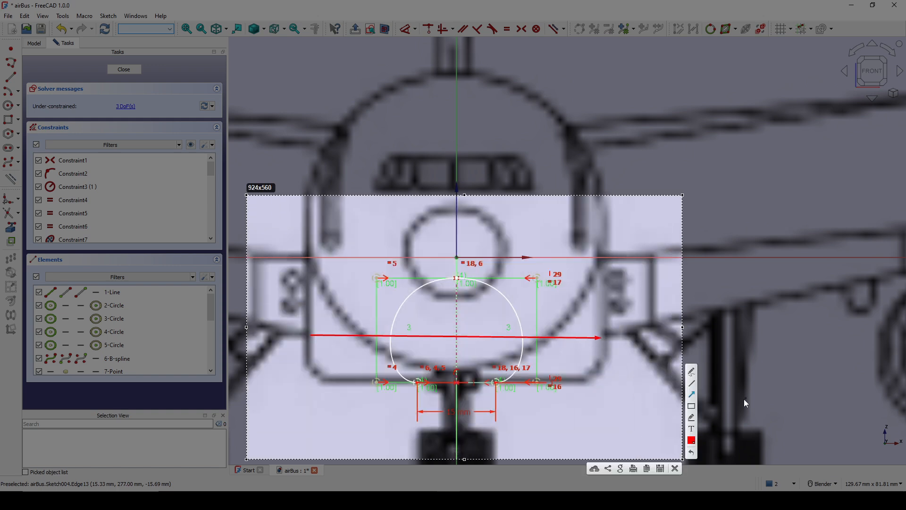
{"action": "left_click", "coordinate": [676, 468]}
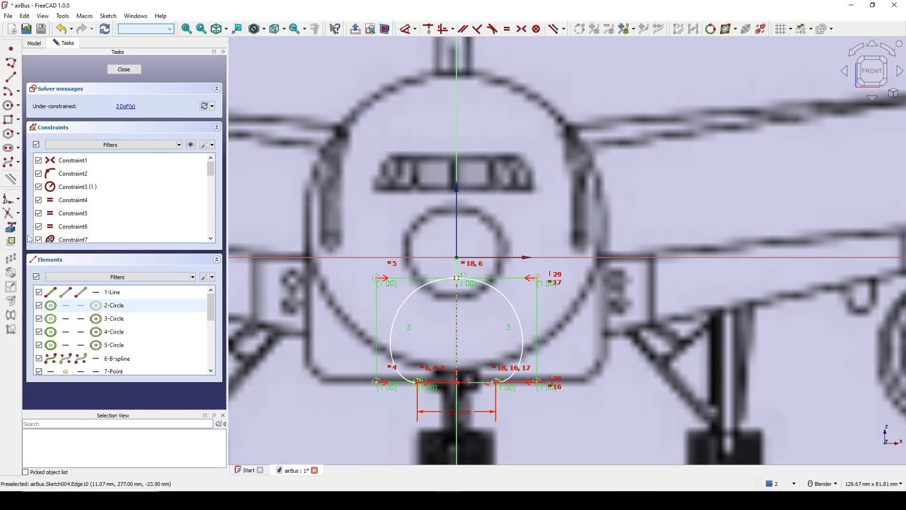
Draw a horizontal line about 57 mm long across the full width of the wing fairing in the front blueprint.
{"action": "left_click", "coordinate": [10, 77]}
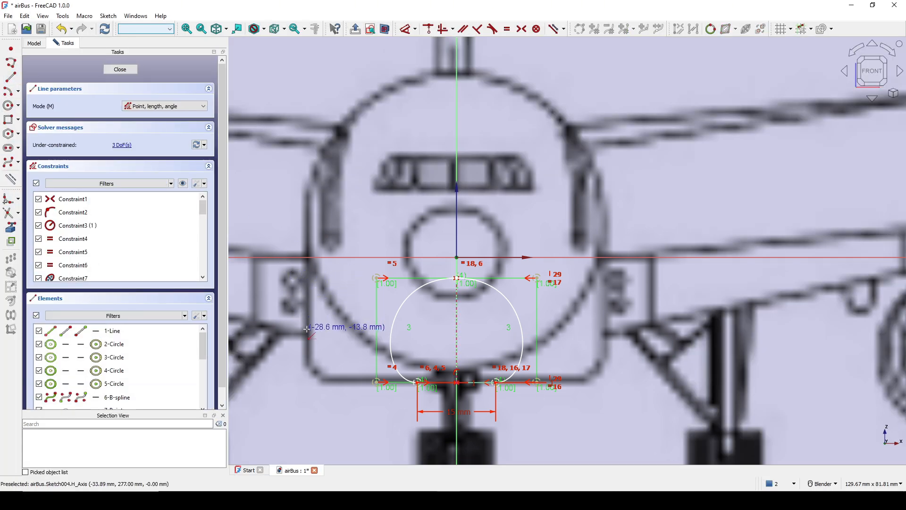
{"action": "left_click", "coordinate": [309, 331]}
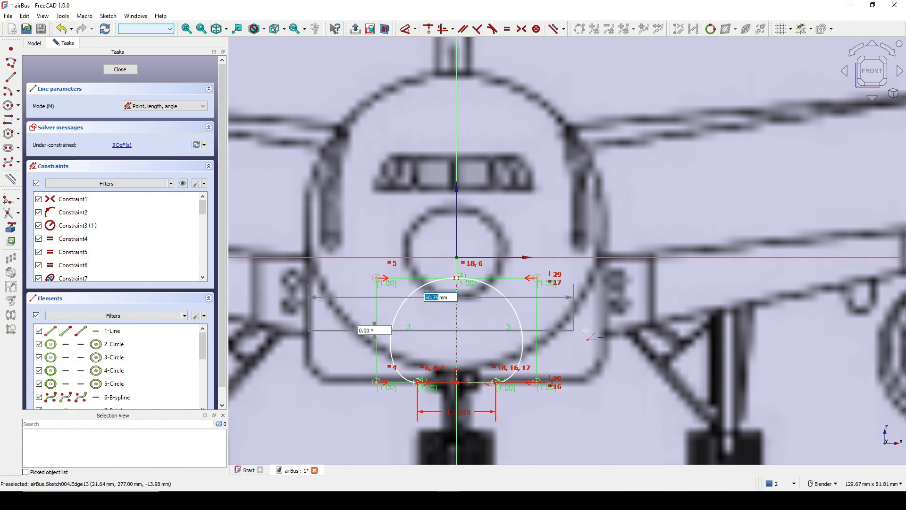
{"action": "left_click", "coordinate": [609, 330]}
Constrain the horizontal line spanning the fairing to a driving length of 57 mm.
{"action": "key", "text": "d"}
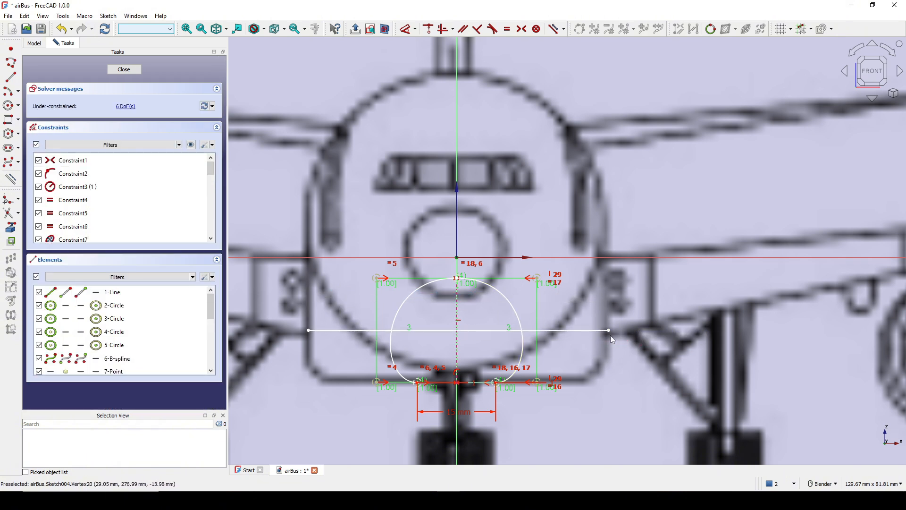
{"action": "left_click", "coordinate": [579, 331]}
{"action": "left_click", "coordinate": [567, 211]}
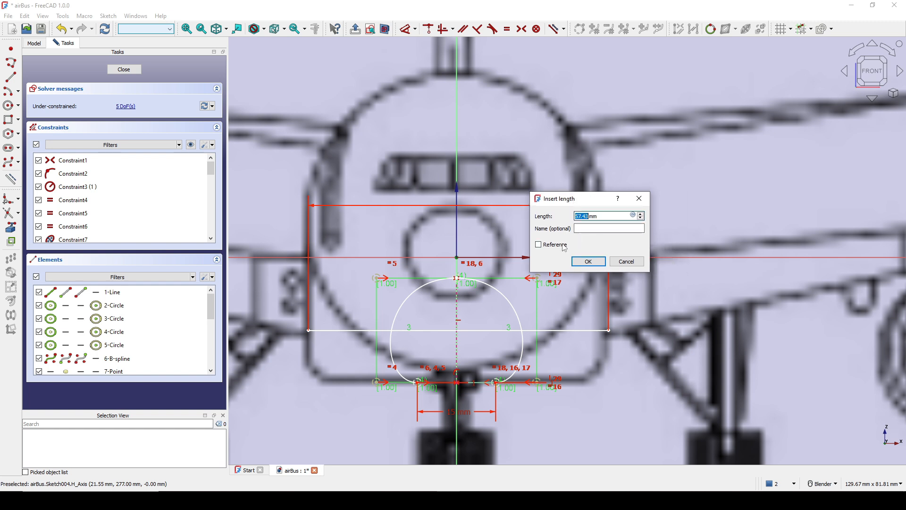
{"action": "left_click", "coordinate": [552, 247]}
{"action": "triple_click", "coordinate": [604, 216]}
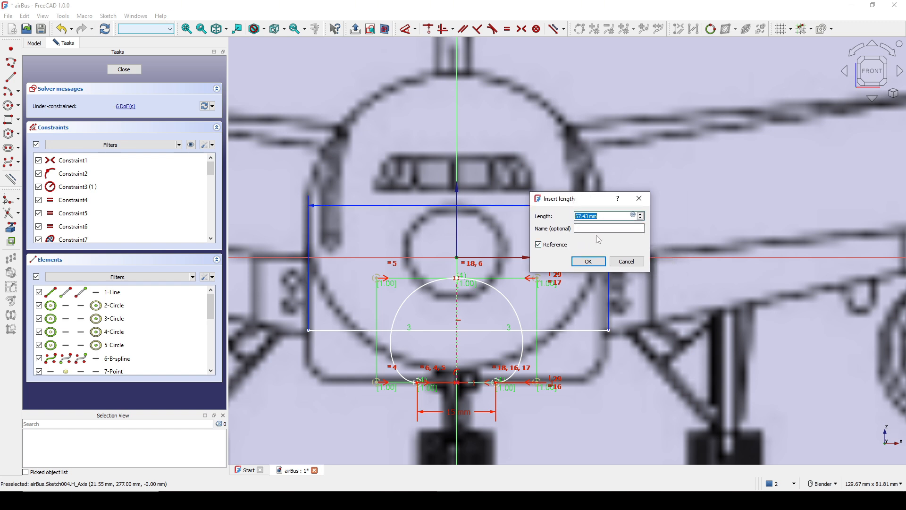
{"action": "type", "text": "57"}
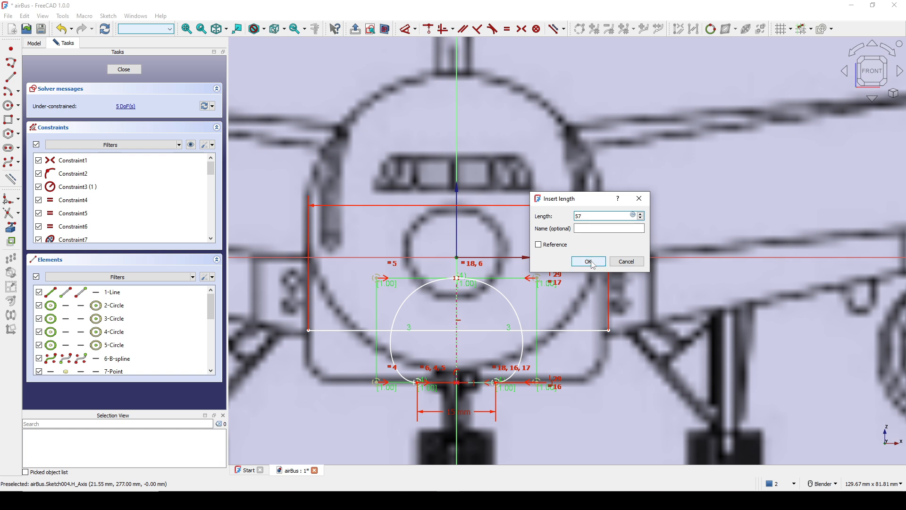
{"action": "left_click", "coordinate": [588, 261]}
Convert the 57 mm horizontal line to construction geometry and move its dimension label left of the vertical axis.
{"action": "left_click", "coordinate": [581, 330]}
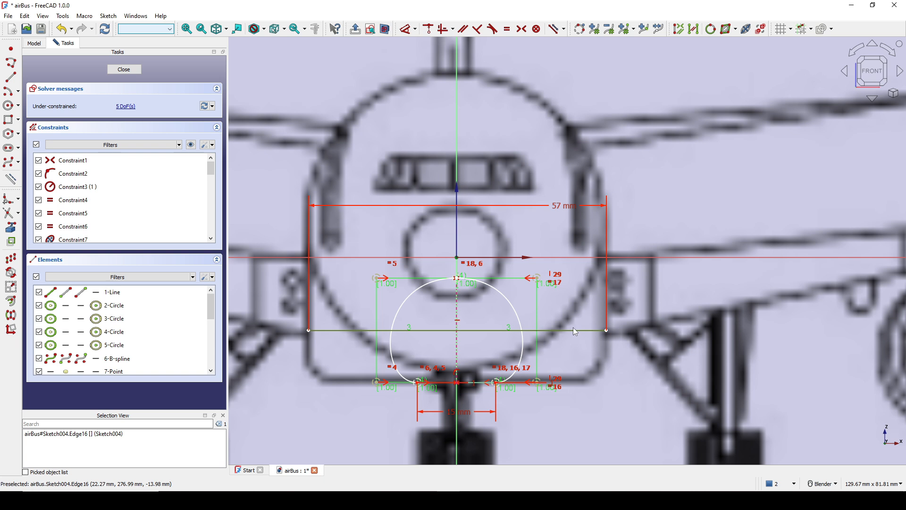
{"action": "key", "text": "g"}
{"action": "key", "text": "n"}
{"action": "middle_click_drag", "start_coordinate": [562, 320], "coordinate": [565, 312], "text": "shift"}
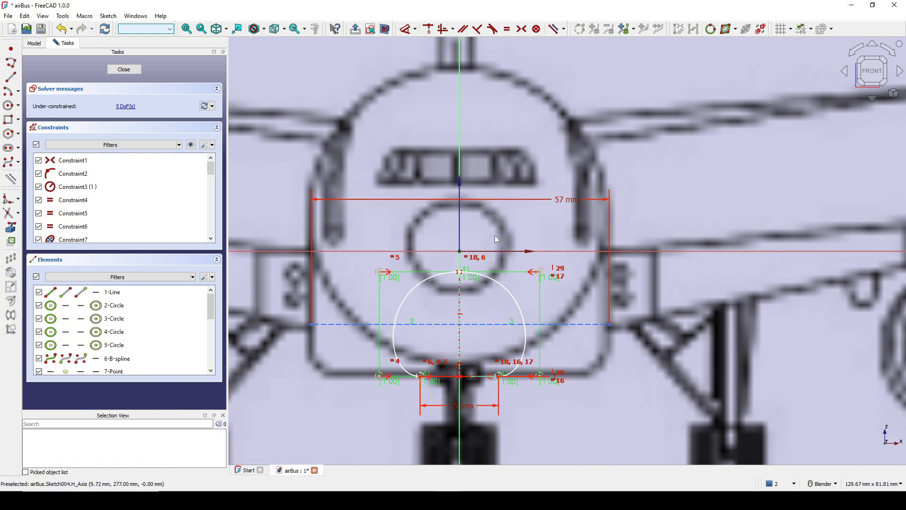
{"action": "left_click_drag", "start_coordinate": [565, 197], "coordinate": [434, 212]}
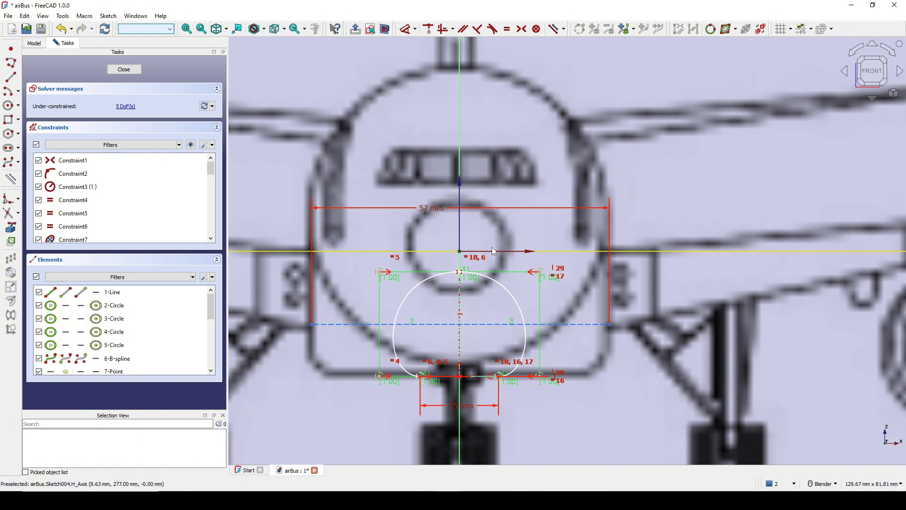
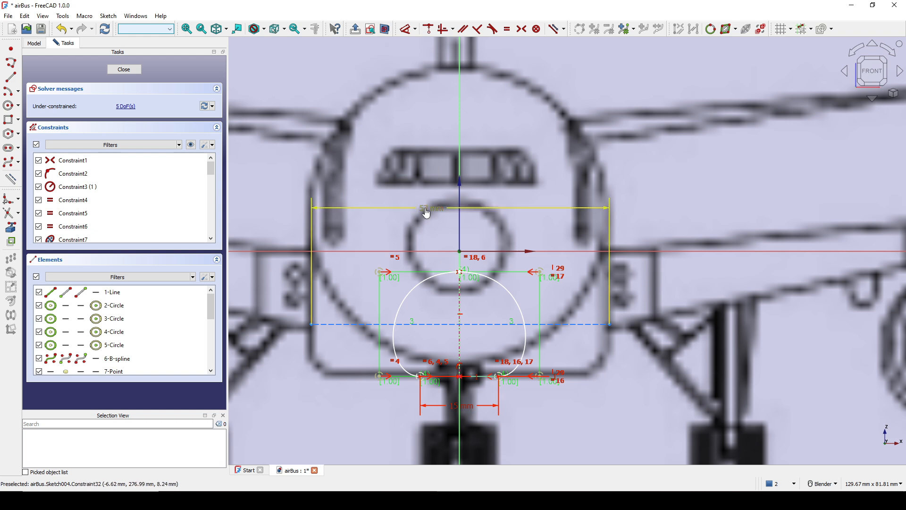
{"action": "left_click_drag", "start_coordinate": [424, 209], "coordinate": [425, 210]}
{"action": "middle_click_drag", "start_coordinate": [538, 236], "coordinate": [538, 222], "text": "shift"}
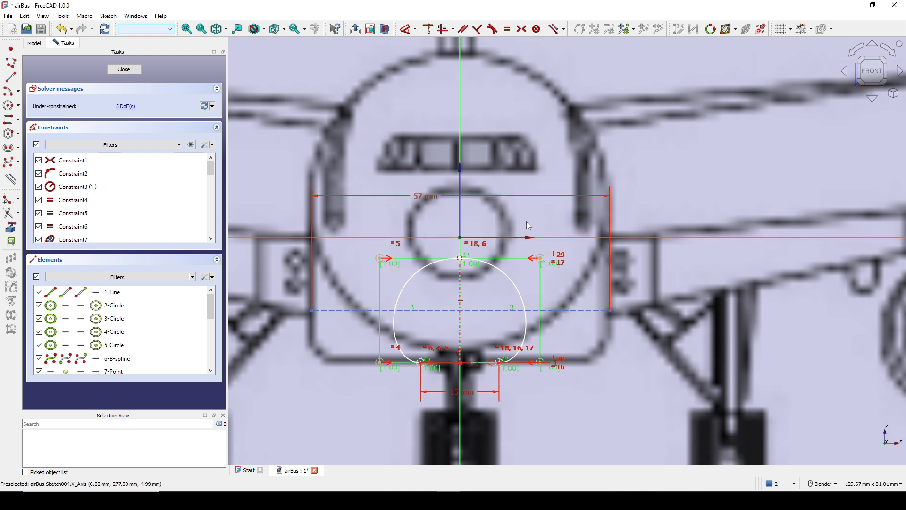
{"action": "scroll", "coordinate": [509, 256], "scroll_direction": "down", "scroll_amount": 2}
{"action": "middle_click_drag", "start_coordinate": [512, 256], "coordinate": [502, 270], "text": "shift"}
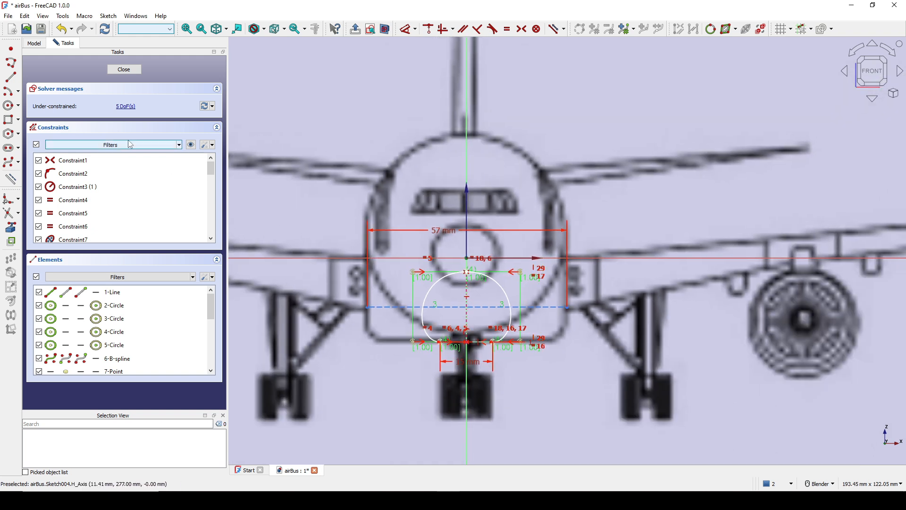
Finish the profile sketch and rename it BellyProfile.
{"action": "left_click", "coordinate": [124, 69]}
{"action": "mouse_move", "coordinate": [279, 143]}
{"action": "middle_mouse_down"}
{"action": "mouse_move", "coordinate": [464, 233]}
{"action": "mouse_move", "coordinate": [578, 268]}
{"action": "middle_mouse_up"}
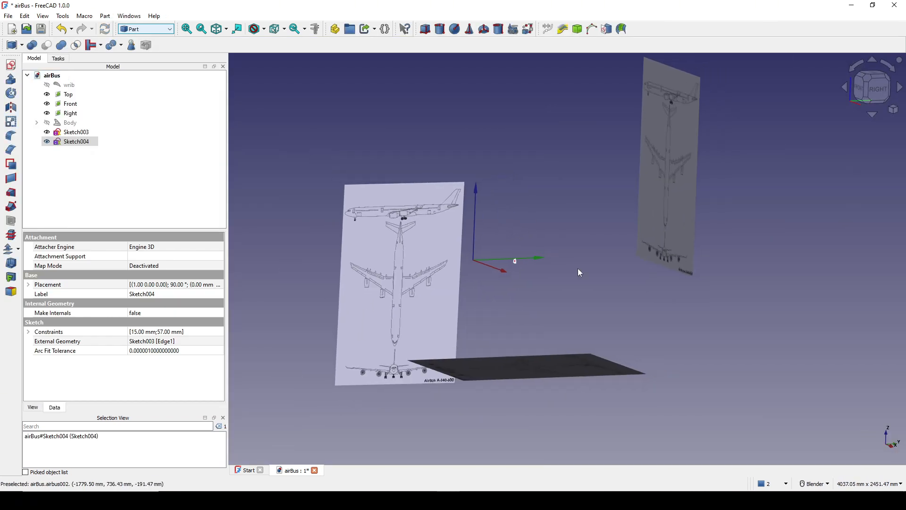
{"action": "left_click", "coordinate": [535, 295]}
{"action": "scroll", "coordinate": [519, 281], "scroll_direction": "up", "scroll_amount": 8}
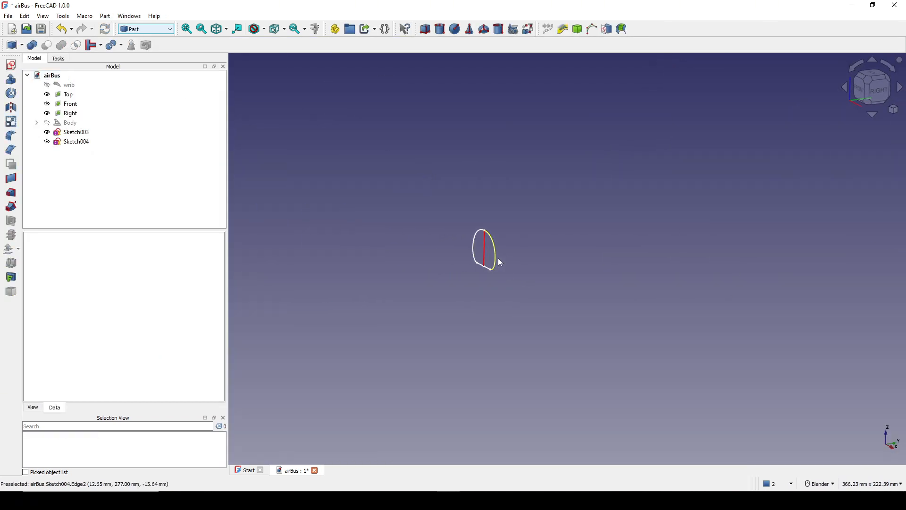
{"action": "left_click", "coordinate": [499, 259]}
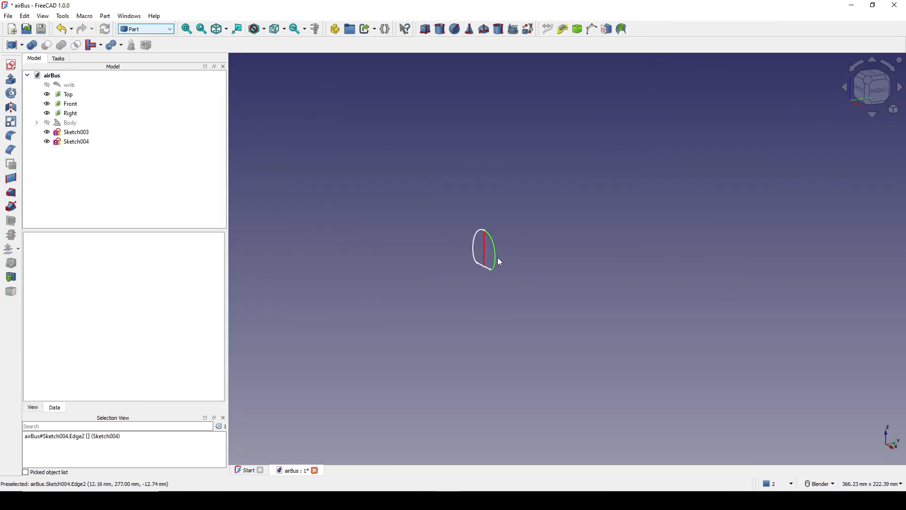
{"action": "right_click", "coordinate": [80, 146]}
{"action": "left_click", "coordinate": [163, 448]}
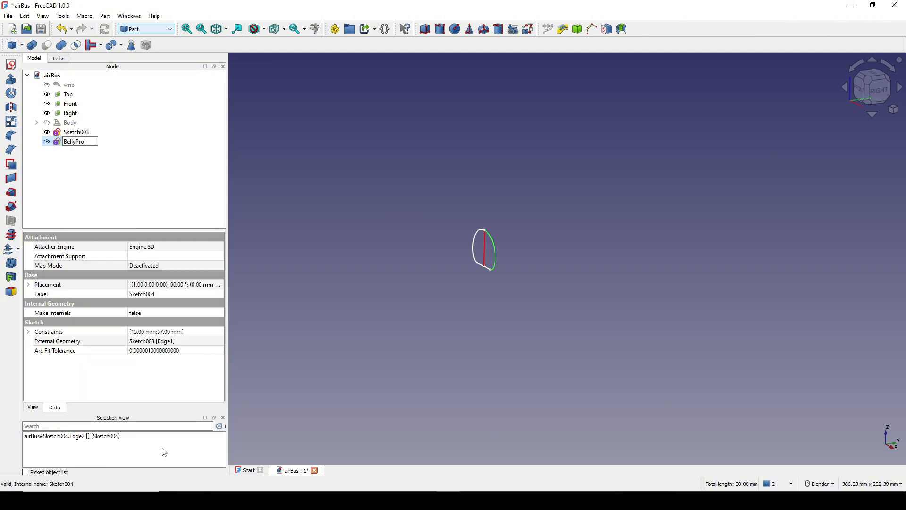
{"action": "key", "text": "Return"}
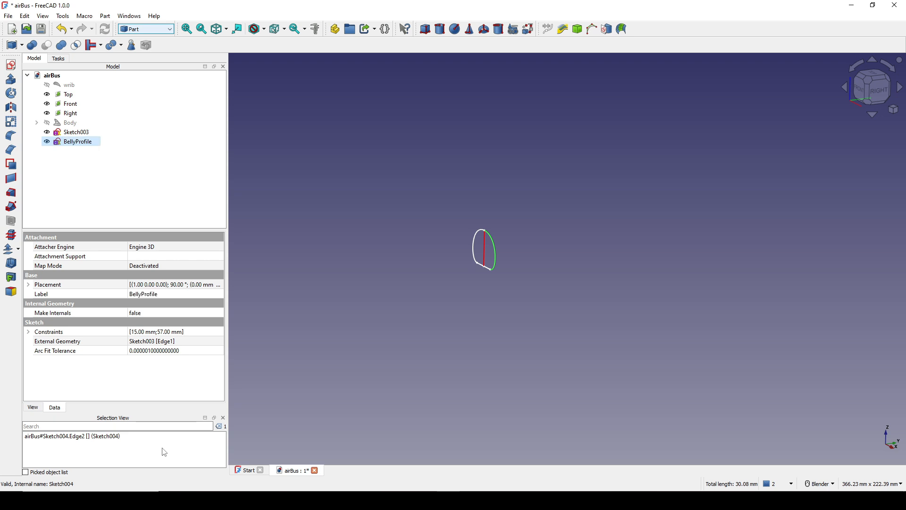
Rename Sketch003, which holds the vertical guide line, to RefLine.
{"action": "right_click", "coordinate": [81, 136]}
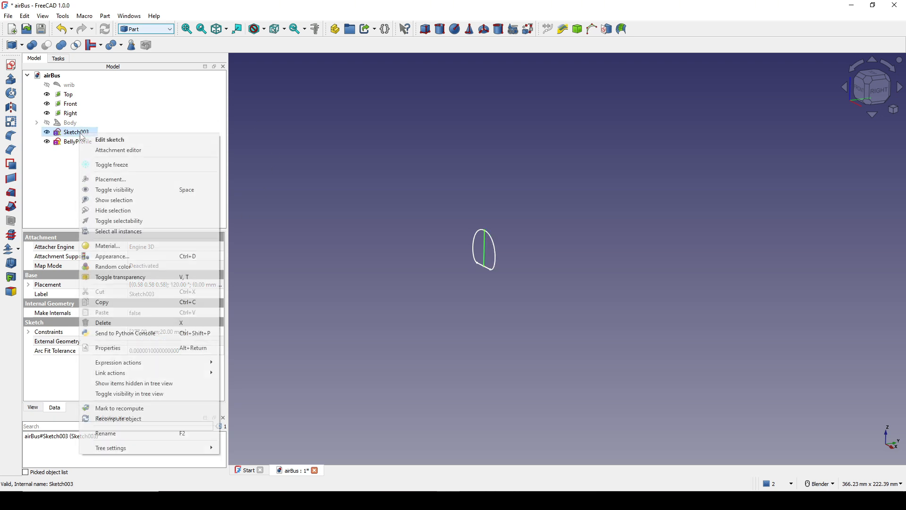
{"action": "left_click", "coordinate": [145, 437]}
{"action": "type", "text": "Ref"}
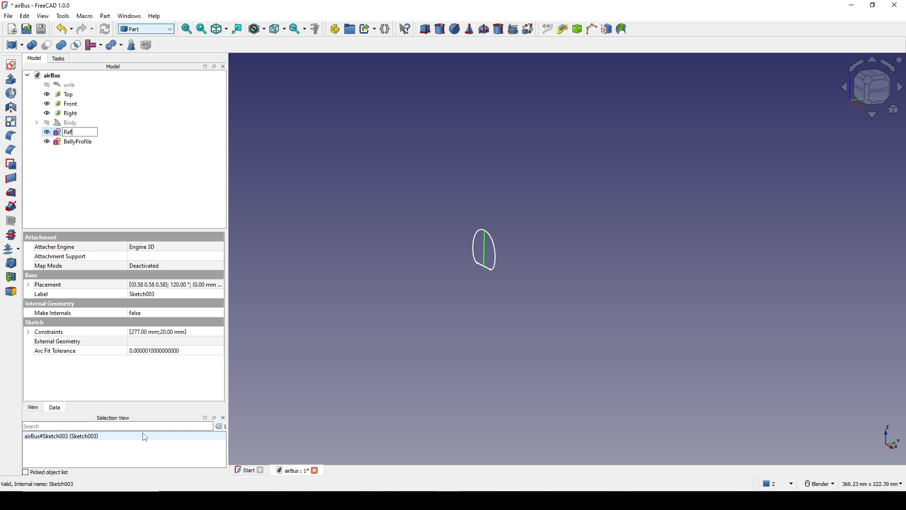
{"action": "type", "text": "Line"}
{"action": "key", "text": "Return"}
{"action": "left_click", "coordinate": [593, 329]}
Create a new sketch on the YZ-Plane with zero offset.
{"action": "scroll", "coordinate": [595, 329], "scroll_direction": "down", "scroll_amount": 6}
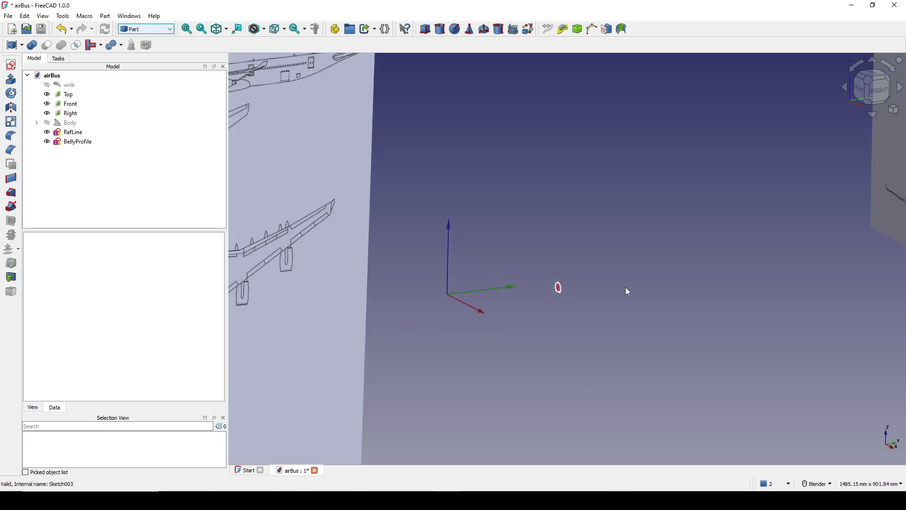
{"action": "scroll", "coordinate": [568, 318], "scroll_direction": "down", "scroll_amount": 2}
{"action": "scroll", "coordinate": [536, 365], "scroll_direction": "up", "scroll_amount": 2}
{"action": "mouse_move", "coordinate": [554, 322]}
{"action": "middle_mouse_down", "text": "shift"}
{"action": "mouse_move", "coordinate": [538, 365]}
{"action": "mouse_move", "coordinate": [434, 361]}
{"action": "middle_mouse_up", "text": "shift"}
{"action": "scroll", "coordinate": [542, 351], "scroll_direction": "down", "scroll_amount": 2}
{"action": "scroll", "coordinate": [439, 358], "scroll_direction": "up", "scroll_amount": 1}
{"action": "middle_click_drag", "start_coordinate": [502, 309], "coordinate": [558, 326], "text": "shift"}
{"action": "middle_click_drag", "start_coordinate": [541, 271], "coordinate": [642, 283], "text": "shift"}
{"action": "scroll", "coordinate": [627, 293], "scroll_direction": "up", "scroll_amount": 1}
{"action": "scroll", "coordinate": [612, 294], "scroll_direction": "up", "scroll_amount": 1}
{"action": "left_click", "coordinate": [669, 281]}
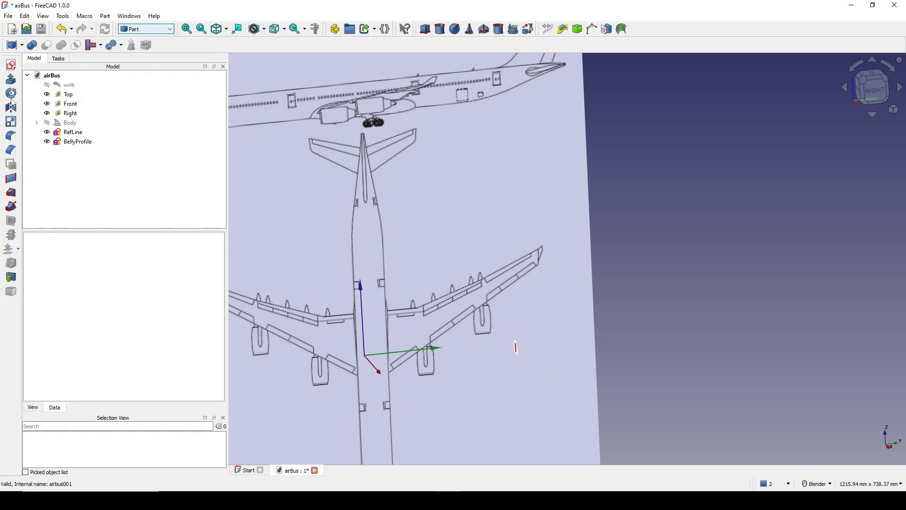
{"action": "left_click", "coordinate": [11, 65]}
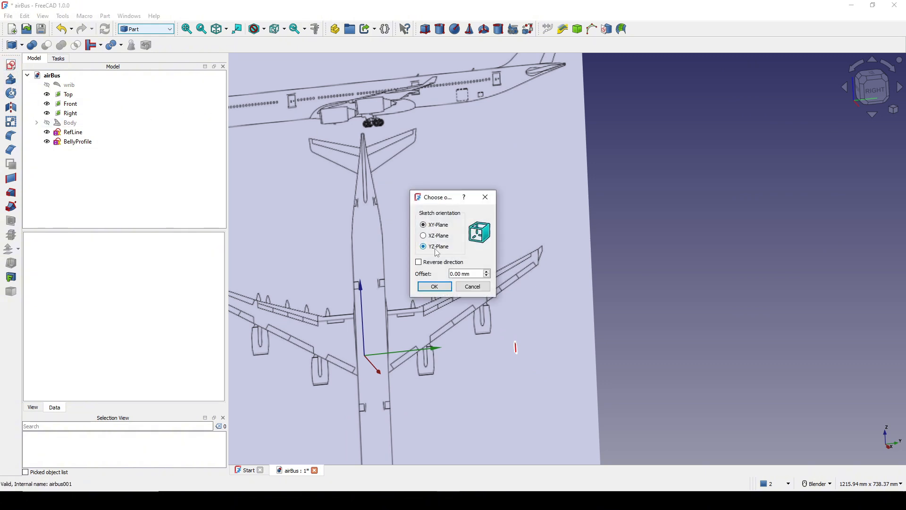
{"action": "left_click", "coordinate": [436, 286]}
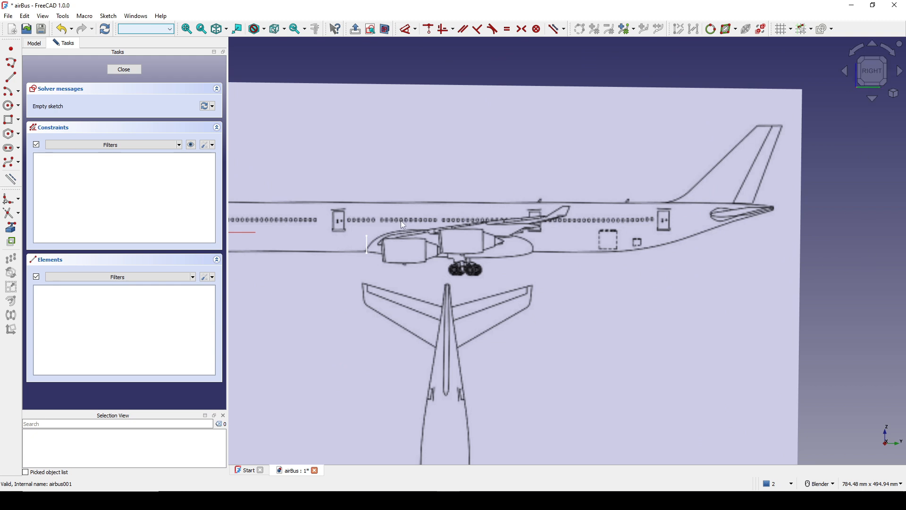
Import the belly profile's vertical edge at the fairing's front as external geometry.
{"action": "scroll", "coordinate": [383, 230], "scroll_direction": "up", "scroll_amount": 4}
{"action": "left_click", "coordinate": [11, 228]}
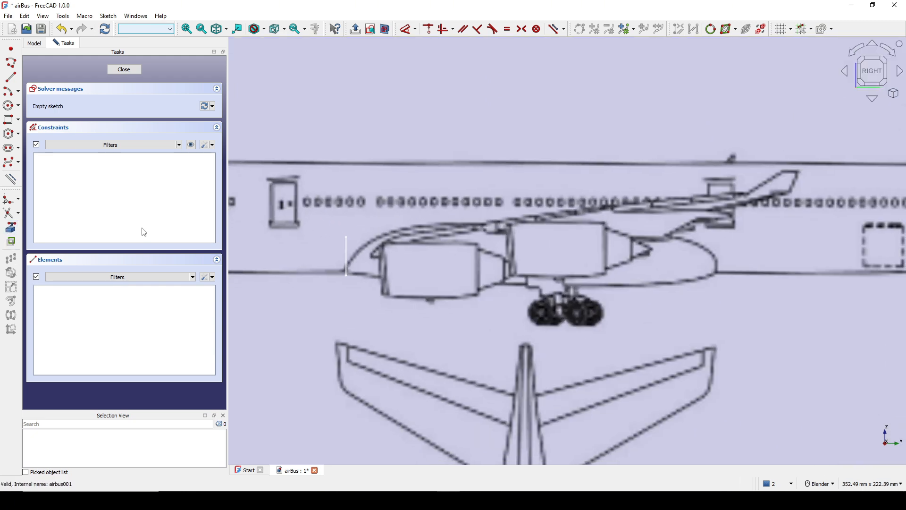
{"action": "left_click", "coordinate": [346, 255]}
{"action": "scroll", "coordinate": [424, 251], "scroll_direction": "up", "scroll_amount": 3}
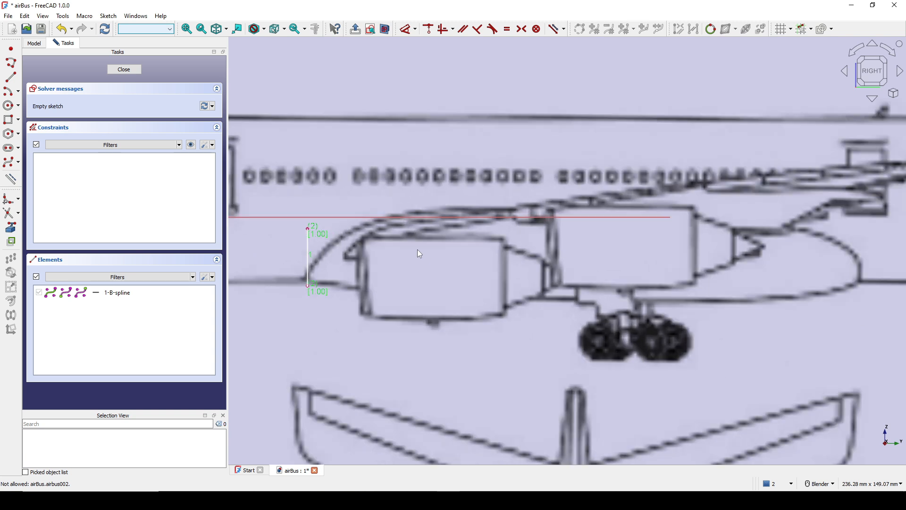
Draw a four-point, degree-3 B-spline by control points from the imported edge's upper end over the fairing to its rear.
{"action": "left_click", "coordinate": [11, 162]}
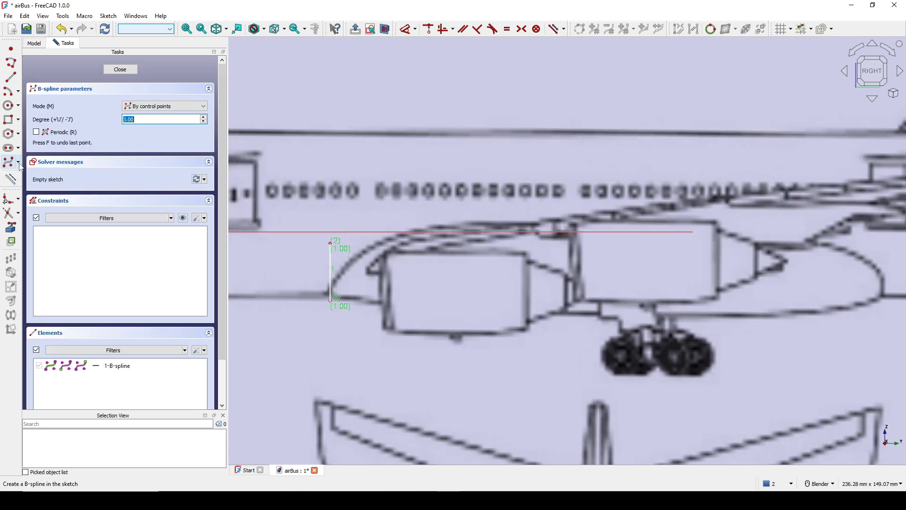
{"action": "left_click", "coordinate": [330, 243]}
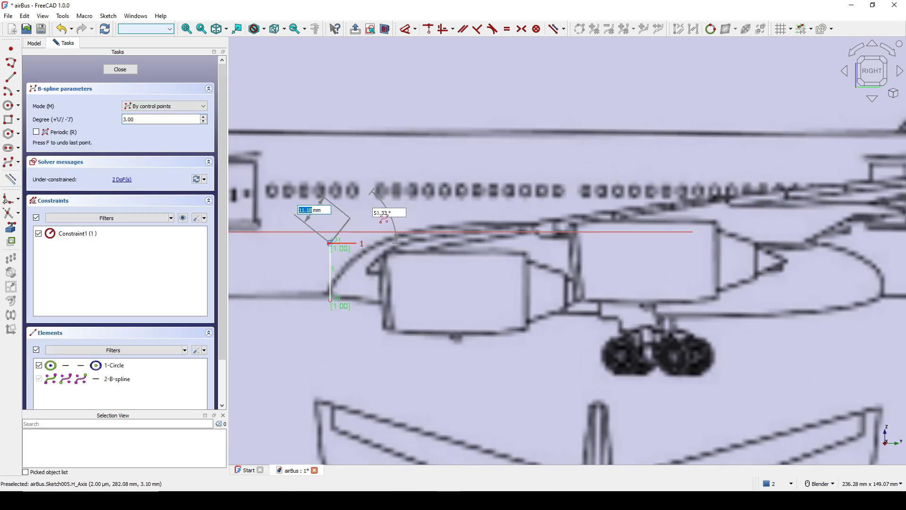
{"action": "left_click", "coordinate": [454, 203]}
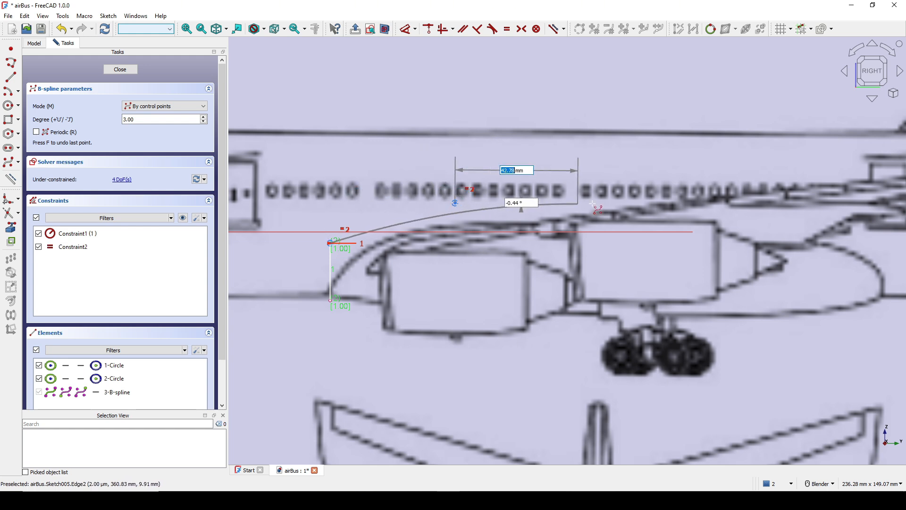
{"action": "left_click", "coordinate": [661, 208]}
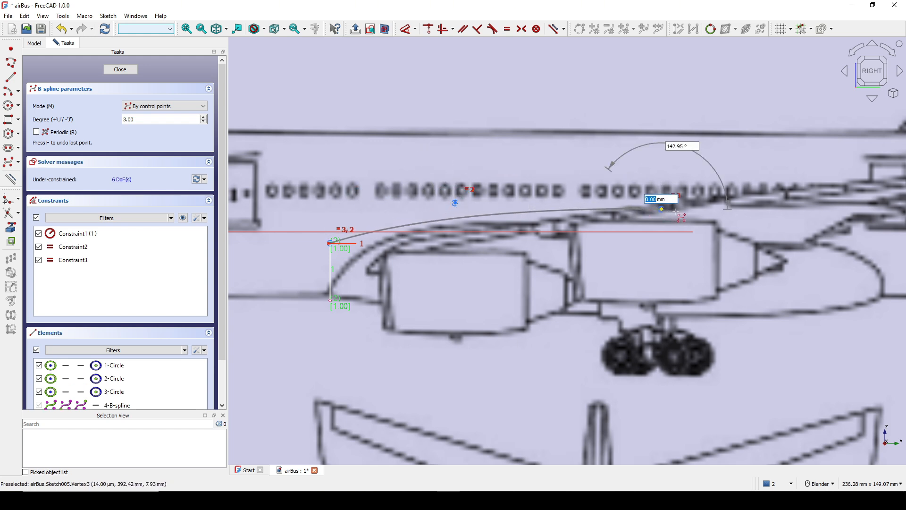
{"action": "left_click", "coordinate": [881, 263]}
{"action": "right_click", "coordinate": [882, 286]}
Draw a four-point B-spline along the fairing's underside from the imported edge's lower end to the rear.
{"action": "middle_click_drag", "start_coordinate": [789, 271], "coordinate": [741, 266], "text": "shift"}
{"action": "left_click", "coordinate": [286, 296]}
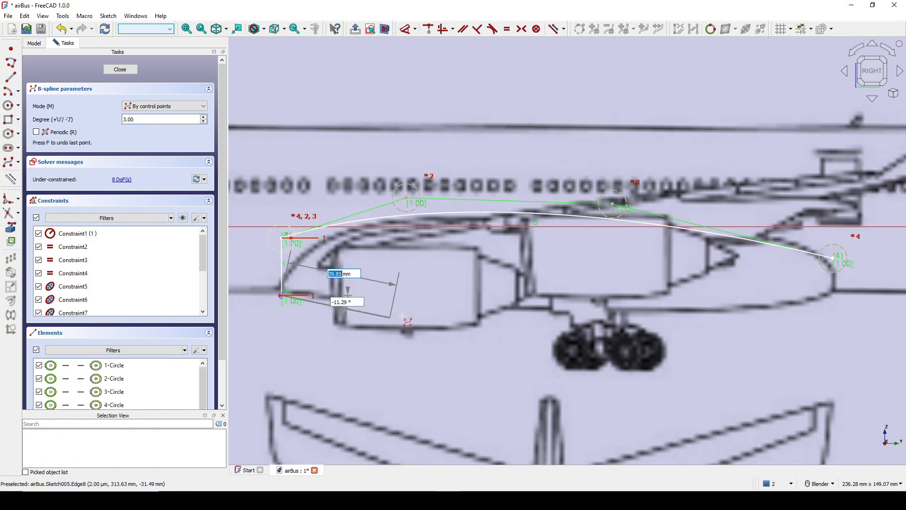
{"action": "left_click", "coordinate": [678, 316]}
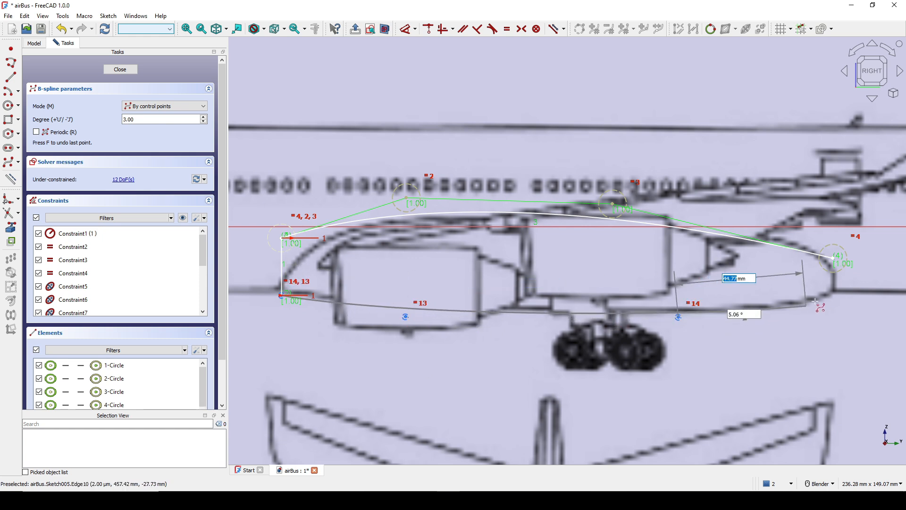
{"action": "right_click", "coordinate": [869, 309]}
{"action": "right_click", "coordinate": [876, 341]}
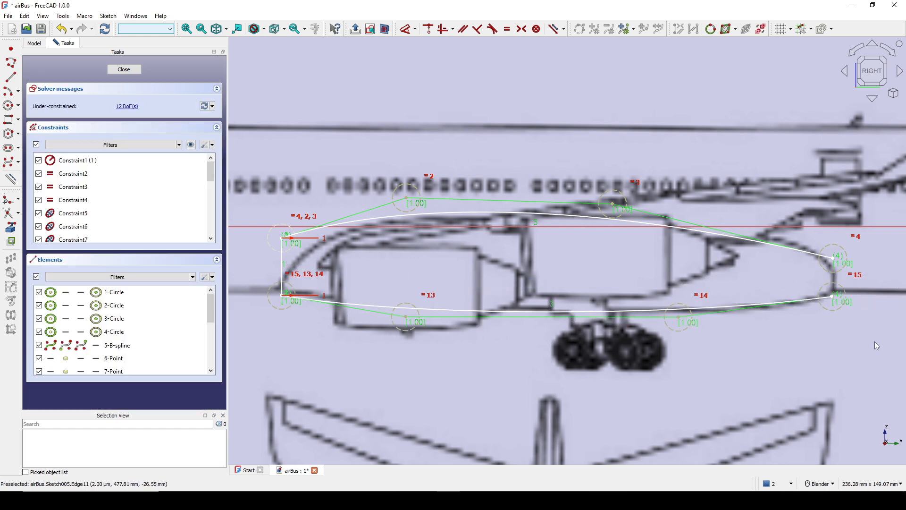
Align the rear endpoints of the upper and lower B-splines with a vertical constraint.
{"action": "middle_click_drag", "start_coordinate": [833, 347], "coordinate": [637, 345], "text": "shift"}
{"action": "scroll", "coordinate": [633, 304], "scroll_direction": "up", "scroll_amount": 2}
{"action": "left_click", "coordinate": [637, 294]}
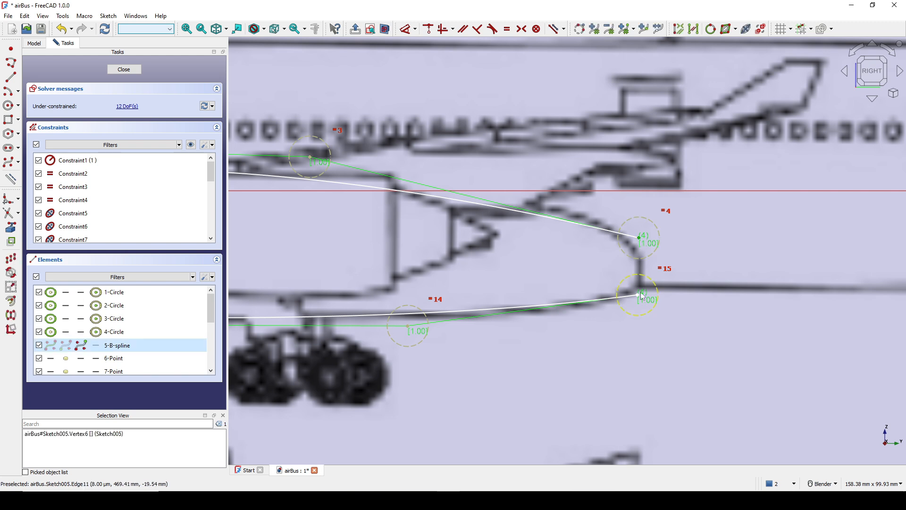
{"action": "left_click", "coordinate": [638, 295]}
{"action": "key", "text": "v"}
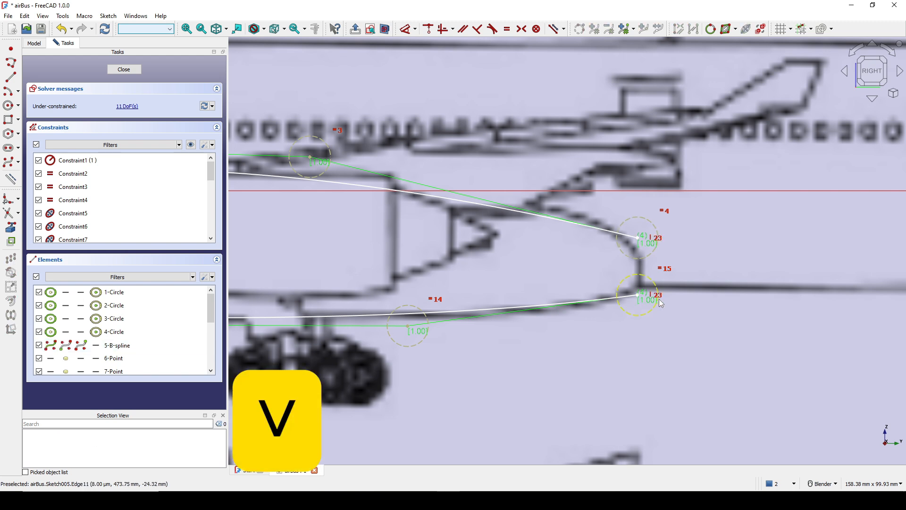
Align the front and rear endpoints of each B-spline with horizontal constraints, for both the lower and upper curves.
{"action": "scroll", "coordinate": [660, 303], "scroll_direction": "down", "scroll_amount": 5}
{"action": "scroll", "coordinate": [548, 303], "scroll_direction": "up", "scroll_amount": 3}
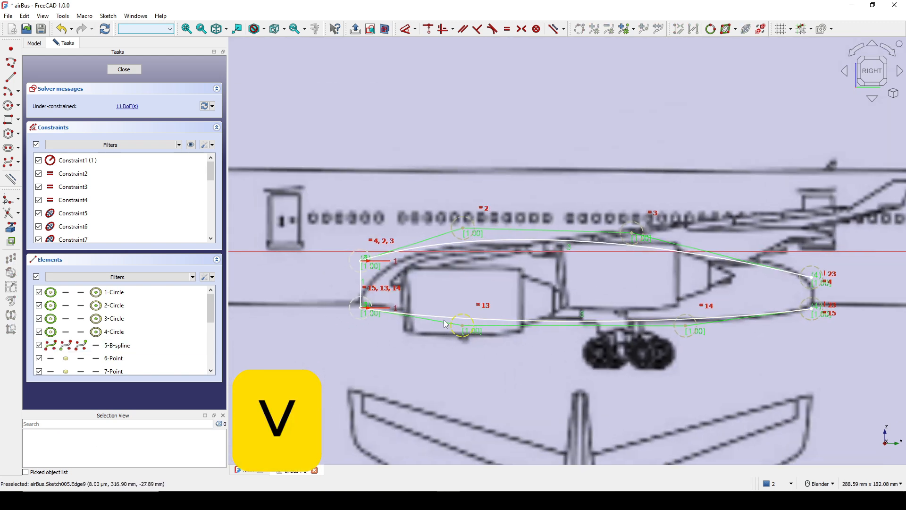
{"action": "left_click", "coordinate": [814, 309]}
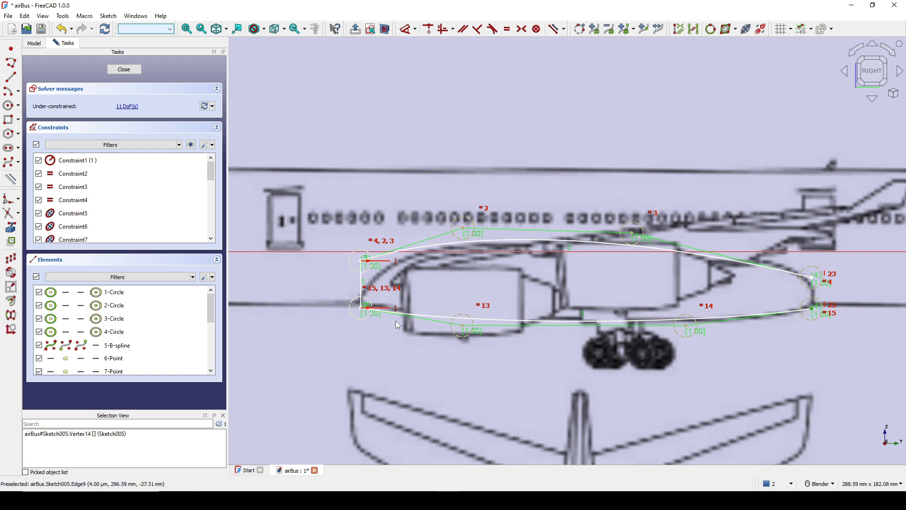
{"action": "left_click", "coordinate": [361, 308]}
{"action": "key", "text": "h"}
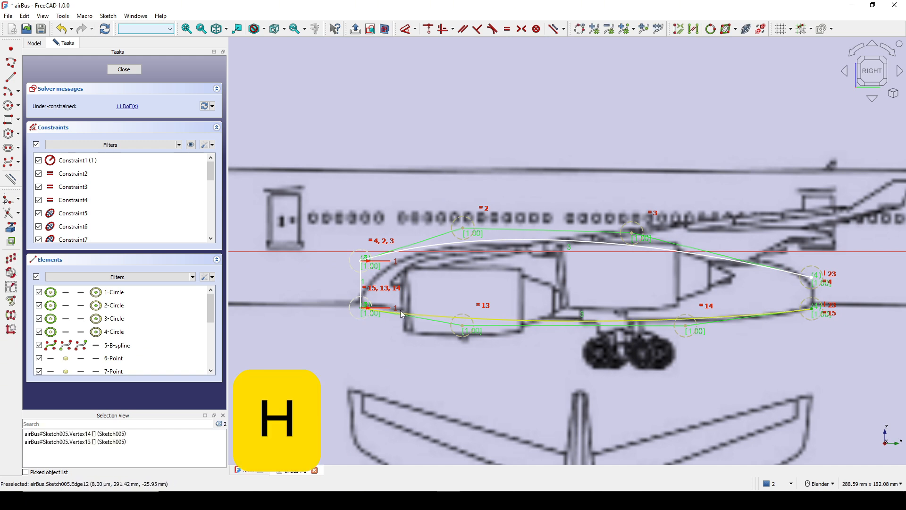
{"action": "left_click", "coordinate": [365, 260]}
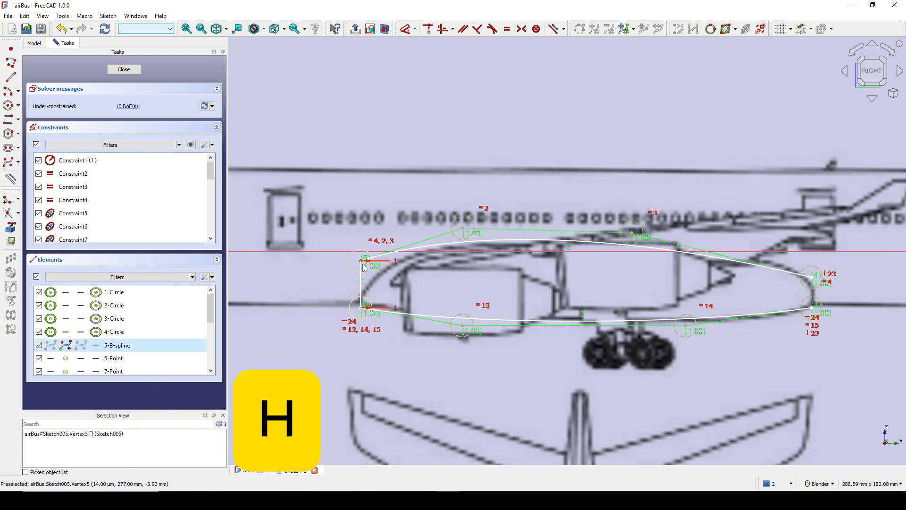
{"action": "left_click", "coordinate": [810, 281]}
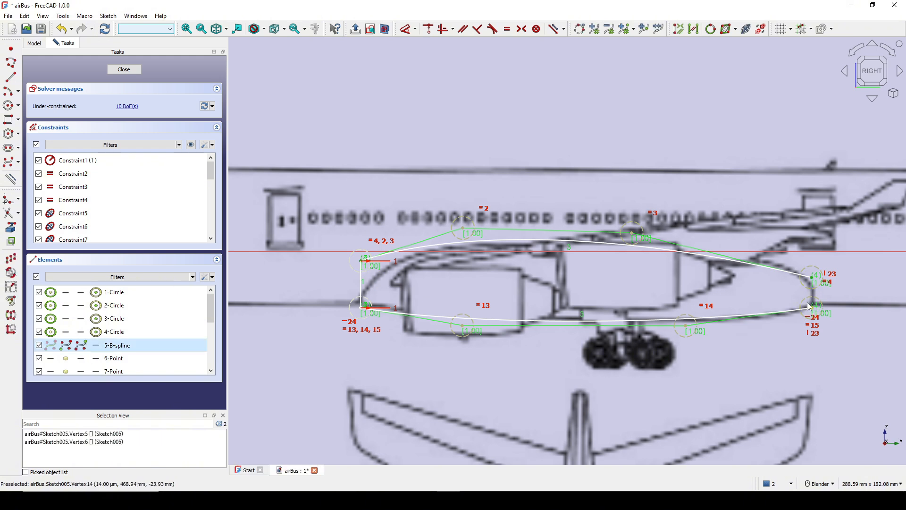
{"action": "key", "text": "h"}
Constrain the two middle control points horizontally to each other on both the lower and upper B-splines.
{"action": "middle_click_drag", "start_coordinate": [656, 316], "coordinate": [607, 323], "text": "shift"}
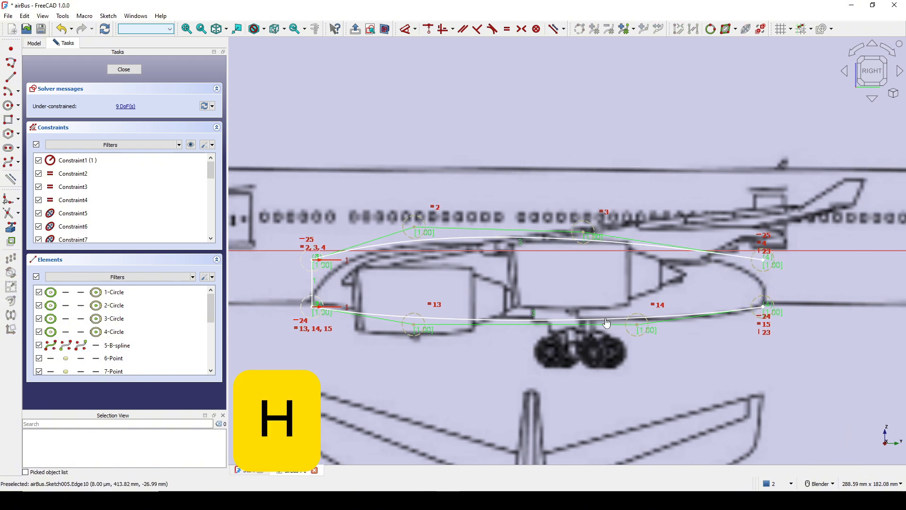
{"action": "left_click", "coordinate": [414, 325]}
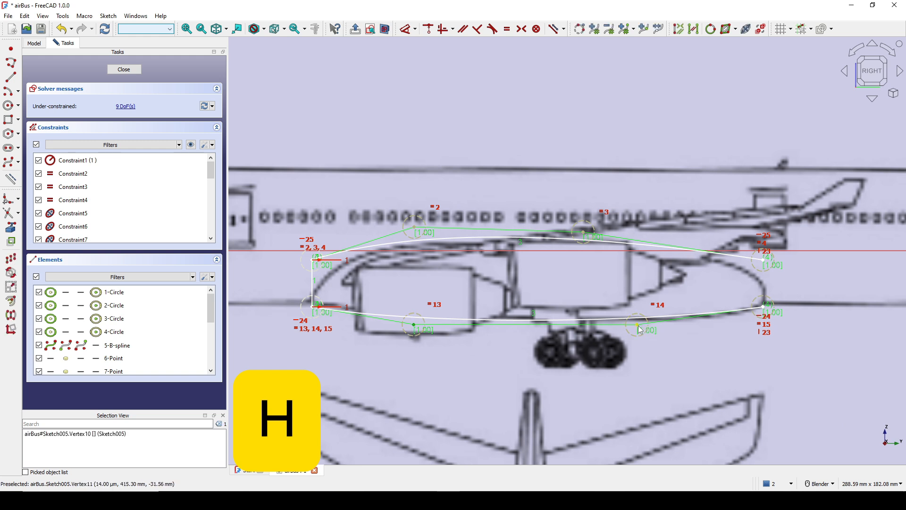
{"action": "left_click", "coordinate": [637, 325]}
{"action": "key", "text": "h"}
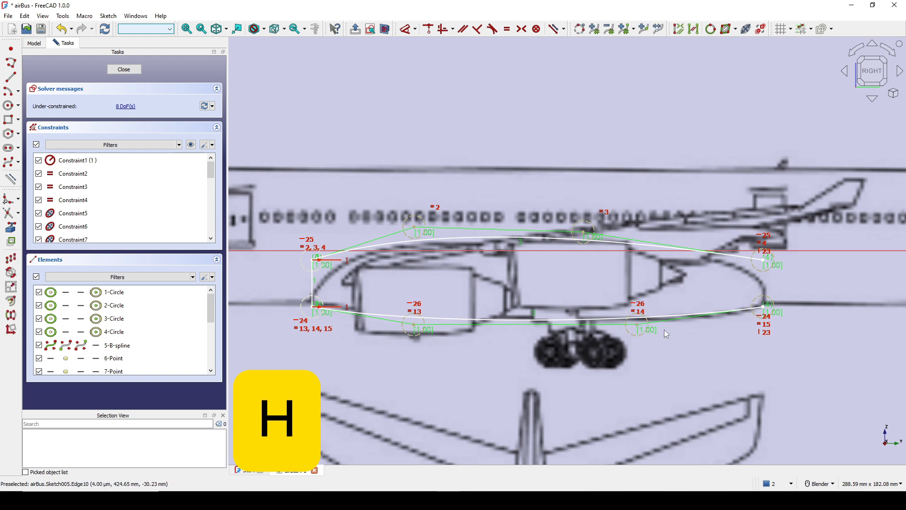
{"action": "left_click", "coordinate": [413, 227]}
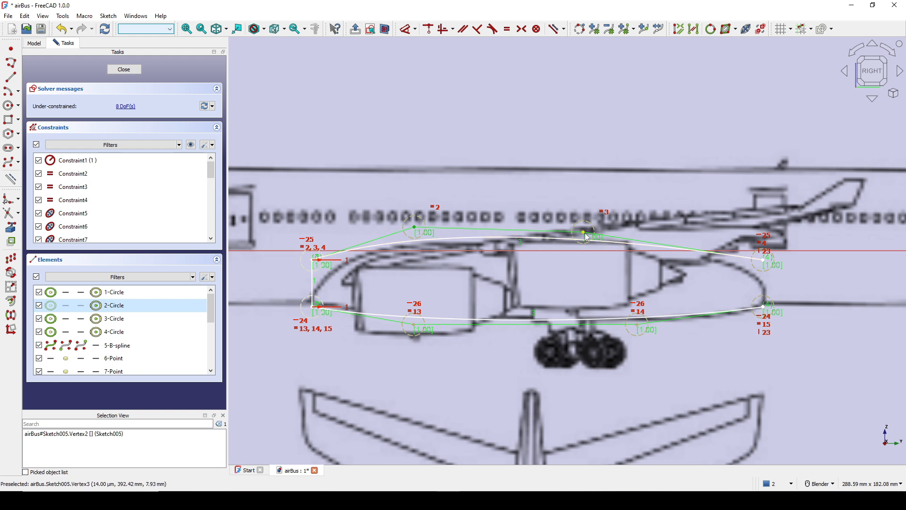
{"action": "left_click", "coordinate": [601, 231]}
{"action": "key", "text": "h"}
Shift the upper curve's rear middle control point aft and lower the bottom curve's middle control points slightly.
{"action": "left_click_drag", "start_coordinate": [603, 232], "coordinate": [645, 228]}
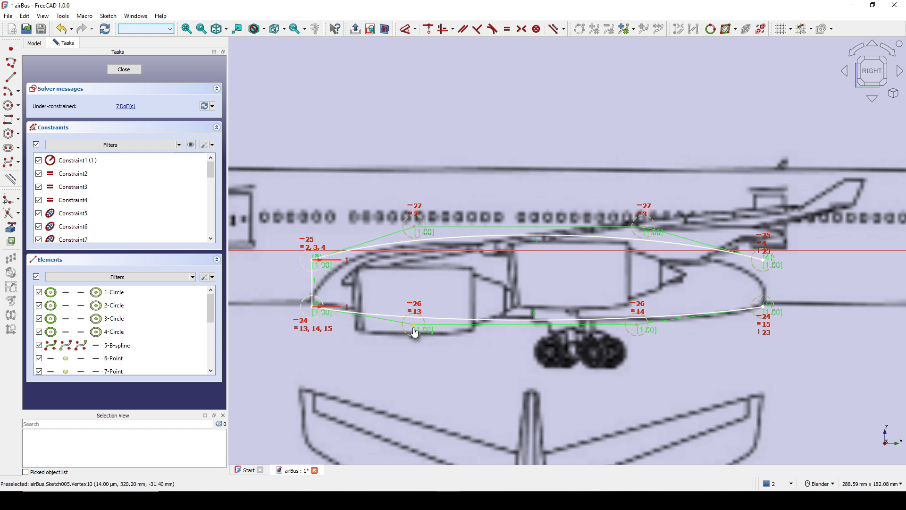
{"action": "left_click_drag", "start_coordinate": [414, 328], "coordinate": [413, 337]}
{"action": "scroll", "coordinate": [554, 327], "scroll_direction": "down", "scroll_amount": 3}
{"action": "middle_click_drag", "start_coordinate": [557, 326], "coordinate": [530, 345], "text": "shift"}
{"action": "scroll", "coordinate": [530, 345], "scroll_direction": "up", "scroll_amount": 2}
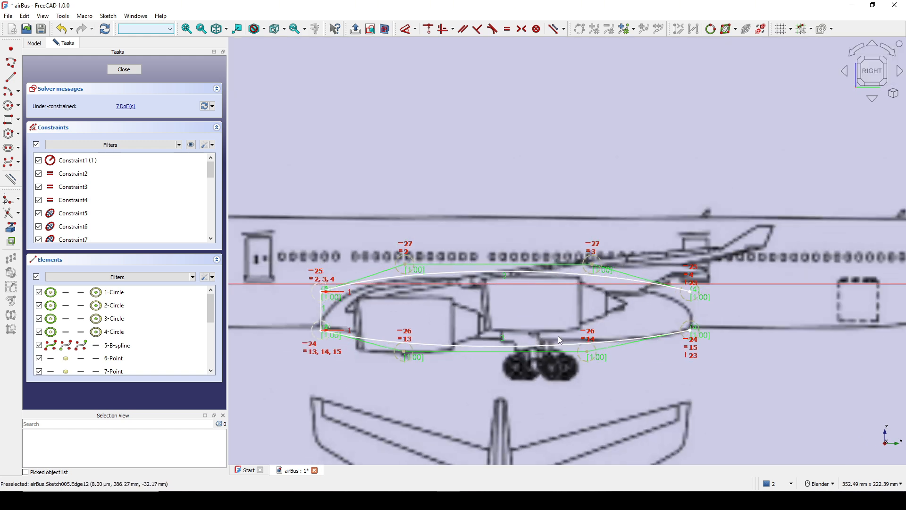
Finish the side-view sketch and rename it BellyHullCurve1.
{"action": "left_click", "coordinate": [124, 70]}
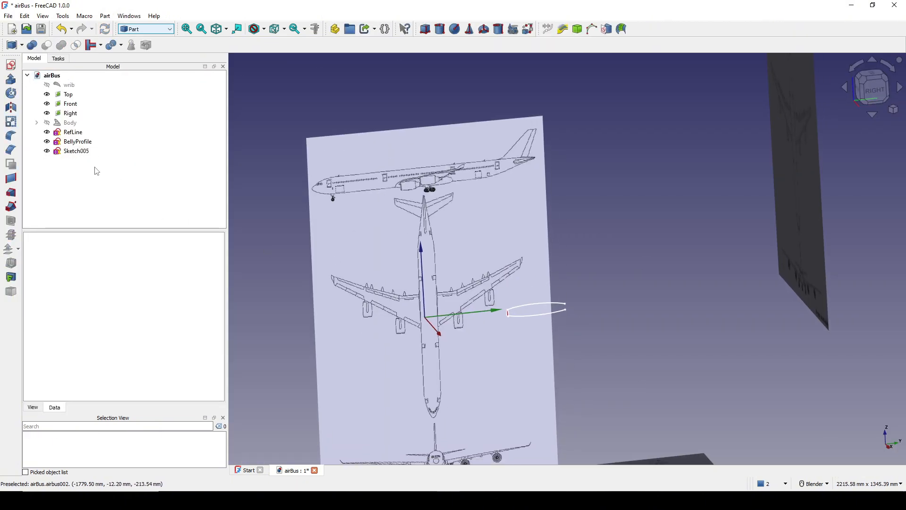
{"action": "right_click", "coordinate": [77, 151]}
{"action": "left_click", "coordinate": [157, 463]}
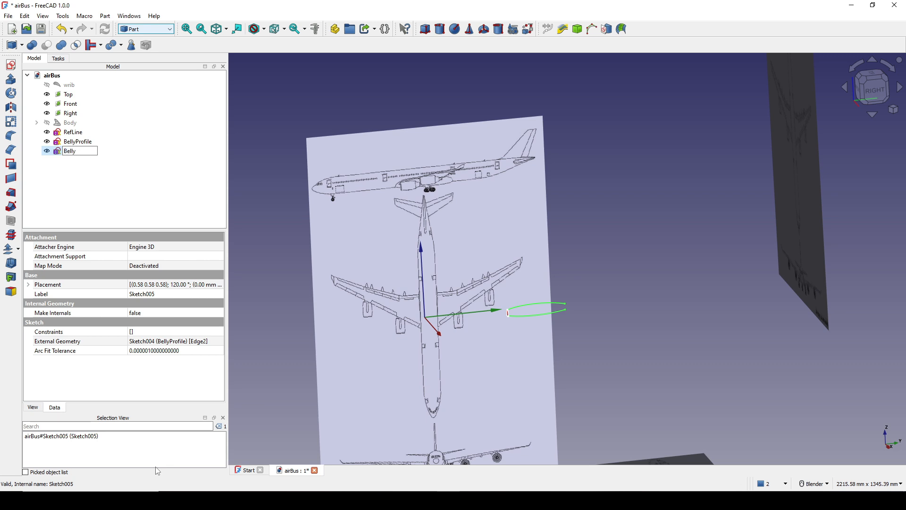
{"action": "type", "text": "BellyHullCurve1"}
{"action": "key", "text": "Return"}
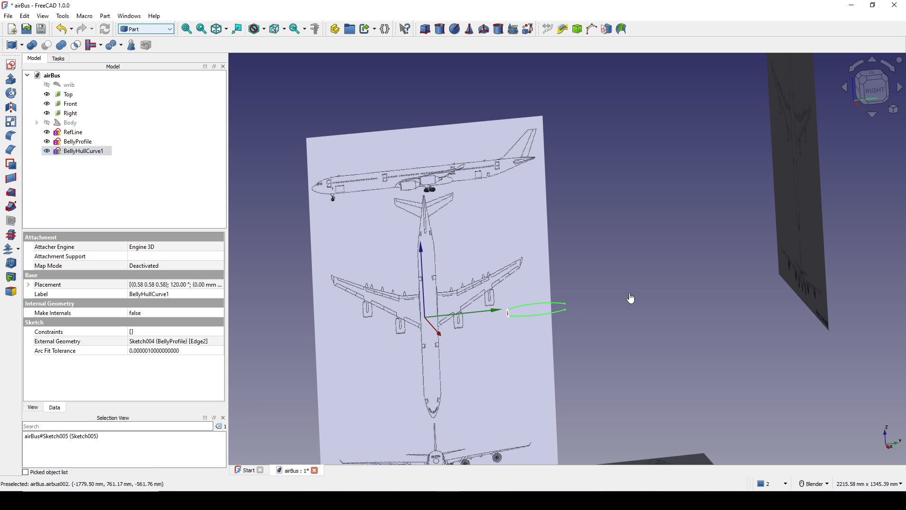
Create a new sketch on the XY-Plane with zero offset.
{"action": "left_click", "coordinate": [582, 321]}
{"action": "scroll", "coordinate": [582, 320], "scroll_direction": "down", "scroll_amount": 3}
{"action": "middle_click_drag", "start_coordinate": [583, 320], "coordinate": [635, 261], "text": "shift"}
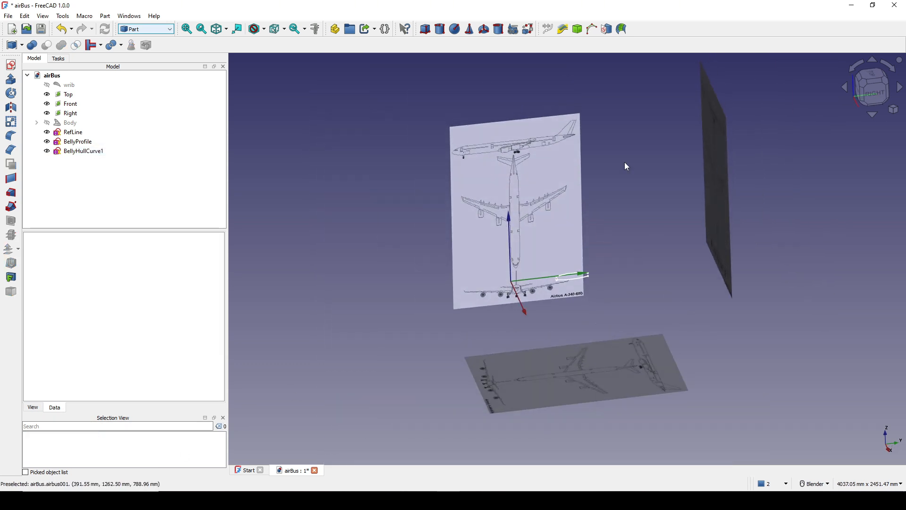
{"action": "left_click", "coordinate": [11, 65]}
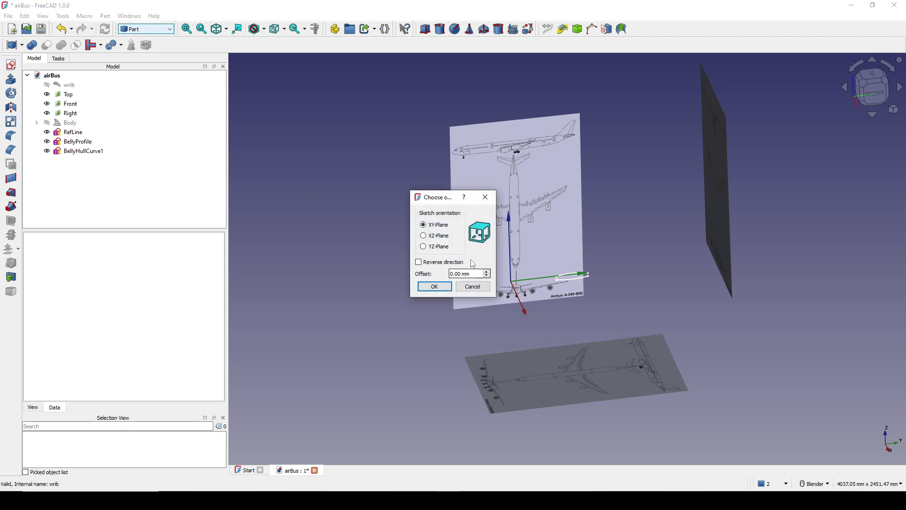
{"action": "left_click", "coordinate": [434, 286]}
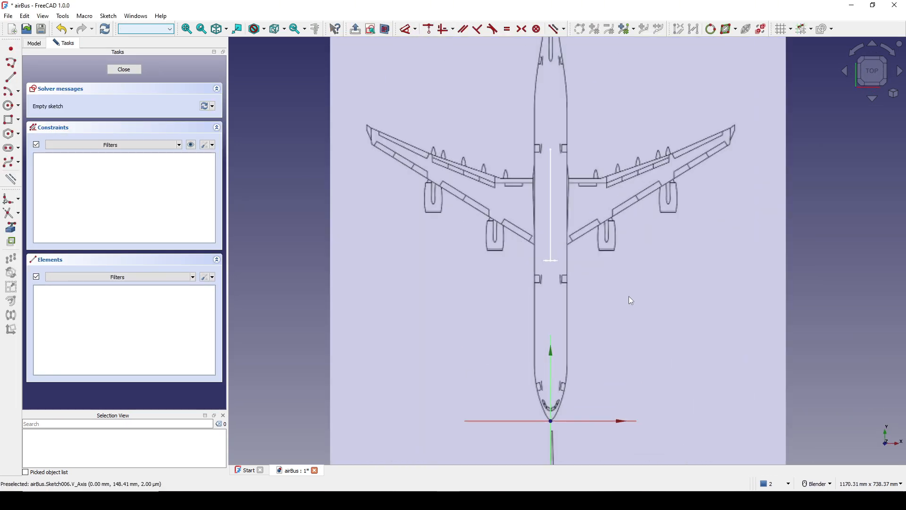
Import both halves of the belly profile's horizontal edge and the lengthwise hull curve as external geometry.
{"action": "scroll", "coordinate": [542, 255], "scroll_direction": "up", "scroll_amount": 3}
{"action": "left_click", "coordinate": [11, 242]}
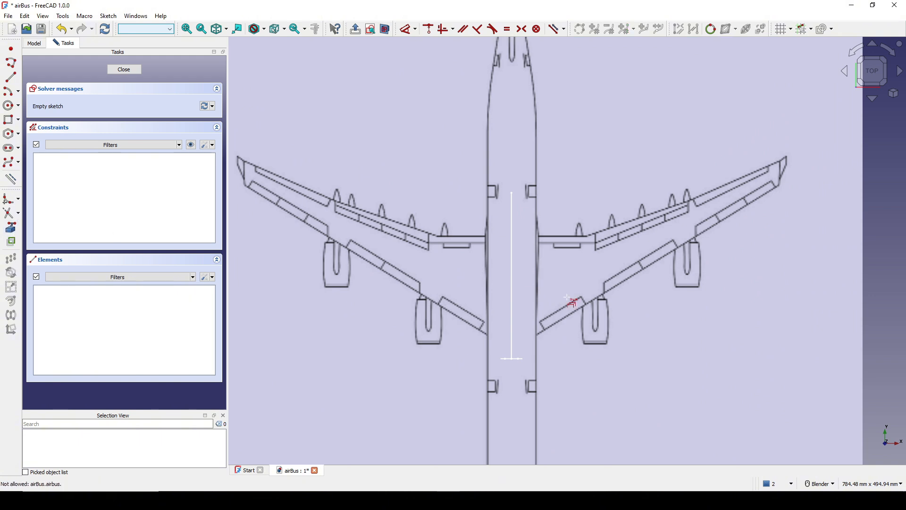
{"action": "scroll", "coordinate": [536, 338], "scroll_direction": "up", "scroll_amount": 2}
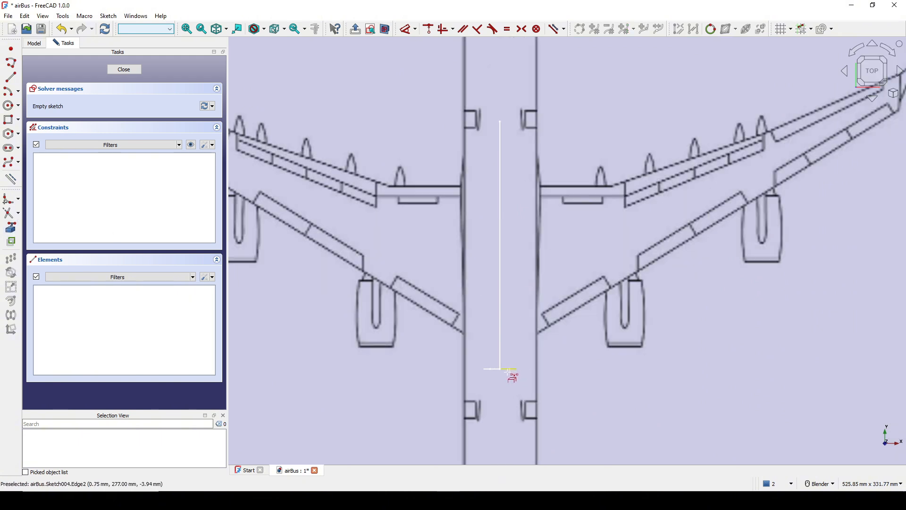
{"action": "scroll", "coordinate": [512, 375], "scroll_direction": "up", "scroll_amount": 7}
{"action": "left_click", "coordinate": [502, 358]}
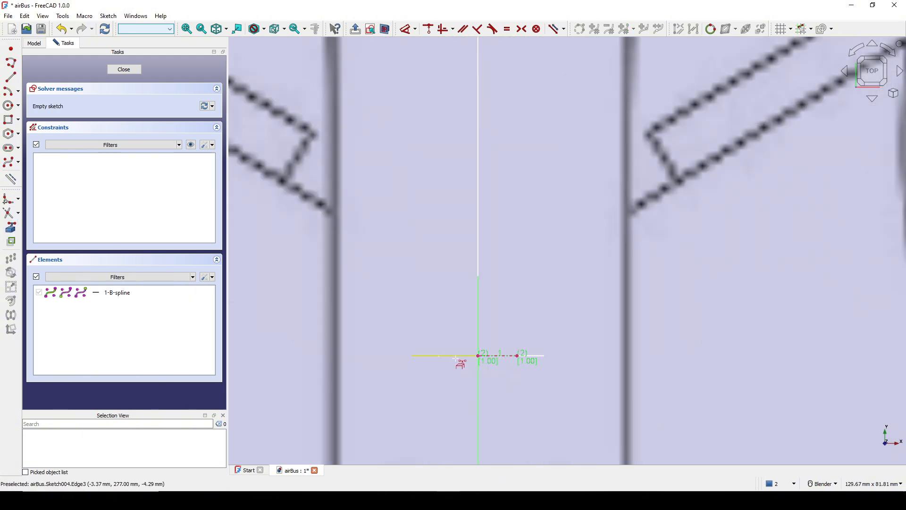
{"action": "left_click", "coordinate": [456, 363]}
{"action": "scroll", "coordinate": [535, 370], "scroll_direction": "down", "scroll_amount": 7}
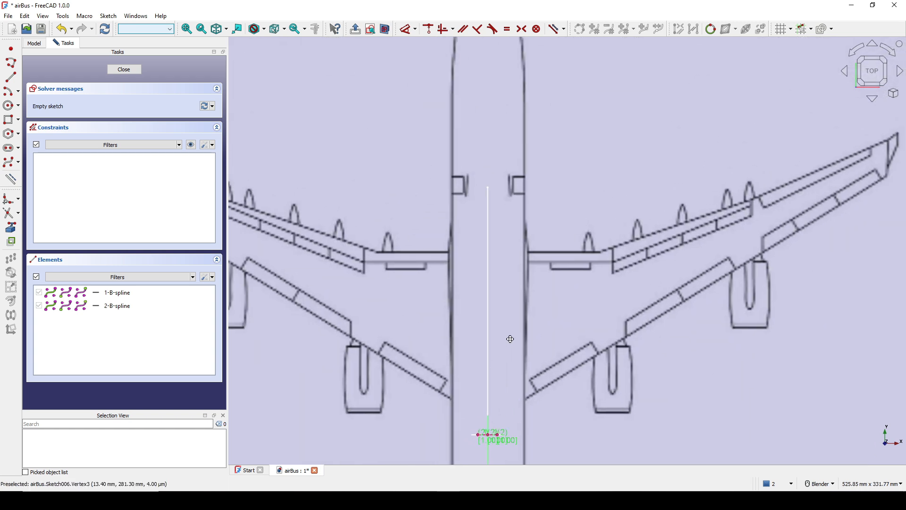
{"action": "left_click", "coordinate": [497, 211]}
{"action": "scroll", "coordinate": [495, 203], "scroll_direction": "up", "scroll_amount": 3}
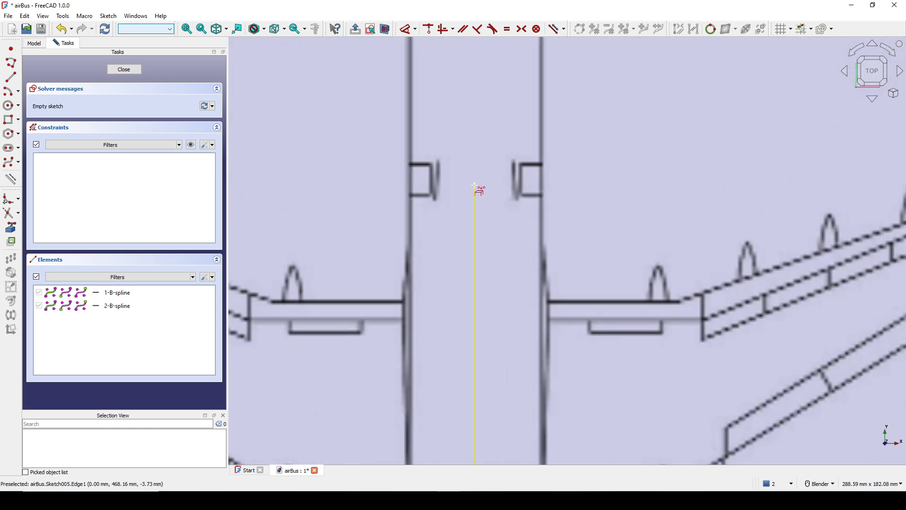
{"action": "scroll", "coordinate": [536, 276], "scroll_direction": "up", "scroll_amount": 2}
{"action": "middle_click_drag", "start_coordinate": [548, 300], "coordinate": [551, 212], "text": "shift"}
Draw a degree 3 B-spline by six control points on the positive-X side, from the belly profile edge's endpoint aft, its middle points about 40 mm from the centreline.
{"action": "left_click", "coordinate": [8, 162]}
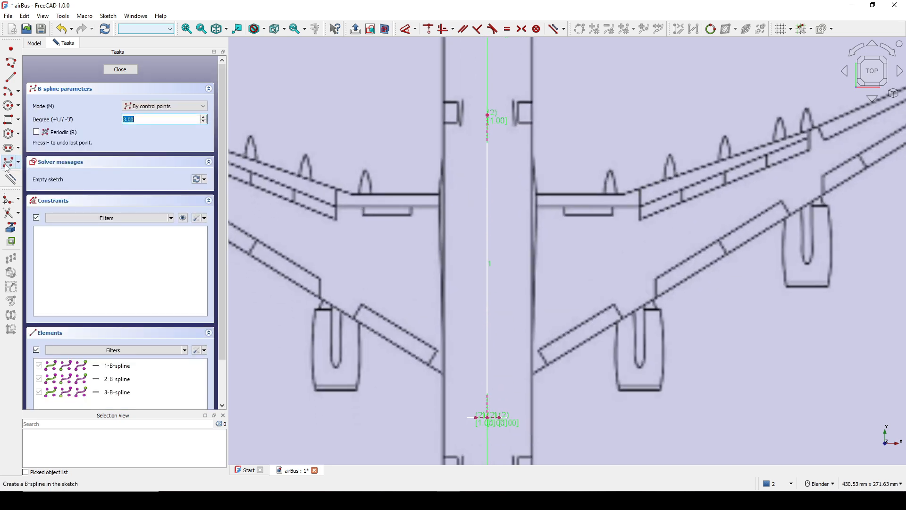
{"action": "left_click", "coordinate": [488, 417]}
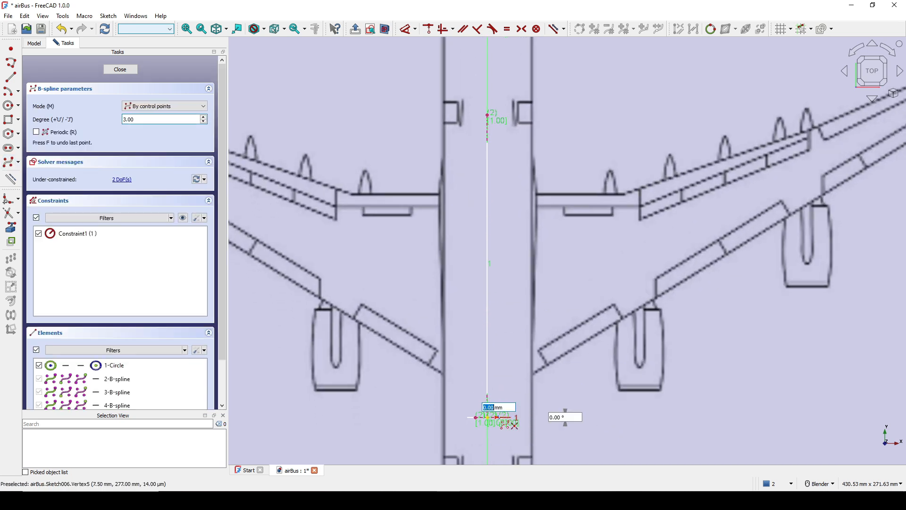
{"action": "scroll", "coordinate": [517, 420], "scroll_direction": "up", "scroll_amount": 1}
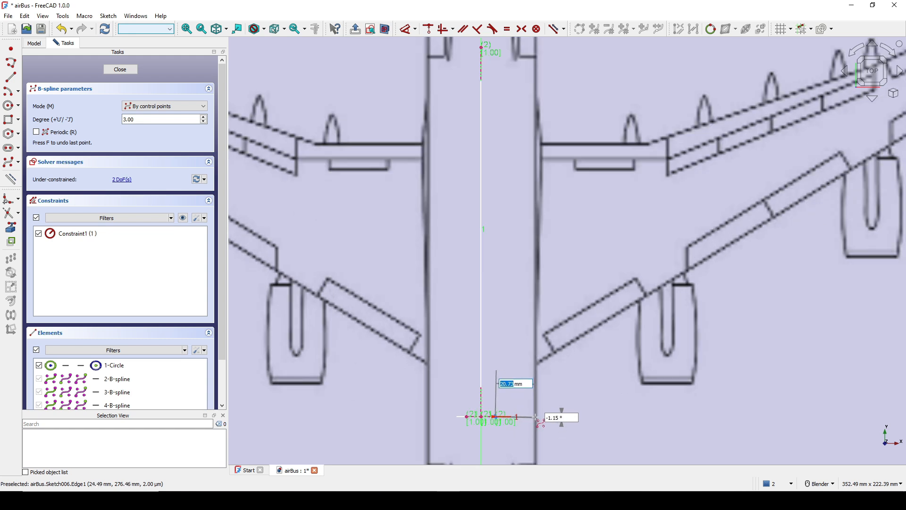
{"action": "left_click", "coordinate": [536, 417]}
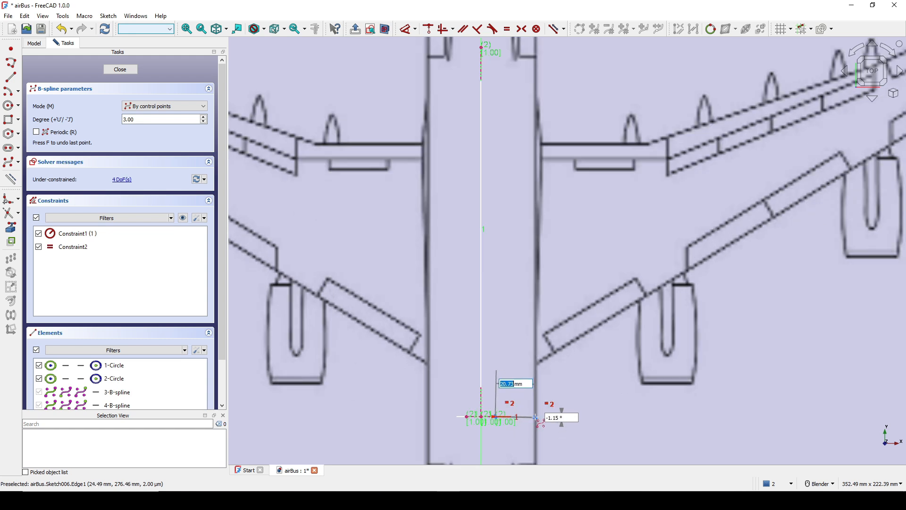
{"action": "left_click", "coordinate": [561, 297]}
{"action": "left_click", "coordinate": [559, 123]}
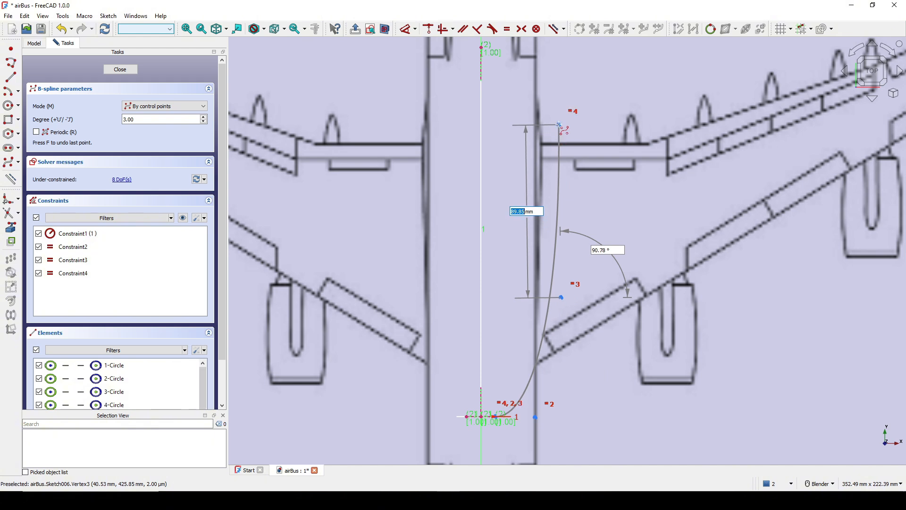
{"action": "scroll", "coordinate": [552, 135], "scroll_direction": "down", "scroll_amount": 3}
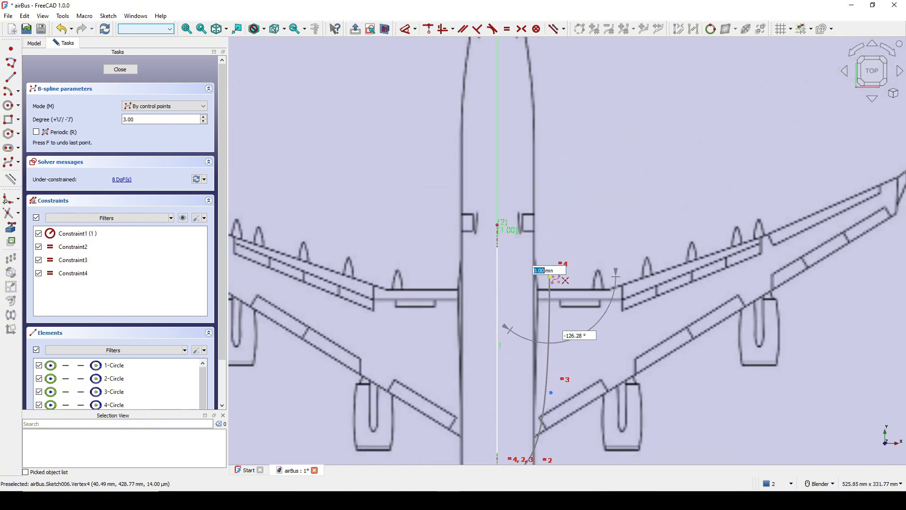
{"action": "left_click", "coordinate": [534, 227]}
{"action": "left_click", "coordinate": [510, 229]}
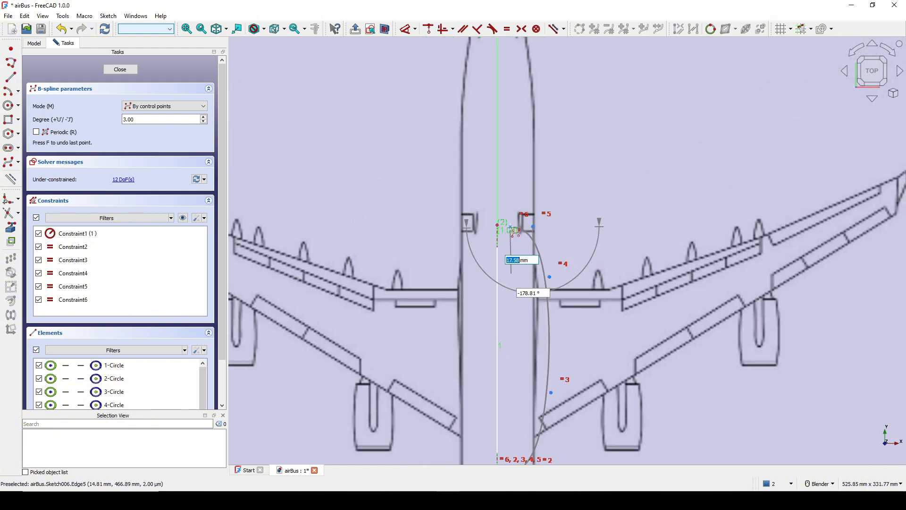
{"action": "right_click", "coordinate": [614, 297]}
Constrain the B-spline's rear endpoint and adjacent control point horizontally in line with the rear end of the imported lengthwise hull curve.
{"action": "middle_click_drag", "start_coordinate": [611, 292], "coordinate": [597, 196], "text": "shift"}
{"action": "scroll", "coordinate": [585, 250], "scroll_direction": "up", "scroll_amount": 1}
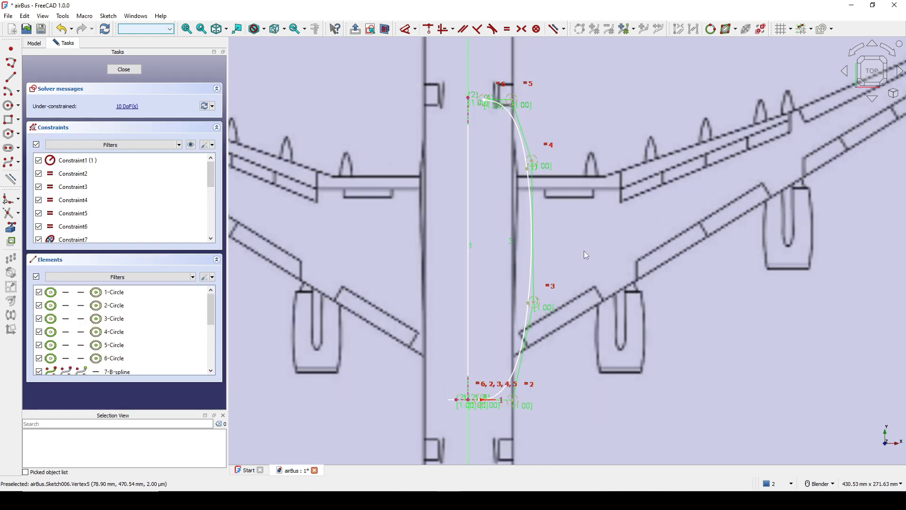
{"action": "middle_click_drag", "start_coordinate": [584, 250], "coordinate": [585, 267], "text": "shift"}
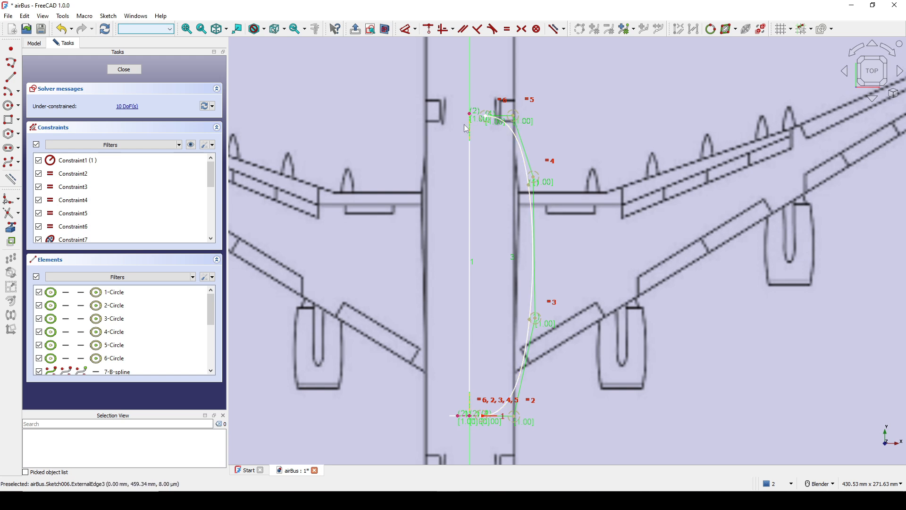
{"action": "middle_click_drag", "start_coordinate": [519, 183], "coordinate": [512, 195], "text": "shift"}
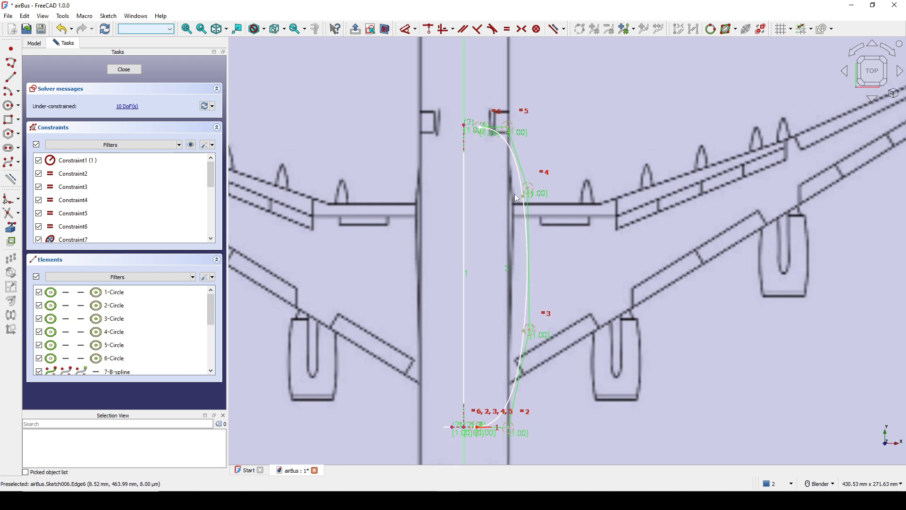
{"action": "scroll", "coordinate": [485, 124], "scroll_direction": "up", "scroll_amount": 4}
{"action": "scroll", "coordinate": [485, 129], "scroll_direction": "up", "scroll_amount": 2}
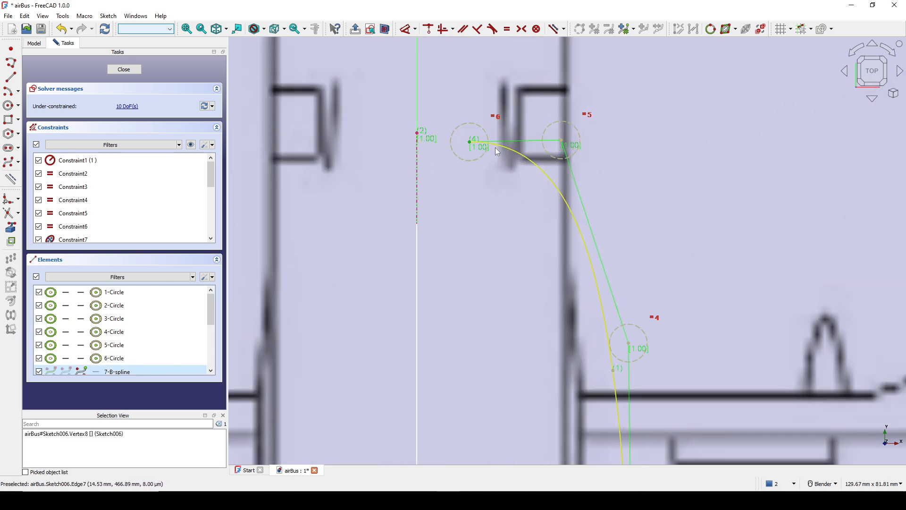
{"action": "left_click", "coordinate": [563, 139]}
{"action": "left_click", "coordinate": [564, 145]}
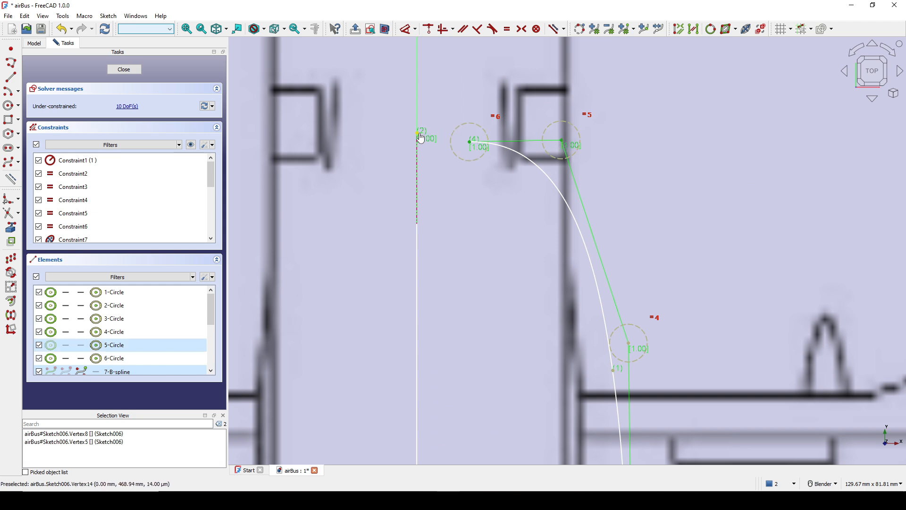
{"action": "left_click", "coordinate": [420, 136]}
{"action": "key", "text": "h"}
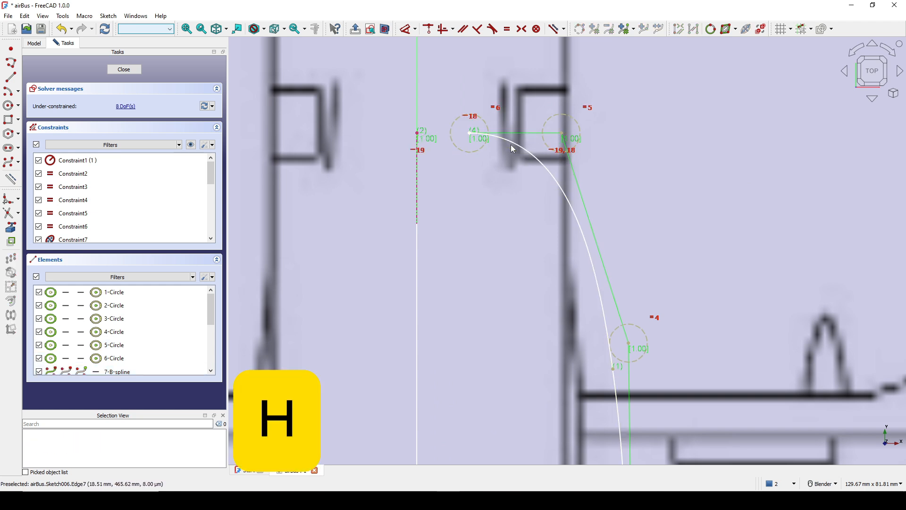
Align the B-spline's two middle control points vertically with each other.
{"action": "scroll", "coordinate": [608, 282], "scroll_direction": "down", "scroll_amount": 5}
{"action": "scroll", "coordinate": [607, 281], "scroll_direction": "down", "scroll_amount": 5}
{"action": "scroll", "coordinate": [576, 221], "scroll_direction": "up", "scroll_amount": 6}
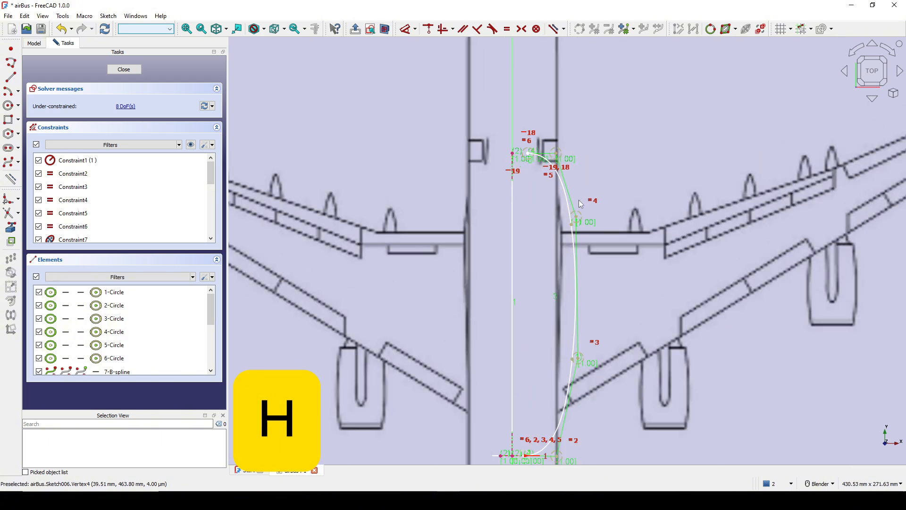
{"action": "left_click", "coordinate": [577, 222]}
{"action": "scroll", "coordinate": [576, 222], "scroll_direction": "down", "scroll_amount": 2}
{"action": "scroll", "coordinate": [568, 285], "scroll_direction": "up", "scroll_amount": 1}
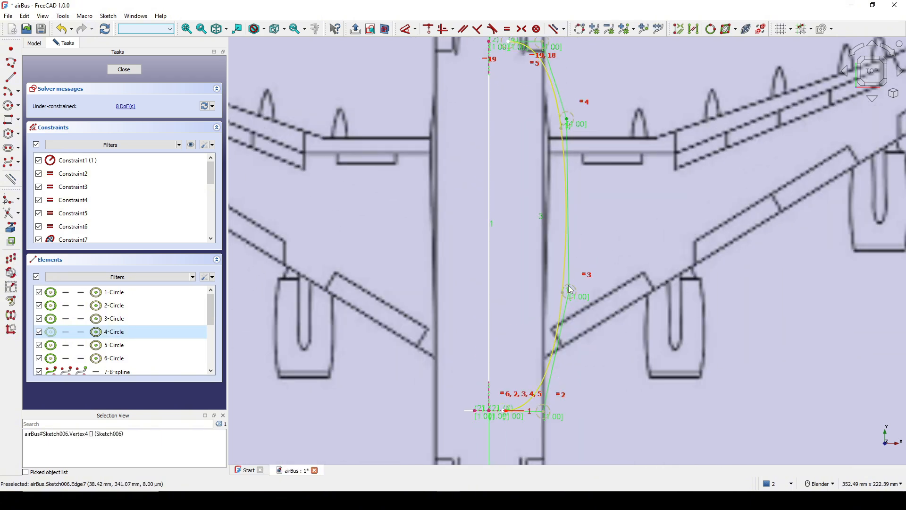
{"action": "left_click", "coordinate": [568, 290]}
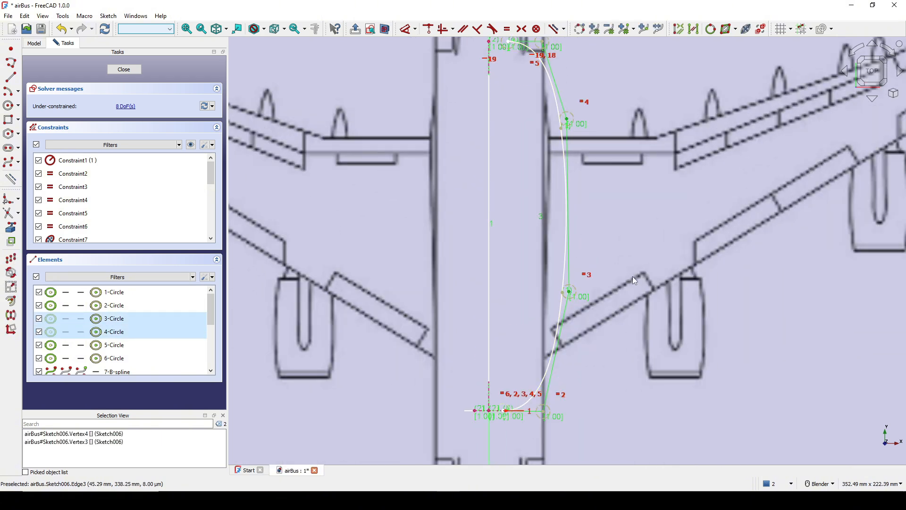
{"action": "key", "text": "v"}
Constrain the B-spline's front endpoint and its adjacent control point horizontally with each other.
{"action": "scroll", "coordinate": [508, 416], "scroll_direction": "up", "scroll_amount": 2}
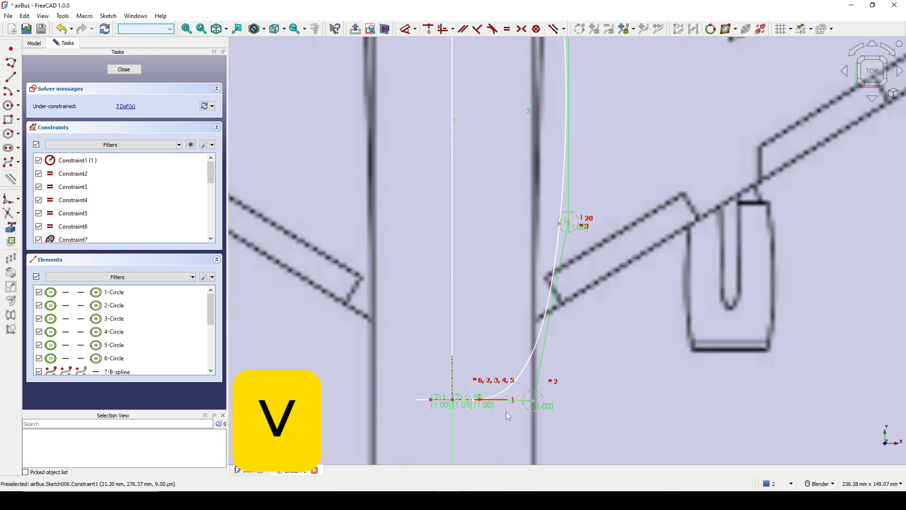
{"action": "left_click", "coordinate": [473, 402]}
{"action": "left_click", "coordinate": [535, 401]}
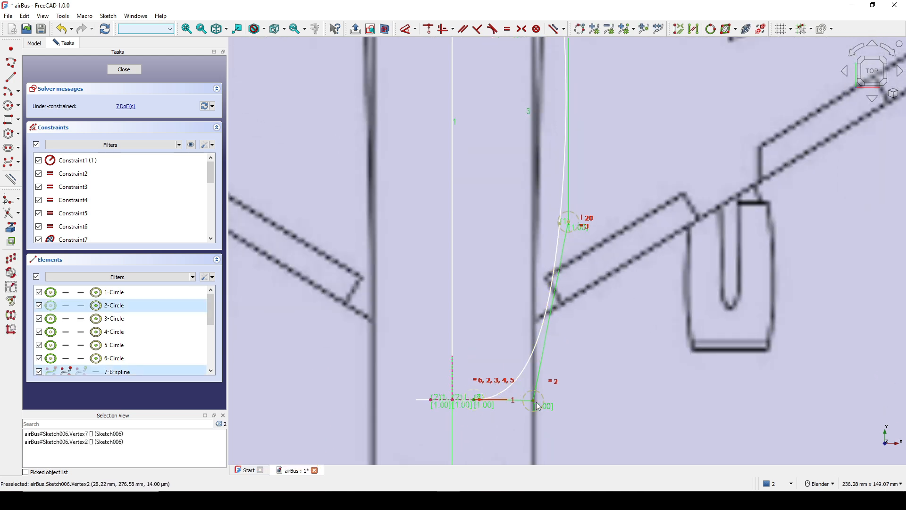
{"action": "key", "text": "h"}
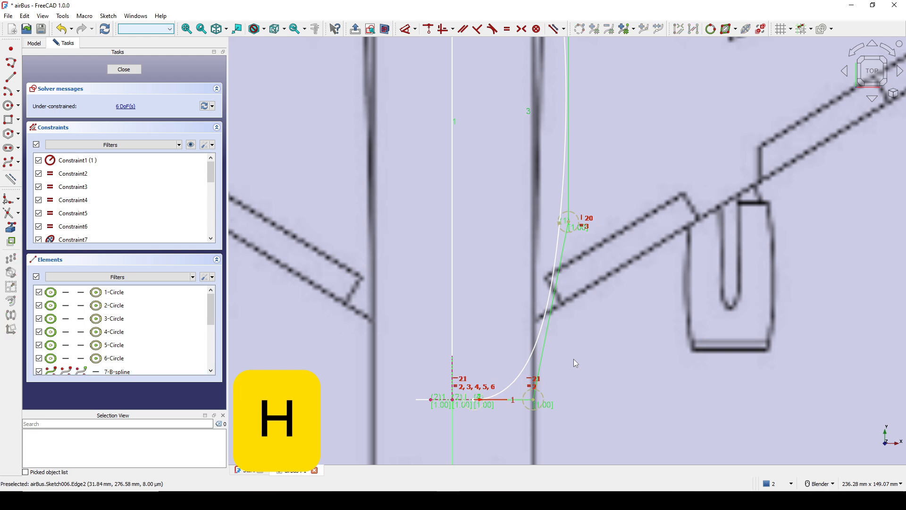
Mirror the B-spline across the vertical axis, keeping the original and creating no symmetry constraints.
{"action": "scroll", "coordinate": [573, 358], "scroll_direction": "down", "scroll_amount": 4}
{"action": "scroll", "coordinate": [572, 324], "scroll_direction": "up", "scroll_amount": 2}
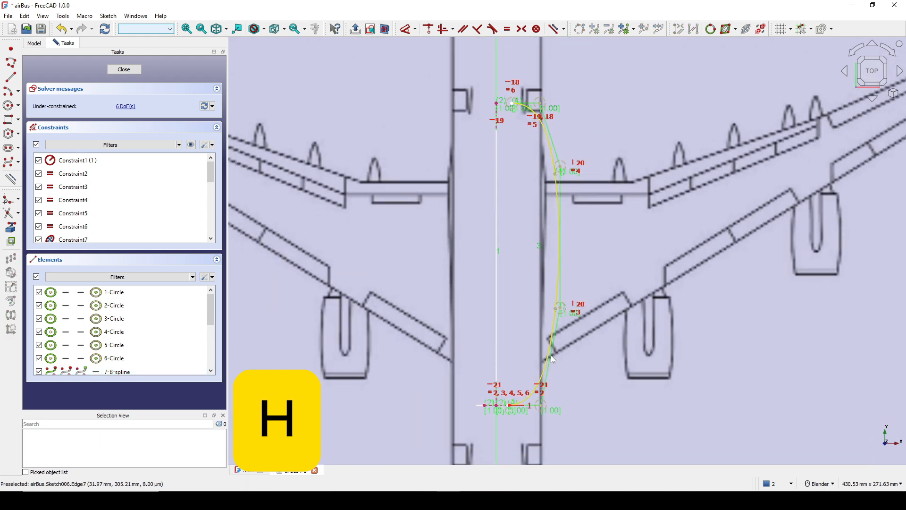
{"action": "left_click", "coordinate": [551, 355]}
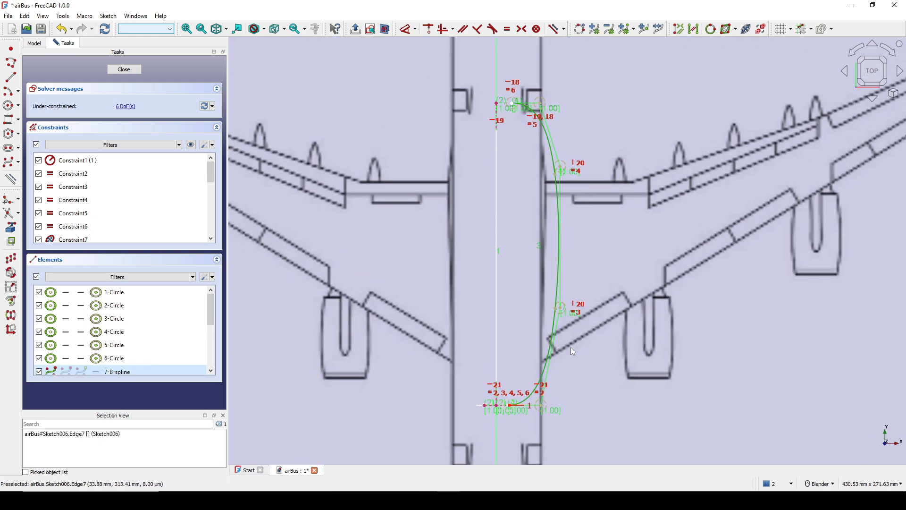
{"action": "left_click", "coordinate": [11, 315]}
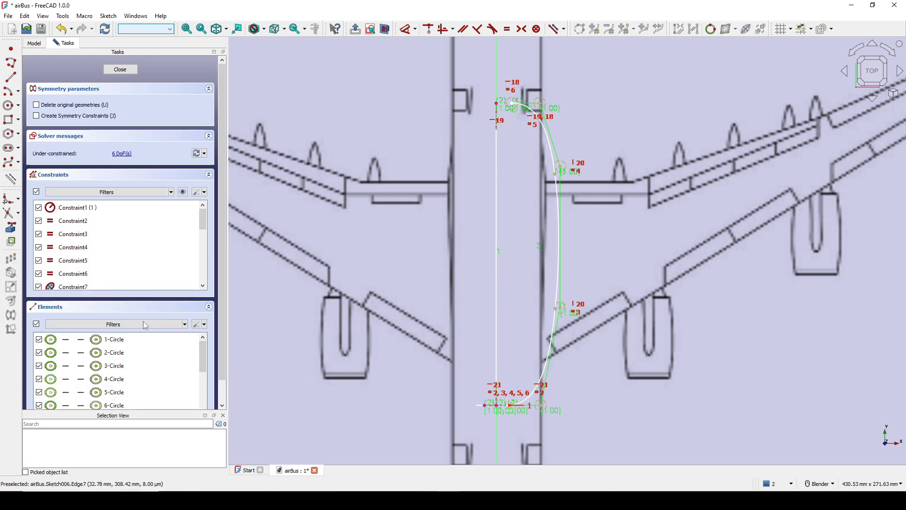
{"action": "left_click", "coordinate": [492, 430]}
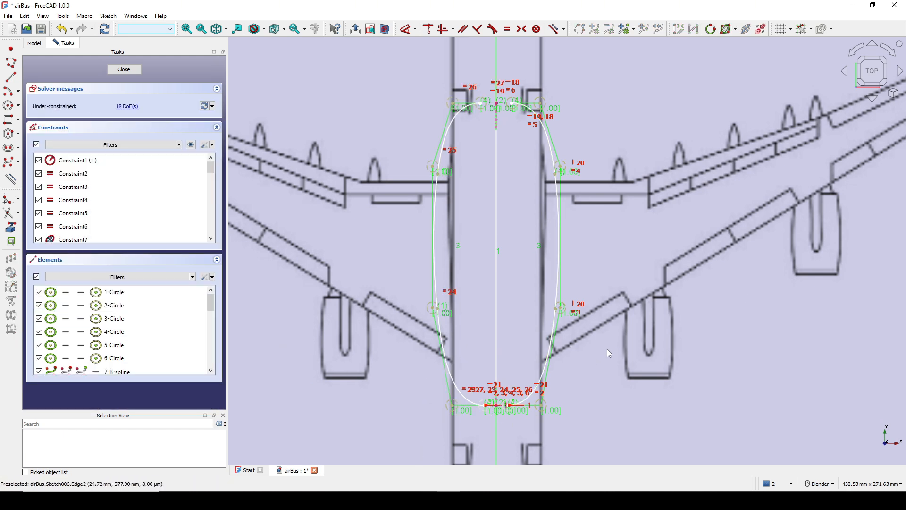
Make the two B-splines' front endpoints and their adjacent front control points symmetric about the vertical axis.
{"action": "scroll", "coordinate": [585, 331], "scroll_direction": "up", "scroll_amount": 2}
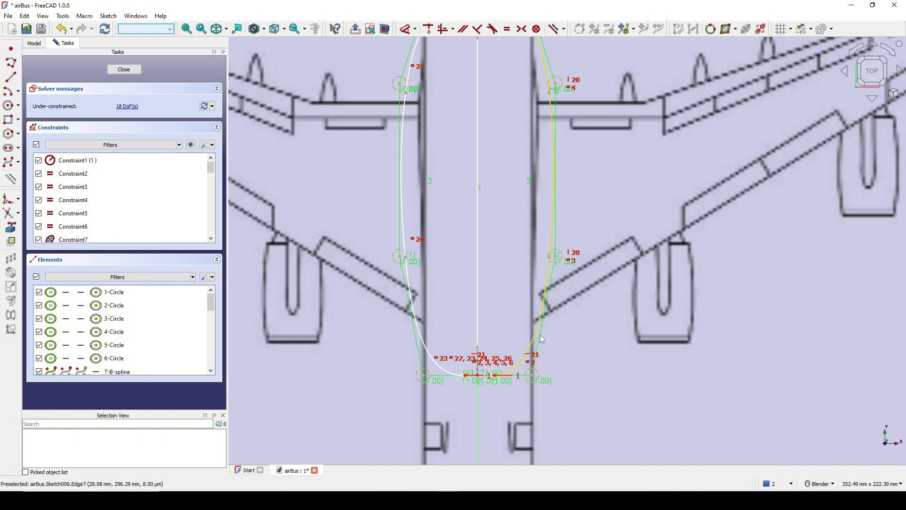
{"action": "key", "text": "s"}
{"action": "scroll", "coordinate": [521, 378], "scroll_direction": "up", "scroll_amount": 3}
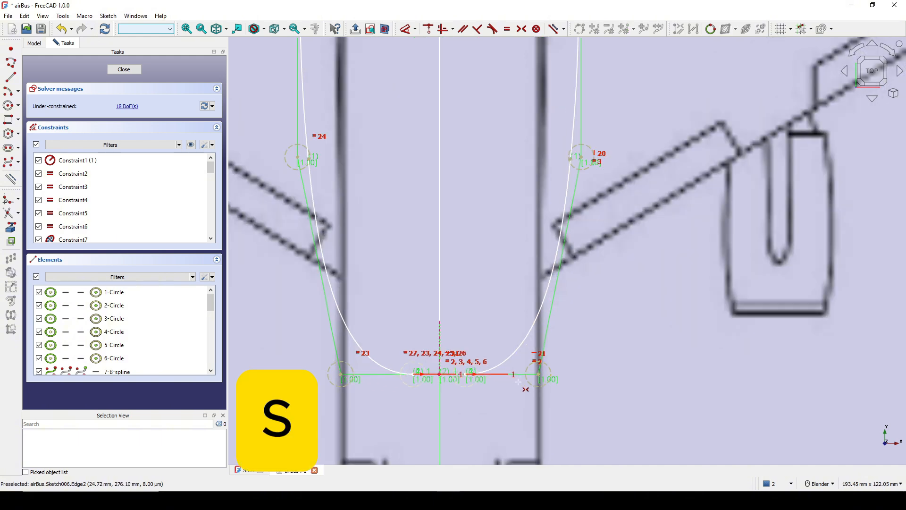
{"action": "left_click", "coordinate": [413, 374]}
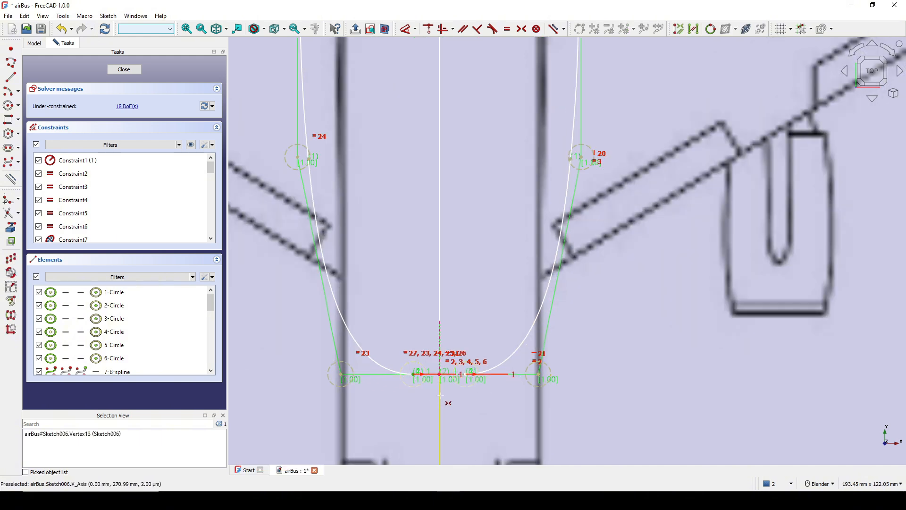
{"action": "left_click", "coordinate": [467, 378]}
{"action": "left_click", "coordinate": [439, 432]}
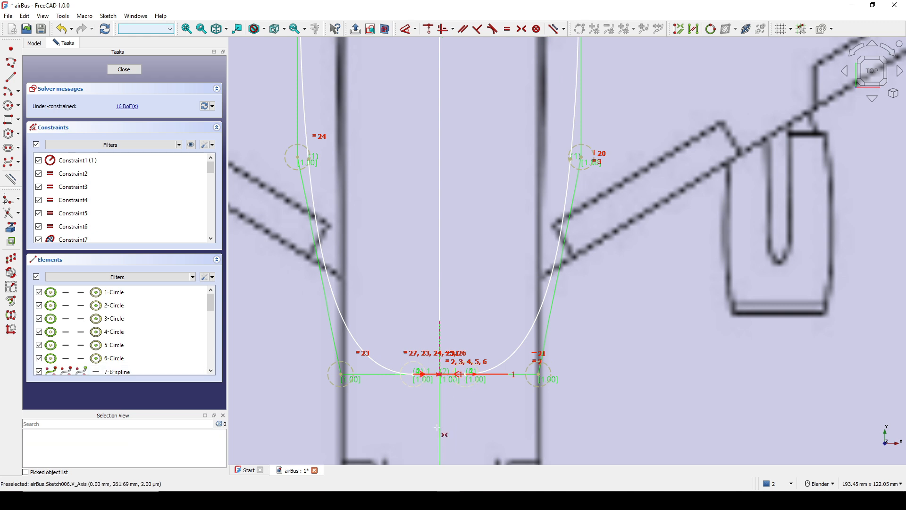
{"action": "left_click", "coordinate": [341, 376]}
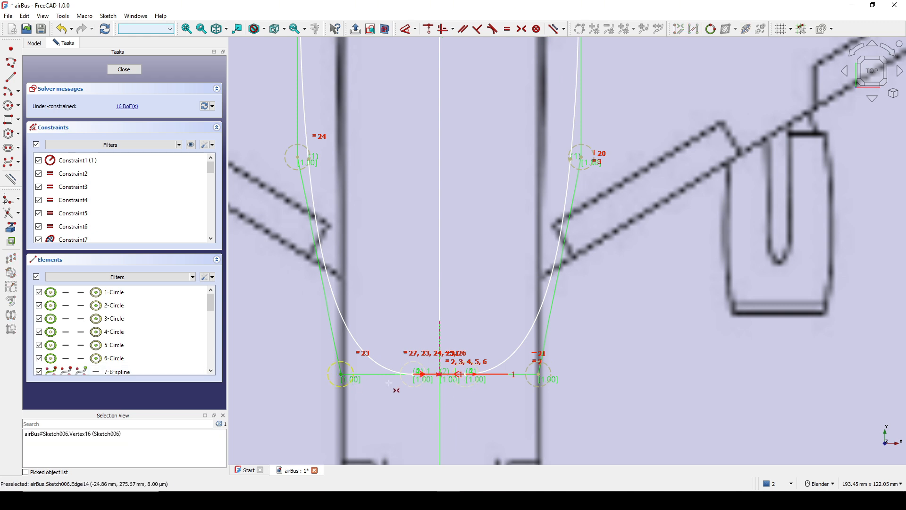
{"action": "left_click", "coordinate": [541, 381]}
{"action": "key", "text": "s"}
{"action": "left_click", "coordinate": [440, 440]}
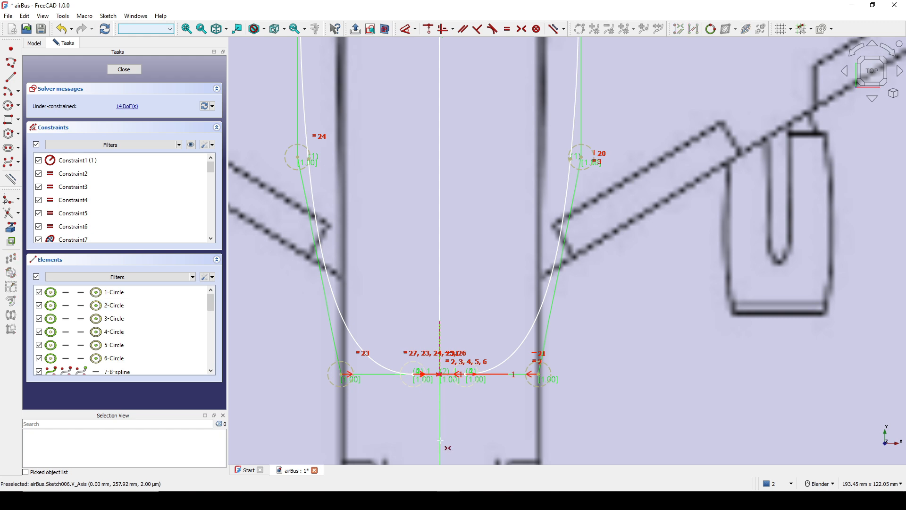
Make both pairs of middle control points on the two B-splines symmetric about the vertical axis.
{"action": "left_click", "coordinate": [297, 157]}
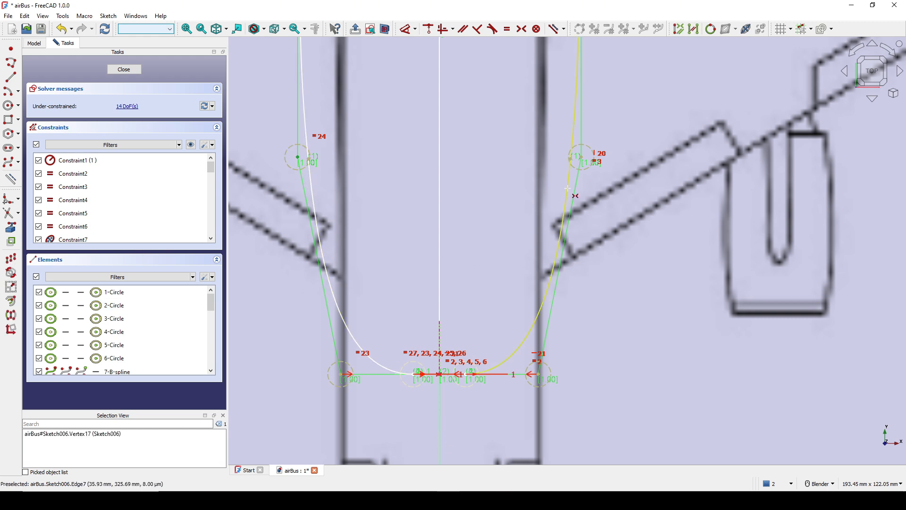
{"action": "left_click", "coordinate": [581, 157]}
{"action": "left_click", "coordinate": [444, 443]}
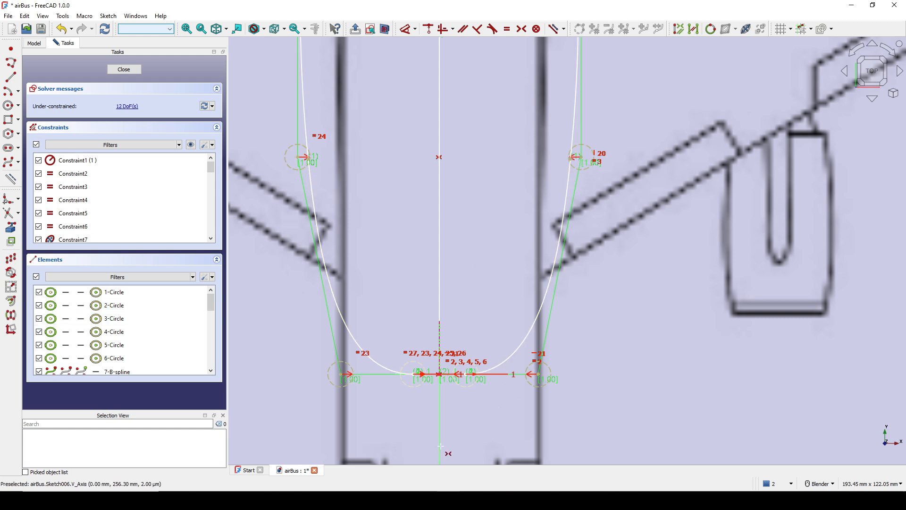
{"action": "scroll", "coordinate": [437, 440], "scroll_direction": "down", "scroll_amount": 3}
{"action": "left_click", "coordinate": [361, 115]}
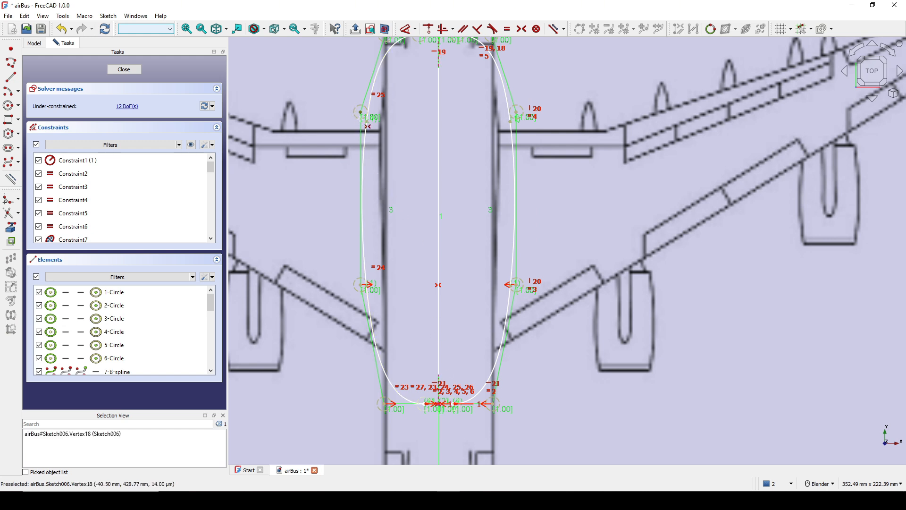
{"action": "left_click", "coordinate": [518, 114]}
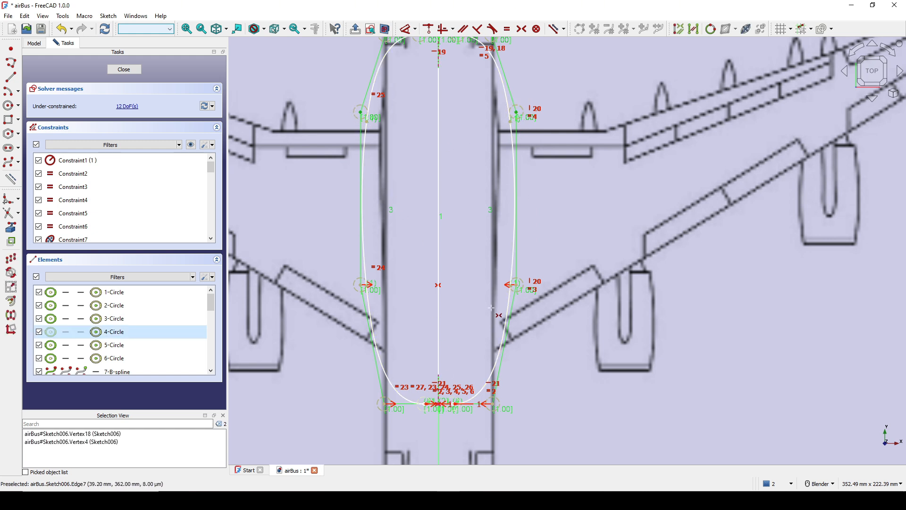
{"action": "left_click", "coordinate": [439, 422]}
Make the two B-splines' rear endpoints and their adjacent rear control points symmetric about the vertical axis.
{"action": "middle_click_drag", "start_coordinate": [465, 174], "coordinate": [454, 377], "text": "shift"}
{"action": "scroll", "coordinate": [405, 256], "scroll_direction": "up", "scroll_amount": 2}
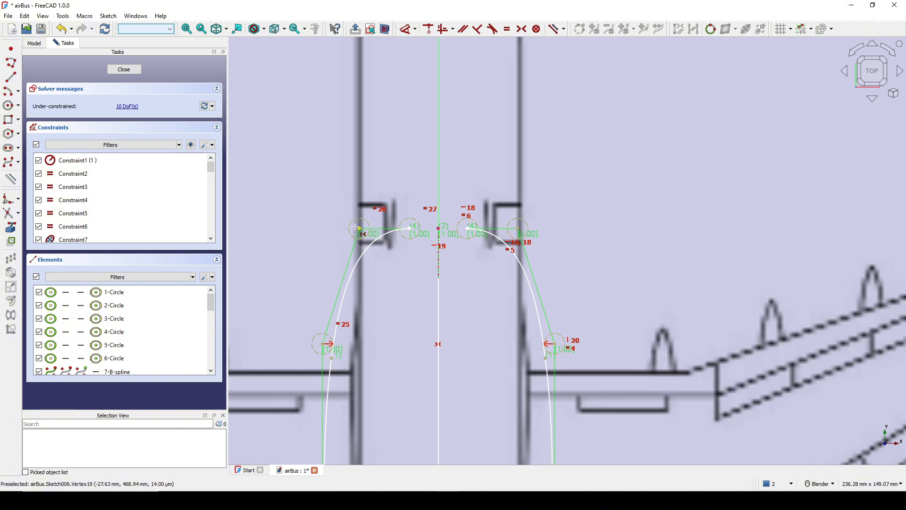
{"action": "left_click", "coordinate": [361, 228]}
{"action": "left_click", "coordinate": [518, 229]}
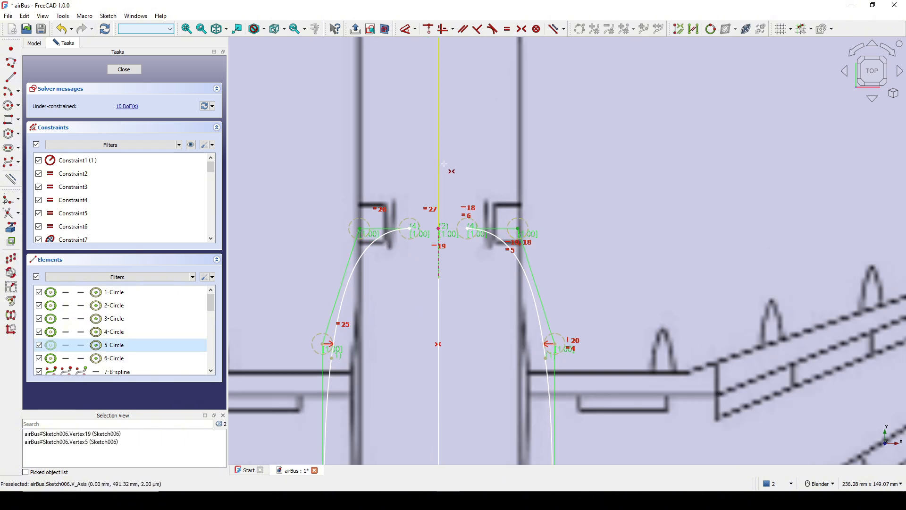
{"action": "left_click", "coordinate": [439, 168]}
{"action": "scroll", "coordinate": [439, 189], "scroll_direction": "up", "scroll_amount": 2}
{"action": "left_click", "coordinate": [488, 244]}
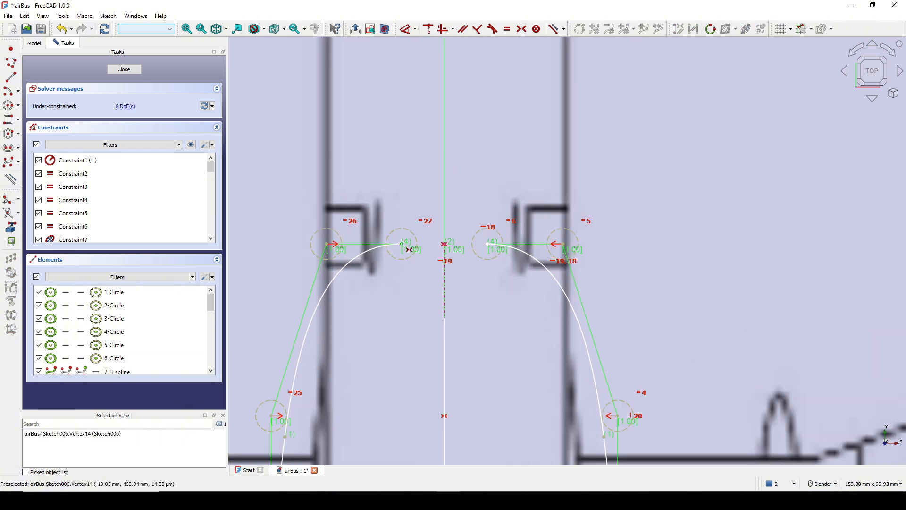
{"action": "left_click", "coordinate": [490, 244]}
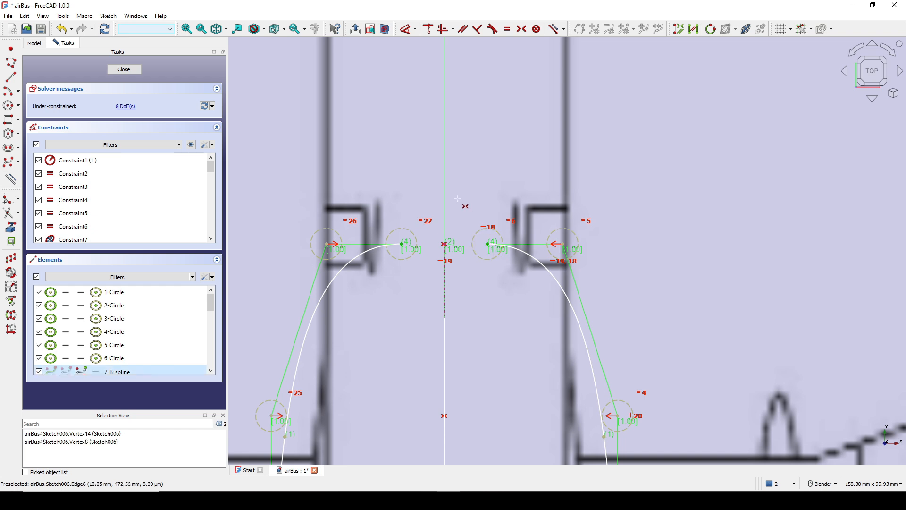
{"action": "left_click", "coordinate": [445, 189]}
{"action": "scroll", "coordinate": [511, 213], "scroll_direction": "down", "scroll_amount": 5}
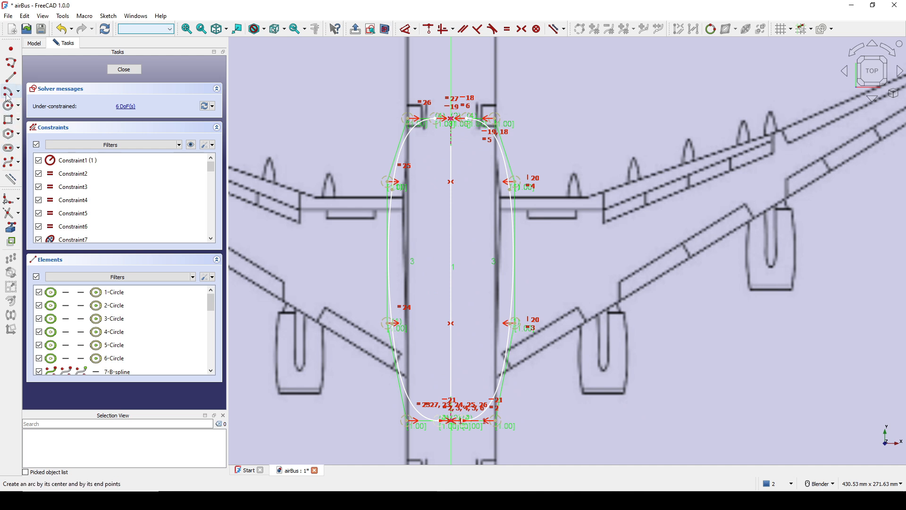
Draw a horizontal line across the fuselage between the two B-splines and set its length to 57 mm.
{"action": "left_click", "coordinate": [10, 77]}
{"action": "left_click", "coordinate": [397, 264]}
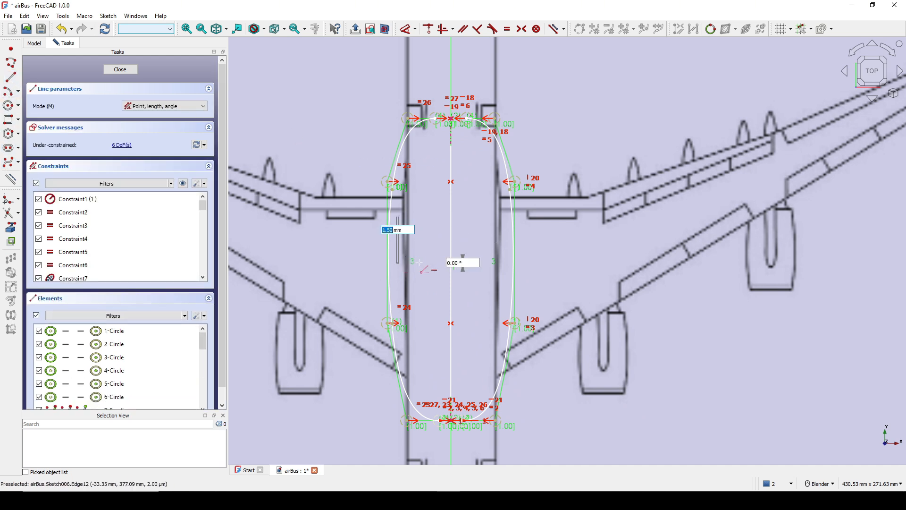
{"action": "left_click", "coordinate": [502, 263]}
{"action": "right_click", "coordinate": [620, 267]}
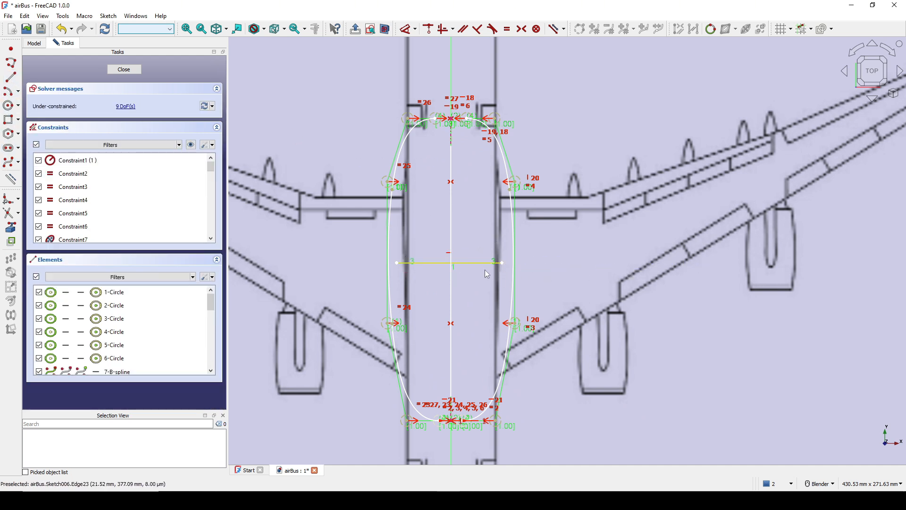
{"action": "left_click", "coordinate": [484, 263]}
{"action": "key", "text": "d"}
{"action": "left_click", "coordinate": [522, 297]}
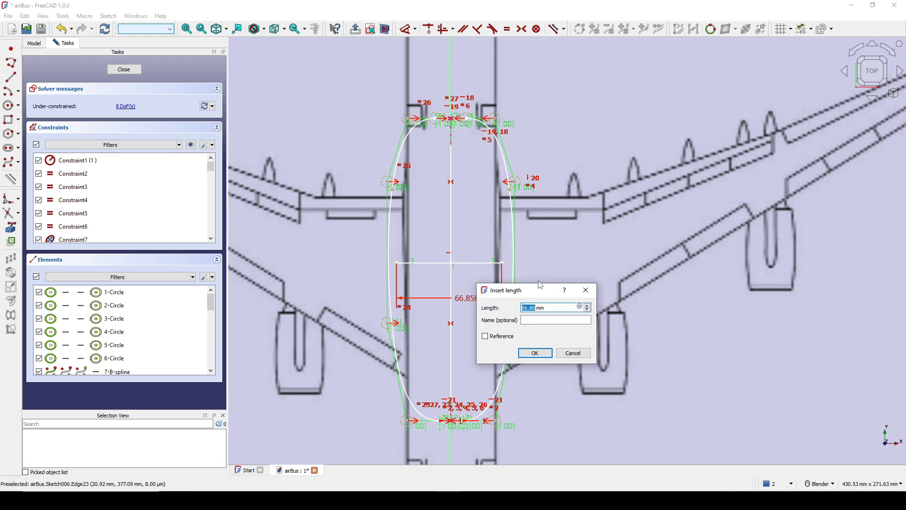
{"action": "left_click", "coordinate": [536, 354]}
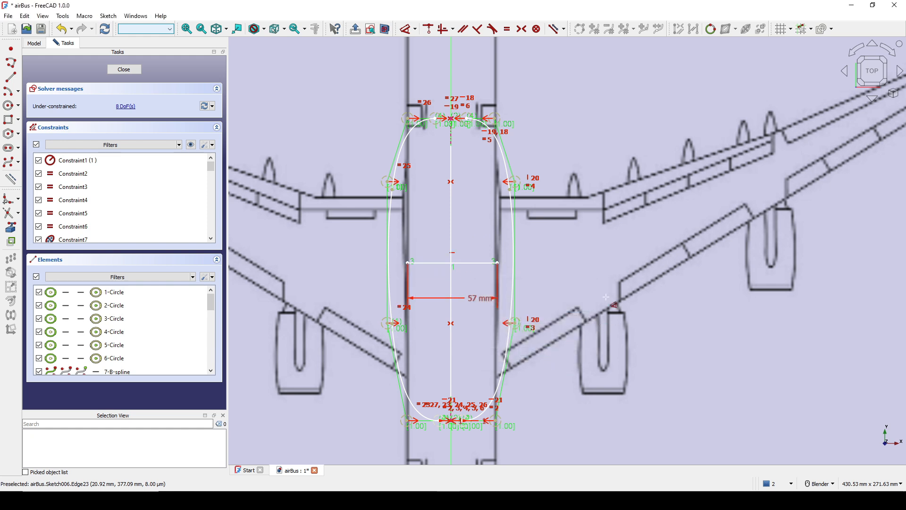
Make the horizontal line's endpoints symmetric about the vertical axis and convert the line to construction geometry.
{"action": "scroll", "coordinate": [507, 271], "scroll_direction": "up", "scroll_amount": 2}
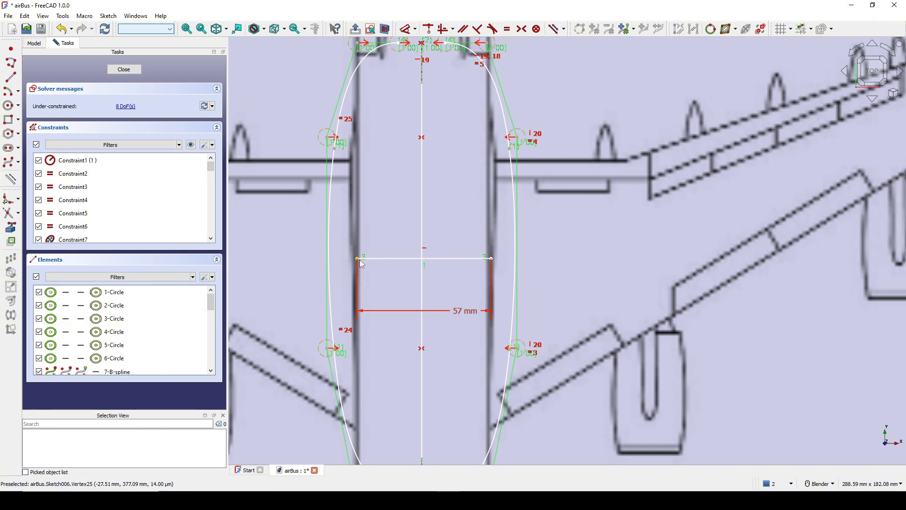
{"action": "left_click", "coordinate": [358, 259]}
{"action": "left_click", "coordinate": [491, 259]}
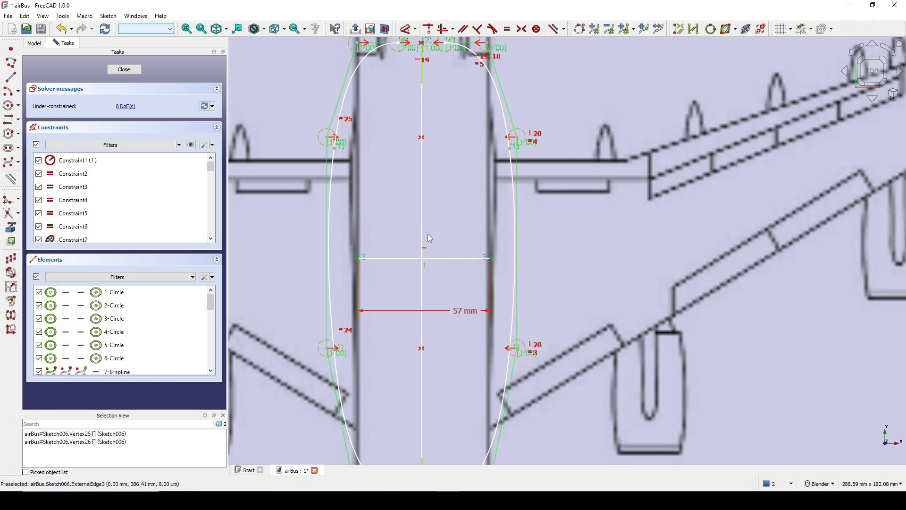
{"action": "scroll", "coordinate": [429, 238], "scroll_direction": "down", "scroll_amount": 4}
{"action": "left_click", "coordinate": [446, 430]}
{"action": "scroll", "coordinate": [466, 287], "scroll_direction": "up", "scroll_amount": 2}
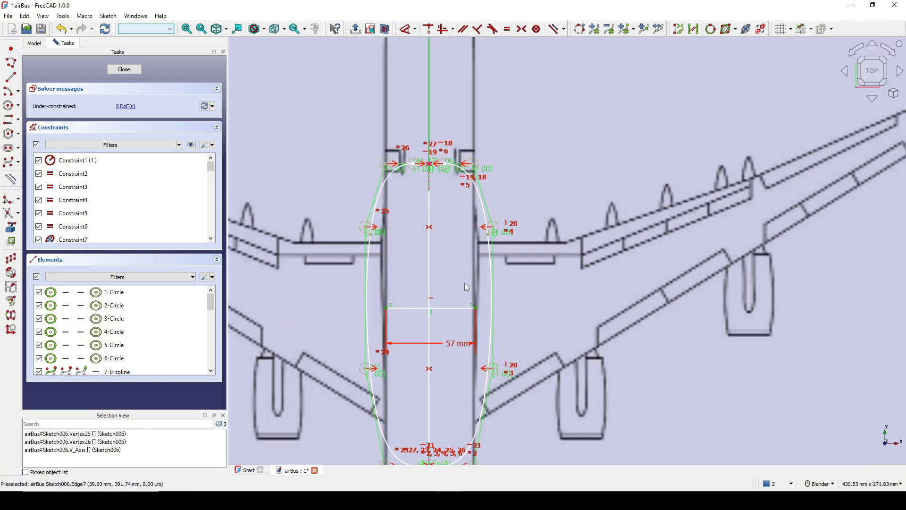
{"action": "key", "text": "s"}
{"action": "scroll", "coordinate": [448, 291], "scroll_direction": "up", "scroll_amount": 3}
{"action": "key", "text": "s"}
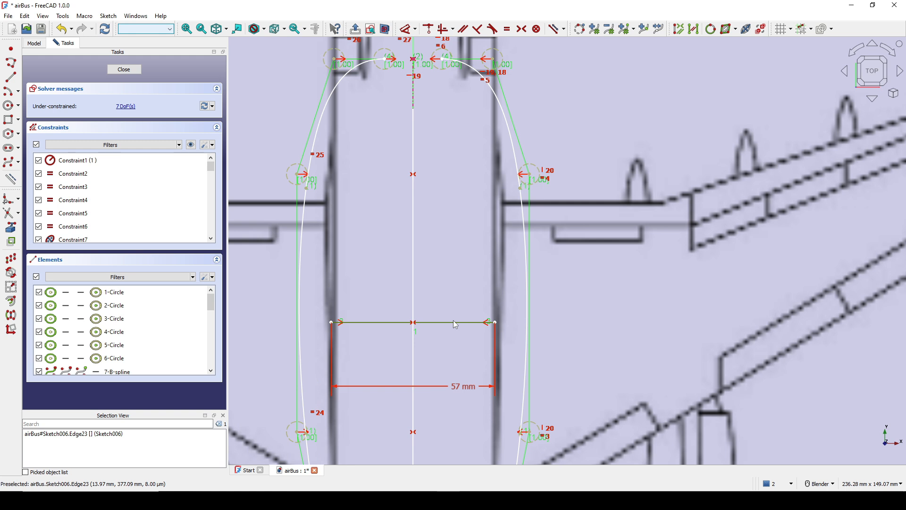
{"action": "key", "text": "g"}
{"action": "key", "text": "n"}
Constrain the construction line's left endpoint onto the left B-spline, adjusting the spline so the sketch solves.
{"action": "scroll", "coordinate": [386, 291], "scroll_direction": "down", "scroll_amount": 3}
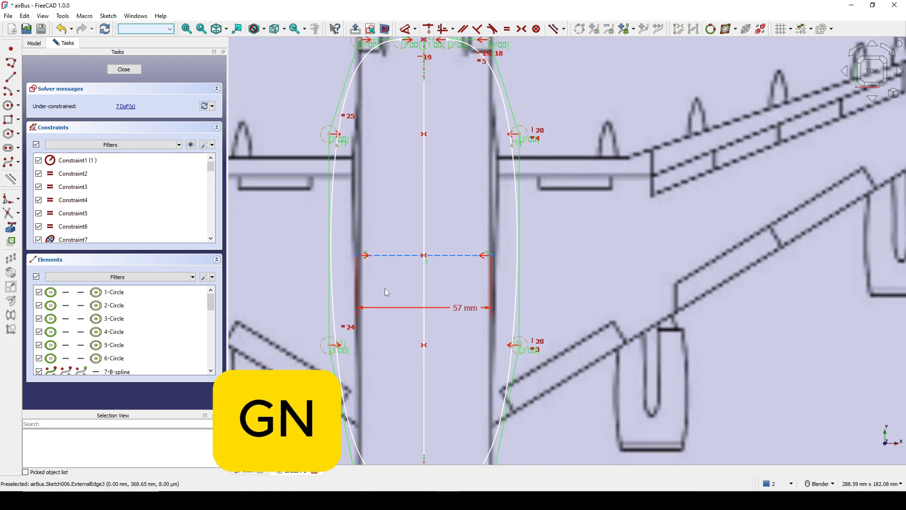
{"action": "left_click", "coordinate": [336, 302]}
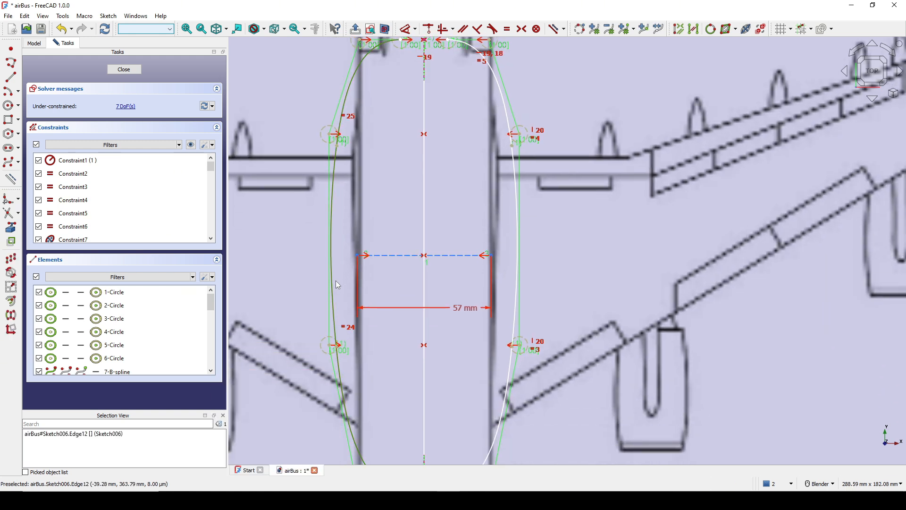
{"action": "left_click", "coordinate": [356, 256]}
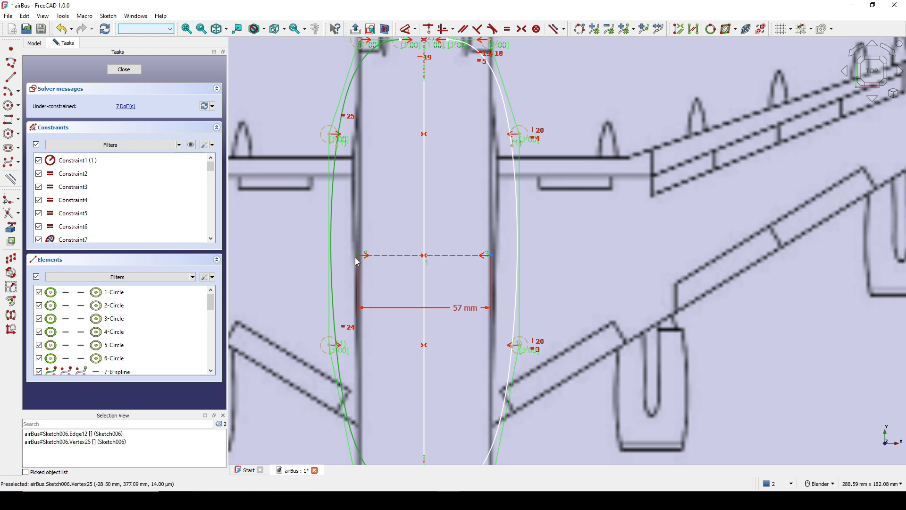
{"action": "key", "text": "c"}
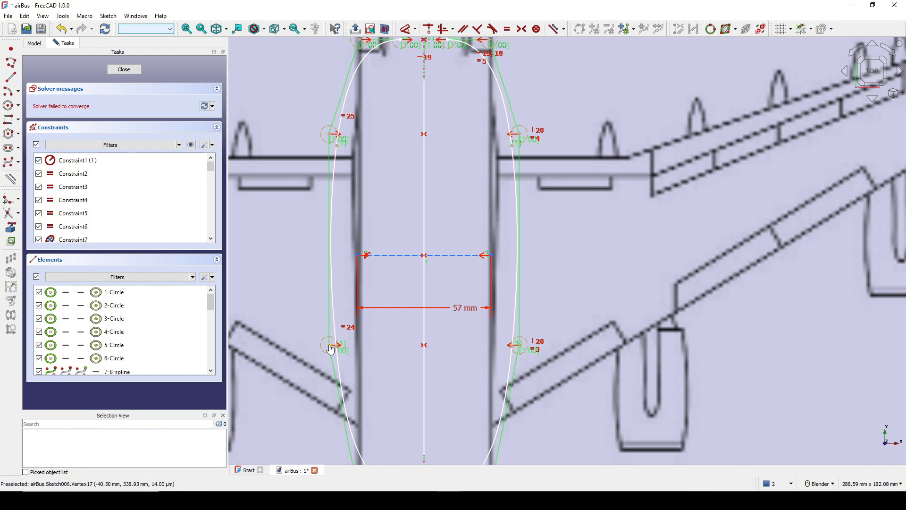
{"action": "left_click_drag", "start_coordinate": [331, 349], "coordinate": [340, 347]}
{"action": "key", "text": "d"}
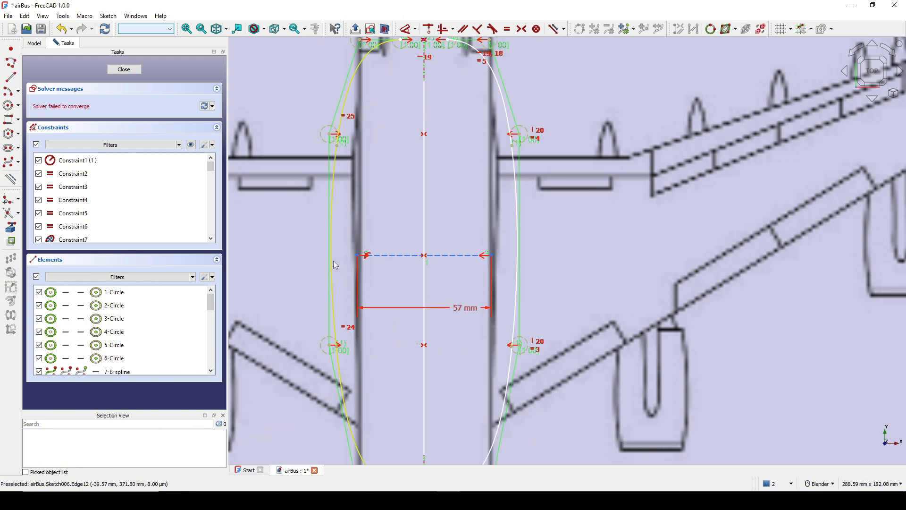
{"action": "left_click_drag", "start_coordinate": [333, 263], "coordinate": [330, 267]}
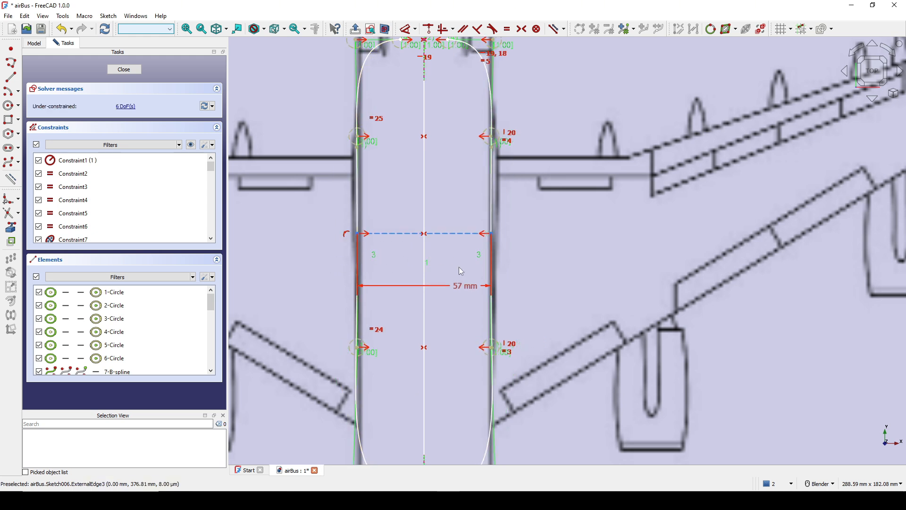
Close the finished top-view sketch and rename it BellyHullCurve2.
{"action": "scroll", "coordinate": [459, 267], "scroll_direction": "down", "scroll_amount": 2}
{"action": "scroll", "coordinate": [389, 344], "scroll_direction": "up", "scroll_amount": 5}
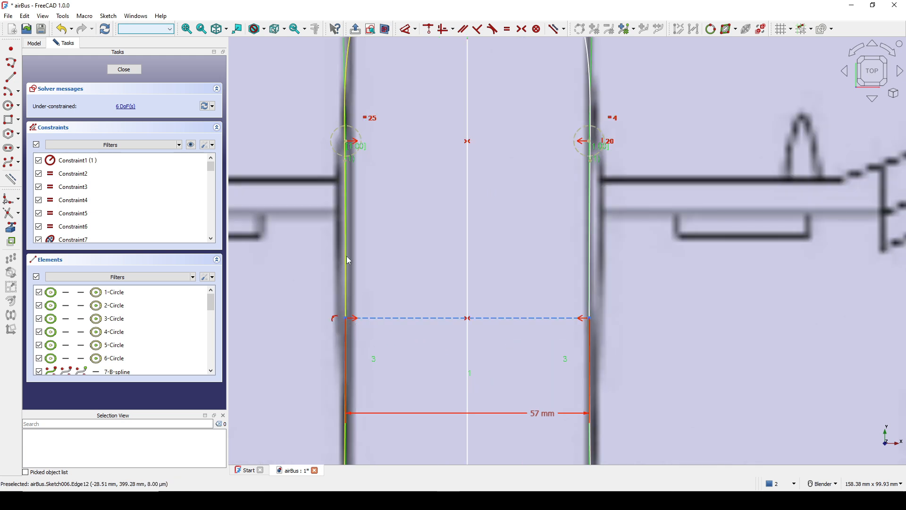
{"action": "scroll", "coordinate": [348, 260], "scroll_direction": "down", "scroll_amount": 3}
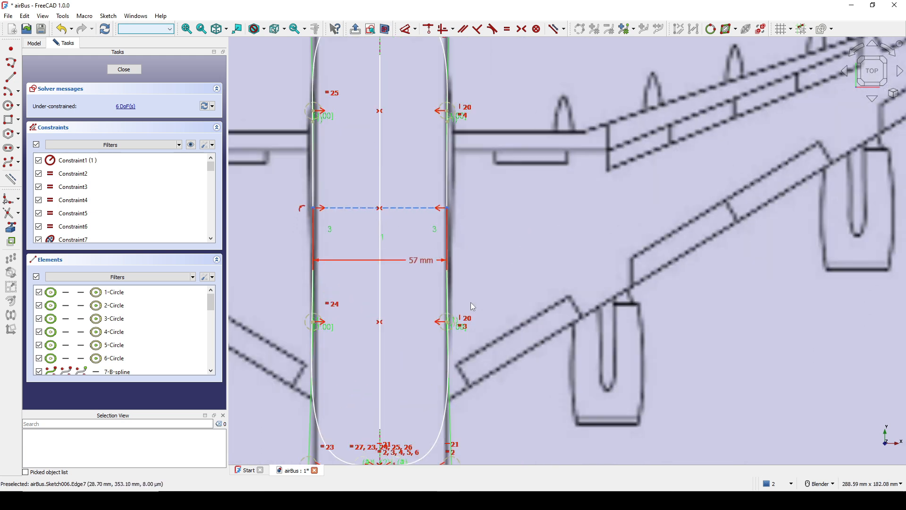
{"action": "scroll", "coordinate": [470, 302], "scroll_direction": "down", "scroll_amount": 2}
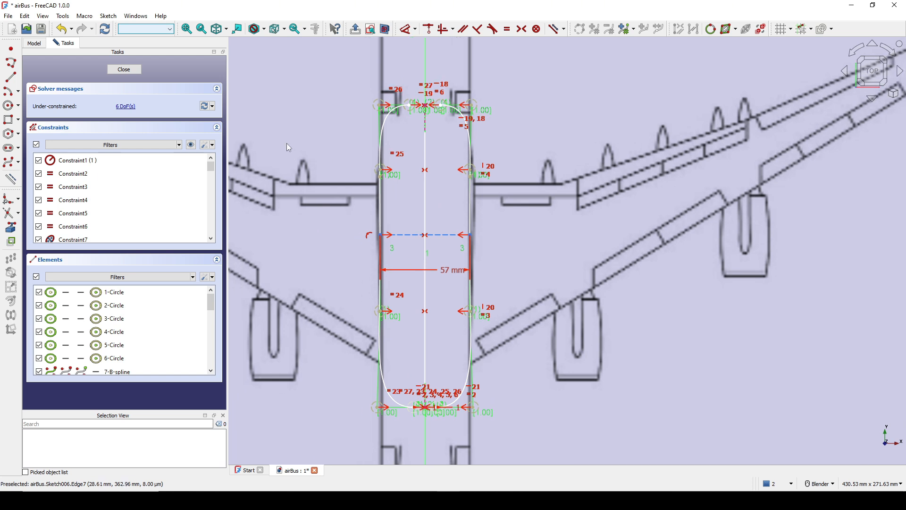
{"action": "left_click", "coordinate": [124, 70]}
{"action": "left_click", "coordinate": [637, 255]}
{"action": "scroll", "coordinate": [511, 245], "scroll_direction": "up", "scroll_amount": 2}
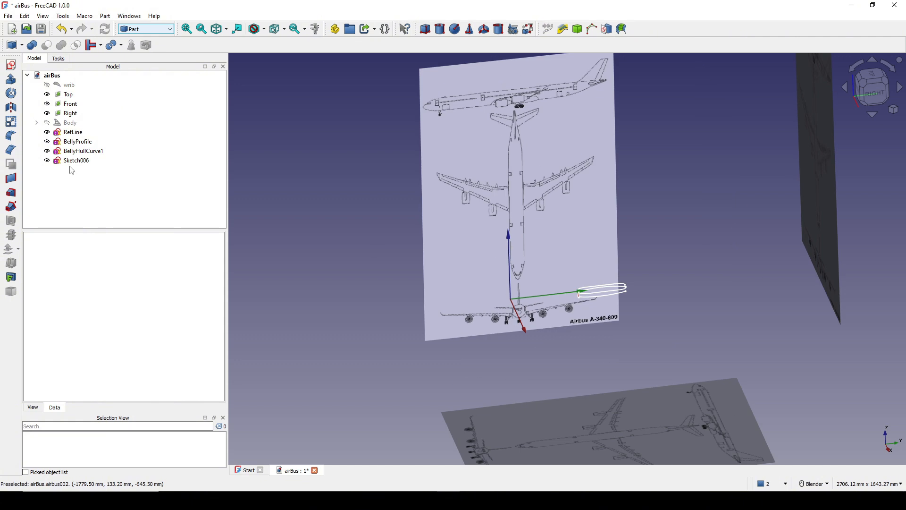
{"action": "right_click", "coordinate": [70, 160]}
{"action": "left_click", "coordinate": [136, 466]}
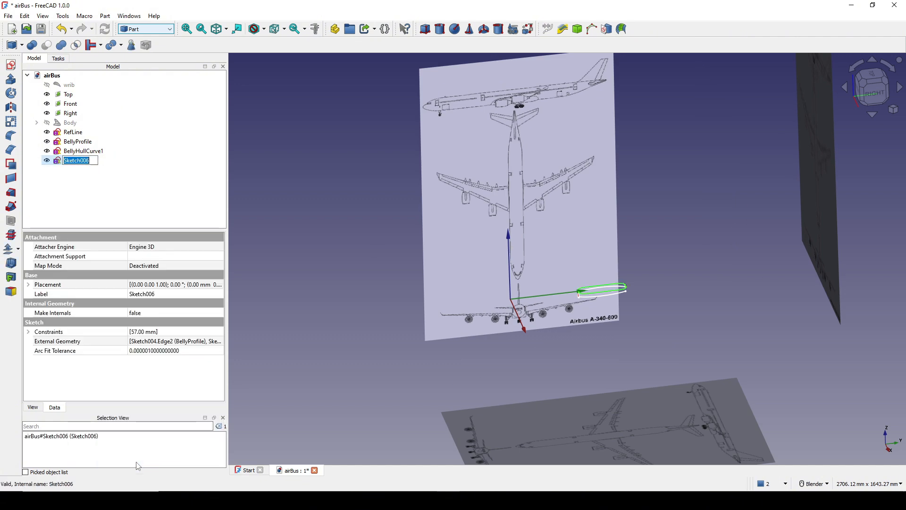
{"action": "type", "text": "BellyHuoll"}
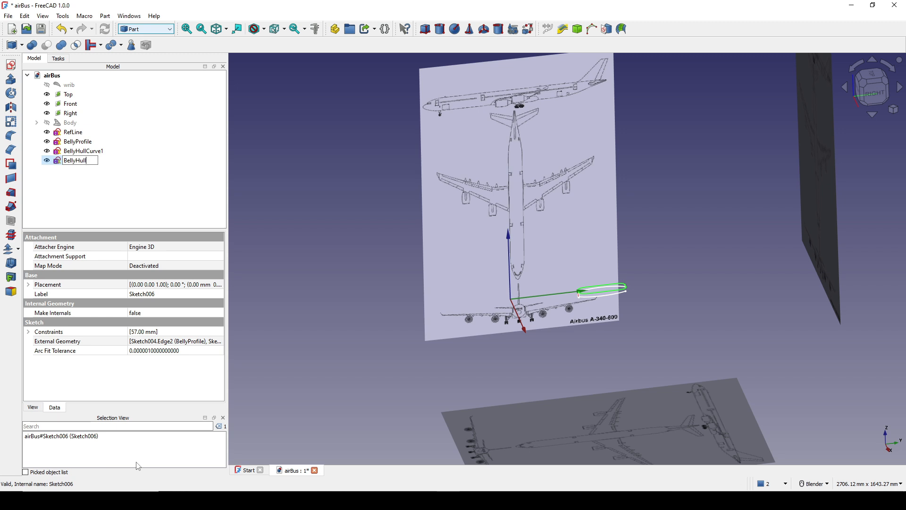
{"action": "type", "text": "Curve2"}
{"action": "key", "text": "Return"}
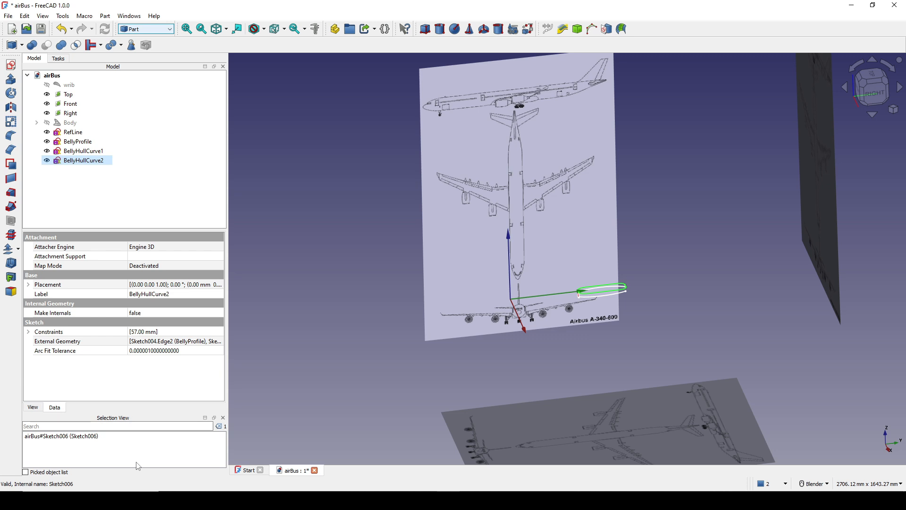
Switch to the Curved Shapes workbench and create a Curved Array from BellyProfile, BellyHullCurve1 and BellyHullCurve2.
{"action": "left_click", "coordinate": [683, 280]}
{"action": "scroll", "coordinate": [682, 281], "scroll_direction": "up", "scroll_amount": 6}
{"action": "scroll", "coordinate": [682, 280], "scroll_direction": "down", "scroll_amount": 2}
{"action": "middle_click_drag", "start_coordinate": [554, 257], "coordinate": [579, 224], "text": "shift"}
{"action": "left_click", "coordinate": [151, 28]}
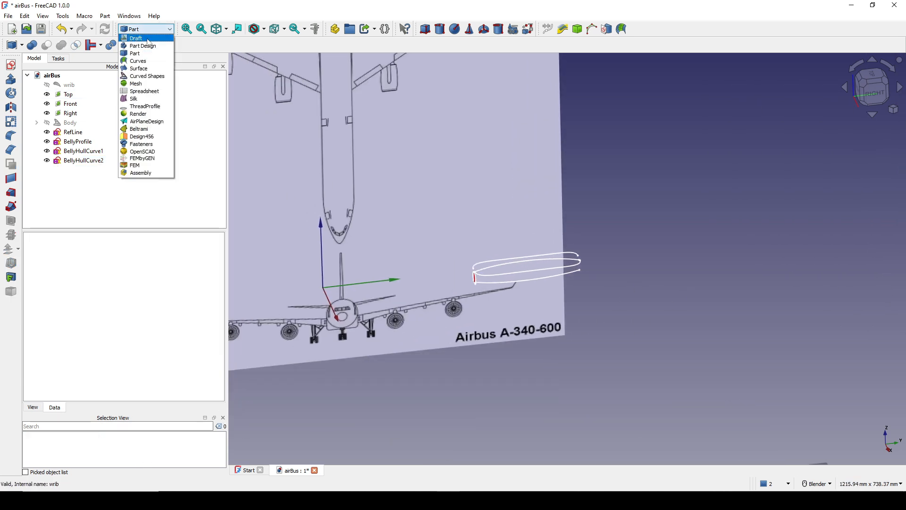
{"action": "left_click", "coordinate": [142, 76]}
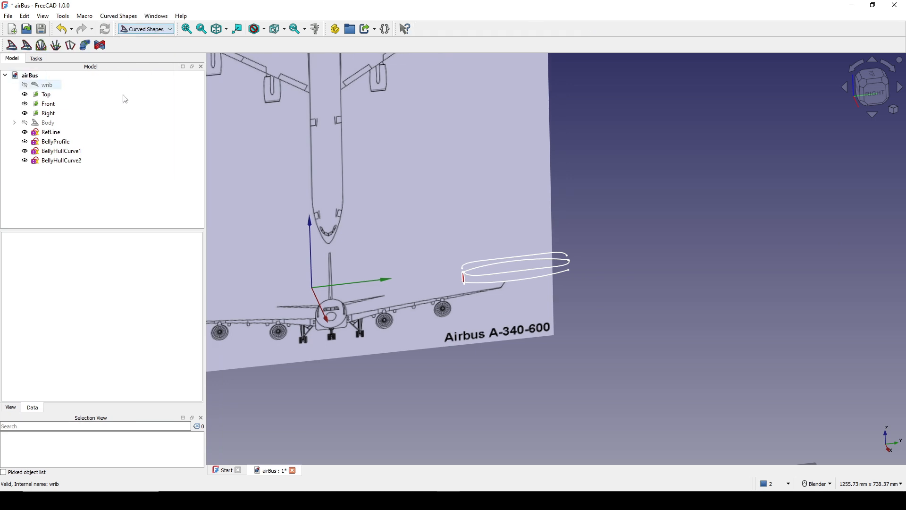
{"action": "left_click", "coordinate": [55, 141]}
{"action": "left_click", "coordinate": [58, 151], "text": "ctrl"}
{"action": "left_click", "coordinate": [59, 160], "text": "ctrl"}
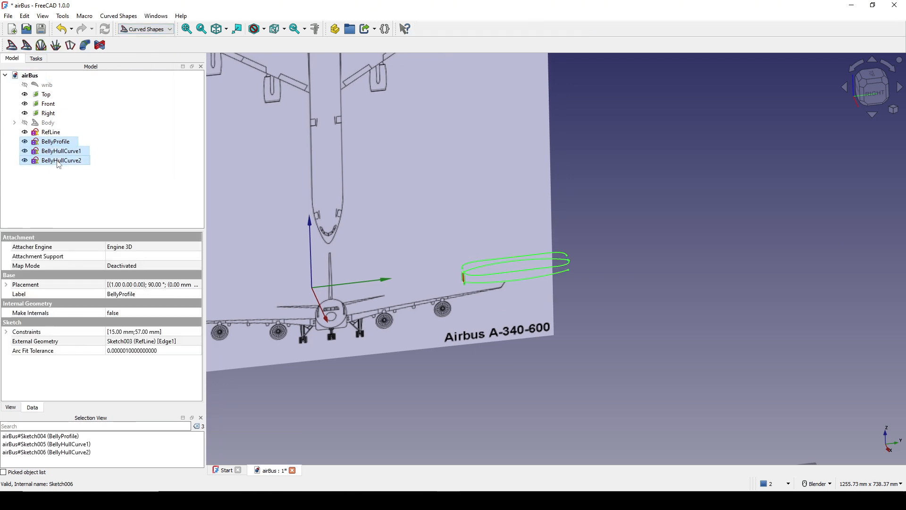
{"action": "left_click", "coordinate": [13, 46]}
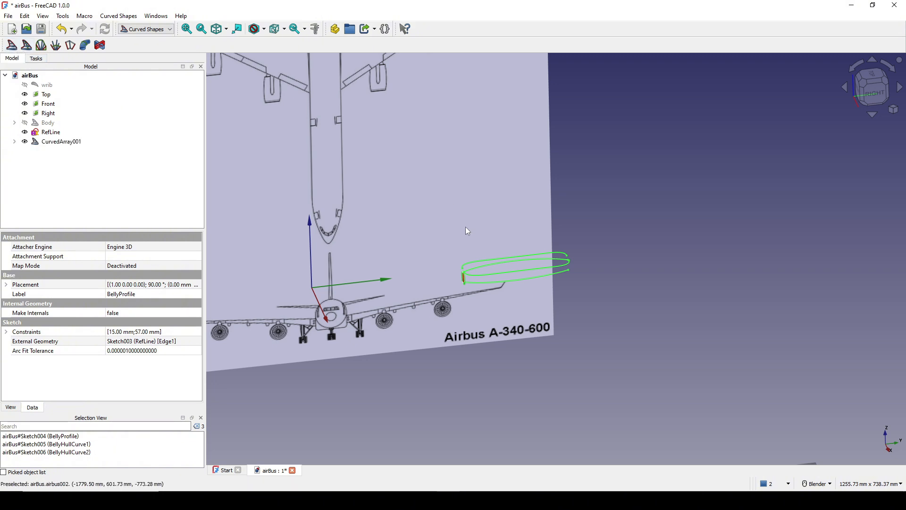
Set the new belly Curved Array's Items to 20 and its Solid property to true.
{"action": "scroll", "coordinate": [517, 287], "scroll_direction": "up", "scroll_amount": 2}
{"action": "left_click", "coordinate": [69, 142]}
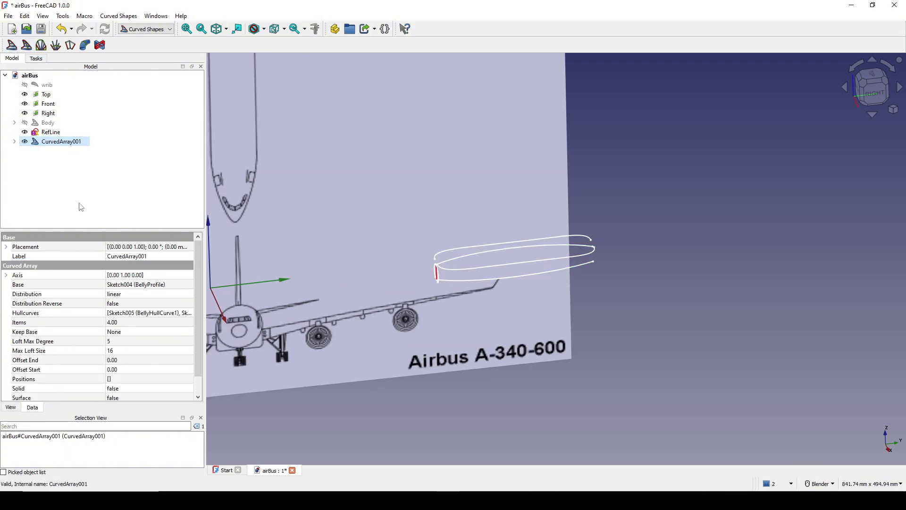
{"action": "scroll", "coordinate": [36, 369], "scroll_direction": "down", "scroll_amount": 1}
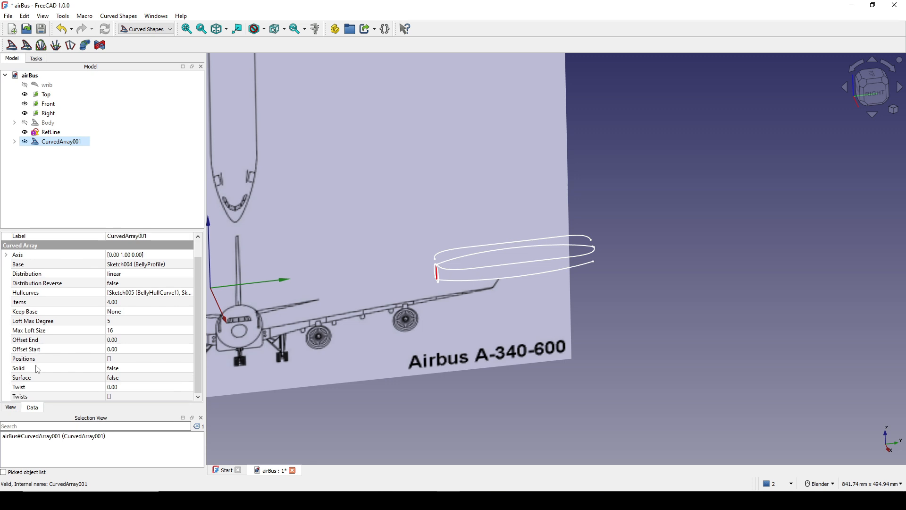
{"action": "left_click", "coordinate": [31, 305]}
{"action": "left_click", "coordinate": [124, 304]}
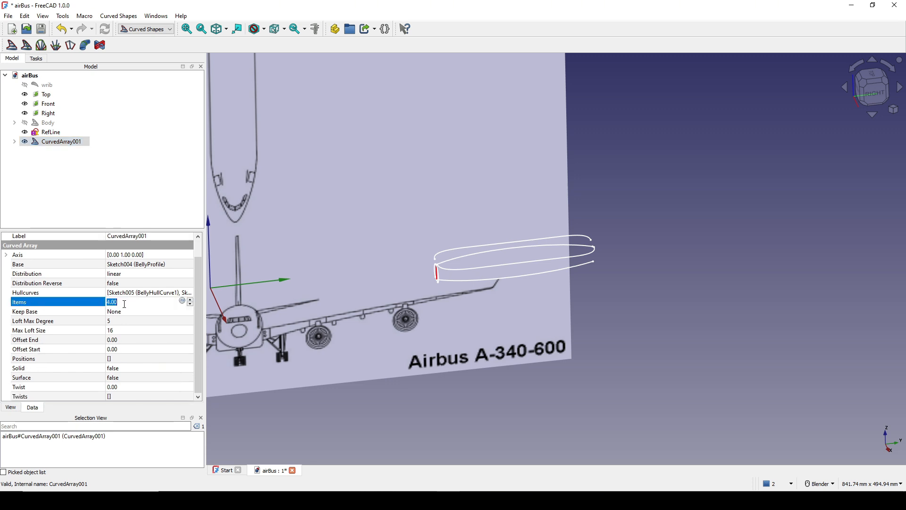
{"action": "type", "text": "20"}
{"action": "key", "text": "Return"}
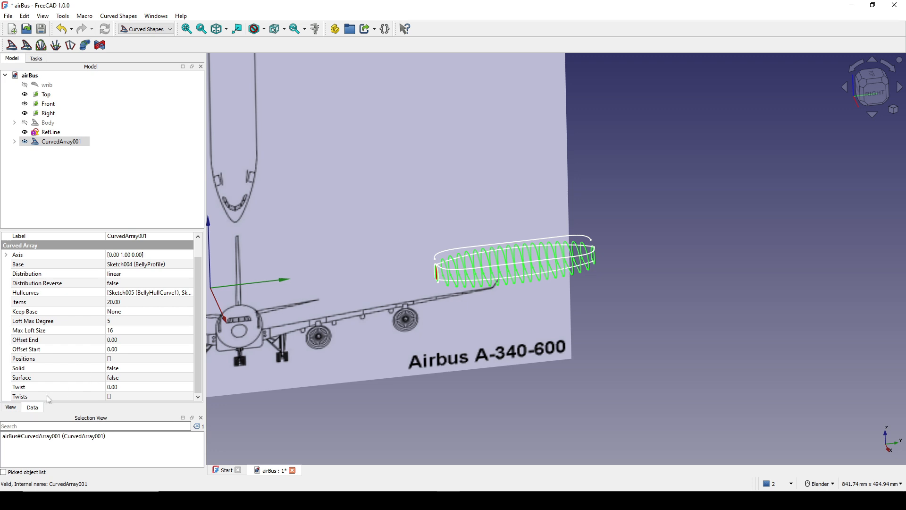
{"action": "left_click", "coordinate": [129, 370]}
{"action": "left_click", "coordinate": [126, 383]}
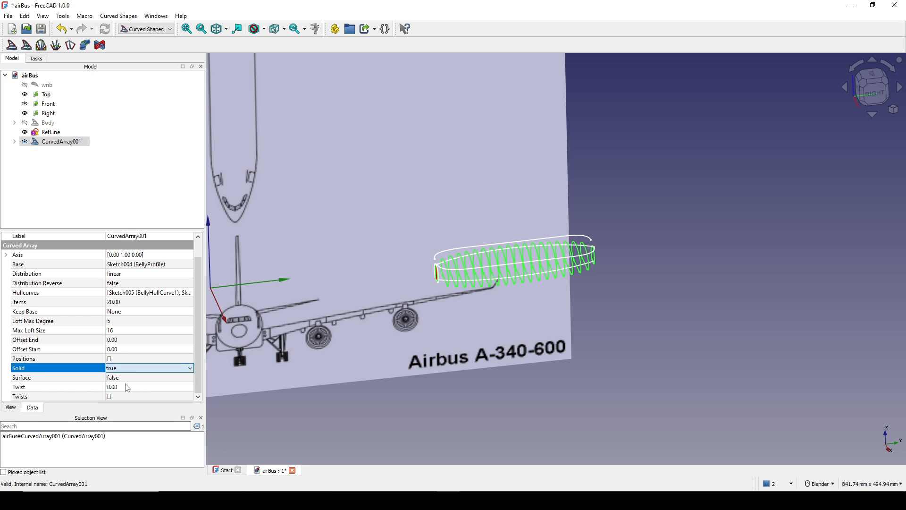
Examine the solid belly fairing and its hull curves from the side and from below.
{"action": "left_click", "coordinate": [85, 377]}
{"action": "scroll", "coordinate": [566, 285], "scroll_direction": "up", "scroll_amount": 2}
{"action": "middle_click_drag", "start_coordinate": [524, 231], "coordinate": [595, 263], "text": "shift"}
{"action": "middle_click_drag", "start_coordinate": [595, 263], "coordinate": [623, 210]}
{"action": "left_click", "coordinate": [704, 194]}
{"action": "scroll", "coordinate": [594, 271], "scroll_direction": "up", "scroll_amount": 3}
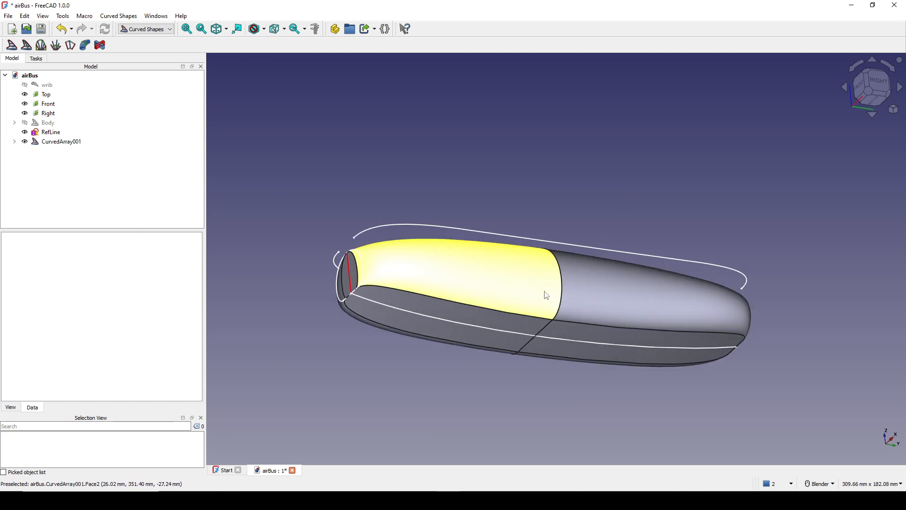
{"action": "mouse_move", "coordinate": [544, 291]}
{"action": "middle_mouse_down", "text": "shift"}
{"action": "mouse_move", "coordinate": [568, 259]}
{"action": "mouse_move", "coordinate": [543, 282]}
{"action": "middle_mouse_up", "text": "shift"}
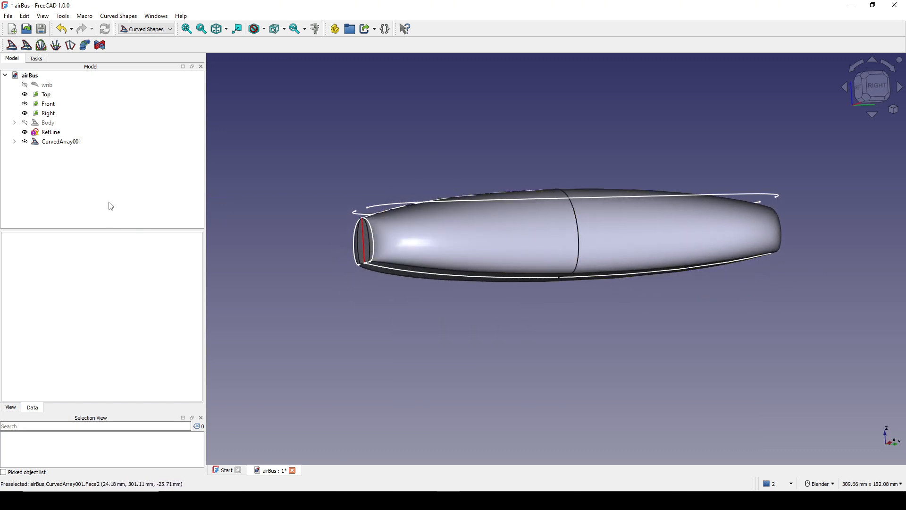
Set the Max Loft Size of the belly Curved Array to 32.
{"action": "left_click", "coordinate": [58, 142]}
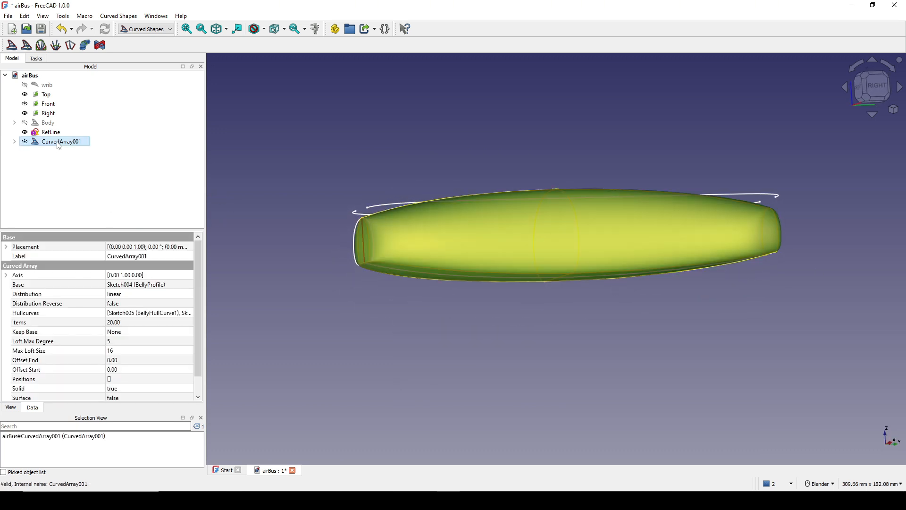
{"action": "left_click", "coordinate": [40, 342]}
{"action": "left_click", "coordinate": [44, 353]}
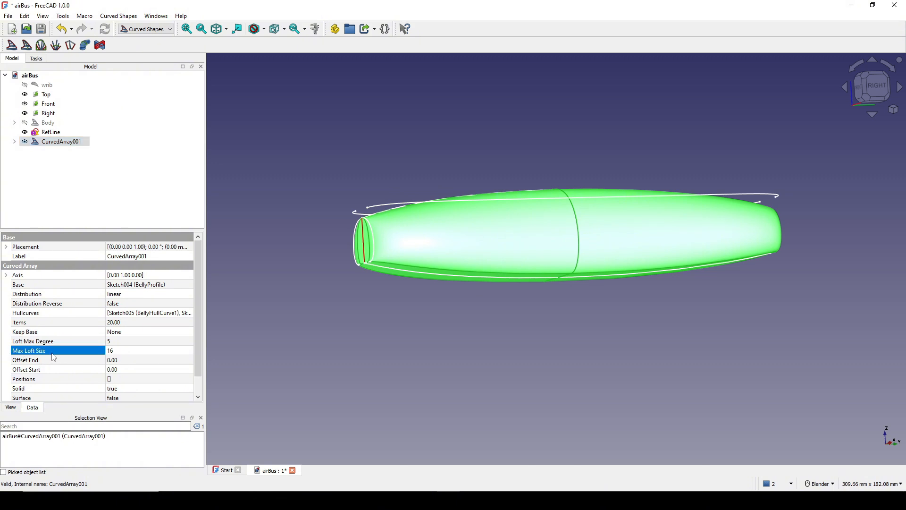
{"action": "type", "text": "32"}
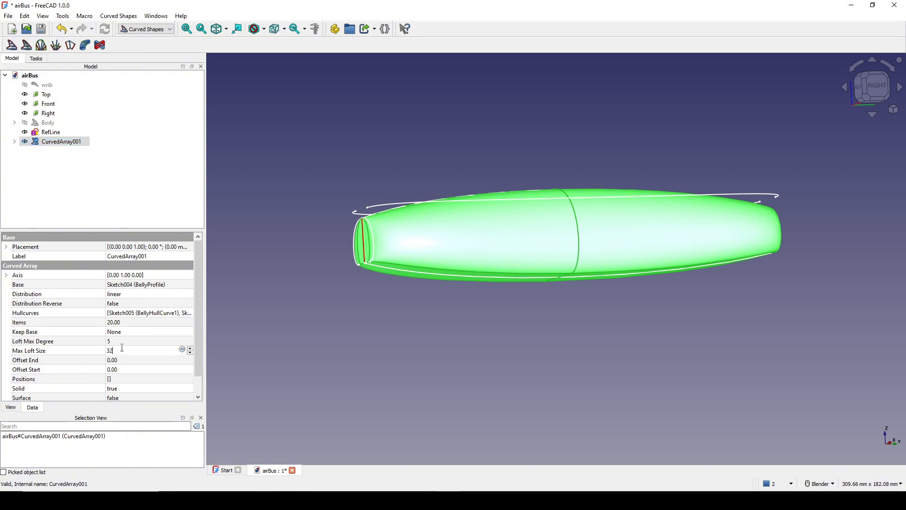
{"action": "key", "text": "Return"}
Make the fuselage Body visible together with the belly fairing.
{"action": "scroll", "coordinate": [468, 290], "scroll_direction": "down", "scroll_amount": 3}
{"action": "middle_click_drag", "start_coordinate": [458, 280], "coordinate": [434, 302]}
{"action": "scroll", "coordinate": [643, 290], "scroll_direction": "down", "scroll_amount": 4}
{"action": "left_click", "coordinate": [708, 301]}
{"action": "middle_click_drag", "start_coordinate": [761, 293], "coordinate": [659, 243], "text": "shift"}
{"action": "scroll", "coordinate": [603, 299], "scroll_direction": "up", "scroll_amount": 2}
{"action": "left_click", "coordinate": [35, 123]}
{"action": "key", "text": "space"}
{"action": "left_click", "coordinate": [679, 353]}
{"action": "scroll", "coordinate": [598, 333], "scroll_direction": "up", "scroll_amount": 3}
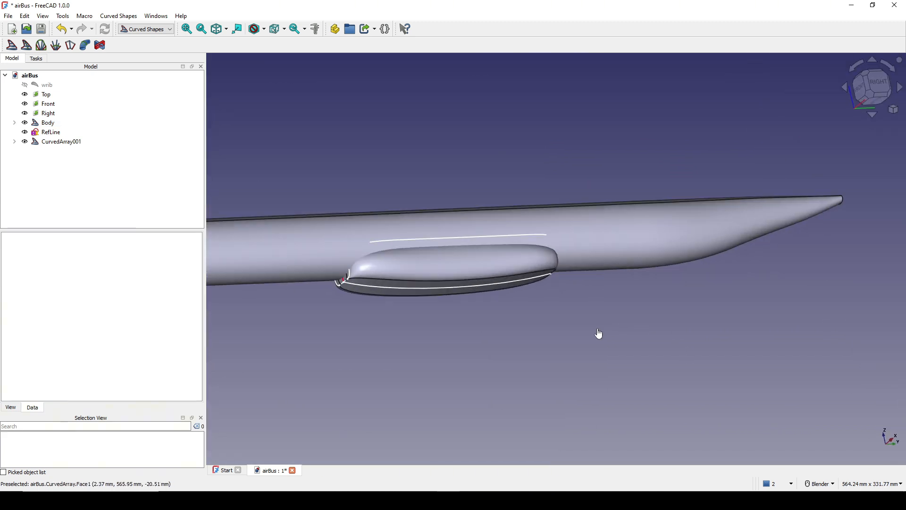
Examine how the belly's front end meets the fuselage underside and compares with the side blueprint.
{"action": "middle_click_drag", "start_coordinate": [598, 333], "coordinate": [551, 250]}
{"action": "scroll", "coordinate": [409, 225], "scroll_direction": "up", "scroll_amount": 5}
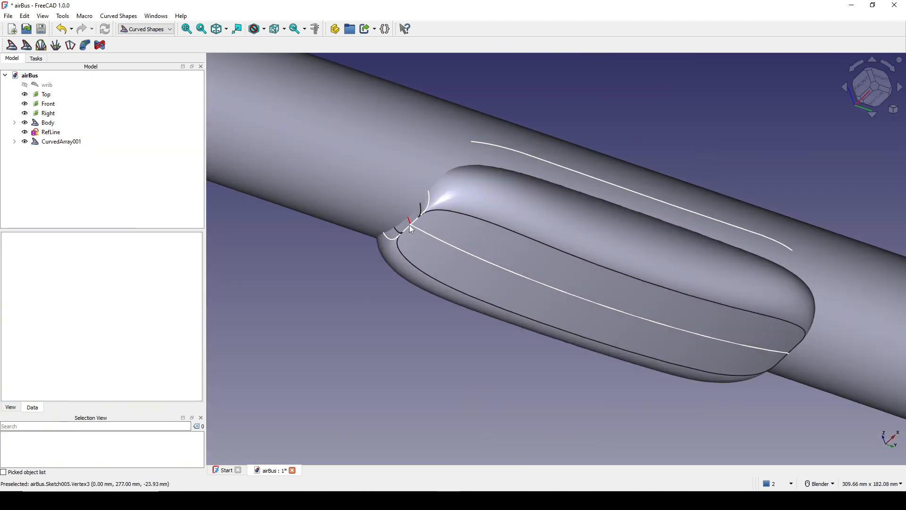
{"action": "middle_click_drag", "start_coordinate": [454, 248], "coordinate": [443, 219]}
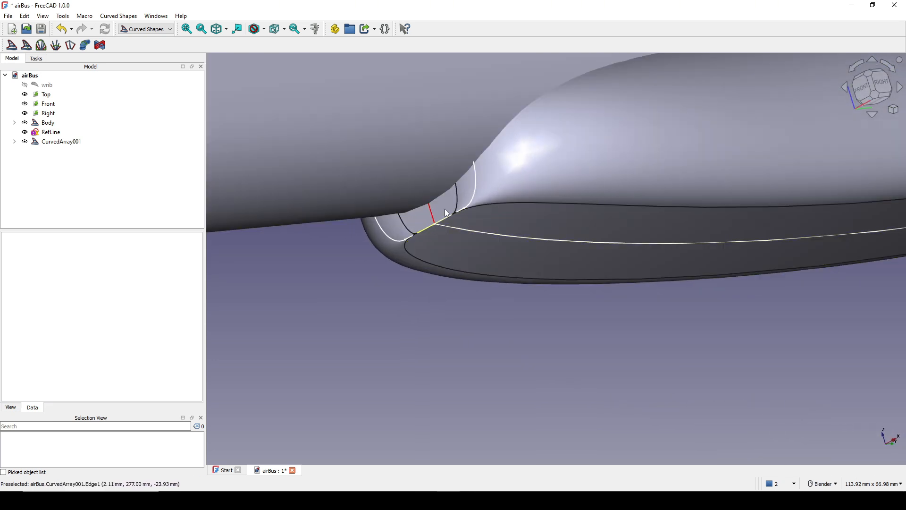
{"action": "scroll", "coordinate": [501, 292], "scroll_direction": "down", "scroll_amount": 5}
{"action": "mouse_move", "coordinate": [510, 298]}
{"action": "middle_mouse_down"}
{"action": "mouse_move", "coordinate": [465, 313]}
{"action": "mouse_move", "coordinate": [456, 332]}
{"action": "mouse_move", "coordinate": [409, 338]}
{"action": "middle_mouse_up"}
{"action": "scroll", "coordinate": [434, 271], "scroll_direction": "up", "scroll_amount": 3}
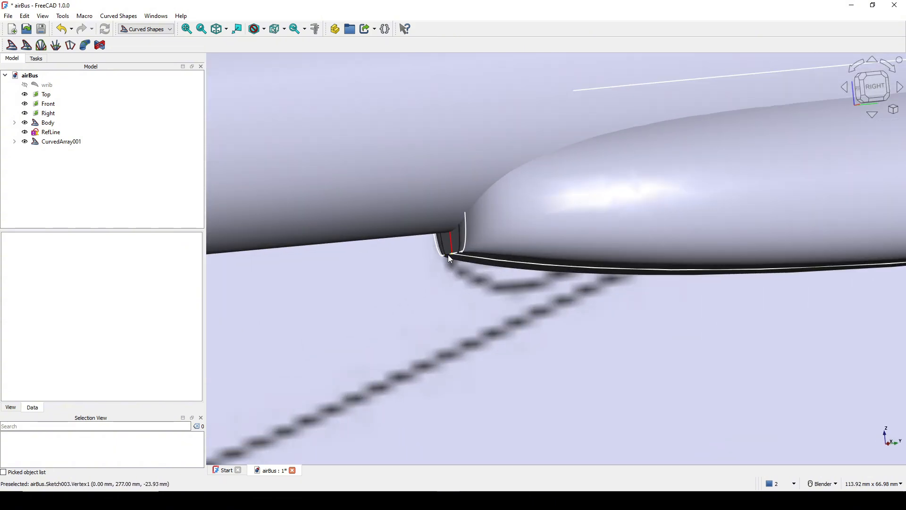
{"action": "scroll", "coordinate": [410, 253], "scroll_direction": "up", "scroll_amount": 3}
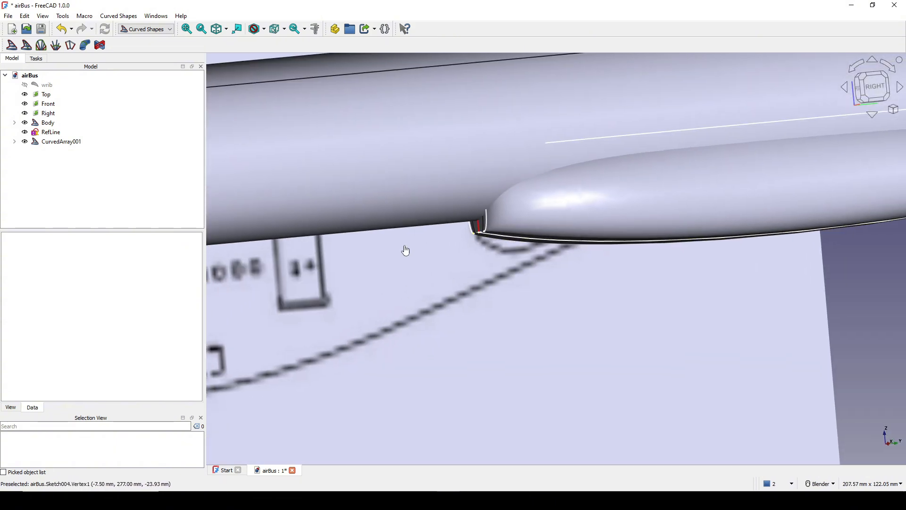
Raise the vertical line in the RefLine sketch until its lower end lies about 17.7 mm below the horizontal axis, and close the sketch.
{"action": "double_click", "coordinate": [50, 133]}
{"action": "scroll", "coordinate": [475, 217], "scroll_direction": "down", "scroll_amount": 3}
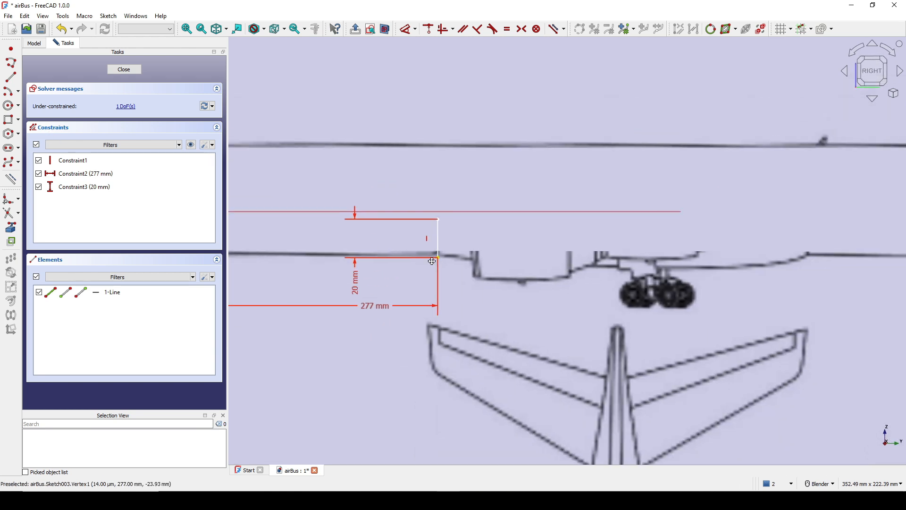
{"action": "scroll", "coordinate": [426, 239], "scroll_direction": "up", "scroll_amount": 1}
{"action": "left_click_drag", "start_coordinate": [425, 230], "coordinate": [428, 212]}
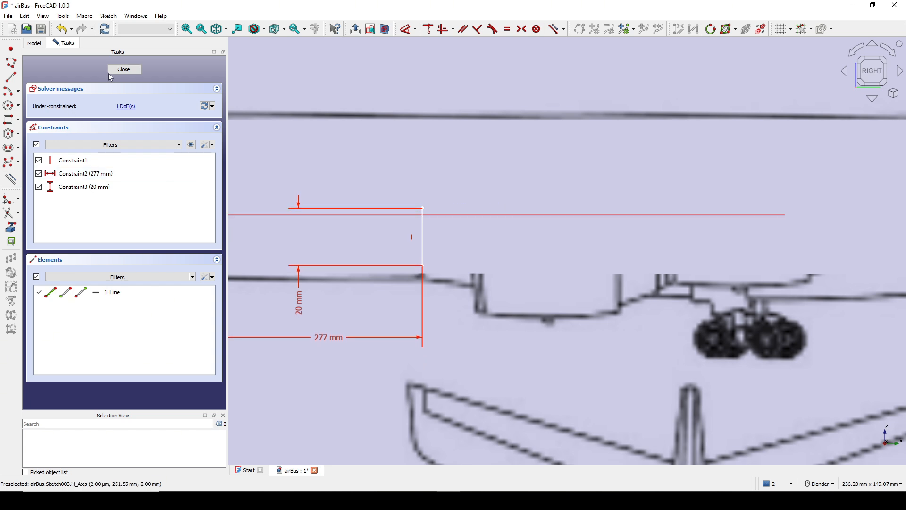
{"action": "left_click", "coordinate": [124, 70]}
Reopen the RefLine sketch, lower its vertical line so its lower end sits on the blueprint's fuselage bottom outline, and close the sketch.
{"action": "scroll", "coordinate": [471, 234], "scroll_direction": "up", "scroll_amount": 5}
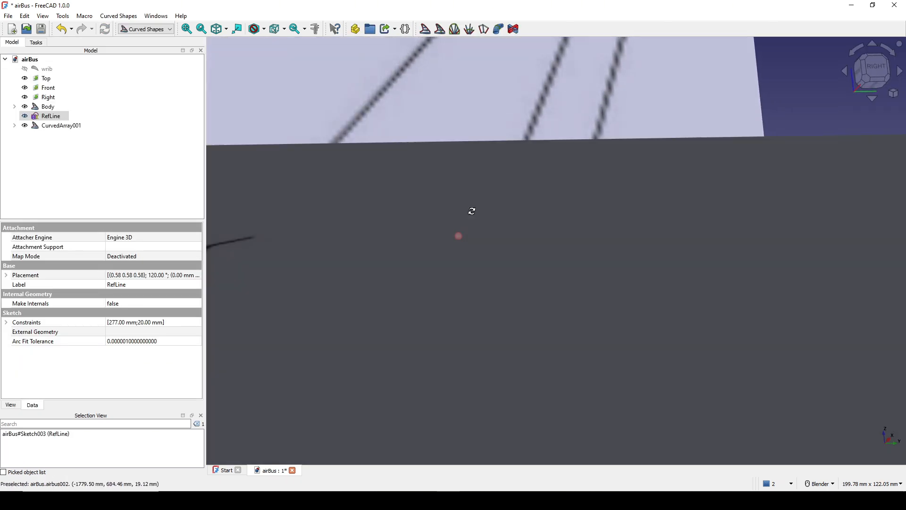
{"action": "scroll", "coordinate": [476, 233], "scroll_direction": "down", "scroll_amount": 6}
{"action": "scroll", "coordinate": [658, 100], "scroll_direction": "up", "scroll_amount": 4}
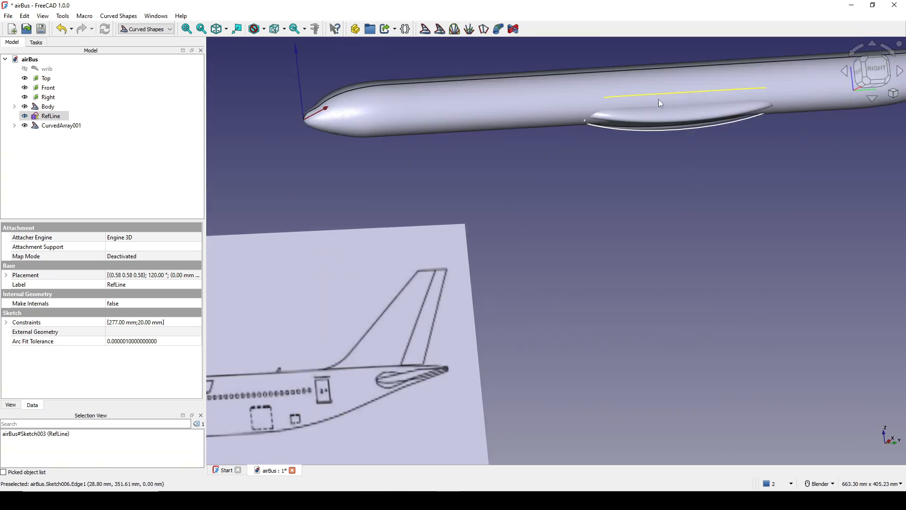
{"action": "double_click", "coordinate": [51, 116]}
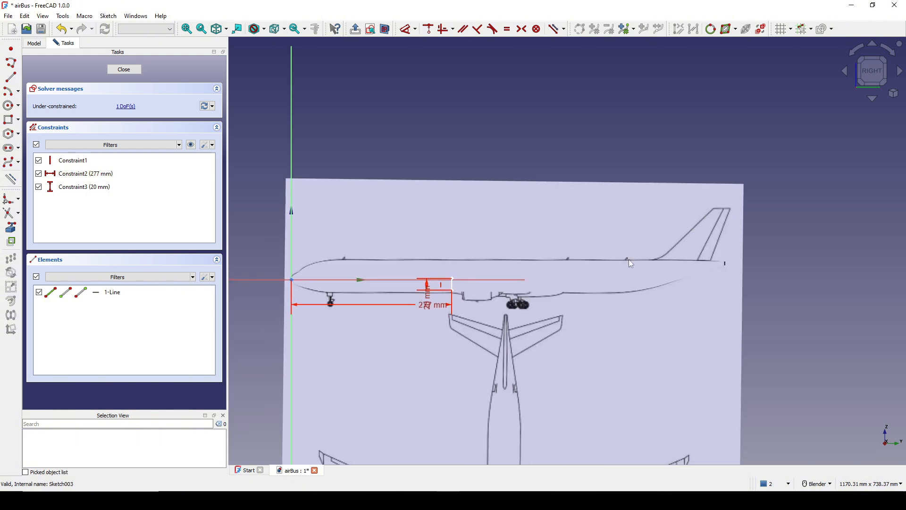
{"action": "scroll", "coordinate": [431, 290], "scroll_direction": "up", "scroll_amount": 5}
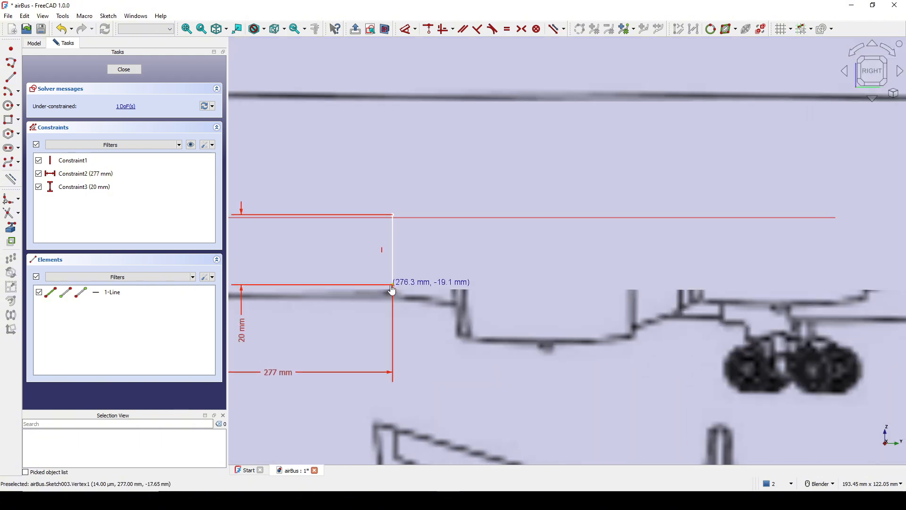
{"action": "left_click_drag", "start_coordinate": [392, 290], "coordinate": [392, 297]}
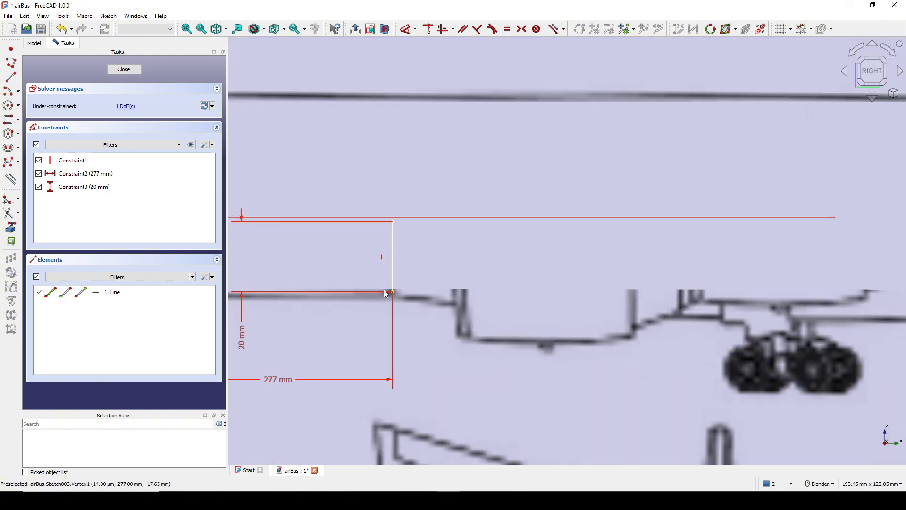
{"action": "left_click", "coordinate": [124, 70]}
Examine the belly fairing's front end from below for how it blends into the fuselage.
{"action": "scroll", "coordinate": [543, 203], "scroll_direction": "up", "scroll_amount": 4}
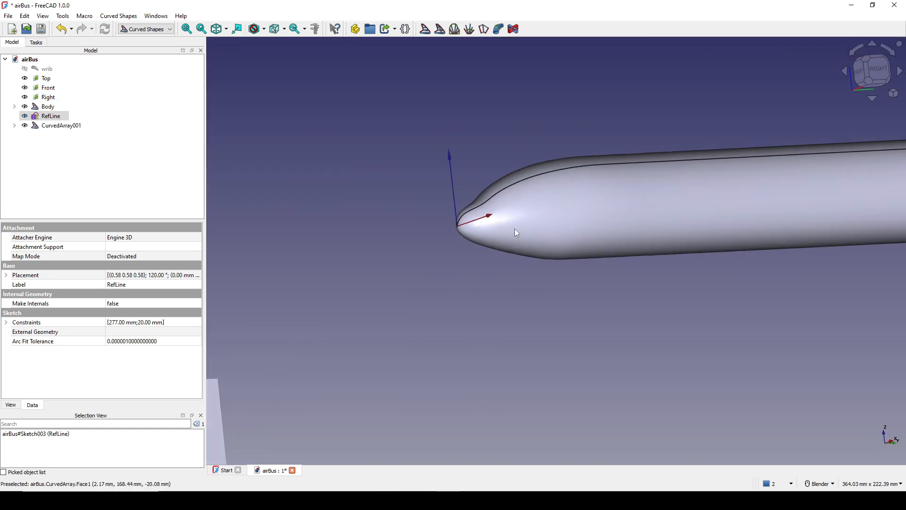
{"action": "scroll", "coordinate": [514, 233], "scroll_direction": "up", "scroll_amount": 4}
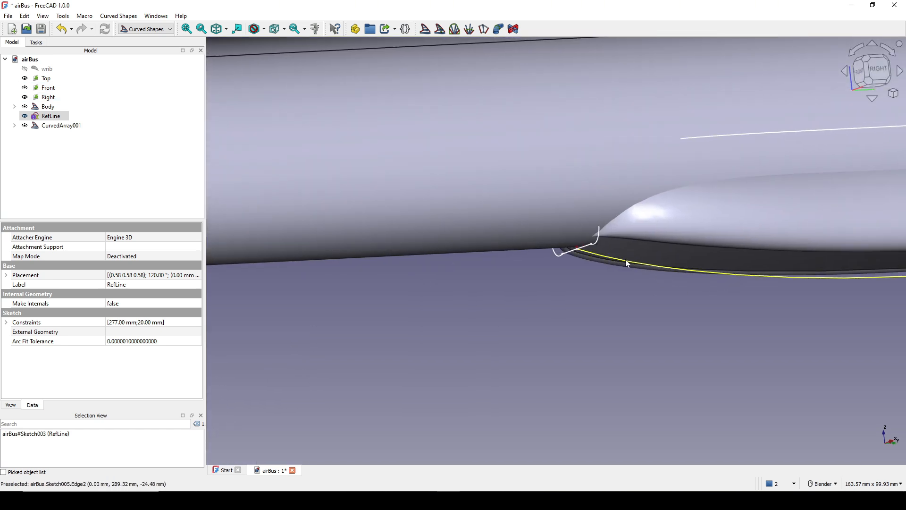
{"action": "scroll", "coordinate": [626, 264], "scroll_direction": "down", "scroll_amount": 3}
{"action": "middle_click_drag", "start_coordinate": [479, 277], "coordinate": [557, 211]}
{"action": "scroll", "coordinate": [509, 275], "scroll_direction": "up", "scroll_amount": 2}
{"action": "mouse_move", "coordinate": [515, 275]}
{"action": "middle_mouse_down"}
{"action": "mouse_move", "coordinate": [543, 238]}
{"action": "mouse_move", "coordinate": [580, 236]}
{"action": "mouse_move", "coordinate": [585, 221]}
{"action": "middle_mouse_up"}
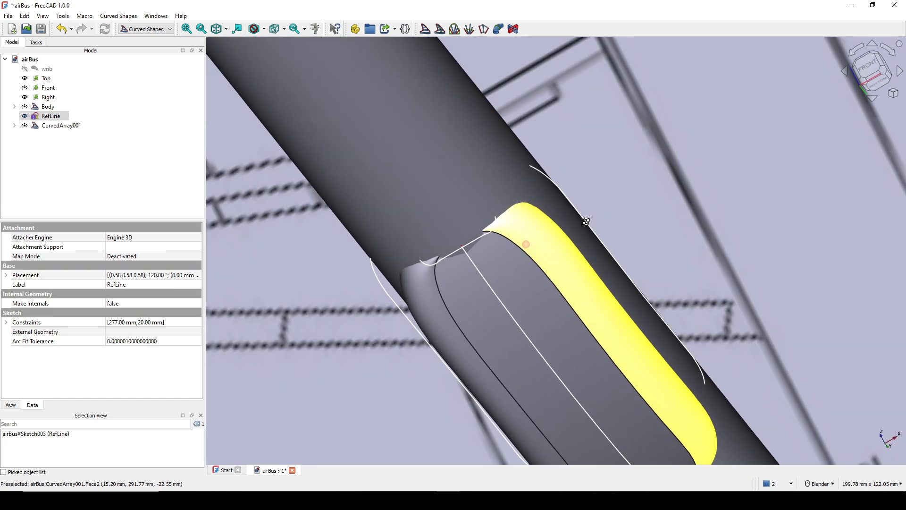
{"action": "middle_click_drag", "start_coordinate": [548, 271], "coordinate": [480, 257]}
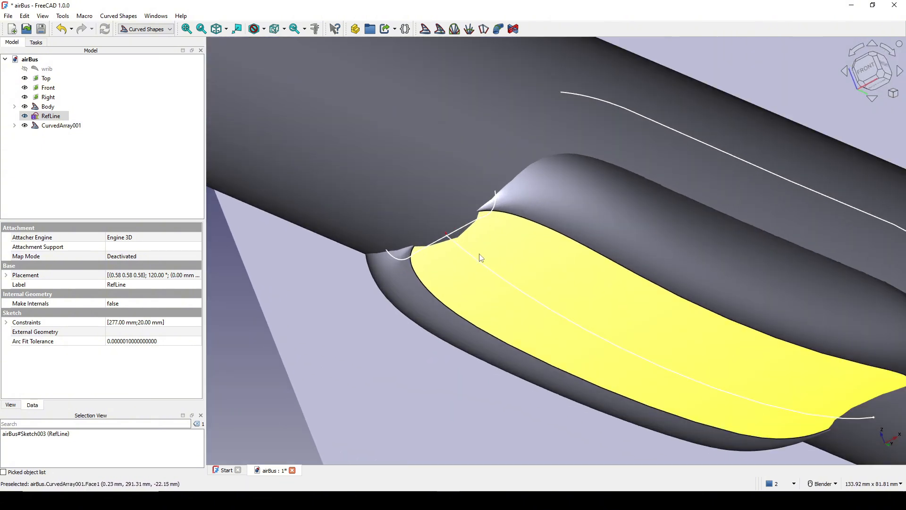
Open the BellyProfile sketch and set the length of the profile's flat bottom line to 10 mm.
{"action": "left_click", "coordinate": [460, 229]}
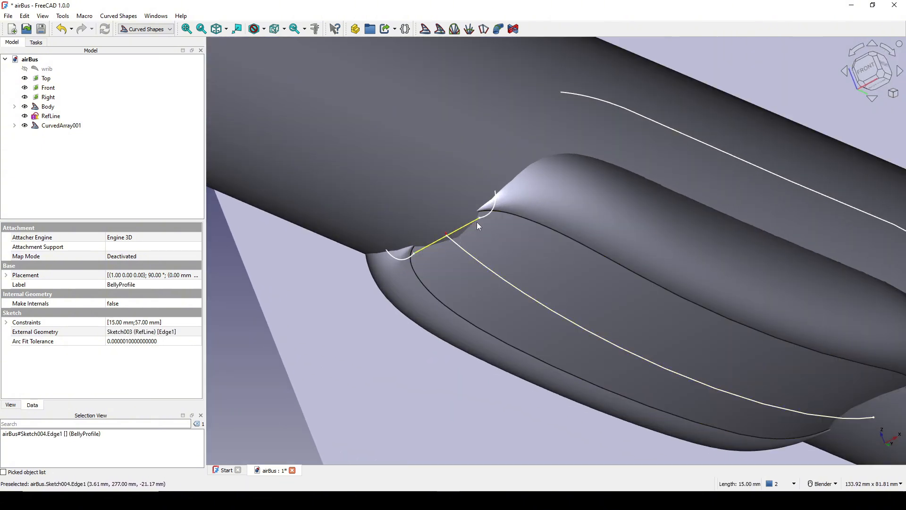
{"action": "left_click", "coordinate": [13, 125]}
{"action": "double_click", "coordinate": [55, 135]}
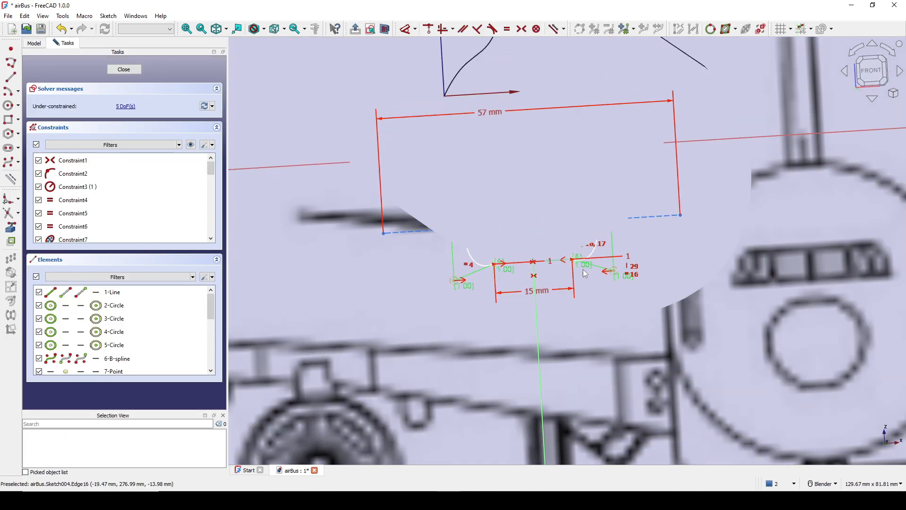
{"action": "middle_click_drag", "start_coordinate": [674, 290], "coordinate": [588, 325], "text": "shift"}
{"action": "scroll", "coordinate": [498, 338], "scroll_direction": "up", "scroll_amount": 2}
{"action": "double_click", "coordinate": [443, 332]}
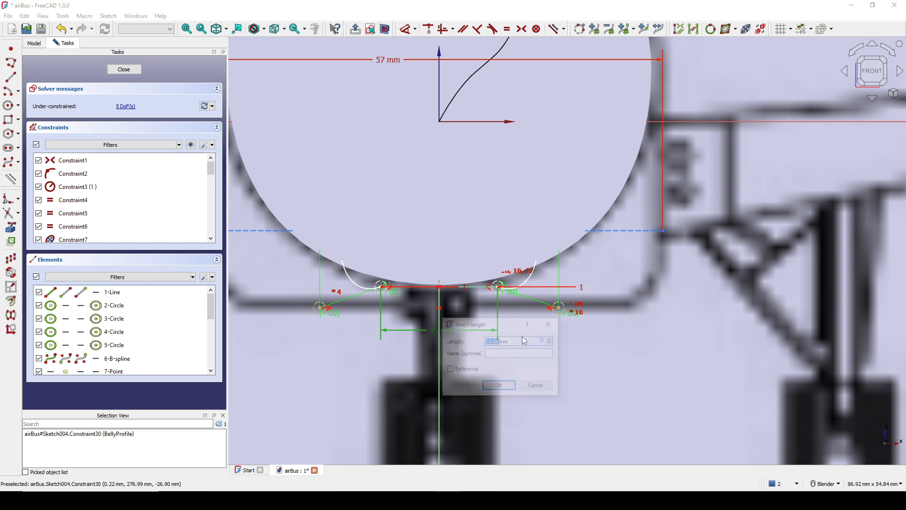
{"action": "type", "text": "10"}
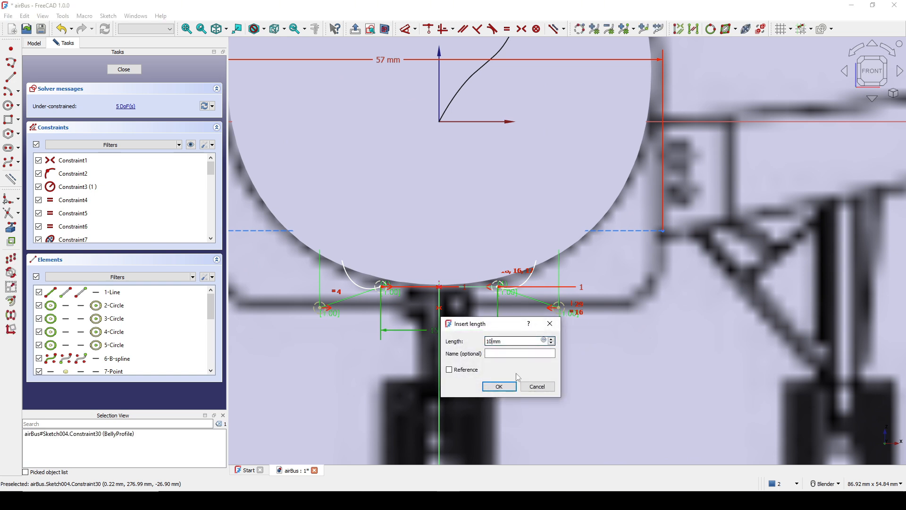
{"action": "left_click", "coordinate": [502, 387]}
Constrain the profile's lower-left B-spline control point horizontally with the left end of the flat bottom line.
{"action": "scroll", "coordinate": [406, 323], "scroll_direction": "up", "scroll_amount": 2}
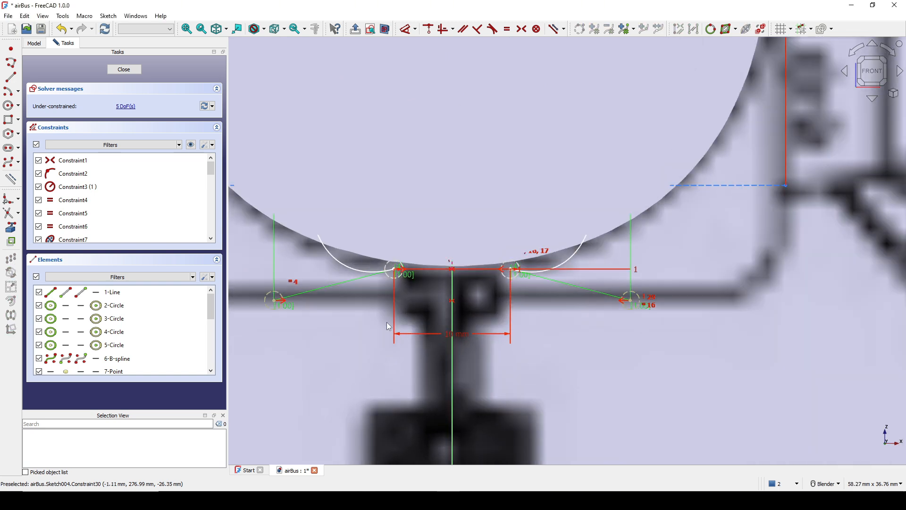
{"action": "left_click", "coordinate": [277, 303]}
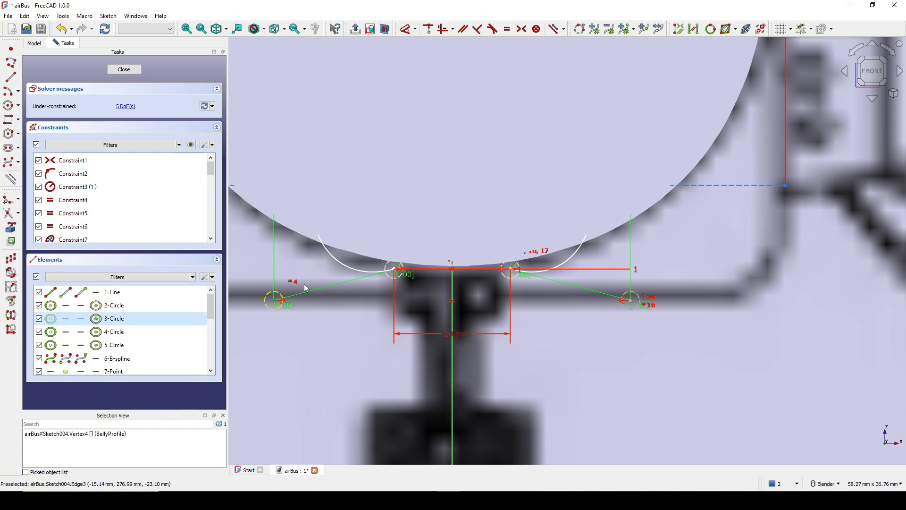
{"action": "left_click", "coordinate": [394, 271]}
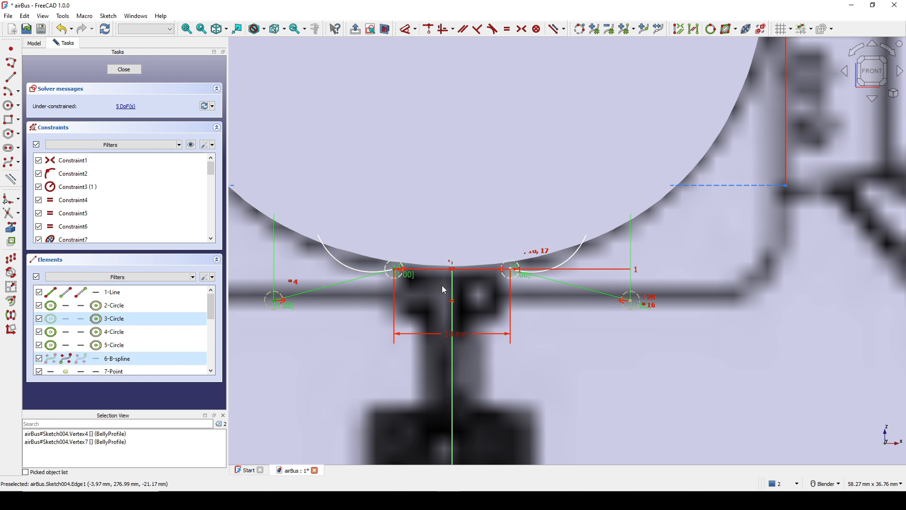
{"action": "key", "text": "h"}
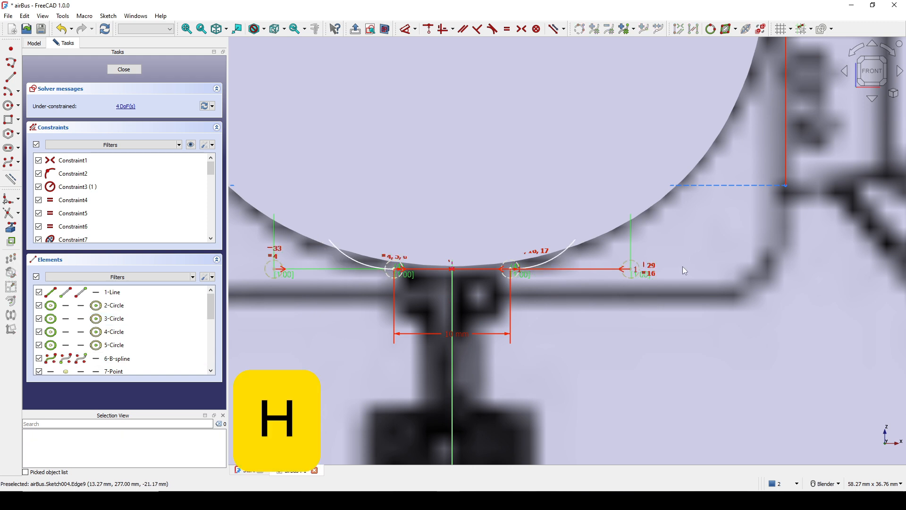
Turn off the sketch section view and constrain the upper-left B-spline control point horizontally with the profile's top centre point.
{"action": "scroll", "coordinate": [541, 185], "scroll_direction": "down", "scroll_amount": 1}
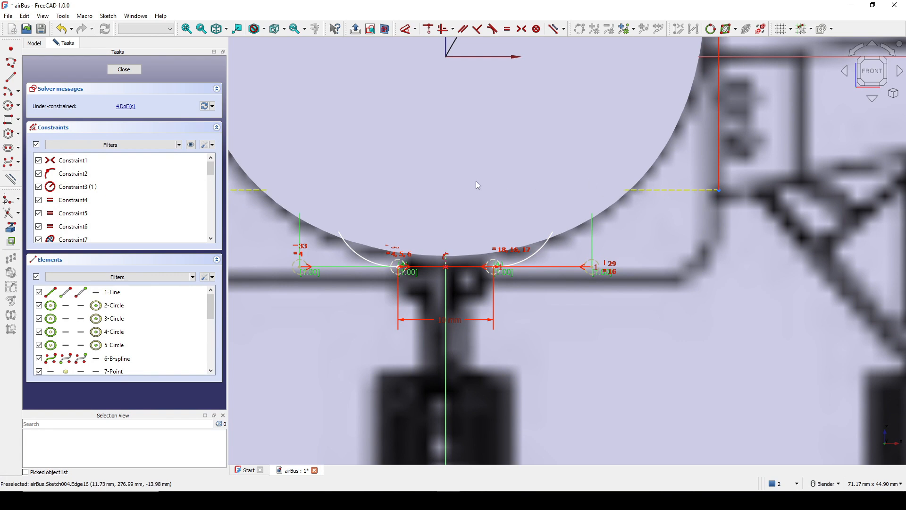
{"action": "left_click", "coordinate": [386, 35]}
{"action": "mouse_move", "coordinate": [547, 120]}
{"action": "middle_mouse_down", "text": "shift"}
{"action": "mouse_move", "coordinate": [543, 201]}
{"action": "mouse_move", "coordinate": [571, 208]}
{"action": "mouse_move", "coordinate": [542, 221]}
{"action": "middle_mouse_up", "text": "shift"}
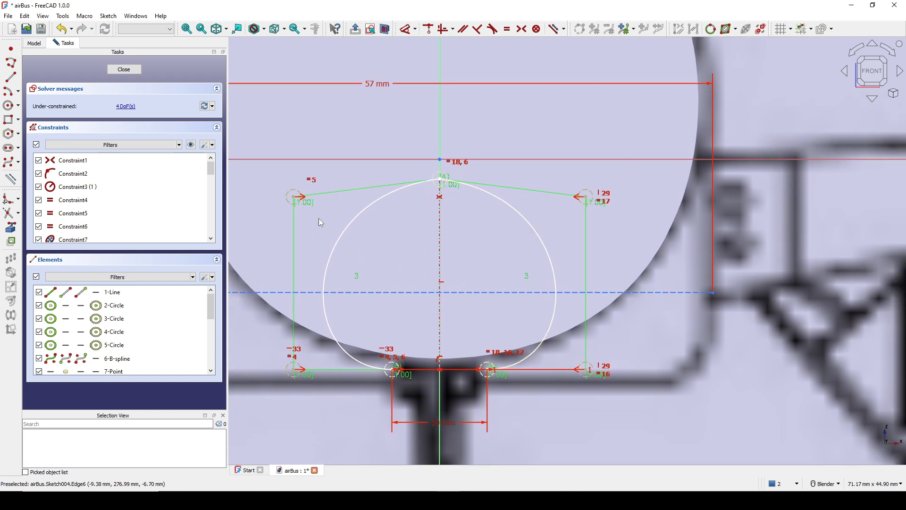
{"action": "left_click", "coordinate": [296, 201]}
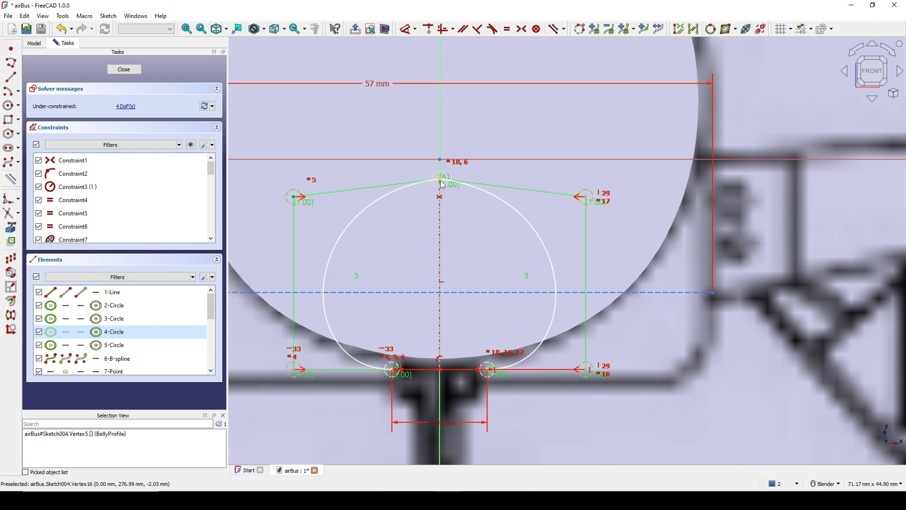
{"action": "key", "text": "h"}
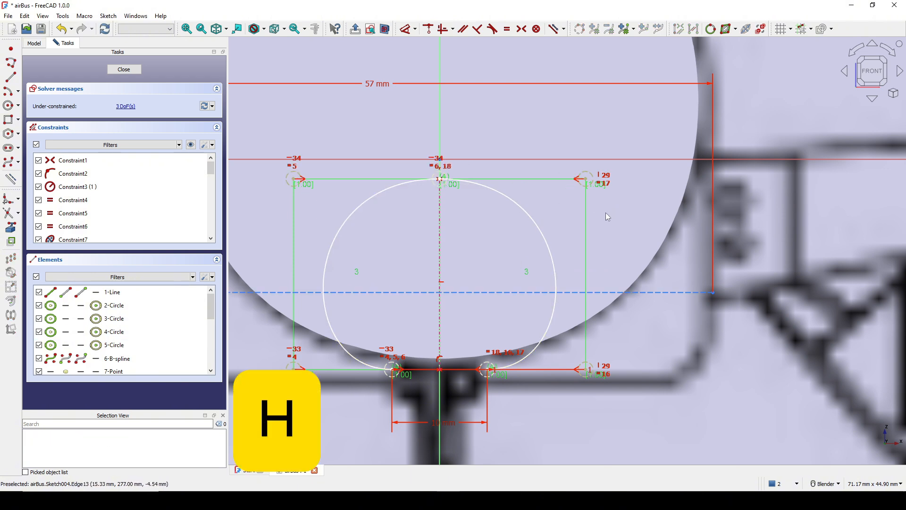
{"action": "middle_click_drag", "start_coordinate": [586, 221], "coordinate": [585, 198], "text": "shift"}
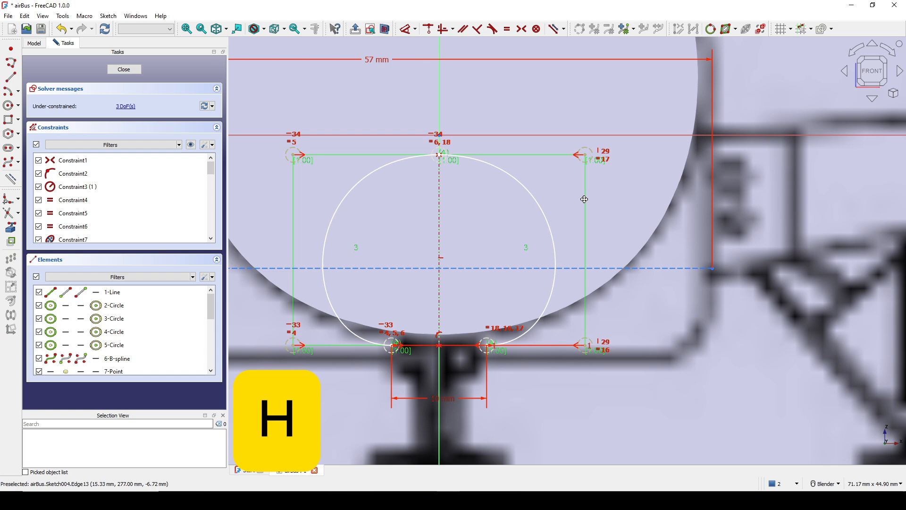
Close the BellyProfile sketch and inspect the rebuilt belly fairing's front end against the fuselage.
{"action": "left_click", "coordinate": [134, 73]}
{"action": "mouse_move", "coordinate": [540, 220]}
{"action": "middle_mouse_down"}
{"action": "mouse_move", "coordinate": [410, 247]}
{"action": "mouse_move", "coordinate": [520, 243]}
{"action": "mouse_move", "coordinate": [488, 266]}
{"action": "middle_mouse_up"}
{"action": "scroll", "coordinate": [507, 254], "scroll_direction": "down", "scroll_amount": 3}
{"action": "left_click", "coordinate": [536, 328]}
{"action": "middle_click_drag", "start_coordinate": [514, 294], "coordinate": [480, 269]}
{"action": "scroll", "coordinate": [480, 268], "scroll_direction": "up", "scroll_amount": 6}
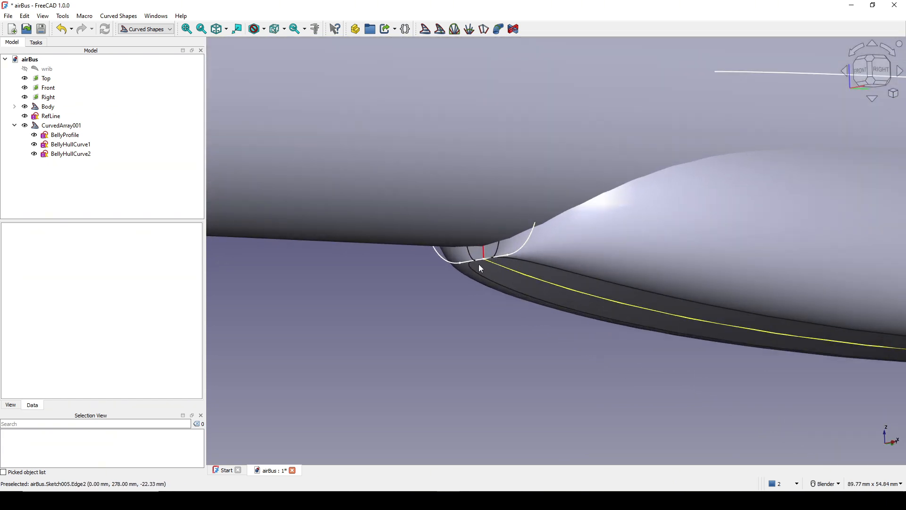
{"action": "scroll", "coordinate": [485, 254], "scroll_direction": "up", "scroll_amount": 2}
{"action": "mouse_move", "coordinate": [498, 263]}
{"action": "middle_mouse_down"}
{"action": "mouse_move", "coordinate": [541, 251]}
{"action": "mouse_move", "coordinate": [492, 275]}
{"action": "middle_mouse_up"}
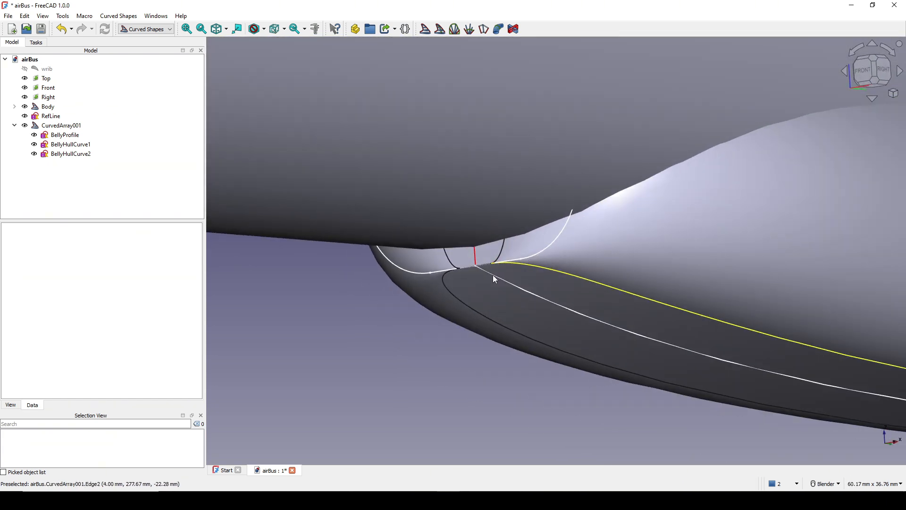
{"action": "scroll", "coordinate": [483, 265], "scroll_direction": "down", "scroll_amount": 3}
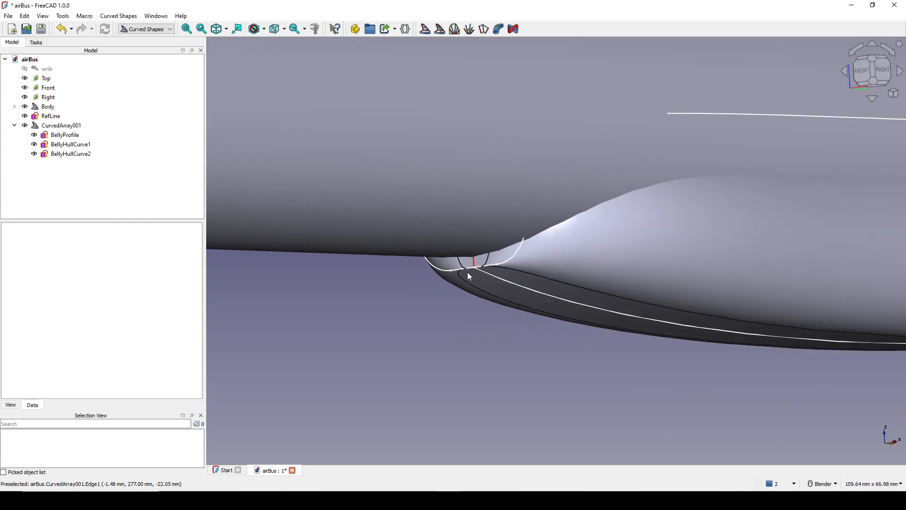
{"action": "key", "text": "Print"}
{"action": "left_click_drag", "start_coordinate": [309, 117], "coordinate": [676, 408]}
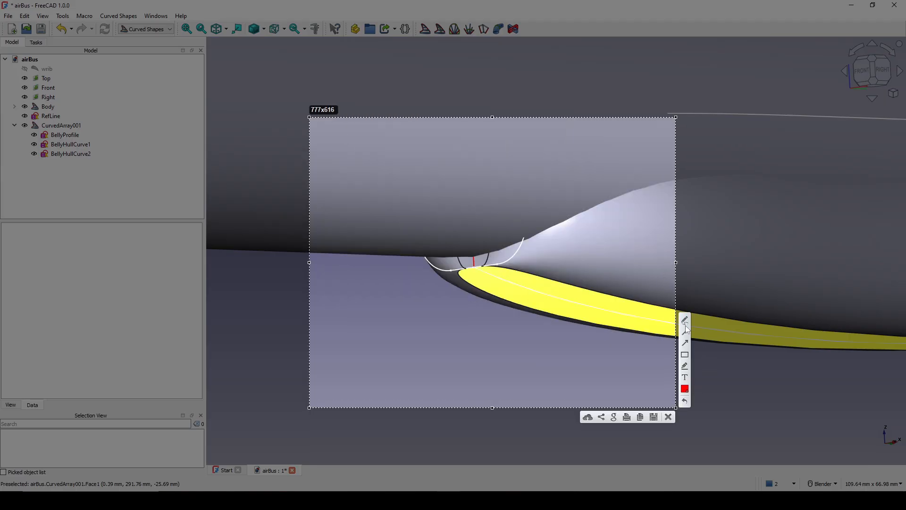
{"action": "left_click_drag", "start_coordinate": [476, 272], "coordinate": [476, 272]}
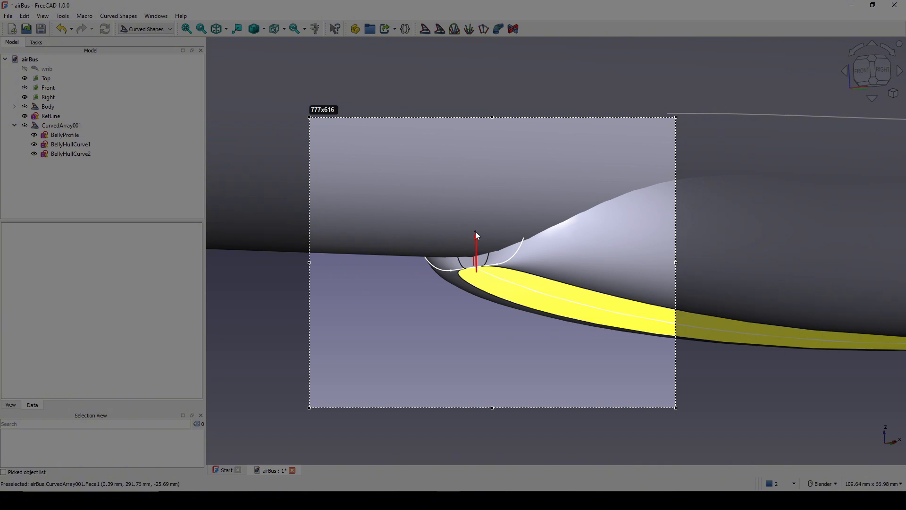
{"action": "left_click_drag", "start_coordinate": [476, 232], "coordinate": [475, 232]}
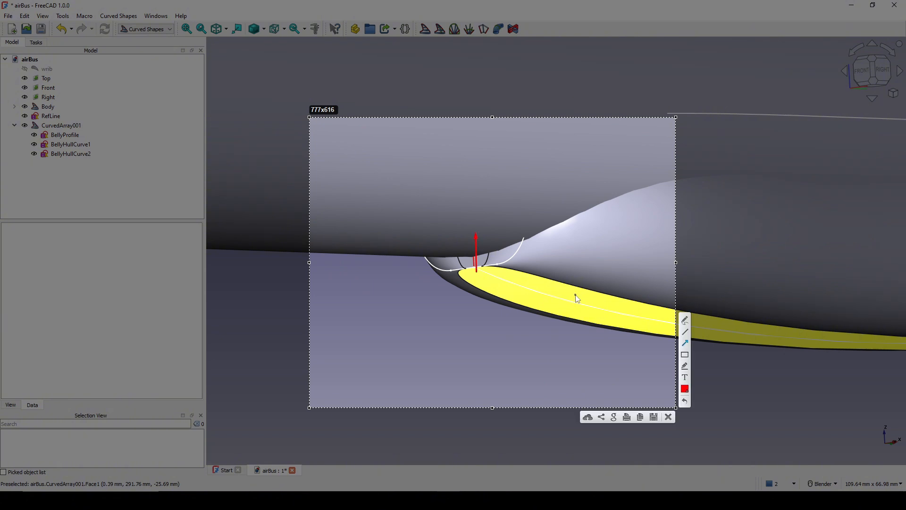
{"action": "left_click", "coordinate": [668, 417]}
Open the RefLine sketch, move its 20 mm vertical line slightly upward, and close the sketch.
{"action": "middle_click_drag", "start_coordinate": [564, 370], "coordinate": [486, 340]}
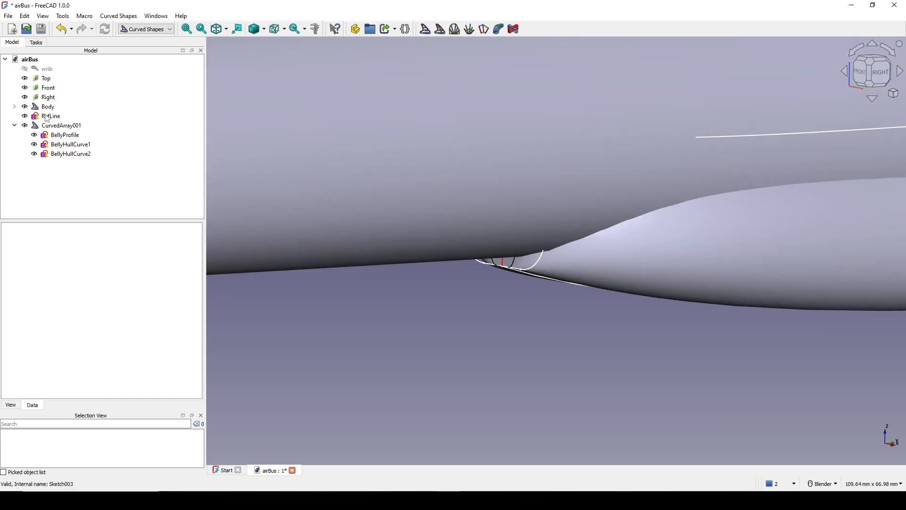
{"action": "double_click", "coordinate": [47, 117]}
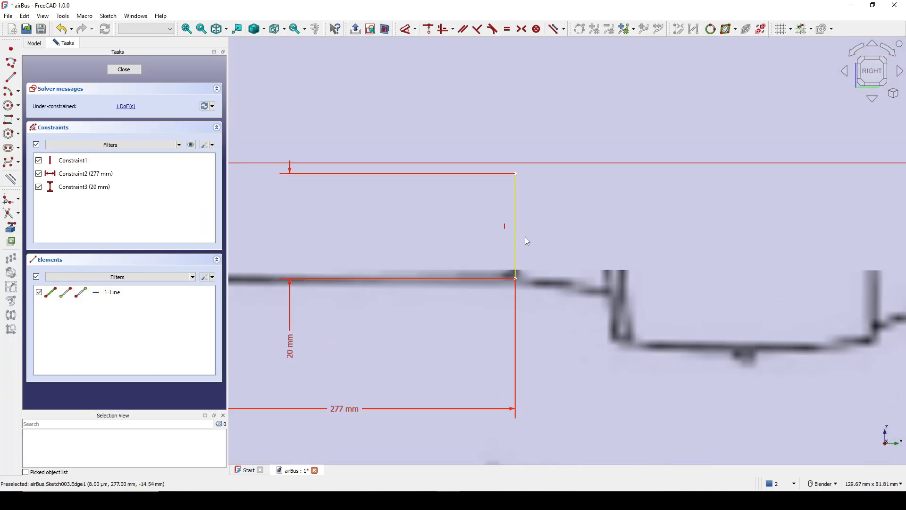
{"action": "left_click_drag", "start_coordinate": [520, 241], "coordinate": [523, 220]}
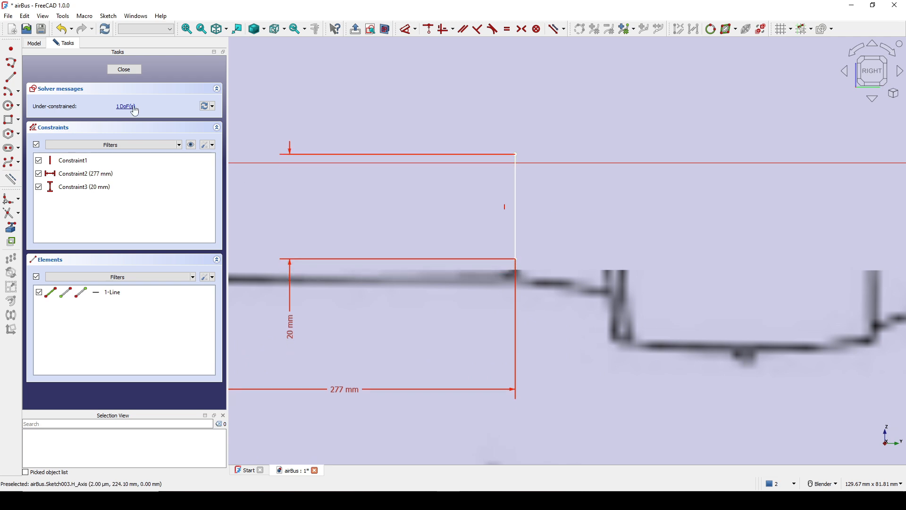
{"action": "left_click", "coordinate": [124, 70]}
Inspect how the rebuilt belly fairing's front end meets the underside of the fuselage.
{"action": "mouse_move", "coordinate": [489, 222]}
{"action": "middle_mouse_down"}
{"action": "mouse_move", "coordinate": [477, 233]}
{"action": "mouse_move", "coordinate": [518, 166]}
{"action": "middle_mouse_up"}
{"action": "scroll", "coordinate": [525, 247], "scroll_direction": "down", "scroll_amount": 1}
{"action": "middle_click_drag", "start_coordinate": [525, 248], "coordinate": [488, 301], "text": "shift"}
{"action": "scroll", "coordinate": [537, 186], "scroll_direction": "down", "scroll_amount": 3}
{"action": "scroll", "coordinate": [537, 279], "scroll_direction": "up", "scroll_amount": 2}
{"action": "scroll", "coordinate": [554, 266], "scroll_direction": "up", "scroll_amount": 1}
{"action": "scroll", "coordinate": [554, 265], "scroll_direction": "up", "scroll_amount": 2}
{"action": "scroll", "coordinate": [497, 274], "scroll_direction": "up", "scroll_amount": 1}
{"action": "scroll", "coordinate": [499, 265], "scroll_direction": "down", "scroll_amount": 2}
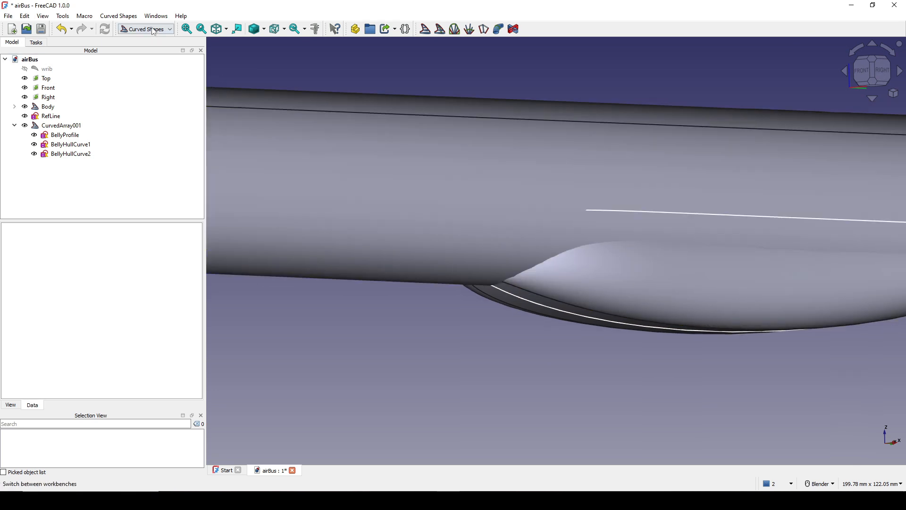
Switch to the Part workbench and rename the fairing object CurvedArray001 to Belly.
{"action": "left_click", "coordinate": [150, 29]}
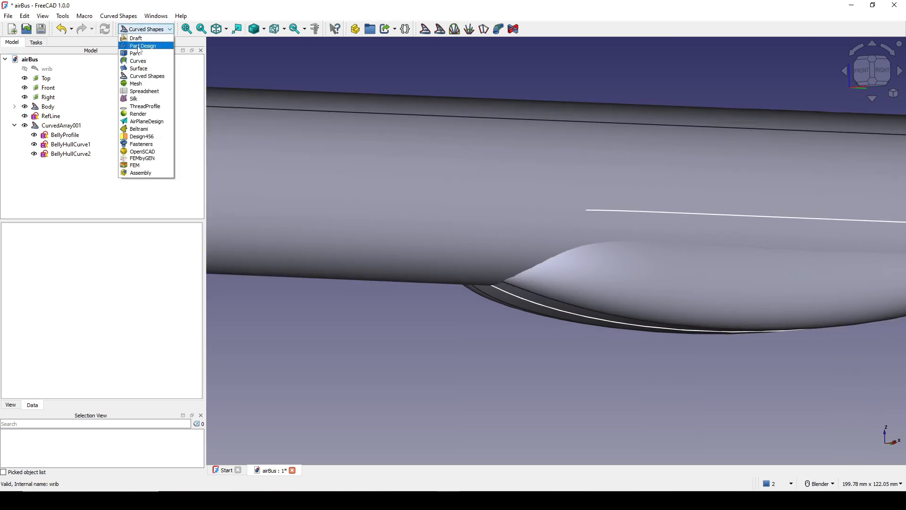
{"action": "left_click", "coordinate": [137, 53]}
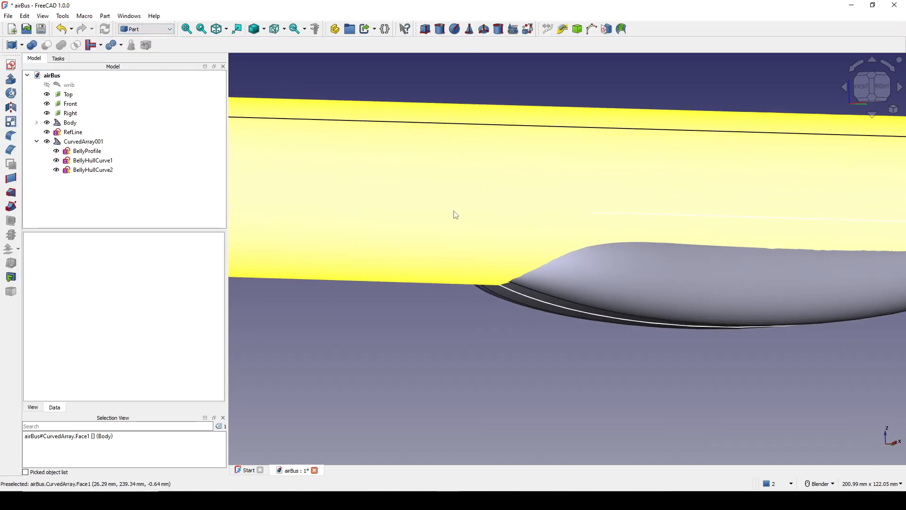
{"action": "left_click", "coordinate": [455, 215]}
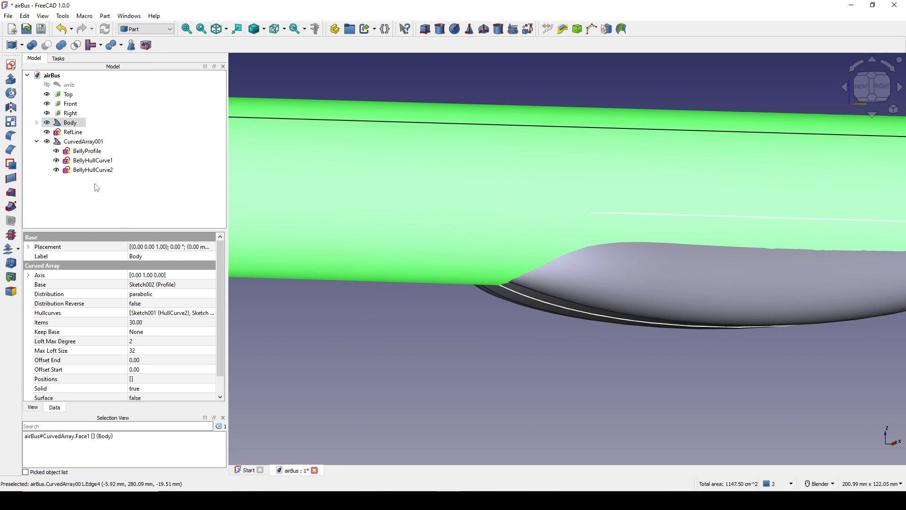
{"action": "right_click", "coordinate": [74, 141]}
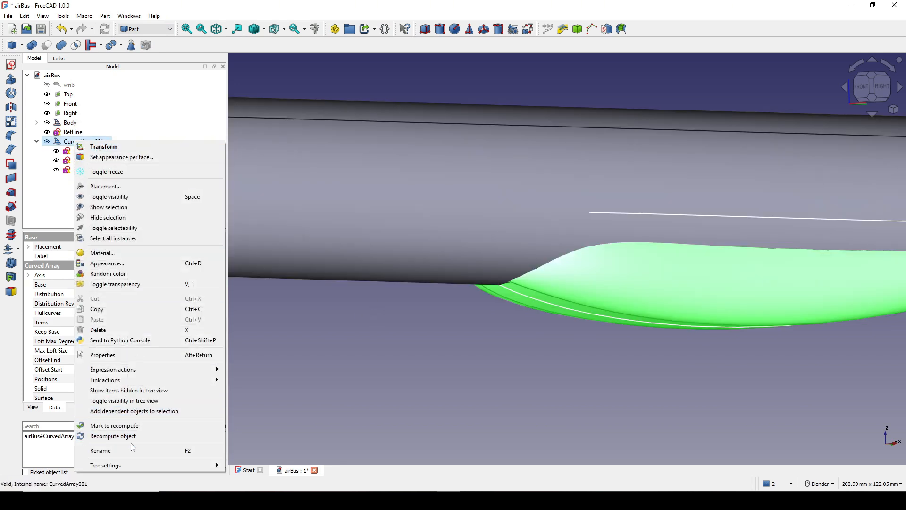
{"action": "left_click", "coordinate": [134, 449]}
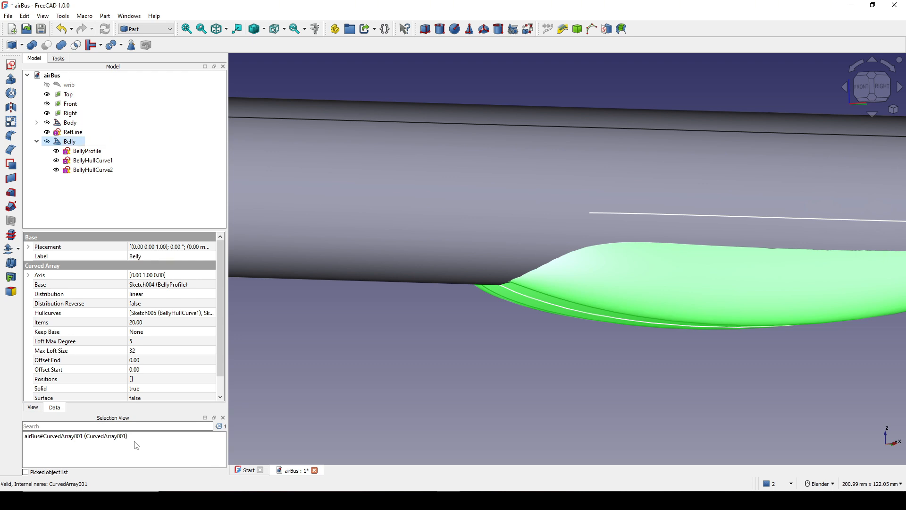
Fuse the Body and Belly solids into a single shape.
{"action": "left_click", "coordinate": [439, 454]}
{"action": "left_click", "coordinate": [423, 220]}
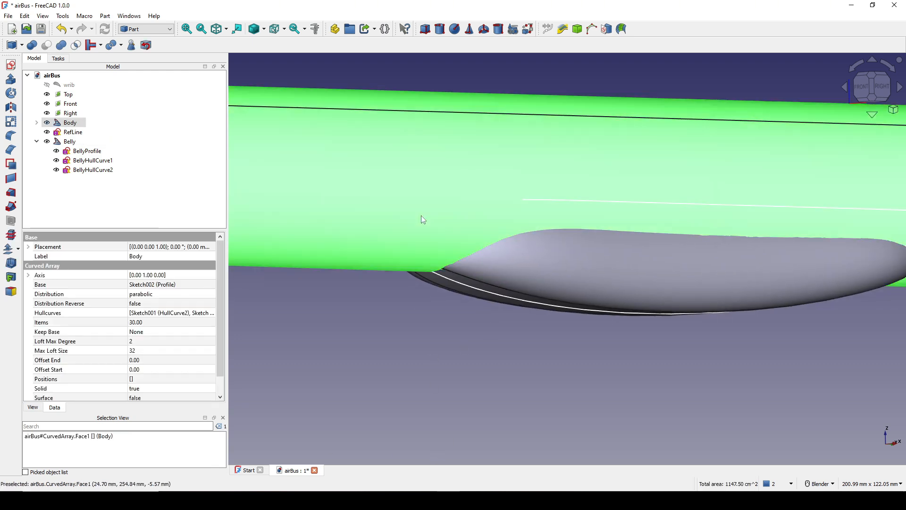
{"action": "left_click", "coordinate": [517, 279], "text": "ctrl"}
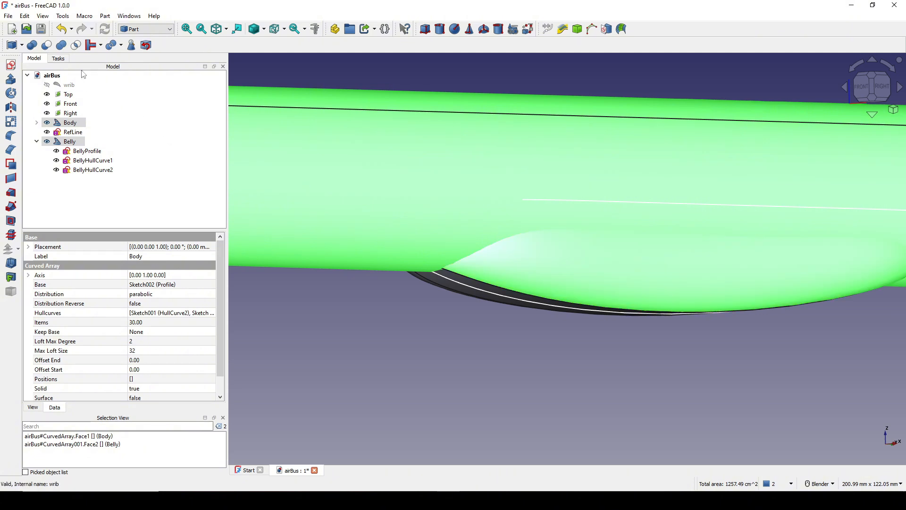
Fillet the fusion's edge where the belly fairing meets the fuselage with a constant radius of 10 mm.
{"action": "middle_click_drag", "start_coordinate": [507, 270], "coordinate": [513, 199]}
{"action": "scroll", "coordinate": [513, 199], "scroll_direction": "up", "scroll_amount": 2}
{"action": "left_click", "coordinate": [494, 231]}
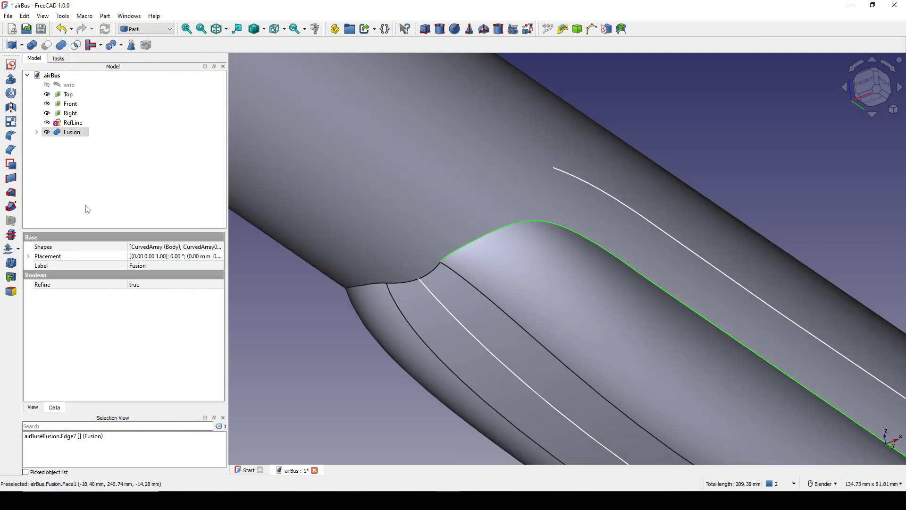
{"action": "left_click", "coordinate": [11, 135]}
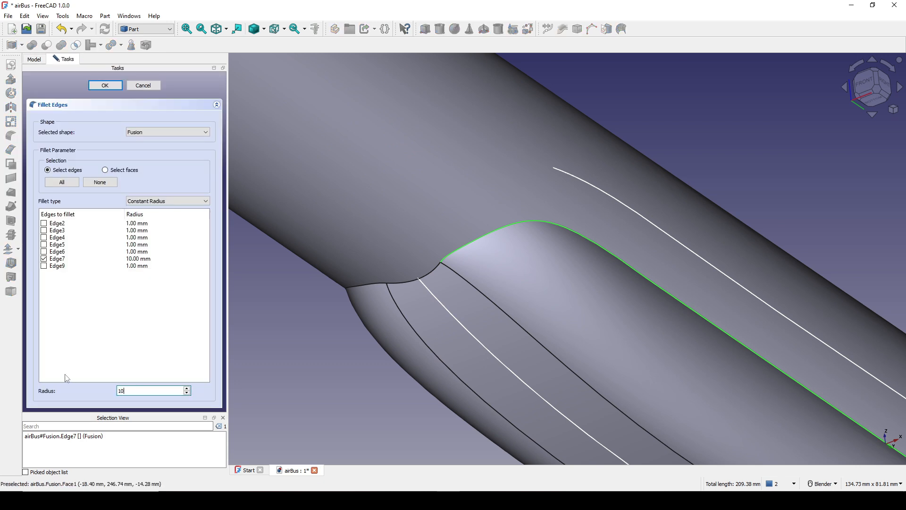
{"action": "key", "text": "Return"}
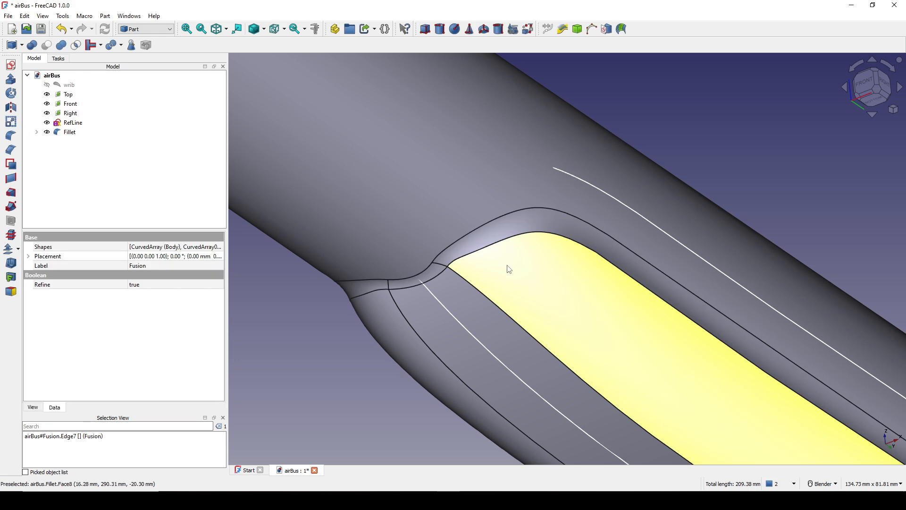
Inspect the filleted transition between the belly fairing and the fuselage from the side and from below.
{"action": "scroll", "coordinate": [502, 271], "scroll_direction": "down", "scroll_amount": 6}
{"action": "middle_click_drag", "start_coordinate": [491, 276], "coordinate": [472, 318]}
{"action": "left_click", "coordinate": [592, 312]}
{"action": "scroll", "coordinate": [592, 312], "scroll_direction": "up", "scroll_amount": 2}
{"action": "middle_click_drag", "start_coordinate": [582, 313], "coordinate": [577, 368], "text": "shift"}
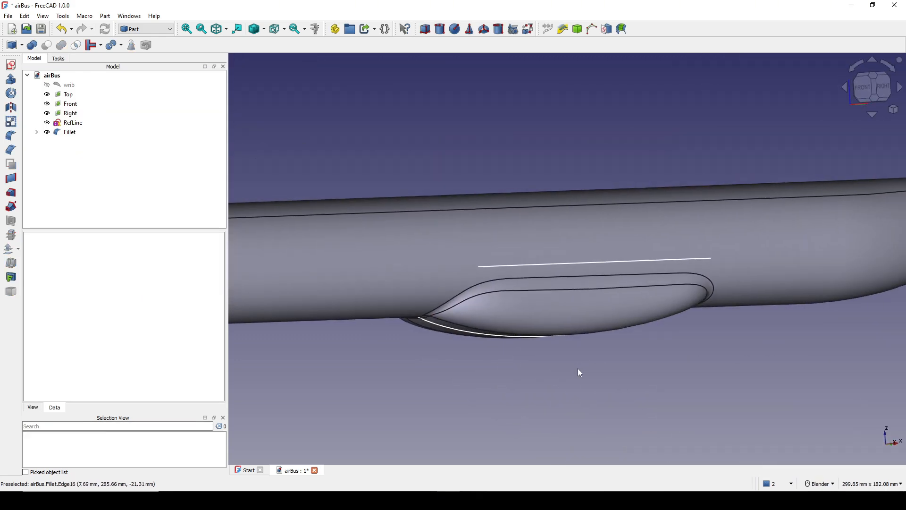
{"action": "scroll", "coordinate": [578, 368], "scroll_direction": "up", "scroll_amount": 2}
{"action": "middle_click_drag", "start_coordinate": [481, 349], "coordinate": [501, 316]}
{"action": "mouse_move", "coordinate": [402, 325]}
{"action": "middle_mouse_down", "text": "shift"}
{"action": "mouse_move", "coordinate": [480, 299]}
{"action": "mouse_move", "coordinate": [434, 328]}
{"action": "middle_mouse_up", "text": "shift"}
Hide the BellyHullCurve1 and BellyHullCurve2 sketch curves that still show on the fused model.
{"action": "left_click", "coordinate": [420, 304]}
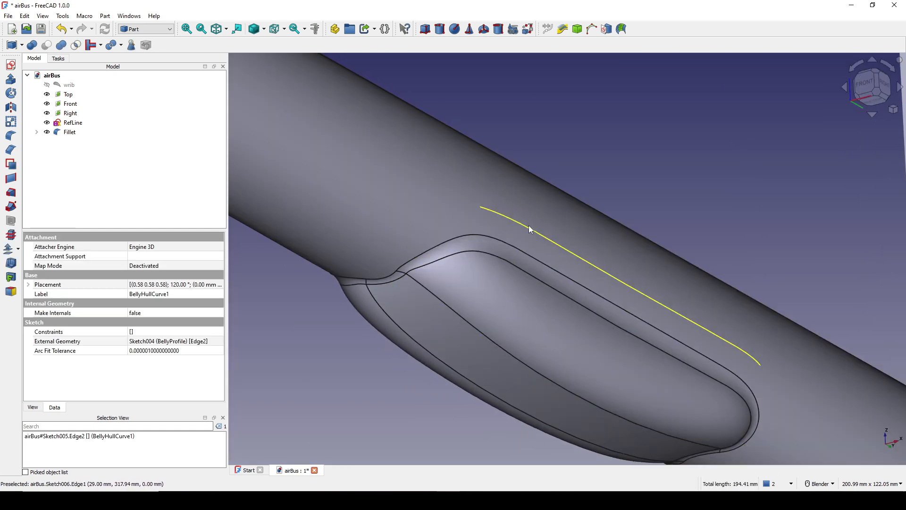
{"action": "left_click", "coordinate": [528, 227]}
{"action": "scroll", "coordinate": [542, 287], "scroll_direction": "down", "scroll_amount": 4}
{"action": "left_click", "coordinate": [519, 321]}
Examine the finished fuselage and belly against the wings in the front-view blueprint.
{"action": "mouse_move", "coordinate": [519, 321]}
{"action": "middle_mouse_down"}
{"action": "mouse_move", "coordinate": [477, 355]}
{"action": "mouse_move", "coordinate": [548, 317]}
{"action": "mouse_move", "coordinate": [473, 354]}
{"action": "mouse_move", "coordinate": [538, 329]}
{"action": "mouse_move", "coordinate": [519, 330]}
{"action": "middle_mouse_up"}
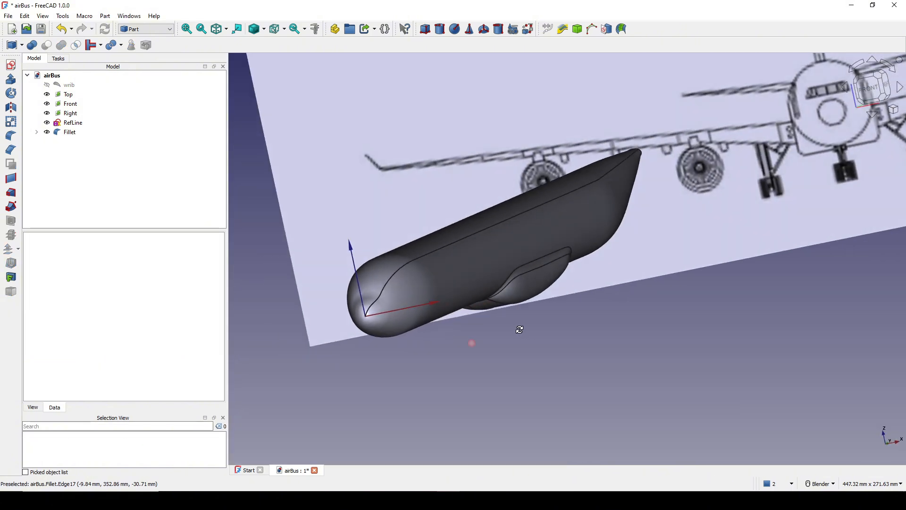
{"action": "middle_click_drag", "start_coordinate": [572, 370], "coordinate": [561, 371]}
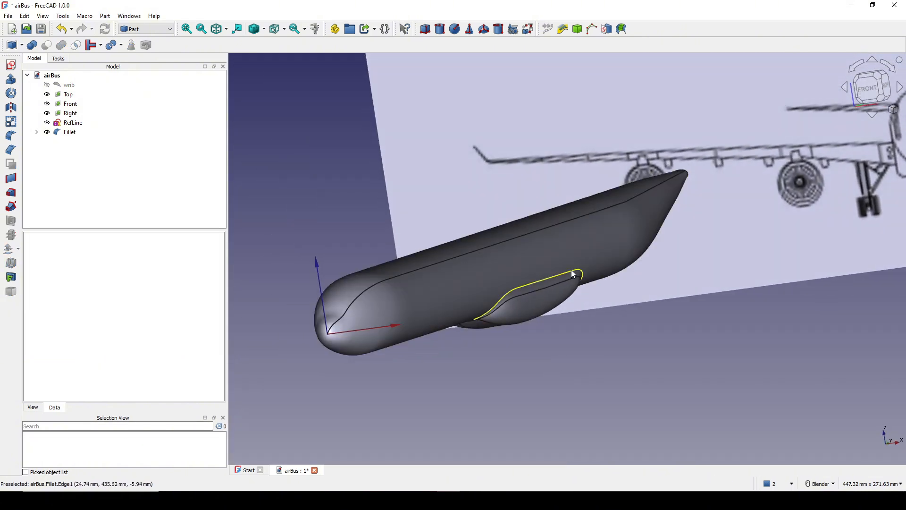
{"action": "mouse_move", "coordinate": [594, 270]}
{"action": "middle_mouse_down", "text": "shift"}
{"action": "mouse_move", "coordinate": [550, 279]}
{"action": "mouse_move", "coordinate": [598, 283]}
{"action": "middle_mouse_up", "text": "shift"}
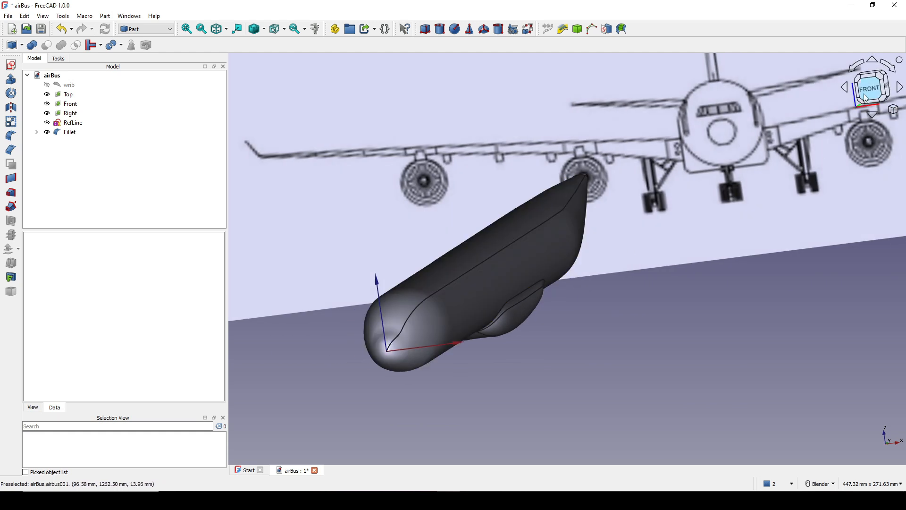
{"action": "middle_click_drag", "start_coordinate": [787, 146], "coordinate": [711, 220], "text": "shift"}
{"action": "scroll", "coordinate": [678, 169], "scroll_direction": "down", "scroll_amount": 2}
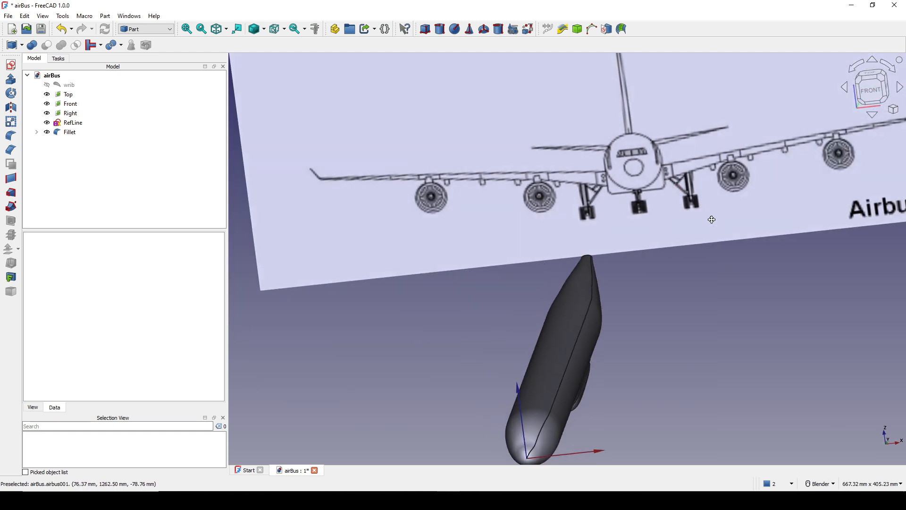
{"action": "scroll", "coordinate": [685, 186], "scroll_direction": "down", "scroll_amount": 4}
{"action": "mouse_move", "coordinate": [686, 186]}
{"action": "middle_mouse_down"}
{"action": "mouse_move", "coordinate": [663, 188]}
{"action": "mouse_move", "coordinate": [619, 250]}
{"action": "mouse_move", "coordinate": [599, 215]}
{"action": "mouse_move", "coordinate": [620, 235]}
{"action": "mouse_move", "coordinate": [816, 123]}
{"action": "middle_mouse_up"}
Switch to the top view over the right wing's blueprint and create a new sketch on the XY plane.
{"action": "left_click", "coordinate": [868, 76]}
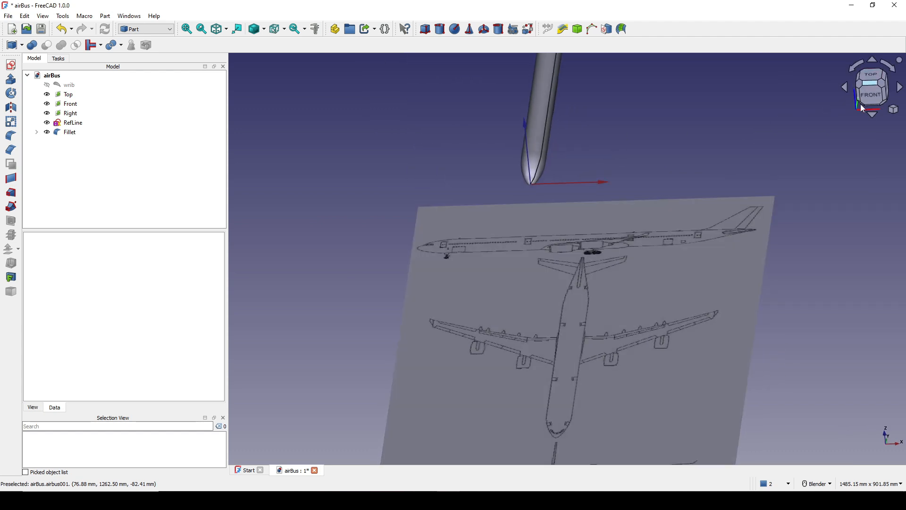
{"action": "scroll", "coordinate": [726, 213], "scroll_direction": "up", "scroll_amount": 3}
{"action": "scroll", "coordinate": [723, 212], "scroll_direction": "up", "scroll_amount": 3}
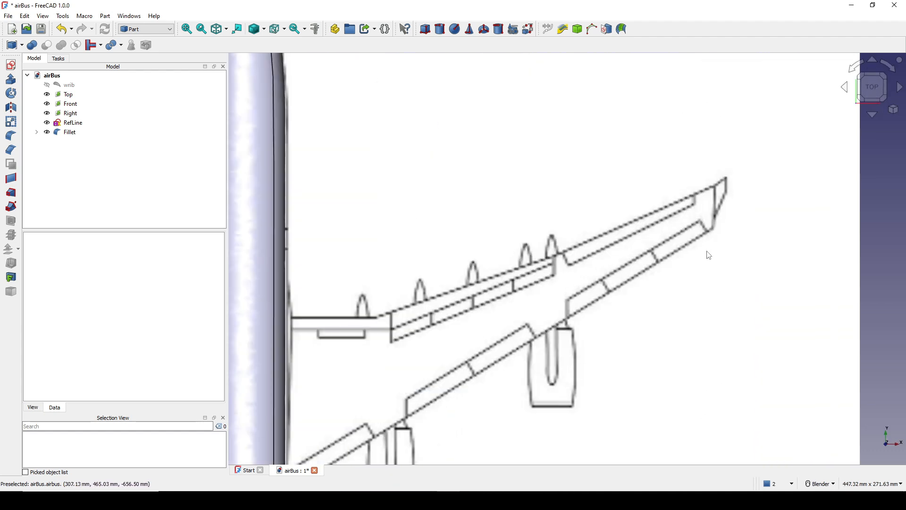
{"action": "scroll", "coordinate": [697, 261], "scroll_direction": "down", "scroll_amount": 8}
{"action": "scroll", "coordinate": [741, 200], "scroll_direction": "up", "scroll_amount": 2}
{"action": "scroll", "coordinate": [550, 324], "scroll_direction": "up", "scroll_amount": 1}
{"action": "middle_click_drag", "start_coordinate": [550, 325], "coordinate": [530, 264]}
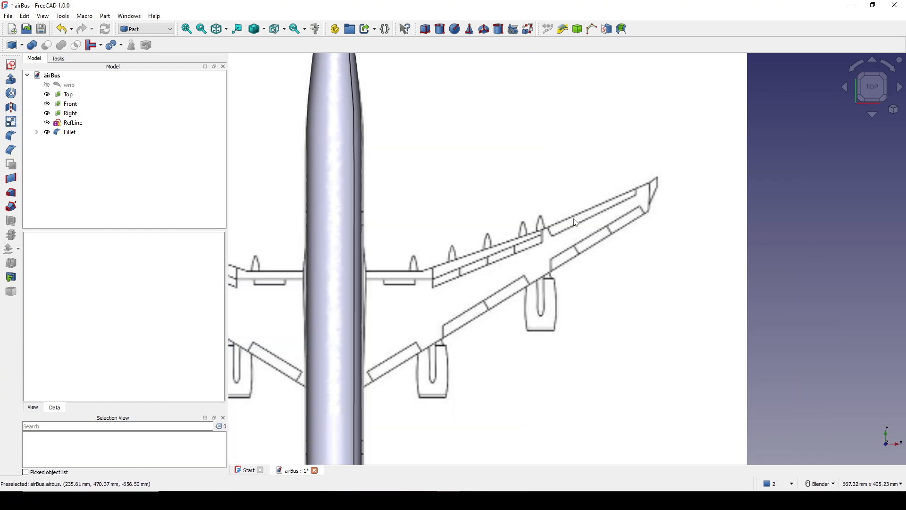
{"action": "middle_click_drag", "start_coordinate": [562, 209], "coordinate": [646, 193], "text": "shift"}
{"action": "middle_click_drag", "start_coordinate": [537, 214], "coordinate": [536, 194], "text": "shift"}
{"action": "left_click", "coordinate": [11, 66]}
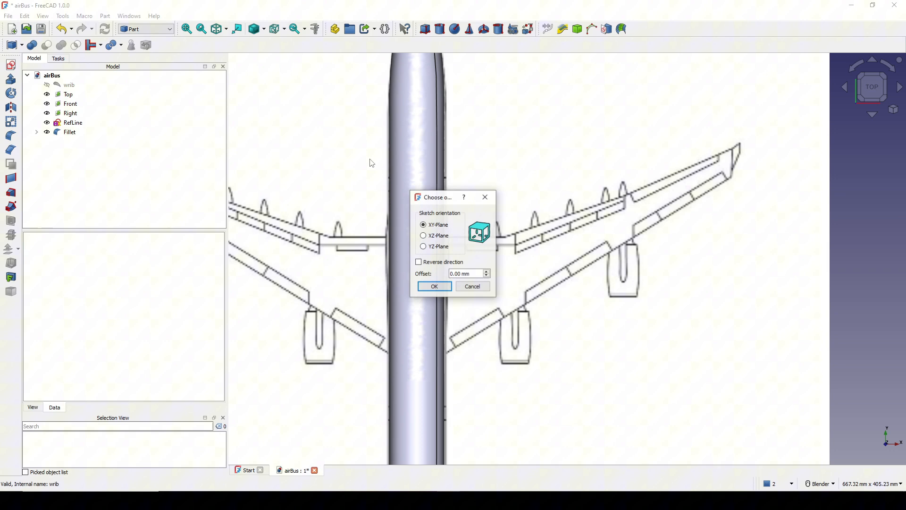
{"action": "left_click", "coordinate": [434, 287]}
Set the model's display style to wireframe so the wing blueprint stays readable behind the sketch.
{"action": "scroll", "coordinate": [555, 214], "scroll_direction": "up", "scroll_amount": 1}
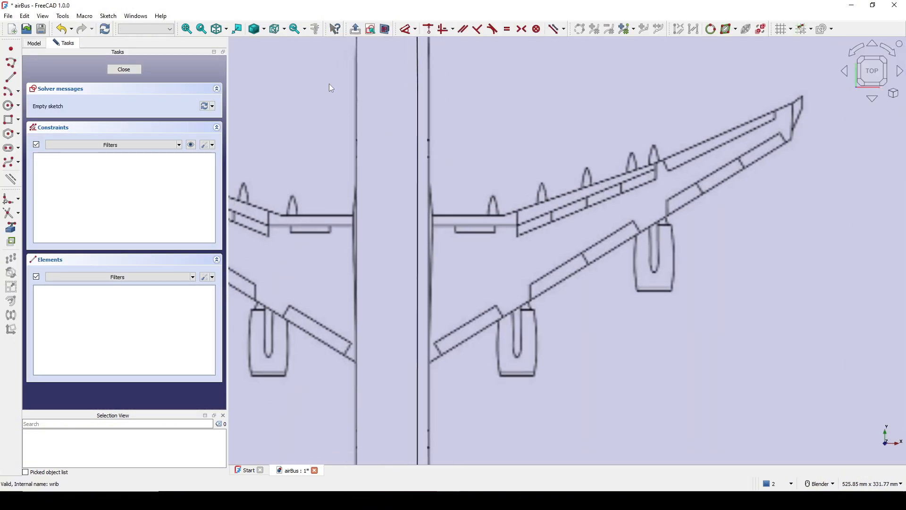
{"action": "left_click", "coordinate": [264, 31]}
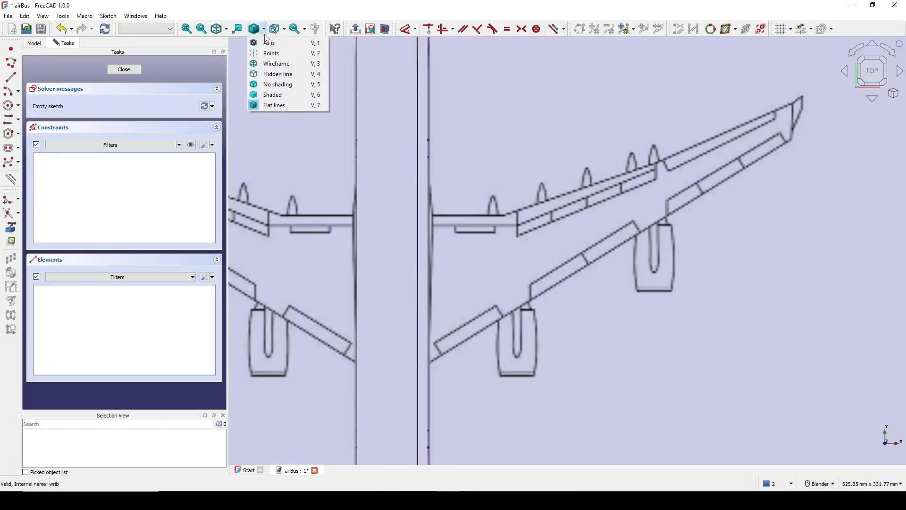
{"action": "left_click", "coordinate": [288, 64]}
Draw a two-segment polyline along the right wing's trailing edge, horizontal from inside the fuselage to the kink, then sloping to the wingtip.
{"action": "scroll", "coordinate": [521, 193], "scroll_direction": "up", "scroll_amount": 1}
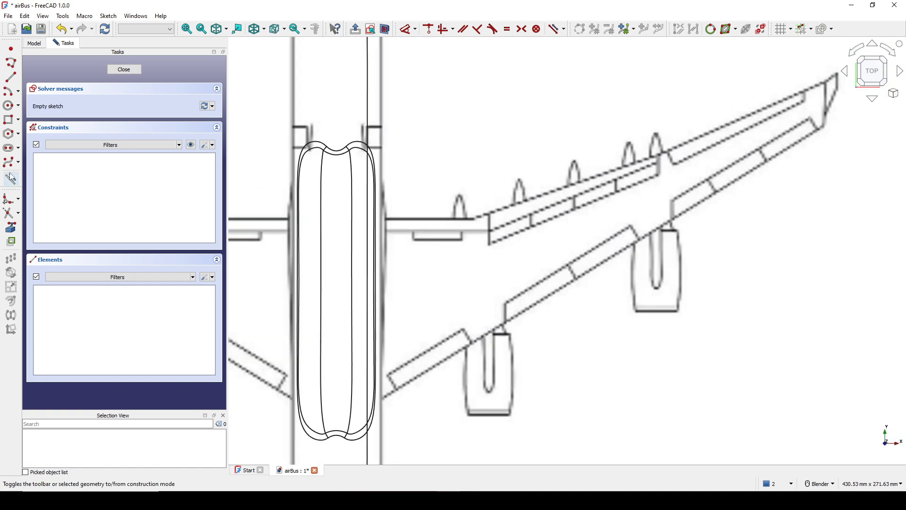
{"action": "left_click", "coordinate": [10, 64]}
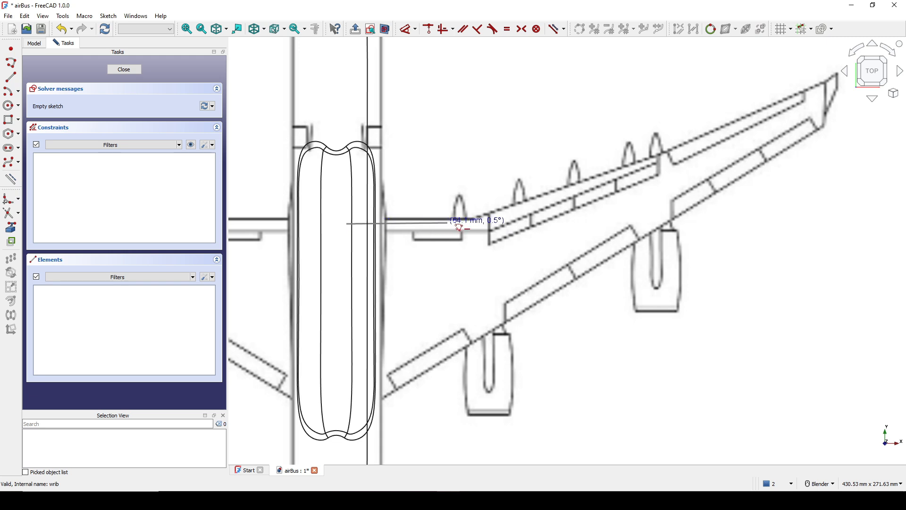
{"action": "left_click", "coordinate": [470, 221]}
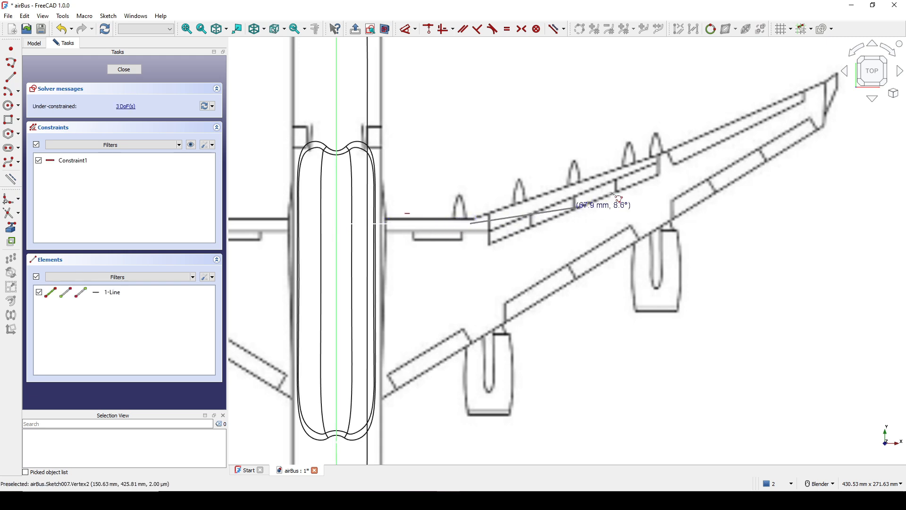
{"action": "left_click", "coordinate": [826, 83]}
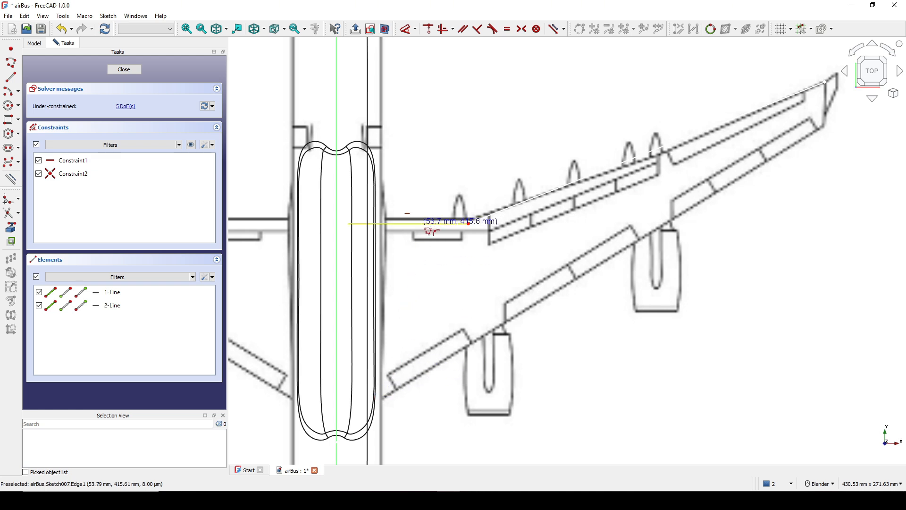
Draw a straight leading-edge line from the vertical axis inside the fuselage out to the front corner of the right wingtip.
{"action": "left_click", "coordinate": [338, 424]}
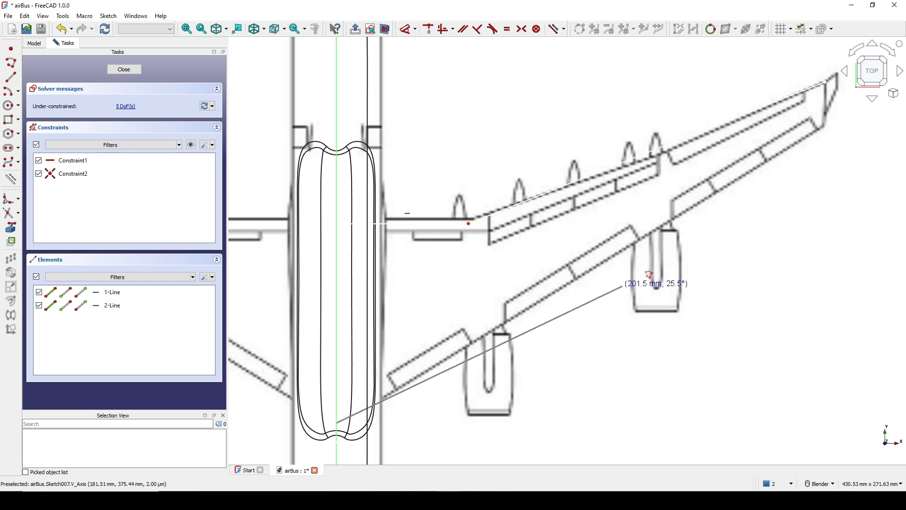
{"action": "left_click", "coordinate": [826, 127]}
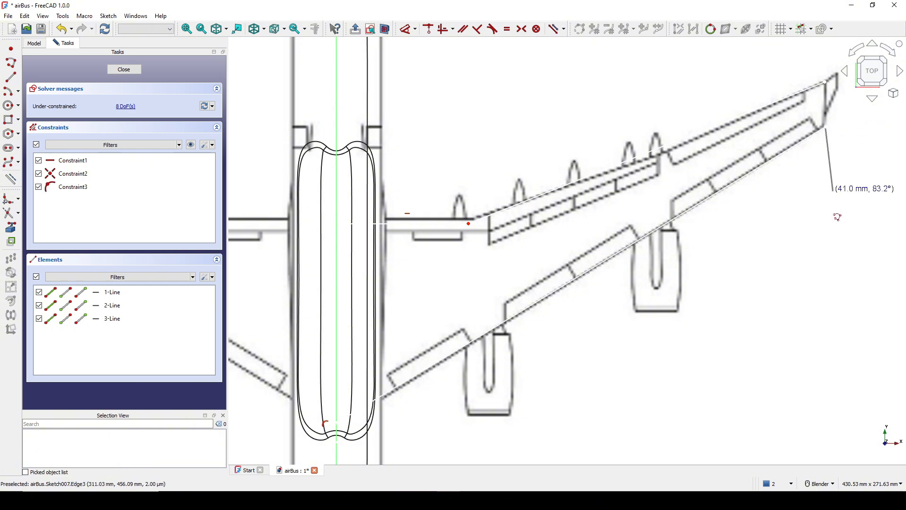
{"action": "middle_click_drag", "start_coordinate": [759, 267], "coordinate": [710, 263], "text": "shift"}
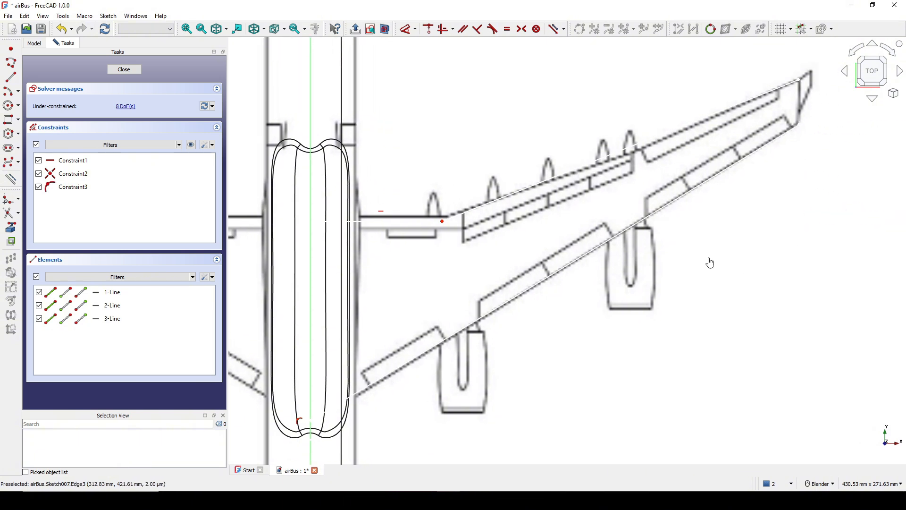
Constrain the trailing edge's inner endpoint onto the vertical axis, then shift the trailing-edge lines to match the blueprint.
{"action": "left_click", "coordinate": [320, 224]}
{"action": "left_click", "coordinate": [311, 243], "text": "ctrl"}
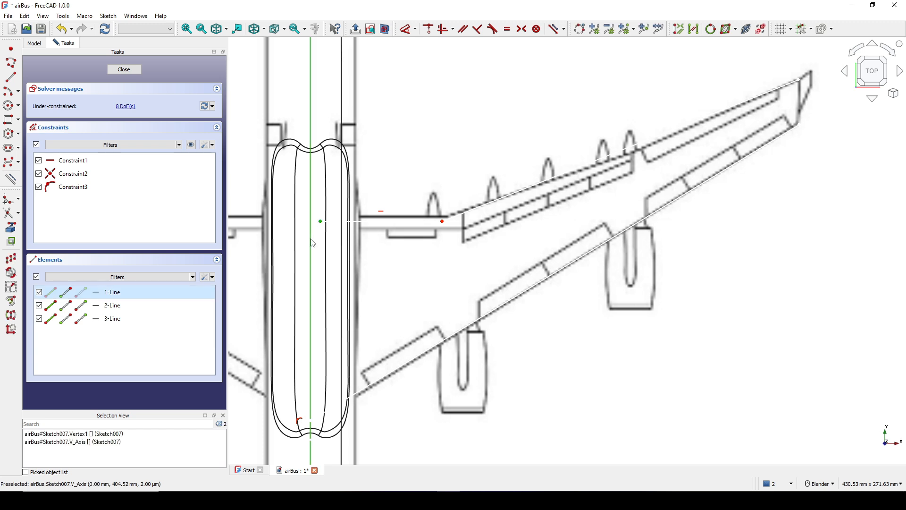
{"action": "key", "text": "c"}
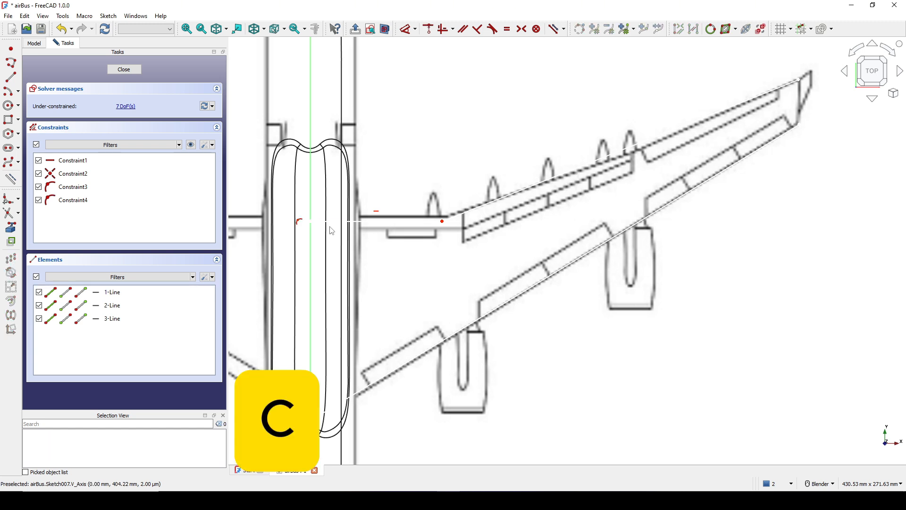
{"action": "left_click_drag", "start_coordinate": [333, 221], "coordinate": [334, 218]}
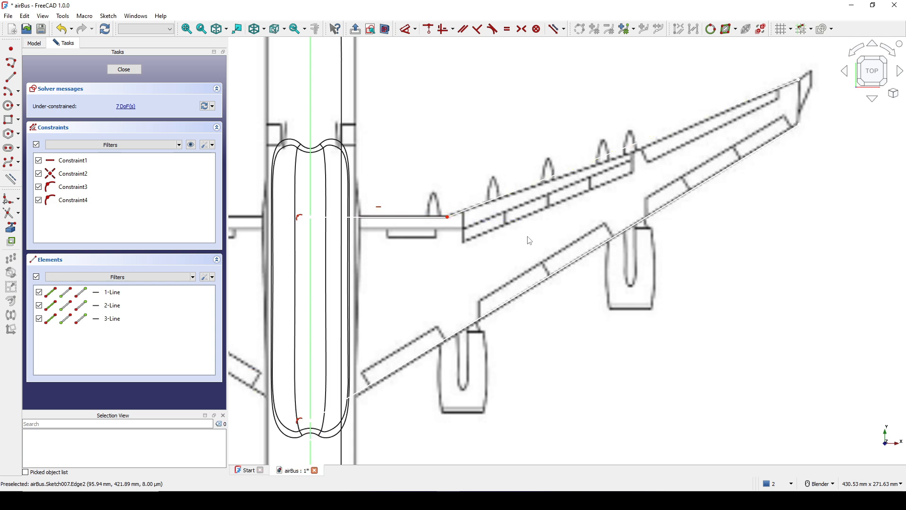
{"action": "middle_click_drag", "start_coordinate": [583, 219], "coordinate": [486, 258], "text": "shift"}
{"action": "left_click_drag", "start_coordinate": [704, 121], "coordinate": [700, 121]}
Set a vertical distance of 130 mm between the inner endpoints of the trailing and leading edges.
{"action": "scroll", "coordinate": [606, 227], "scroll_direction": "down", "scroll_amount": 2}
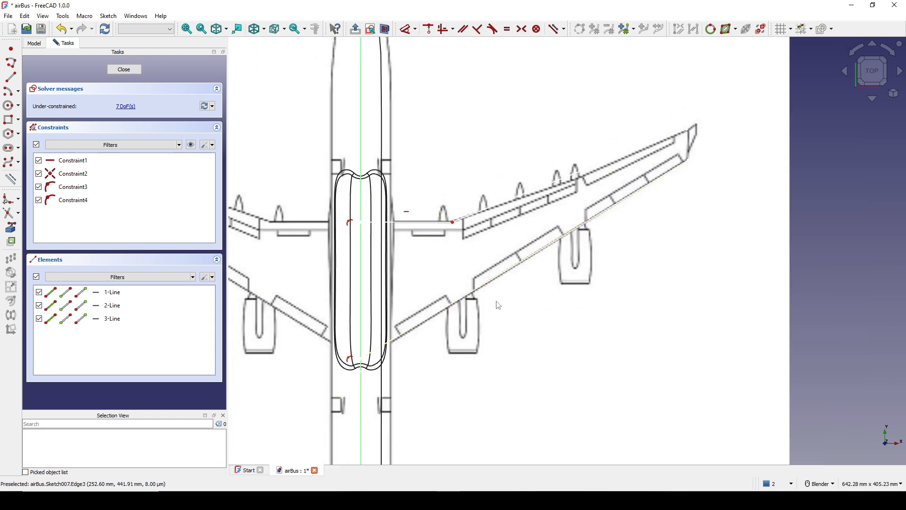
{"action": "mouse_move", "coordinate": [496, 304]}
{"action": "middle_mouse_down", "text": "shift"}
{"action": "mouse_move", "coordinate": [508, 296]}
{"action": "mouse_move", "coordinate": [496, 312]}
{"action": "middle_mouse_up", "text": "shift"}
{"action": "left_click", "coordinate": [410, 222]}
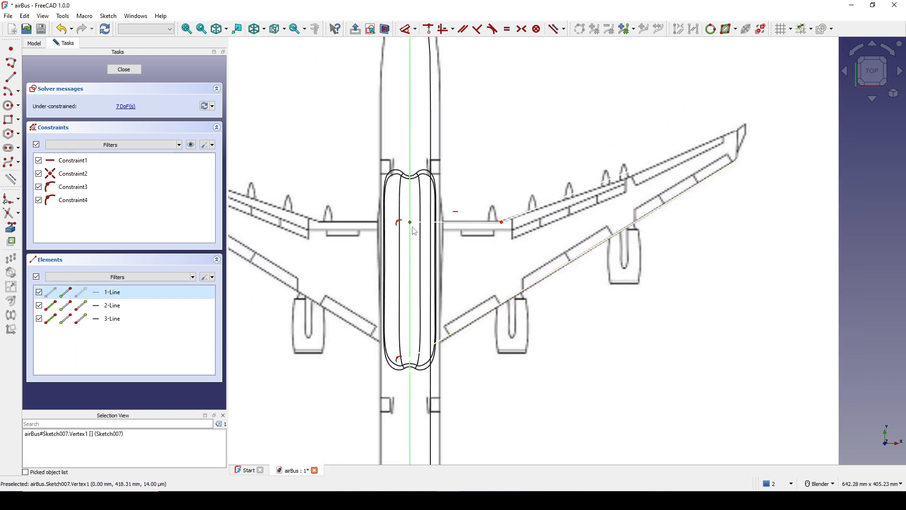
{"action": "left_click", "coordinate": [411, 360]}
{"action": "key", "text": "i"}
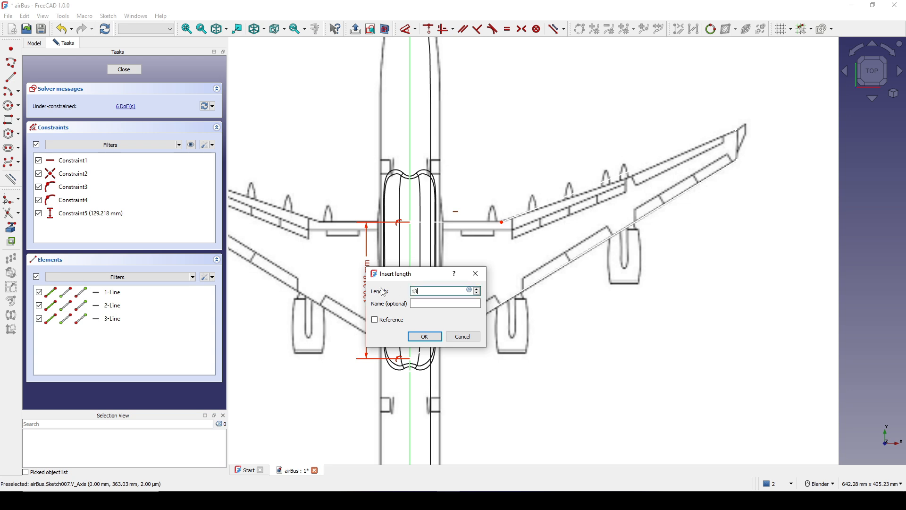
{"action": "left_click", "coordinate": [426, 336]}
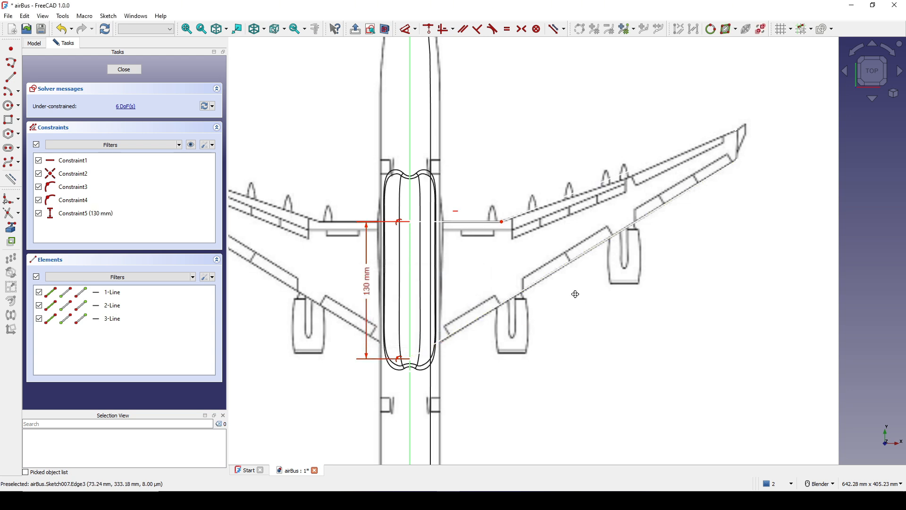
Align the outer endpoints of the trailing and leading edges with a vertical constraint.
{"action": "middle_click_drag", "start_coordinate": [575, 294], "coordinate": [541, 304], "text": "shift"}
{"action": "middle_click_drag", "start_coordinate": [720, 189], "coordinate": [629, 204], "text": "shift"}
{"action": "scroll", "coordinate": [629, 204], "scroll_direction": "up", "scroll_amount": 1}
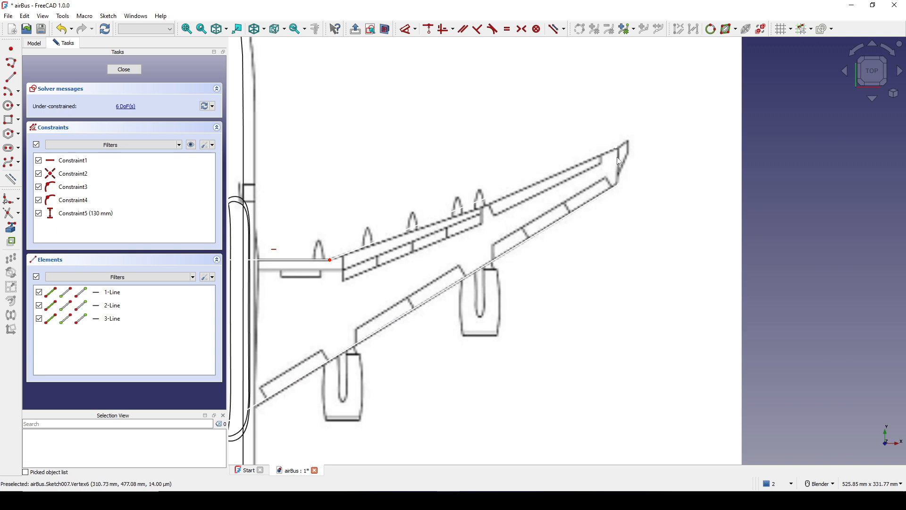
{"action": "left_click", "coordinate": [618, 154]}
{"action": "left_click", "coordinate": [619, 185]}
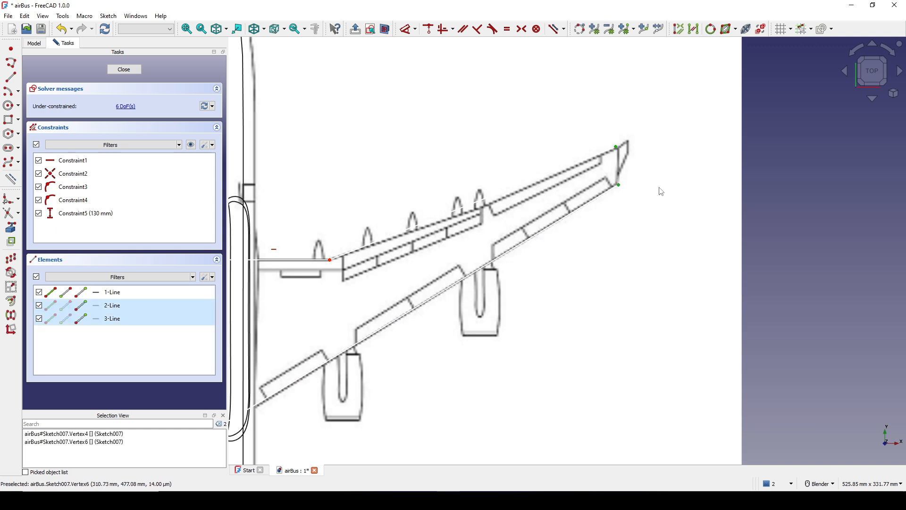
{"action": "key", "text": "v"}
Draw a line about 14 mm long from the trailing edge's outer endpoint to the winglet's tip, at about 26°.
{"action": "scroll", "coordinate": [635, 186], "scroll_direction": "down", "scroll_amount": 3}
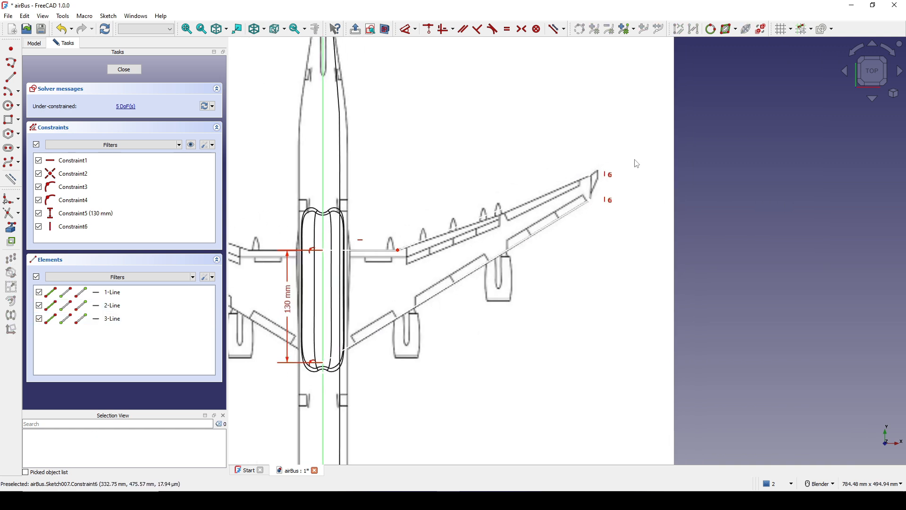
{"action": "scroll", "coordinate": [614, 170], "scroll_direction": "up", "scroll_amount": 4}
{"action": "scroll", "coordinate": [599, 175], "scroll_direction": "up", "scroll_amount": 4}
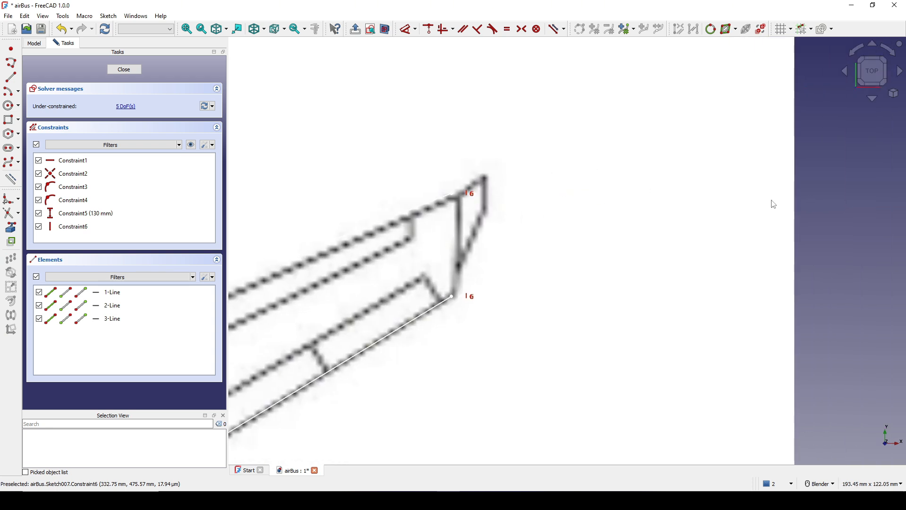
{"action": "scroll", "coordinate": [736, 200], "scroll_direction": "down", "scroll_amount": 3}
{"action": "left_click", "coordinate": [11, 77]}
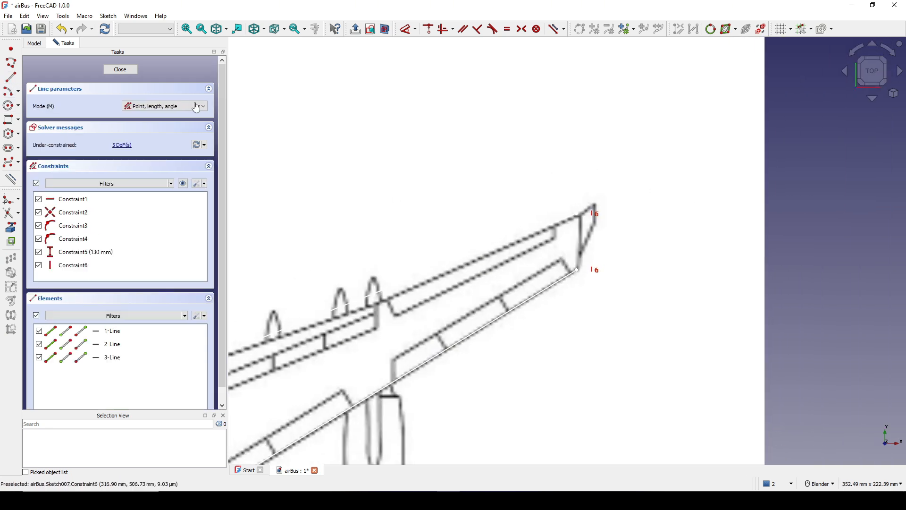
{"action": "scroll", "coordinate": [613, 196], "scroll_direction": "up", "scroll_amount": 1}
{"action": "left_click", "coordinate": [556, 219]}
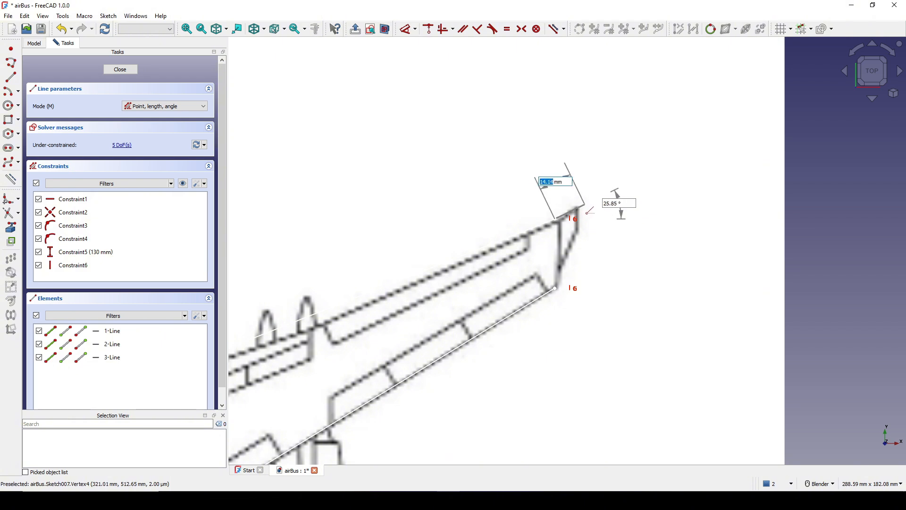
{"action": "left_click", "coordinate": [585, 208]}
{"action": "right_click", "coordinate": [680, 202]}
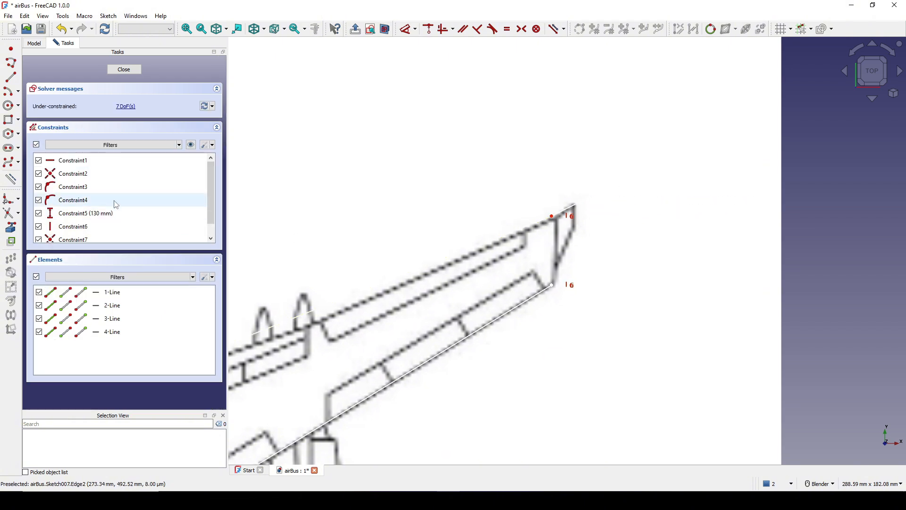
Draw a degree-3 B-spline with three control points from the leading edge's outer endpoint to the end of the short winglet line.
{"action": "left_click", "coordinate": [11, 161]}
{"action": "scroll", "coordinate": [628, 264], "scroll_direction": "up", "scroll_amount": 2}
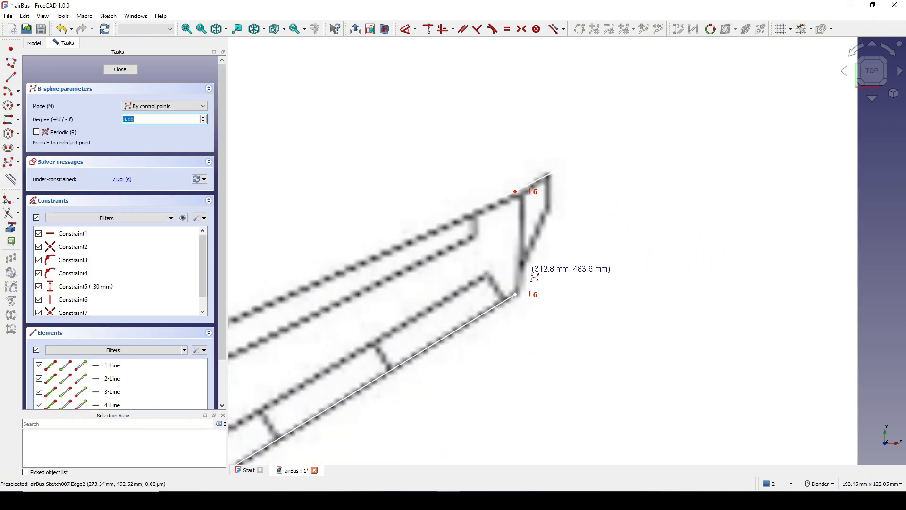
{"action": "left_click", "coordinate": [515, 294]}
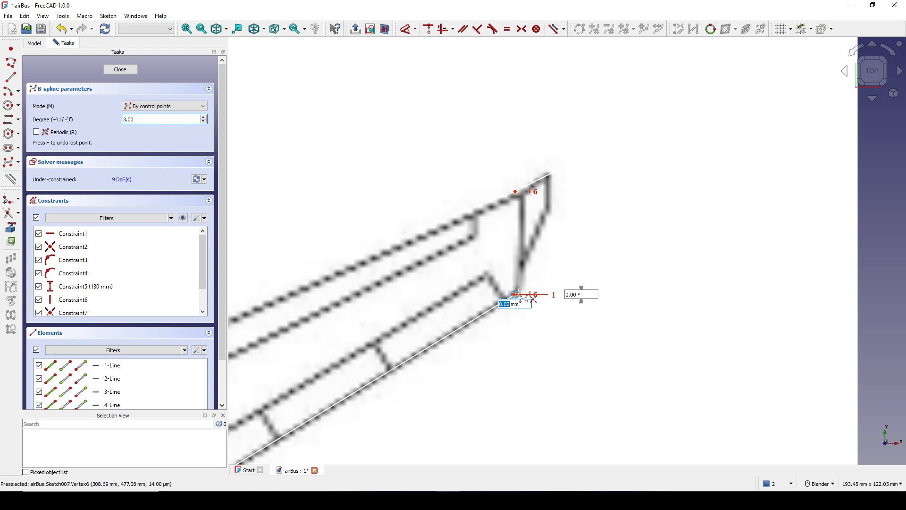
{"action": "left_click", "coordinate": [559, 266]}
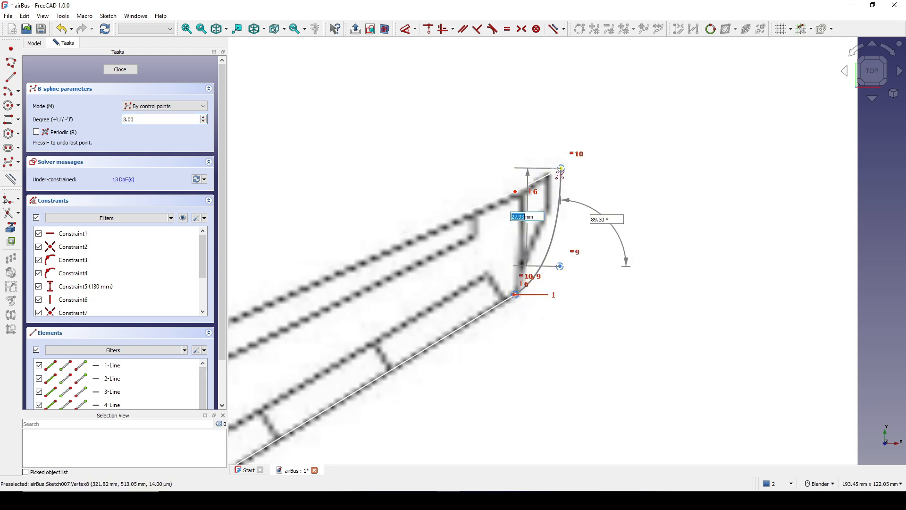
{"action": "left_click", "coordinate": [560, 167]}
{"action": "right_click", "coordinate": [663, 188]}
{"action": "right_click", "coordinate": [663, 188]}
Constrain the B-spline's last control point onto the sloping trailing edge and its middle control point onto the leading-edge line.
{"action": "middle_click_drag", "start_coordinate": [557, 215], "coordinate": [560, 235], "text": "shift"}
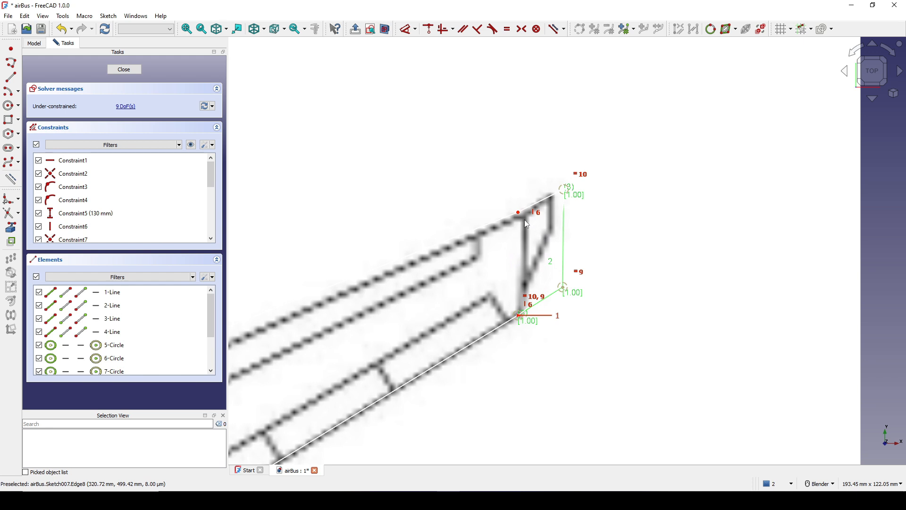
{"action": "left_click", "coordinate": [564, 189]}
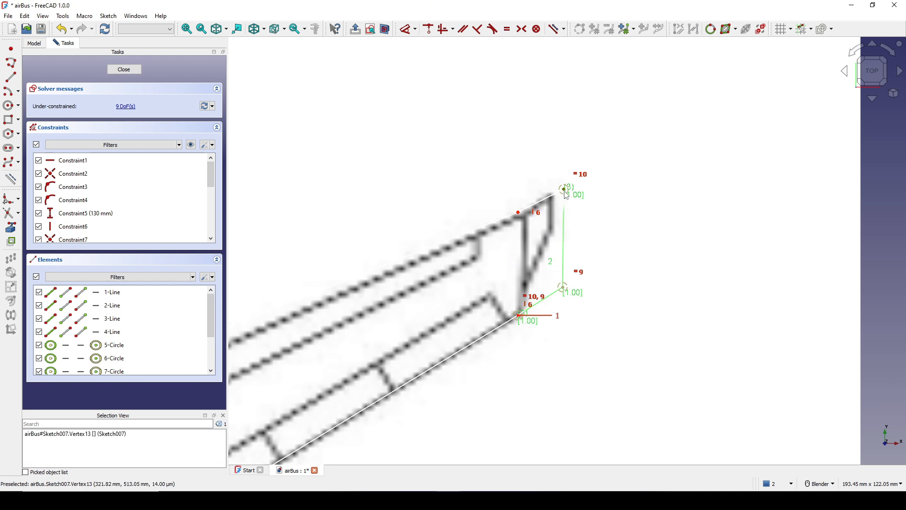
{"action": "left_click", "coordinate": [503, 225]}
{"action": "key", "text": "c"}
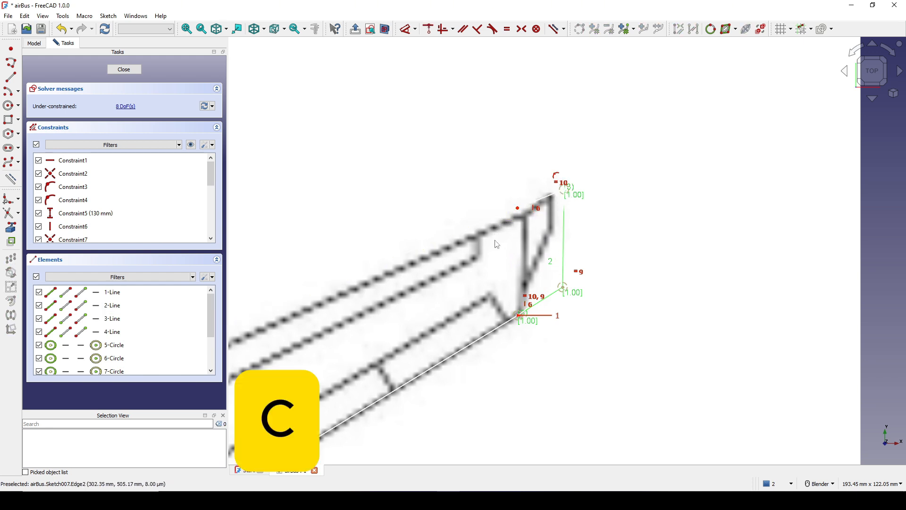
{"action": "left_click", "coordinate": [562, 288]}
{"action": "left_click", "coordinate": [501, 328]}
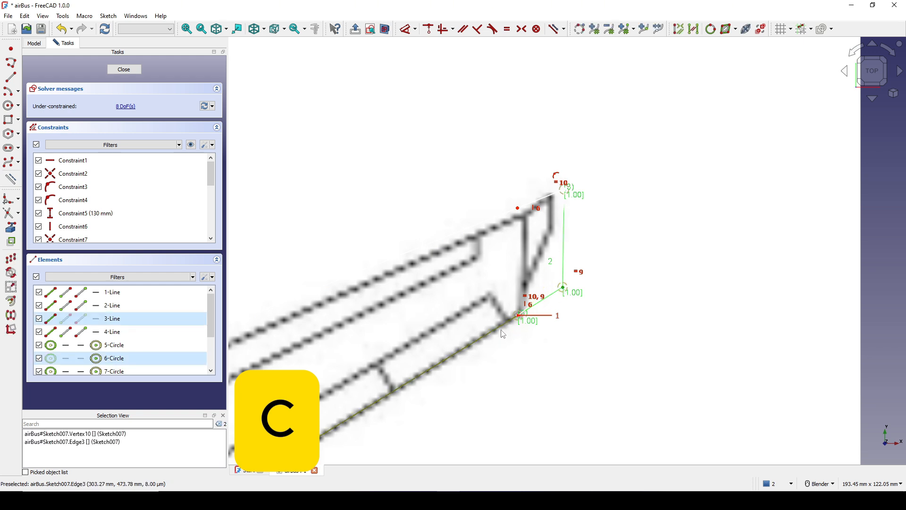
{"action": "key", "text": "c"}
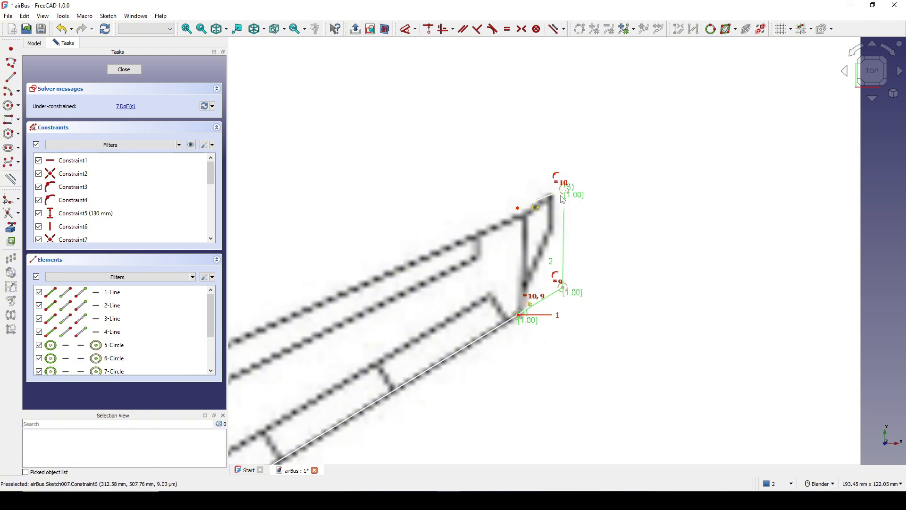
Reshape the wingtip curve by moving its last and middle control points inward, and check the outline against the blueprint.
{"action": "left_click_drag", "start_coordinate": [564, 195], "coordinate": [557, 198]}
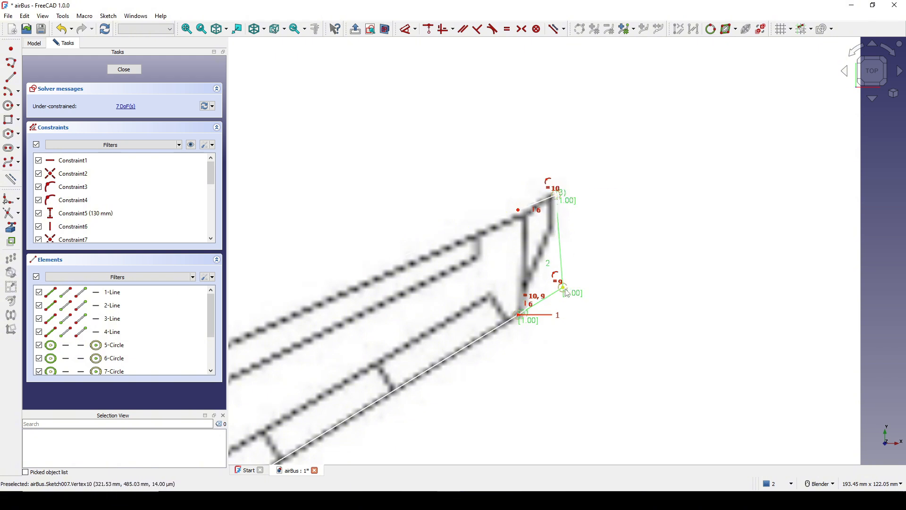
{"action": "left_click_drag", "start_coordinate": [562, 286], "coordinate": [546, 304]}
{"action": "middle_click_drag", "start_coordinate": [573, 318], "coordinate": [560, 245], "text": "shift"}
{"action": "scroll", "coordinate": [562, 281], "scroll_direction": "down", "scroll_amount": 3}
{"action": "scroll", "coordinate": [745, 250], "scroll_direction": "down", "scroll_amount": 3}
{"action": "middle_click_drag", "start_coordinate": [686, 251], "coordinate": [740, 214], "text": "shift"}
{"action": "middle_click_drag", "start_coordinate": [677, 231], "coordinate": [692, 193], "text": "shift"}
{"action": "scroll", "coordinate": [361, 280], "scroll_direction": "up", "scroll_amount": 3}
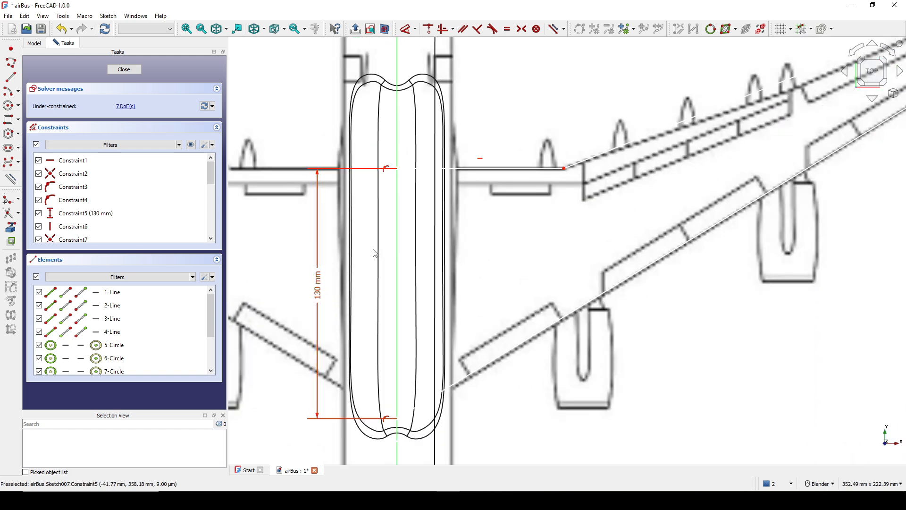
{"action": "scroll", "coordinate": [375, 250], "scroll_direction": "down", "scroll_amount": 2}
Close the wing outline sketch and rename it WingHullCurve1.
{"action": "left_click", "coordinate": [124, 70]}
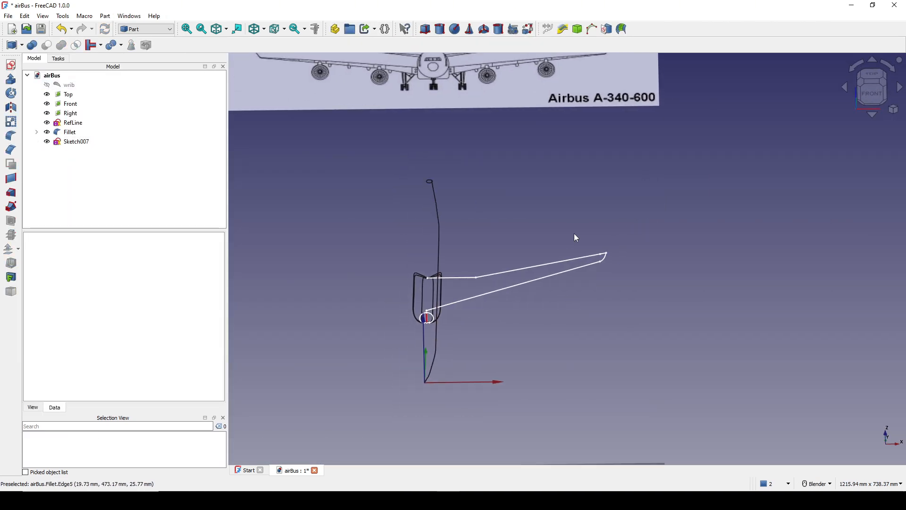
{"action": "right_click", "coordinate": [69, 142]}
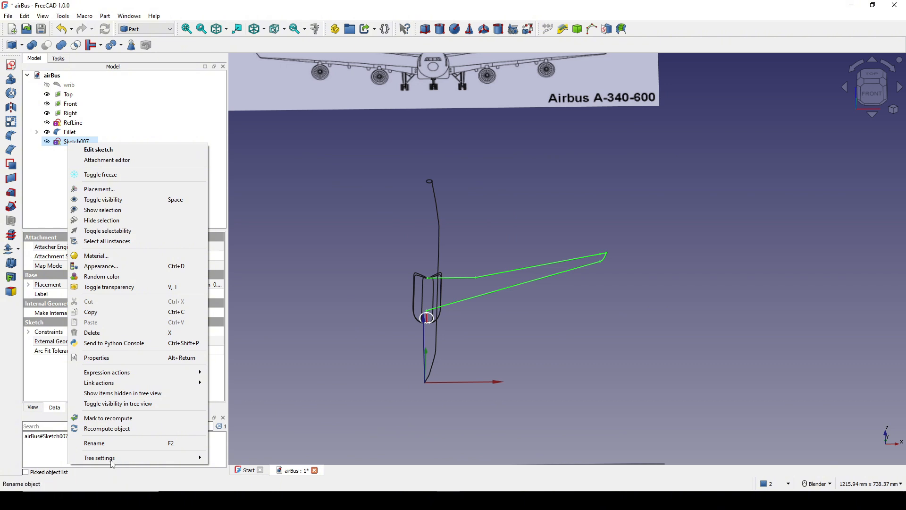
{"action": "left_click", "coordinate": [114, 443]}
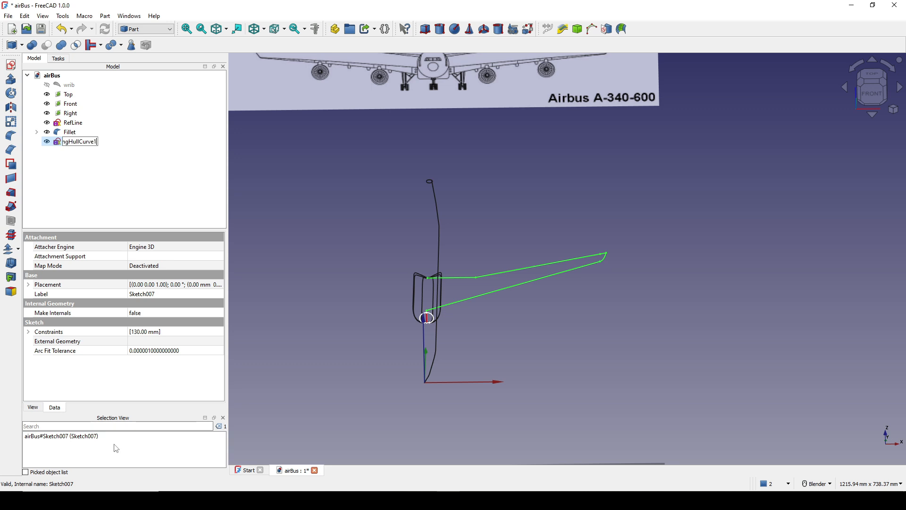
{"action": "key", "text": "Return"}
Select the hidden wrib airfoil profile and switch to the Draft workbench.
{"action": "scroll", "coordinate": [463, 268], "scroll_direction": "down", "scroll_amount": 3}
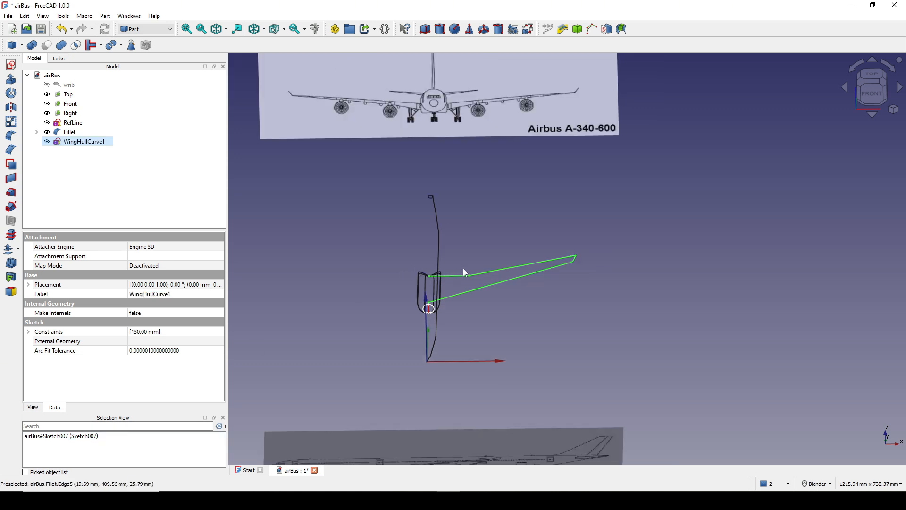
{"action": "left_click", "coordinate": [584, 308]}
{"action": "middle_click_drag", "start_coordinate": [584, 308], "coordinate": [297, 178]}
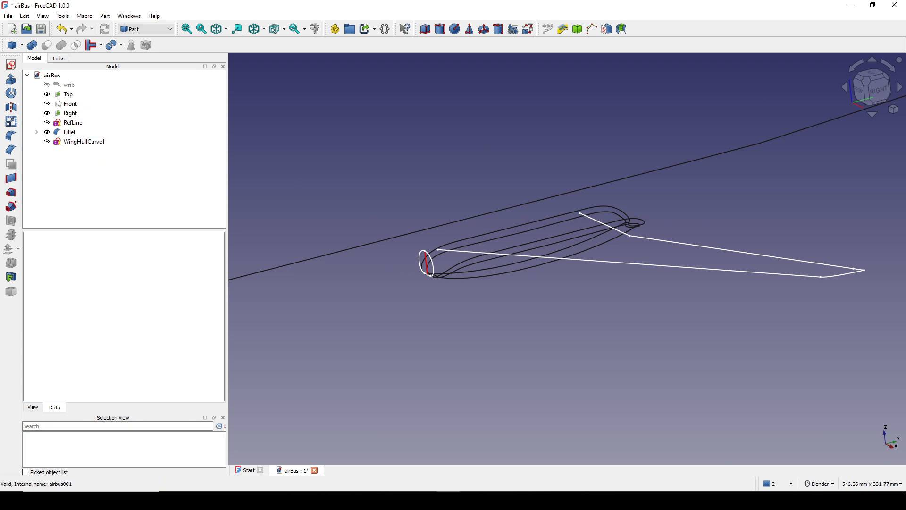
{"action": "left_click", "coordinate": [69, 86]}
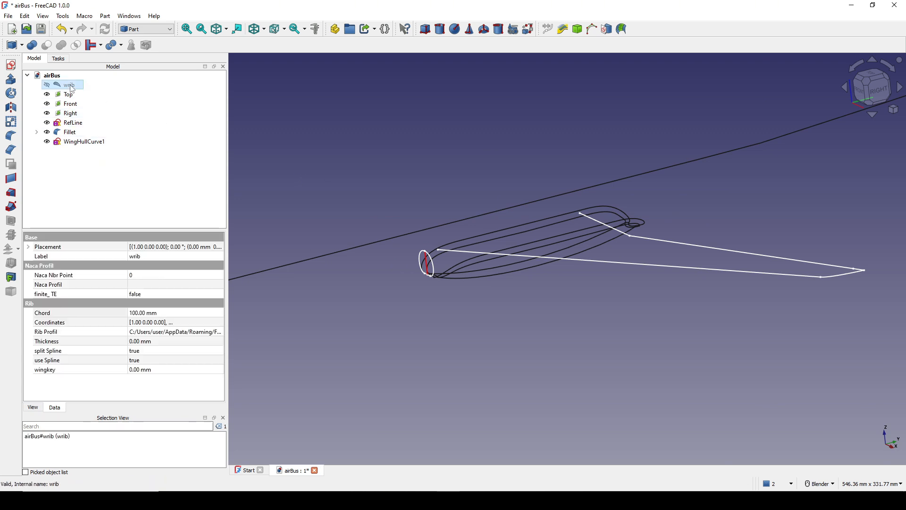
{"action": "left_click", "coordinate": [141, 29]}
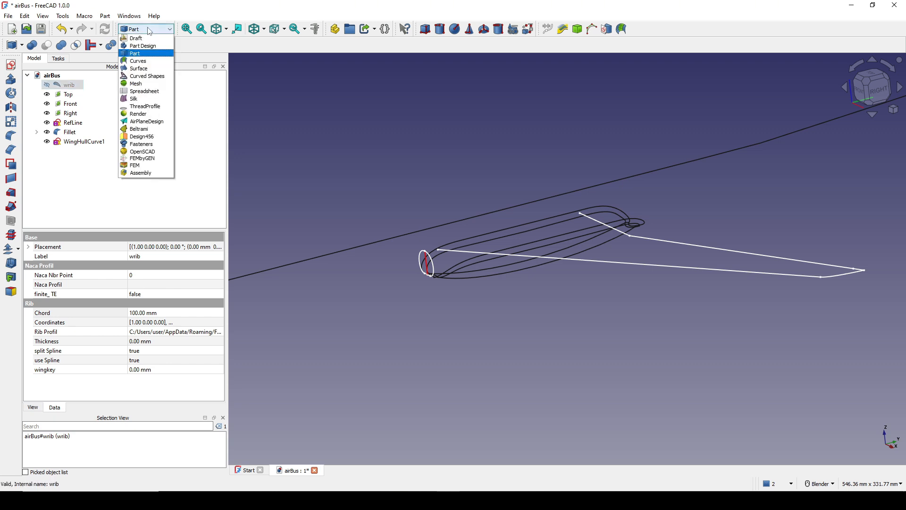
{"action": "left_click", "coordinate": [142, 35]}
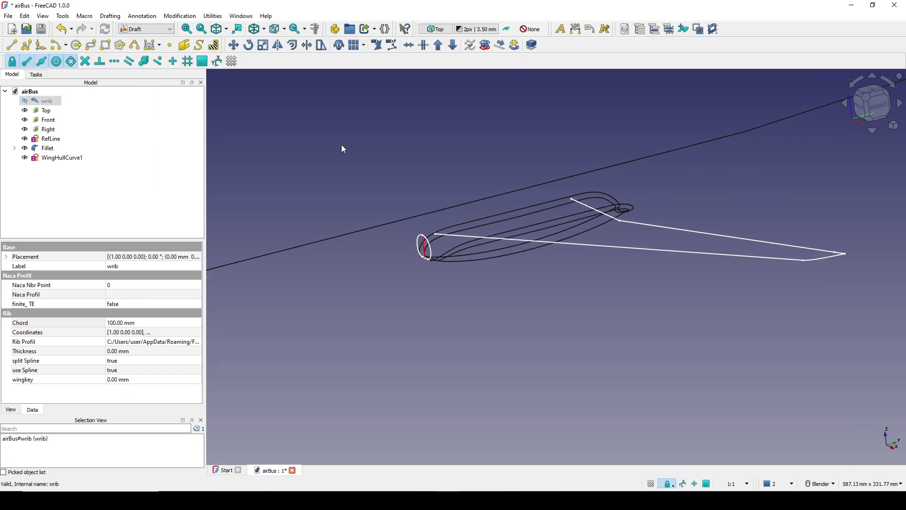
Clone the wrib airfoil and rename the clone WingProfile.
{"action": "left_click", "coordinate": [339, 45]}
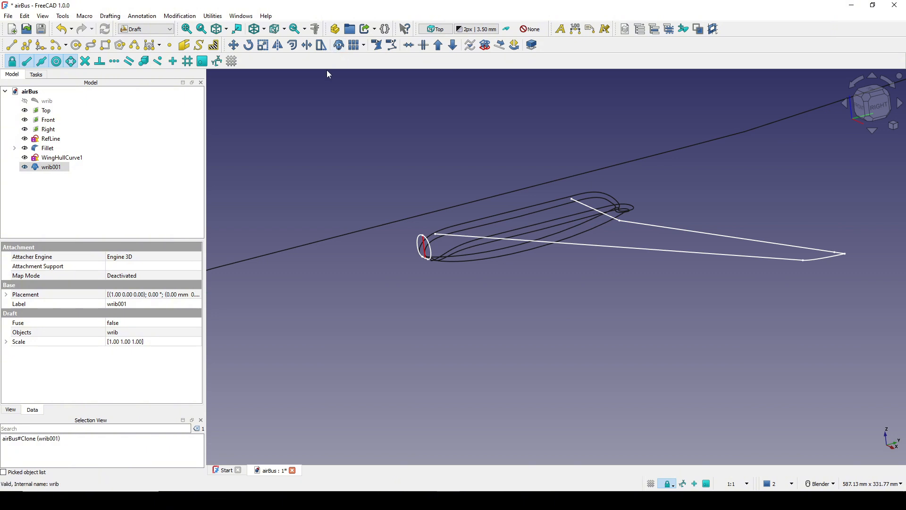
{"action": "right_click", "coordinate": [60, 171]}
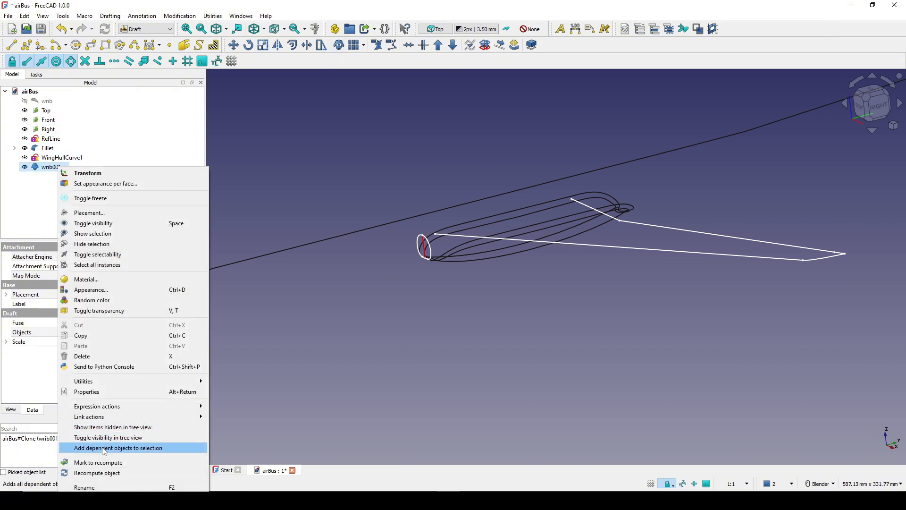
{"action": "left_click", "coordinate": [97, 481]}
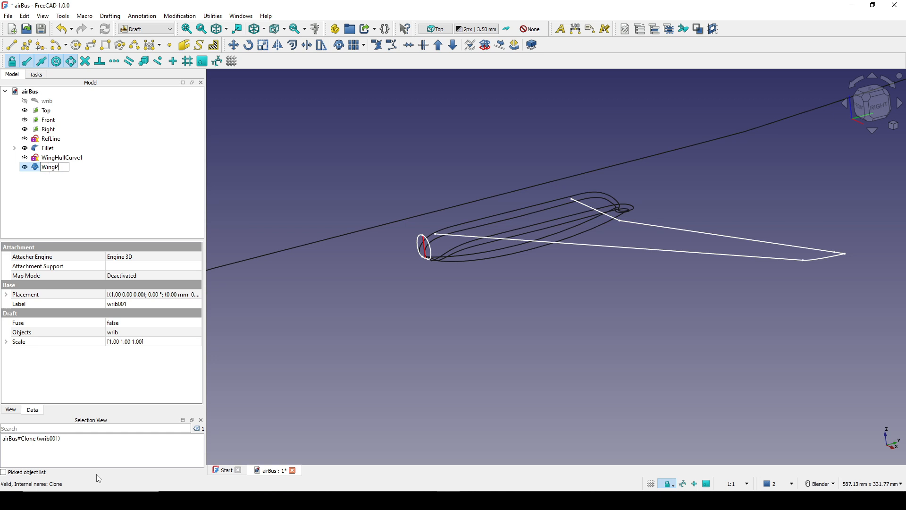
{"action": "type", "text": "WingProfile"}
{"action": "key", "text": "Return"}
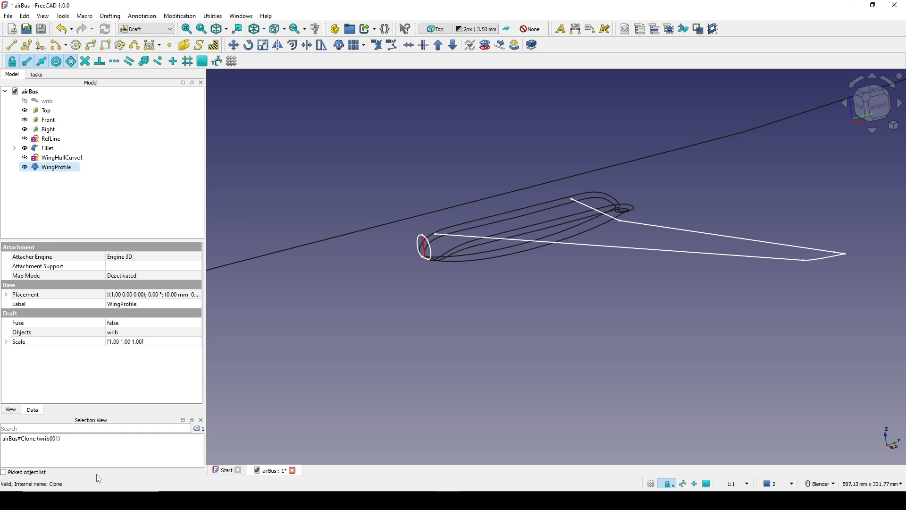
Rotate WingProfile 90° about the vertical Z axis with Transform so its chord runs along the fuselage.
{"action": "scroll", "coordinate": [480, 139], "scroll_direction": "up", "scroll_amount": 1}
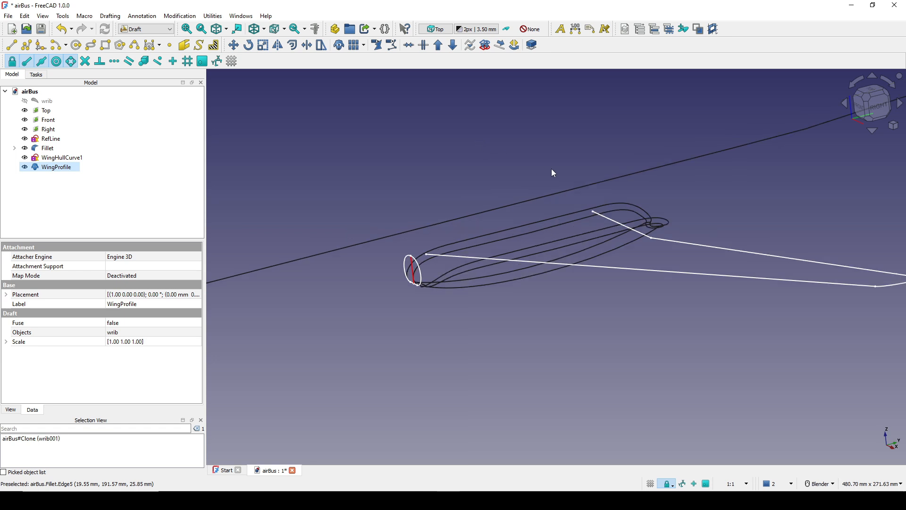
{"action": "middle_click_drag", "start_coordinate": [541, 173], "coordinate": [555, 154], "text": "shift"}
{"action": "scroll", "coordinate": [548, 175], "scroll_direction": "down", "scroll_amount": 6}
{"action": "scroll", "coordinate": [494, 189], "scroll_direction": "up", "scroll_amount": 3}
{"action": "scroll", "coordinate": [415, 250], "scroll_direction": "up", "scroll_amount": 5}
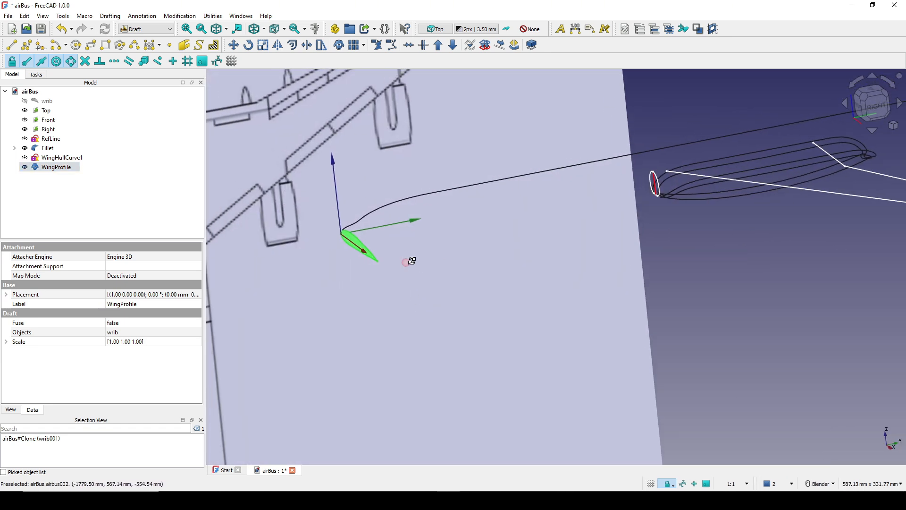
{"action": "right_click", "coordinate": [58, 174]}
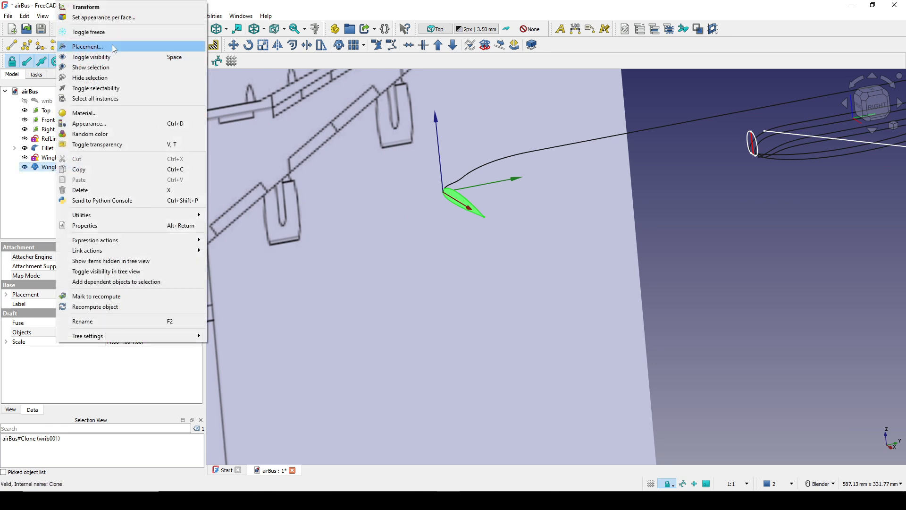
{"action": "left_click", "coordinate": [87, 7]}
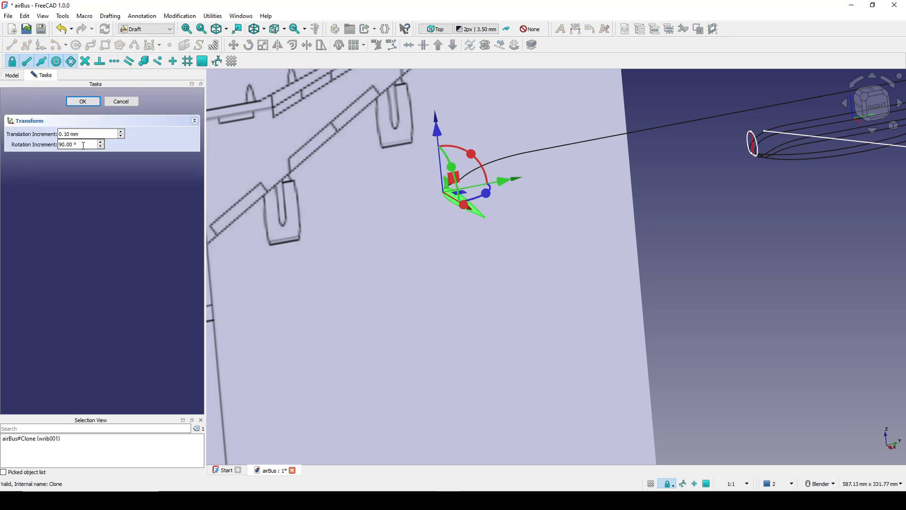
{"action": "middle_click_drag", "start_coordinate": [532, 199], "coordinate": [475, 344], "text": "shift"}
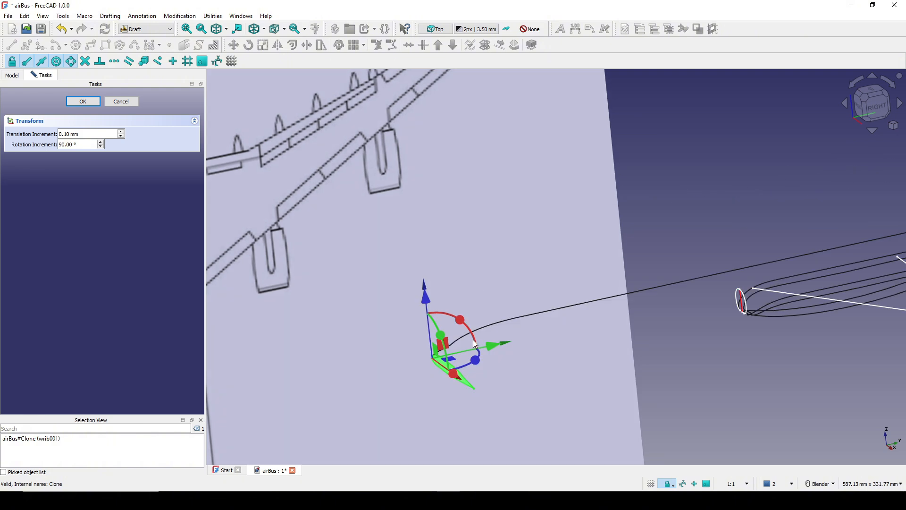
{"action": "left_click_drag", "start_coordinate": [499, 350], "coordinate": [525, 333]}
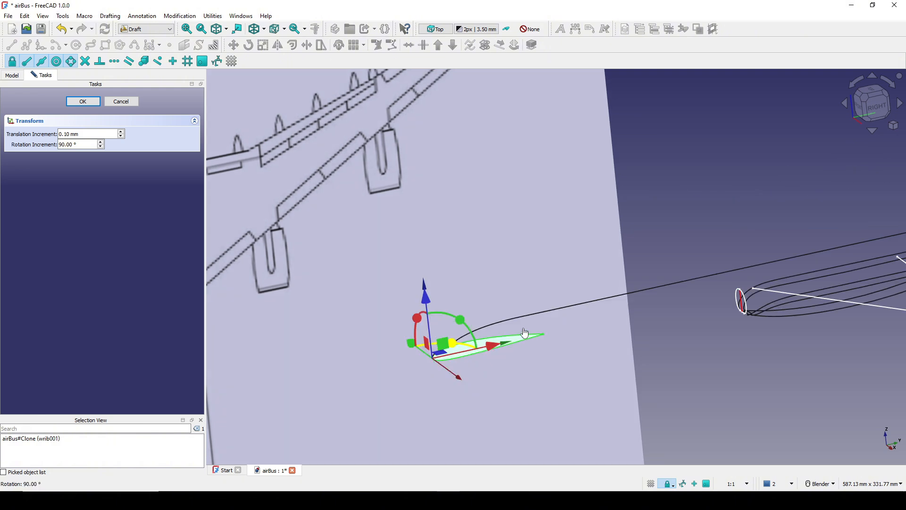
{"action": "middle_click_drag", "start_coordinate": [572, 331], "coordinate": [294, 273], "text": "shift"}
{"action": "scroll", "coordinate": [560, 284], "scroll_direction": "down", "scroll_amount": 2}
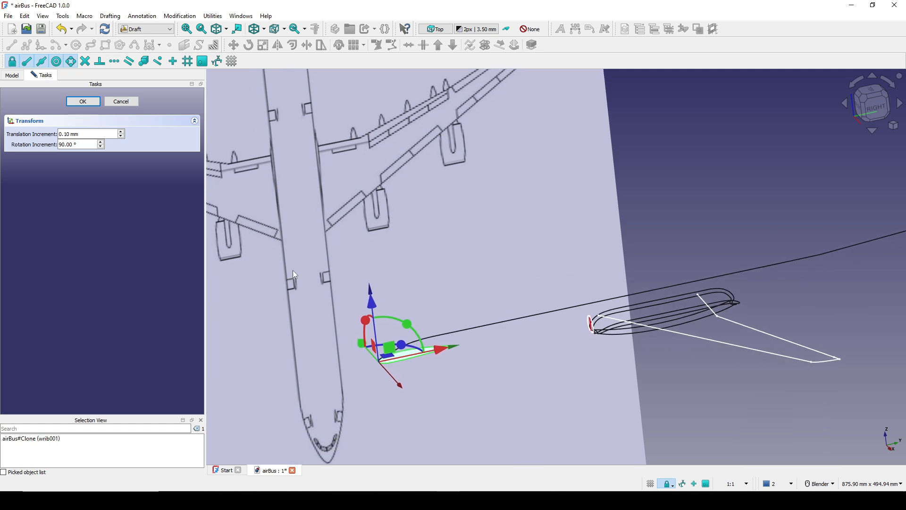
{"action": "left_click", "coordinate": [85, 103]}
{"action": "mouse_move", "coordinate": [495, 413]}
{"action": "middle_mouse_down", "text": "shift"}
{"action": "mouse_move", "coordinate": [485, 406]}
{"action": "mouse_move", "coordinate": [441, 421]}
{"action": "mouse_move", "coordinate": [611, 365]}
{"action": "middle_mouse_up", "text": "shift"}
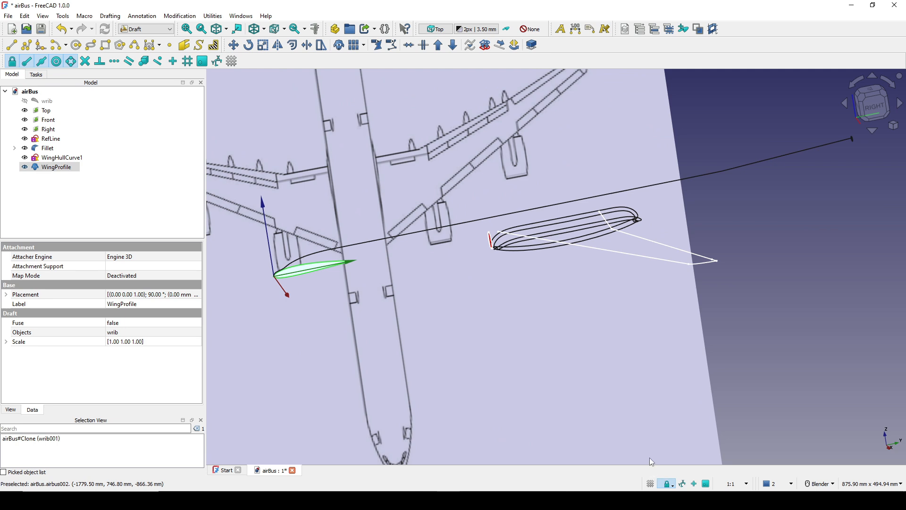
Move WingProfile from its leading-edge point at the origin to the root leading-edge endpoint of the wing outline.
{"action": "left_click", "coordinate": [771, 337]}
{"action": "middle_click_drag", "start_coordinate": [567, 306], "coordinate": [581, 354], "text": "shift"}
{"action": "scroll", "coordinate": [523, 346], "scroll_direction": "up", "scroll_amount": 1}
{"action": "middle_click_drag", "start_coordinate": [415, 343], "coordinate": [444, 344], "text": "shift"}
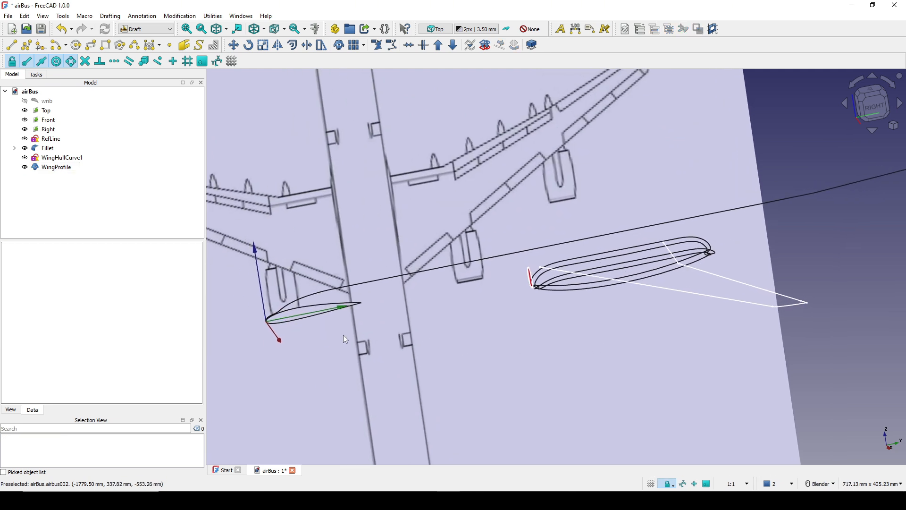
{"action": "left_click", "coordinate": [303, 319]}
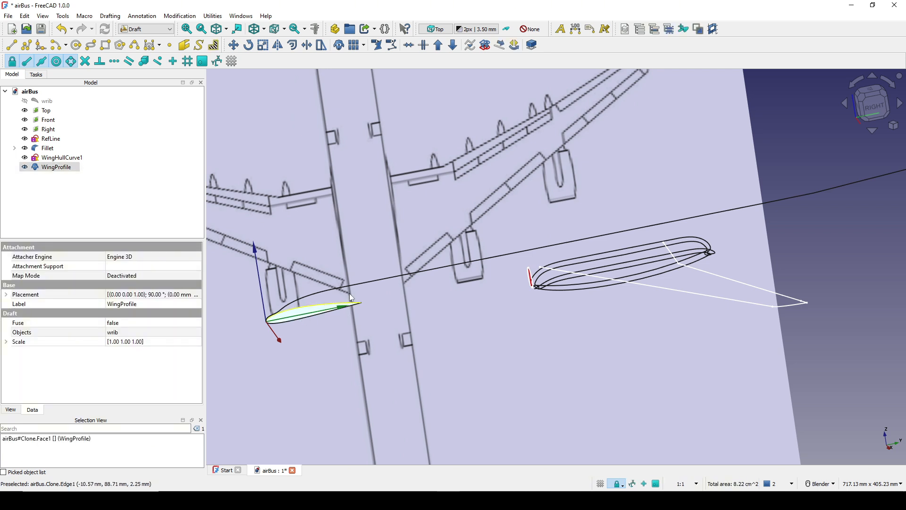
{"action": "middle_click_drag", "start_coordinate": [337, 267], "coordinate": [347, 247], "text": "shift"}
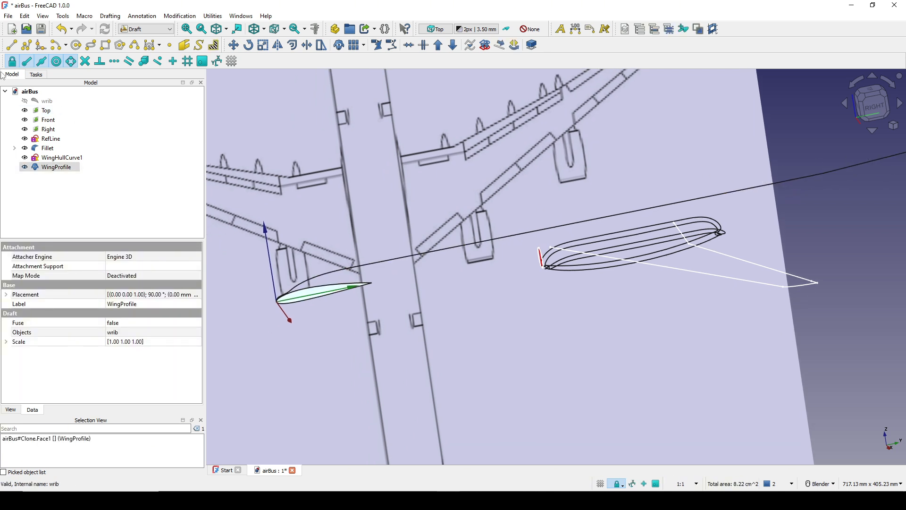
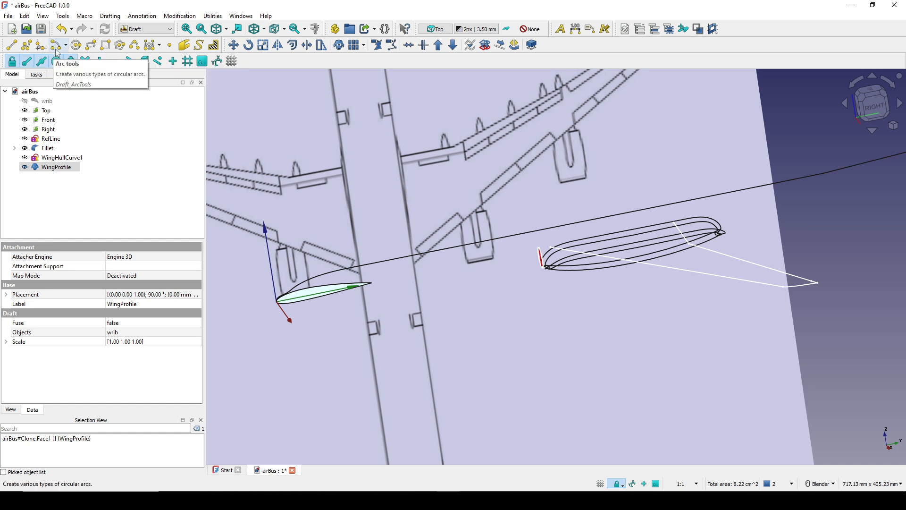
{"action": "middle_click_drag", "start_coordinate": [401, 310], "coordinate": [553, 266]}
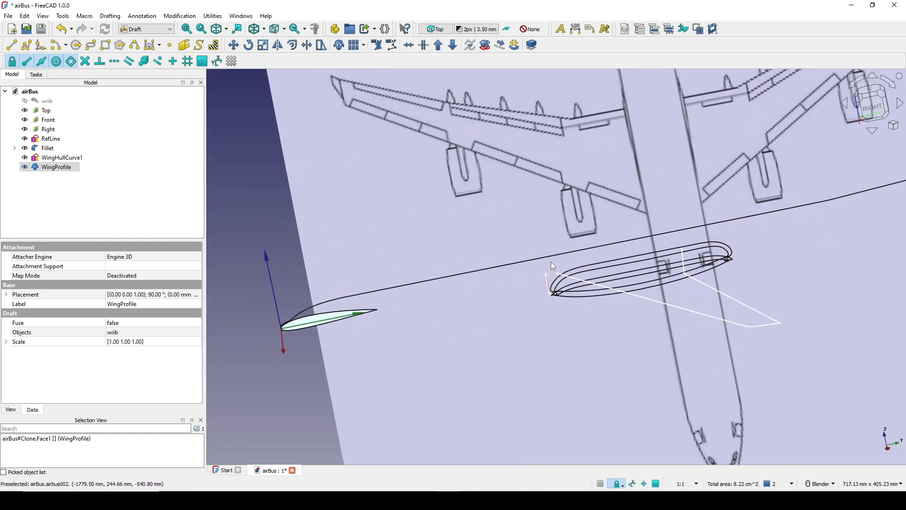
{"action": "left_click", "coordinate": [234, 47]}
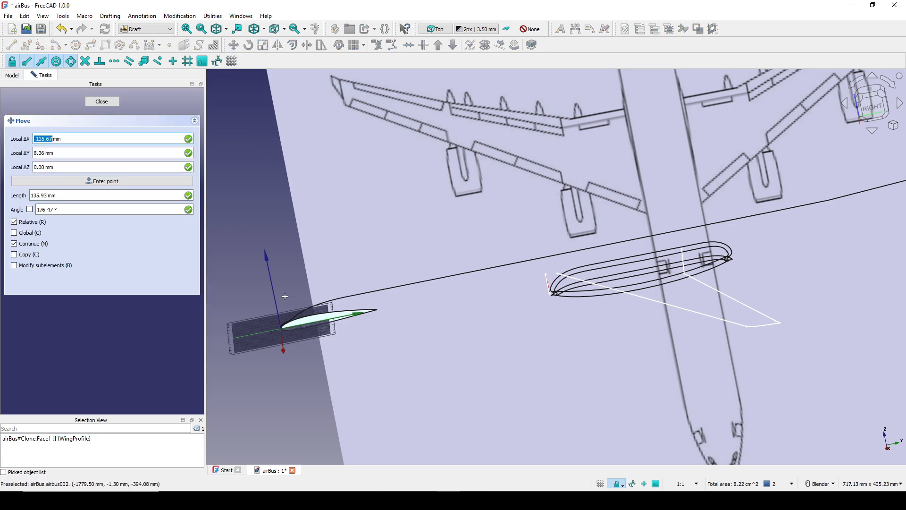
{"action": "scroll", "coordinate": [284, 305], "scroll_direction": "up", "scroll_amount": 5}
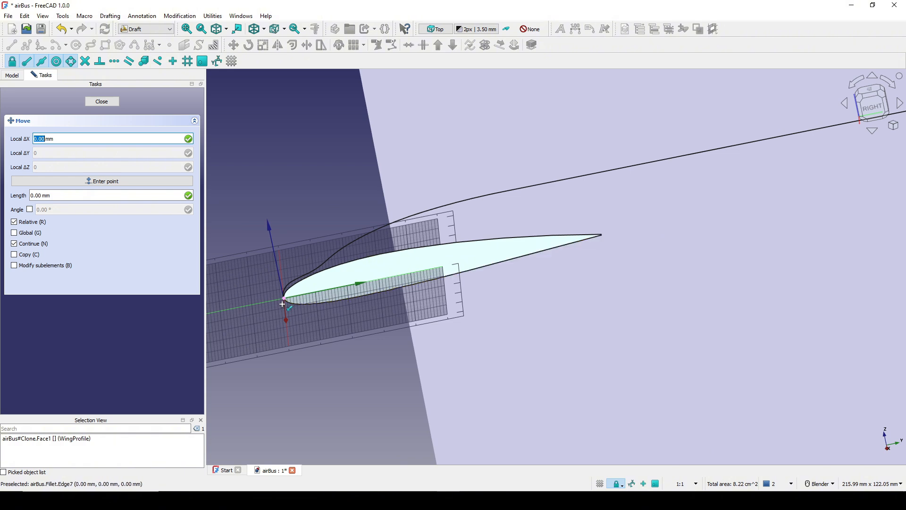
{"action": "left_click", "coordinate": [281, 305]}
{"action": "left_click", "coordinate": [280, 305]}
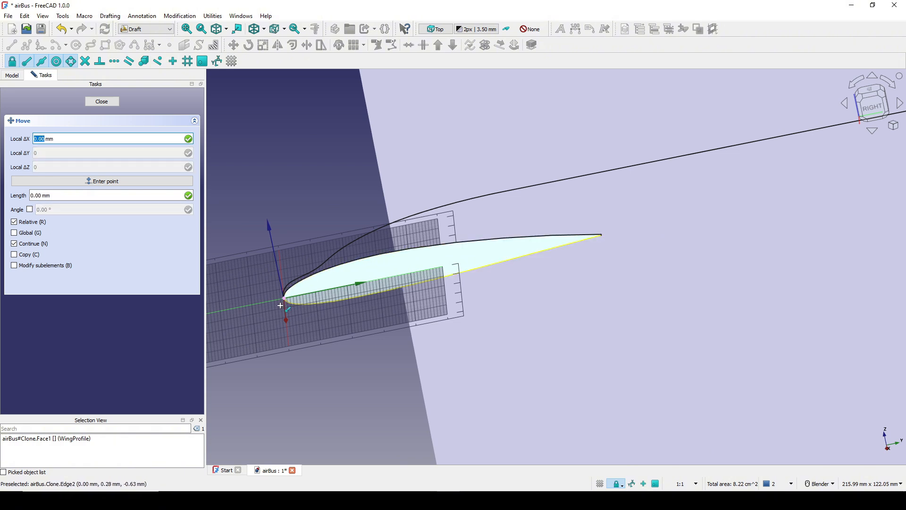
{"action": "scroll", "coordinate": [666, 223], "scroll_direction": "down", "scroll_amount": 5}
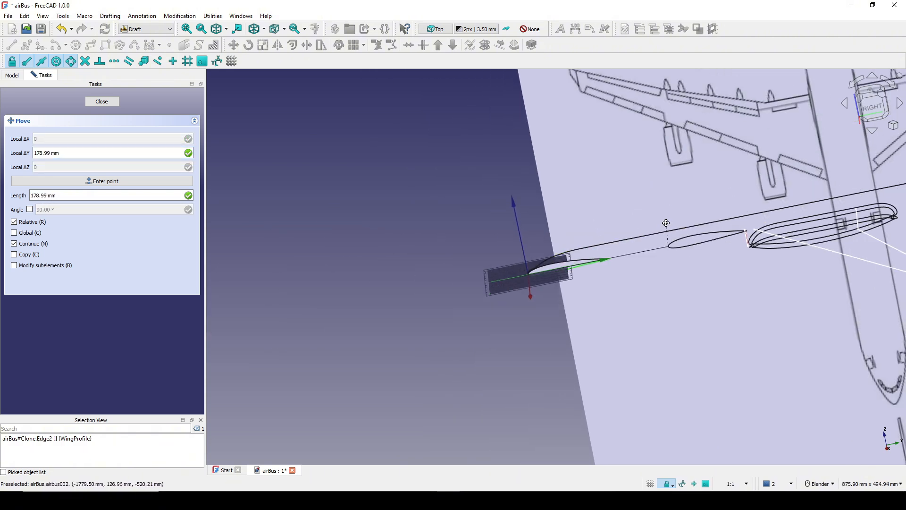
{"action": "scroll", "coordinate": [666, 223], "scroll_direction": "up", "scroll_amount": 5}
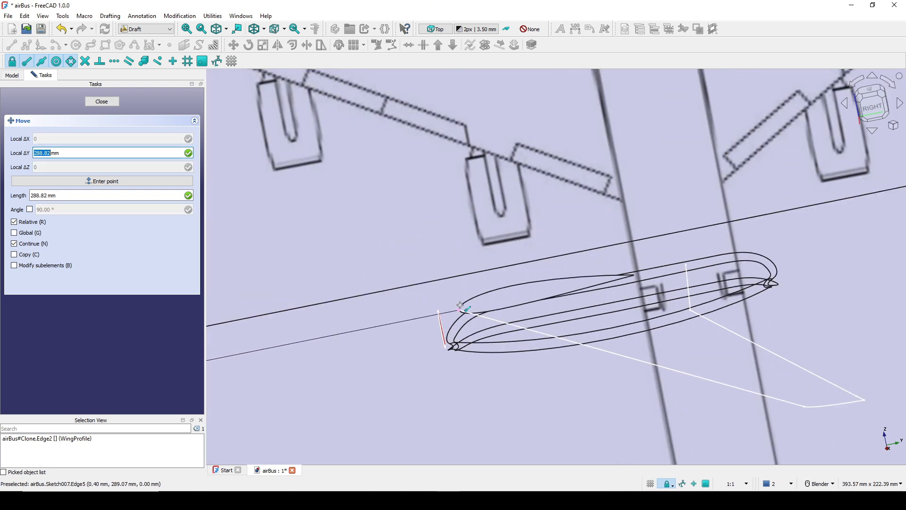
{"action": "left_click", "coordinate": [460, 306]}
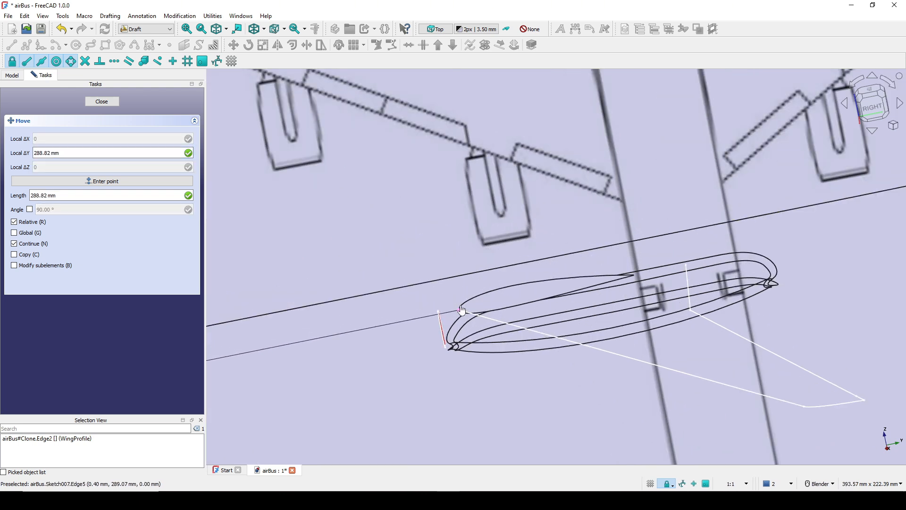
{"action": "left_click", "coordinate": [107, 105]}
{"action": "scroll", "coordinate": [653, 322], "scroll_direction": "down", "scroll_amount": 6}
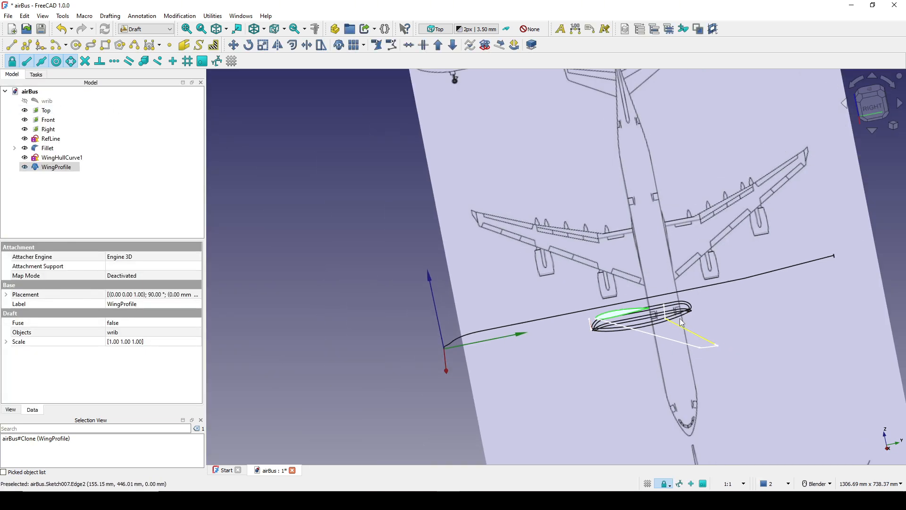
Examine how WingProfile's chord fits between the leading and trailing edges at the root of the wing outline.
{"action": "middle_click_drag", "start_coordinate": [685, 329], "coordinate": [628, 260], "text": "shift"}
{"action": "middle_click_drag", "start_coordinate": [628, 260], "coordinate": [710, 272]}
{"action": "left_click", "coordinate": [681, 228]}
{"action": "scroll", "coordinate": [519, 225], "scroll_direction": "up", "scroll_amount": 8}
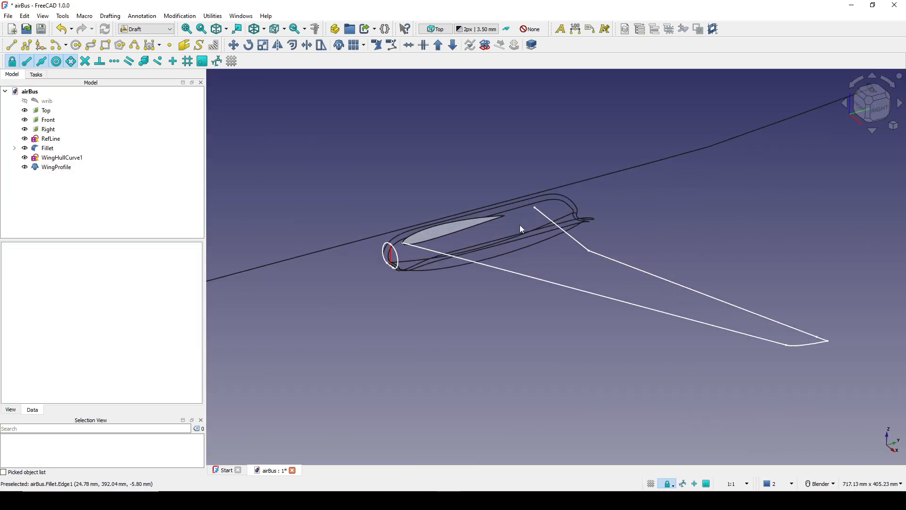
{"action": "middle_click_drag", "start_coordinate": [500, 272], "coordinate": [499, 273]}
{"action": "left_click", "coordinate": [500, 273]}
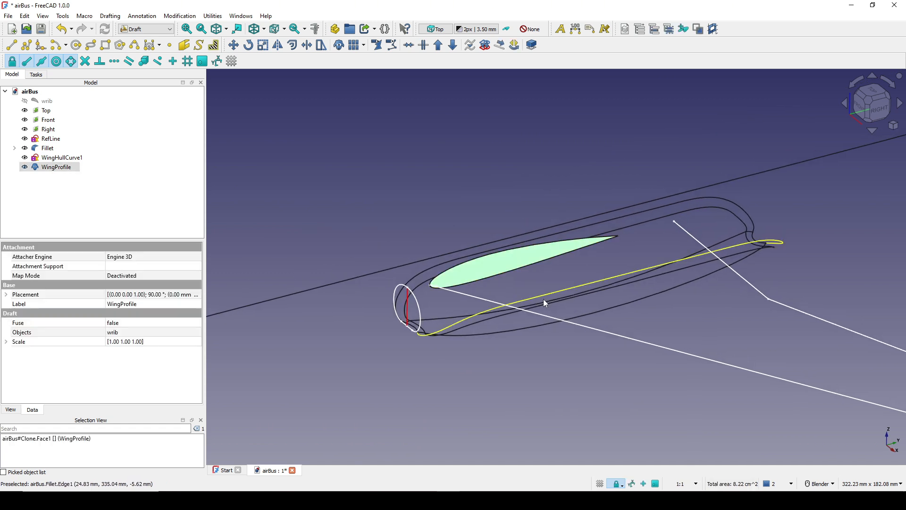
{"action": "scroll", "coordinate": [543, 300], "scroll_direction": "down", "scroll_amount": 1}
{"action": "middle_click_drag", "start_coordinate": [545, 305], "coordinate": [528, 314]}
{"action": "scroll", "coordinate": [548, 269], "scroll_direction": "up", "scroll_amount": 2}
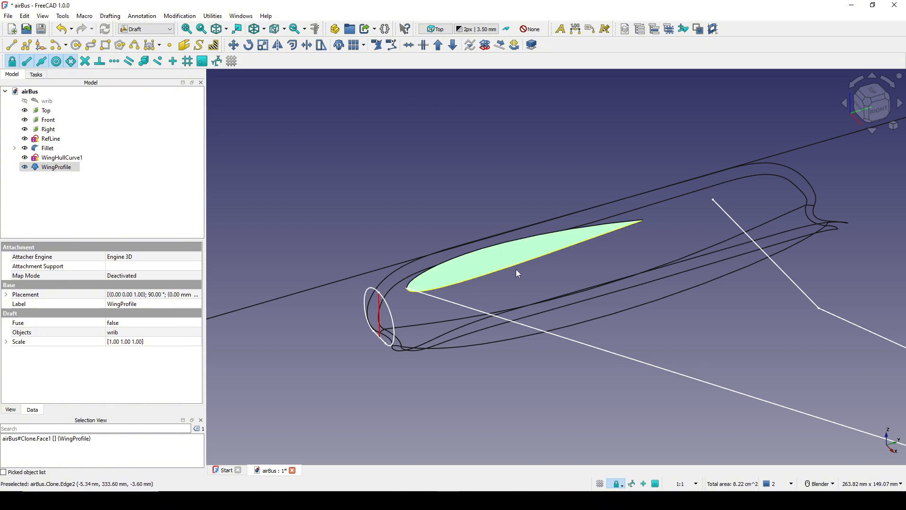
{"action": "middle_click_drag", "start_coordinate": [446, 329], "coordinate": [465, 319]}
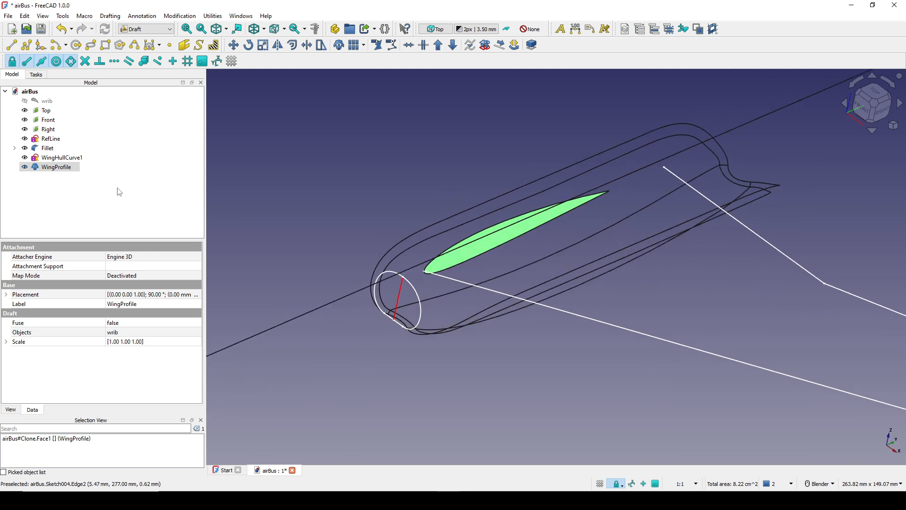
Set the chord of the source wrib airfoil to 130 mm.
{"action": "left_click", "coordinate": [47, 102]}
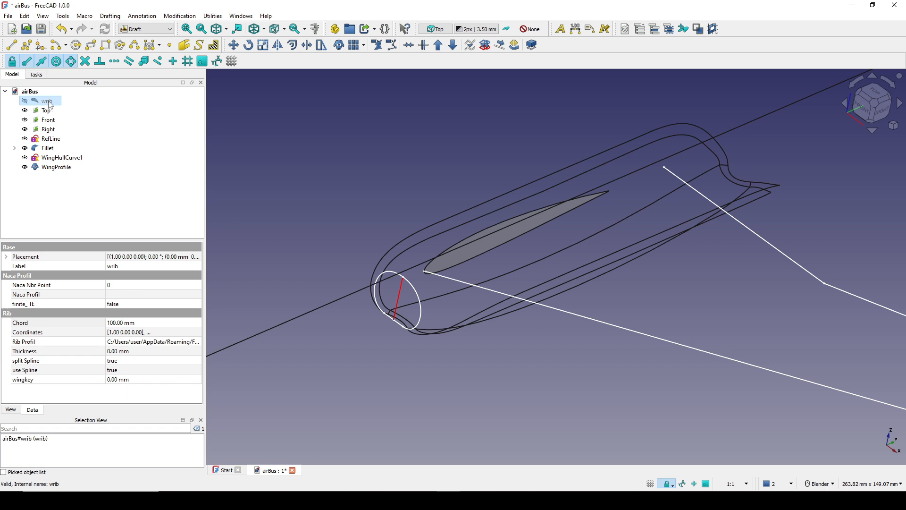
{"action": "double_click", "coordinate": [49, 102]}
{"action": "left_click_drag", "start_coordinate": [110, 139], "coordinate": [56, 138]}
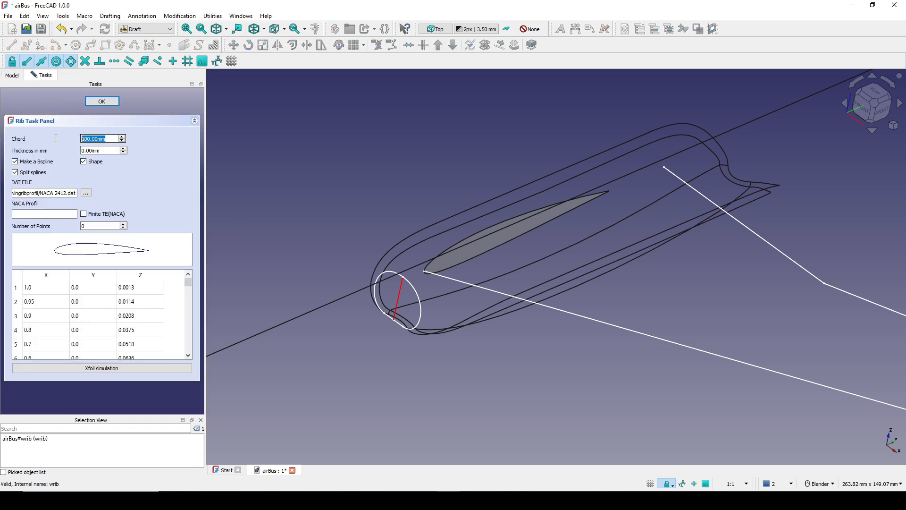
{"action": "type", "text": "130"}
{"action": "key", "text": "Return"}
{"action": "left_click", "coordinate": [102, 101]}
Examine the resized profile at the wing root and the whole wing outline out to its tip.
{"action": "scroll", "coordinate": [597, 226], "scroll_direction": "down", "scroll_amount": 2}
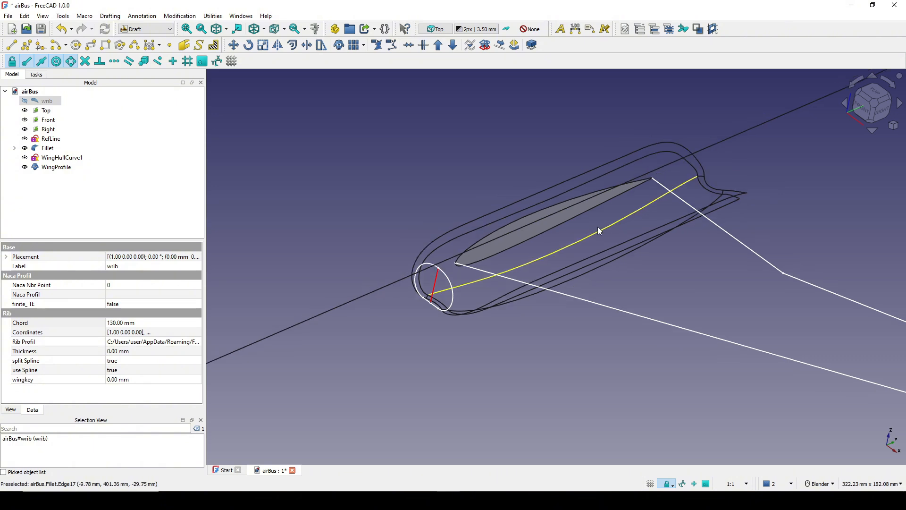
{"action": "scroll", "coordinate": [547, 215], "scroll_direction": "up", "scroll_amount": 2}
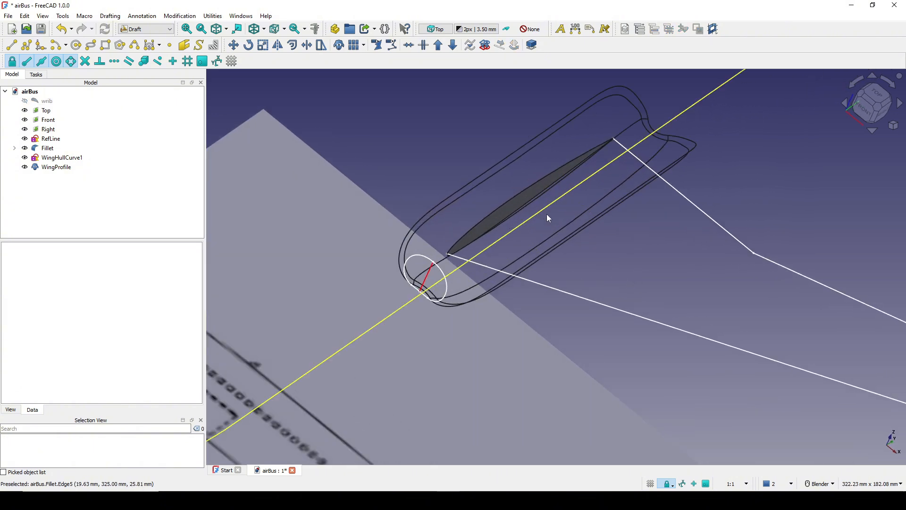
{"action": "scroll", "coordinate": [519, 207], "scroll_direction": "up", "scroll_amount": 2}
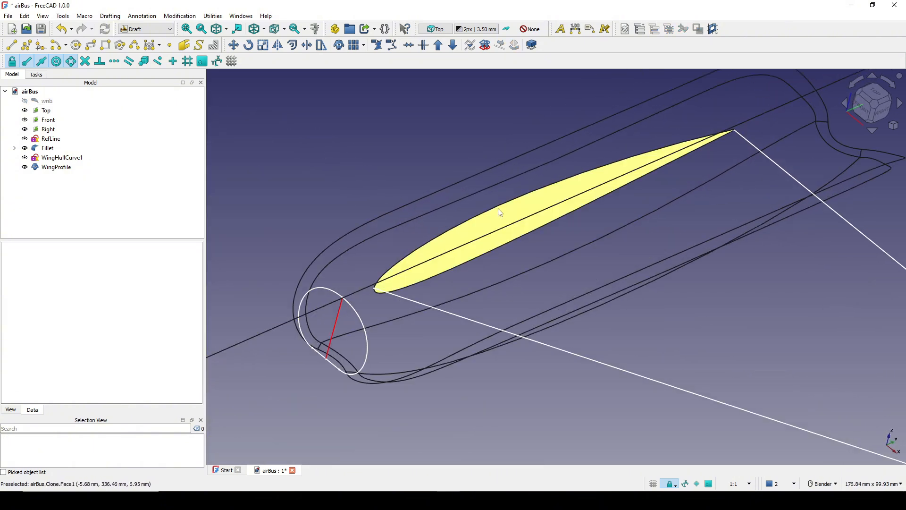
{"action": "scroll", "coordinate": [582, 294], "scroll_direction": "down", "scroll_amount": 8}
{"action": "middle_click_drag", "start_coordinate": [623, 323], "coordinate": [525, 252], "text": "shift"}
{"action": "middle_click_drag", "start_coordinate": [568, 274], "coordinate": [689, 346]}
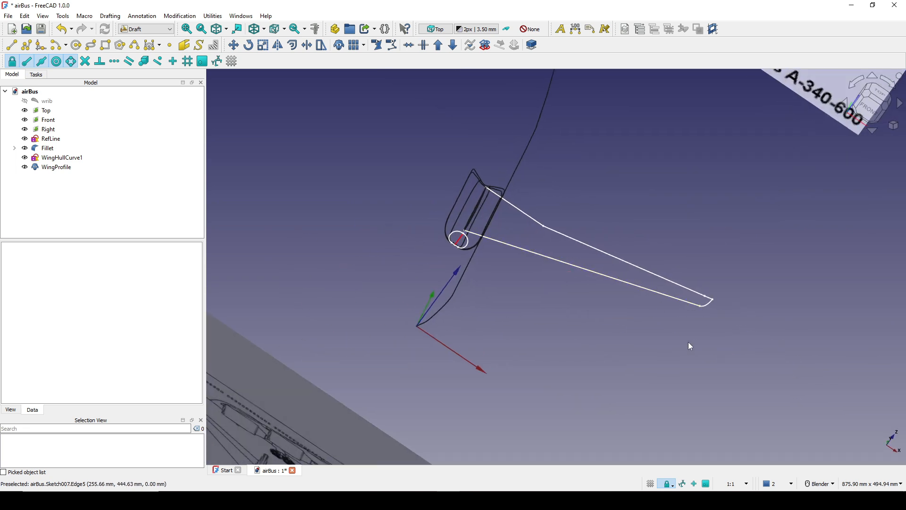
{"action": "middle_click_drag", "start_coordinate": [819, 313], "coordinate": [829, 237]}
{"action": "middle_click_drag", "start_coordinate": [763, 240], "coordinate": [737, 229]}
{"action": "scroll", "coordinate": [680, 324], "scroll_direction": "up", "scroll_amount": 2}
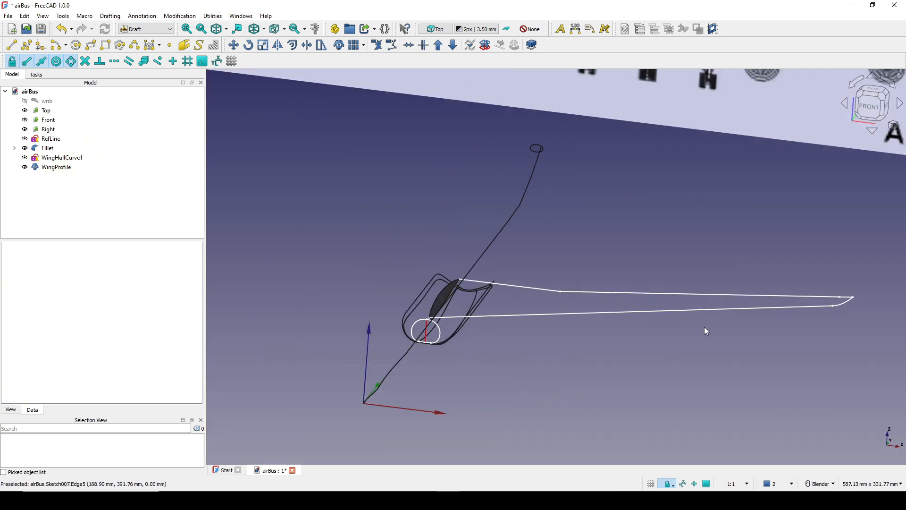
Create a new Part workbench sketch on the XZ-plane over the front-view blueprint.
{"action": "middle_click_drag", "start_coordinate": [712, 329], "coordinate": [657, 325], "text": "shift"}
{"action": "middle_click_drag", "start_coordinate": [703, 324], "coordinate": [720, 303]}
{"action": "left_click", "coordinate": [867, 116]}
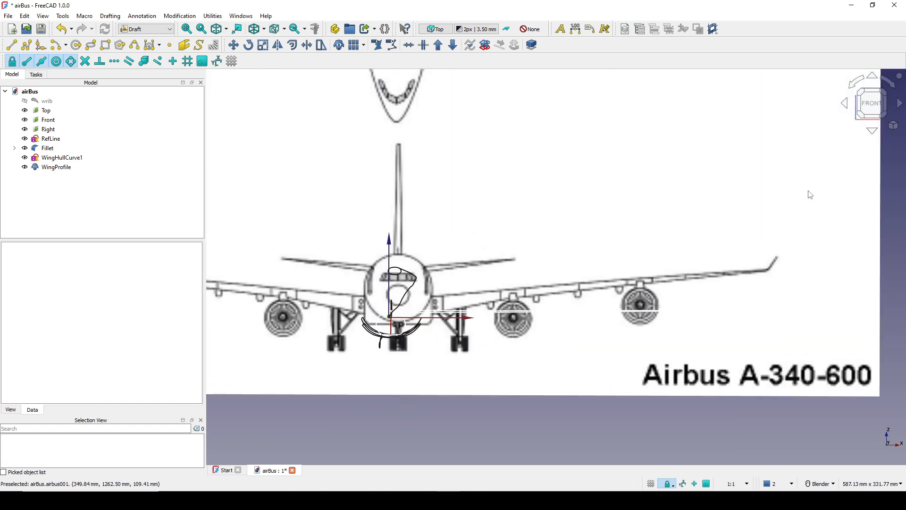
{"action": "scroll", "coordinate": [443, 227], "scroll_direction": "up", "scroll_amount": 2}
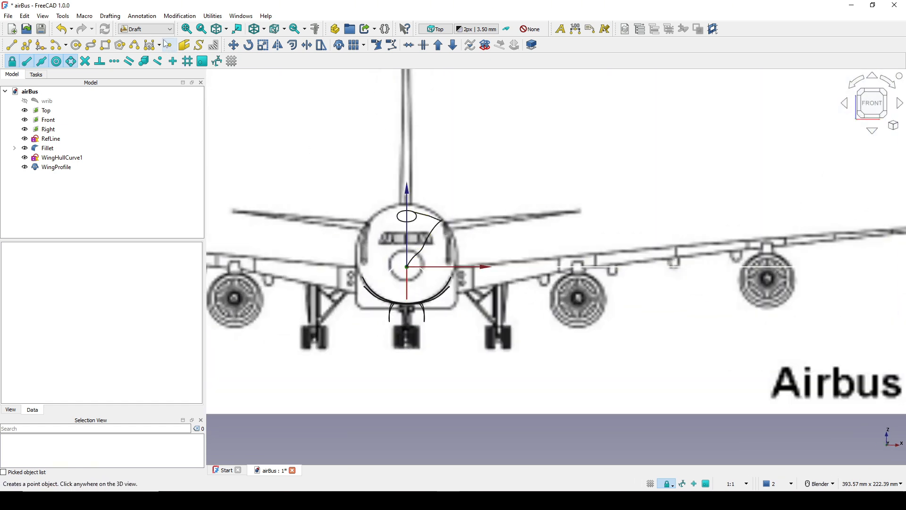
{"action": "left_click", "coordinate": [146, 29]}
{"action": "left_click", "coordinate": [137, 53]}
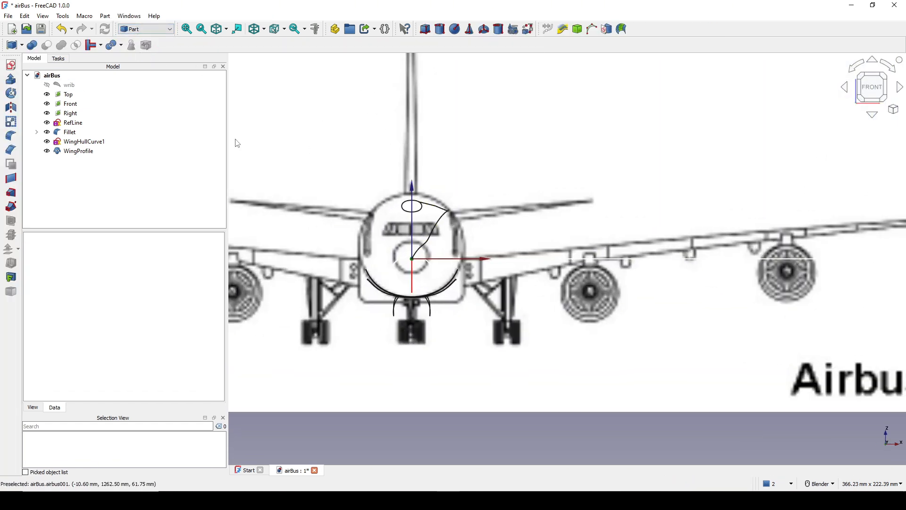
{"action": "left_click", "coordinate": [11, 65]}
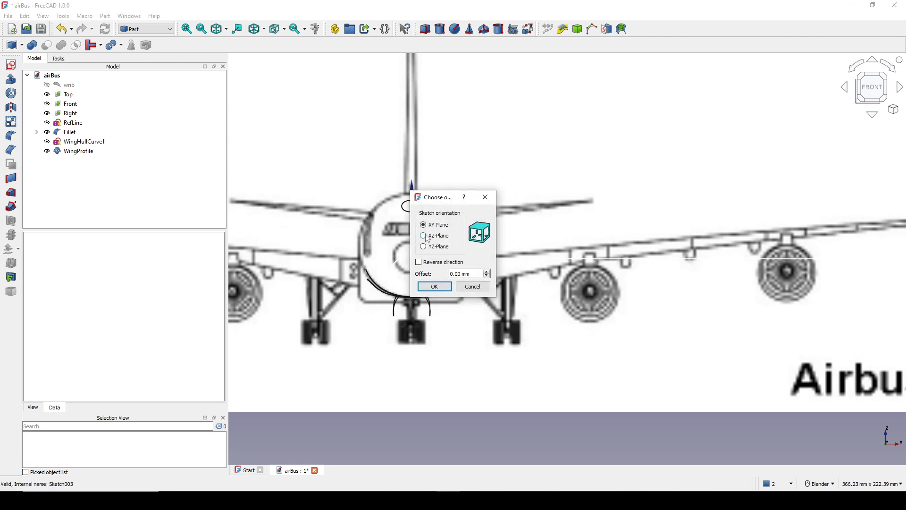
{"action": "left_click", "coordinate": [435, 287]}
Sketch a line from the vertical axis just below the origin along the wing to the winglet base, about 309 mm out and 25 mm up.
{"action": "scroll", "coordinate": [434, 267], "scroll_direction": "up", "scroll_amount": 3}
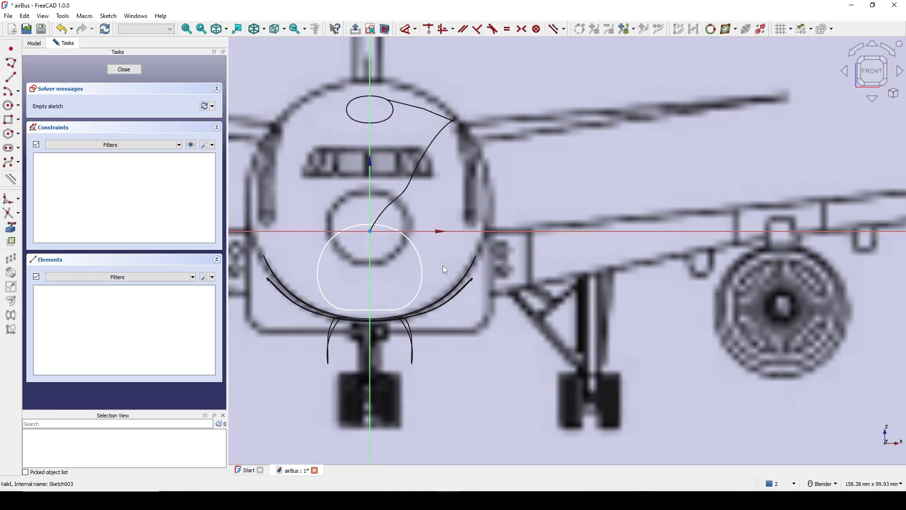
{"action": "scroll", "coordinate": [479, 262], "scroll_direction": "down", "scroll_amount": 5}
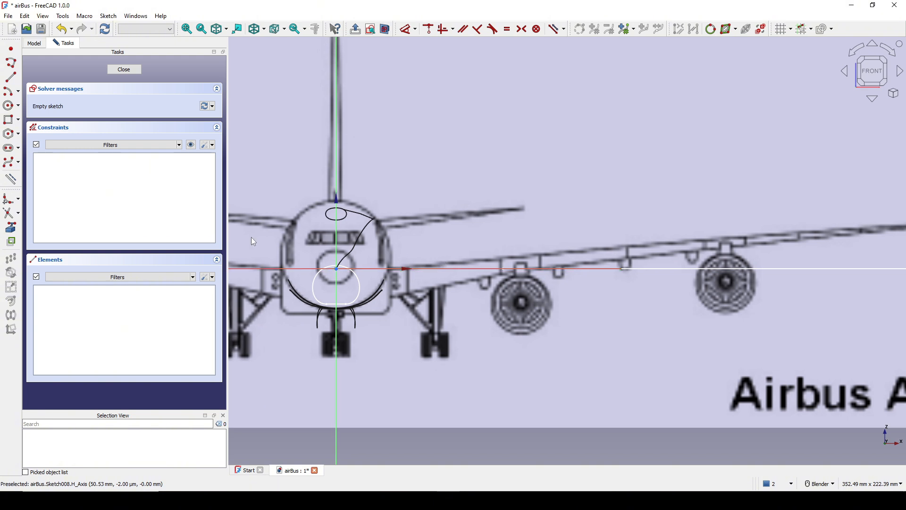
{"action": "left_click", "coordinate": [11, 76]}
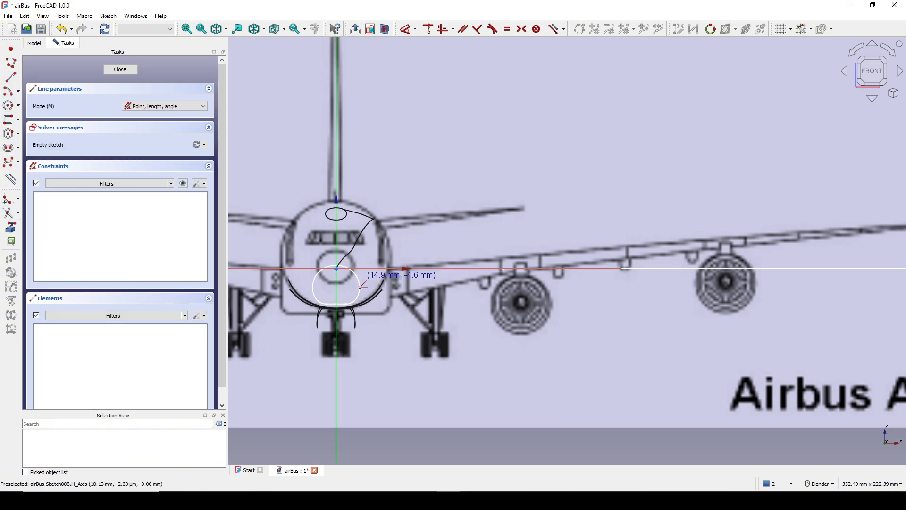
{"action": "left_click", "coordinate": [336, 282]}
{"action": "scroll", "coordinate": [681, 221], "scroll_direction": "down", "scroll_amount": 2}
{"action": "middle_click_drag", "start_coordinate": [682, 220], "coordinate": [482, 265], "text": "shift"}
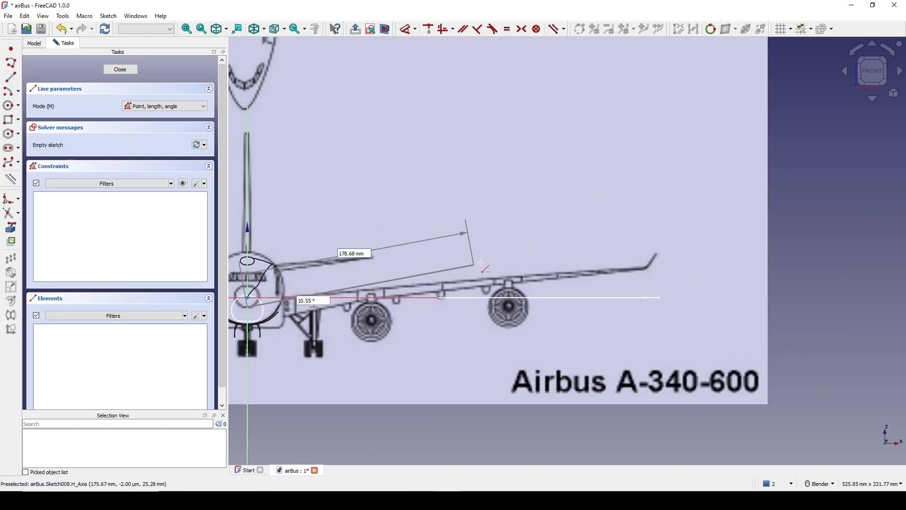
{"action": "left_click", "coordinate": [646, 265]}
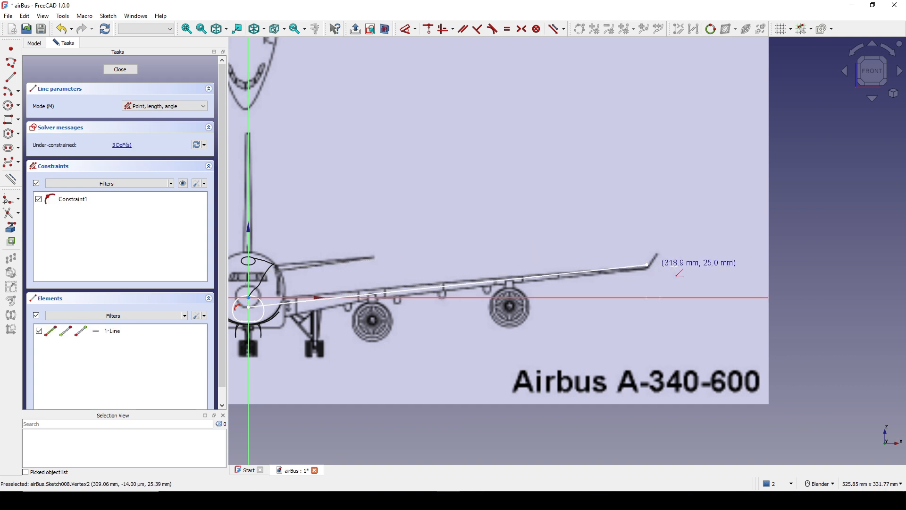
{"action": "middle_click_drag", "start_coordinate": [414, 298], "coordinate": [563, 287], "text": "shift"}
{"action": "scroll", "coordinate": [397, 298], "scroll_direction": "up", "scroll_amount": 3}
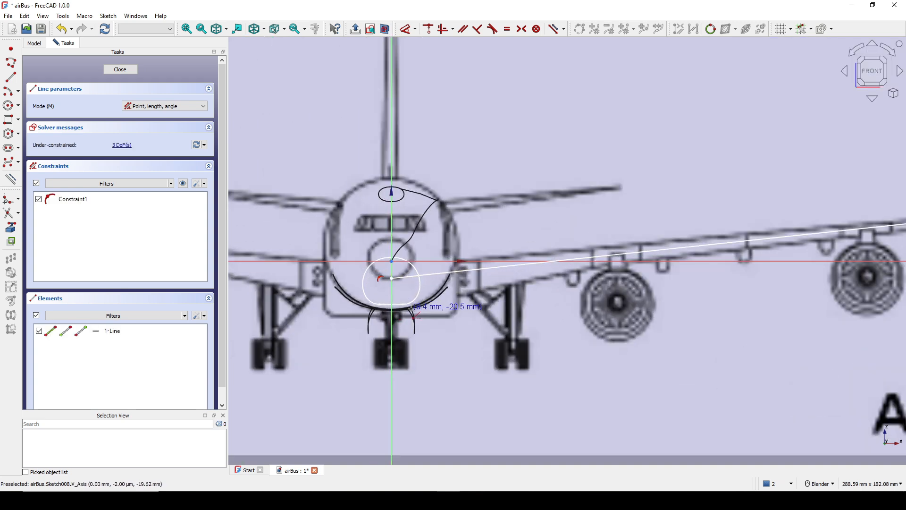
{"action": "key", "text": "Escape"}
Begin a degree-3 control-point B-spline on the vertical axis just below the fuselage belly.
{"action": "left_click", "coordinate": [13, 164]}
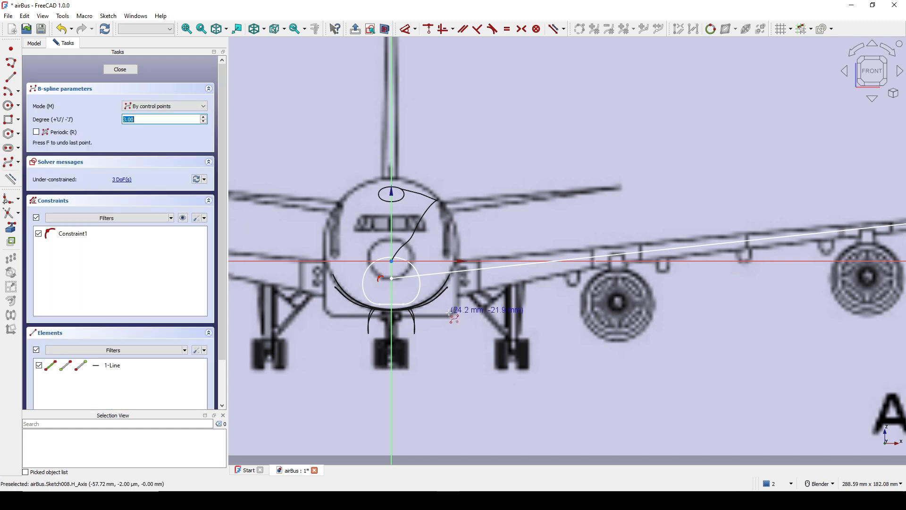
{"action": "scroll", "coordinate": [443, 312], "scroll_direction": "up", "scroll_amount": 2}
{"action": "left_click", "coordinate": [366, 321]}
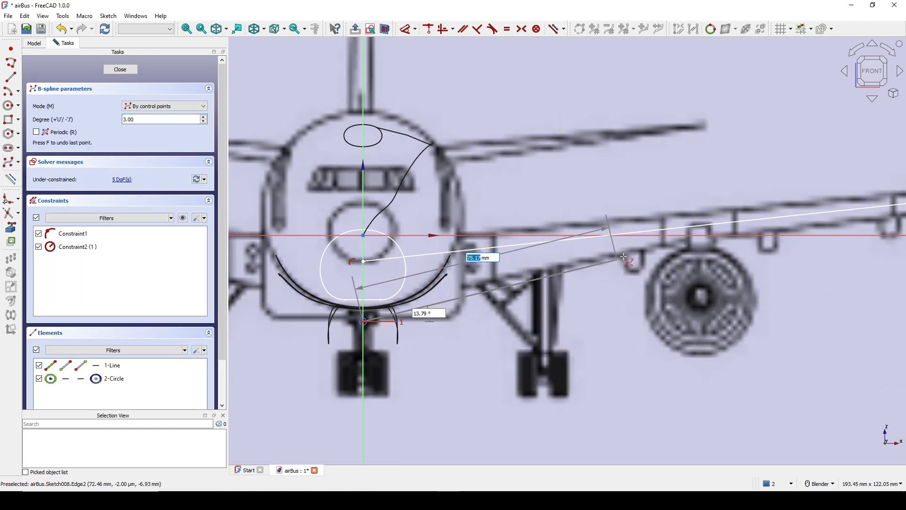
Finish the B-spline along the wing's underside with a control point at mid-wing and its end below the upper line's outer end.
{"action": "left_click", "coordinate": [791, 230]}
{"action": "middle_click_drag", "start_coordinate": [719, 233], "coordinate": [264, 264], "text": "shift"}
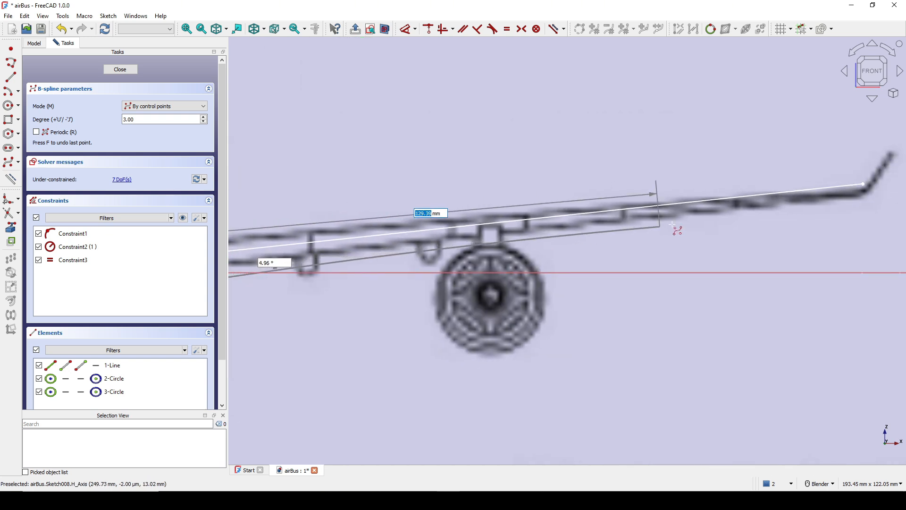
{"action": "left_click", "coordinate": [863, 196]}
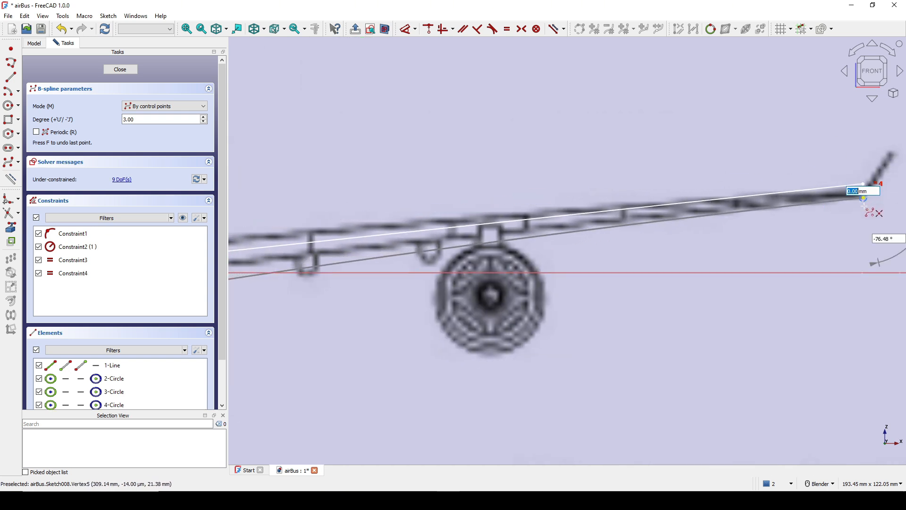
{"action": "right_click", "coordinate": [590, 270]}
Raise the lower spline's middle control point and inner end, and the upper line's inner end, to fit the wing outline in the blueprint.
{"action": "scroll", "coordinate": [587, 266], "scroll_direction": "down", "scroll_amount": 3}
{"action": "scroll", "coordinate": [576, 276], "scroll_direction": "up", "scroll_amount": 3}
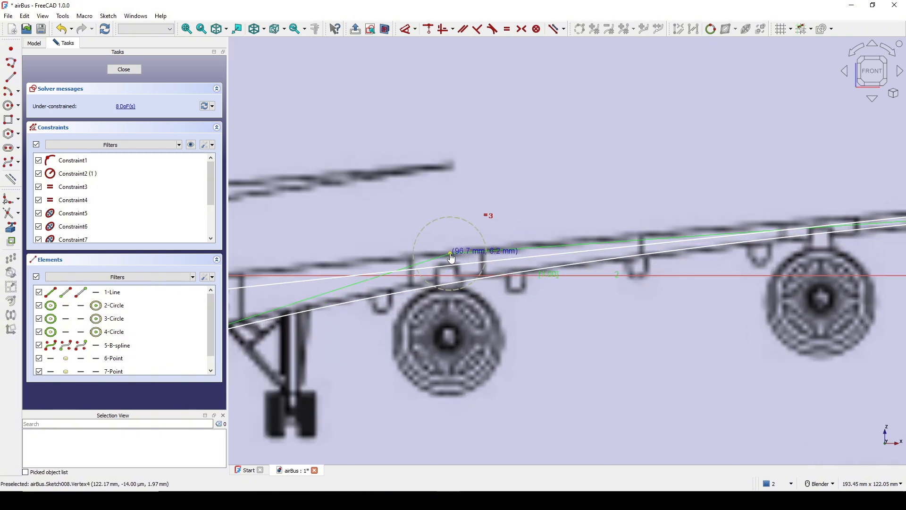
{"action": "scroll", "coordinate": [468, 285], "scroll_direction": "down", "scroll_amount": 3}
{"action": "scroll", "coordinate": [555, 300], "scroll_direction": "up", "scroll_amount": 2}
{"action": "scroll", "coordinate": [413, 288], "scroll_direction": "up", "scroll_amount": 3}
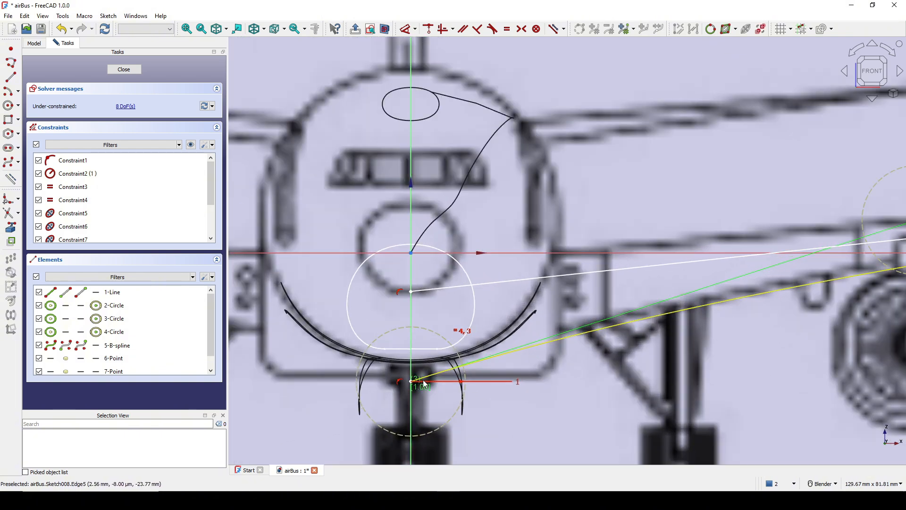
{"action": "left_click_drag", "start_coordinate": [411, 386], "coordinate": [412, 365]}
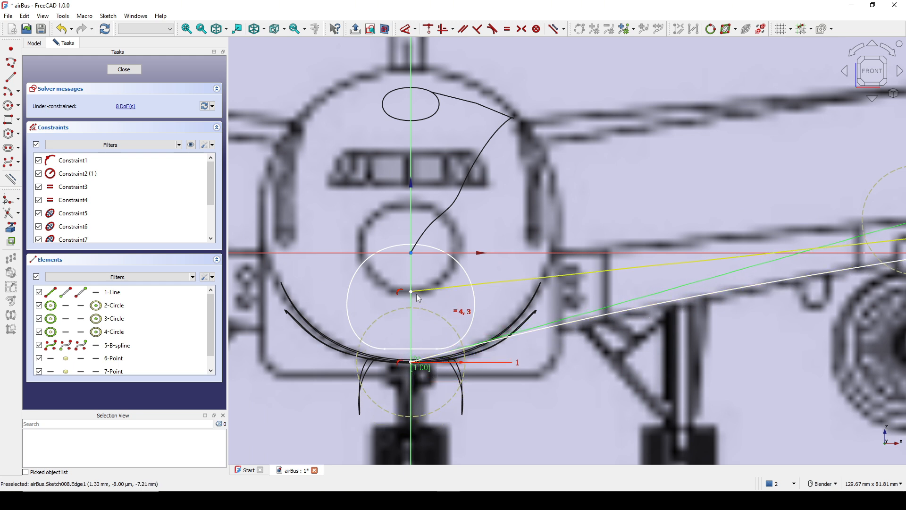
{"action": "left_click_drag", "start_coordinate": [415, 293], "coordinate": [413, 279]}
Reference WingHullCurve1's tip edge as external geometry and vertically align the outer ends of the upper line and lower spline with its inner point.
{"action": "scroll", "coordinate": [545, 306], "scroll_direction": "down", "scroll_amount": 6}
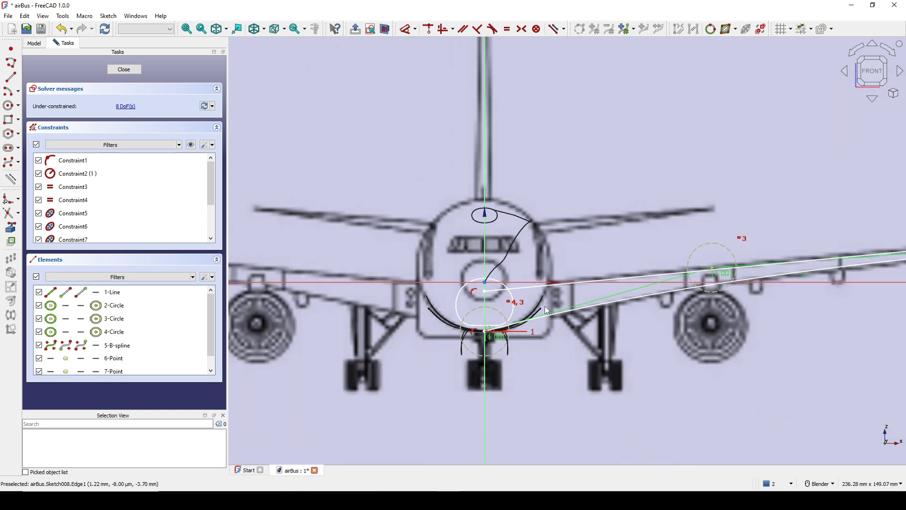
{"action": "middle_click_drag", "start_coordinate": [544, 306], "coordinate": [310, 291], "text": "shift"}
{"action": "middle_click_drag", "start_coordinate": [681, 290], "coordinate": [555, 289], "text": "shift"}
{"action": "scroll", "coordinate": [698, 195], "scroll_direction": "up", "scroll_amount": 5}
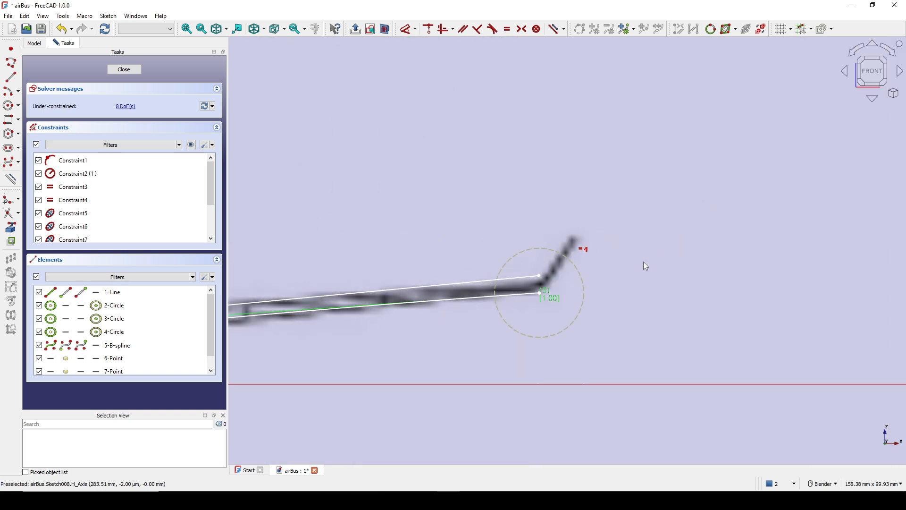
{"action": "left_click", "coordinate": [10, 230]}
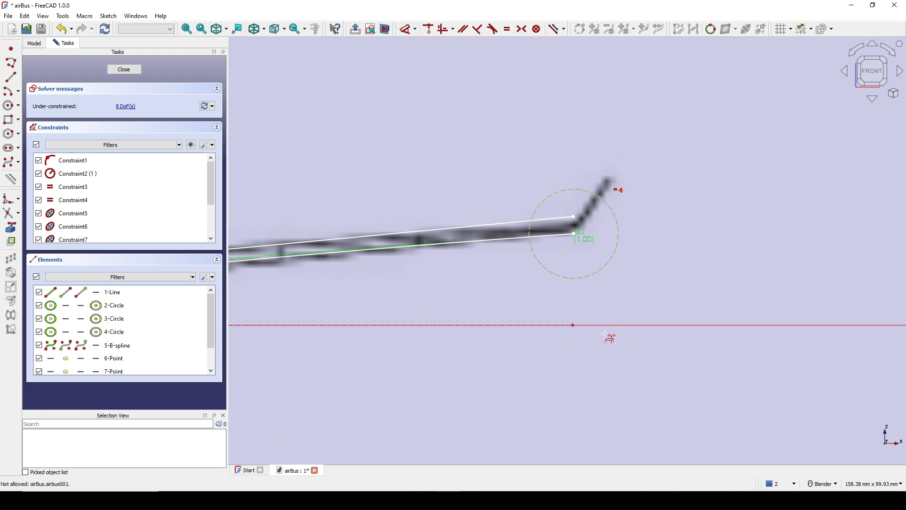
{"action": "middle_click_drag", "start_coordinate": [635, 319], "coordinate": [604, 321], "text": "shift"}
{"action": "left_click", "coordinate": [544, 236]}
{"action": "left_click", "coordinate": [543, 219]}
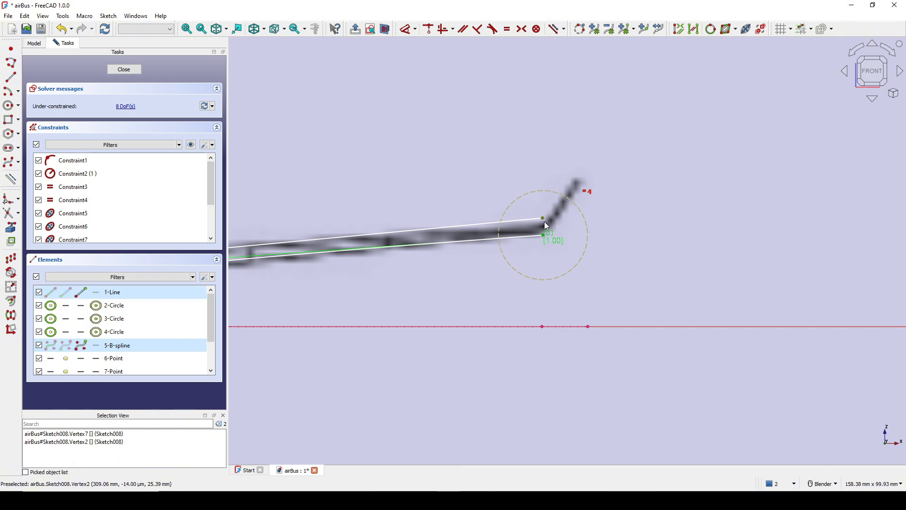
{"action": "key", "text": "v"}
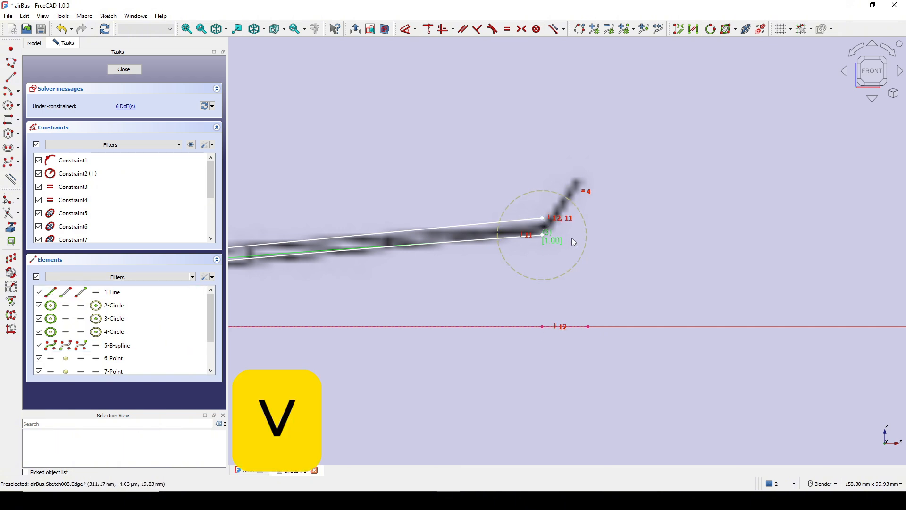
{"action": "scroll", "coordinate": [562, 265], "scroll_direction": "up", "scroll_amount": 3}
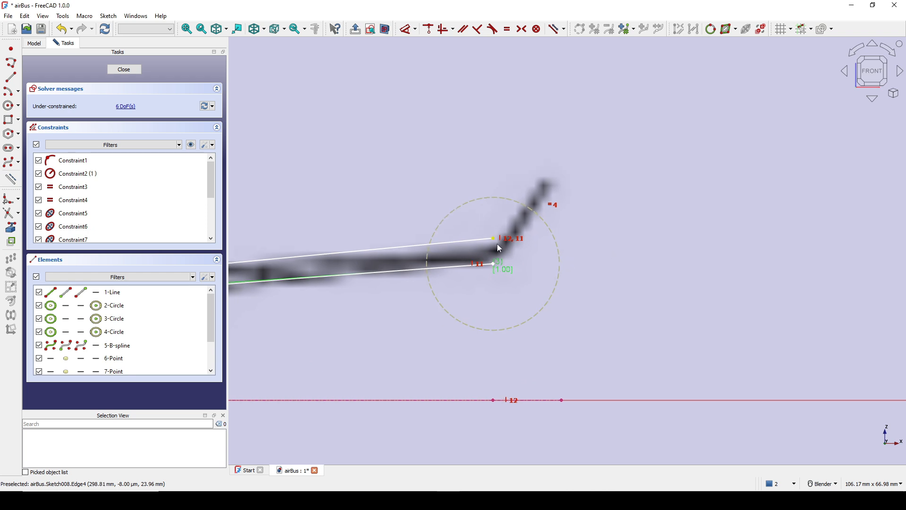
{"action": "left_click", "coordinate": [11, 80]}
{"action": "scroll", "coordinate": [545, 185], "scroll_direction": "up", "scroll_amount": 1}
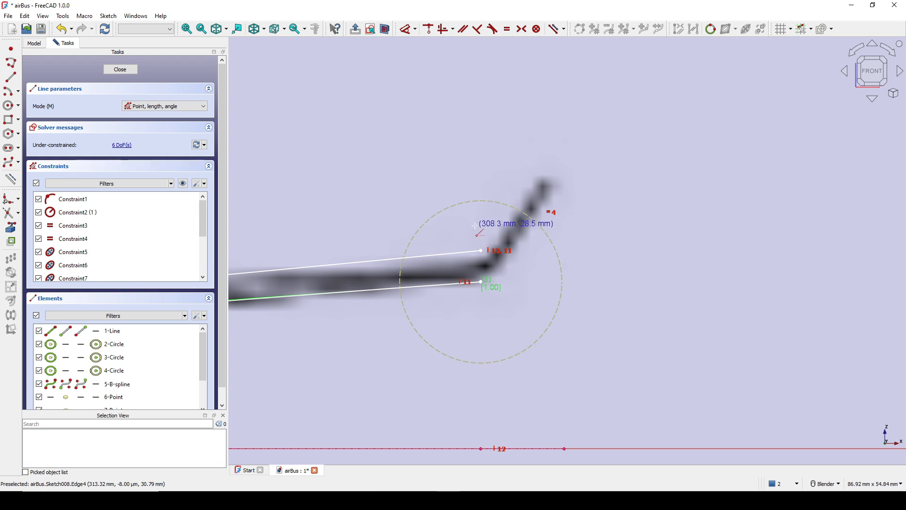
{"action": "key", "text": "Escape"}
Draw a three-point B-spline from the upper line's outer end, along the winglet's inner side, to the winglet tip.
{"action": "left_click", "coordinate": [11, 161]}
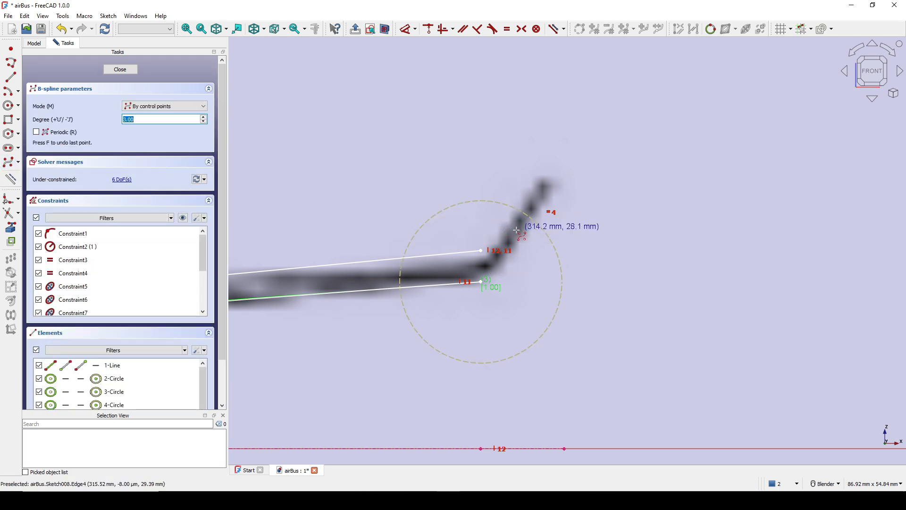
{"action": "left_click", "coordinate": [481, 251]}
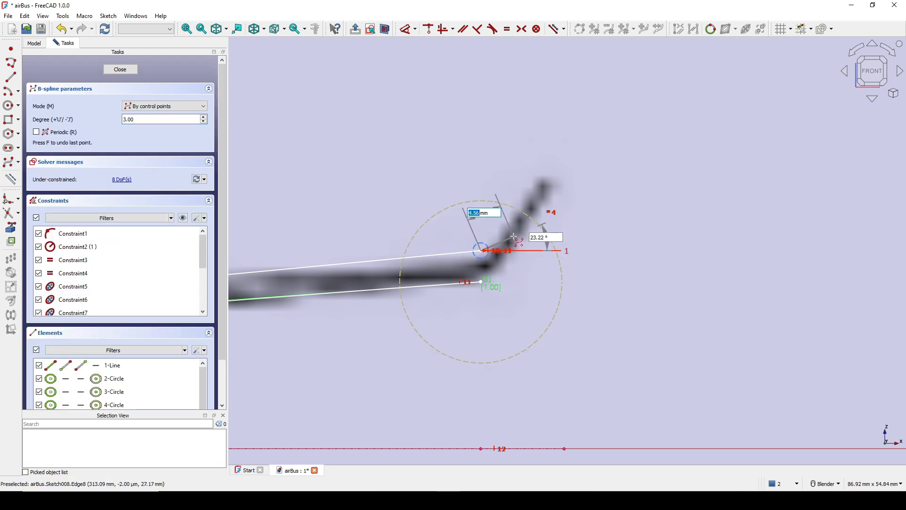
{"action": "left_click", "coordinate": [513, 236]}
{"action": "left_click", "coordinate": [542, 168]}
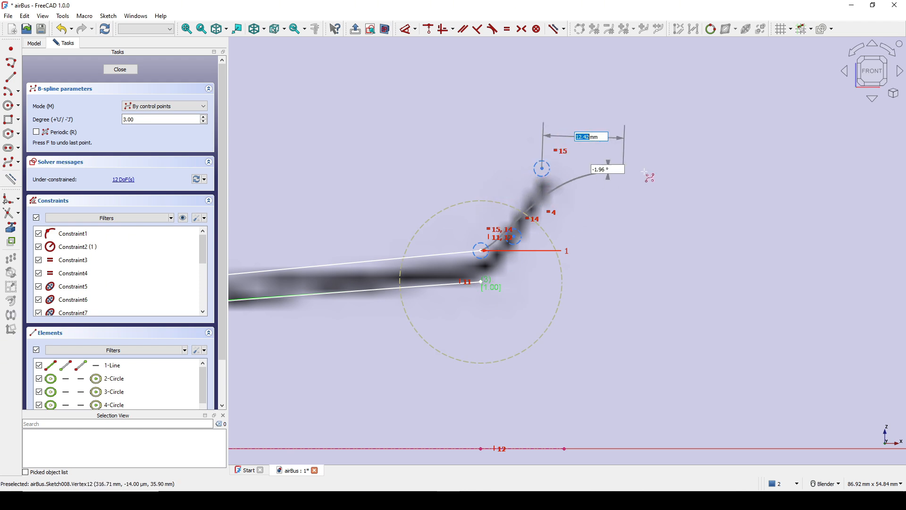
{"action": "right_click", "coordinate": [649, 177]}
Draw a second three-point B-spline from the lower wing spline's outer end to the tip of the upper winglet curve.
{"action": "scroll", "coordinate": [471, 246], "scroll_direction": "up", "scroll_amount": 2}
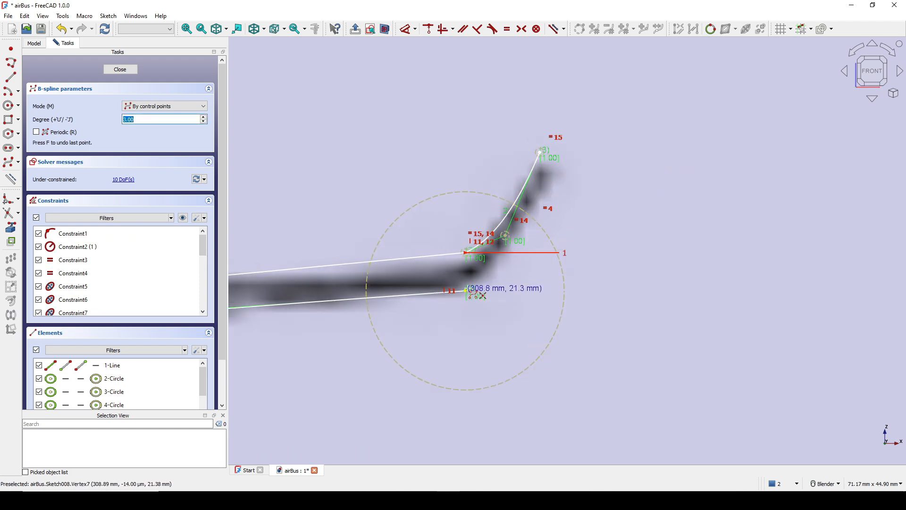
{"action": "left_click", "coordinate": [466, 291]}
{"action": "left_click", "coordinate": [525, 265]}
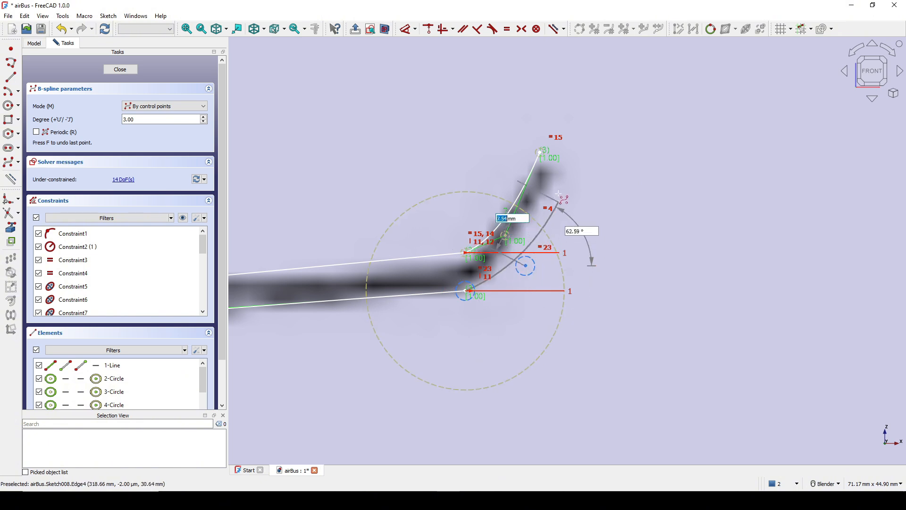
{"action": "left_click", "coordinate": [540, 152]}
{"action": "right_click", "coordinate": [645, 174]}
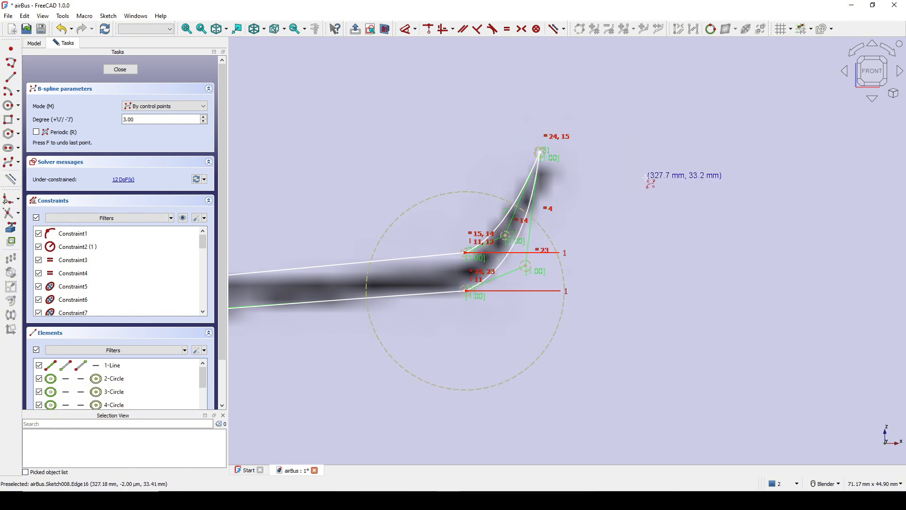
{"action": "right_click", "coordinate": [646, 175]}
Constrain the shared winglet tip vertically to the outer point of the external tip edge.
{"action": "middle_click_drag", "start_coordinate": [561, 262], "coordinate": [574, 231], "text": "shift"}
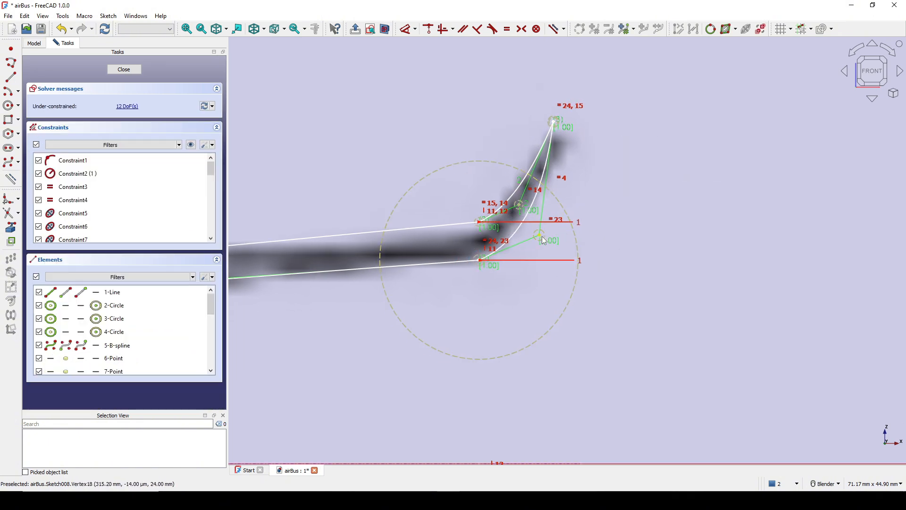
{"action": "left_click", "coordinate": [555, 120]}
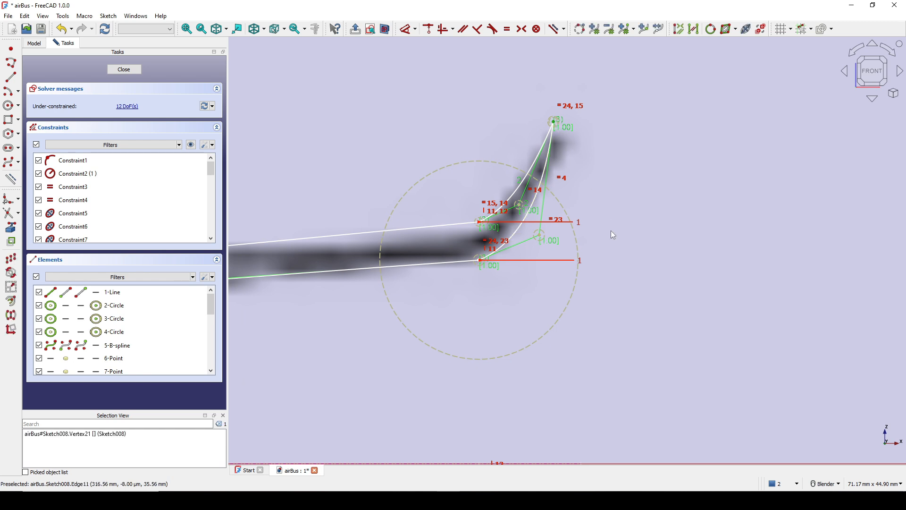
{"action": "scroll", "coordinate": [611, 231], "scroll_direction": "down", "scroll_amount": 3}
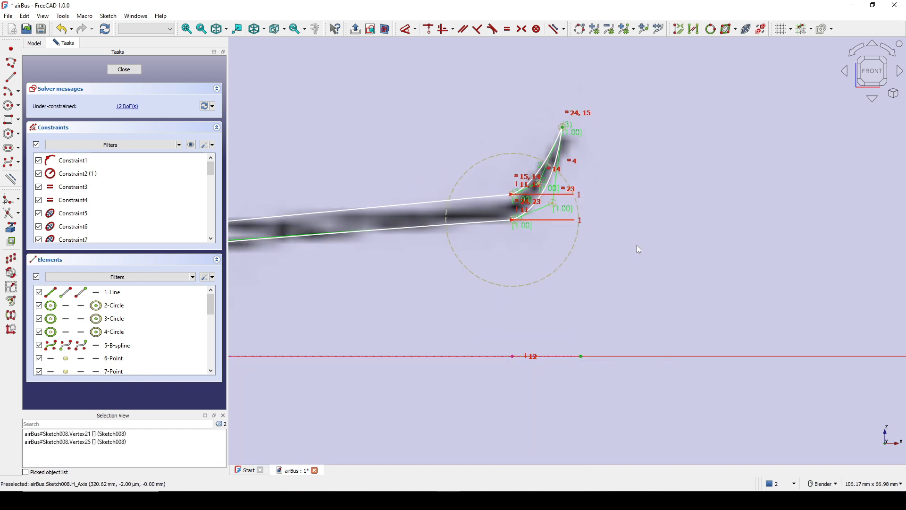
{"action": "key", "text": "v"}
{"action": "scroll", "coordinate": [613, 248], "scroll_direction": "up", "scroll_amount": 2}
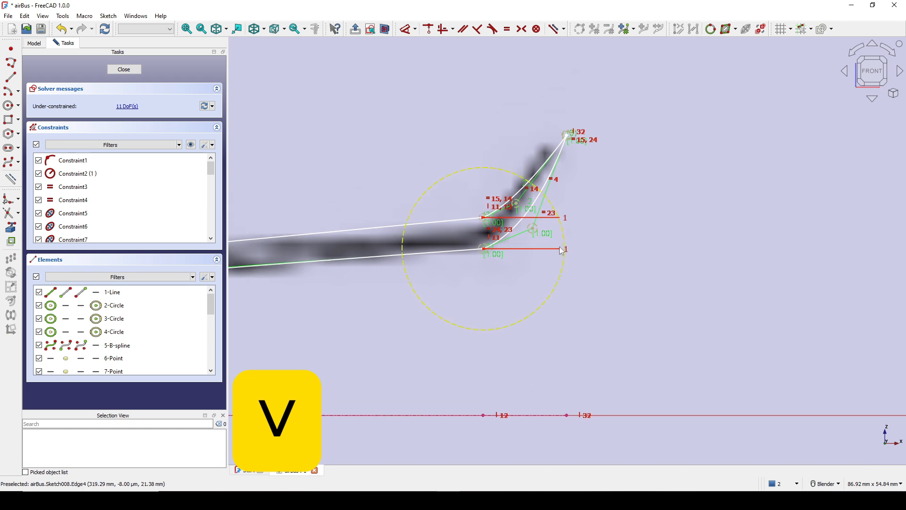
Constrain the upper winglet curve's middle control point onto the upper wing line and move it inward near the kink.
{"action": "scroll", "coordinate": [529, 186], "scroll_direction": "up", "scroll_amount": 2}
{"action": "left_click", "coordinate": [507, 220]}
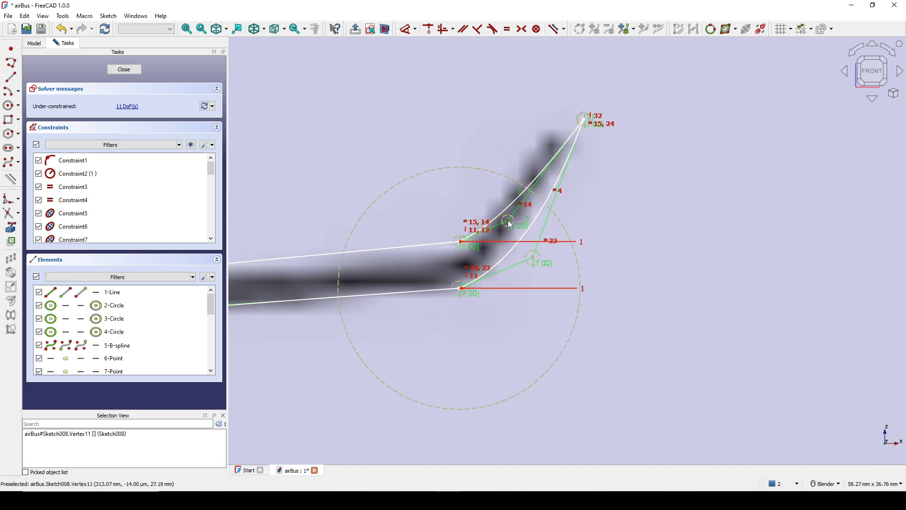
{"action": "left_click", "coordinate": [429, 244]}
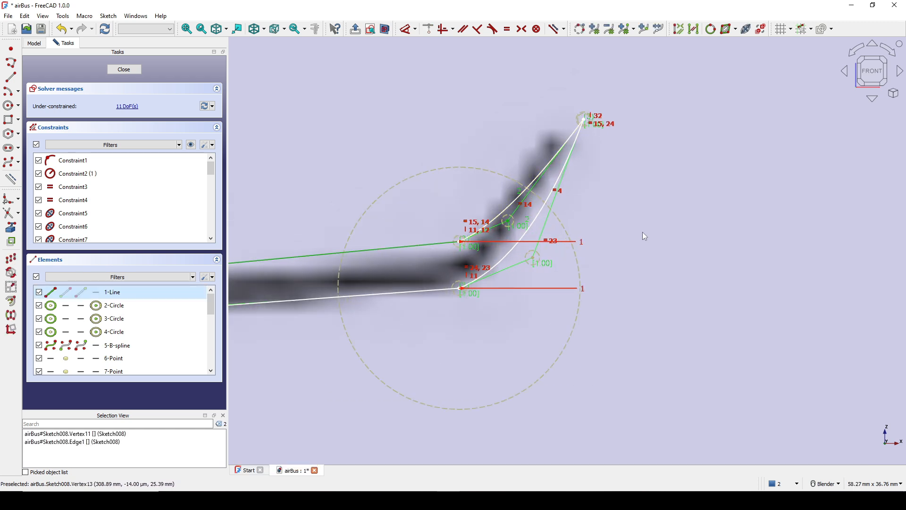
{"action": "key", "text": "c"}
{"action": "mouse_move", "coordinate": [463, 235]}
{"action": "left_mouse_down"}
{"action": "mouse_move", "coordinate": [464, 253]}
{"action": "mouse_move", "coordinate": [511, 247]}
{"action": "mouse_move", "coordinate": [487, 250]}
{"action": "left_mouse_up"}
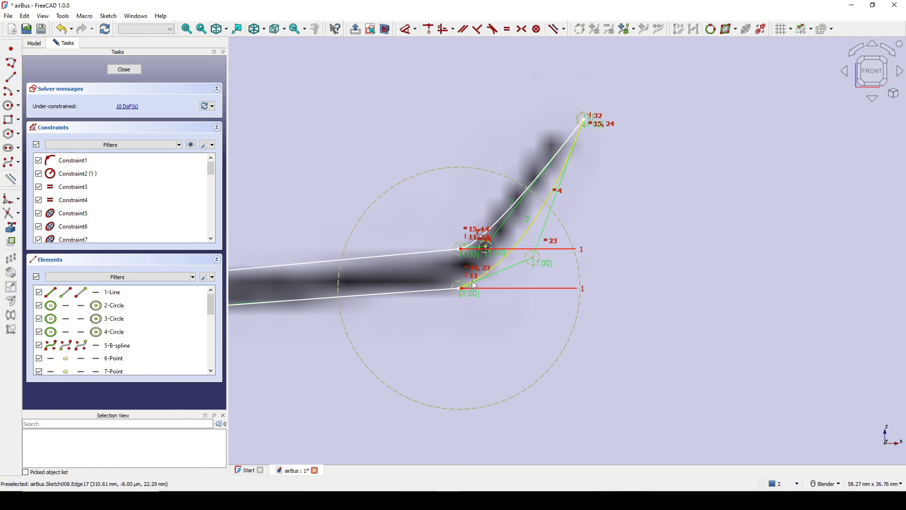
Constrain the lower winglet curve's middle control point onto the lower wing spline and lower their shared end to the wing's underside.
{"action": "scroll", "coordinate": [471, 283], "scroll_direction": "up", "scroll_amount": 3}
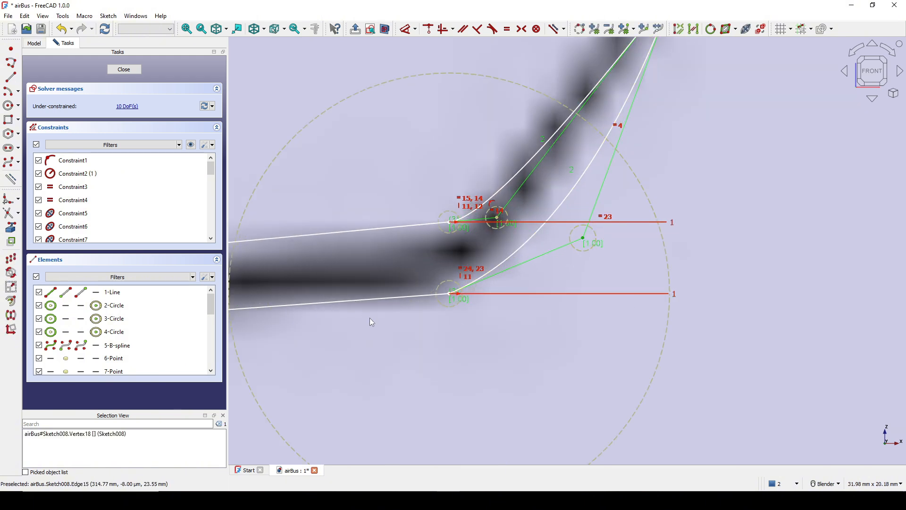
{"action": "left_click", "coordinate": [378, 303]}
{"action": "key", "text": "c"}
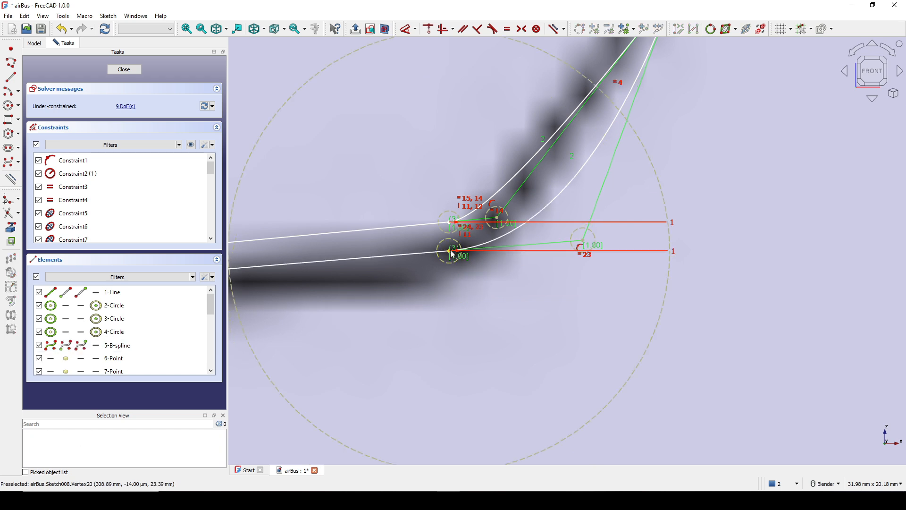
{"action": "left_click_drag", "start_coordinate": [451, 254], "coordinate": [454, 301]}
Fine-tune the position of the winglet tip shared by both curves against the blueprint.
{"action": "scroll", "coordinate": [562, 275], "scroll_direction": "down", "scroll_amount": 5}
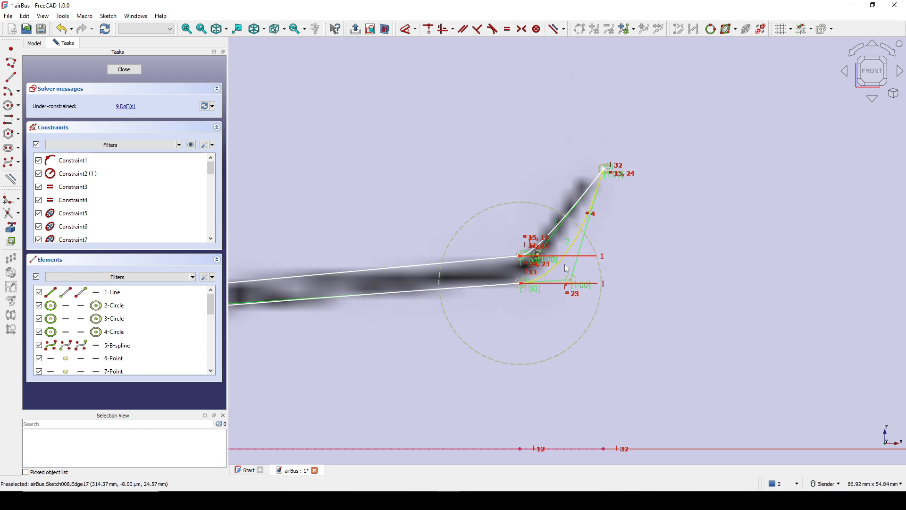
{"action": "middle_click_drag", "start_coordinate": [581, 224], "coordinate": [543, 231], "text": "shift"}
{"action": "scroll", "coordinate": [544, 226], "scroll_direction": "up", "scroll_amount": 1}
{"action": "left_click_drag", "start_coordinate": [574, 164], "coordinate": [573, 165]}
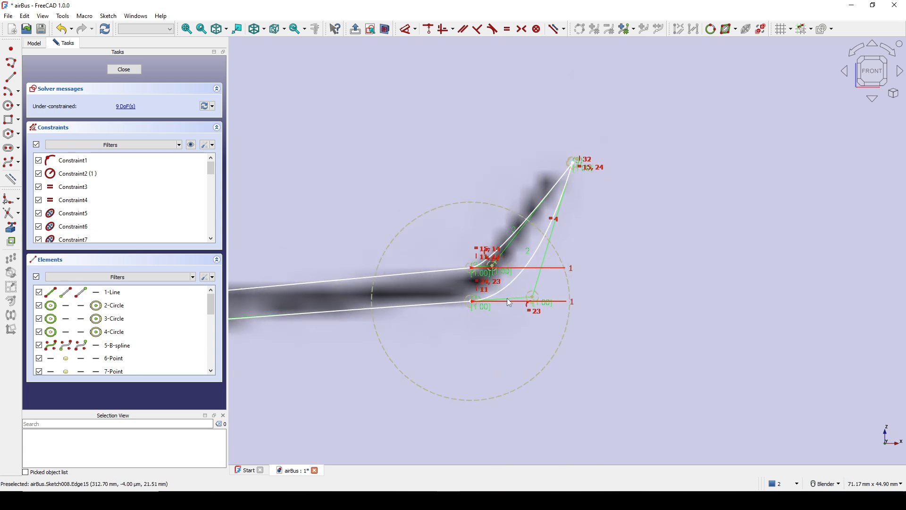
{"action": "scroll", "coordinate": [518, 299], "scroll_direction": "down", "scroll_amount": 7}
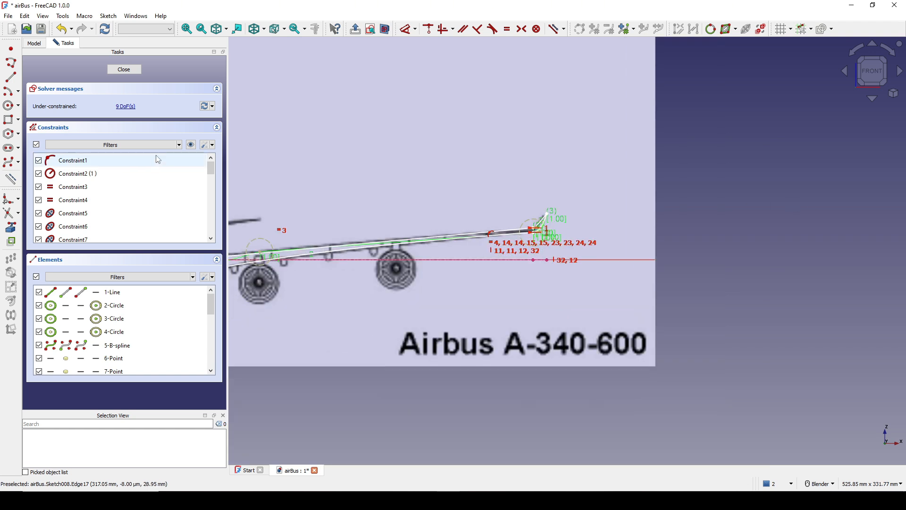
Close the finished front-view wing sketch and rename it as WingHullCurve2.
{"action": "left_click", "coordinate": [131, 70]}
{"action": "scroll", "coordinate": [551, 224], "scroll_direction": "down", "scroll_amount": 3}
{"action": "middle_click_drag", "start_coordinate": [548, 225], "coordinate": [490, 264]}
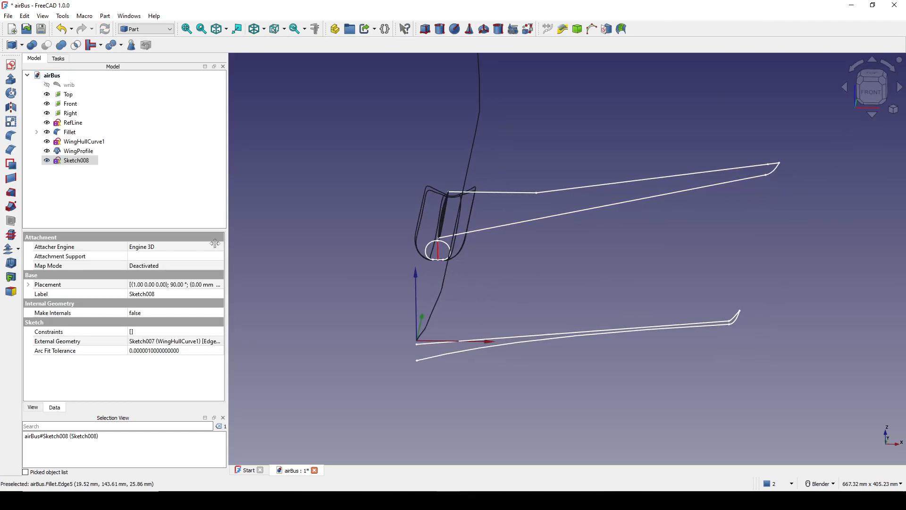
{"action": "right_click", "coordinate": [66, 161]}
{"action": "left_click", "coordinate": [126, 472]}
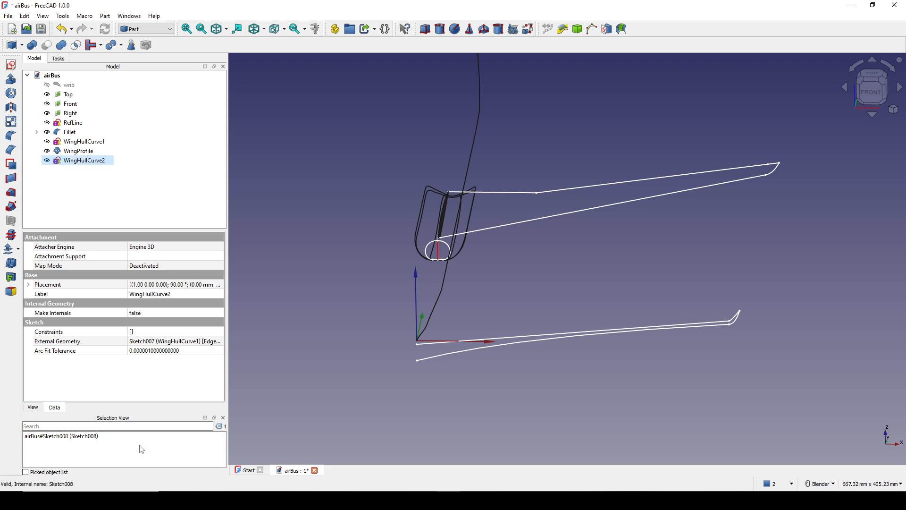
Clear the selection and switch to the Curved Shapes workbench.
{"action": "left_click", "coordinate": [605, 276]}
{"action": "middle_click_drag", "start_coordinate": [597, 272], "coordinate": [587, 271], "text": "shift"}
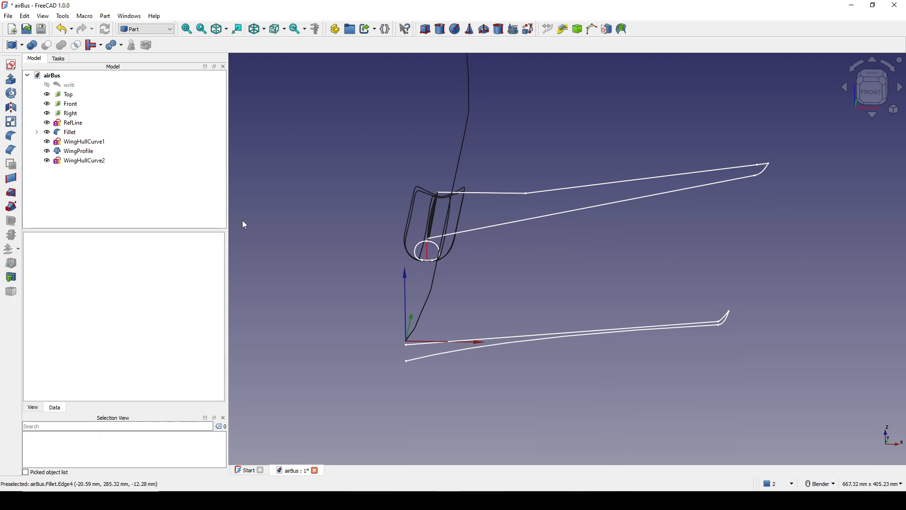
{"action": "left_click", "coordinate": [145, 29]}
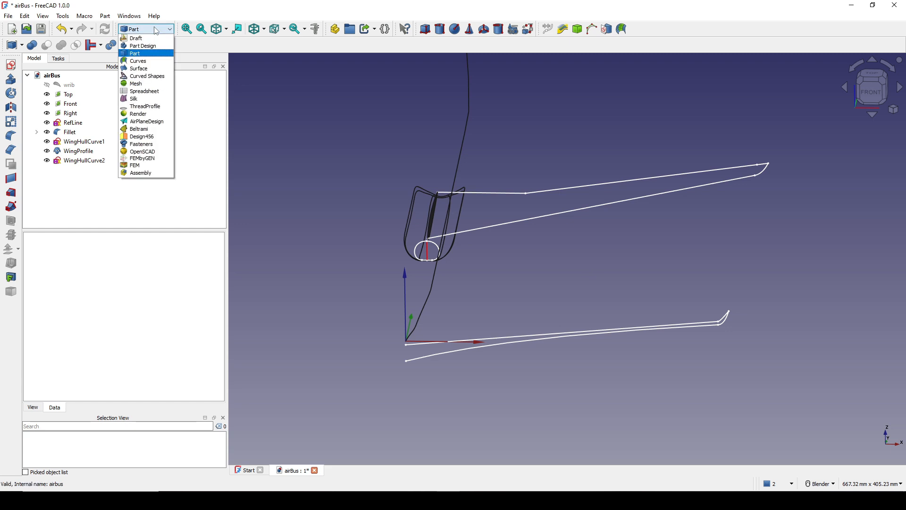
{"action": "left_click", "coordinate": [139, 77]}
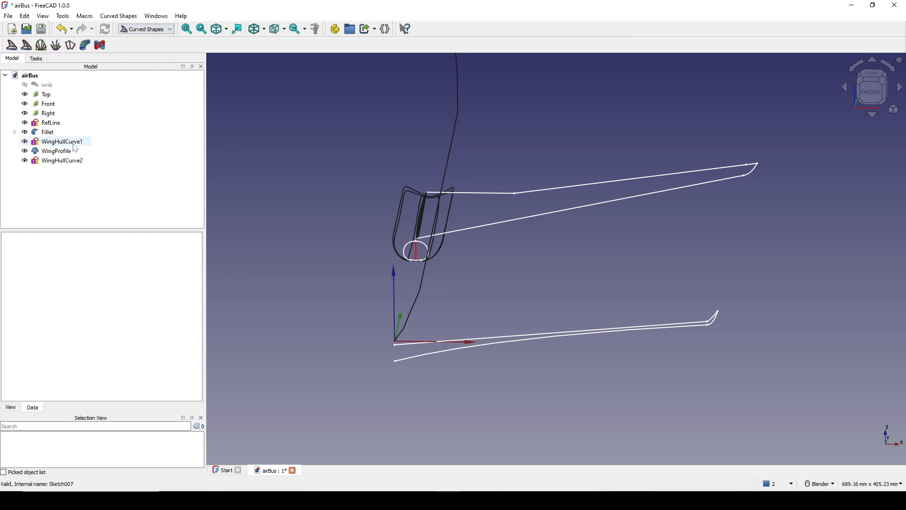
Create a Curved Array from WingProfile using WingHullCurve1 and WingHullCurve2 as its hull curves.
{"action": "left_click", "coordinate": [56, 149]}
{"action": "left_click", "coordinate": [57, 142], "text": "ctrl"}
{"action": "left_click", "coordinate": [58, 161], "text": "ctrl"}
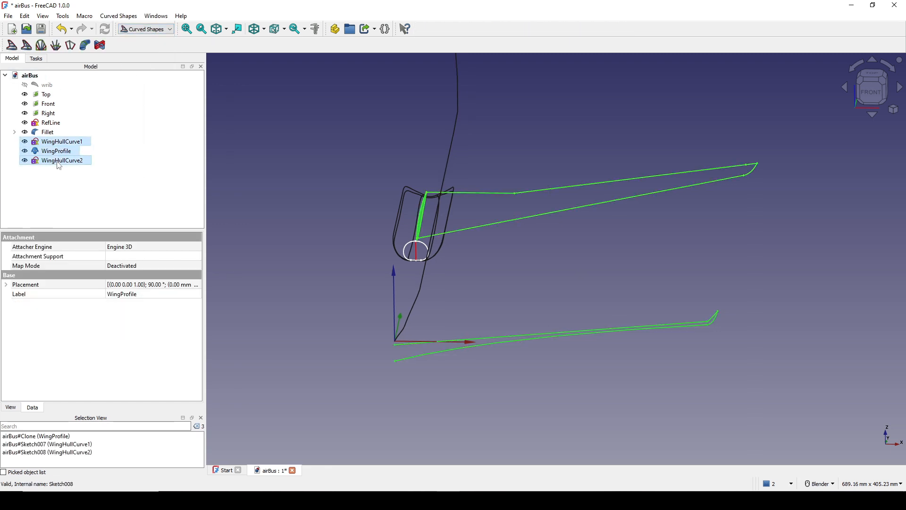
{"action": "left_click", "coordinate": [12, 46]}
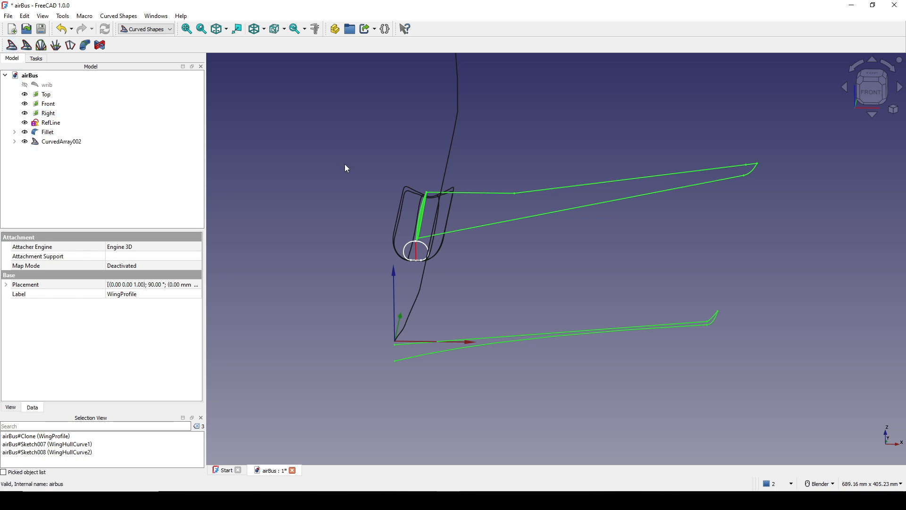
{"action": "middle_click_drag", "start_coordinate": [442, 218], "coordinate": [449, 180], "text": "shift"}
Set the new wing array's number of items to 20.
{"action": "left_click", "coordinate": [61, 142]}
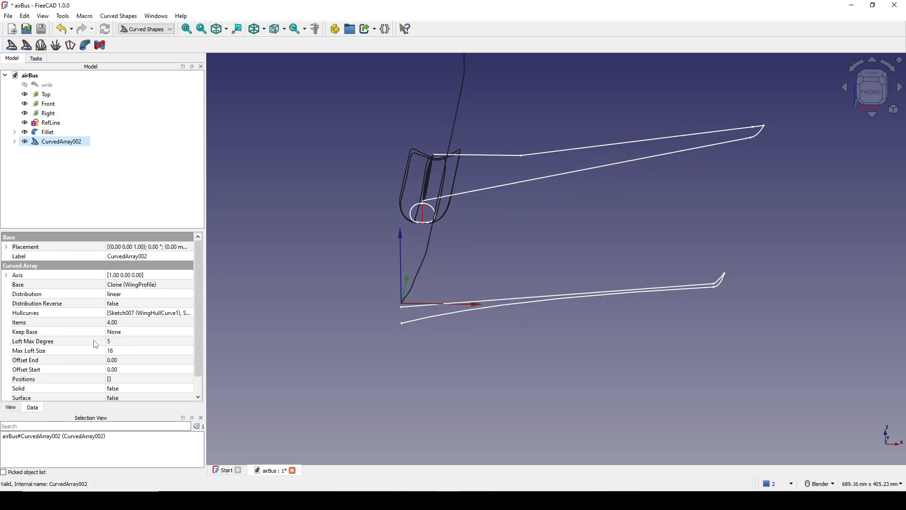
{"action": "left_click", "coordinate": [139, 324]}
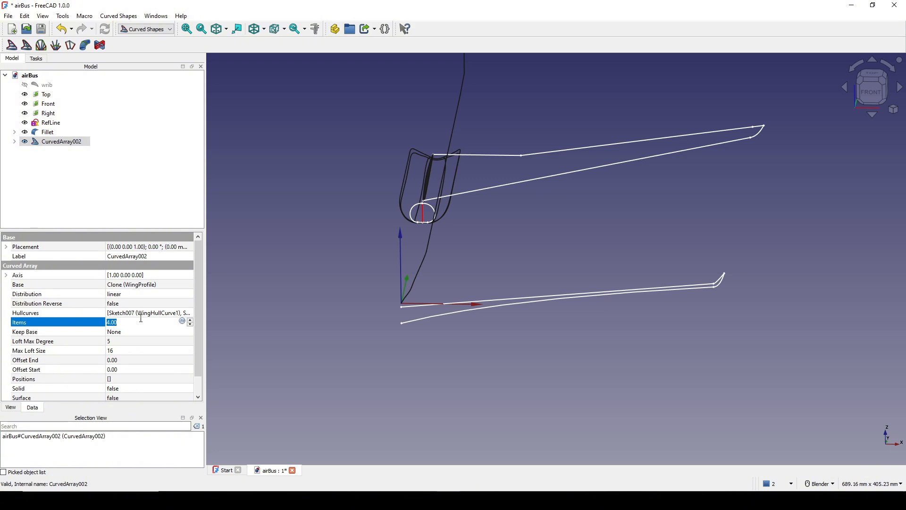
{"action": "type", "text": "20"}
{"action": "key", "text": "Return"}
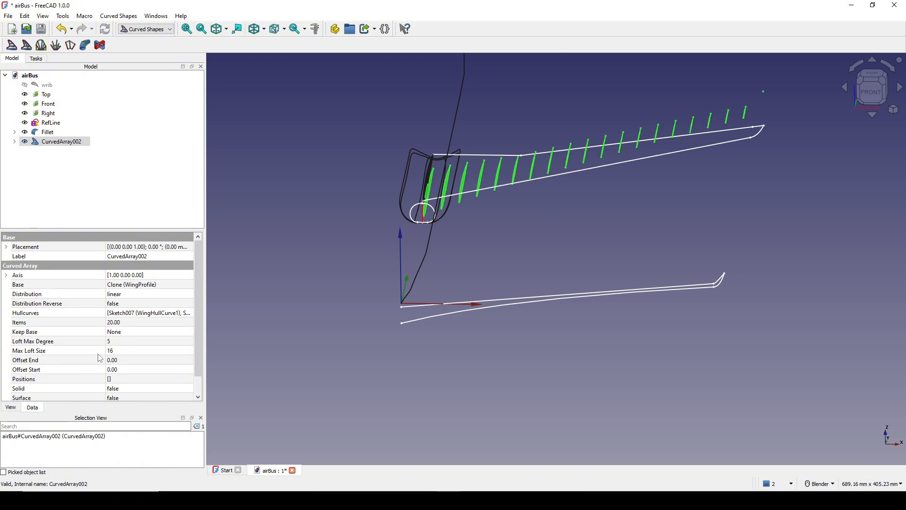
Turn the wing array into a solid by setting its Solid property to true.
{"action": "scroll", "coordinate": [89, 364], "scroll_direction": "down", "scroll_amount": 1}
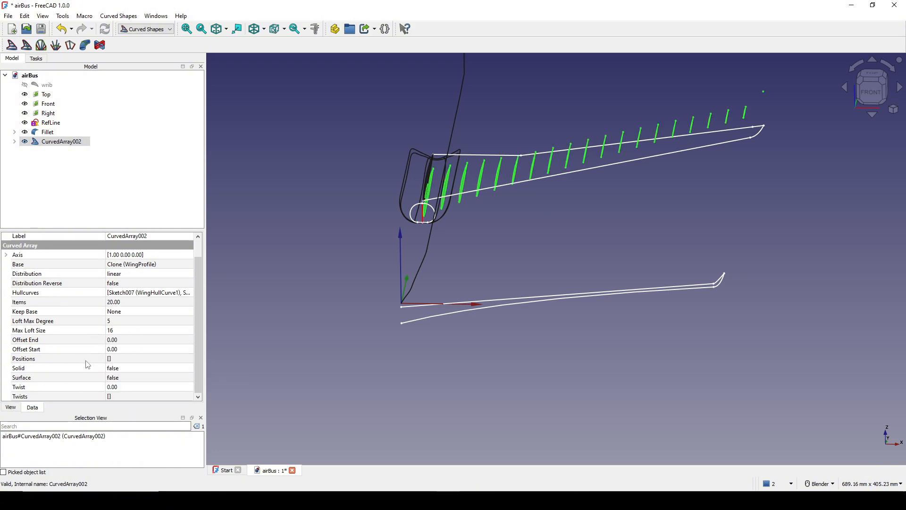
{"action": "left_click", "coordinate": [38, 371]}
{"action": "left_click", "coordinate": [131, 370]}
{"action": "left_click", "coordinate": [130, 370]}
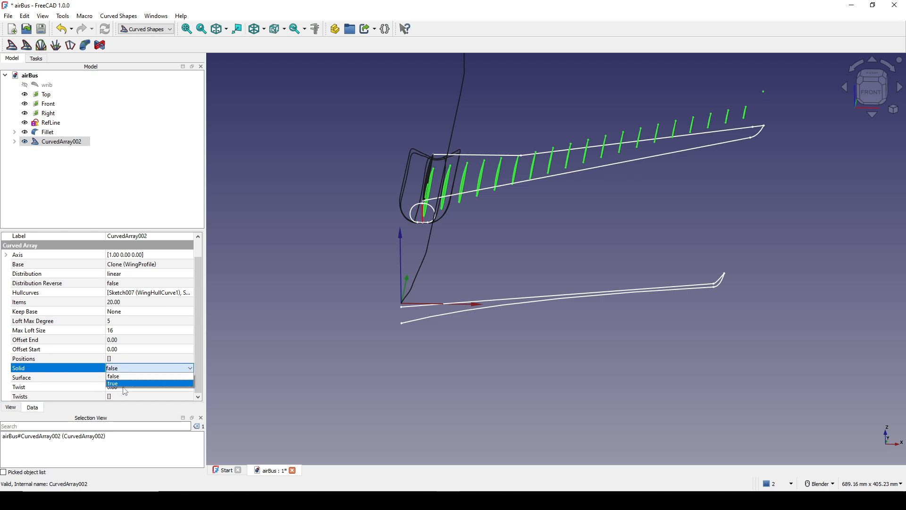
{"action": "left_click", "coordinate": [123, 386]}
{"action": "middle_click_drag", "start_coordinate": [572, 271], "coordinate": [600, 223]}
{"action": "scroll", "coordinate": [600, 224], "scroll_direction": "up", "scroll_amount": 5}
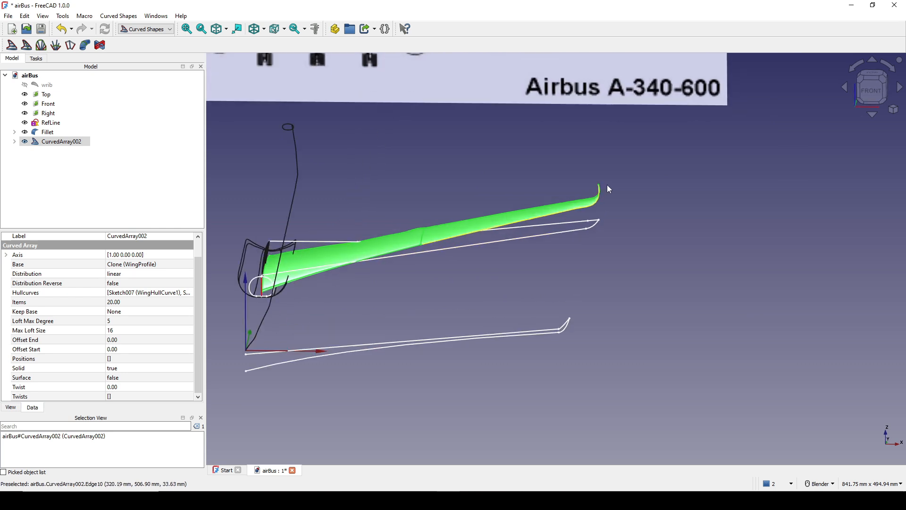
{"action": "middle_click_drag", "start_coordinate": [654, 233], "coordinate": [569, 240]}
{"action": "scroll", "coordinate": [570, 240], "scroll_direction": "down", "scroll_amount": 2}
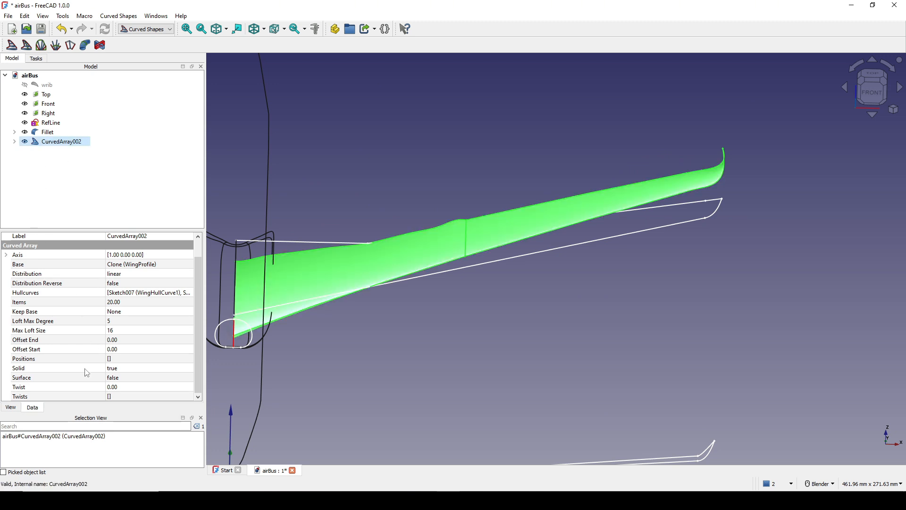
Lower the wing array's Loft Max Degree to 2 and check the winglet's shape.
{"action": "left_click", "coordinate": [77, 323]}
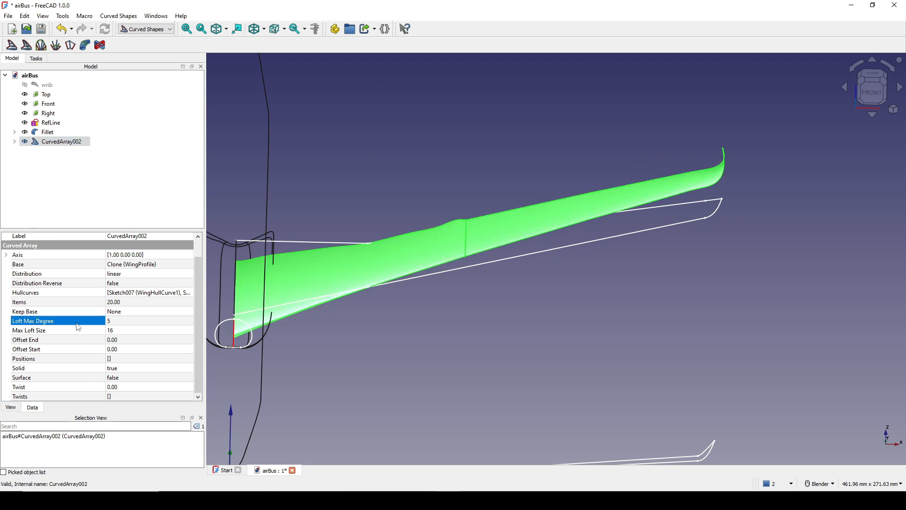
{"action": "left_click", "coordinate": [114, 321]}
{"action": "type", "text": "2"}
{"action": "key", "text": "Return"}
{"action": "scroll", "coordinate": [627, 231], "scroll_direction": "up", "scroll_amount": 1}
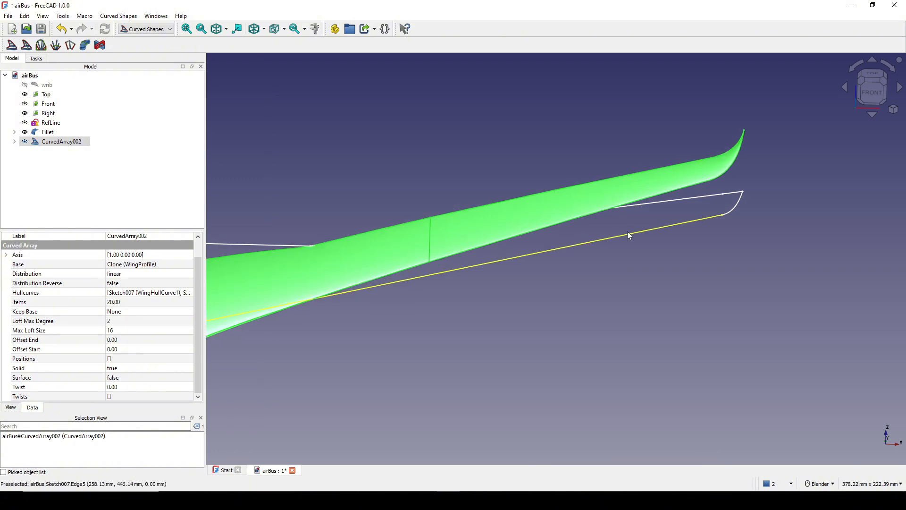
{"action": "middle_click_drag", "start_coordinate": [627, 231], "coordinate": [494, 276]}
{"action": "scroll", "coordinate": [561, 272], "scroll_direction": "down", "scroll_amount": 2}
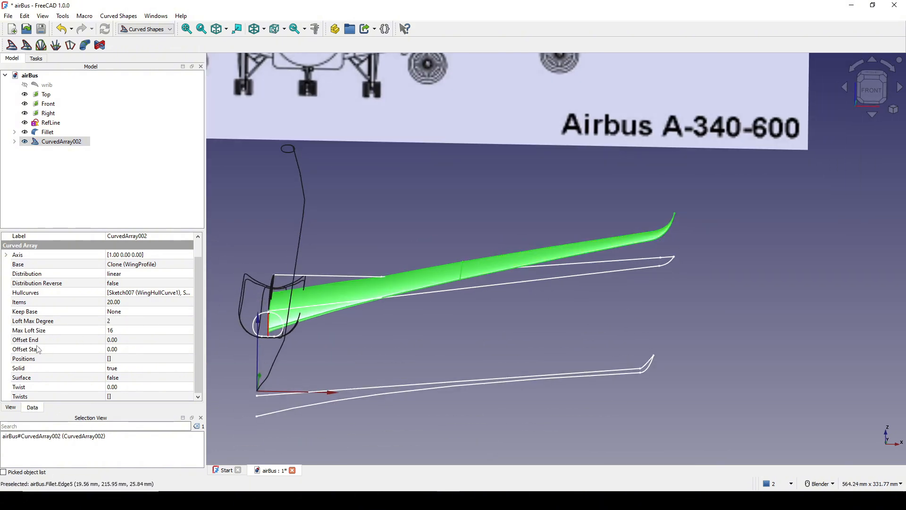
Set the wing array's Max Loft Size to 4 and check the lofted segments.
{"action": "left_click", "coordinate": [34, 331]}
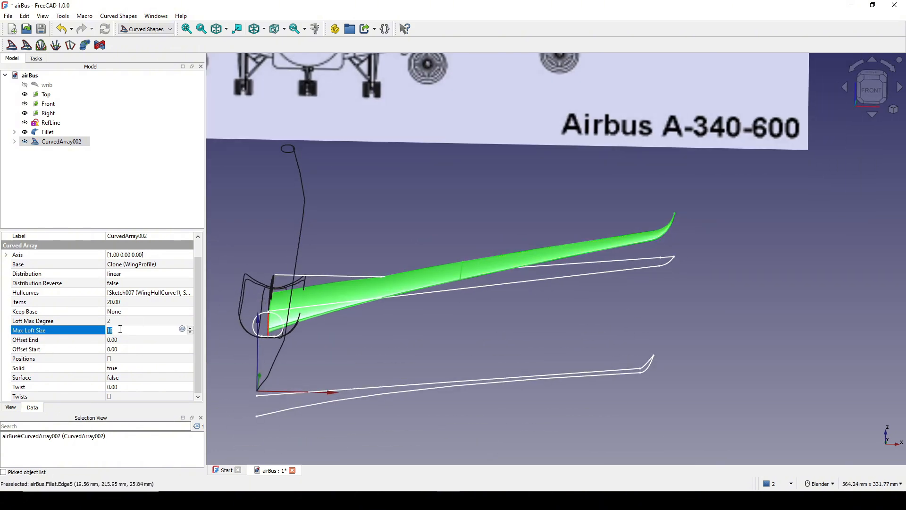
{"action": "type", "text": "4"}
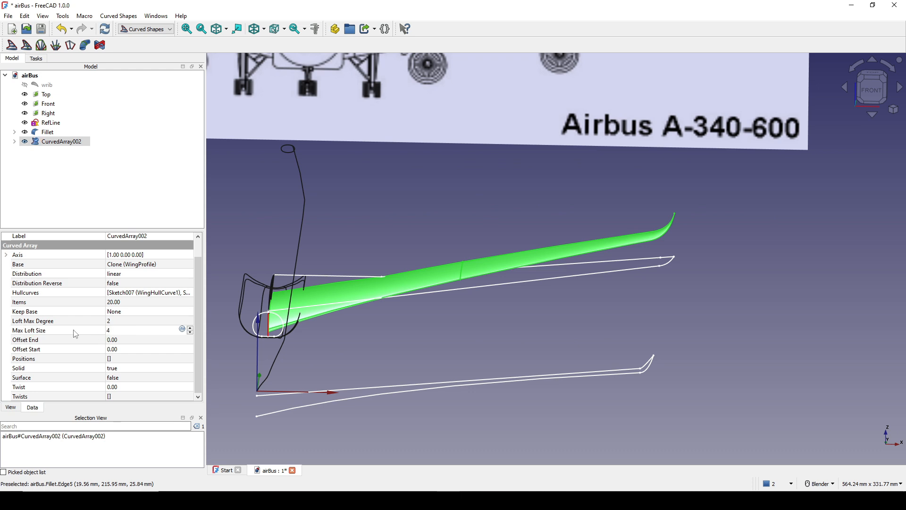
{"action": "key", "text": "Return"}
{"action": "mouse_move", "coordinate": [586, 278]}
{"action": "middle_mouse_down"}
{"action": "mouse_move", "coordinate": [577, 252]}
{"action": "mouse_move", "coordinate": [591, 279]}
{"action": "mouse_move", "coordinate": [482, 274]}
{"action": "middle_mouse_up"}
{"action": "key", "text": "1"}
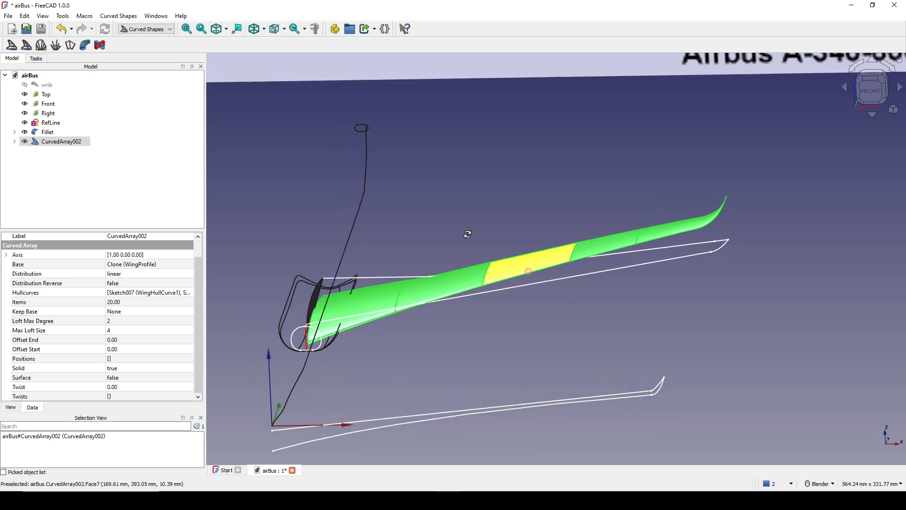
Try a Max Loft Size of 2 on the wing array and compare it with the top-view blueprint.
{"action": "left_click", "coordinate": [126, 330]}
{"action": "type", "text": "2"}
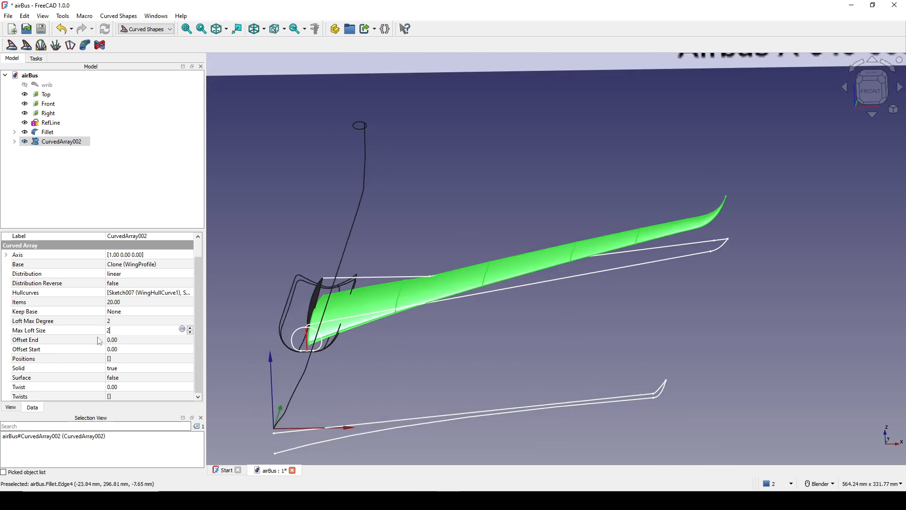
{"action": "scroll", "coordinate": [744, 230], "scroll_direction": "up", "scroll_amount": 3}
{"action": "middle_click_drag", "start_coordinate": [717, 226], "coordinate": [684, 294]}
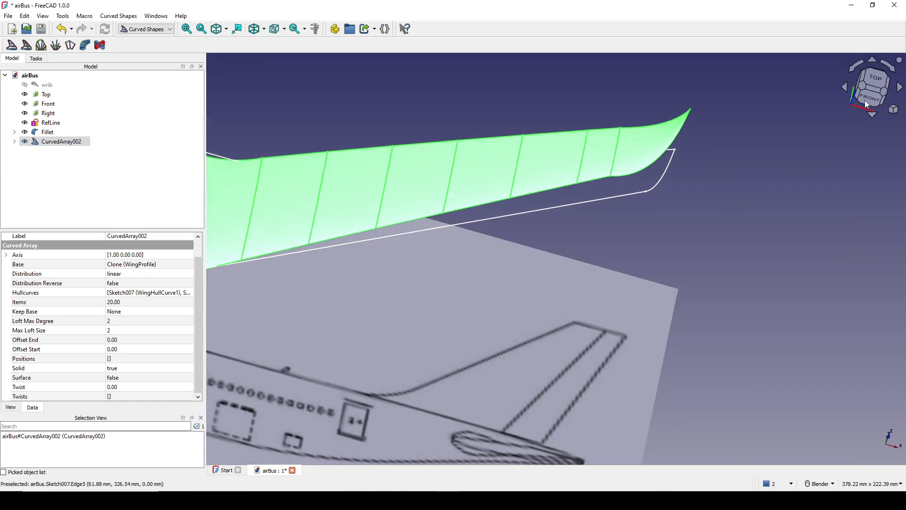
{"action": "left_click", "coordinate": [875, 80]}
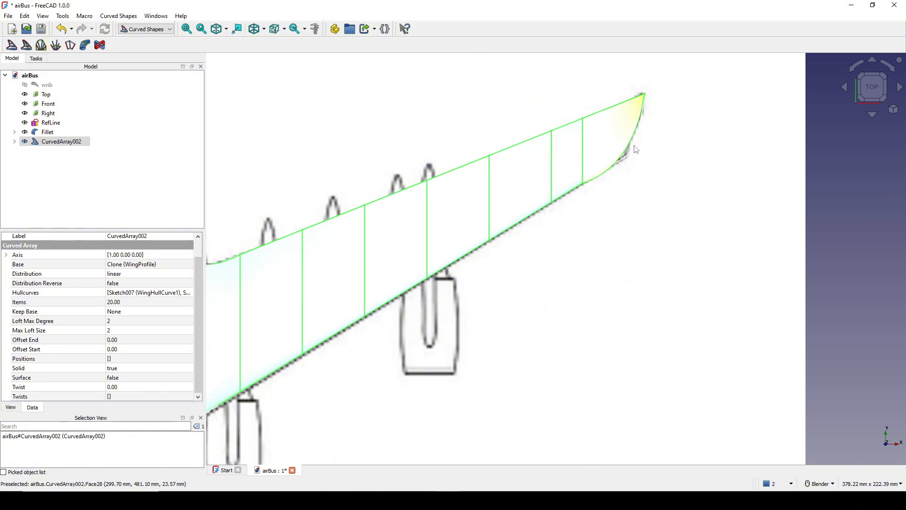
{"action": "scroll", "coordinate": [618, 177], "scroll_direction": "down", "scroll_amount": 3}
{"action": "scroll", "coordinate": [629, 180], "scroll_direction": "up", "scroll_amount": 2}
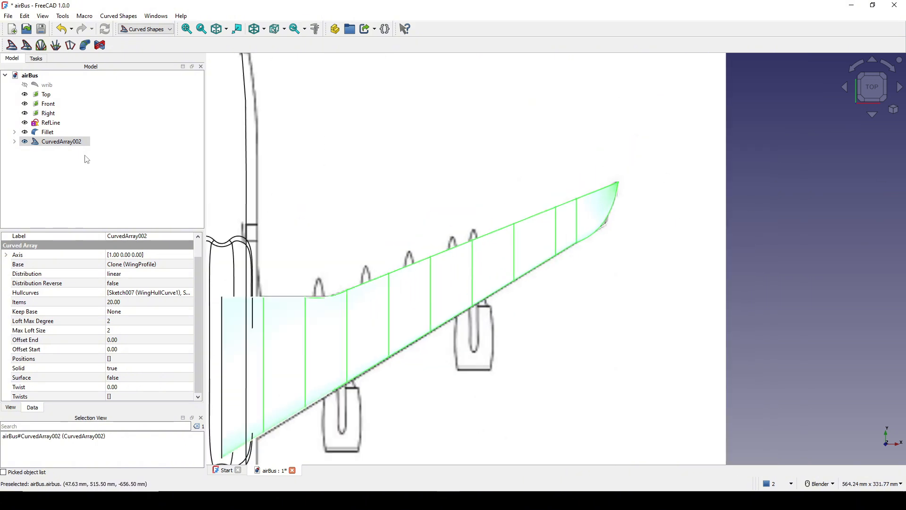
Set the wing array's Max Loft Size back to 4.
{"action": "left_click", "coordinate": [56, 332]}
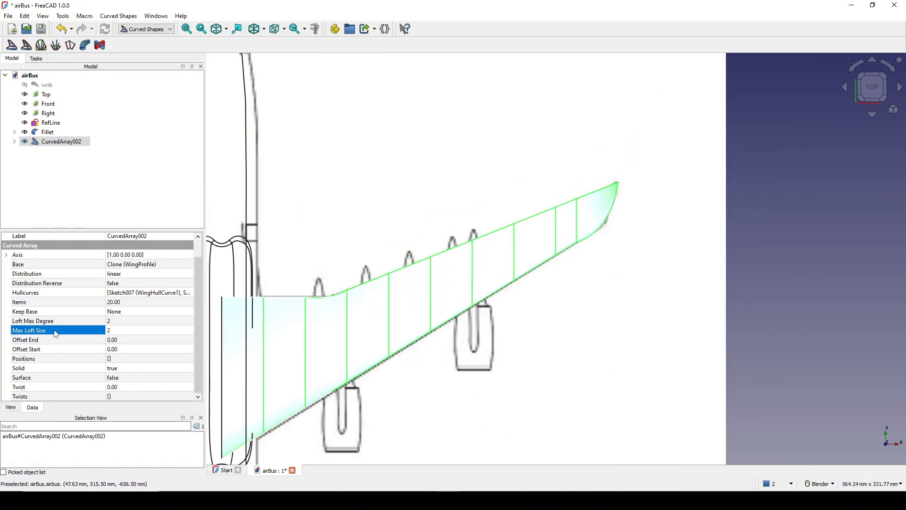
{"action": "left_click", "coordinate": [128, 329]}
{"action": "type", "text": "4"}
{"action": "key", "text": "Return"}
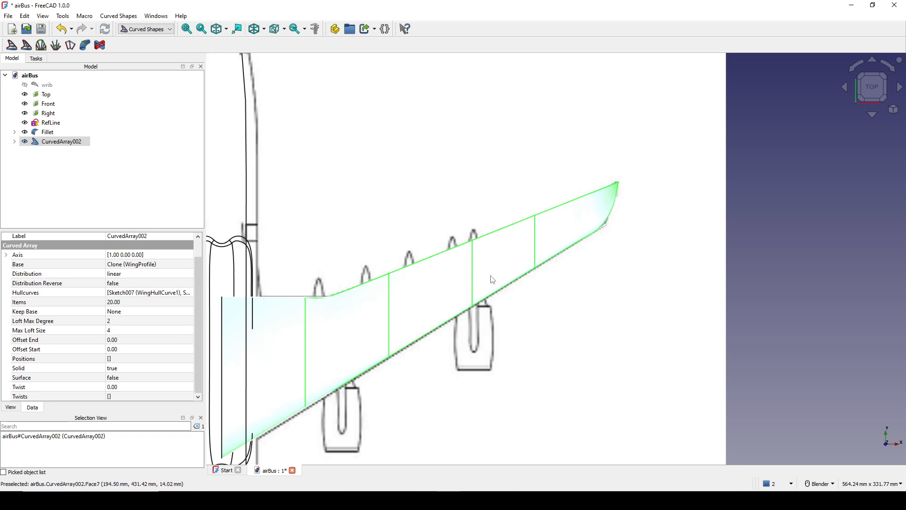
Deselect the wing and examine its surface from above and from the front.
{"action": "scroll", "coordinate": [596, 217], "scroll_direction": "up", "scroll_amount": 2}
{"action": "scroll", "coordinate": [560, 256], "scroll_direction": "down", "scroll_amount": 8}
{"action": "middle_click_drag", "start_coordinate": [451, 350], "coordinate": [445, 244]}
{"action": "middle_click_drag", "start_coordinate": [582, 185], "coordinate": [586, 297], "text": "shift"}
{"action": "scroll", "coordinate": [582, 283], "scroll_direction": "up", "scroll_amount": 2}
{"action": "left_click", "coordinate": [571, 228]}
{"action": "scroll", "coordinate": [570, 227], "scroll_direction": "up", "scroll_amount": 2}
{"action": "middle_click_drag", "start_coordinate": [420, 195], "coordinate": [593, 281], "text": "shift"}
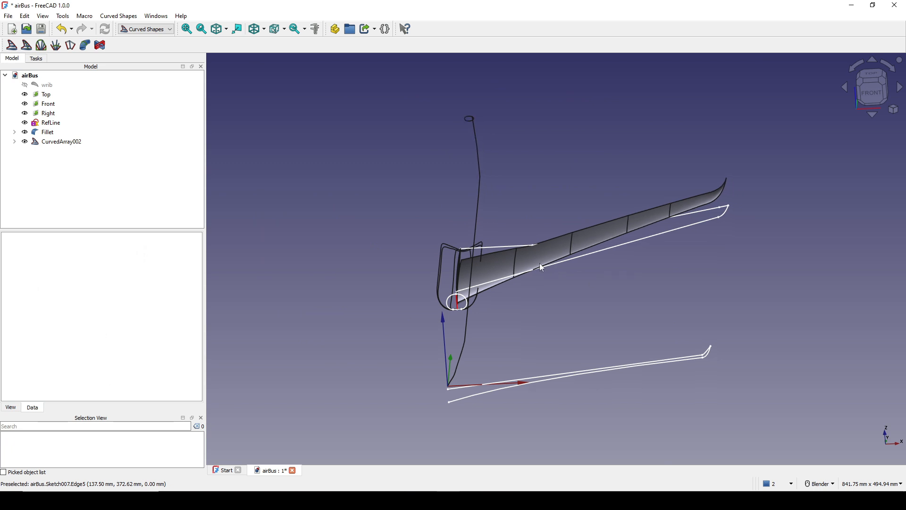
Rename the wing's curved array as Wing_L.
{"action": "left_click", "coordinate": [527, 260]}
{"action": "right_click", "coordinate": [62, 142]}
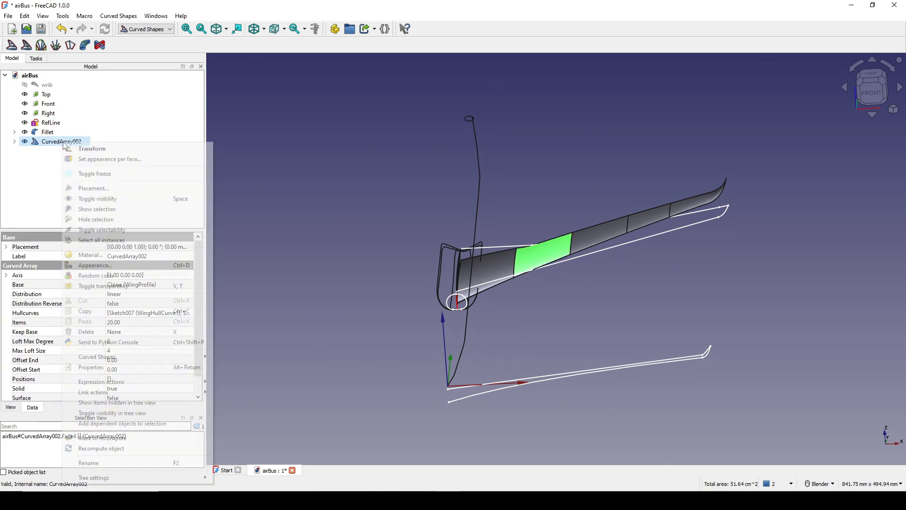
{"action": "left_click", "coordinate": [123, 466]}
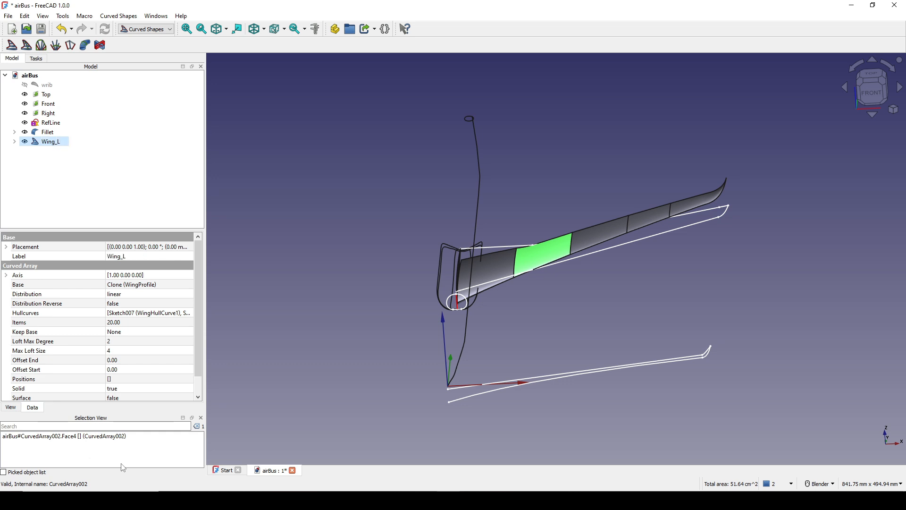
Clear the selection and look over the wing's sweep and winglet from an angled front view.
{"action": "scroll", "coordinate": [535, 237], "scroll_direction": "down", "scroll_amount": 4}
{"action": "middle_click_drag", "start_coordinate": [596, 293], "coordinate": [559, 328]}
{"action": "scroll", "coordinate": [679, 241], "scroll_direction": "up", "scroll_amount": 2}
{"action": "middle_click_drag", "start_coordinate": [680, 242], "coordinate": [619, 333], "text": "shift"}
{"action": "left_click", "coordinate": [654, 239]}
{"action": "middle_click_drag", "start_coordinate": [619, 333], "coordinate": [609, 307]}
{"action": "scroll", "coordinate": [501, 248], "scroll_direction": "up", "scroll_amount": 2}
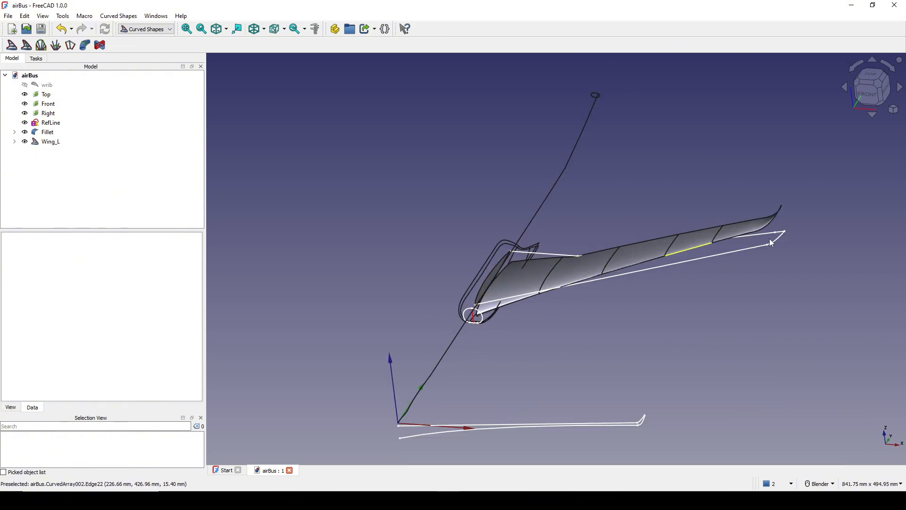
Switch to the Part workbench and mirror Wing_L across the YZ plane.
{"action": "left_click", "coordinate": [47, 141]}
{"action": "left_click", "coordinate": [145, 29]}
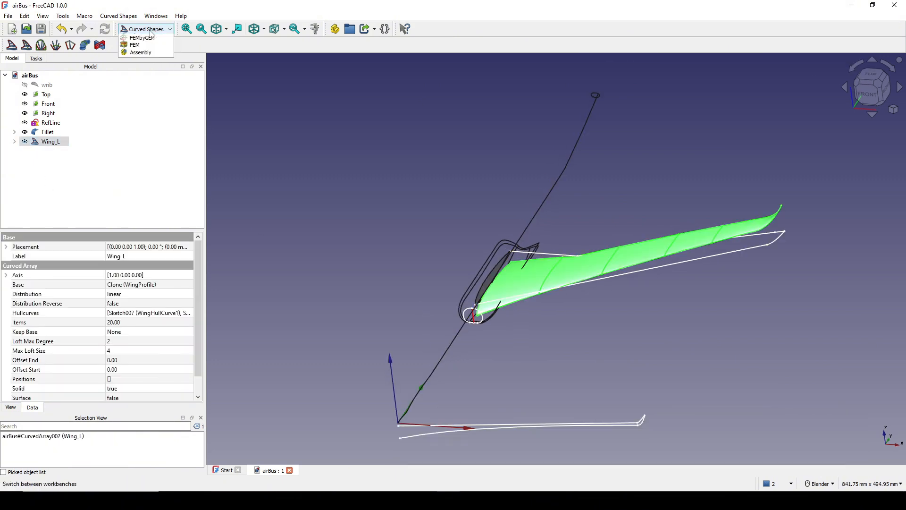
{"action": "left_click", "coordinate": [140, 54]}
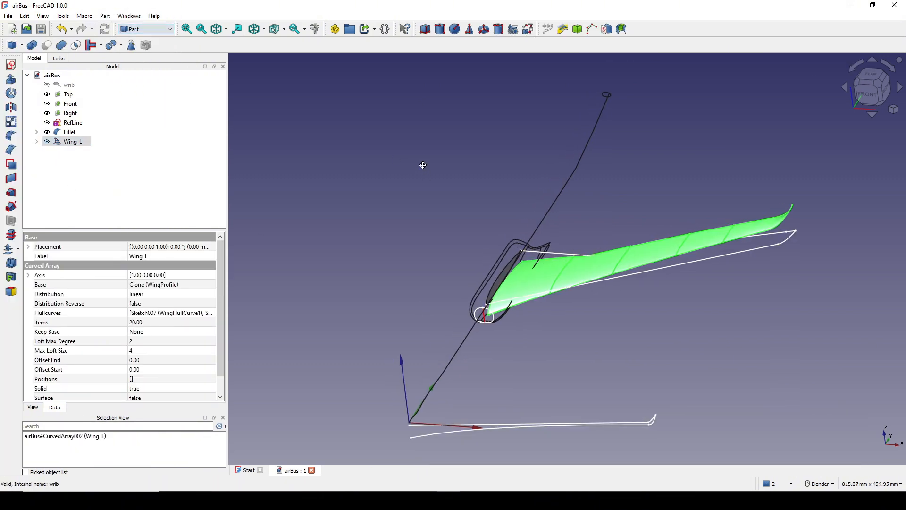
{"action": "left_click", "coordinate": [12, 110]}
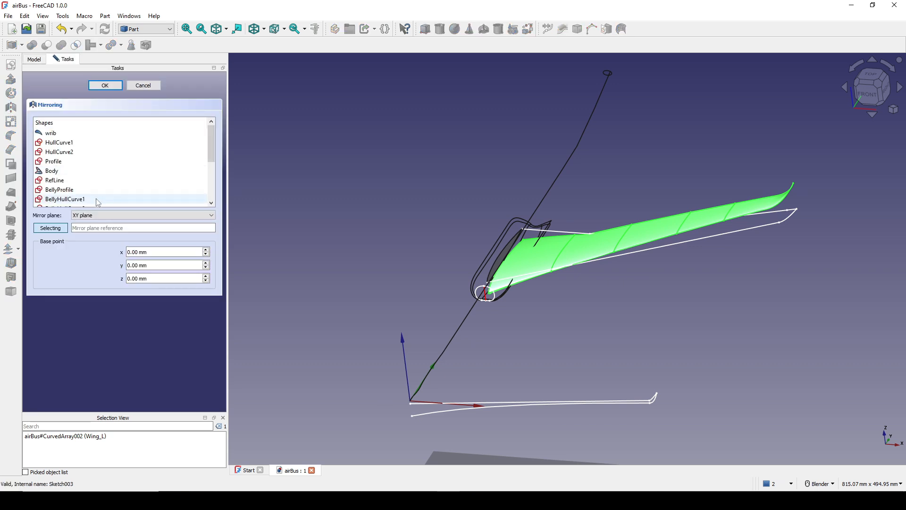
{"action": "left_click", "coordinate": [132, 215]}
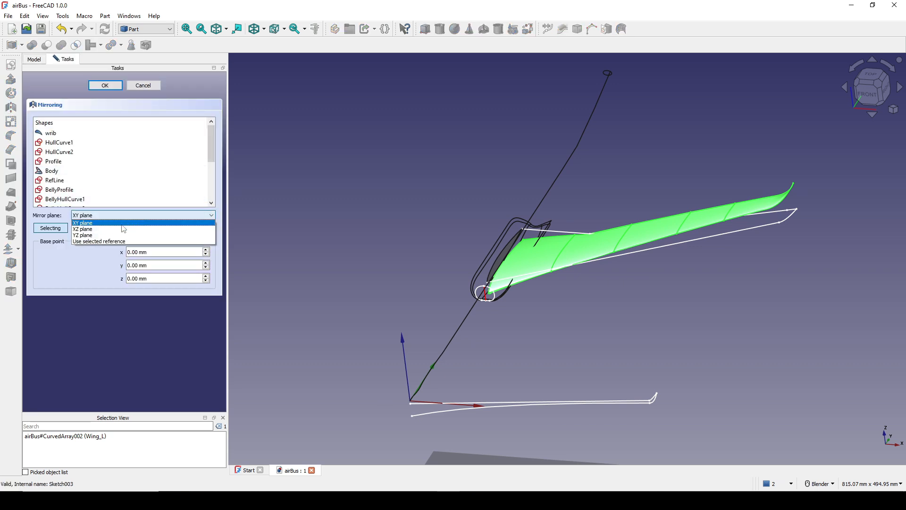
{"action": "left_click", "coordinate": [113, 237]}
{"action": "left_click", "coordinate": [105, 85]}
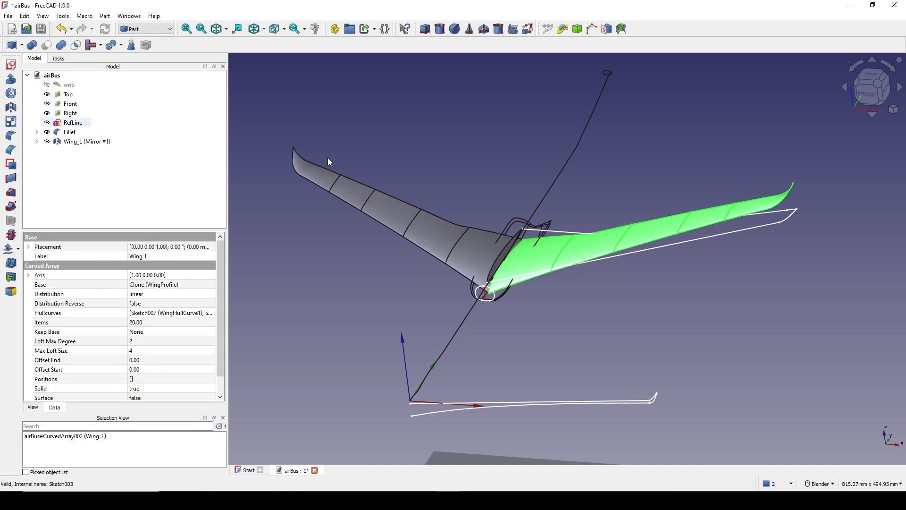
Rename the mirrored wing as Wing_R.
{"action": "middle_click_drag", "start_coordinate": [327, 157], "coordinate": [535, 213]}
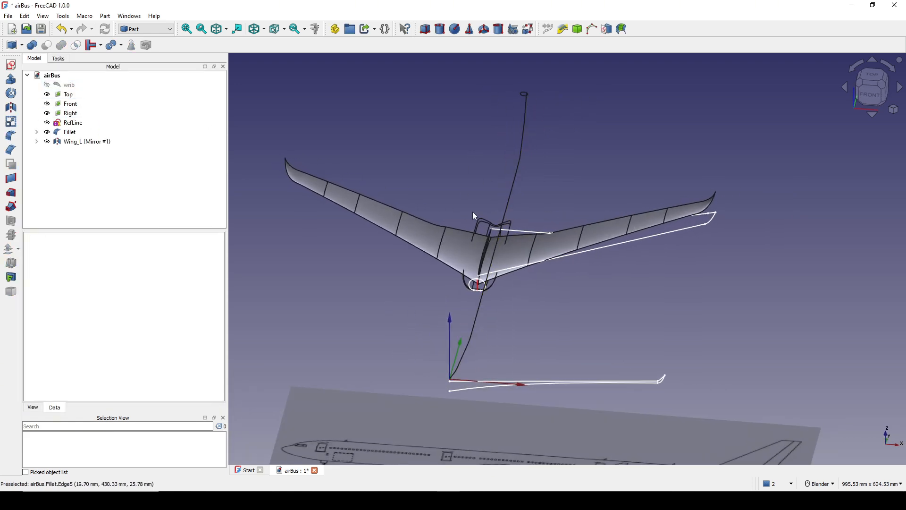
{"action": "left_click", "coordinate": [71, 142]}
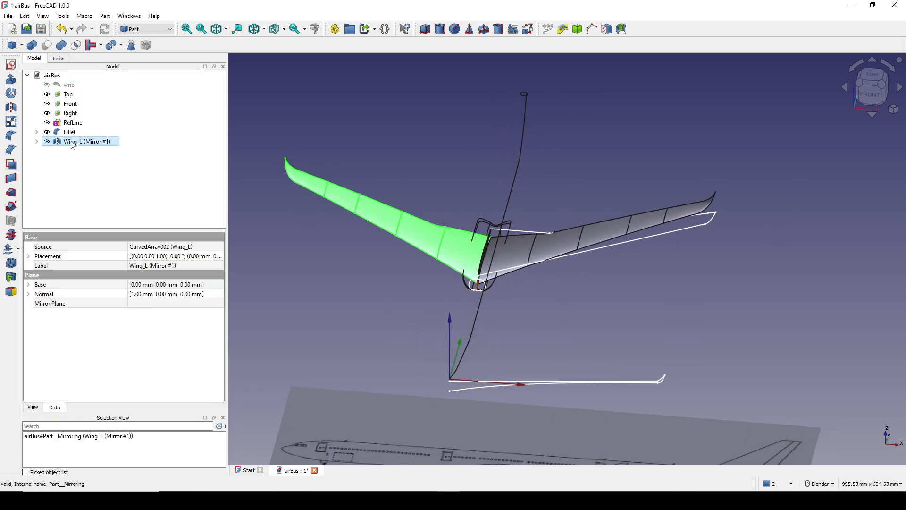
{"action": "right_click", "coordinate": [72, 142]}
{"action": "left_click", "coordinate": [136, 461]}
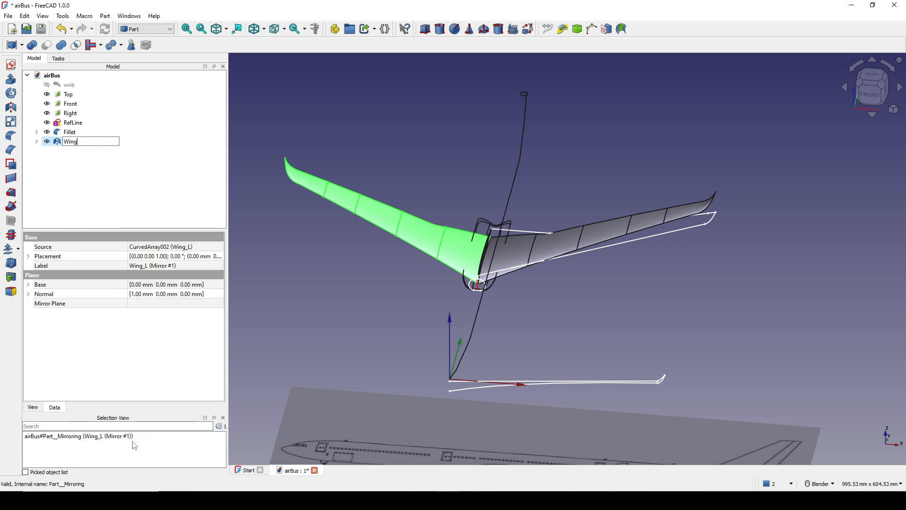
{"action": "key", "text": "Return"}
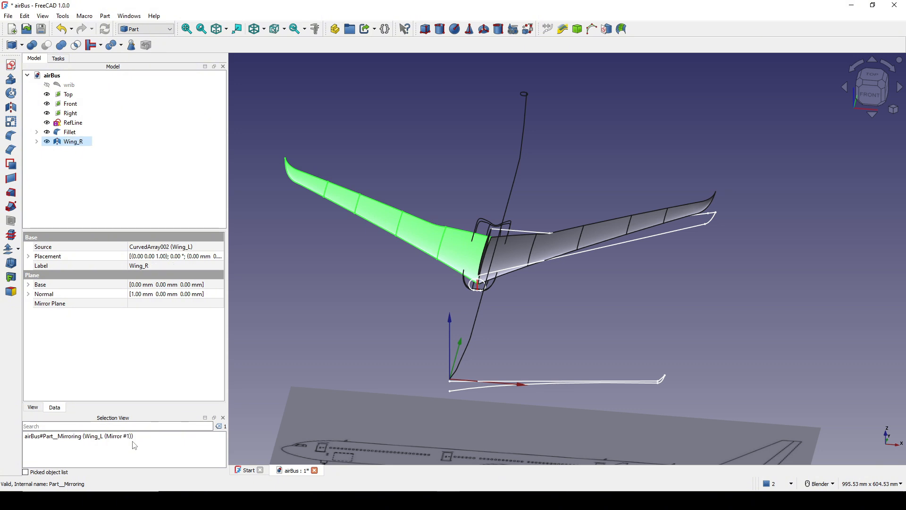
Deselect the mirrored wing and examine how both wings meet the fuselage.
{"action": "left_click", "coordinate": [404, 146]}
{"action": "middle_click_drag", "start_coordinate": [401, 232], "coordinate": [380, 208]}
{"action": "mouse_move", "coordinate": [602, 230]}
{"action": "middle_mouse_down", "text": "shift"}
{"action": "mouse_move", "coordinate": [617, 215]}
{"action": "mouse_move", "coordinate": [588, 276]}
{"action": "middle_mouse_up", "text": "shift"}
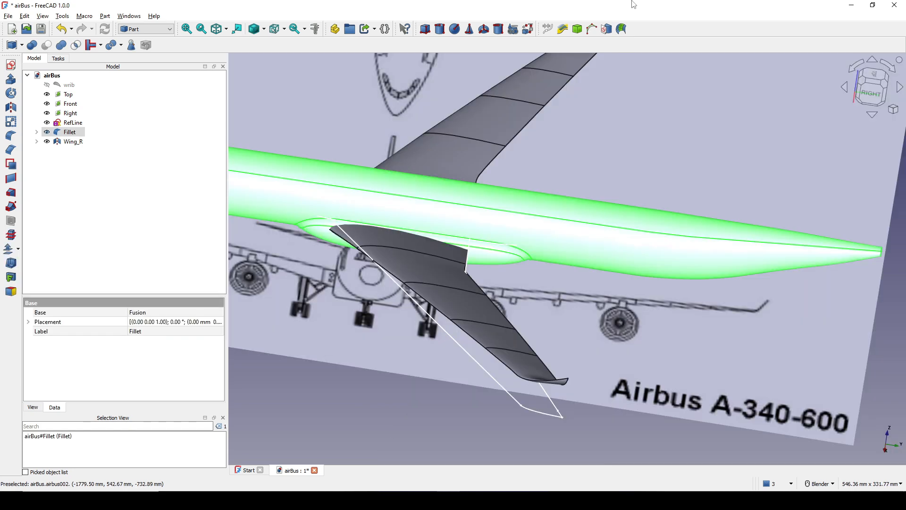
Show the model from the right side, deselect the fuselage and examine the tail fin's outline against the rear fuselage.
{"action": "mouse_move", "coordinate": [609, 188]}
{"action": "middle_mouse_down"}
{"action": "mouse_move", "coordinate": [554, 203]}
{"action": "mouse_move", "coordinate": [591, 202]}
{"action": "mouse_move", "coordinate": [551, 213]}
{"action": "middle_mouse_up"}
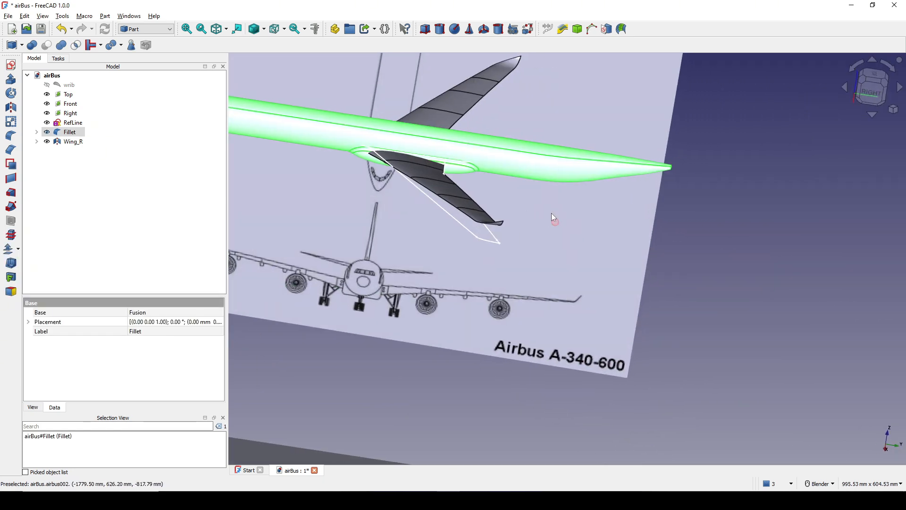
{"action": "left_click", "coordinate": [872, 93]}
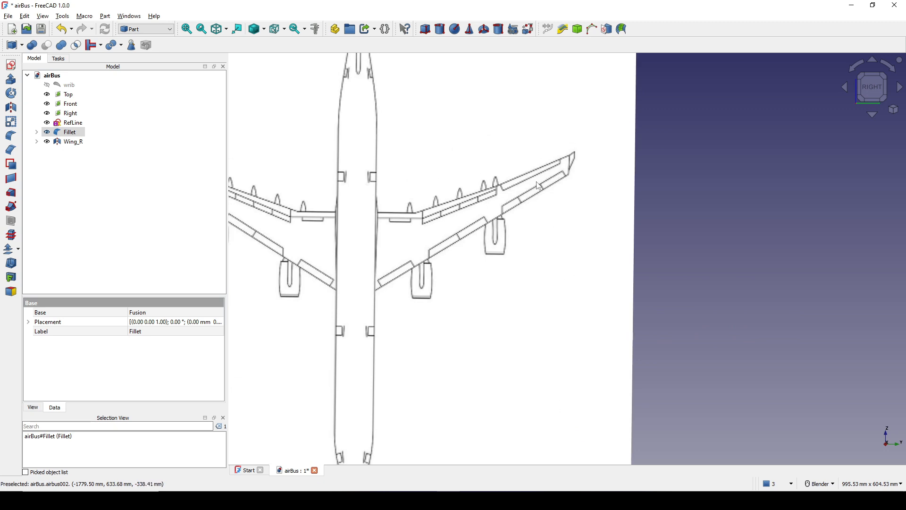
{"action": "scroll", "coordinate": [540, 163], "scroll_direction": "up", "scroll_amount": 8}
{"action": "left_click", "coordinate": [694, 219]}
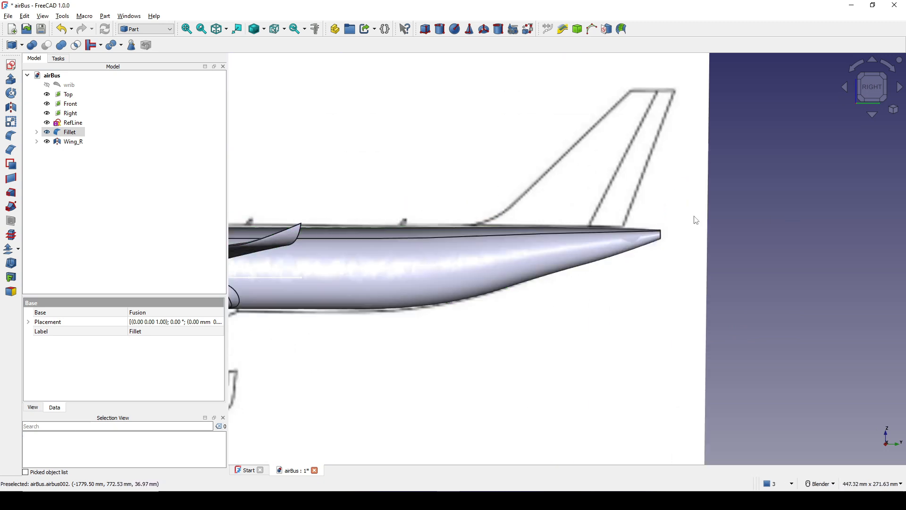
{"action": "scroll", "coordinate": [694, 219], "scroll_direction": "up", "scroll_amount": 3}
{"action": "scroll", "coordinate": [611, 216], "scroll_direction": "down", "scroll_amount": 3}
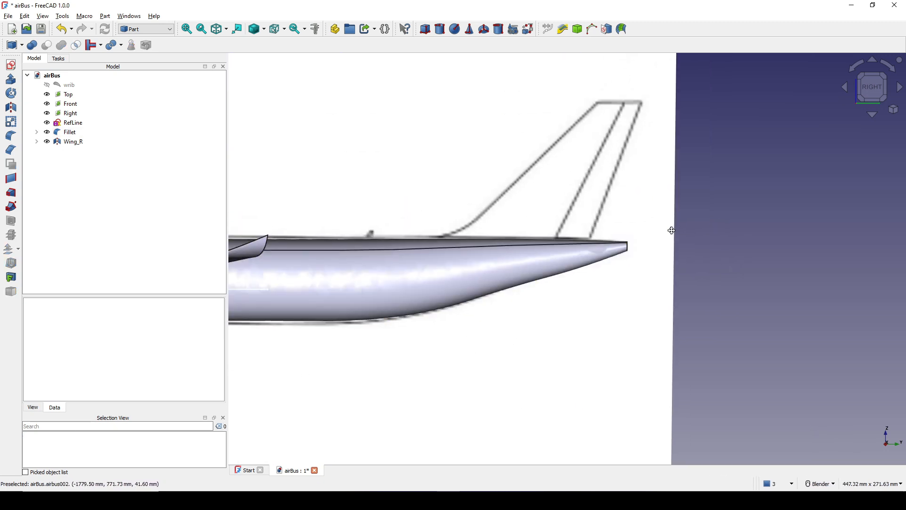
{"action": "scroll", "coordinate": [475, 246], "scroll_direction": "up", "scroll_amount": 3}
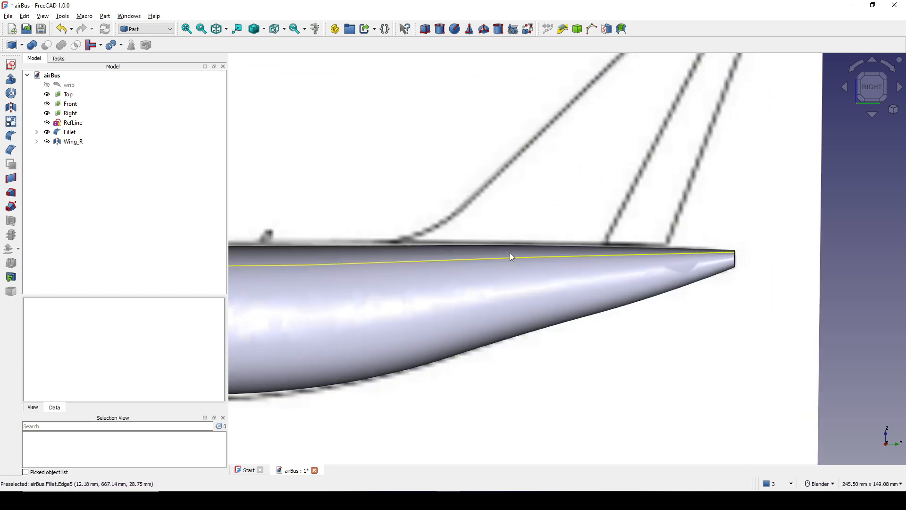
{"action": "scroll", "coordinate": [608, 256], "scroll_direction": "down", "scroll_amount": 2}
{"action": "scroll", "coordinate": [794, 222], "scroll_direction": "down", "scroll_amount": 2}
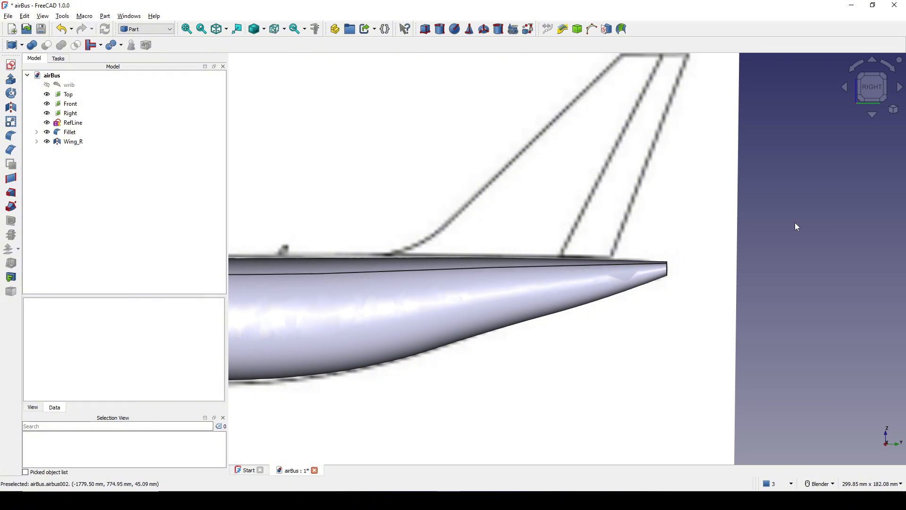
{"action": "scroll", "coordinate": [780, 237], "scroll_direction": "up", "scroll_amount": 1}
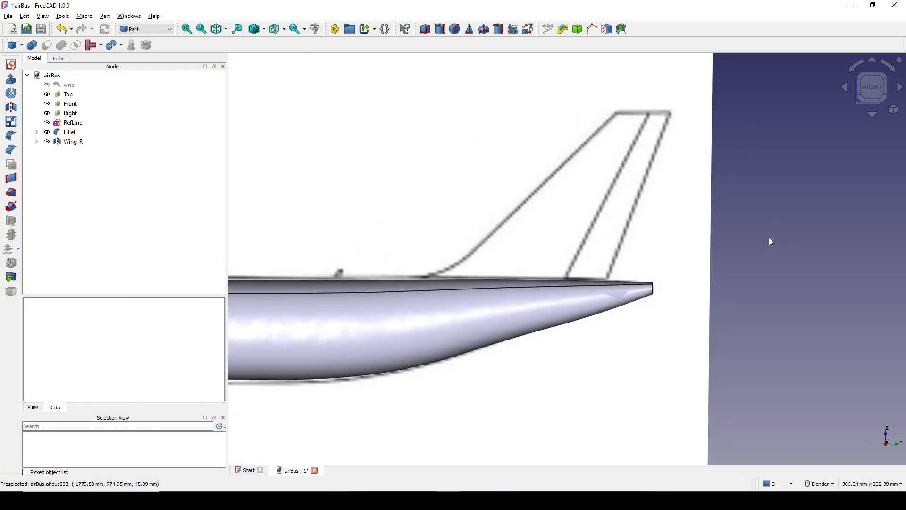
Create a new sketch on the YZ plane for the tail fin.
{"action": "left_click", "coordinate": [11, 65]}
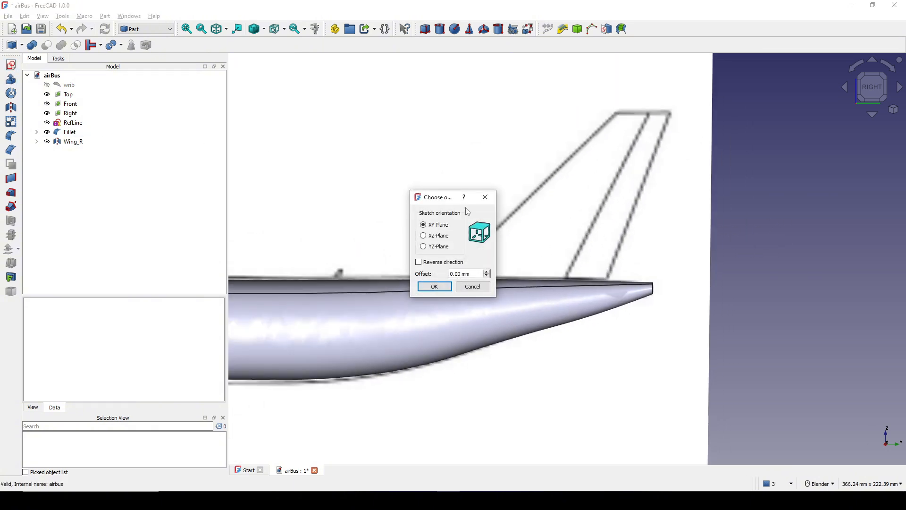
{"action": "left_click", "coordinate": [435, 287]}
{"action": "scroll", "coordinate": [543, 262], "scroll_direction": "up", "scroll_amount": 3}
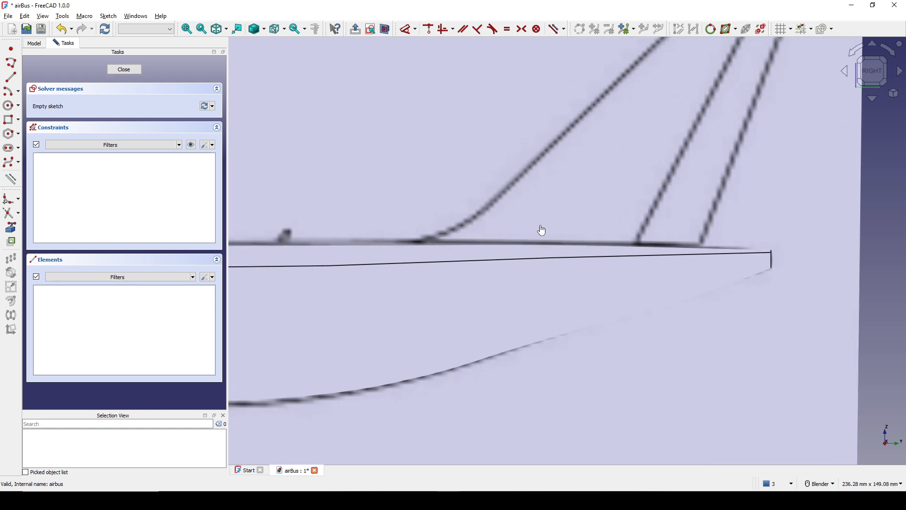
{"action": "middle_click_drag", "start_coordinate": [550, 253], "coordinate": [566, 245], "text": "shift"}
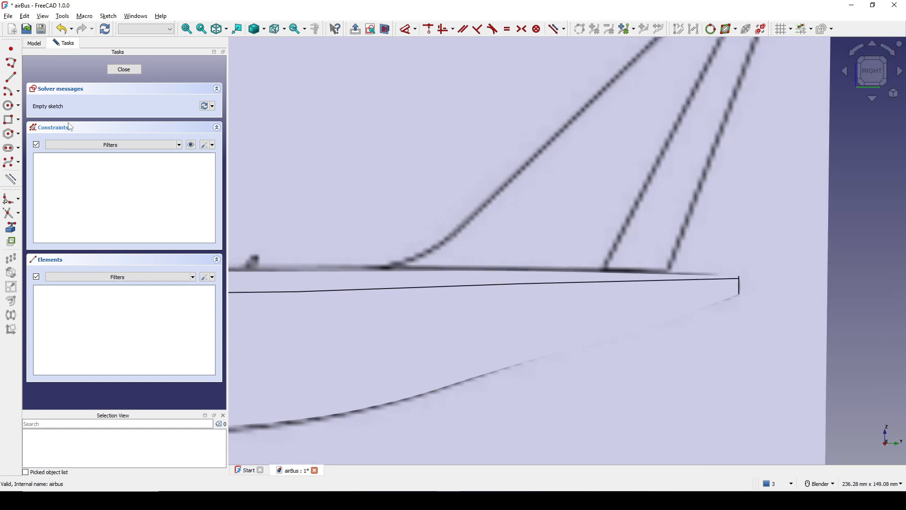
Sketch a horizontal line about 29 mm long ending at the fin's front base, and section the view at the sketch plane.
{"action": "left_click", "coordinate": [10, 77]}
{"action": "scroll", "coordinate": [372, 258], "scroll_direction": "up", "scroll_amount": 2}
{"action": "left_click", "coordinate": [301, 277]}
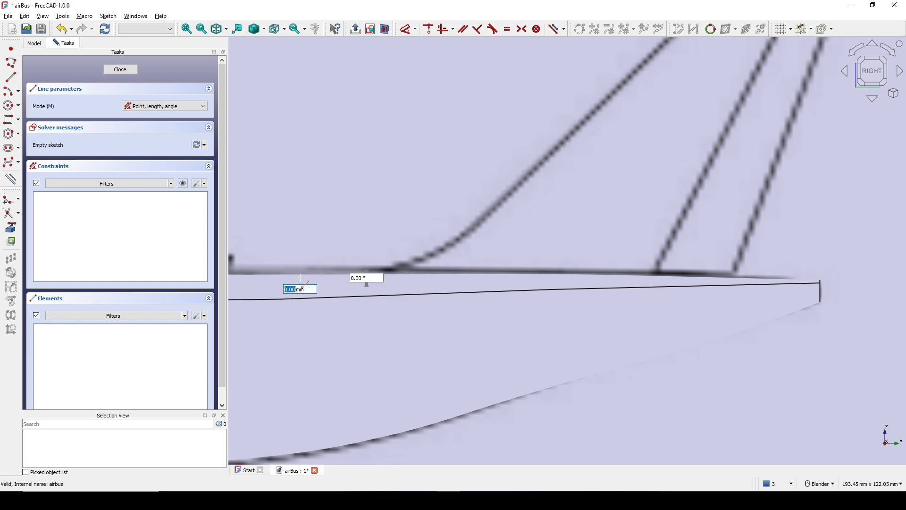
{"action": "left_click", "coordinate": [402, 279]}
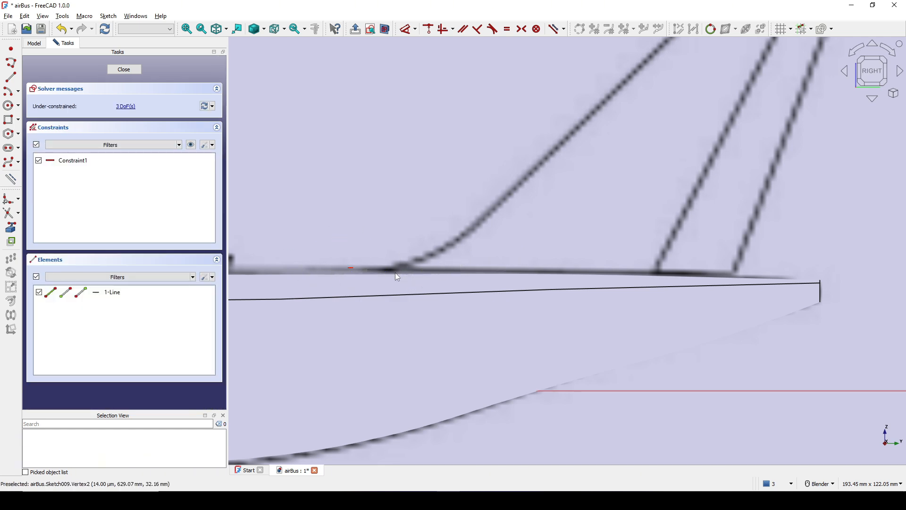
{"action": "left_click", "coordinate": [386, 31]}
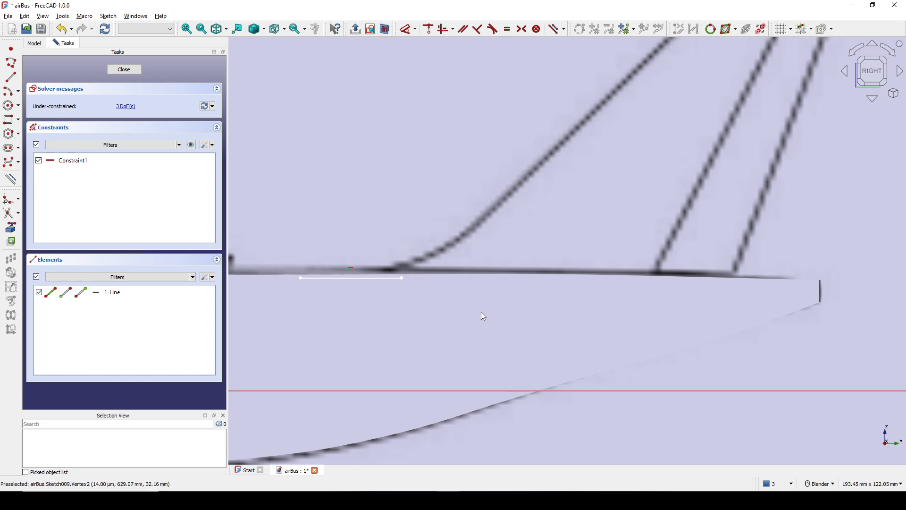
Dimension the line's height above the horizontal axis at 33.5 mm.
{"action": "middle_click_drag", "start_coordinate": [481, 313], "coordinate": [508, 267], "text": "shift"}
{"action": "left_click", "coordinate": [412, 243]}
{"action": "key", "text": "d"}
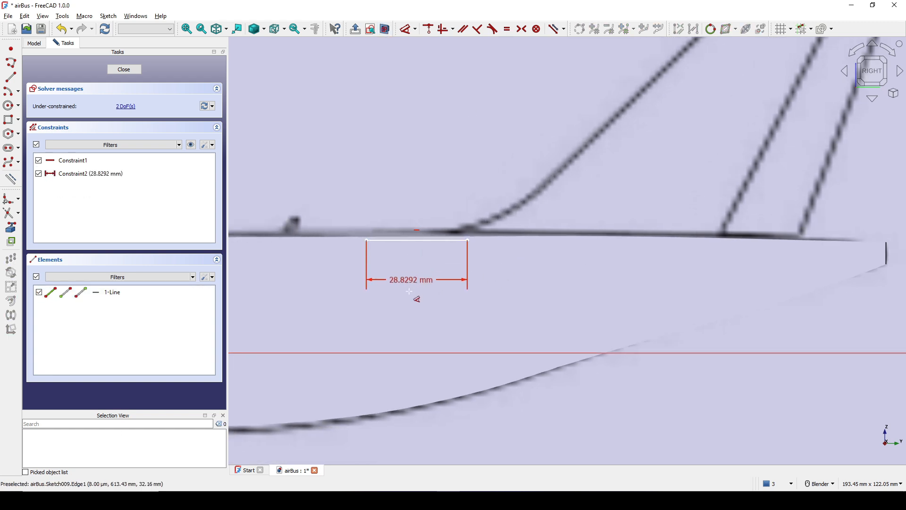
{"action": "left_click", "coordinate": [417, 352]}
{"action": "left_click", "coordinate": [432, 295]}
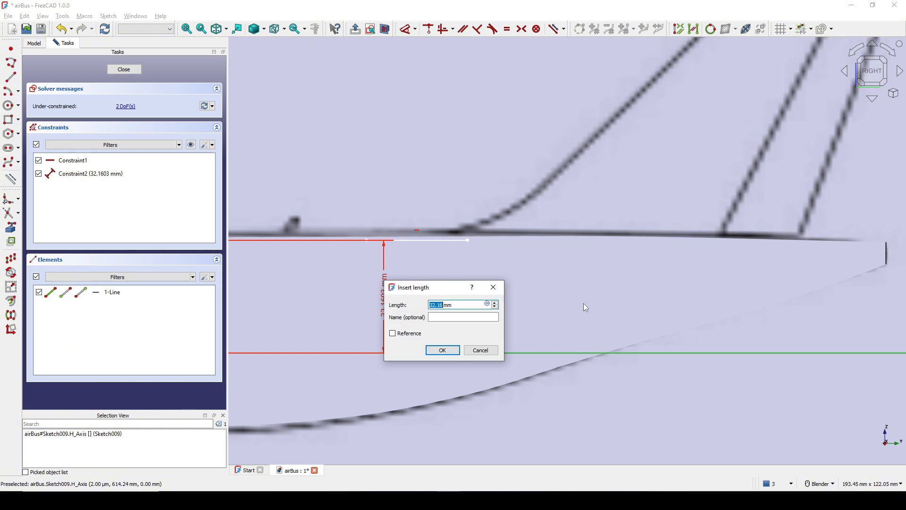
{"action": "type", "text": "33.5"}
{"action": "key", "text": "Return"}
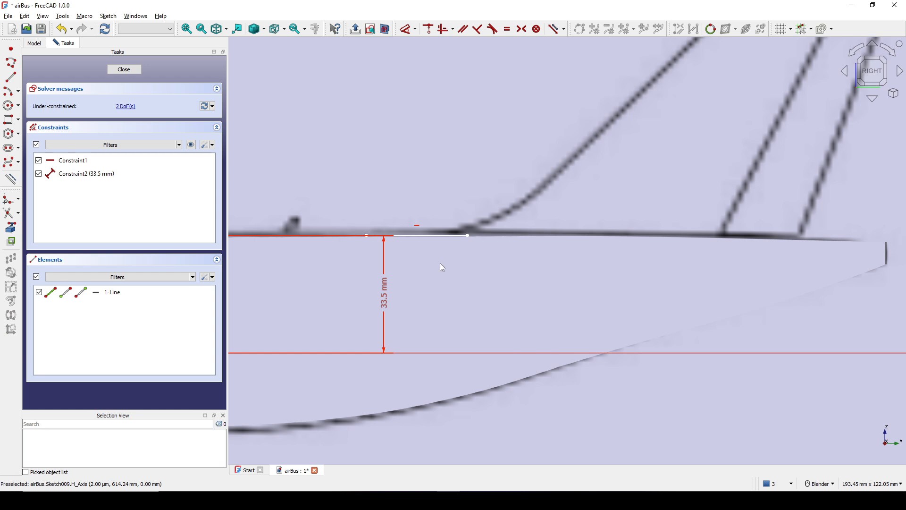
Set the line's height above the horizontal axis to 33 mm and check it against the fuselage's upper outline.
{"action": "scroll", "coordinate": [446, 250], "scroll_direction": "up", "scroll_amount": 3}
{"action": "scroll", "coordinate": [447, 239], "scroll_direction": "down", "scroll_amount": 2}
{"action": "double_click", "coordinate": [357, 309]}
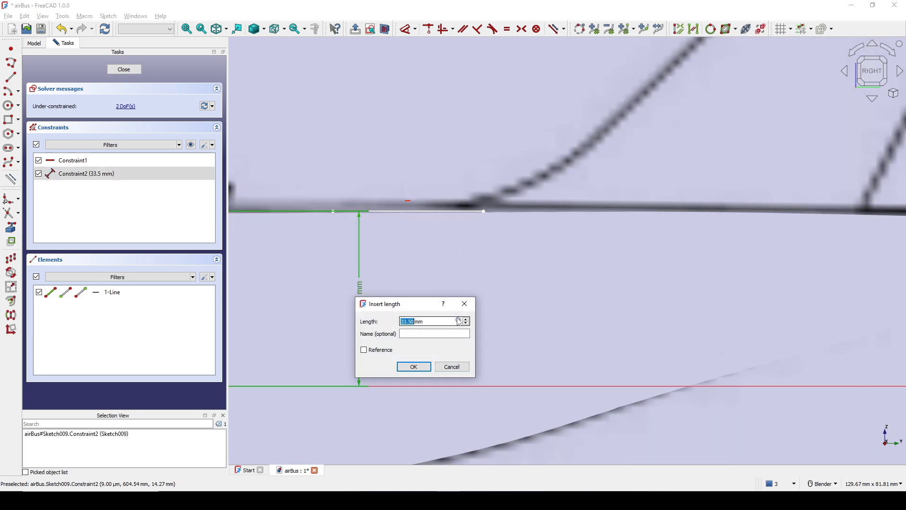
{"action": "type", "text": "33"}
{"action": "left_click", "coordinate": [419, 371]}
{"action": "scroll", "coordinate": [496, 197], "scroll_direction": "up", "scroll_amount": 3}
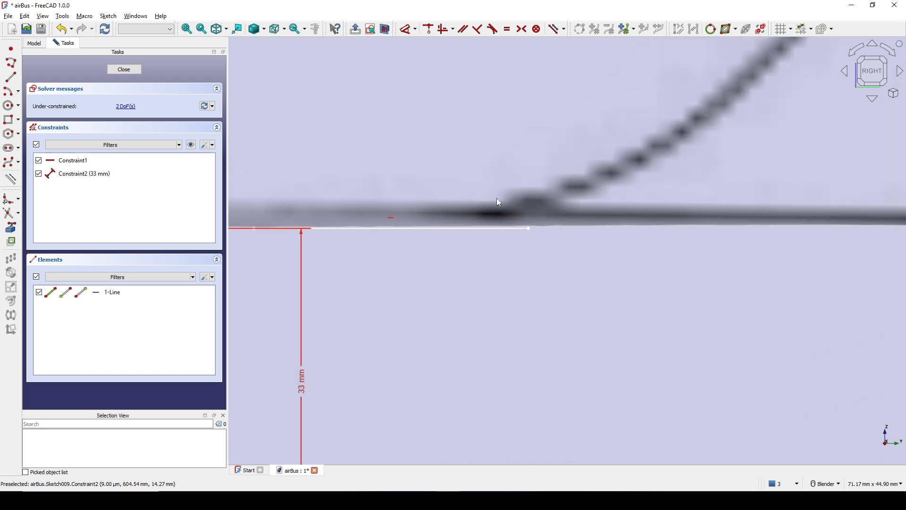
{"action": "scroll", "coordinate": [550, 237], "scroll_direction": "down", "scroll_amount": 3}
{"action": "scroll", "coordinate": [551, 237], "scroll_direction": "down", "scroll_amount": 3}
{"action": "scroll", "coordinate": [849, 236], "scroll_direction": "up", "scroll_amount": 2}
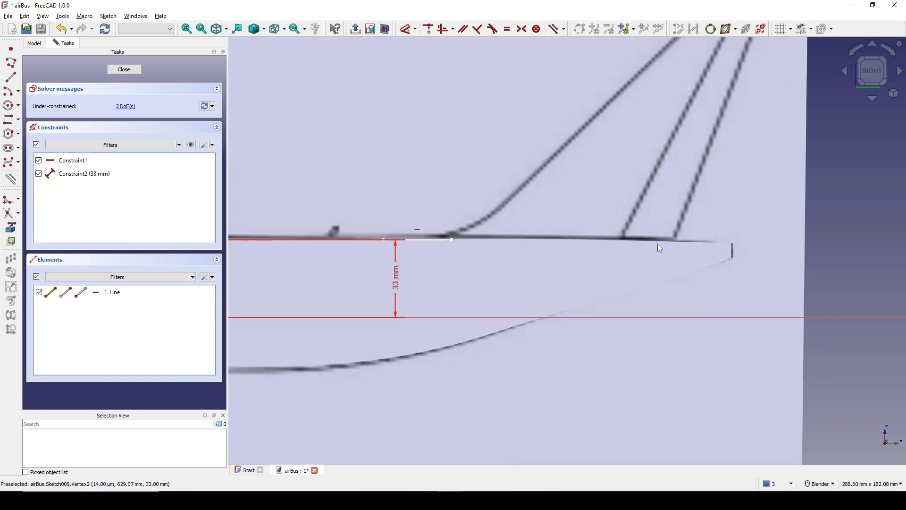
Convert the short horizontal line at the fin's front base to construction geometry.
{"action": "middle_click_drag", "start_coordinate": [504, 259], "coordinate": [500, 268], "text": "shift"}
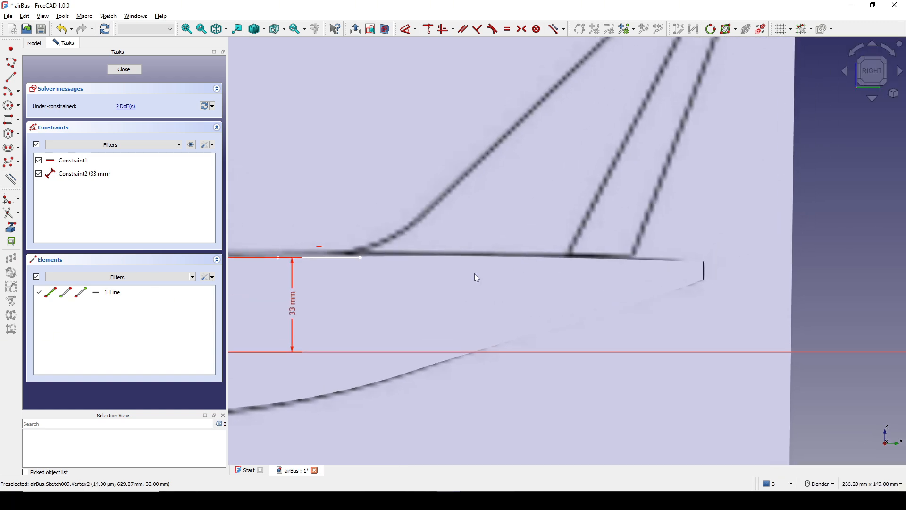
{"action": "middle_click_drag", "start_coordinate": [434, 286], "coordinate": [476, 286], "text": "shift"}
{"action": "left_click", "coordinate": [384, 263]}
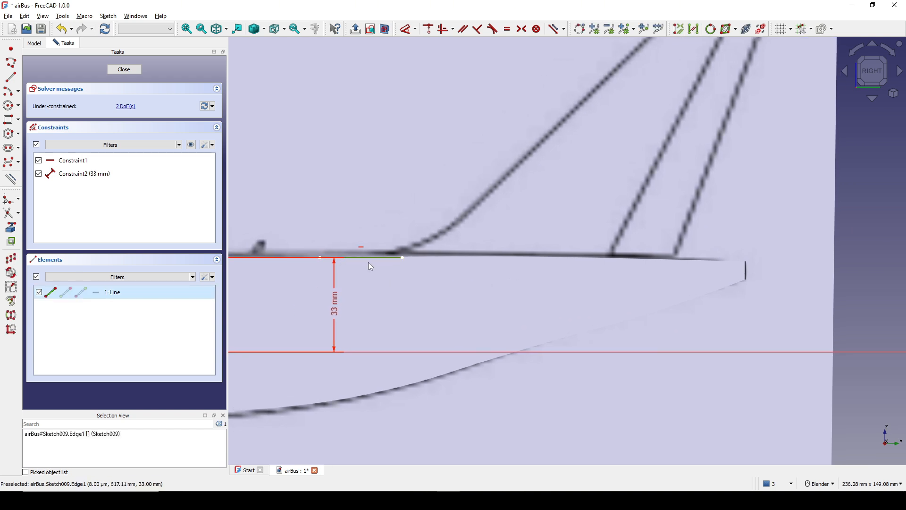
{"action": "scroll", "coordinate": [370, 263], "scroll_direction": "up", "scroll_amount": 3}
{"action": "middle_click_drag", "start_coordinate": [401, 276], "coordinate": [421, 260], "text": "shift"}
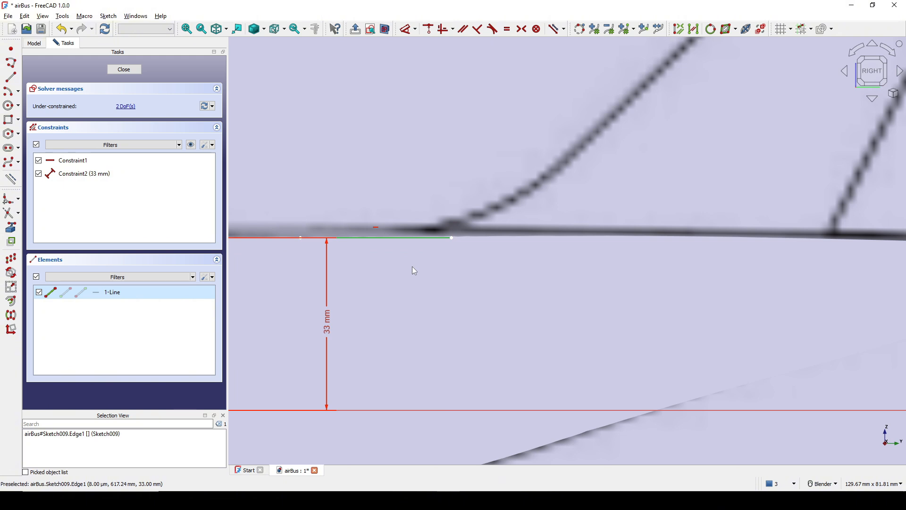
{"action": "key", "text": "g"}
{"action": "key", "text": "n"}
{"action": "scroll", "coordinate": [412, 266], "scroll_direction": "down", "scroll_amount": 2}
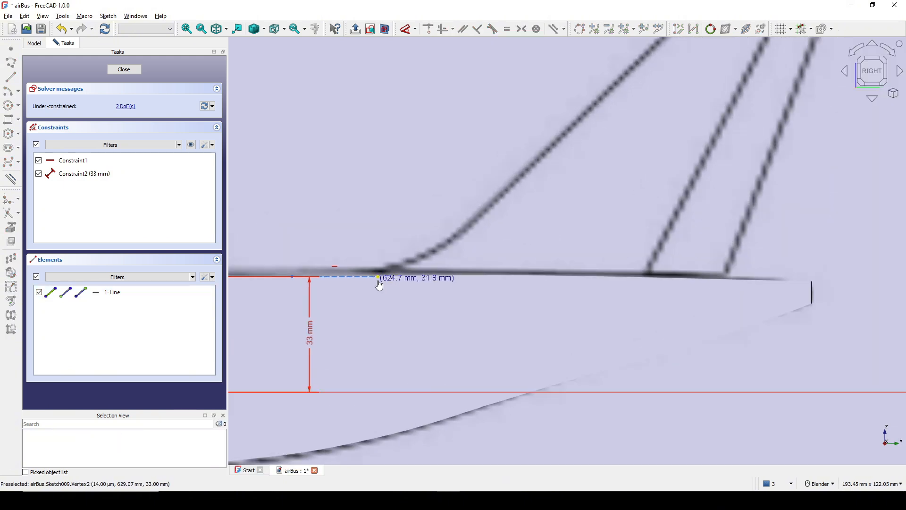
{"action": "scroll", "coordinate": [570, 275], "scroll_direction": "down", "scroll_amount": 1}
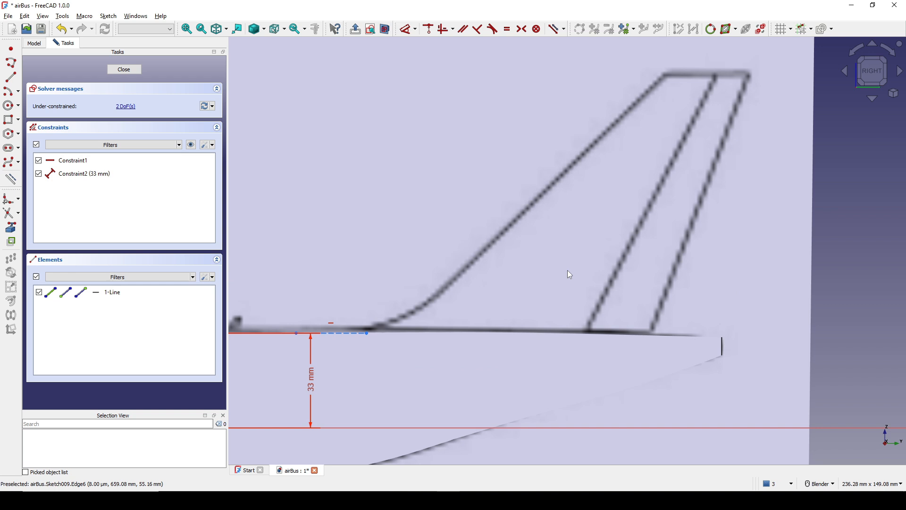
Draw a three-control-point B-spline along the fin's leading edge, from the construction line's rear end to the fin's upper front corner.
{"action": "left_click", "coordinate": [11, 162]}
{"action": "left_click", "coordinate": [366, 333]}
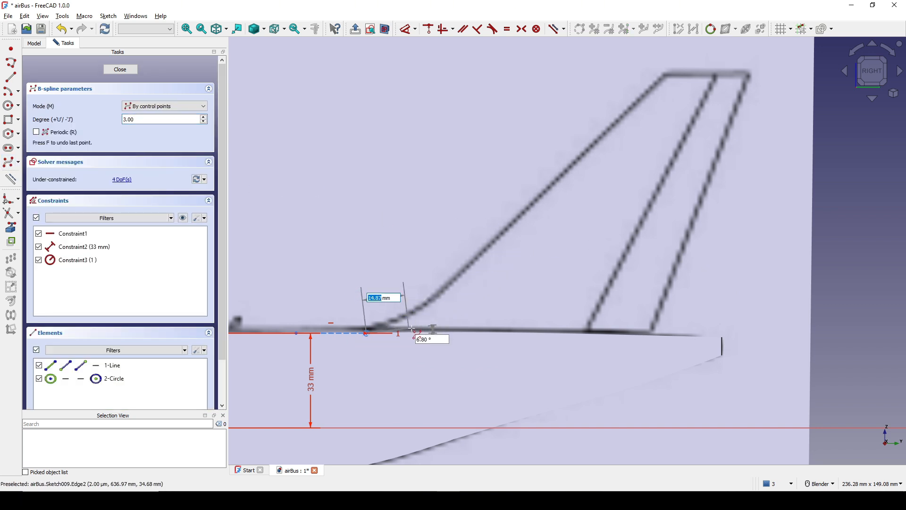
{"action": "left_click", "coordinate": [429, 332]}
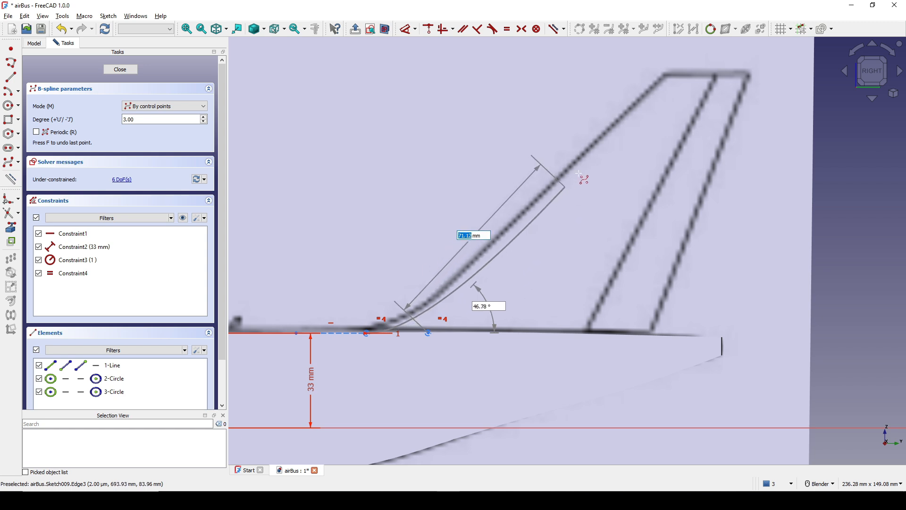
{"action": "left_click", "coordinate": [665, 72]}
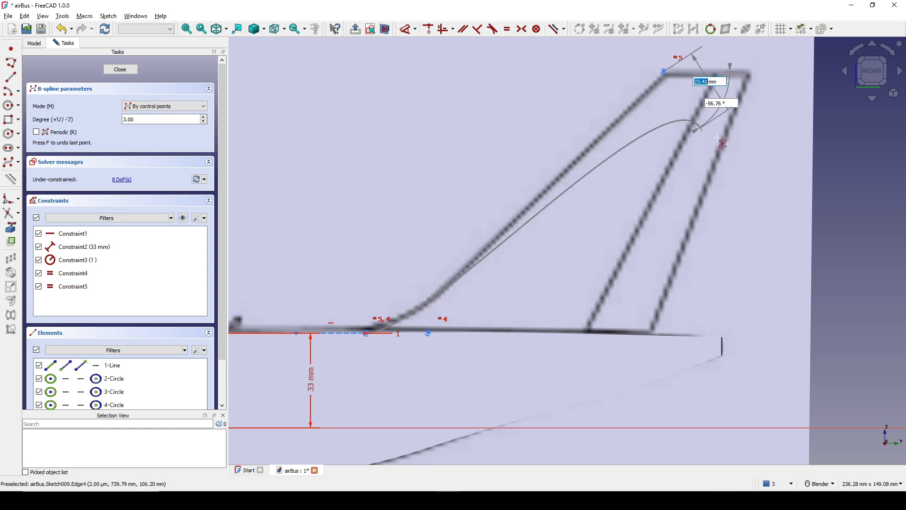
{"action": "right_click", "coordinate": [726, 166]}
{"action": "middle_click_drag", "start_coordinate": [614, 241], "coordinate": [574, 255], "text": "shift"}
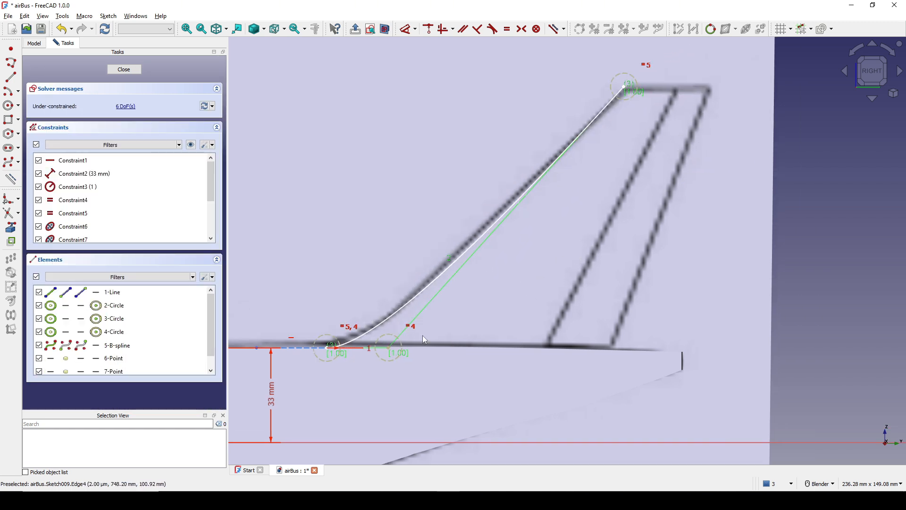
Constrain the spline's first two control points to be horizontally aligned.
{"action": "left_click", "coordinate": [388, 352]}
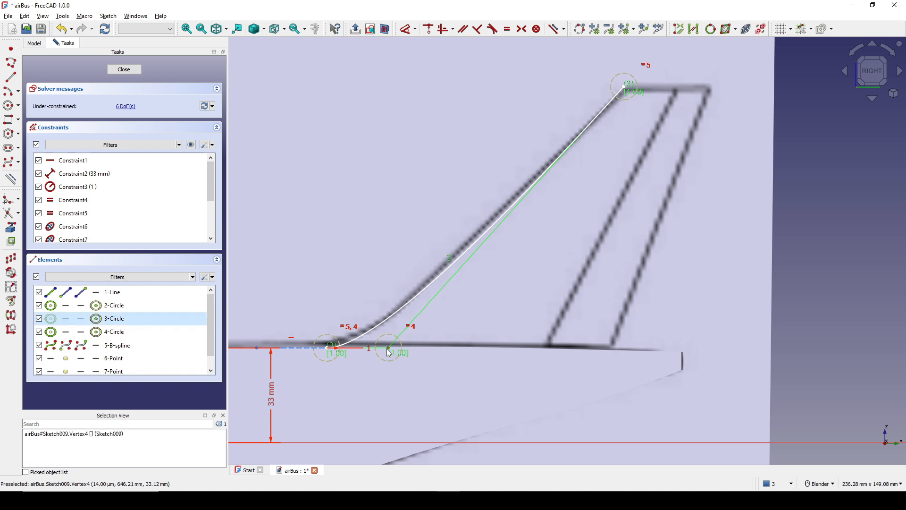
{"action": "left_click", "coordinate": [328, 354]}
{"action": "key", "text": "h"}
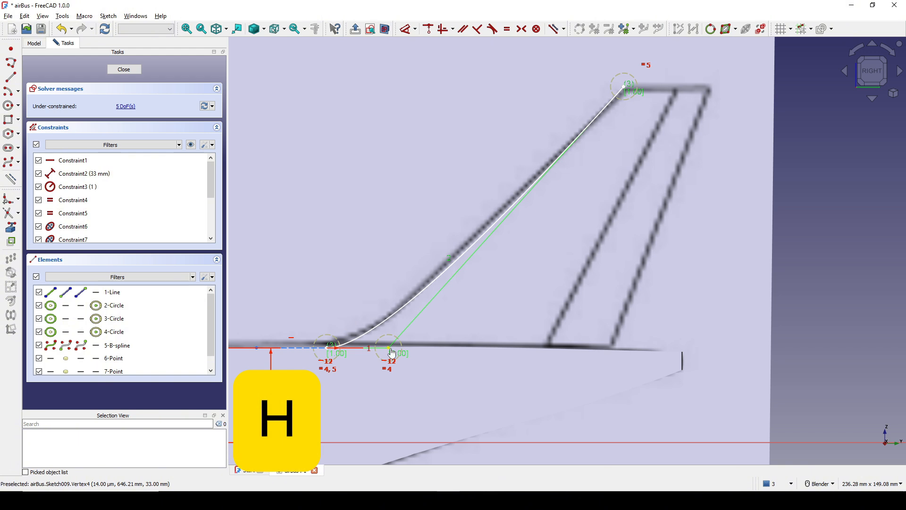
Draw a straight line along the fin's trailing edge, from its base on the fuselage to the upper rear corner.
{"action": "scroll", "coordinate": [302, 384], "scroll_direction": "down", "scroll_amount": 2}
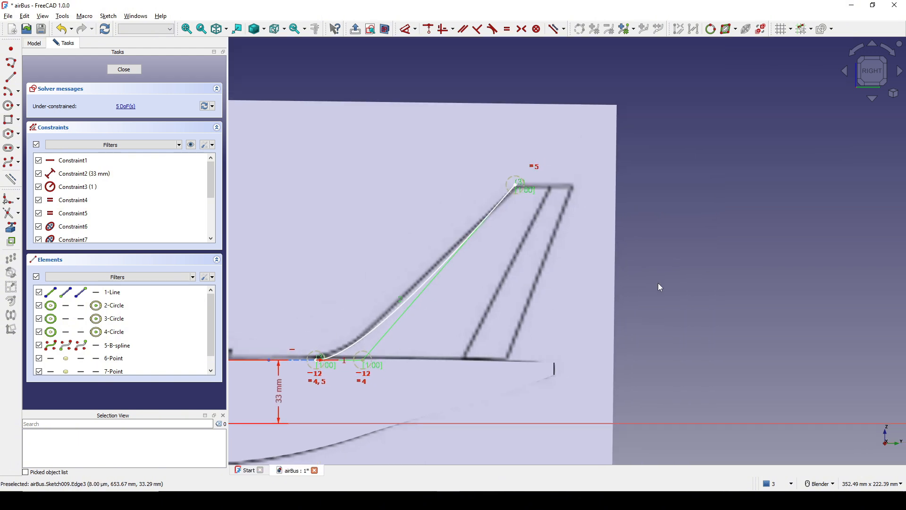
{"action": "left_click", "coordinate": [10, 77]}
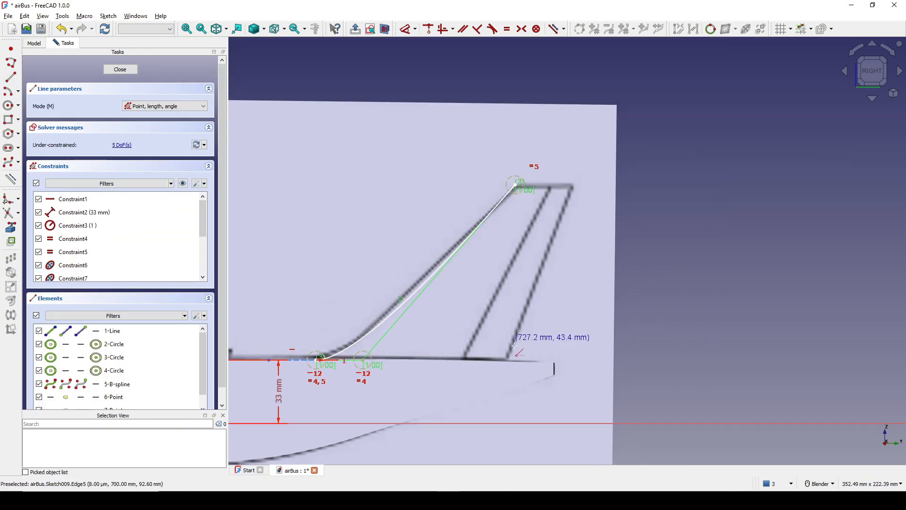
{"action": "left_click", "coordinate": [507, 359]}
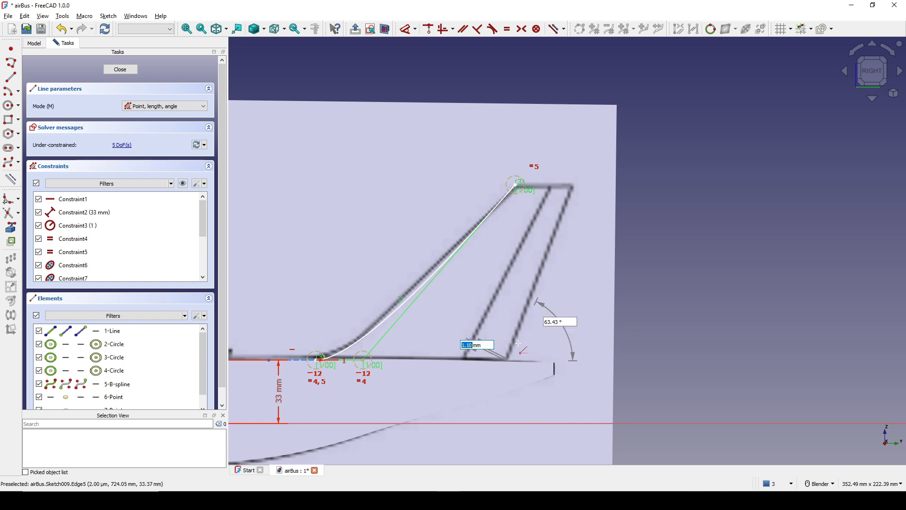
{"action": "left_click", "coordinate": [573, 186]}
{"action": "scroll", "coordinate": [674, 269], "scroll_direction": "up", "scroll_amount": 2}
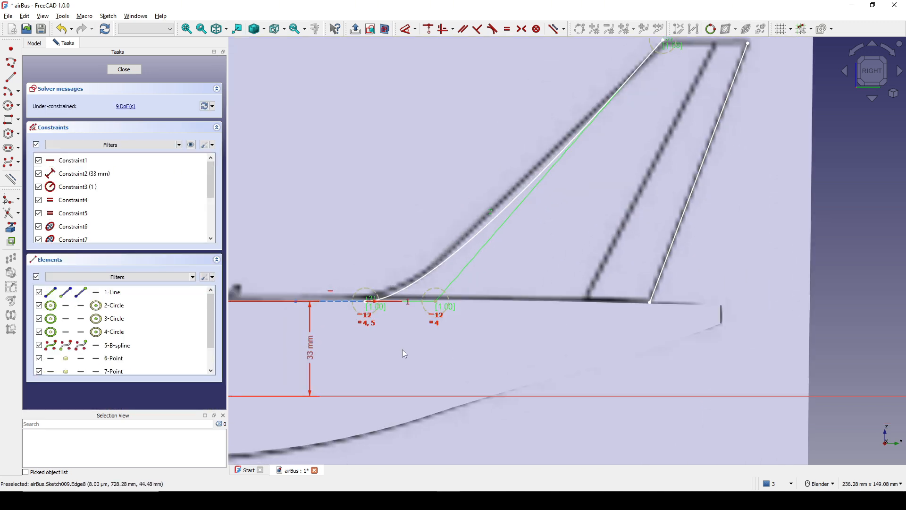
Constrain the leading-edge spline's start point and the trailing-edge line's base point to be horizontally aligned.
{"action": "left_click", "coordinate": [368, 308]}
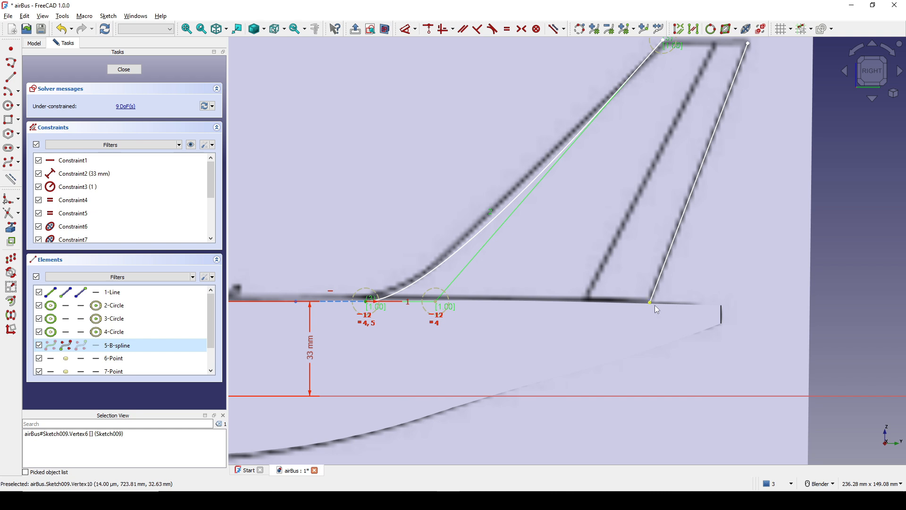
{"action": "key", "text": "h"}
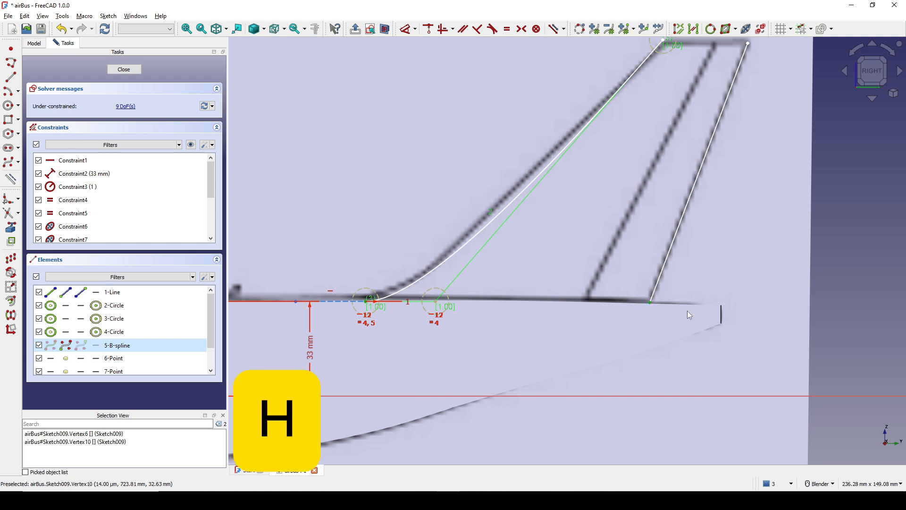
{"action": "key", "text": "h"}
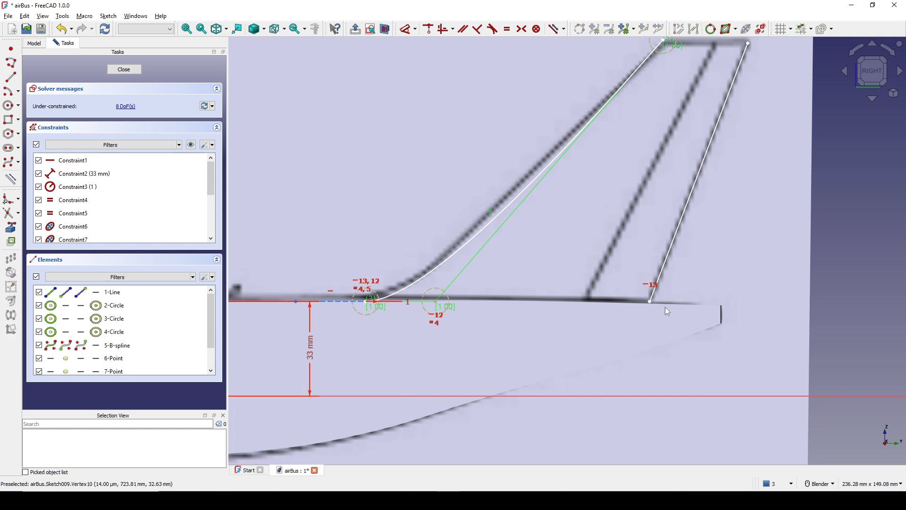
Set the height dimension of the fin's base line above the horizontal axis to 32.5 mm.
{"action": "scroll", "coordinate": [651, 303], "scroll_direction": "up", "scroll_amount": 3}
{"action": "scroll", "coordinate": [635, 302], "scroll_direction": "down", "scroll_amount": 5}
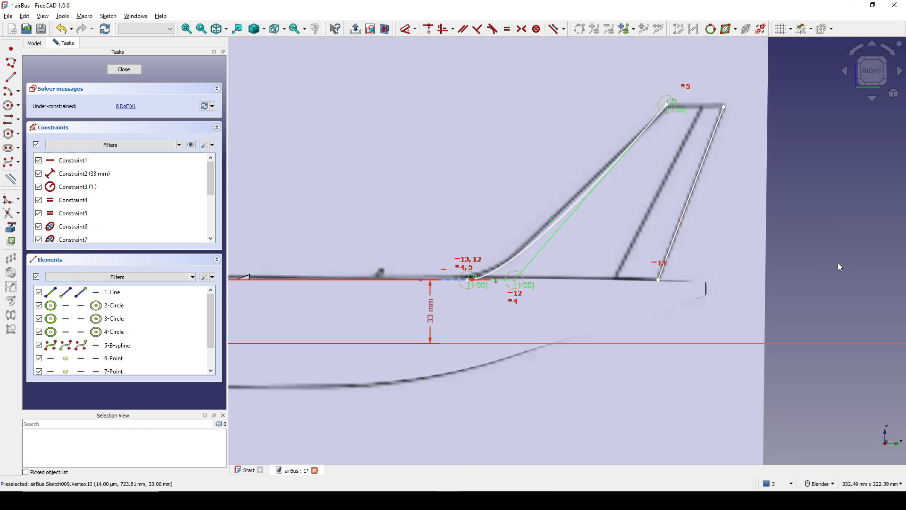
{"action": "scroll", "coordinate": [483, 284], "scroll_direction": "up", "scroll_amount": 3}
{"action": "double_click", "coordinate": [374, 353]}
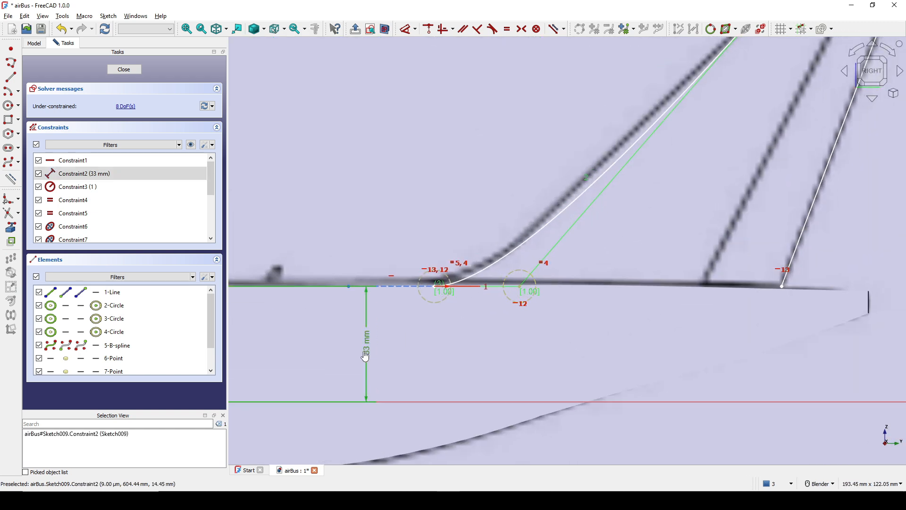
{"action": "type", "text": "32.5"}
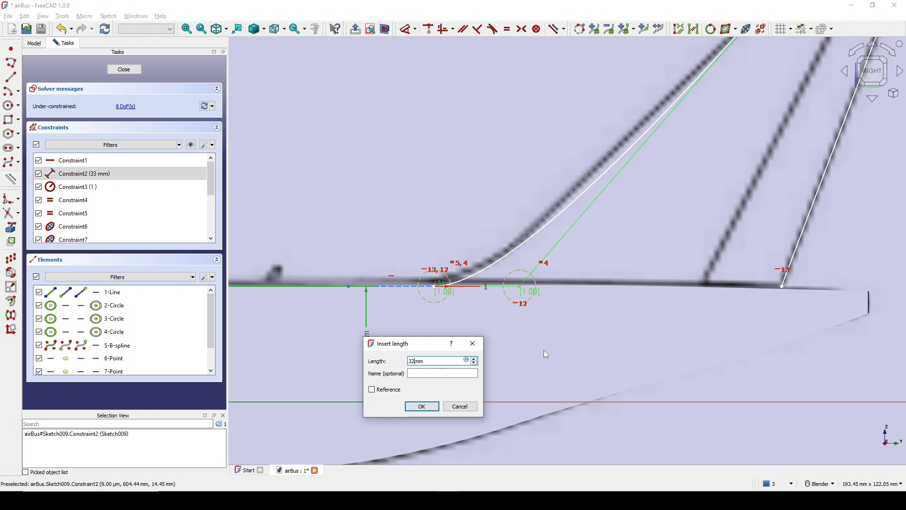
{"action": "left_click", "coordinate": [421, 405]}
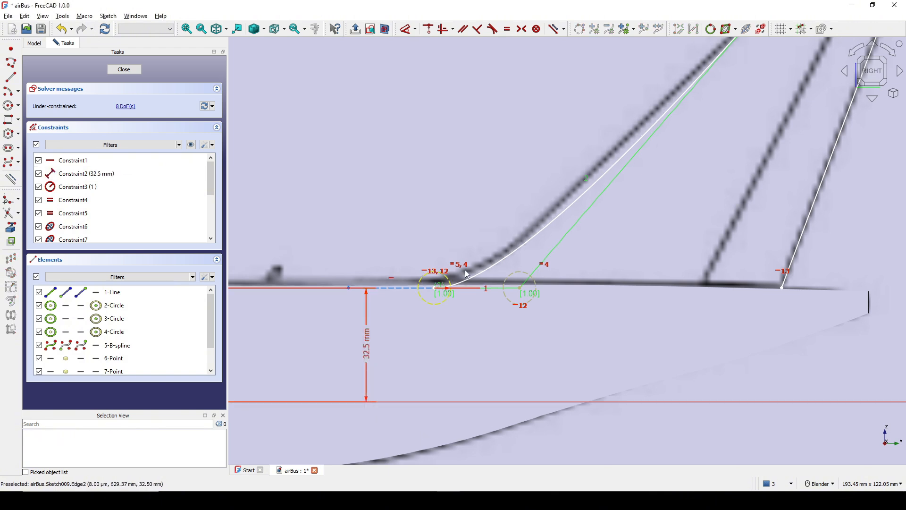
Set the height dimension of the fin's base line above the horizontal axis to 32 mm.
{"action": "scroll", "coordinate": [672, 294], "scroll_direction": "up", "scroll_amount": 4}
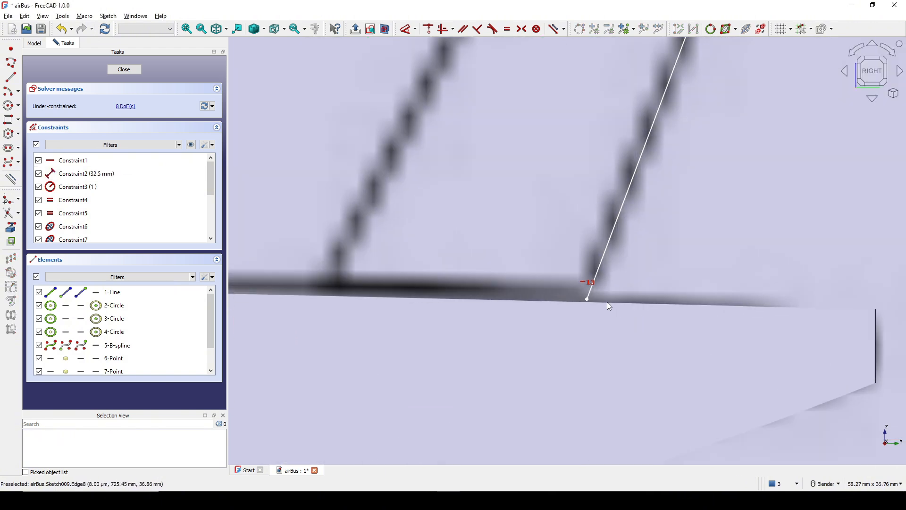
{"action": "scroll", "coordinate": [566, 304], "scroll_direction": "down", "scroll_amount": 5}
{"action": "middle_click_drag", "start_coordinate": [556, 304], "coordinate": [721, 284], "text": "shift"}
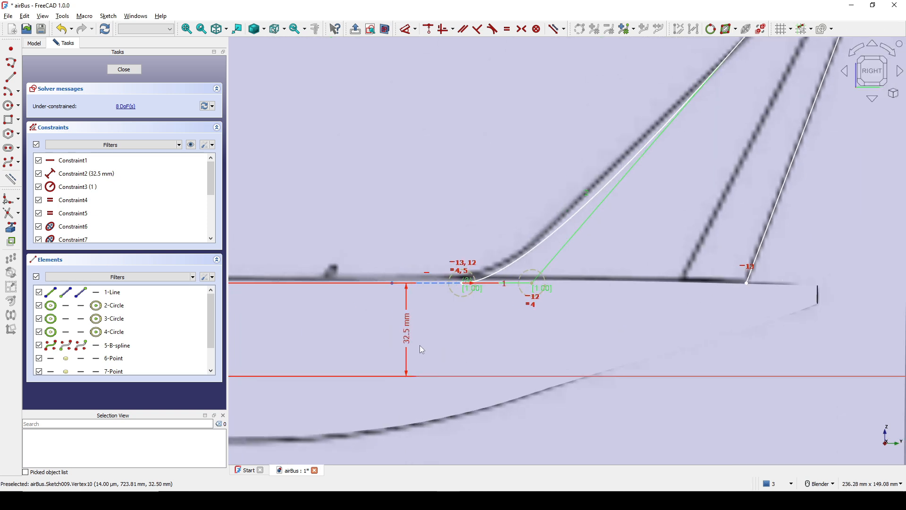
{"action": "double_click", "coordinate": [407, 342]}
{"action": "type", "text": "3"}
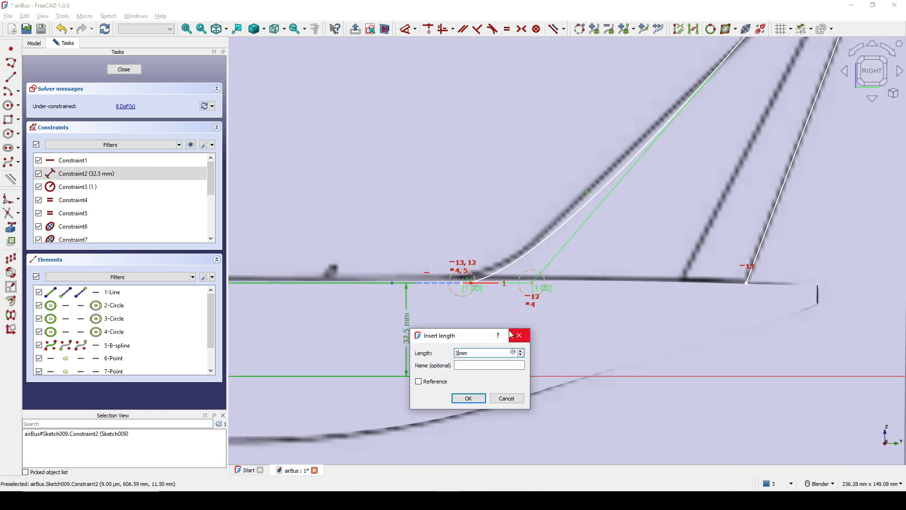
{"action": "type", "text": "2"}
{"action": "left_click", "coordinate": [468, 399]}
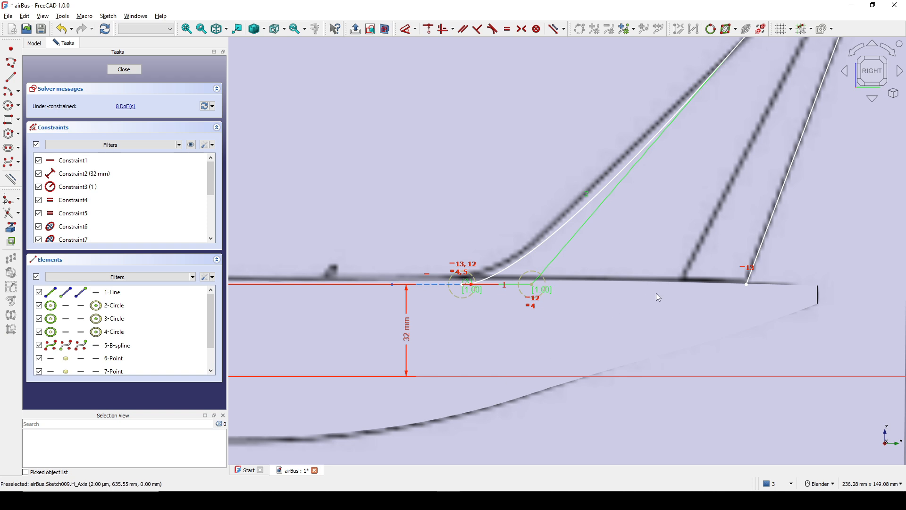
{"action": "scroll", "coordinate": [658, 298], "scroll_direction": "down", "scroll_amount": 4}
{"action": "scroll", "coordinate": [734, 265], "scroll_direction": "up", "scroll_amount": 1}
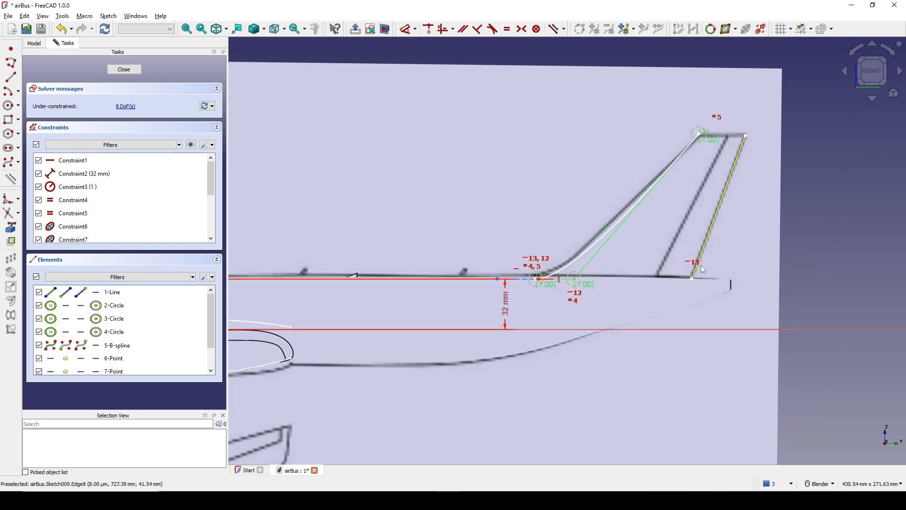
{"action": "scroll", "coordinate": [703, 269], "scroll_direction": "up", "scroll_amount": 1}
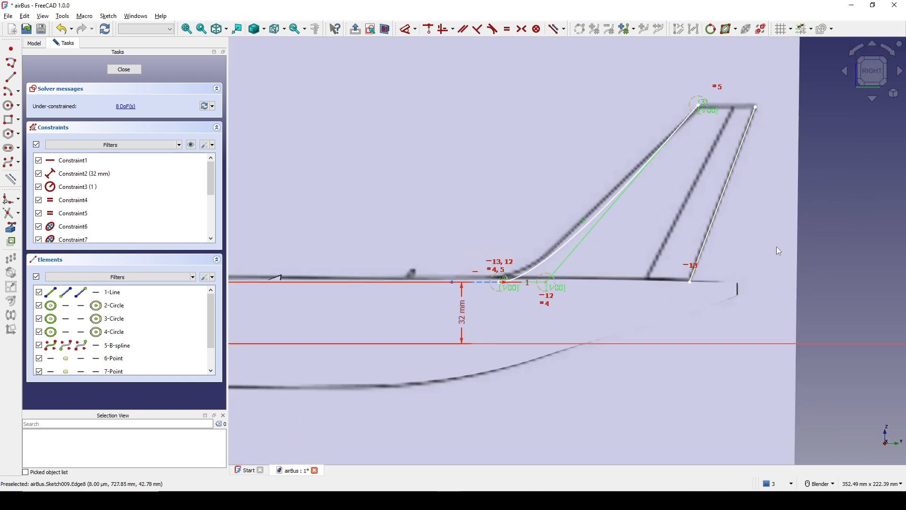
Close the fin outline sketch and view its curves against the fuselage tail in 3D.
{"action": "left_click", "coordinate": [128, 73]}
{"action": "scroll", "coordinate": [460, 213], "scroll_direction": "down", "scroll_amount": 2}
{"action": "middle_click_drag", "start_coordinate": [486, 202], "coordinate": [497, 159], "text": "shift"}
{"action": "left_click", "coordinate": [636, 267]}
{"action": "scroll", "coordinate": [637, 278], "scroll_direction": "down", "scroll_amount": 1}
{"action": "middle_click_drag", "start_coordinate": [616, 281], "coordinate": [632, 323]}
{"action": "middle_click_drag", "start_coordinate": [632, 323], "coordinate": [610, 163], "text": "shift"}
{"action": "scroll", "coordinate": [611, 164], "scroll_direction": "down", "scroll_amount": 2}
{"action": "scroll", "coordinate": [736, 375], "scroll_direction": "up", "scroll_amount": 2}
Rename the fin outline sketch as VerSta_HullCurve1.
{"action": "left_click", "coordinate": [610, 318]}
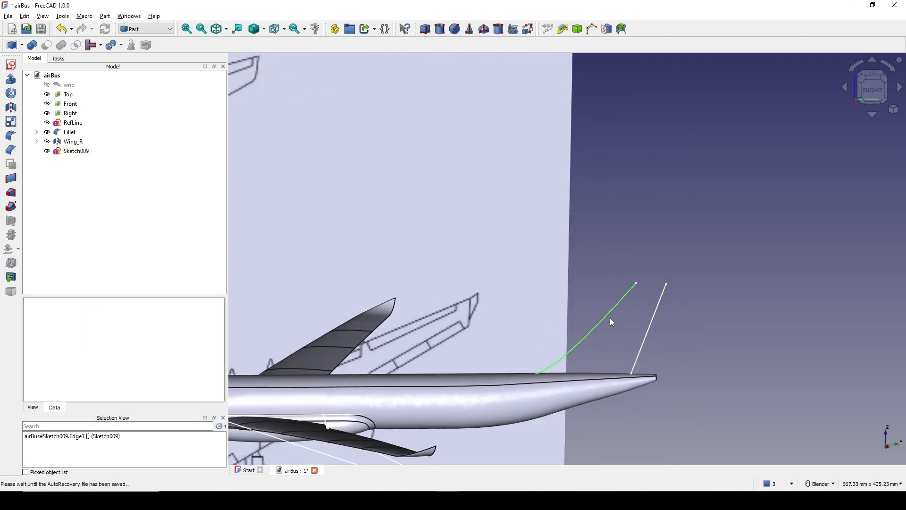
{"action": "left_click", "coordinate": [75, 151]}
{"action": "right_click", "coordinate": [76, 153]}
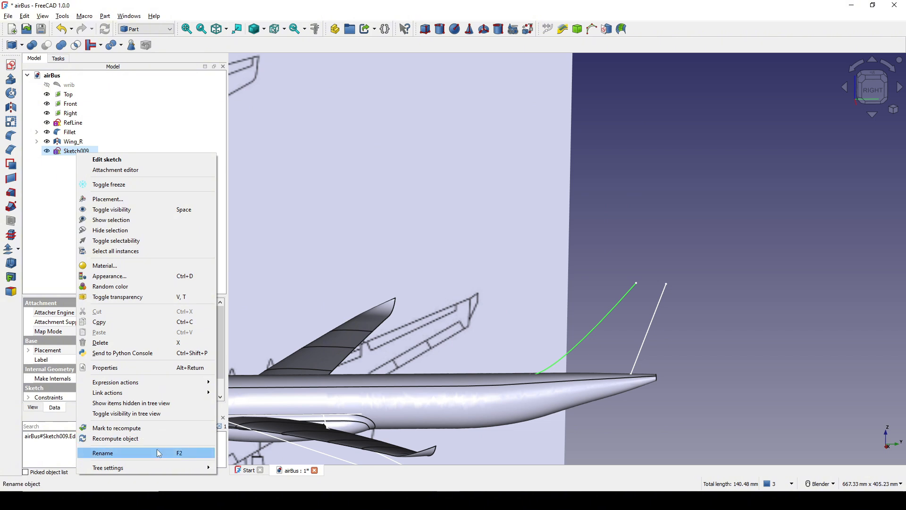
{"action": "left_click", "coordinate": [158, 453]}
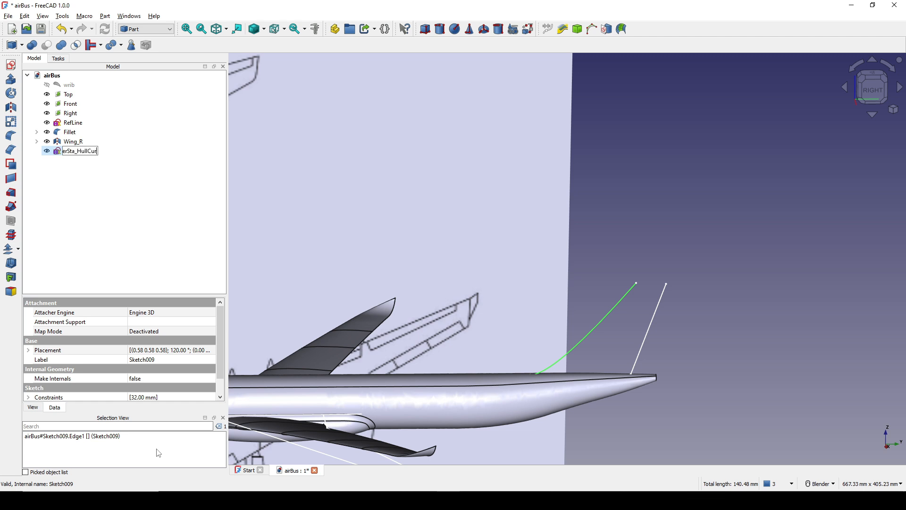
{"action": "key", "text": "Return"}
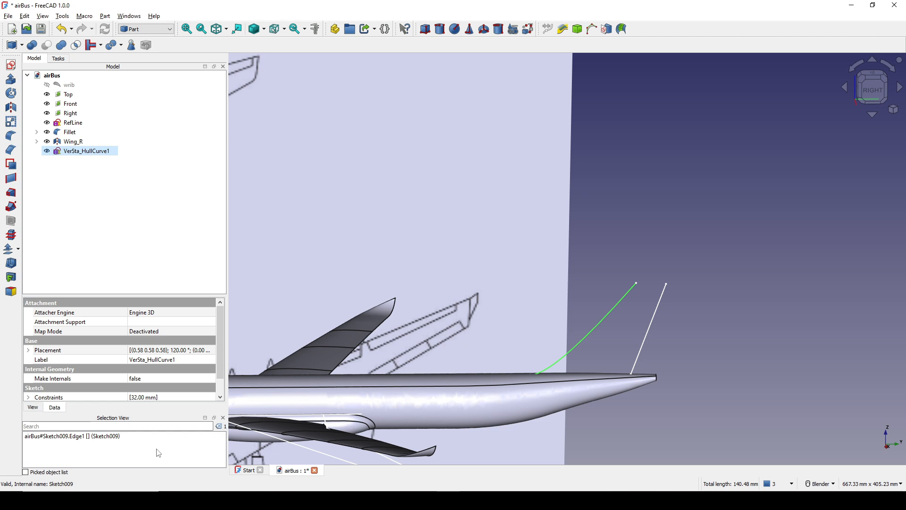
Hide the Fillet fuselage body to expose the lower ends of the fin curves.
{"action": "middle_click_drag", "start_coordinate": [611, 315], "coordinate": [621, 239], "text": "shift"}
{"action": "left_click", "coordinate": [598, 328]}
{"action": "scroll", "coordinate": [597, 328], "scroll_direction": "up", "scroll_amount": 4}
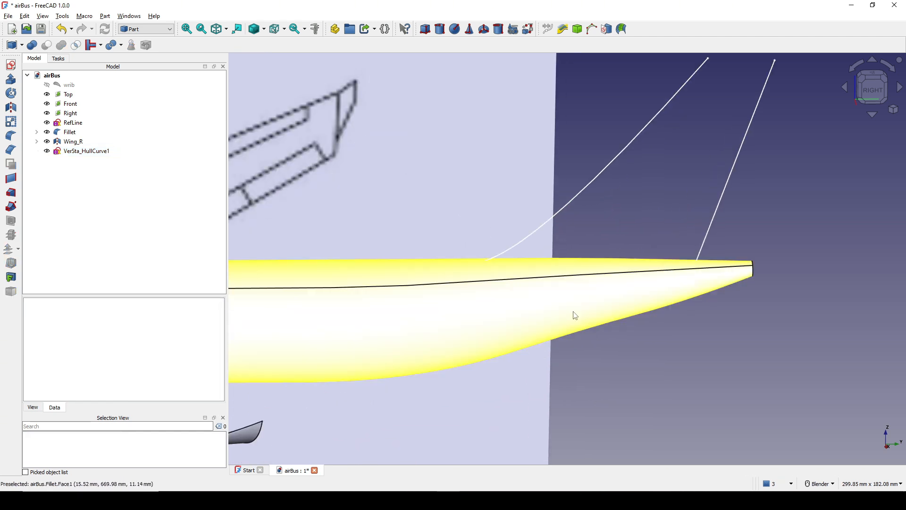
{"action": "middle_click_drag", "start_coordinate": [575, 315], "coordinate": [574, 340], "text": "shift"}
{"action": "left_click", "coordinate": [582, 318]}
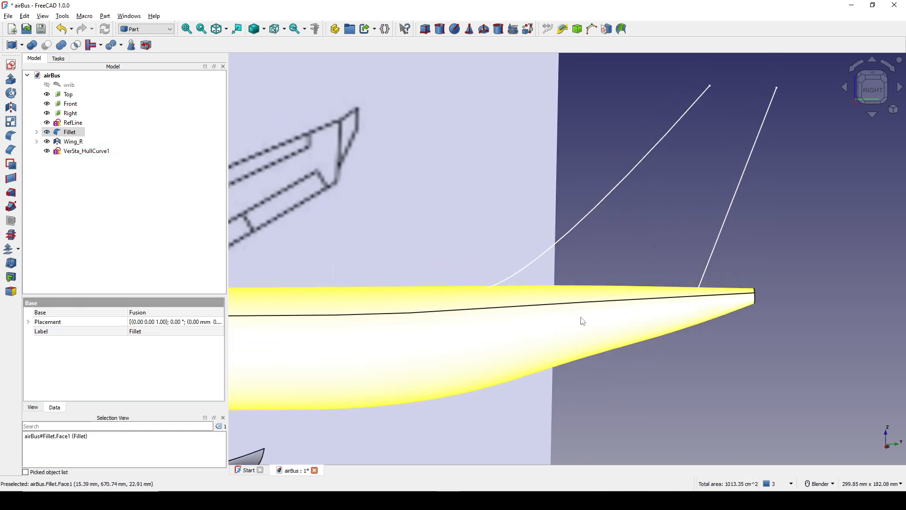
{"action": "key", "text": "space"}
{"action": "scroll", "coordinate": [498, 304], "scroll_direction": "up", "scroll_amount": 3}
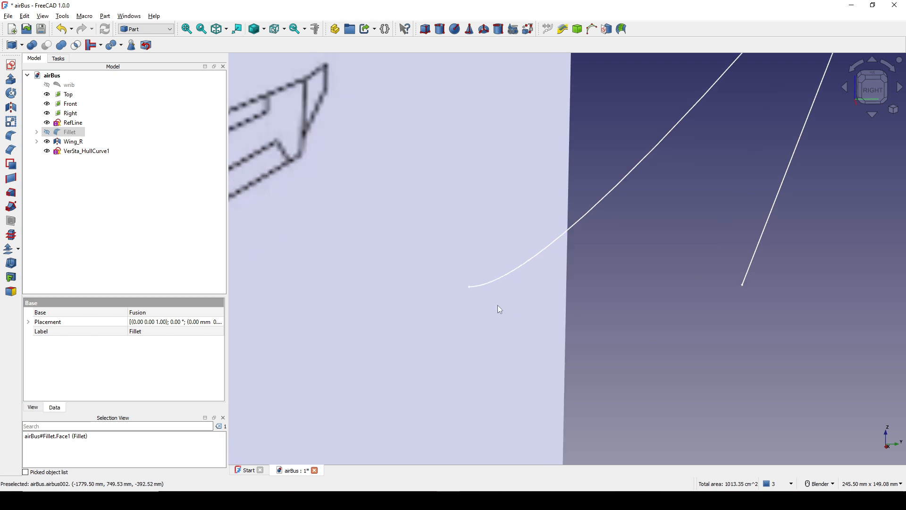
Create a sketch attached to the lower endpoints of the fin's leading and trailing edges, using the Align O-X-Y method.
{"action": "left_click", "coordinate": [461, 289]}
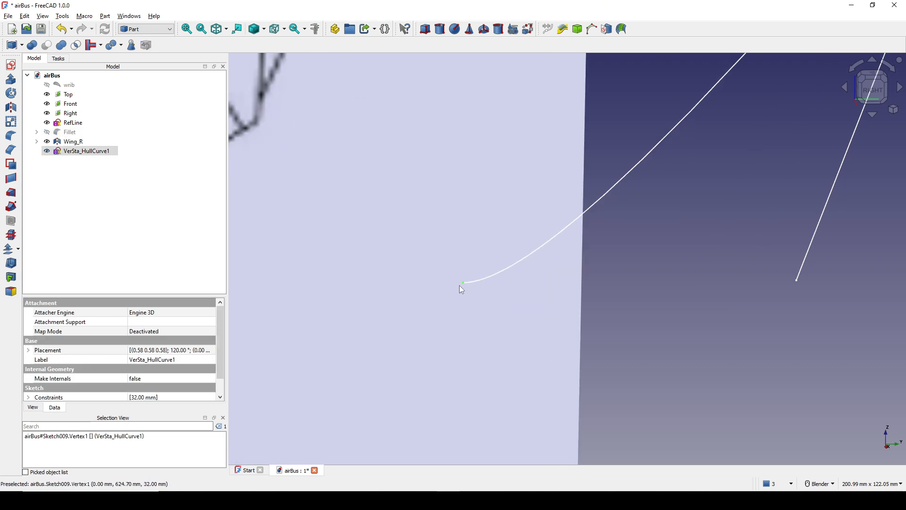
{"action": "left_click", "coordinate": [796, 282], "text": "ctrl"}
{"action": "scroll", "coordinate": [766, 319], "scroll_direction": "down", "scroll_amount": 5}
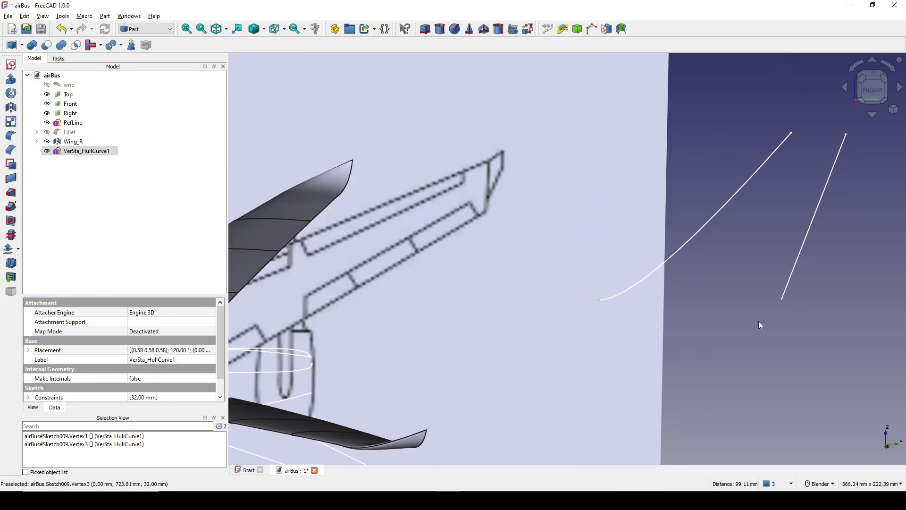
{"action": "middle_click_drag", "start_coordinate": [672, 296], "coordinate": [644, 291], "text": "shift"}
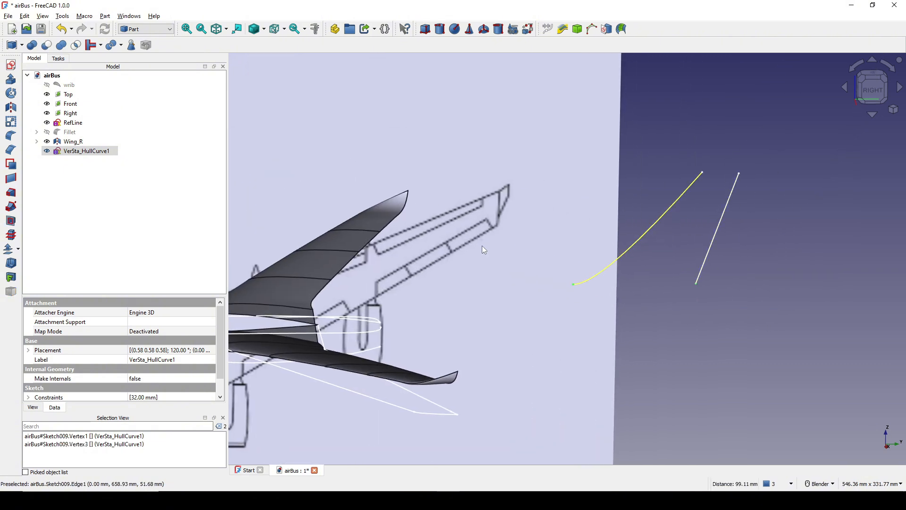
{"action": "left_click", "coordinate": [12, 65]}
{"action": "left_click", "coordinate": [444, 249]}
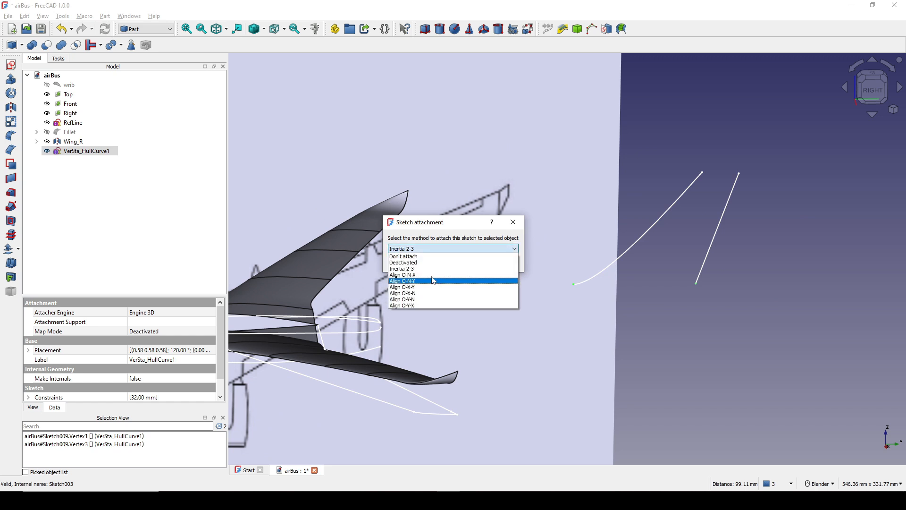
{"action": "left_click", "coordinate": [427, 287]}
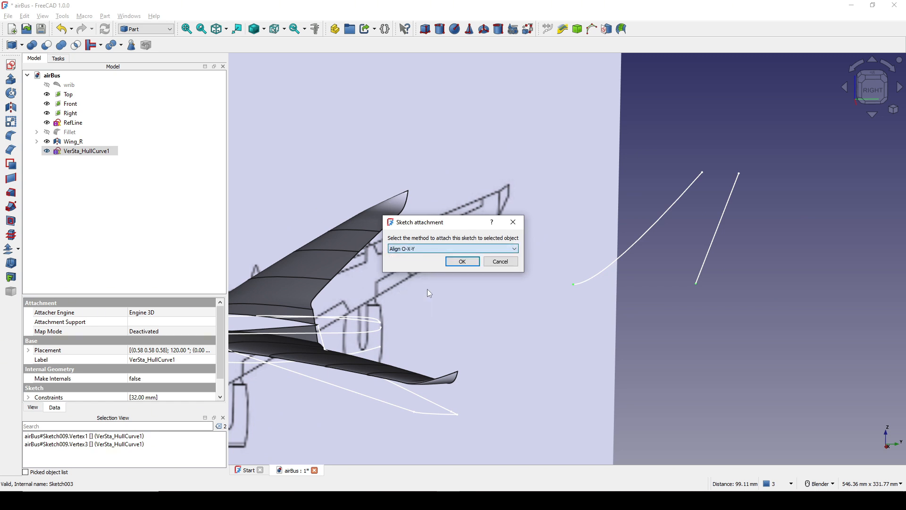
{"action": "left_click", "coordinate": [462, 262]}
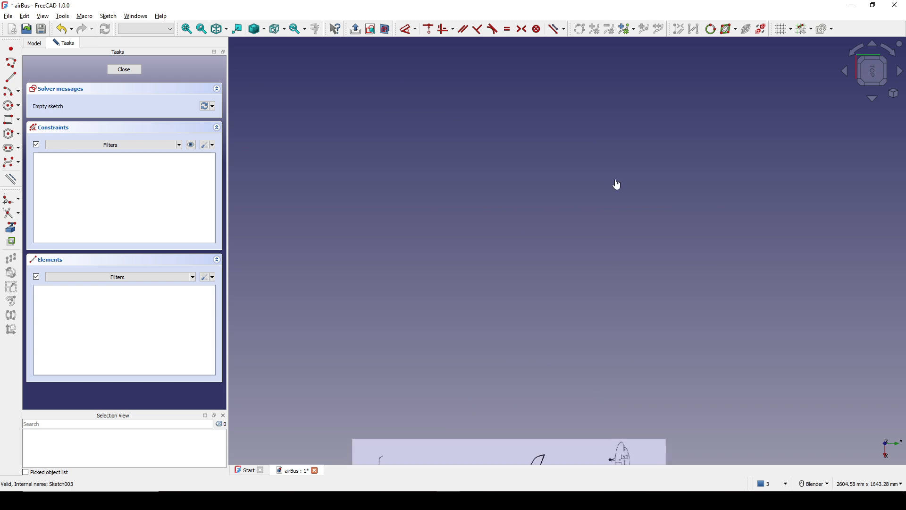
Bring the lower endpoint of the fin's trailing edge into the new sketch as external geometry.
{"action": "scroll", "coordinate": [606, 228], "scroll_direction": "up", "scroll_amount": 8}
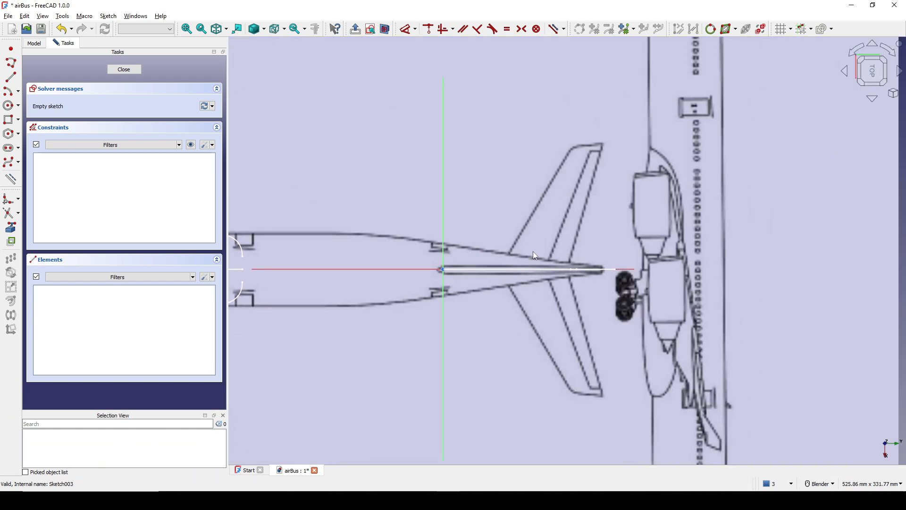
{"action": "scroll", "coordinate": [535, 255], "scroll_direction": "up", "scroll_amount": 1}
{"action": "scroll", "coordinate": [528, 278], "scroll_direction": "up", "scroll_amount": 1}
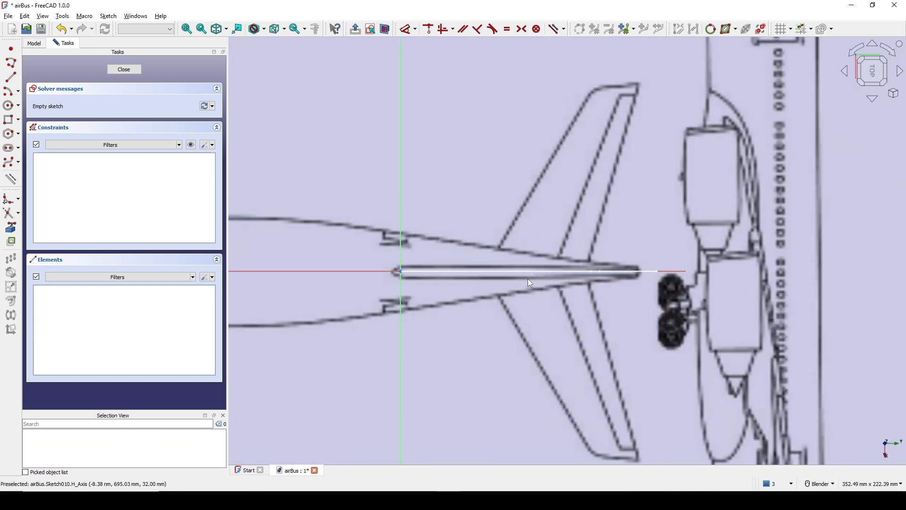
{"action": "scroll", "coordinate": [531, 262], "scroll_direction": "up", "scroll_amount": 1}
{"action": "middle_click_drag", "start_coordinate": [531, 262], "coordinate": [559, 274], "text": "shift"}
{"action": "mouse_move", "coordinate": [558, 273]}
{"action": "middle_mouse_down"}
{"action": "mouse_move", "coordinate": [494, 275]}
{"action": "mouse_move", "coordinate": [491, 266]}
{"action": "middle_mouse_up"}
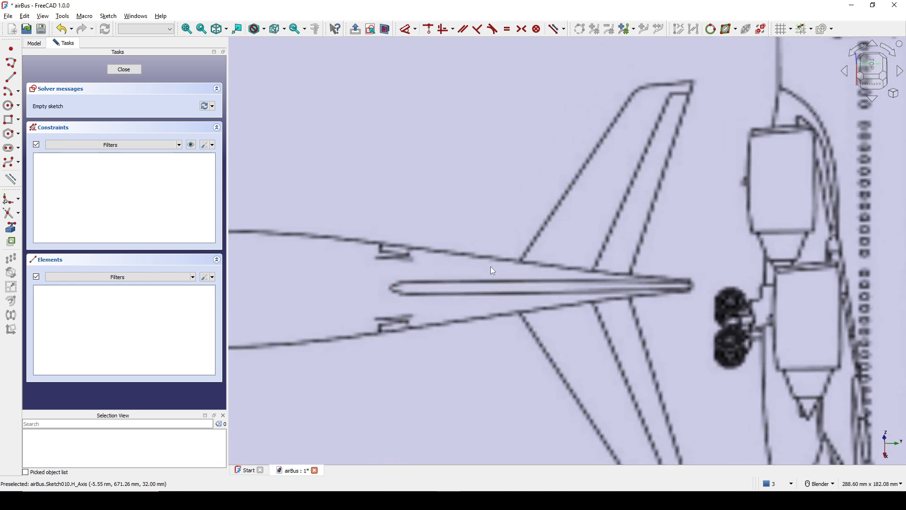
{"action": "scroll", "coordinate": [492, 266], "scroll_direction": "down", "scroll_amount": 10}
{"action": "middle_click_drag", "start_coordinate": [499, 158], "coordinate": [501, 302], "text": "shift"}
{"action": "scroll", "coordinate": [501, 303], "scroll_direction": "up", "scroll_amount": 2}
{"action": "scroll", "coordinate": [500, 307], "scroll_direction": "up", "scroll_amount": 6}
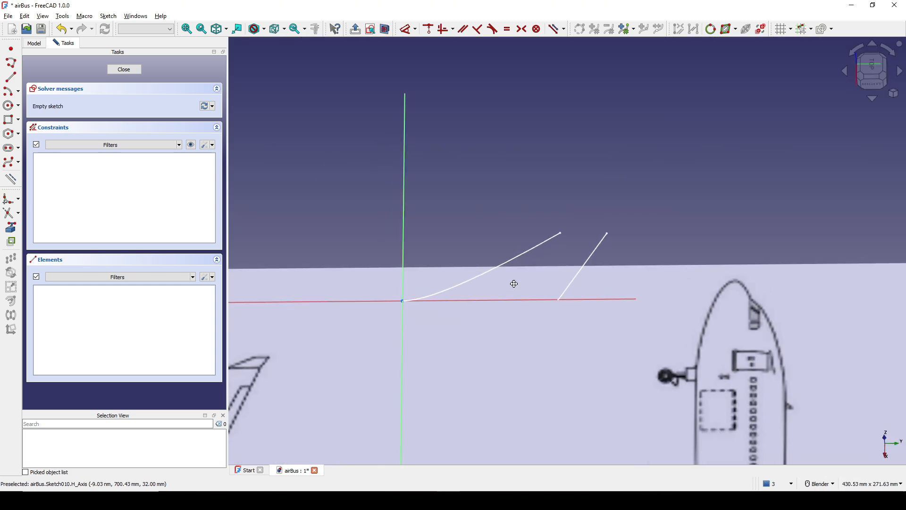
{"action": "left_click", "coordinate": [10, 241]}
{"action": "scroll", "coordinate": [416, 311], "scroll_direction": "up", "scroll_amount": 2}
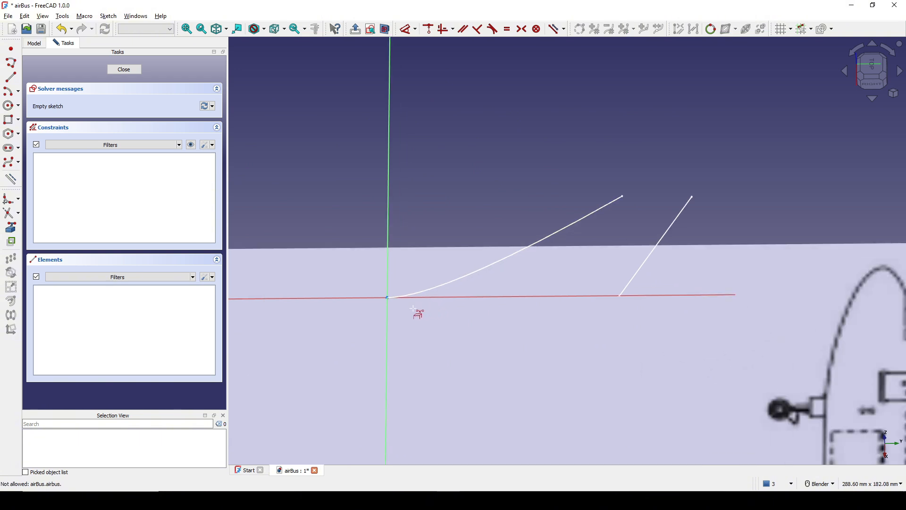
{"action": "left_click", "coordinate": [619, 296]}
{"action": "scroll", "coordinate": [638, 316], "scroll_direction": "down", "scroll_amount": 4}
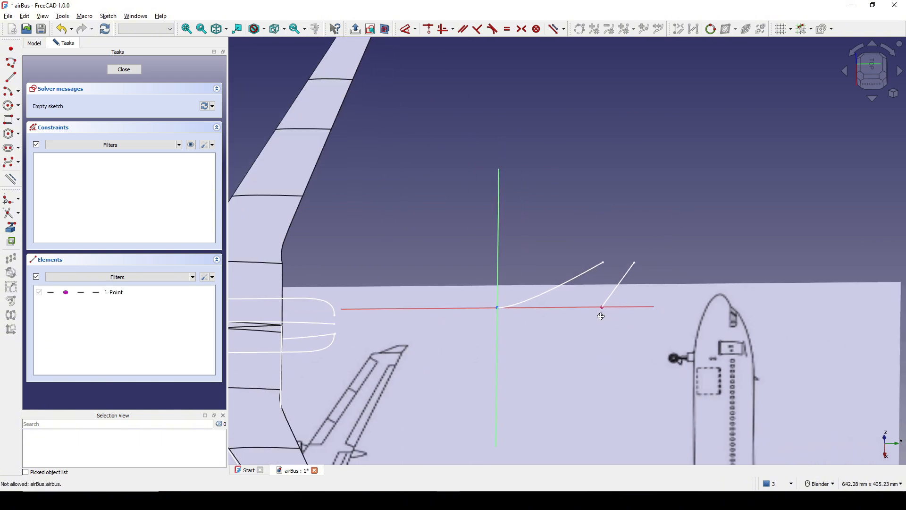
Draw one side of the fin's base profile as a control-point B-spline from the origin, through a point about 4.4 mm up the vertical axis, ending above the trailing-edge point.
{"action": "left_click", "coordinate": [871, 89]}
{"action": "scroll", "coordinate": [621, 209], "scroll_direction": "up", "scroll_amount": 2}
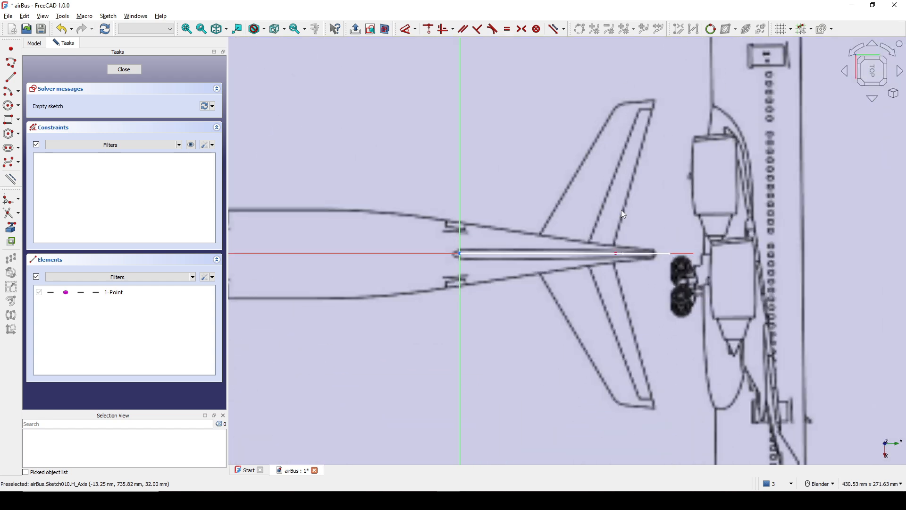
{"action": "scroll", "coordinate": [621, 209], "scroll_direction": "up", "scroll_amount": 4}
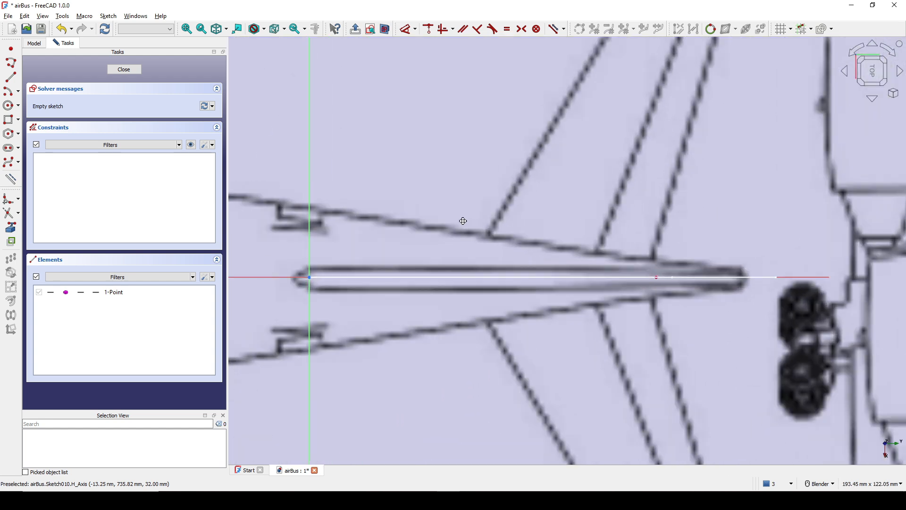
{"action": "middle_click_drag", "start_coordinate": [463, 221], "coordinate": [519, 214], "text": "shift"}
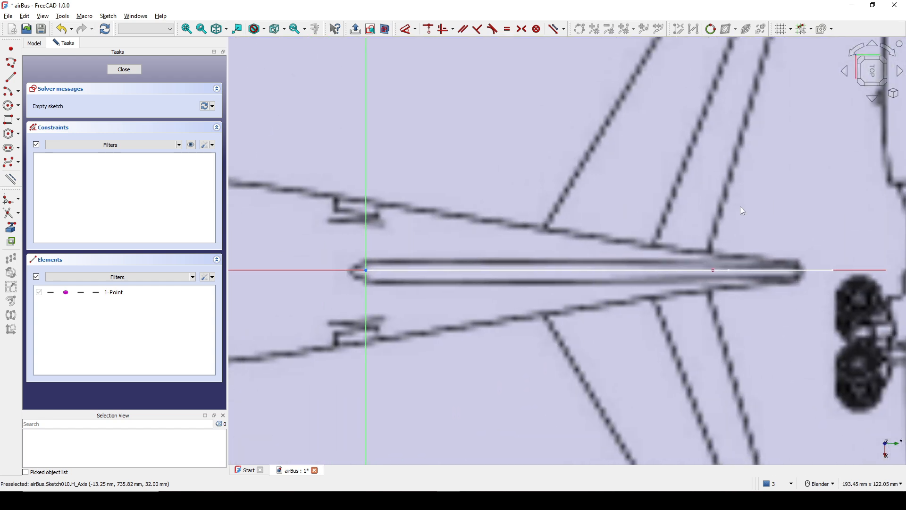
{"action": "left_click", "coordinate": [10, 161]}
{"action": "scroll", "coordinate": [361, 232], "scroll_direction": "up", "scroll_amount": 3}
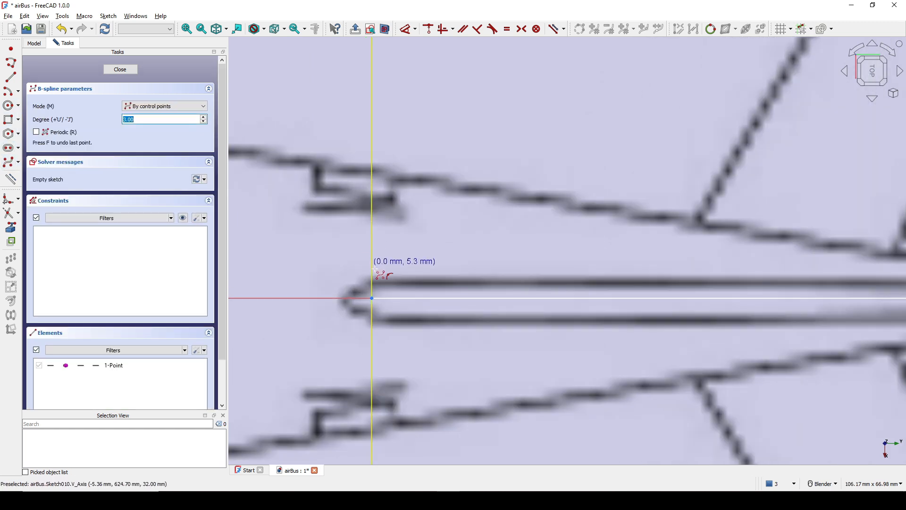
{"action": "left_click", "coordinate": [372, 298]}
{"action": "left_click", "coordinate": [374, 270]}
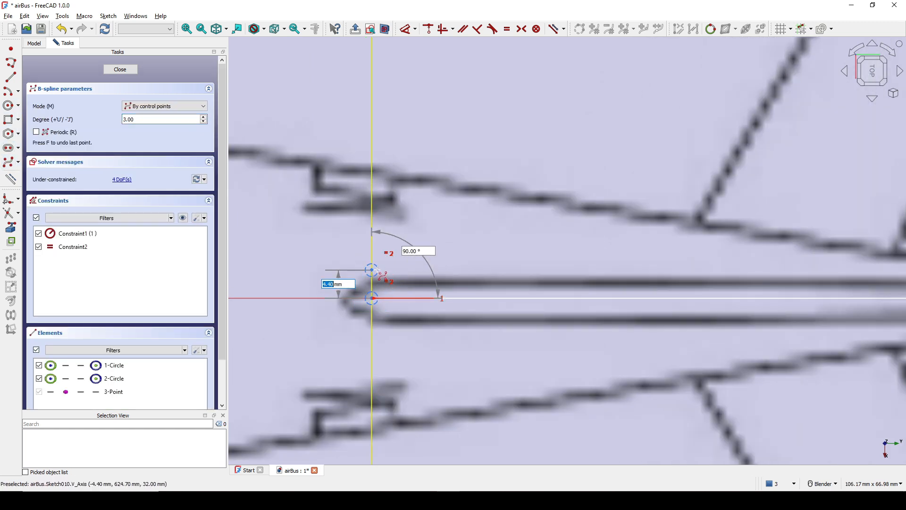
{"action": "scroll", "coordinate": [412, 257], "scroll_direction": "down", "scroll_amount": 3}
{"action": "middle_click_drag", "start_coordinate": [491, 240], "coordinate": [376, 228], "text": "shift"}
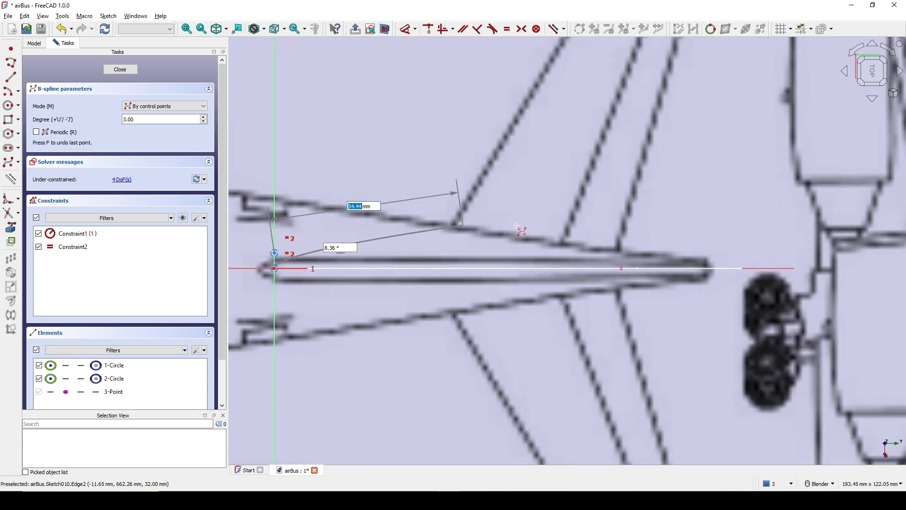
{"action": "scroll", "coordinate": [518, 226], "scroll_direction": "up", "scroll_amount": 1}
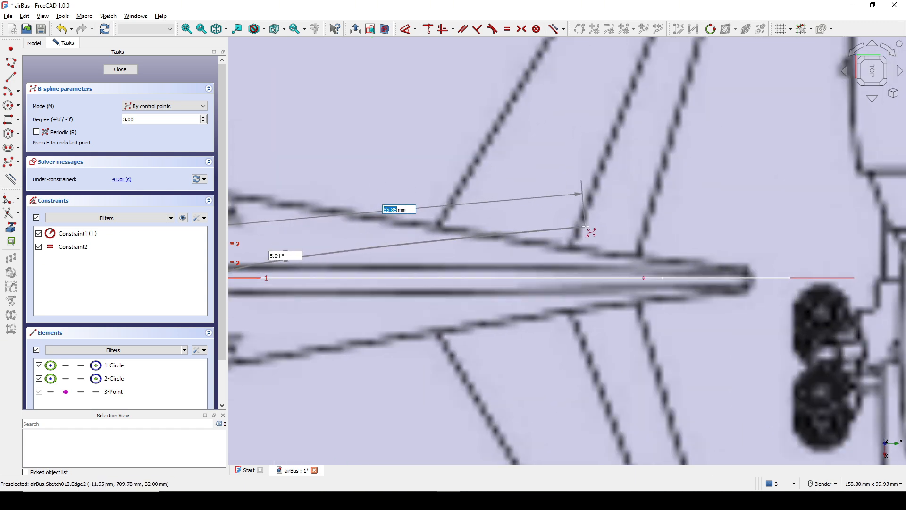
{"action": "left_click", "coordinate": [643, 268]}
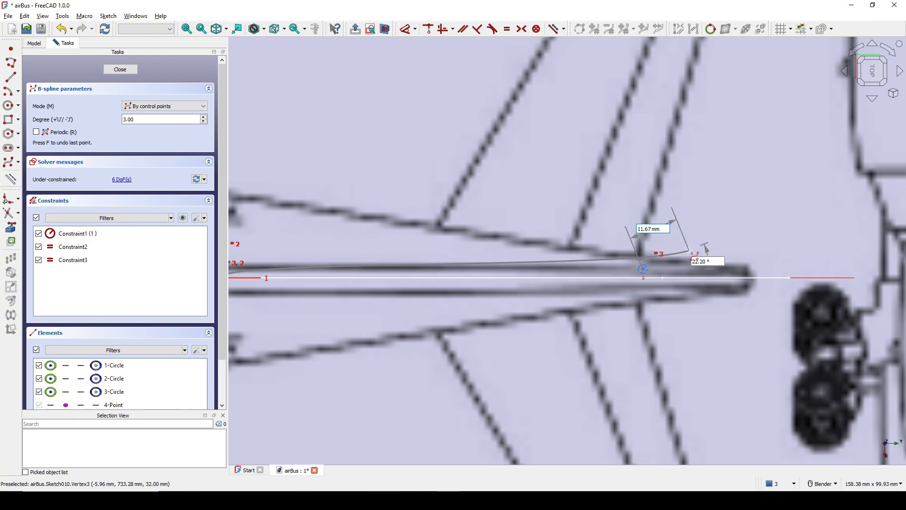
{"action": "right_click", "coordinate": [690, 253]}
Draw the profile's opposite side as a control-point B-spline from the origin, through a point below it on the vertical axis, ending below the trailing-edge point.
{"action": "middle_click_drag", "start_coordinate": [405, 293], "coordinate": [585, 270], "text": "shift"}
{"action": "scroll", "coordinate": [394, 272], "scroll_direction": "up", "scroll_amount": 5}
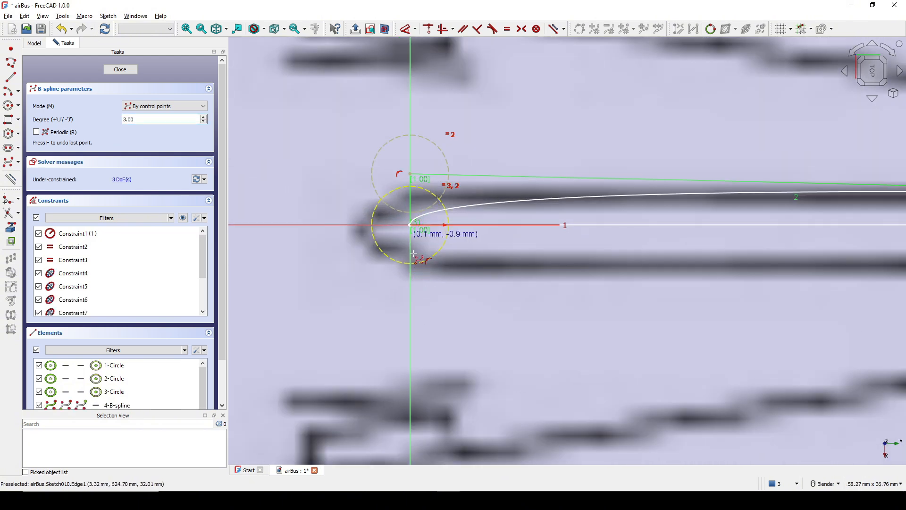
{"action": "left_click", "coordinate": [411, 231]}
{"action": "left_click", "coordinate": [410, 297]}
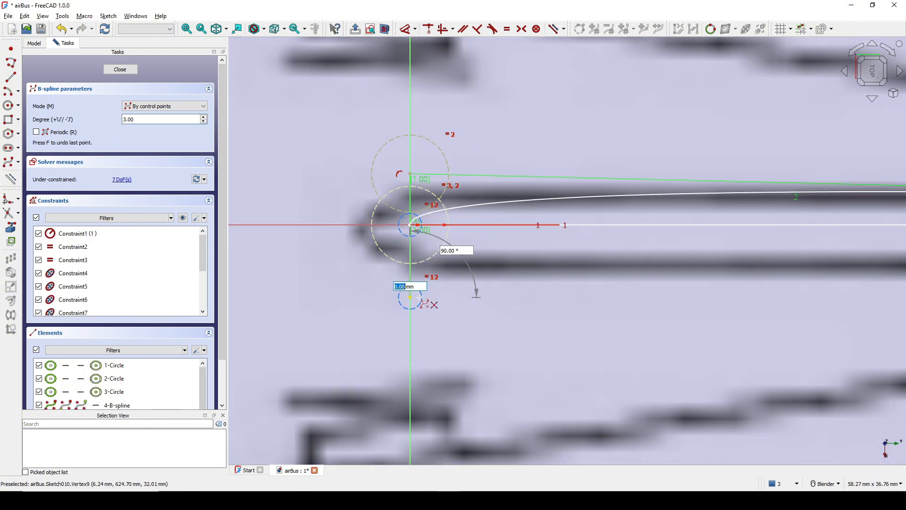
{"action": "scroll", "coordinate": [459, 305], "scroll_direction": "down", "scroll_amount": 4}
{"action": "middle_click_drag", "start_coordinate": [828, 332], "coordinate": [453, 355], "text": "shift"}
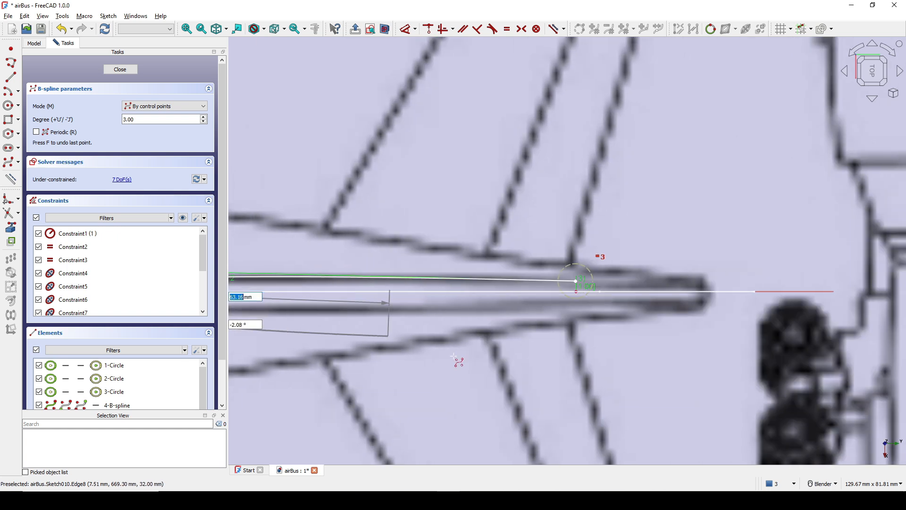
{"action": "left_click", "coordinate": [575, 310]}
{"action": "right_click", "coordinate": [665, 320]}
Make the two B-splines' front control points on the vertical axis symmetric about the horizontal axis.
{"action": "scroll", "coordinate": [489, 313], "scroll_direction": "down", "scroll_amount": 5}
{"action": "scroll", "coordinate": [560, 293], "scroll_direction": "up", "scroll_amount": 8}
{"action": "mouse_move", "coordinate": [284, 302]}
{"action": "middle_mouse_down", "text": "shift"}
{"action": "mouse_move", "coordinate": [560, 293]}
{"action": "mouse_move", "coordinate": [509, 294]}
{"action": "middle_mouse_up", "text": "shift"}
{"action": "left_click", "coordinate": [470, 266]}
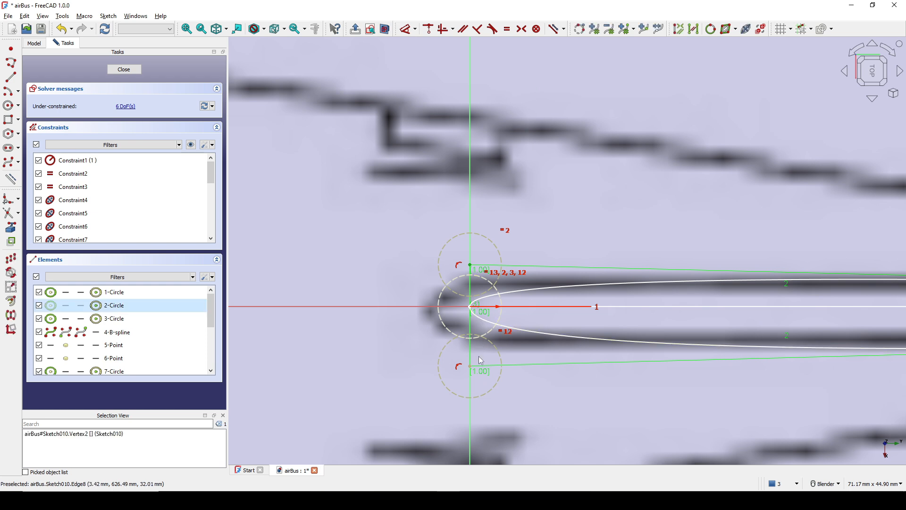
{"action": "left_click", "coordinate": [474, 372]}
{"action": "left_click", "coordinate": [403, 312]}
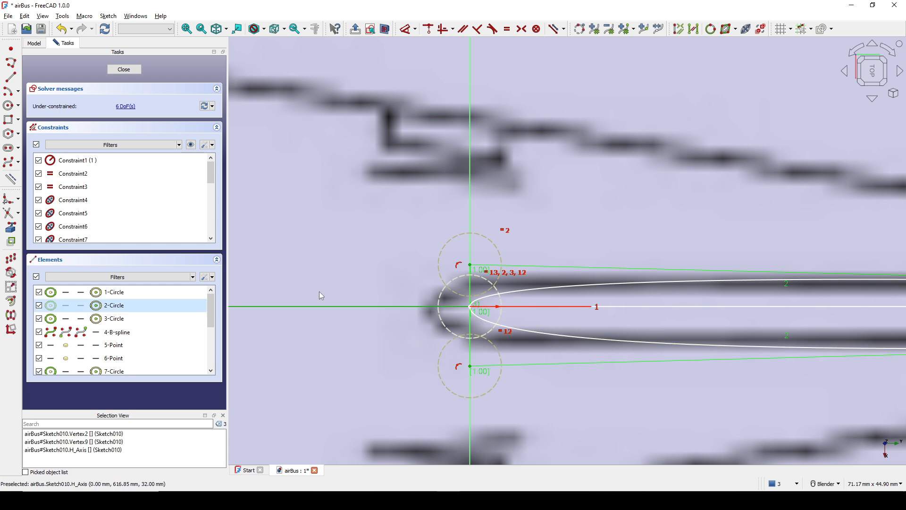
{"action": "key", "text": "s"}
{"action": "key", "text": "s"}
Make the rear endpoints of the two B-splines symmetric about the imported trailing-edge point.
{"action": "scroll", "coordinate": [580, 286], "scroll_direction": "down", "scroll_amount": 3}
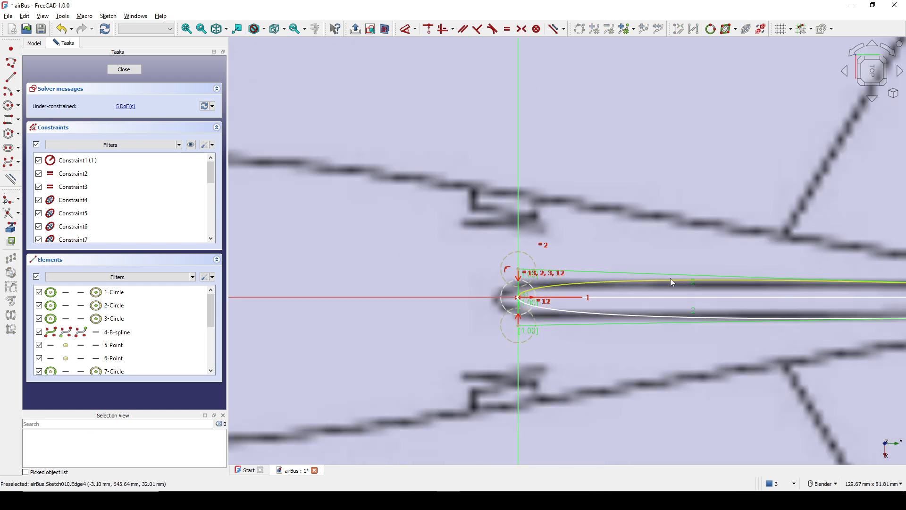
{"action": "mouse_move", "coordinate": [672, 280]}
{"action": "middle_mouse_down", "text": "shift"}
{"action": "mouse_move", "coordinate": [298, 276]}
{"action": "mouse_move", "coordinate": [695, 285]}
{"action": "mouse_move", "coordinate": [513, 287]}
{"action": "middle_mouse_up", "text": "shift"}
{"action": "scroll", "coordinate": [683, 285], "scroll_direction": "up", "scroll_amount": 2}
{"action": "scroll", "coordinate": [513, 287], "scroll_direction": "up", "scroll_amount": 2}
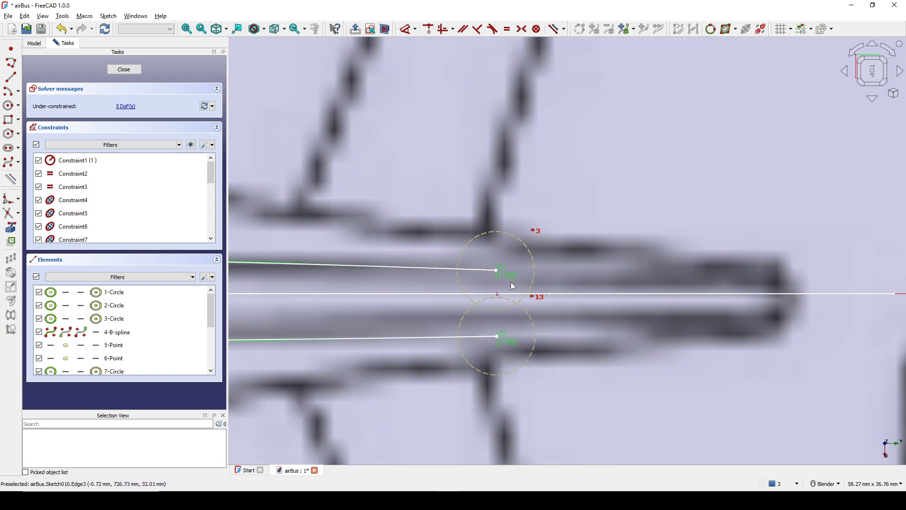
{"action": "left_click", "coordinate": [497, 272]}
{"action": "left_click", "coordinate": [501, 338]}
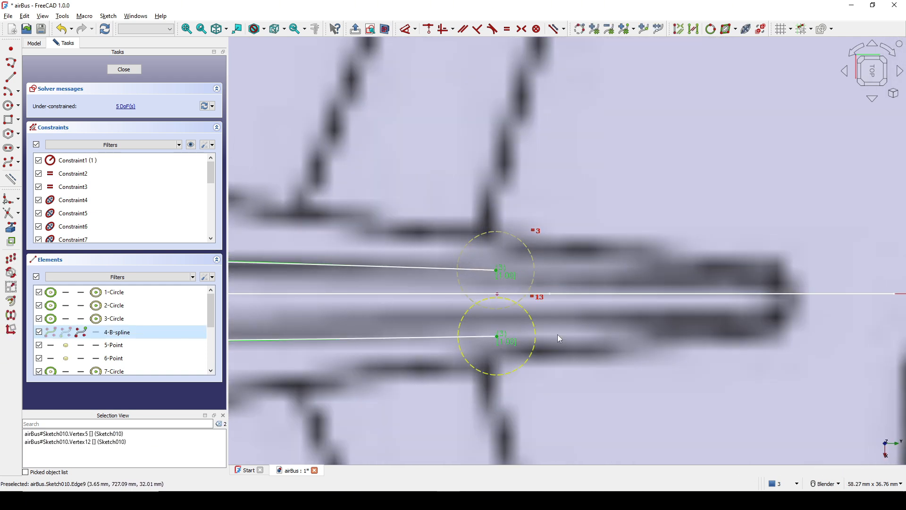
{"action": "scroll", "coordinate": [602, 301], "scroll_direction": "down", "scroll_amount": 5}
{"action": "scroll", "coordinate": [659, 316], "scroll_direction": "up", "scroll_amount": 1}
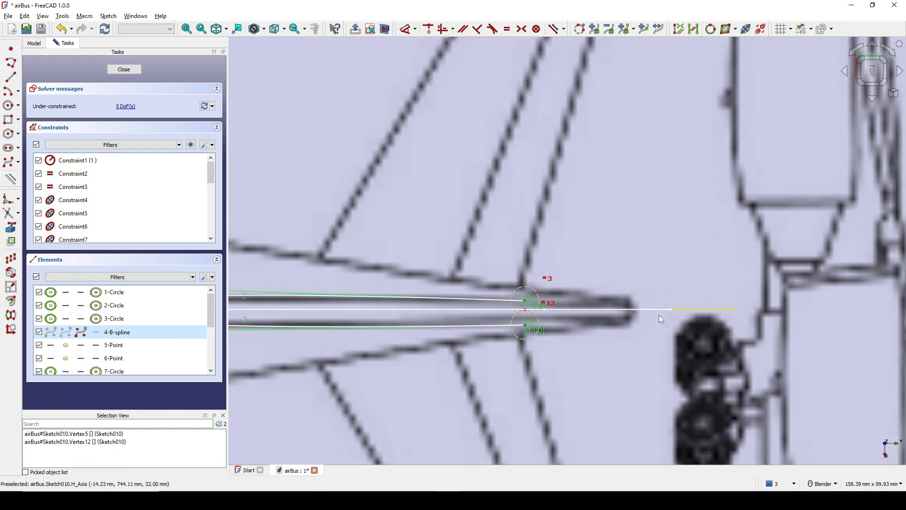
{"action": "scroll", "coordinate": [533, 317], "scroll_direction": "up", "scroll_amount": 4}
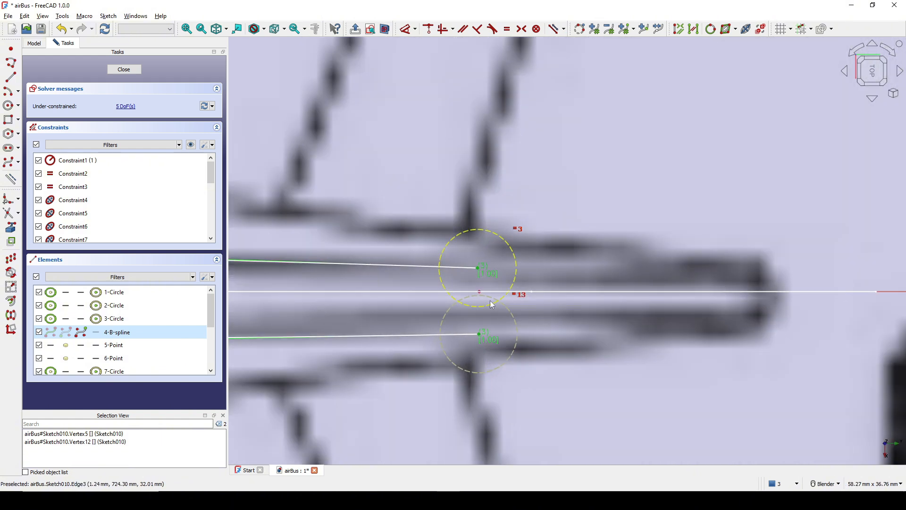
{"action": "key", "text": "s"}
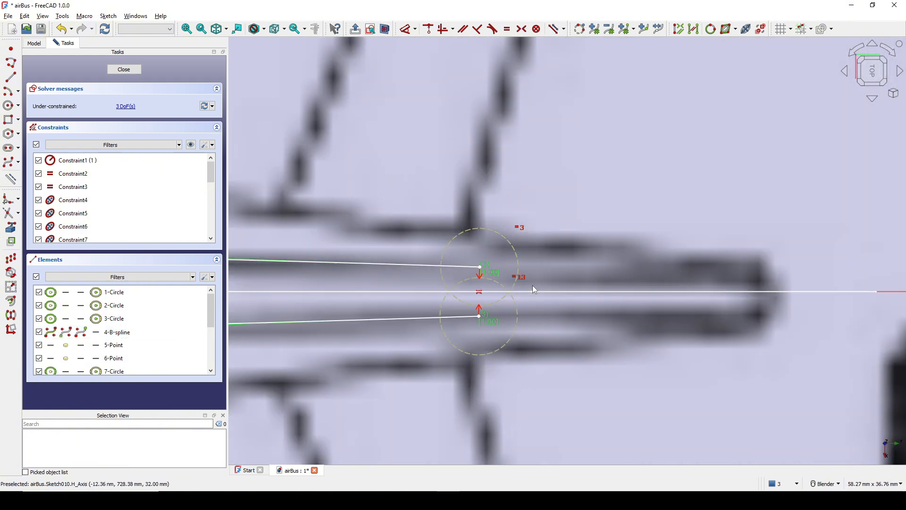
Close the rear of the fin profile with a vertical line joining the two B-spline endpoints.
{"action": "scroll", "coordinate": [510, 288], "scroll_direction": "down", "scroll_amount": 1}
{"action": "scroll", "coordinate": [509, 288], "scroll_direction": "up", "scroll_amount": 3}
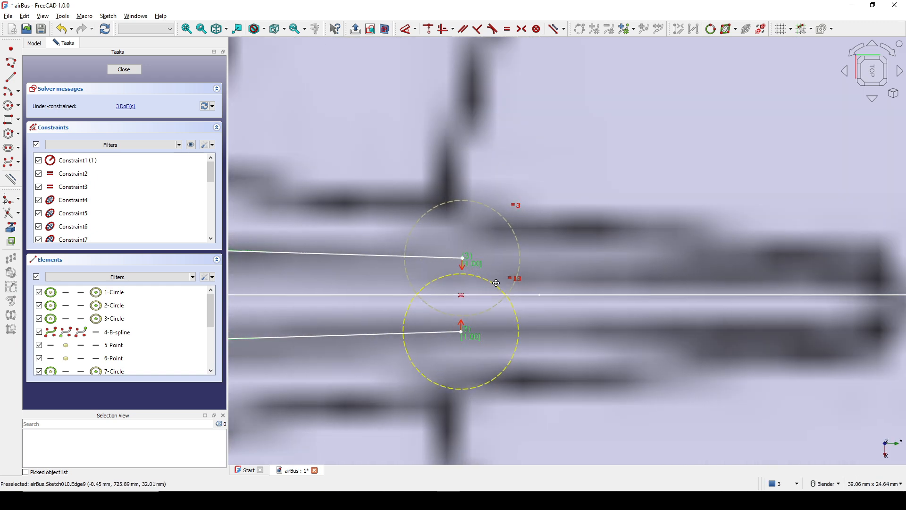
{"action": "left_click", "coordinate": [10, 77]}
{"action": "scroll", "coordinate": [636, 283], "scroll_direction": "up", "scroll_amount": 2}
{"action": "left_click", "coordinate": [448, 220]}
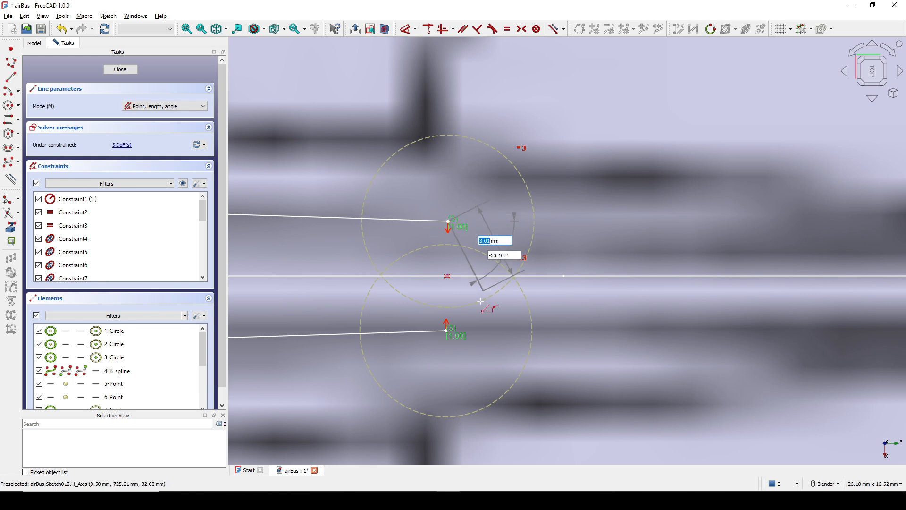
{"action": "left_click", "coordinate": [448, 330]}
{"action": "key", "text": "Escape"}
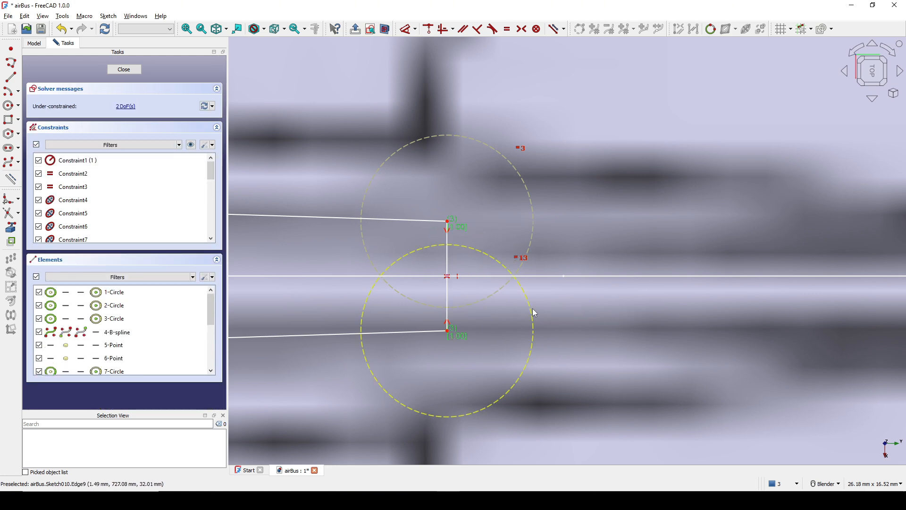
Dimension the profile's rear closing line, set its length to 3 mm, and finish the sketch.
{"action": "scroll", "coordinate": [705, 288], "scroll_direction": "down", "scroll_amount": 8}
{"action": "middle_click_drag", "start_coordinate": [705, 288], "coordinate": [870, 293], "text": "shift"}
{"action": "middle_click_drag", "start_coordinate": [680, 300], "coordinate": [589, 299], "text": "shift"}
{"action": "middle_click_drag", "start_coordinate": [851, 304], "coordinate": [774, 307], "text": "shift"}
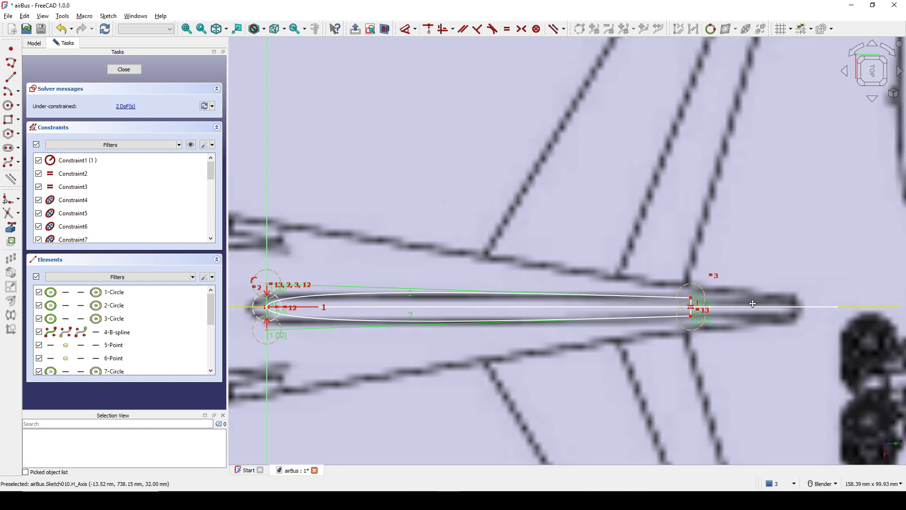
{"action": "scroll", "coordinate": [703, 302], "scroll_direction": "up", "scroll_amount": 8}
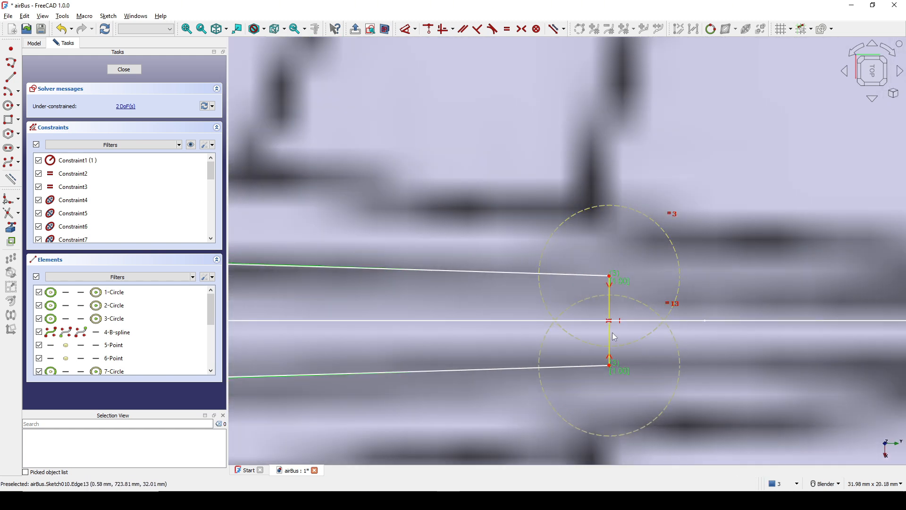
{"action": "key", "text": "d"}
{"action": "left_click", "coordinate": [610, 334]}
{"action": "left_click", "coordinate": [719, 339]}
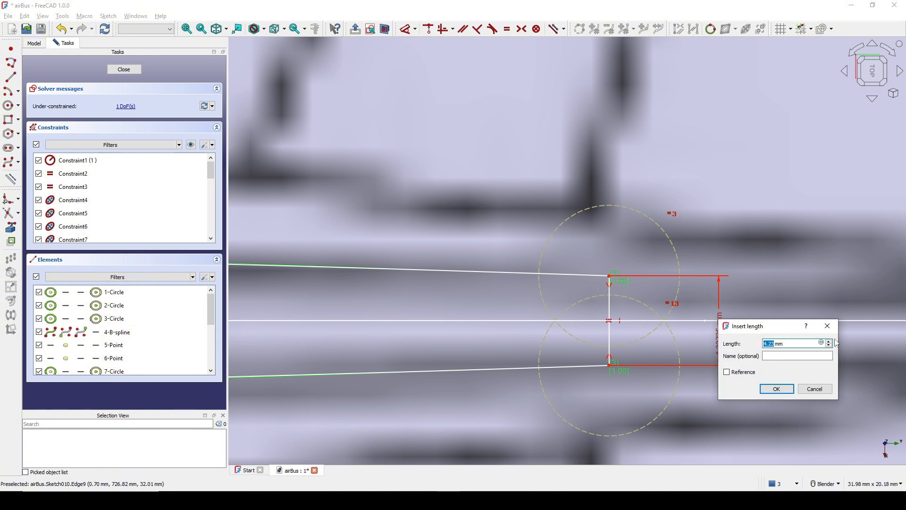
{"action": "left_click", "coordinate": [776, 388]}
{"action": "double_click", "coordinate": [720, 345]}
{"action": "type", "text": "3"}
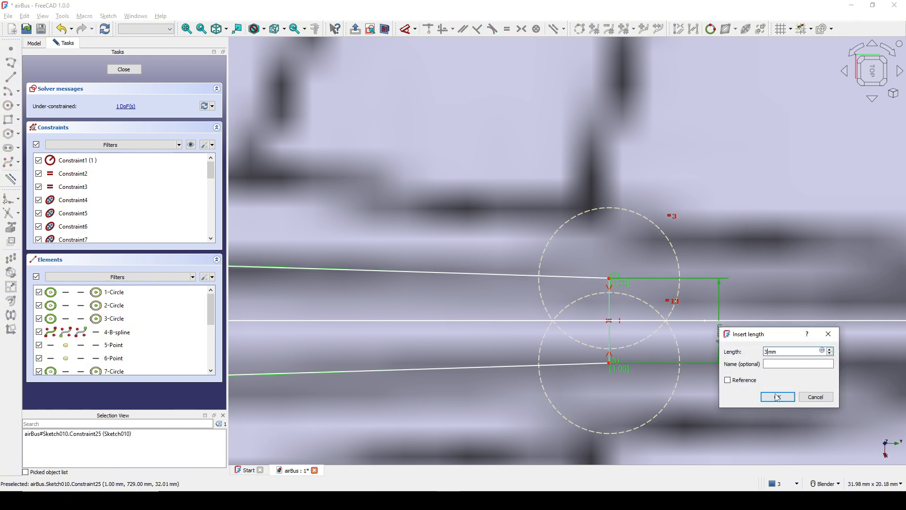
{"action": "left_click", "coordinate": [777, 395]}
{"action": "scroll", "coordinate": [733, 376], "scroll_direction": "down", "scroll_amount": 10}
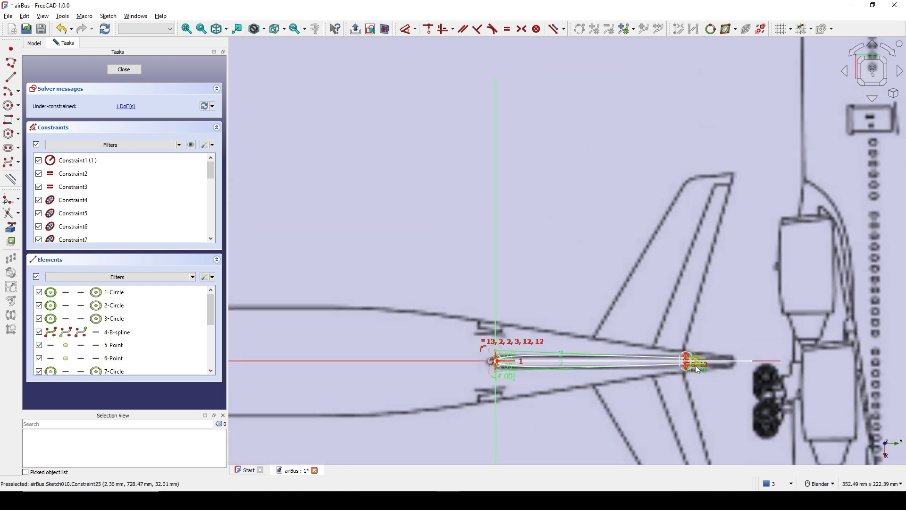
{"action": "left_click", "coordinate": [135, 73]}
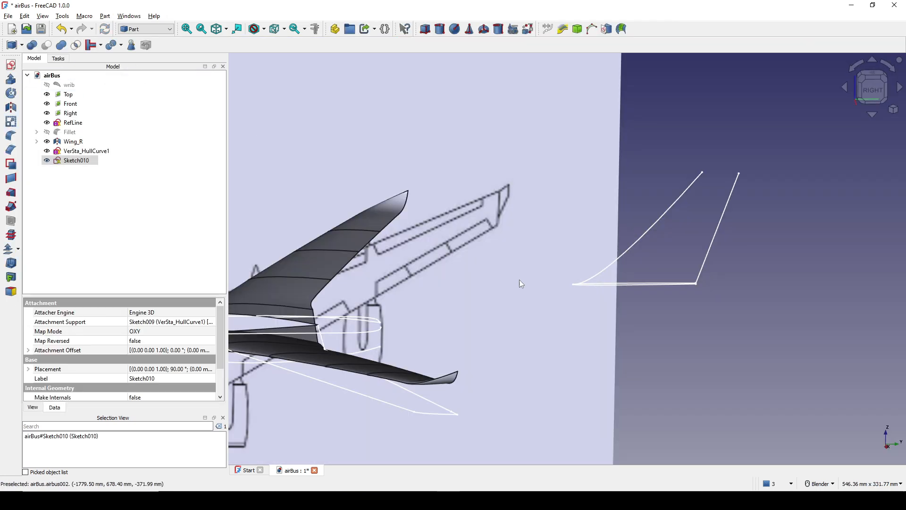
Rename the fin's base profile sketch as VerSta_Profile.
{"action": "scroll", "coordinate": [519, 281], "scroll_direction": "down", "scroll_amount": 4}
{"action": "left_click", "coordinate": [629, 348]}
{"action": "mouse_move", "coordinate": [601, 321]}
{"action": "middle_mouse_down"}
{"action": "mouse_move", "coordinate": [628, 347]}
{"action": "mouse_move", "coordinate": [727, 346]}
{"action": "mouse_move", "coordinate": [603, 333]}
{"action": "middle_mouse_up"}
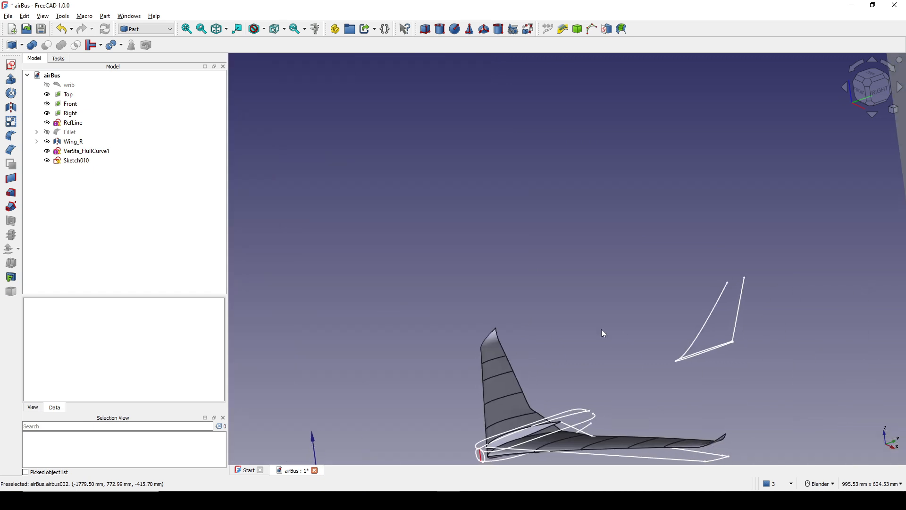
{"action": "scroll", "coordinate": [755, 383], "scroll_direction": "up", "scroll_amount": 7}
{"action": "middle_click_drag", "start_coordinate": [733, 346], "coordinate": [699, 347], "text": "shift"}
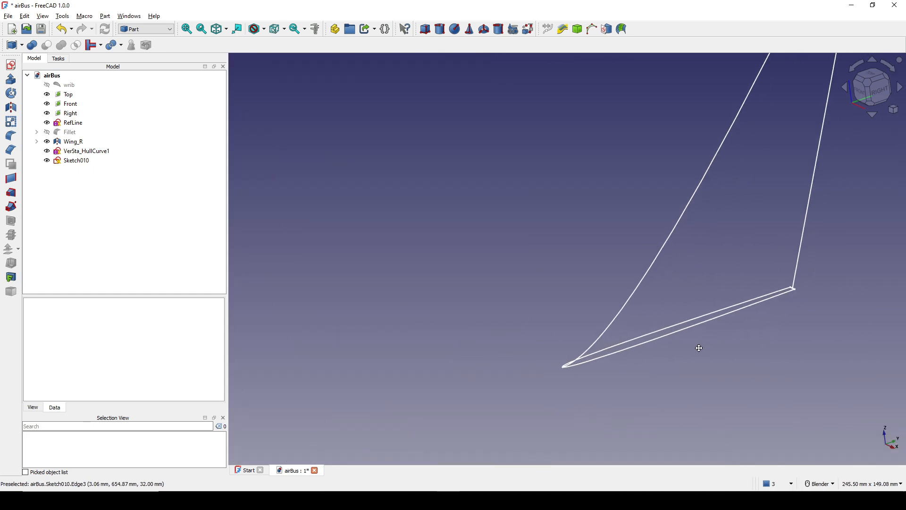
{"action": "left_click", "coordinate": [668, 337]}
{"action": "right_click", "coordinate": [85, 165]}
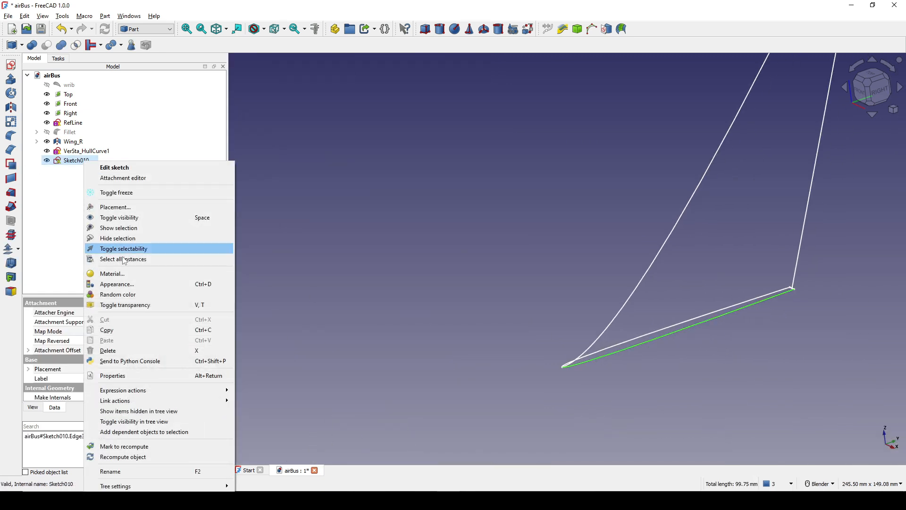
{"action": "left_click", "coordinate": [135, 470]}
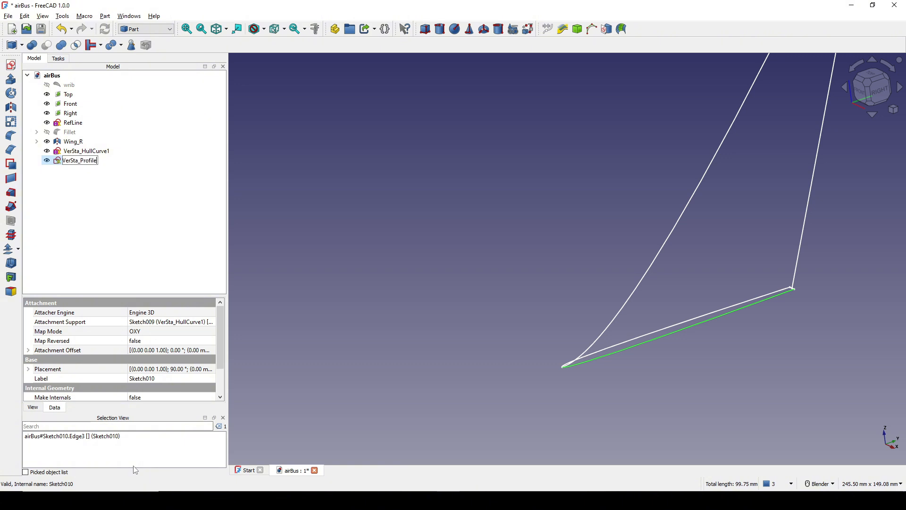
{"action": "type", "text": "VerSta_Profile"}
{"action": "key", "text": "Return"}
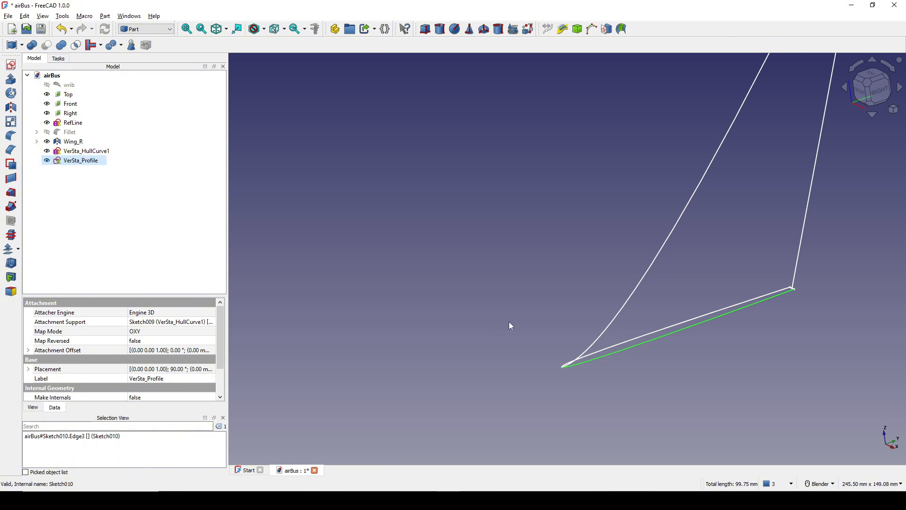
{"action": "scroll", "coordinate": [510, 324], "scroll_direction": "down", "scroll_amount": 6}
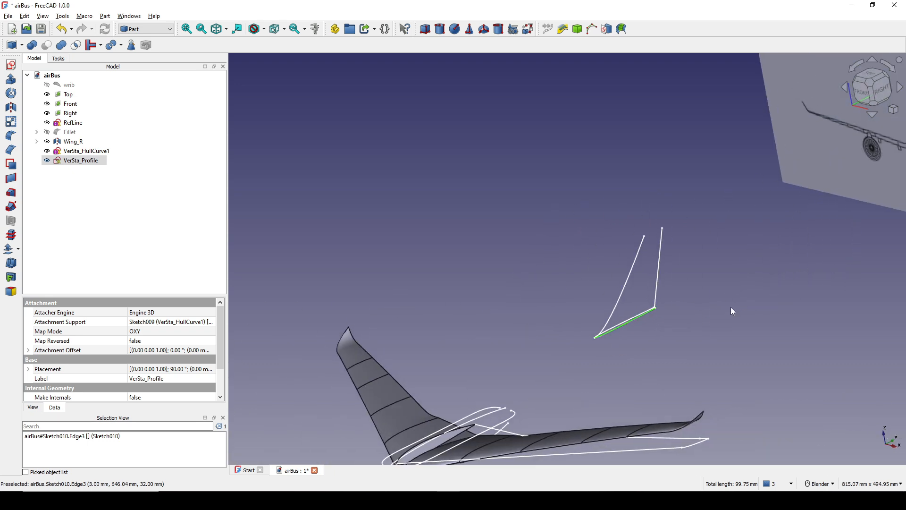
{"action": "left_click", "coordinate": [730, 309]}
{"action": "middle_click_drag", "start_coordinate": [744, 327], "coordinate": [562, 313]}
{"action": "scroll", "coordinate": [562, 313], "scroll_direction": "up", "scroll_amount": 2}
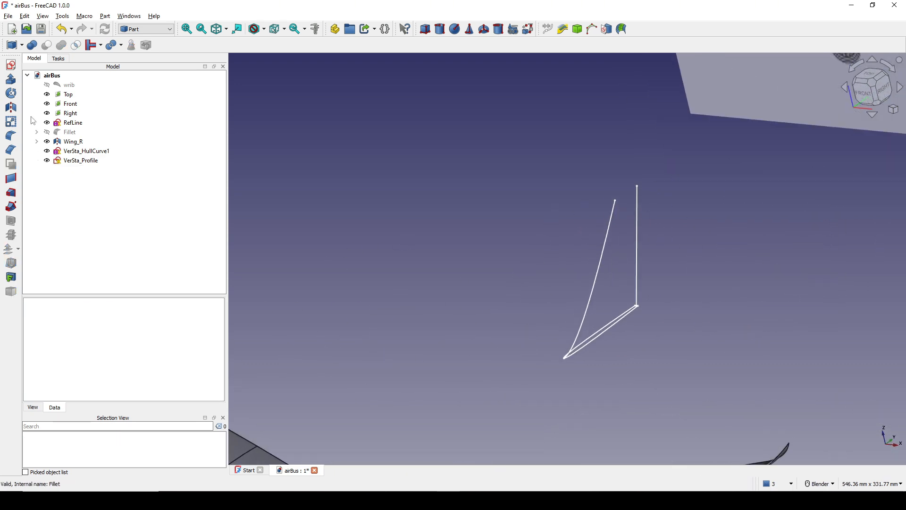
Create a new sketch on the XZ-Plane for the fin's front view.
{"action": "left_click", "coordinate": [11, 65]}
{"action": "left_click", "coordinate": [423, 235]}
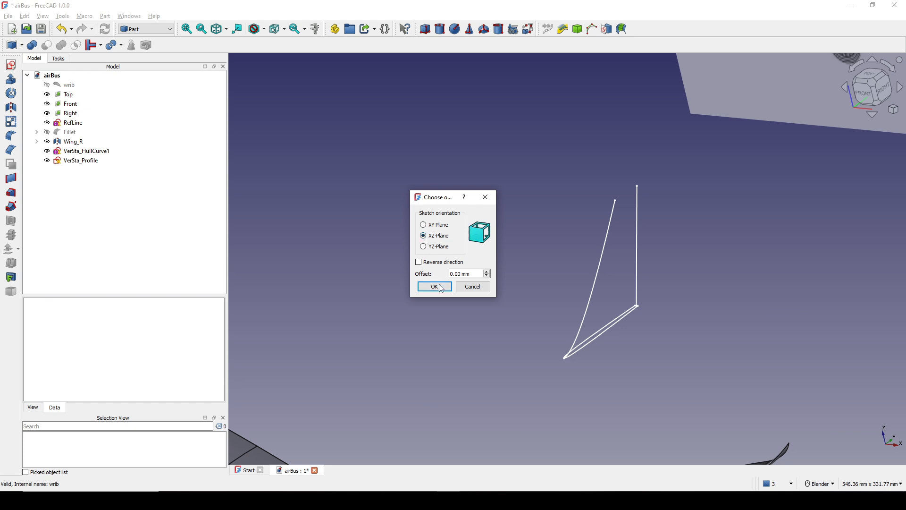
{"action": "left_click", "coordinate": [435, 286]}
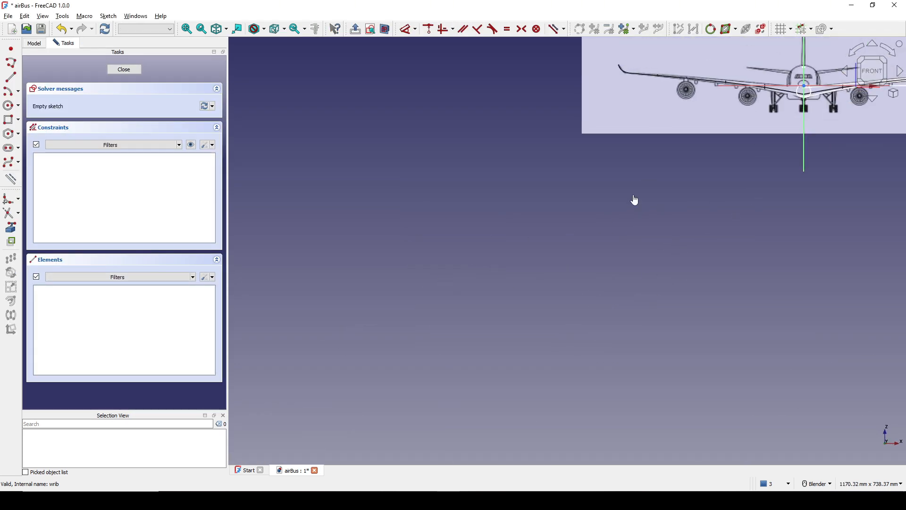
Import the upper endpoint of the fin's trailing edge into the front-view sketch as external geometry.
{"action": "scroll", "coordinate": [615, 226], "scroll_direction": "up", "scroll_amount": 5}
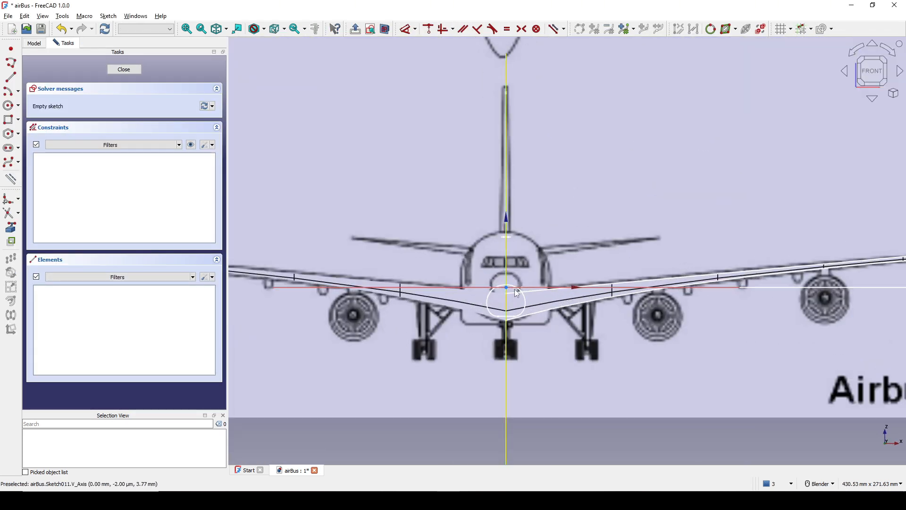
{"action": "scroll", "coordinate": [543, 246], "scroll_direction": "up", "scroll_amount": 7}
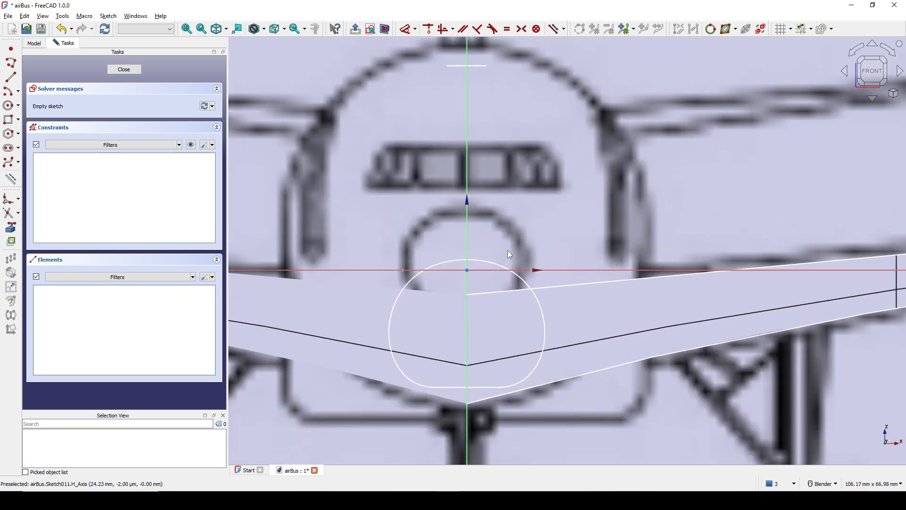
{"action": "middle_click_drag", "start_coordinate": [508, 239], "coordinate": [532, 283], "text": "shift"}
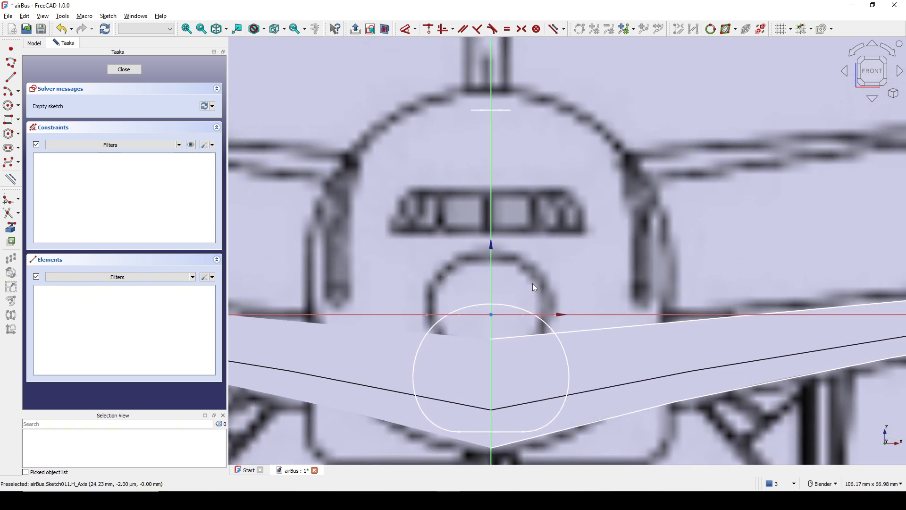
{"action": "scroll", "coordinate": [533, 283], "scroll_direction": "down", "scroll_amount": 2}
{"action": "middle_click_drag", "start_coordinate": [542, 212], "coordinate": [528, 354], "text": "shift"}
{"action": "scroll", "coordinate": [528, 354], "scroll_direction": "down", "scroll_amount": 2}
{"action": "scroll", "coordinate": [518, 307], "scroll_direction": "up", "scroll_amount": 1}
{"action": "mouse_move", "coordinate": [526, 271]}
{"action": "middle_mouse_down", "text": "shift"}
{"action": "mouse_move", "coordinate": [518, 306]}
{"action": "mouse_move", "coordinate": [526, 316]}
{"action": "mouse_move", "coordinate": [529, 248]}
{"action": "middle_mouse_up", "text": "shift"}
{"action": "scroll", "coordinate": [527, 313], "scroll_direction": "down", "scroll_amount": 1}
{"action": "left_click", "coordinate": [10, 229]}
{"action": "scroll", "coordinate": [599, 243], "scroll_direction": "down", "scroll_amount": 2}
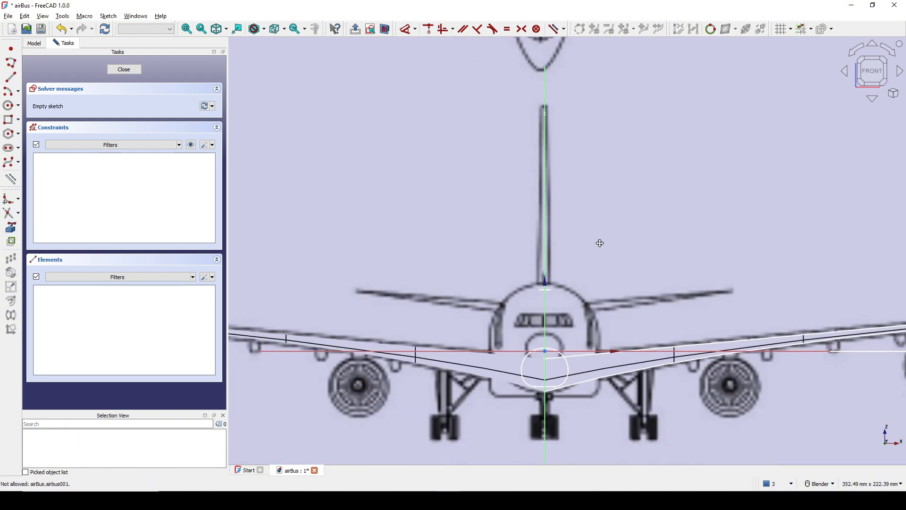
{"action": "middle_click_drag", "start_coordinate": [546, 299], "coordinate": [574, 283], "text": "shift"}
{"action": "scroll", "coordinate": [469, 402], "scroll_direction": "up", "scroll_amount": 6}
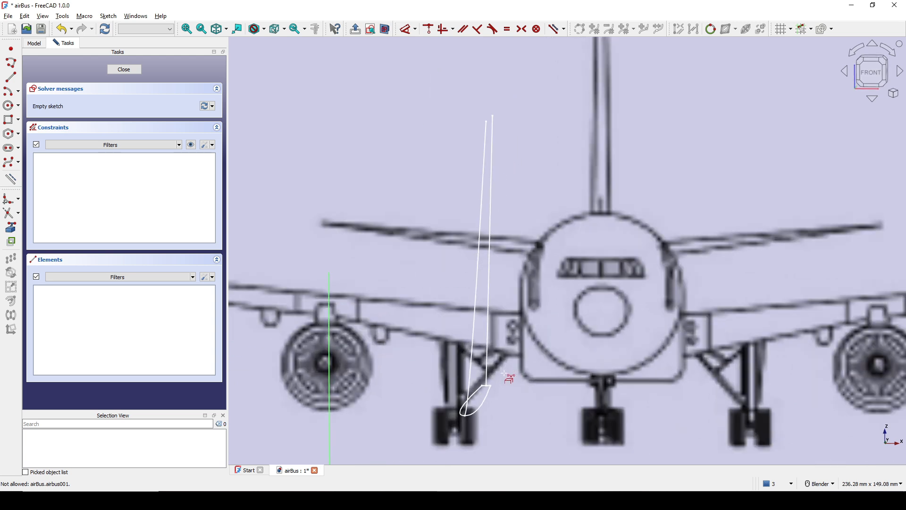
{"action": "scroll", "coordinate": [485, 395], "scroll_direction": "down", "scroll_amount": 3}
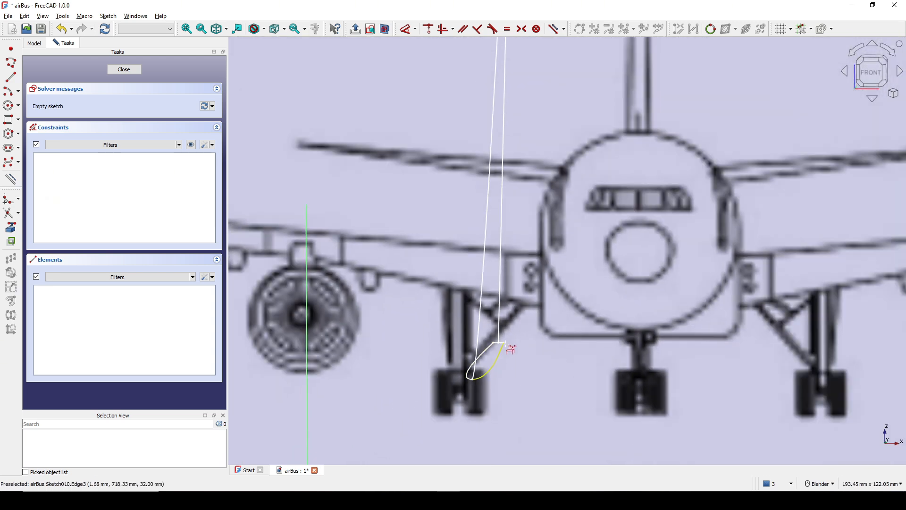
{"action": "middle_click_drag", "start_coordinate": [515, 235], "coordinate": [508, 356], "text": "shift"}
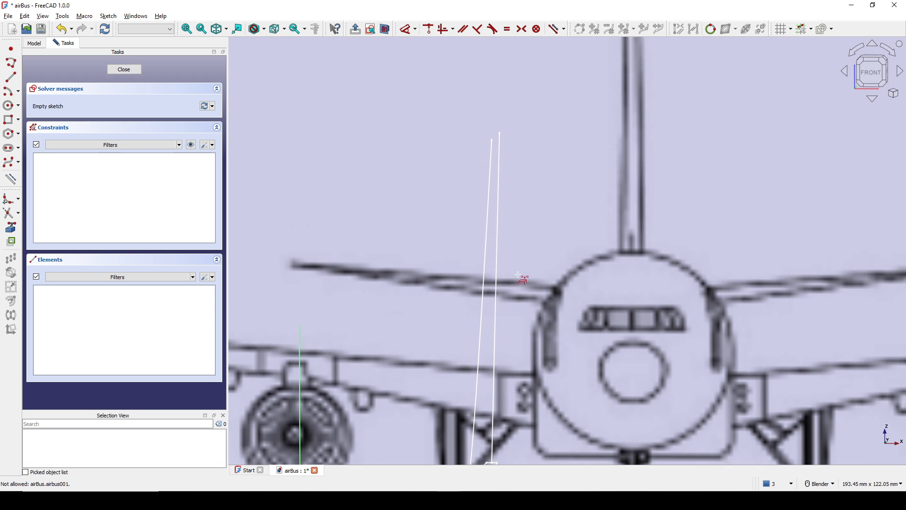
{"action": "left_click", "coordinate": [504, 137]}
{"action": "left_click", "coordinate": [504, 138]}
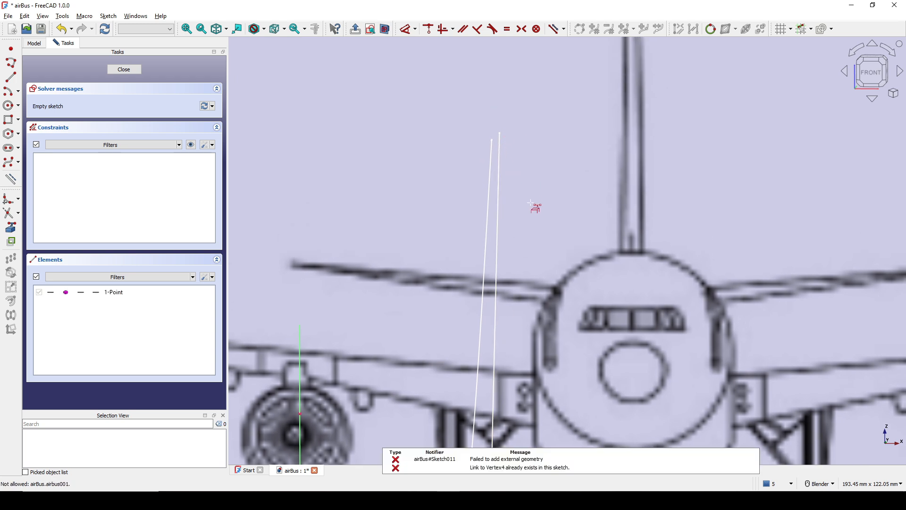
Import the fin's curved leading edge from VerSta_HullCurve1 as external geometry.
{"action": "scroll", "coordinate": [531, 204], "scroll_direction": "down", "scroll_amount": 5}
{"action": "scroll", "coordinate": [526, 220], "scroll_direction": "up", "scroll_amount": 2}
{"action": "left_click", "coordinate": [520, 236]}
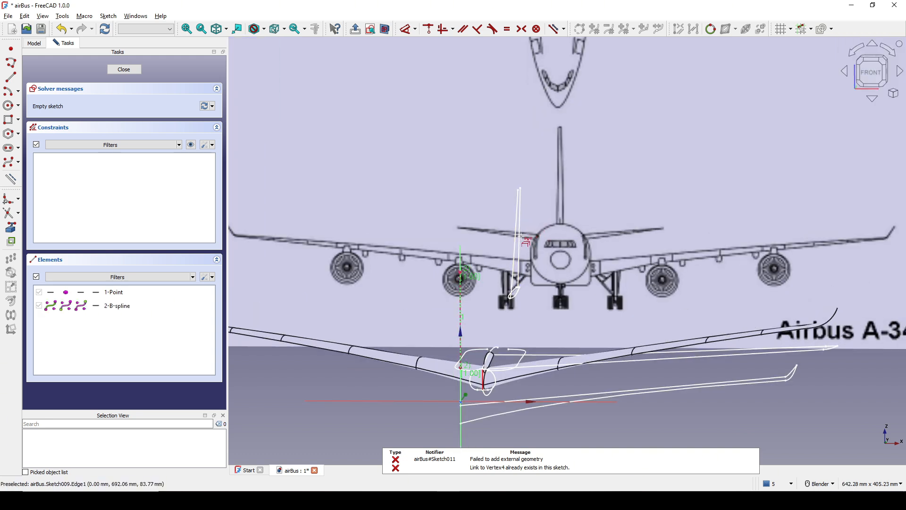
Examine how the upper ends of the fin's leading and trailing edges line up, and close the front-view sketch.
{"action": "scroll", "coordinate": [533, 243], "scroll_direction": "up", "scroll_amount": 3}
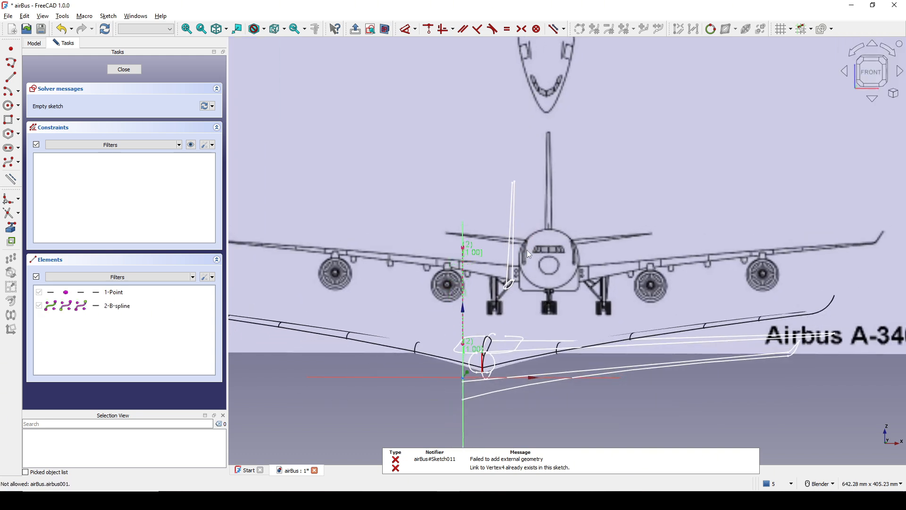
{"action": "scroll", "coordinate": [508, 266], "scroll_direction": "down", "scroll_amount": 2}
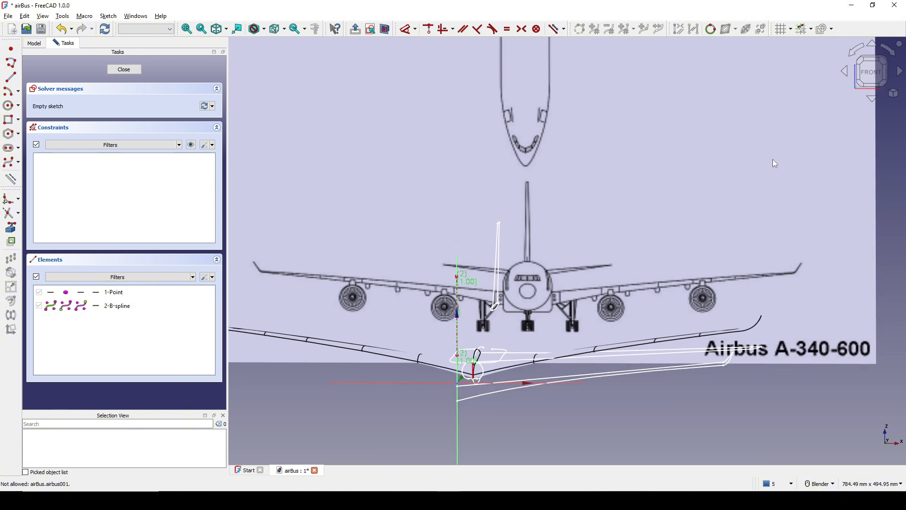
{"action": "scroll", "coordinate": [538, 238], "scroll_direction": "up", "scroll_amount": 5}
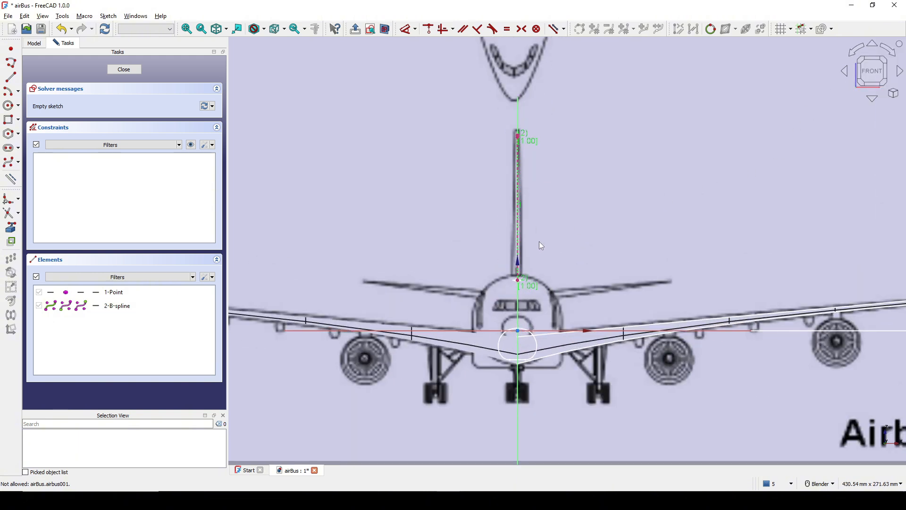
{"action": "mouse_move", "coordinate": [533, 277]}
{"action": "middle_mouse_down", "text": "shift"}
{"action": "mouse_move", "coordinate": [531, 301]}
{"action": "mouse_move", "coordinate": [549, 249]}
{"action": "mouse_move", "coordinate": [525, 261]}
{"action": "middle_mouse_up", "text": "shift"}
{"action": "scroll", "coordinate": [530, 299], "scroll_direction": "up", "scroll_amount": 1}
{"action": "scroll", "coordinate": [524, 285], "scroll_direction": "down", "scroll_amount": 2}
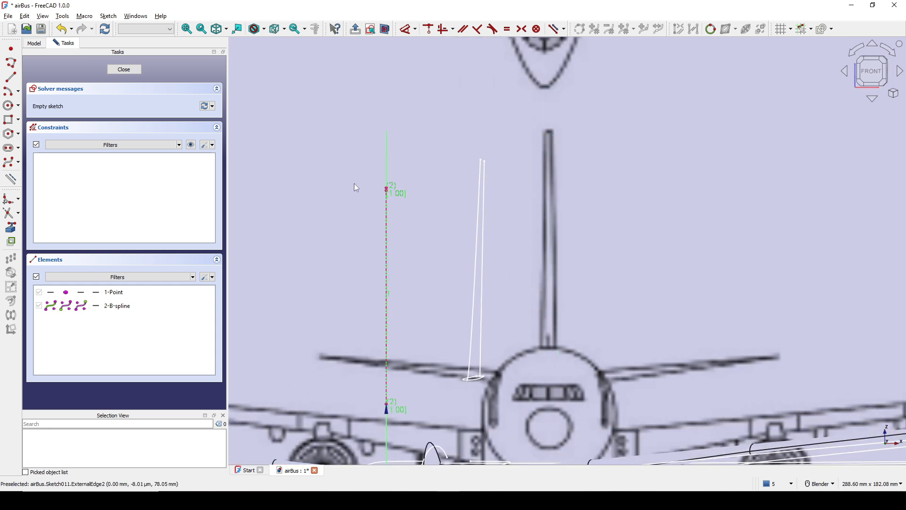
{"action": "scroll", "coordinate": [379, 184], "scroll_direction": "up", "scroll_amount": 2}
{"action": "scroll", "coordinate": [416, 208], "scroll_direction": "down", "scroll_amount": 6}
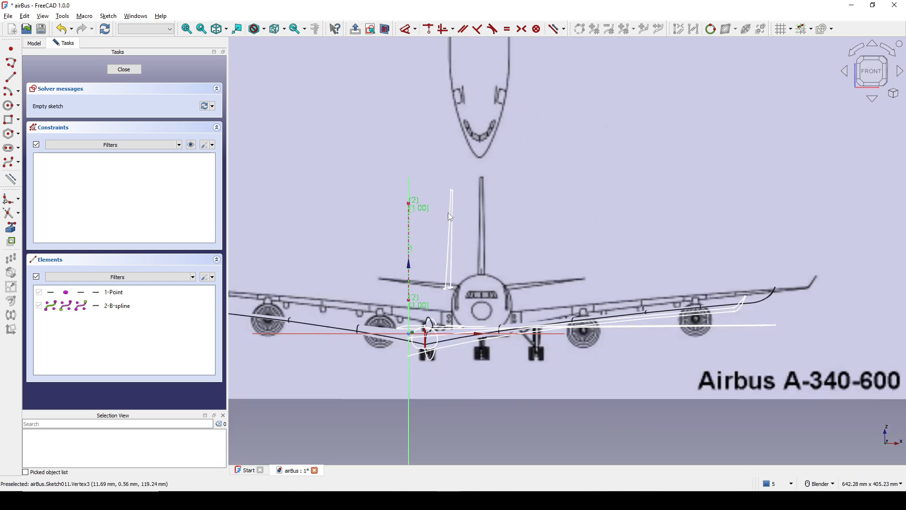
{"action": "mouse_move", "coordinate": [450, 217]}
{"action": "middle_mouse_down"}
{"action": "mouse_move", "coordinate": [364, 193]}
{"action": "mouse_move", "coordinate": [418, 248]}
{"action": "mouse_move", "coordinate": [356, 252]}
{"action": "mouse_move", "coordinate": [533, 208]}
{"action": "middle_mouse_up"}
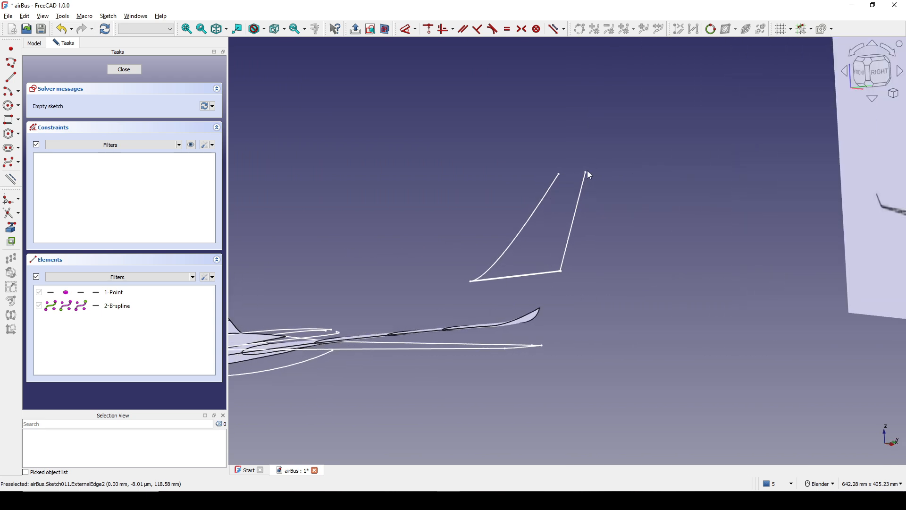
{"action": "left_click", "coordinate": [136, 72]}
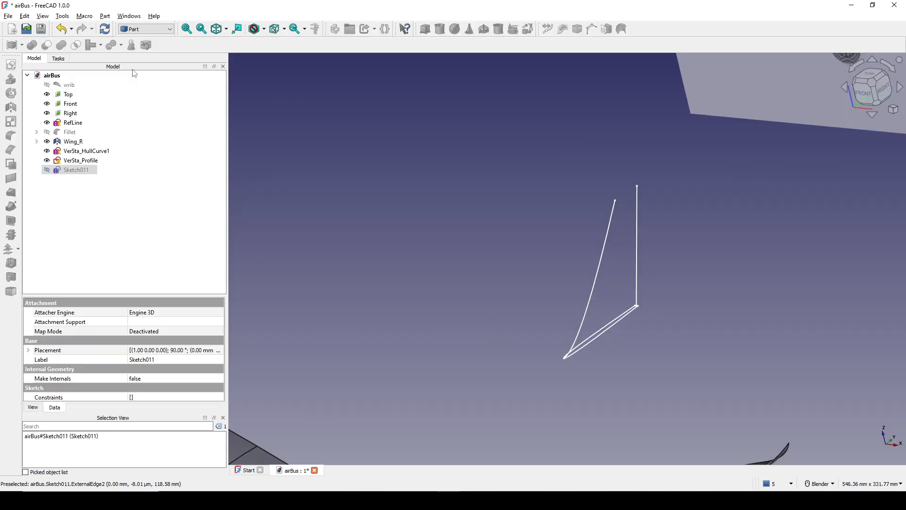
Align the upper endpoints of the fin's two edges horizontally in the VerSta_HullCurve1 sketch and finish the sketch.
{"action": "left_click", "coordinate": [83, 163]}
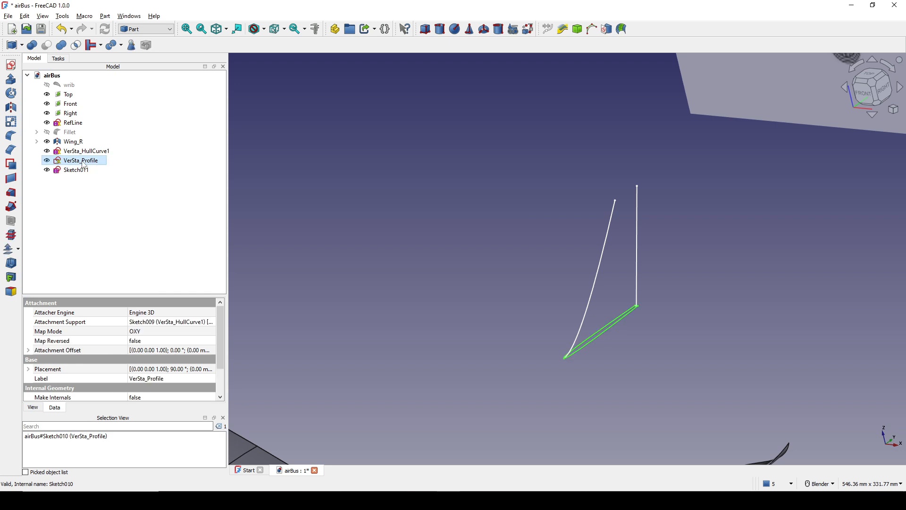
{"action": "left_click", "coordinate": [599, 264]}
{"action": "double_click", "coordinate": [94, 151]}
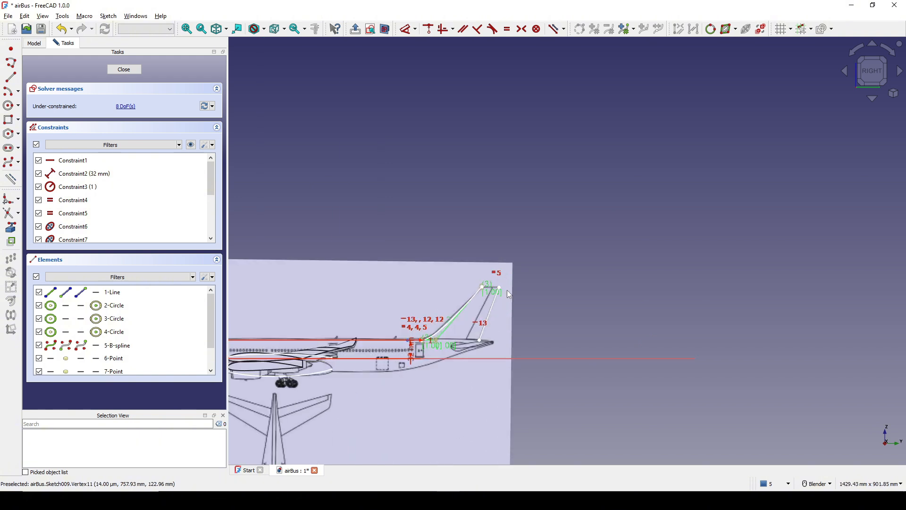
{"action": "scroll", "coordinate": [482, 304], "scroll_direction": "up", "scroll_amount": 4}
{"action": "left_click", "coordinate": [423, 227]}
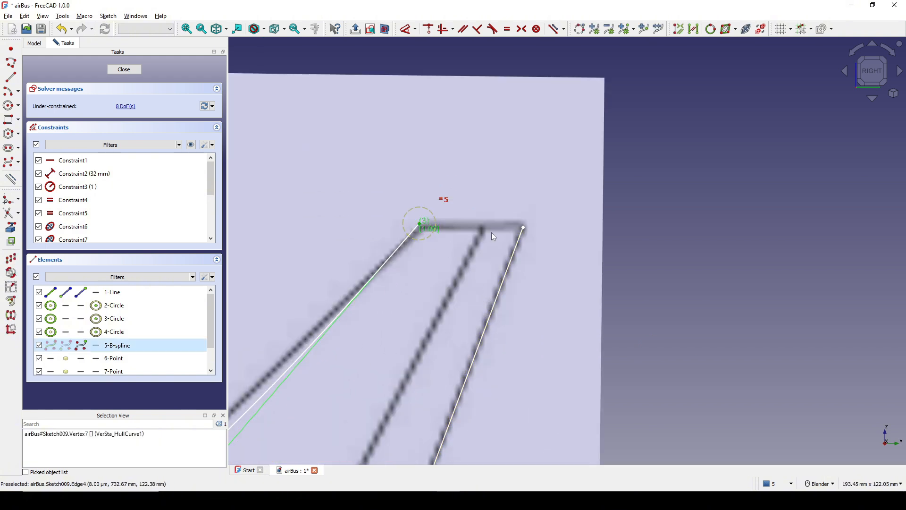
{"action": "left_click", "coordinate": [524, 228]}
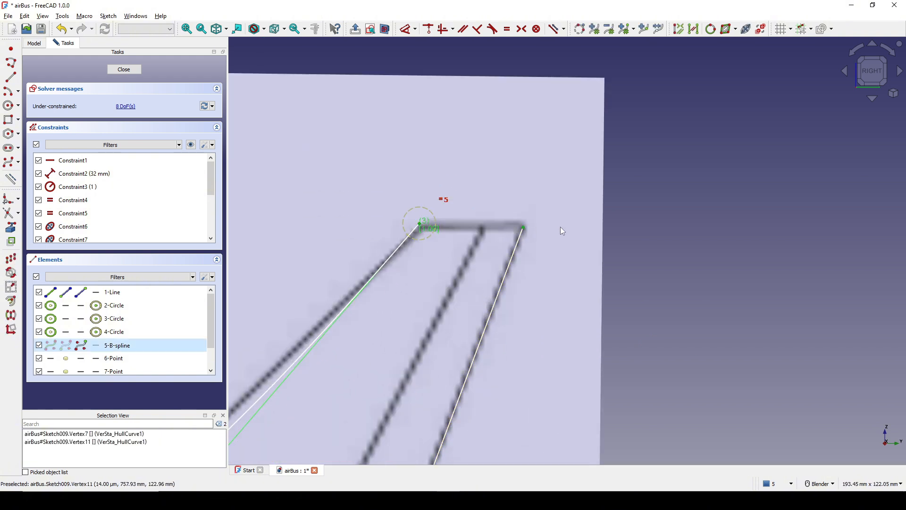
{"action": "key", "text": "h"}
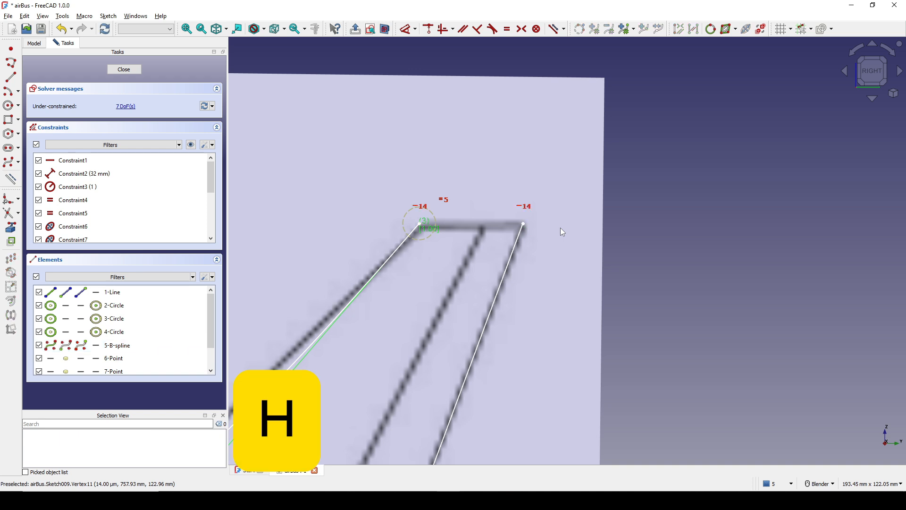
{"action": "left_click", "coordinate": [128, 69]}
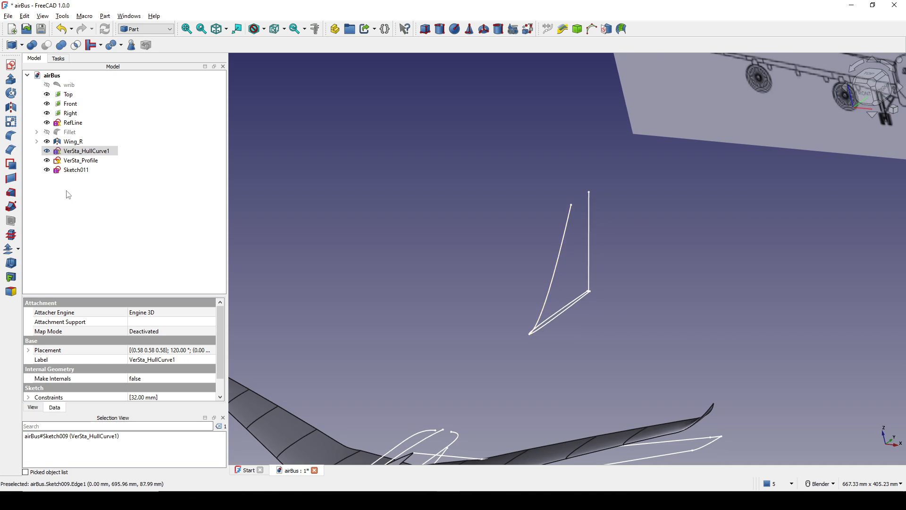
Reopen Sketch011 and draw a slightly inclined line about 92 mm long along the left side of the front-view fin.
{"action": "double_click", "coordinate": [78, 170]}
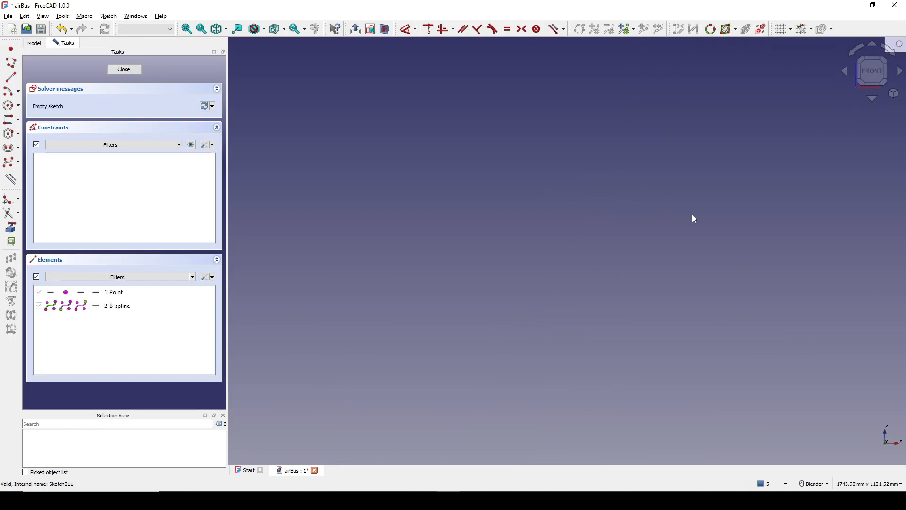
{"action": "middle_click_drag", "start_coordinate": [508, 327], "coordinate": [542, 176], "text": "shift"}
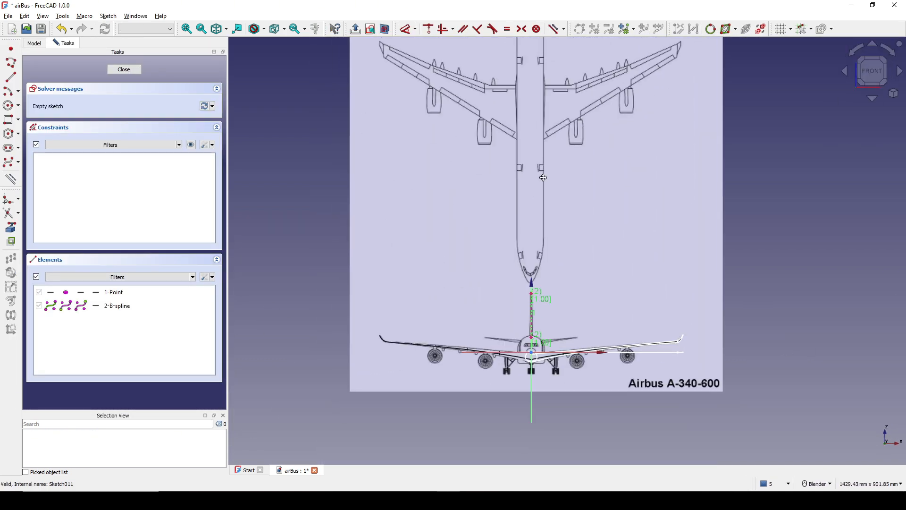
{"action": "scroll", "coordinate": [538, 326], "scroll_direction": "up", "scroll_amount": 9}
{"action": "scroll", "coordinate": [510, 280], "scroll_direction": "up", "scroll_amount": 12}
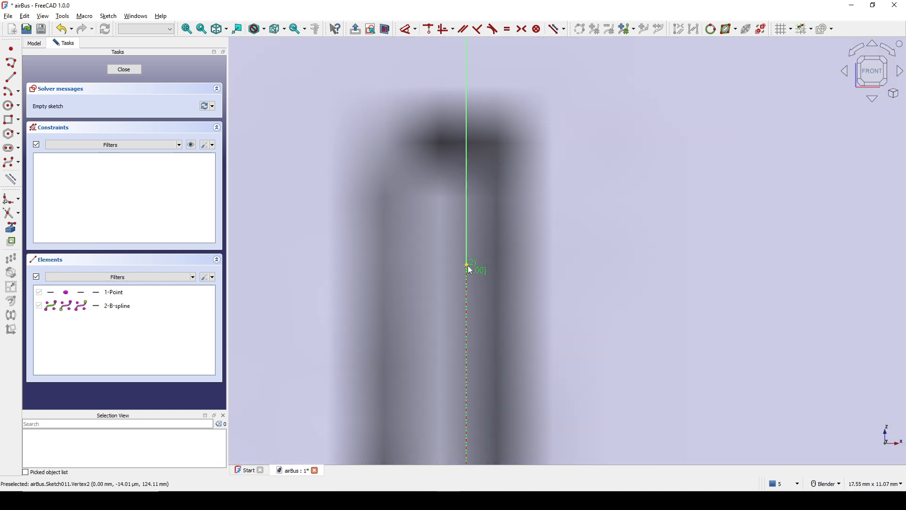
{"action": "scroll", "coordinate": [469, 270], "scroll_direction": "down", "scroll_amount": 17}
{"action": "middle_click_drag", "start_coordinate": [486, 253], "coordinate": [490, 192], "text": "shift"}
{"action": "scroll", "coordinate": [500, 222], "scroll_direction": "up", "scroll_amount": 5}
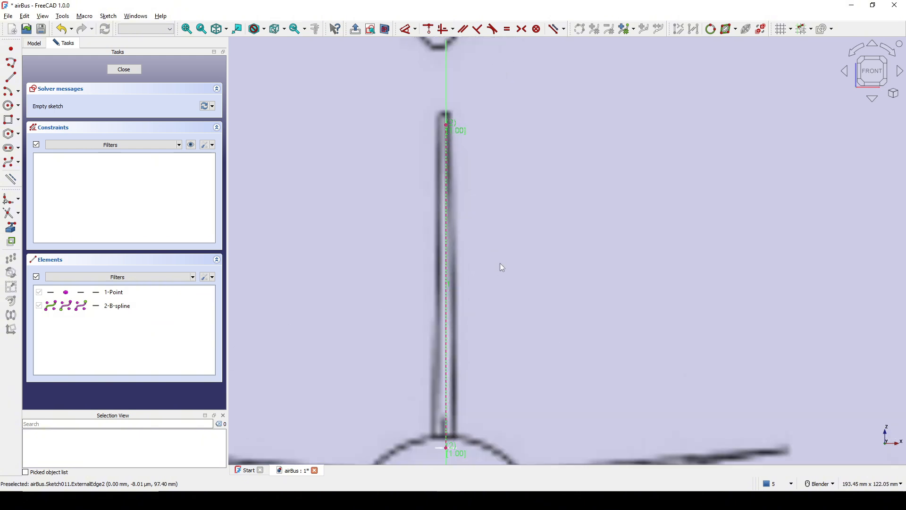
{"action": "left_click", "coordinate": [11, 77]}
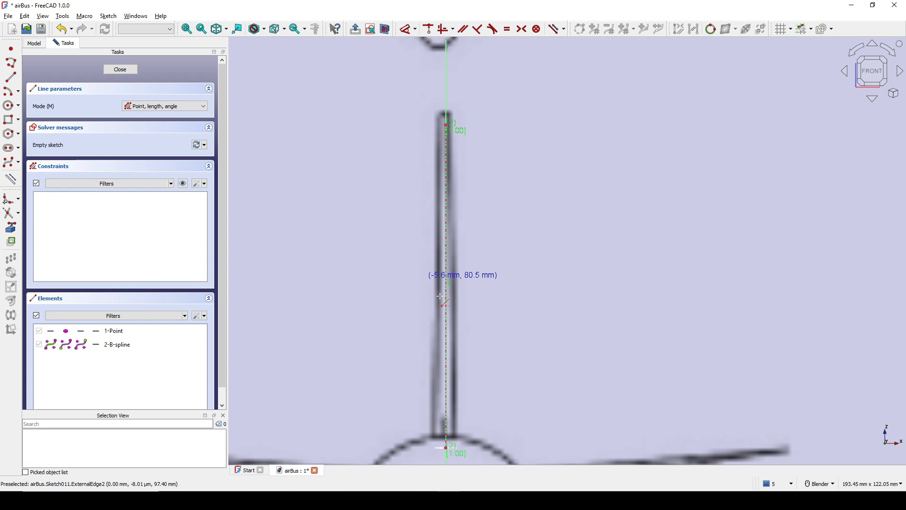
{"action": "left_click", "coordinate": [424, 443]}
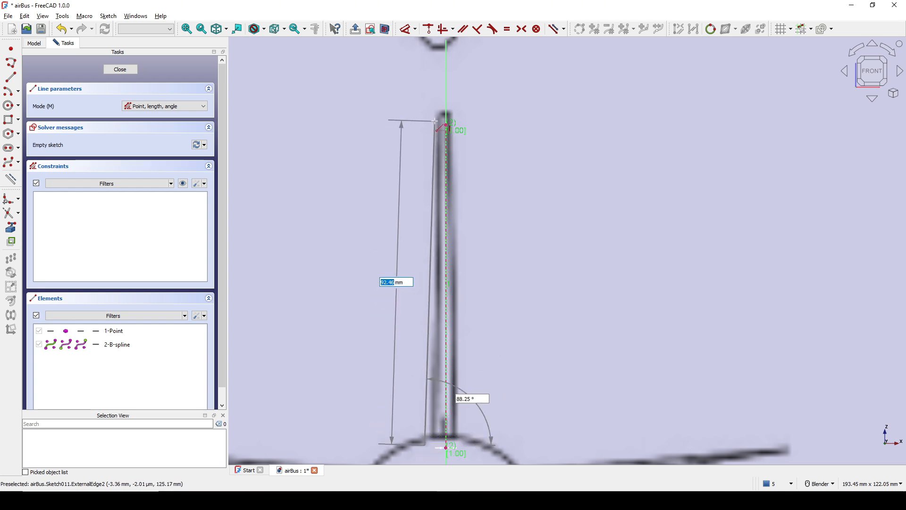
{"action": "left_click", "coordinate": [436, 121]}
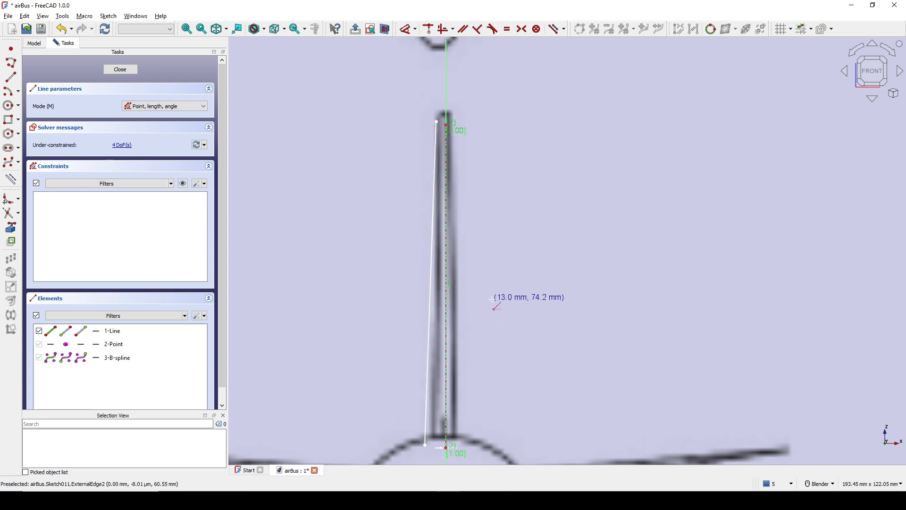
Draw a second inclined line along the fin's right side, from the fuselage top up to the fin tip.
{"action": "middle_click_drag", "start_coordinate": [492, 300], "coordinate": [489, 265], "text": "shift"}
{"action": "left_click", "coordinate": [482, 411]}
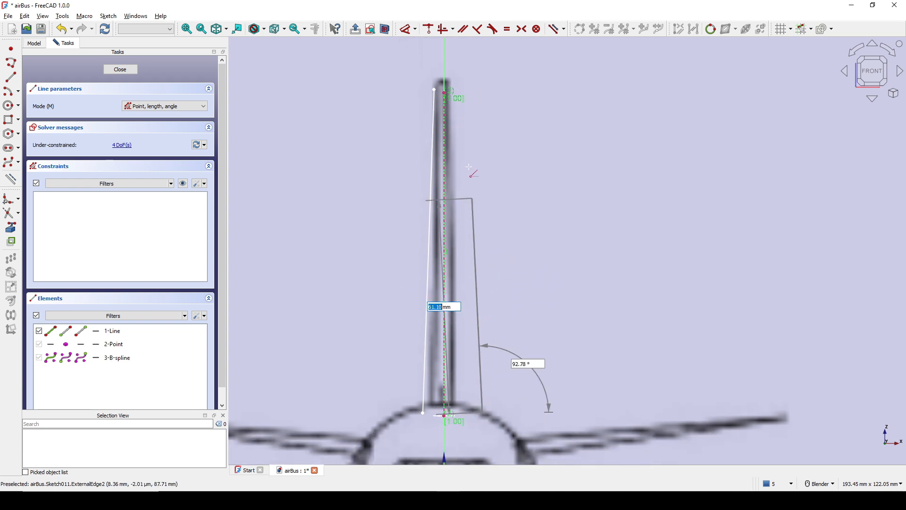
{"action": "left_click", "coordinate": [457, 90]}
{"action": "right_click", "coordinate": [544, 102]}
Make the upper endpoints of the two side lines symmetric about the sketch's vertical axis.
{"action": "scroll", "coordinate": [508, 162], "scroll_direction": "up", "scroll_amount": 3}
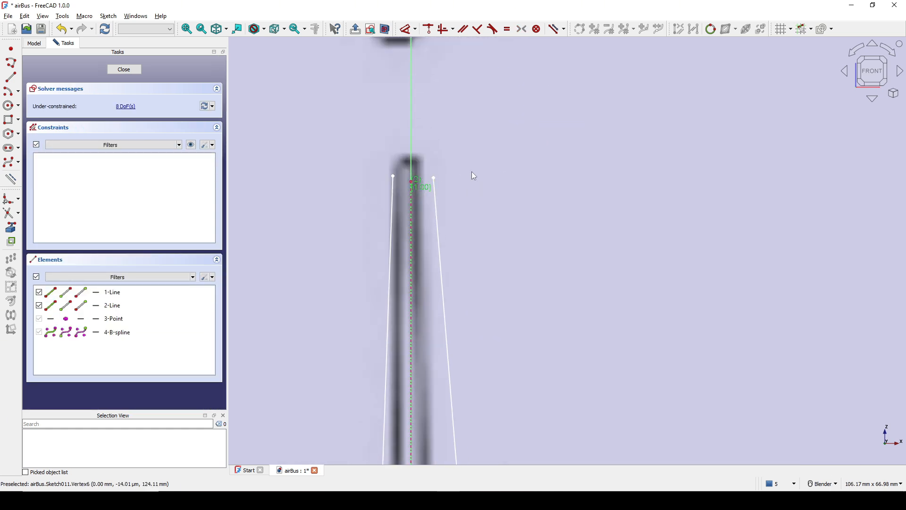
{"action": "key", "text": "s"}
{"action": "left_click", "coordinate": [394, 176]}
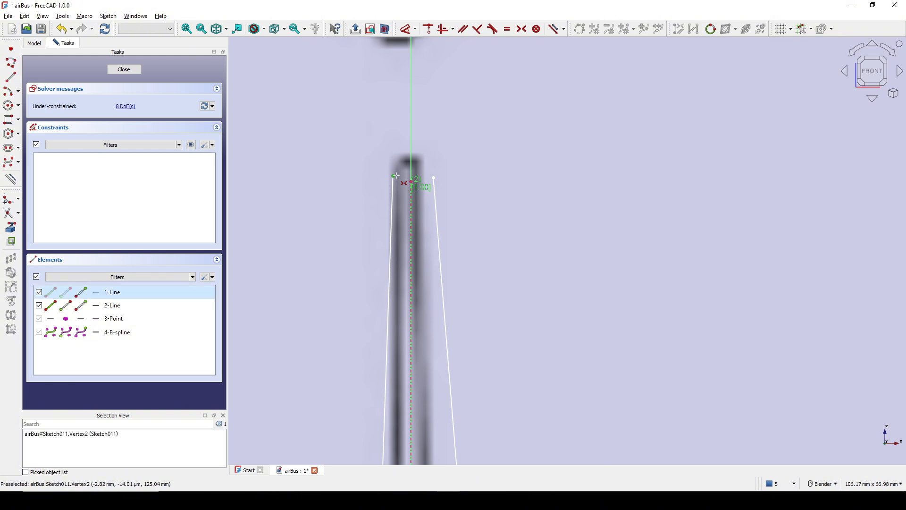
{"action": "left_click", "coordinate": [434, 177]}
{"action": "left_click", "coordinate": [411, 154]}
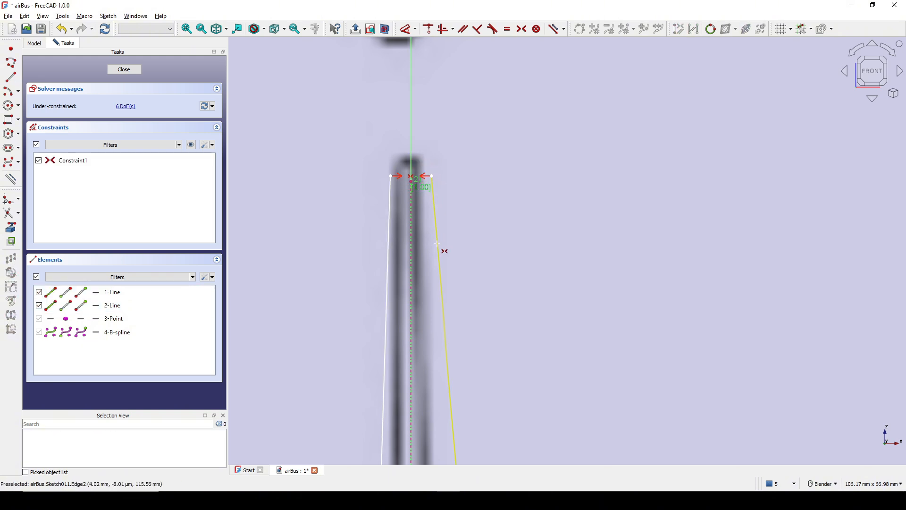
Make the lower endpoints of the two fin side lines symmetric about the sketch's vertical axis.
{"action": "scroll", "coordinate": [449, 279], "scroll_direction": "down", "scroll_amount": 3}
{"action": "scroll", "coordinate": [449, 278], "scroll_direction": "up", "scroll_amount": 2}
{"action": "left_click", "coordinate": [401, 324]}
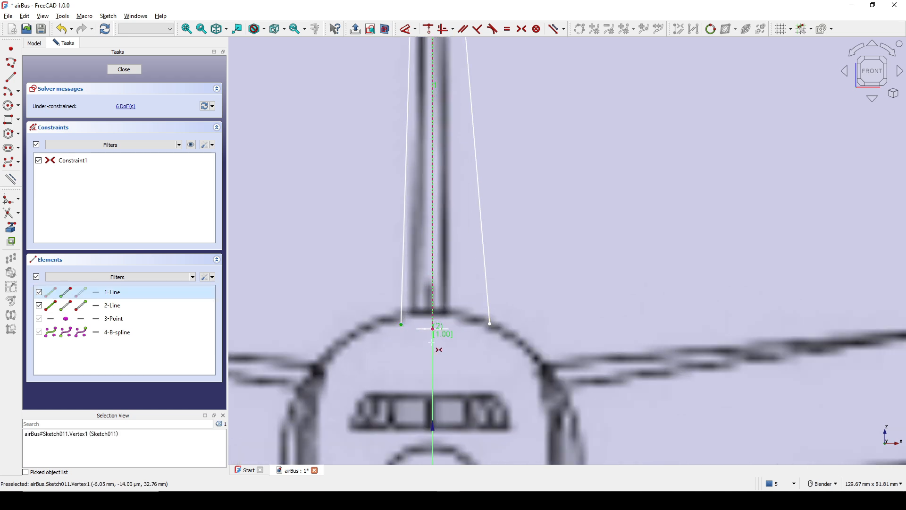
{"action": "left_click", "coordinate": [489, 324]}
{"action": "left_click", "coordinate": [434, 383]}
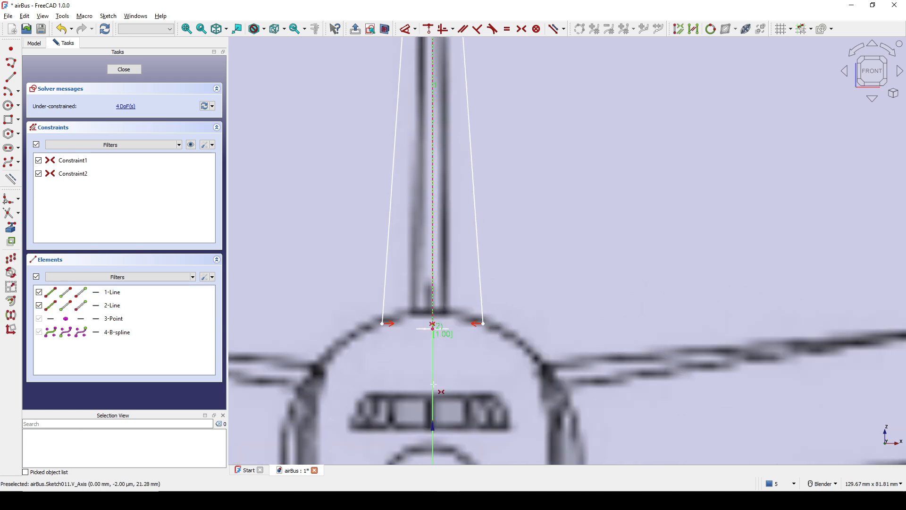
Move the side lines' lower endpoints inward to the fin's width and align them horizontally with the lower end of the projected fin curve.
{"action": "scroll", "coordinate": [491, 314], "scroll_direction": "up", "scroll_amount": 3}
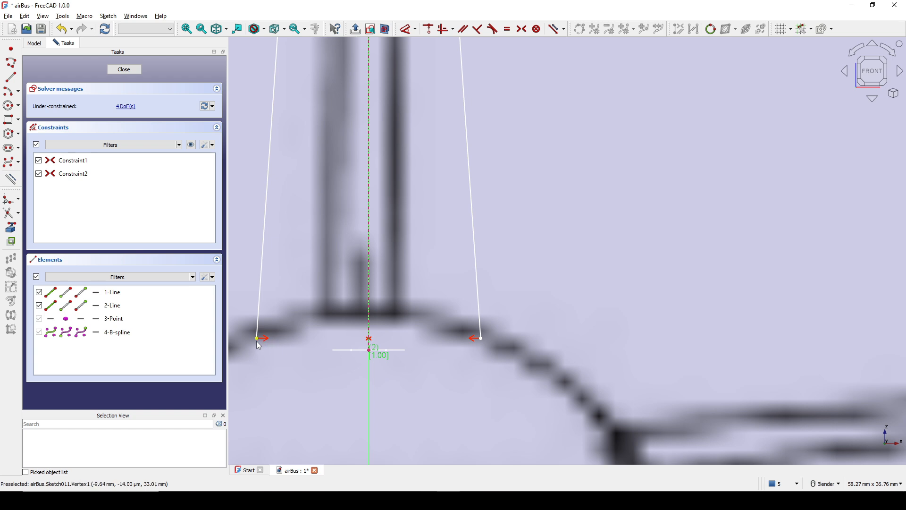
{"action": "left_click_drag", "start_coordinate": [257, 338], "coordinate": [317, 338]}
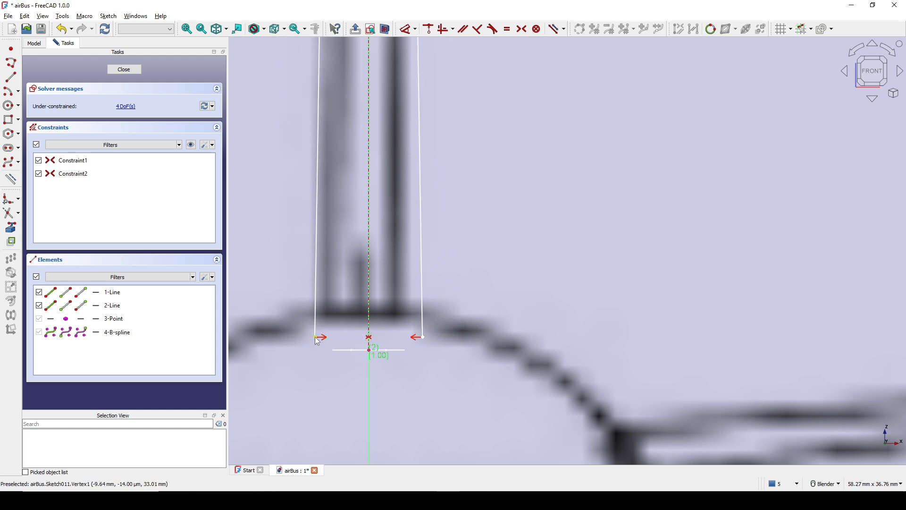
{"action": "left_click", "coordinate": [315, 337]}
{"action": "left_click", "coordinate": [367, 352]}
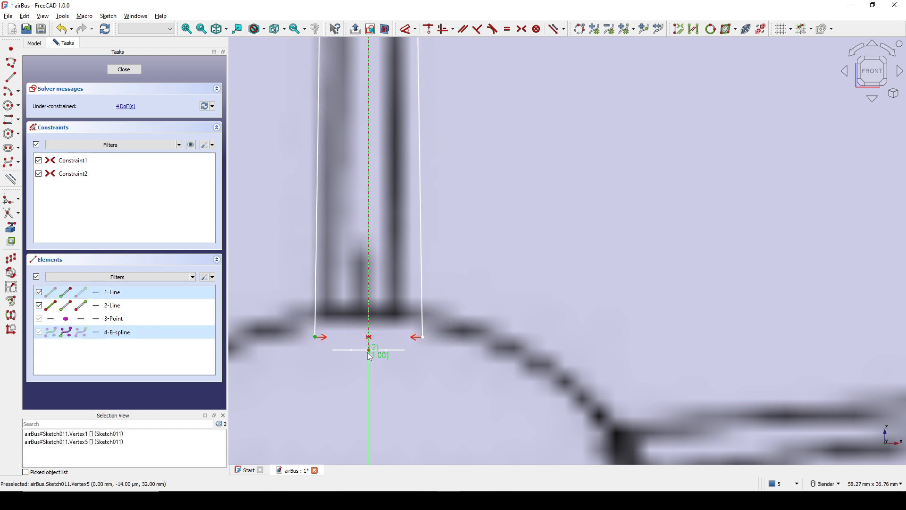
{"action": "key", "text": "h"}
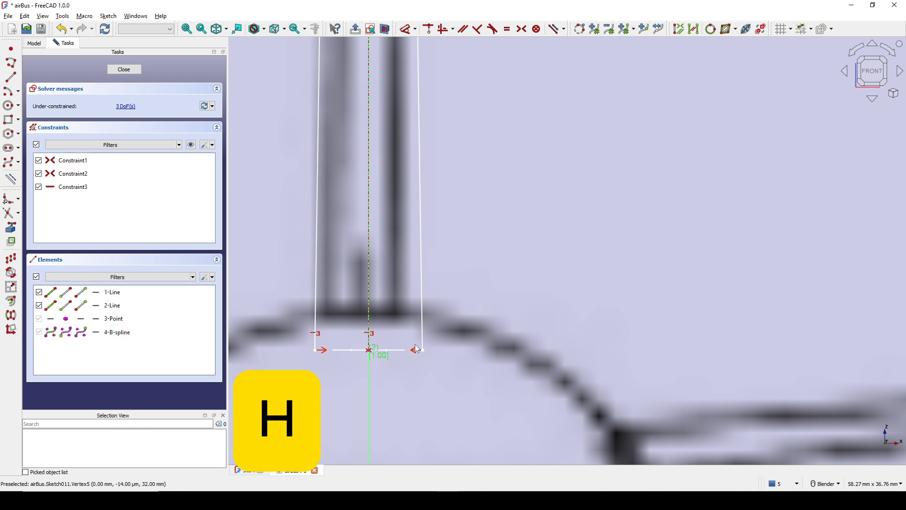
Narrow the spacing of the two lower endpoints at the fin base and dimension it to 6.3 mm.
{"action": "scroll", "coordinate": [351, 353], "scroll_direction": "up", "scroll_amount": 1}
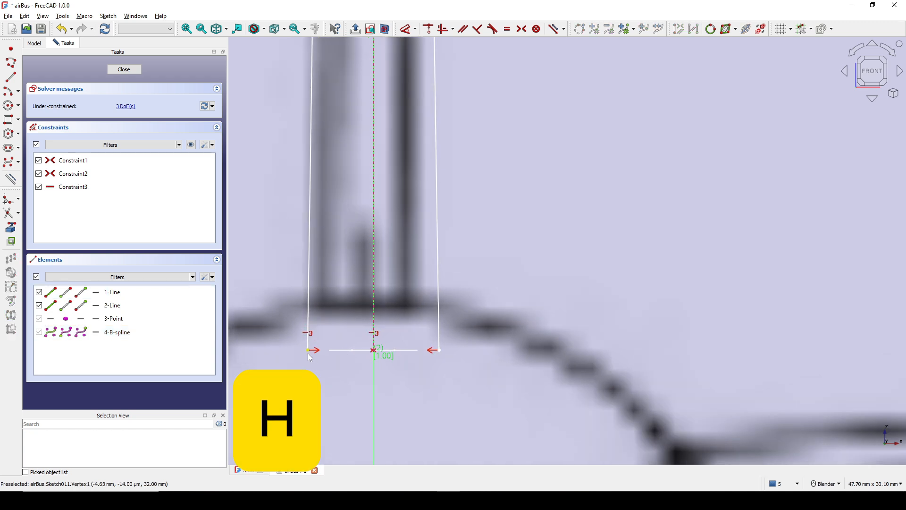
{"action": "left_click_drag", "start_coordinate": [307, 353], "coordinate": [330, 358]}
{"action": "left_click", "coordinate": [329, 354]}
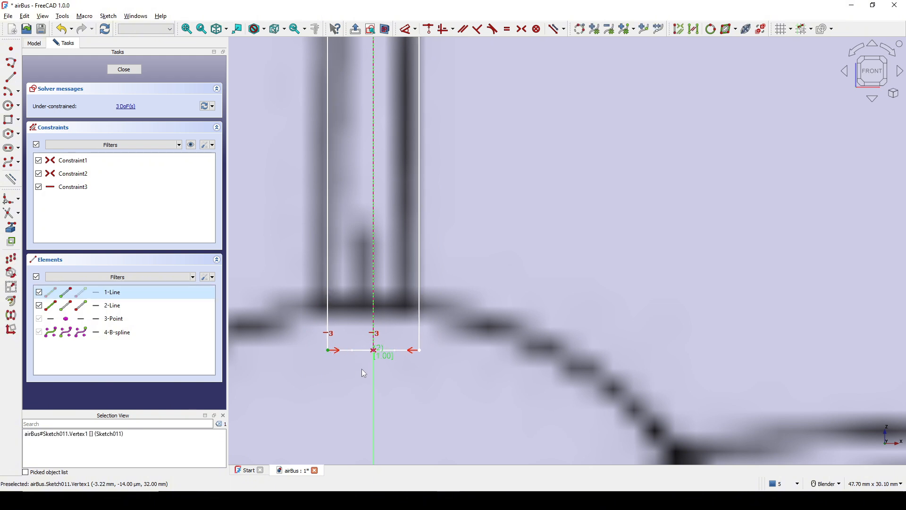
{"action": "left_click", "coordinate": [421, 352]}
{"action": "key", "text": "d"}
{"action": "left_click", "coordinate": [399, 380]}
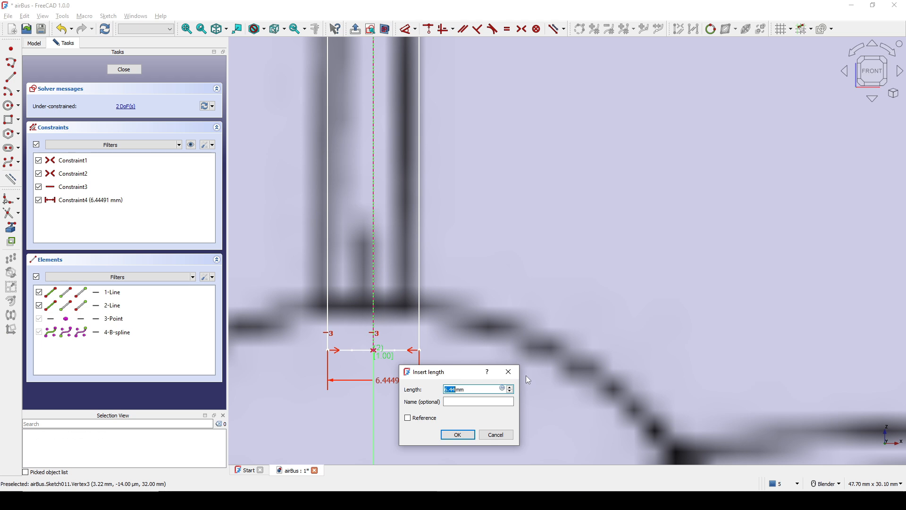
{"action": "type", "text": "6.3"}
{"action": "left_click", "coordinate": [465, 434]}
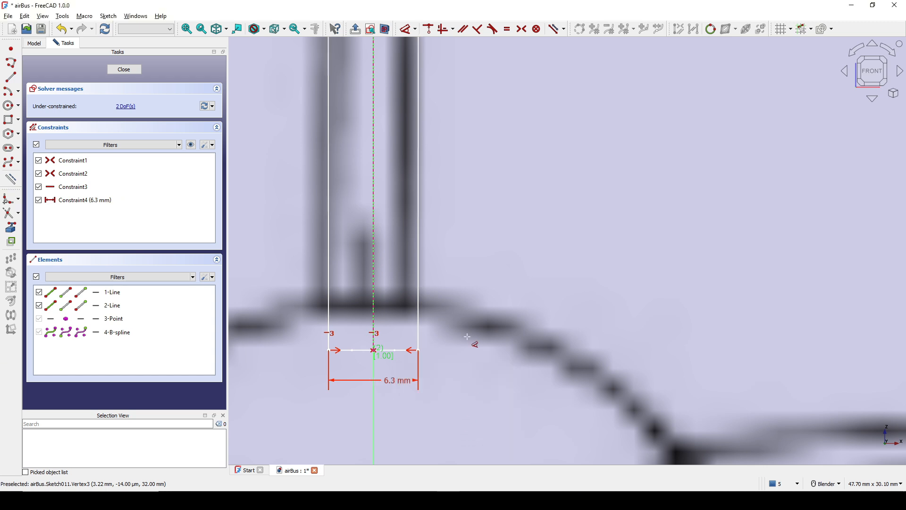
Dimension the distance between the two upper endpoints at the fin tip to 5 mm.
{"action": "scroll", "coordinate": [474, 322], "scroll_direction": "down", "scroll_amount": 8}
{"action": "scroll", "coordinate": [481, 259], "scroll_direction": "up", "scroll_amount": 4}
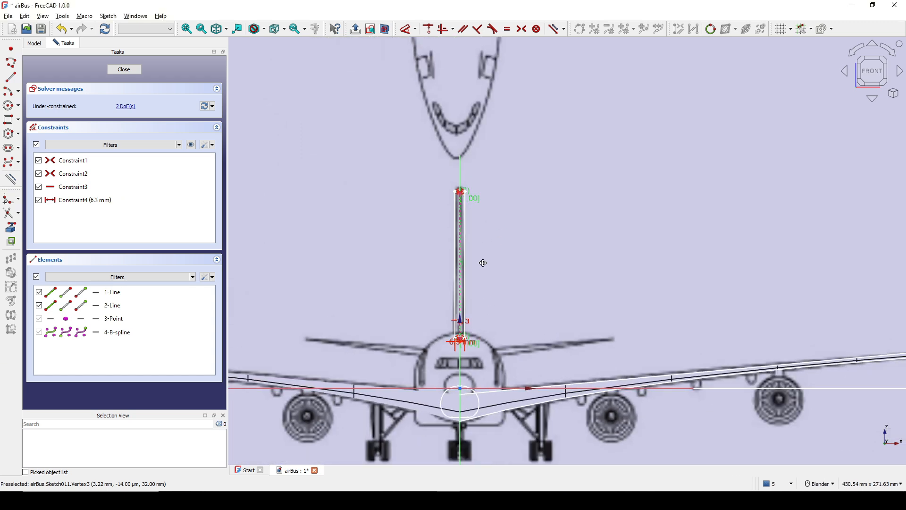
{"action": "scroll", "coordinate": [440, 290], "scroll_direction": "up", "scroll_amount": 5}
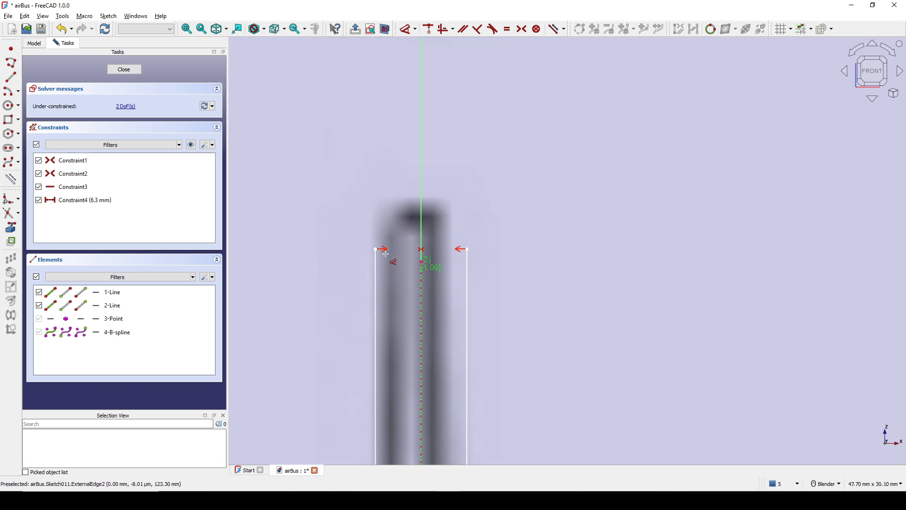
{"action": "left_click", "coordinate": [376, 248]}
{"action": "left_click", "coordinate": [467, 249]}
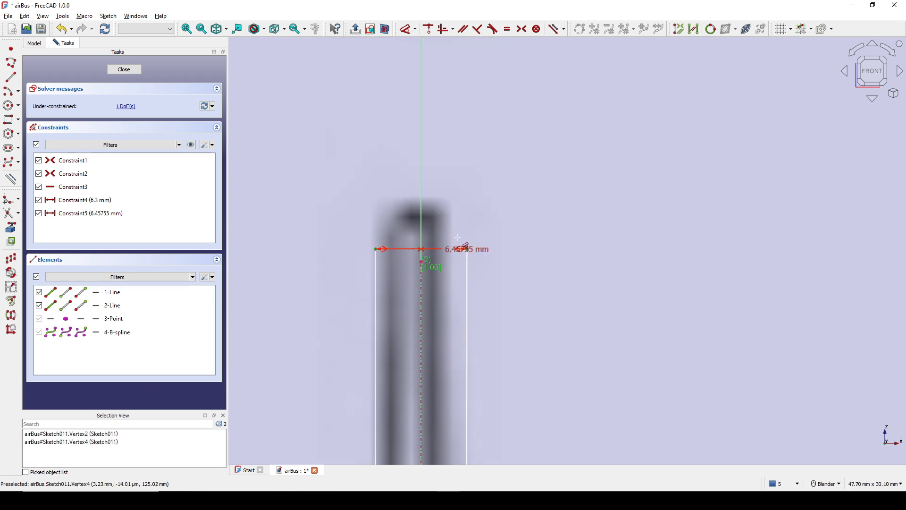
{"action": "left_click", "coordinate": [454, 226]}
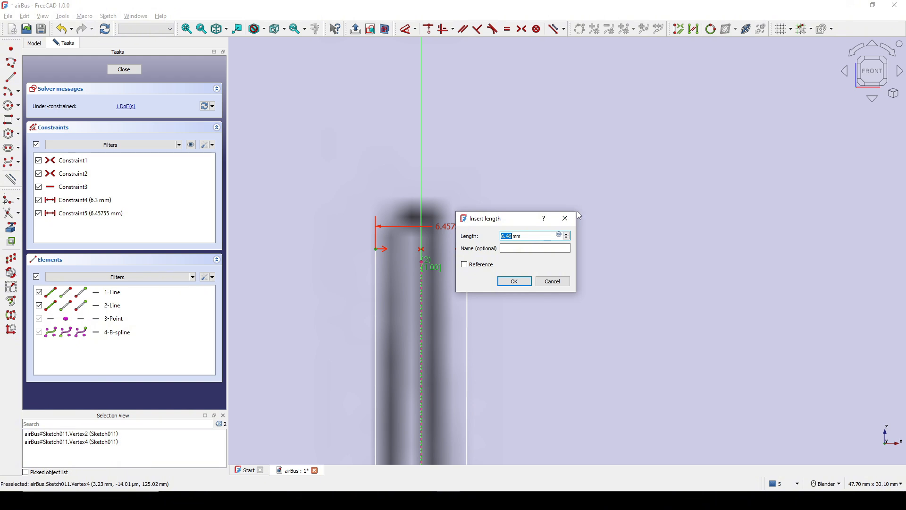
{"action": "type", "text": "5"}
{"action": "left_click", "coordinate": [525, 279]}
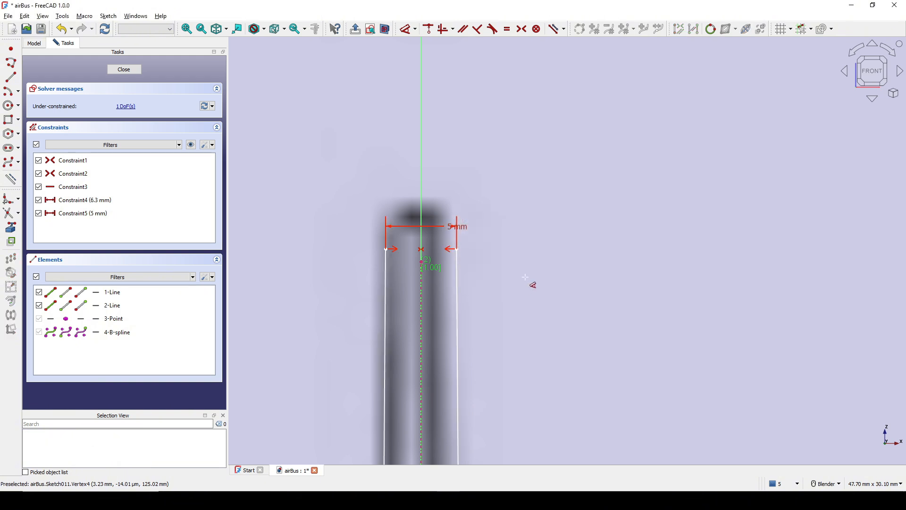
Align the side lines' upper endpoints horizontally with the upper end of the projected fin curve and finish the sketch.
{"action": "scroll", "coordinate": [434, 258], "scroll_direction": "up", "scroll_amount": 2}
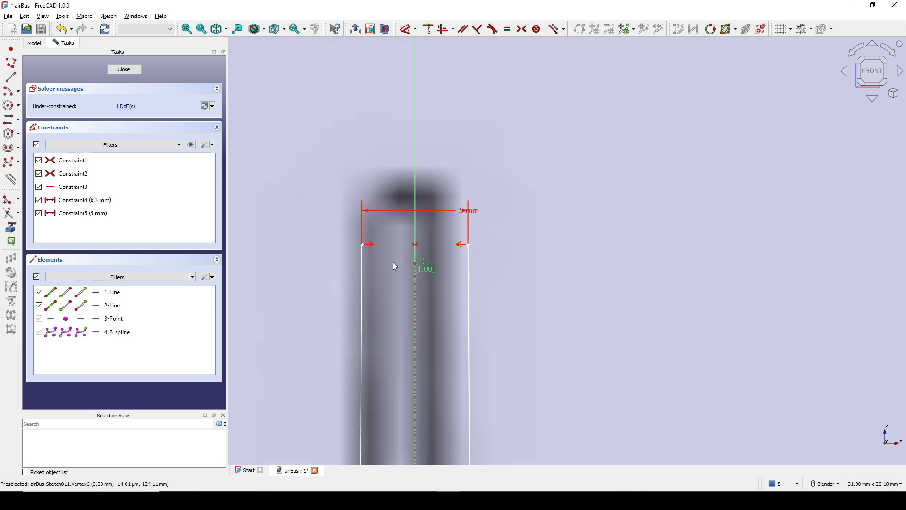
{"action": "left_click", "coordinate": [363, 245]}
{"action": "left_click", "coordinate": [415, 270]}
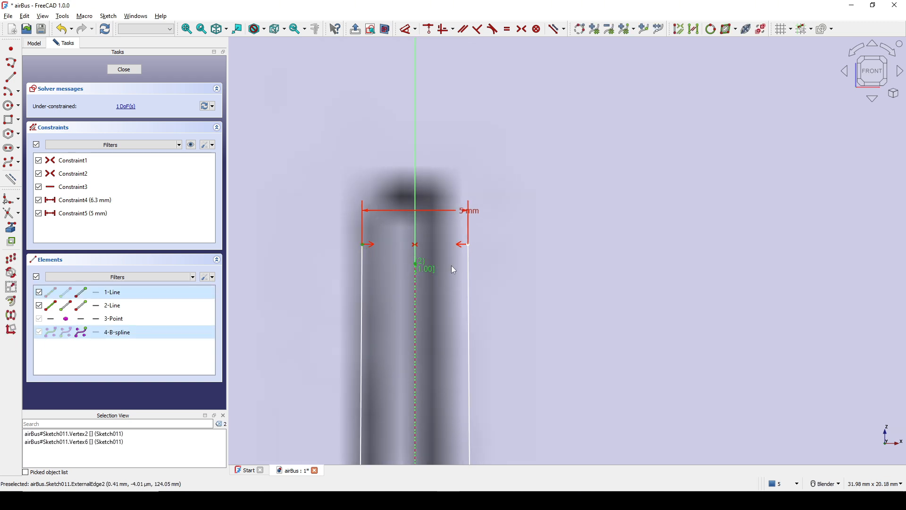
{"action": "scroll", "coordinate": [452, 270], "scroll_direction": "down", "scroll_amount": 10}
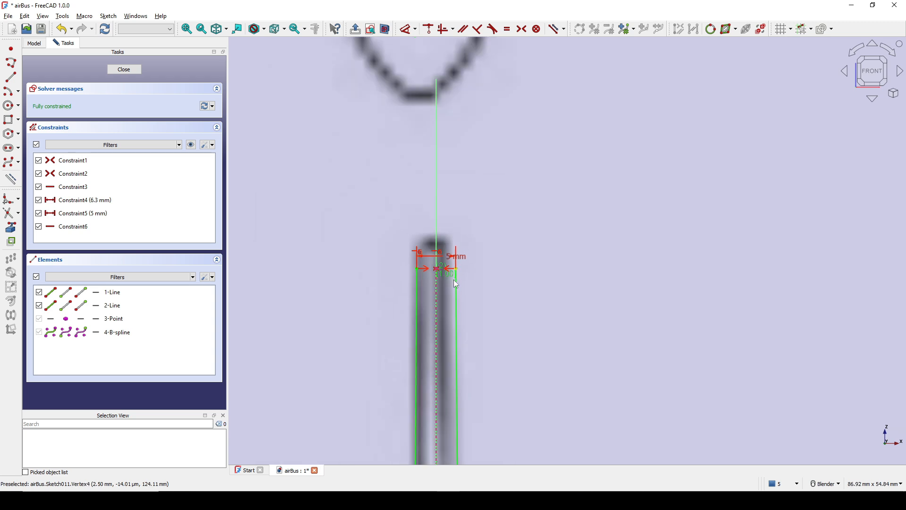
{"action": "left_click", "coordinate": [134, 70]}
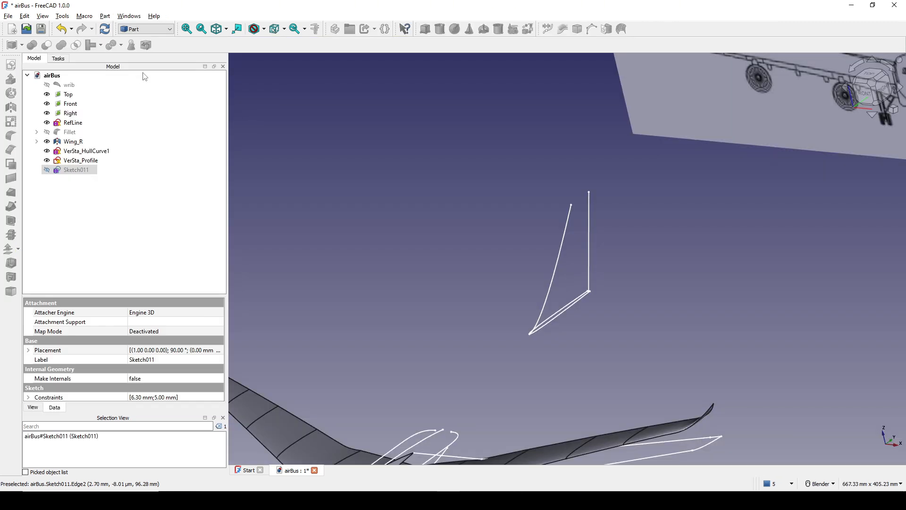
Rename Sketch011 as VerSta_HullCurve2.
{"action": "mouse_move", "coordinate": [582, 305]}
{"action": "middle_mouse_down"}
{"action": "mouse_move", "coordinate": [614, 259]}
{"action": "mouse_move", "coordinate": [647, 236]}
{"action": "mouse_move", "coordinate": [675, 187]}
{"action": "middle_mouse_up"}
{"action": "scroll", "coordinate": [613, 261], "scroll_direction": "down", "scroll_amount": 2}
{"action": "left_click", "coordinate": [354, 336]}
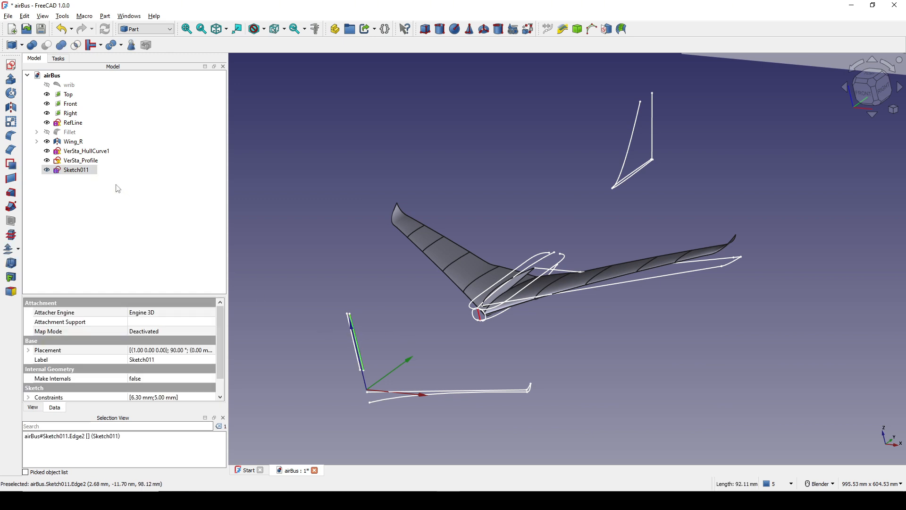
{"action": "right_click", "coordinate": [73, 169]}
{"action": "left_click", "coordinate": [136, 477]}
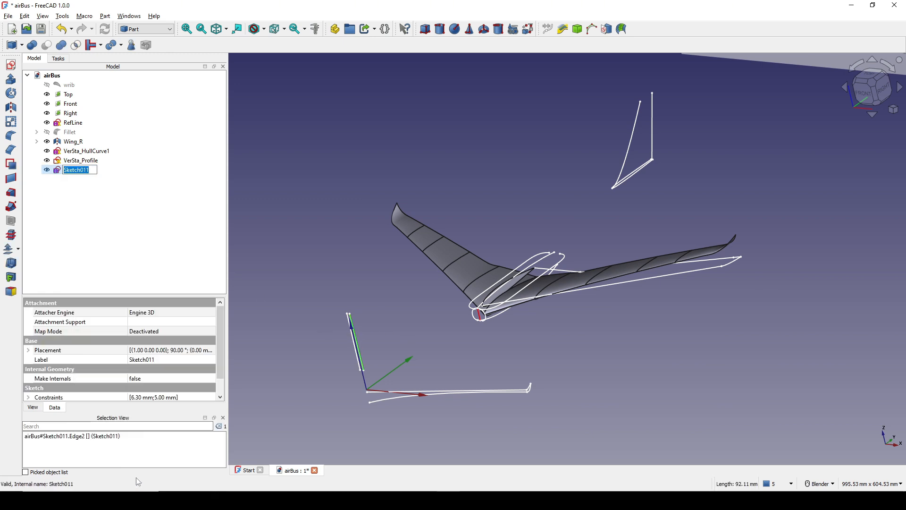
{"action": "type", "text": "Ver"}
{"action": "type", "text": "Sta_H"}
{"action": "type", "text": "ullCurve2"}
{"action": "key", "text": "Return"}
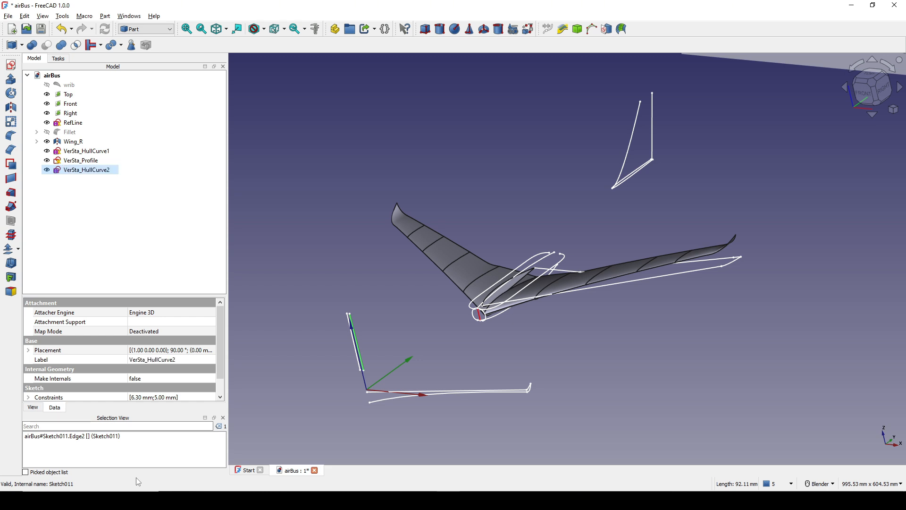
Create a curved array in the Curved Shapes workbench from VerSta_Profile as base with VerSta_HullCurve2 and VerSta_HullCurve1 as hull curves.
{"action": "left_click", "coordinate": [524, 165]}
{"action": "middle_click_drag", "start_coordinate": [548, 245], "coordinate": [542, 224], "text": "shift"}
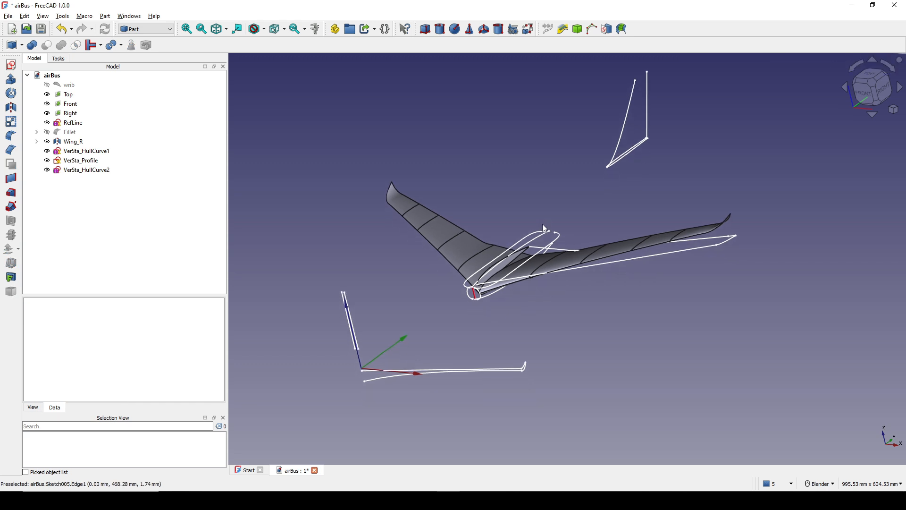
{"action": "left_click", "coordinate": [80, 161]}
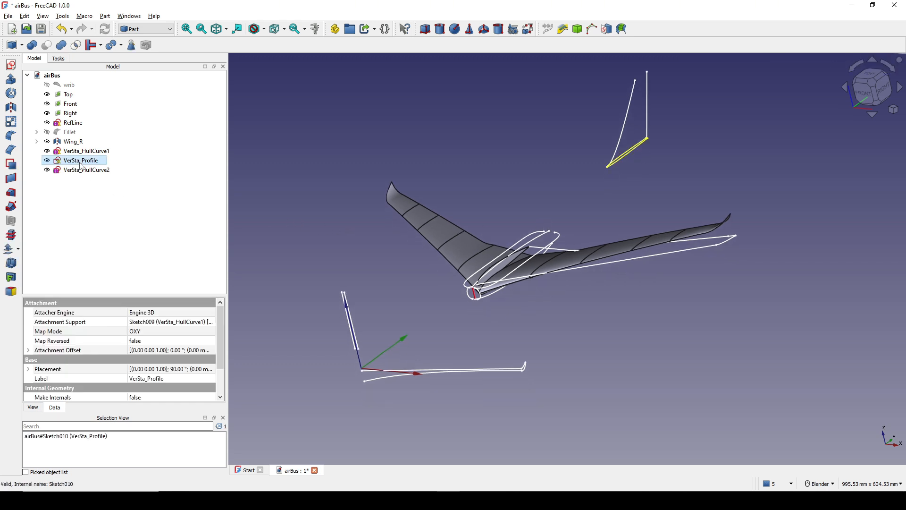
{"action": "left_click", "coordinate": [86, 169], "text": "ctrl"}
{"action": "left_click", "coordinate": [86, 151], "text": "ctrl"}
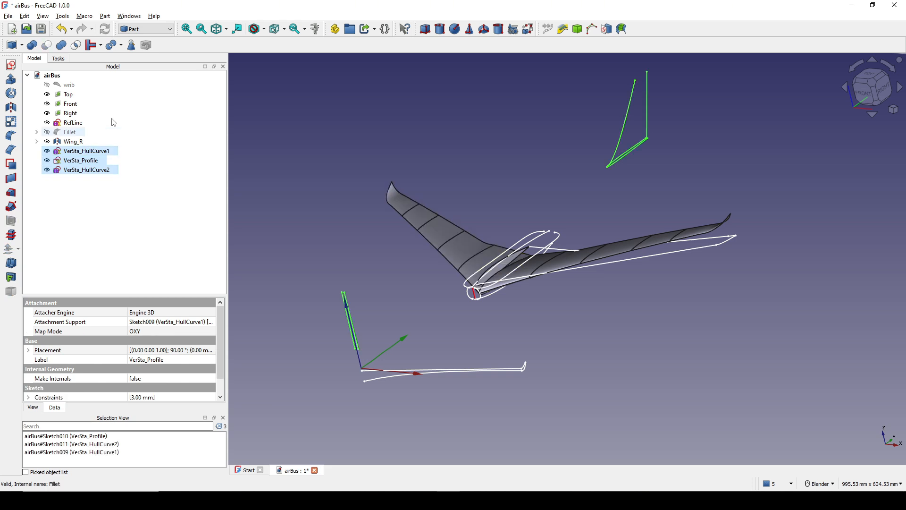
{"action": "left_click", "coordinate": [143, 29]}
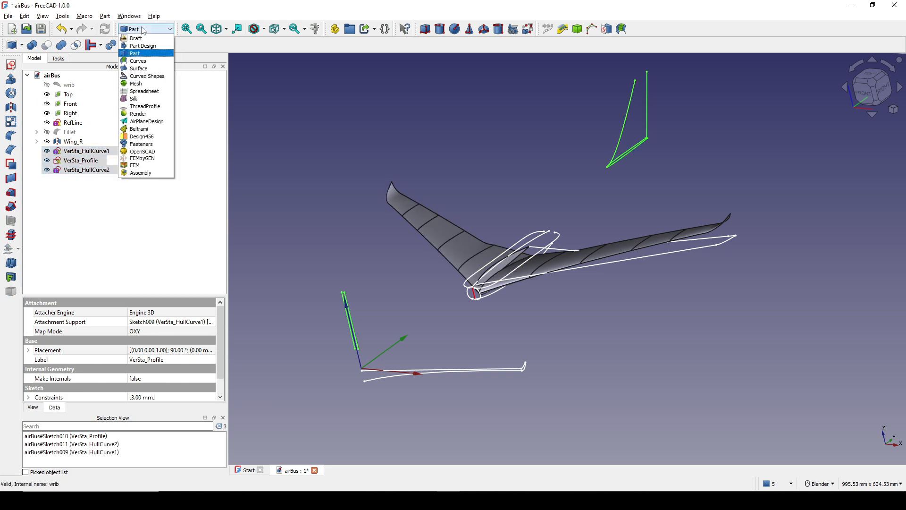
{"action": "left_click", "coordinate": [139, 76]}
{"action": "left_click", "coordinate": [13, 46]}
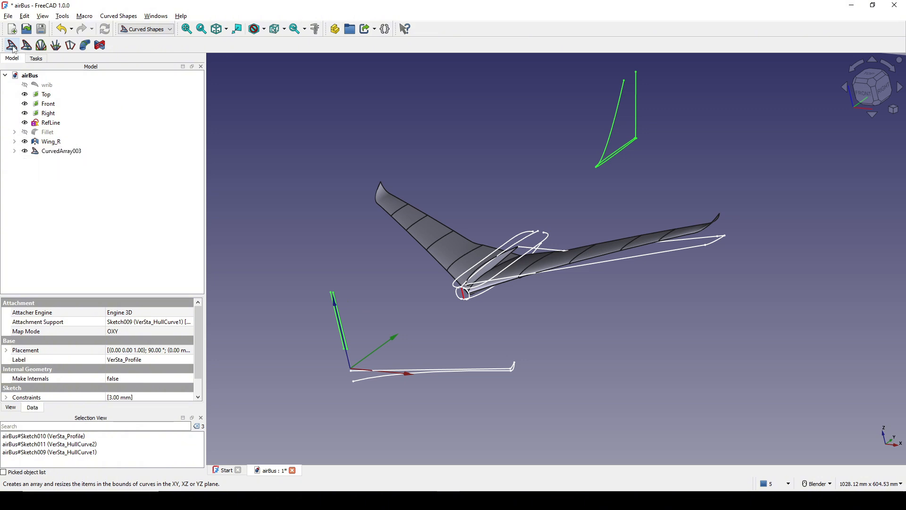
Set the fin's curved array to 10 items.
{"action": "left_click", "coordinate": [62, 151]}
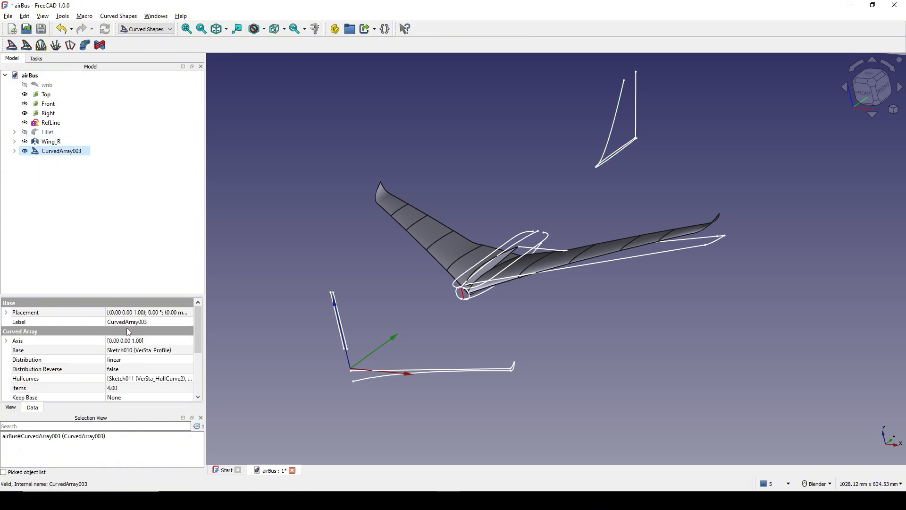
{"action": "left_click", "coordinate": [122, 388]}
{"action": "type", "text": "10"}
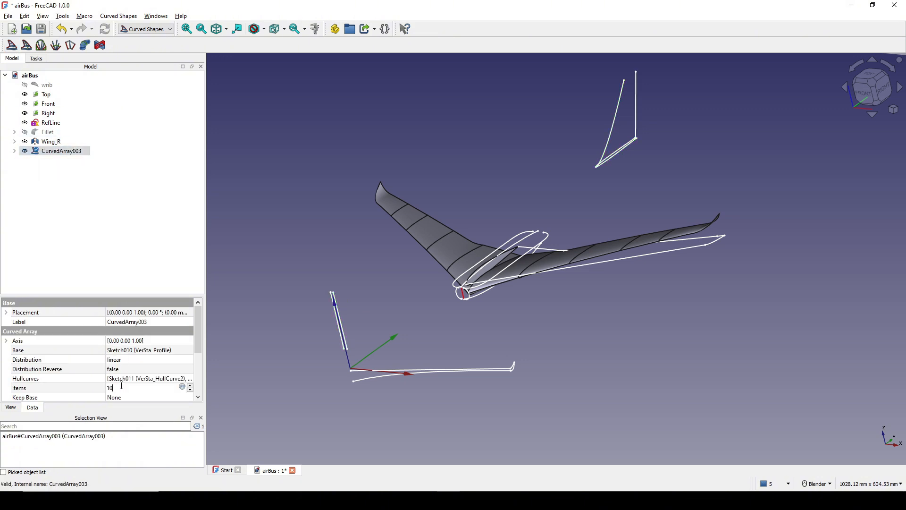
{"action": "key", "text": "Return"}
Turn the fin's curved array into a solid by setting its Solid property to true.
{"action": "scroll", "coordinate": [129, 376], "scroll_direction": "down", "scroll_amount": 3}
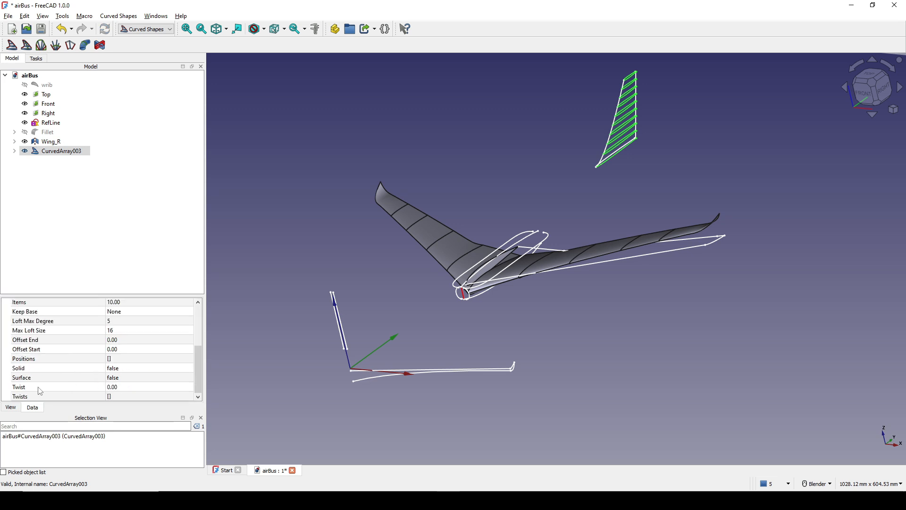
{"action": "left_click", "coordinate": [29, 368]}
{"action": "left_click", "coordinate": [130, 368]}
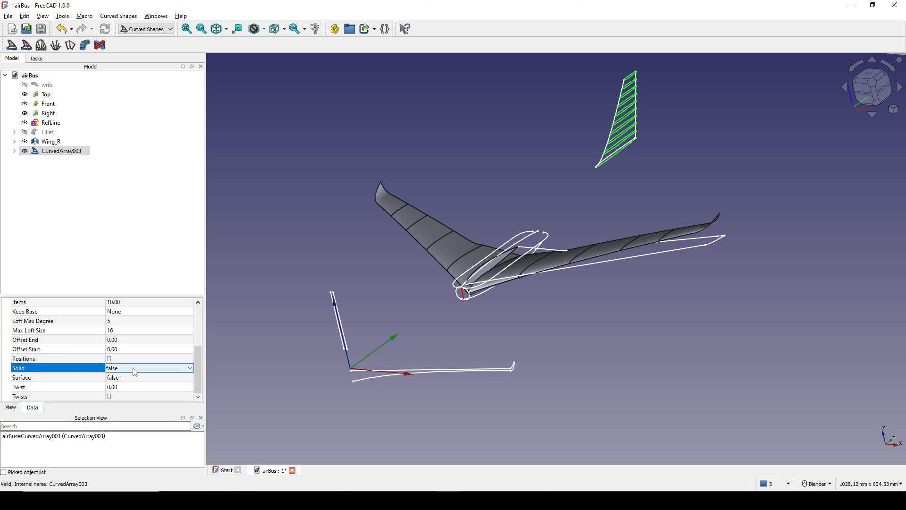
{"action": "left_click", "coordinate": [130, 368]}
{"action": "left_click", "coordinate": [122, 383]}
{"action": "left_click", "coordinate": [245, 299]}
Examine the solid fin's shape and surface from different angles and up close.
{"action": "middle_click_drag", "start_coordinate": [449, 278], "coordinate": [396, 340], "text": "shift"}
{"action": "middle_click_drag", "start_coordinate": [396, 340], "coordinate": [344, 324]}
{"action": "middle_click_drag", "start_coordinate": [349, 250], "coordinate": [507, 315], "text": "shift"}
{"action": "scroll", "coordinate": [507, 315], "scroll_direction": "up", "scroll_amount": 1}
{"action": "middle_click_drag", "start_coordinate": [480, 219], "coordinate": [507, 278], "text": "shift"}
{"action": "scroll", "coordinate": [499, 345], "scroll_direction": "up", "scroll_amount": 1}
{"action": "middle_click_drag", "start_coordinate": [499, 345], "coordinate": [538, 261], "text": "shift"}
{"action": "scroll", "coordinate": [549, 239], "scroll_direction": "up", "scroll_amount": 3}
{"action": "scroll", "coordinate": [558, 238], "scroll_direction": "up", "scroll_amount": 3}
{"action": "scroll", "coordinate": [551, 242], "scroll_direction": "down", "scroll_amount": 5}
{"action": "scroll", "coordinate": [543, 253], "scroll_direction": "down", "scroll_amount": 3}
Rename the fin's curved array CurvedArray003 as VerticalStabilizer.
{"action": "right_click", "coordinate": [49, 150]}
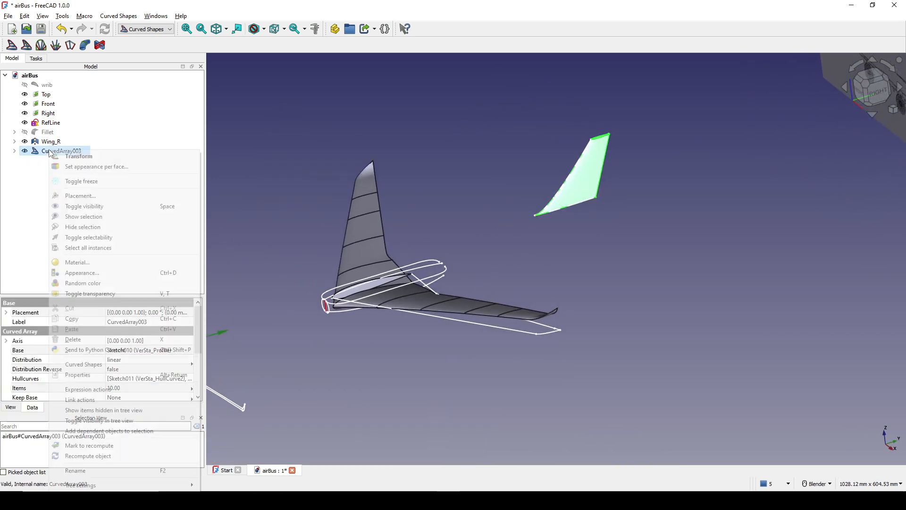
{"action": "left_click", "coordinate": [106, 471]}
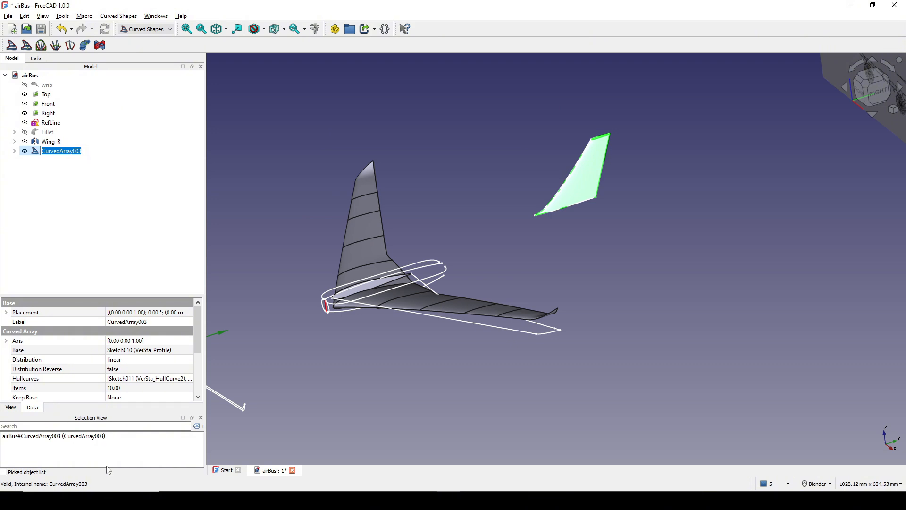
{"action": "type", "text": "VerticalStabil"}
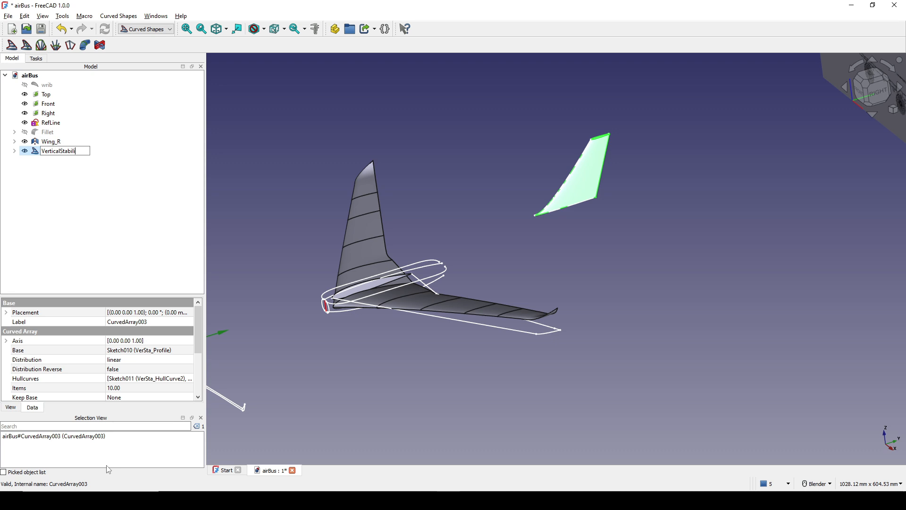
{"action": "type", "text": "zer"}
{"action": "key", "text": "Return"}
{"action": "left_click", "coordinate": [266, 149]}
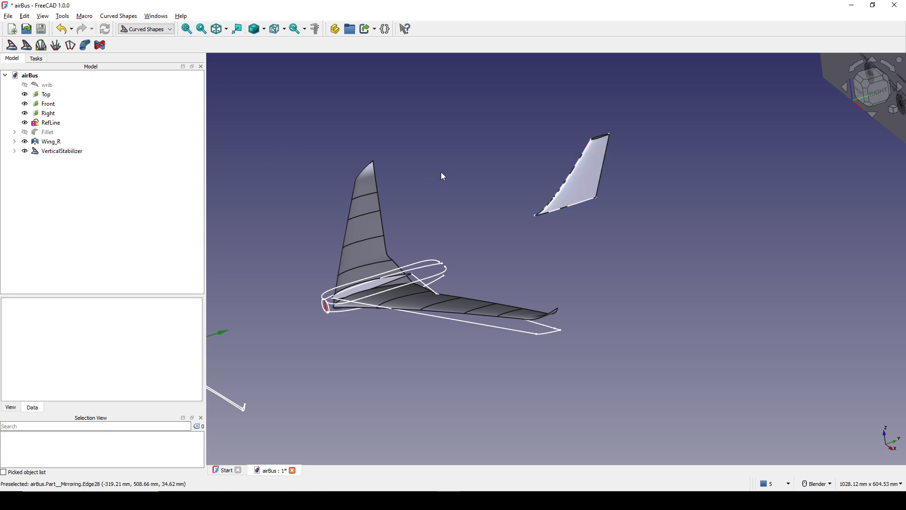
Examine the wings and vertical stabilizer against the blueprint planes from several angles.
{"action": "scroll", "coordinate": [456, 310], "scroll_direction": "up", "scroll_amount": 1}
{"action": "middle_click_drag", "start_coordinate": [481, 322], "coordinate": [441, 347], "text": "shift"}
{"action": "scroll", "coordinate": [456, 310], "scroll_direction": "down", "scroll_amount": 2}
{"action": "middle_click_drag", "start_coordinate": [440, 347], "coordinate": [525, 247], "text": "shift"}
{"action": "scroll", "coordinate": [525, 248], "scroll_direction": "down", "scroll_amount": 4}
{"action": "middle_click_drag", "start_coordinate": [489, 309], "coordinate": [489, 333]}
{"action": "middle_click_drag", "start_coordinate": [443, 222], "coordinate": [500, 231]}
{"action": "left_click", "coordinate": [577, 260]}
{"action": "middle_click_drag", "start_coordinate": [567, 300], "coordinate": [566, 274], "text": "shift"}
{"action": "middle_click_drag", "start_coordinate": [576, 328], "coordinate": [564, 396]}
{"action": "middle_click_drag", "start_coordinate": [473, 368], "coordinate": [489, 328], "text": "shift"}
{"action": "scroll", "coordinate": [520, 338], "scroll_direction": "up", "scroll_amount": 1}
{"action": "middle_click_drag", "start_coordinate": [536, 371], "coordinate": [566, 273], "text": "shift"}
{"action": "middle_click_drag", "start_coordinate": [592, 296], "coordinate": [683, 338]}
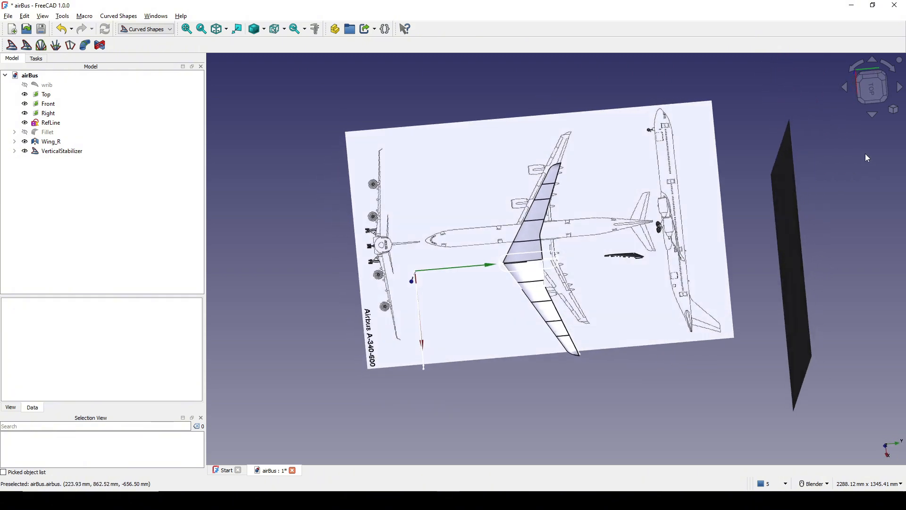
Show the blueprint's tailplane in top view and start a new Part workbench sketch on the XY plane.
{"action": "left_click", "coordinate": [870, 90]}
{"action": "scroll", "coordinate": [703, 204], "scroll_direction": "up", "scroll_amount": 1}
{"action": "scroll", "coordinate": [702, 201], "scroll_direction": "up", "scroll_amount": 3}
{"action": "scroll", "coordinate": [653, 236], "scroll_direction": "up", "scroll_amount": 1}
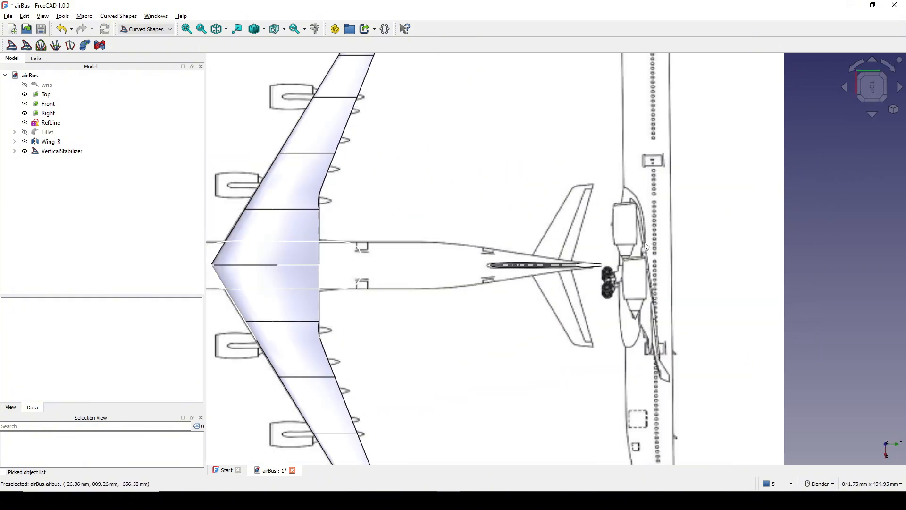
{"action": "middle_click_drag", "start_coordinate": [825, 238], "coordinate": [804, 230], "text": "shift"}
{"action": "scroll", "coordinate": [507, 263], "scroll_direction": "up", "scroll_amount": 3}
{"action": "middle_click_drag", "start_coordinate": [509, 267], "coordinate": [448, 271], "text": "shift"}
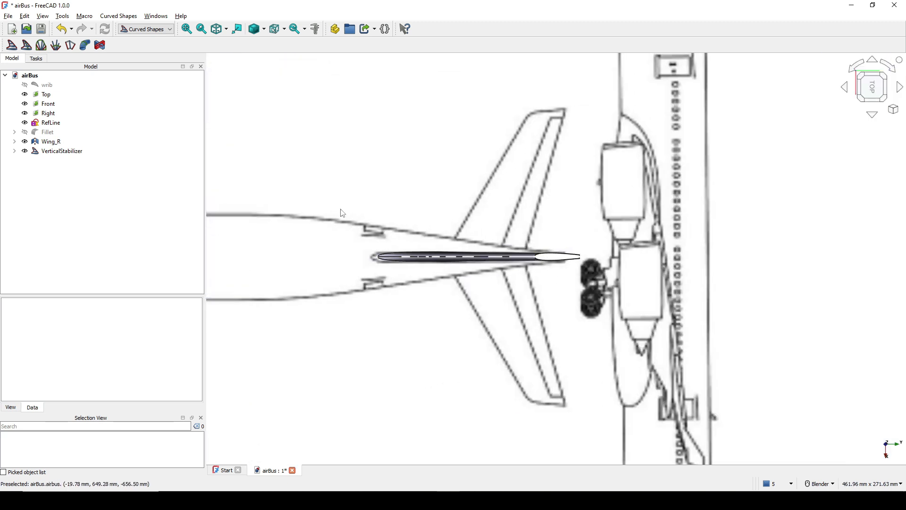
{"action": "left_click", "coordinate": [154, 30]}
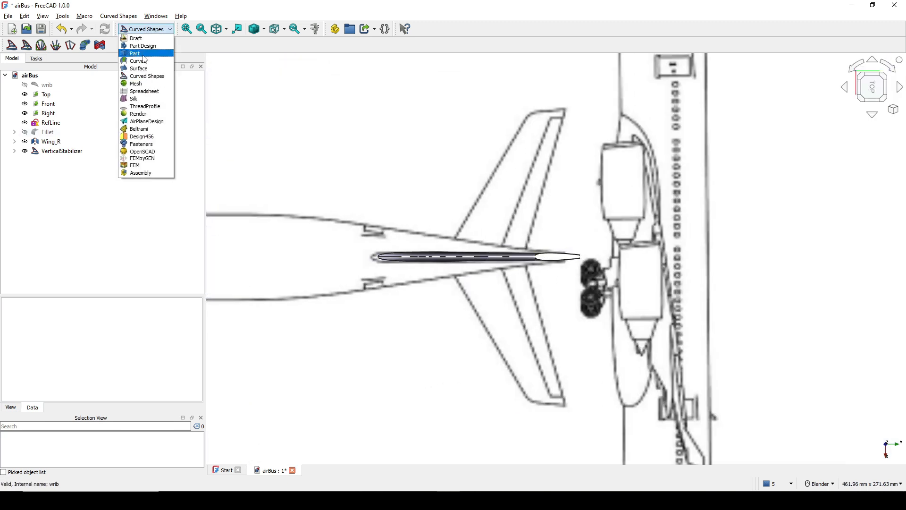
{"action": "left_click", "coordinate": [142, 56]}
{"action": "left_click", "coordinate": [15, 69]}
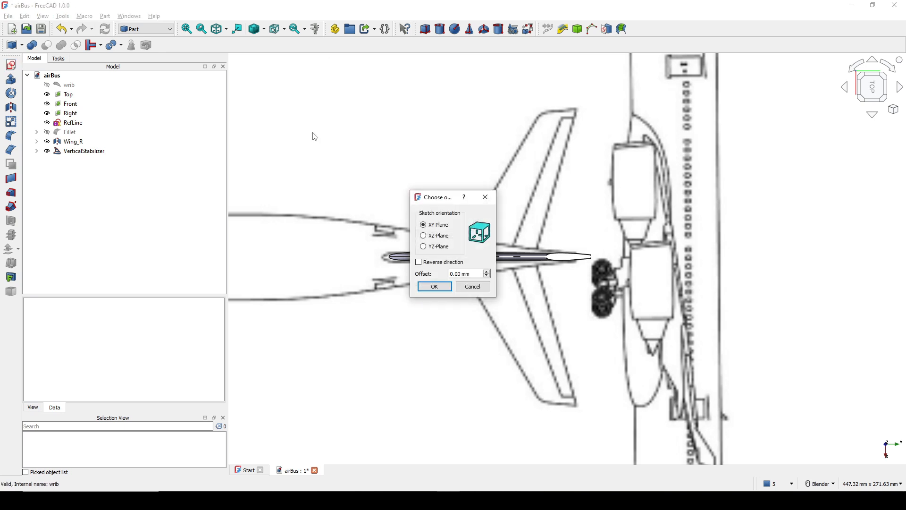
{"action": "left_click", "coordinate": [449, 288]}
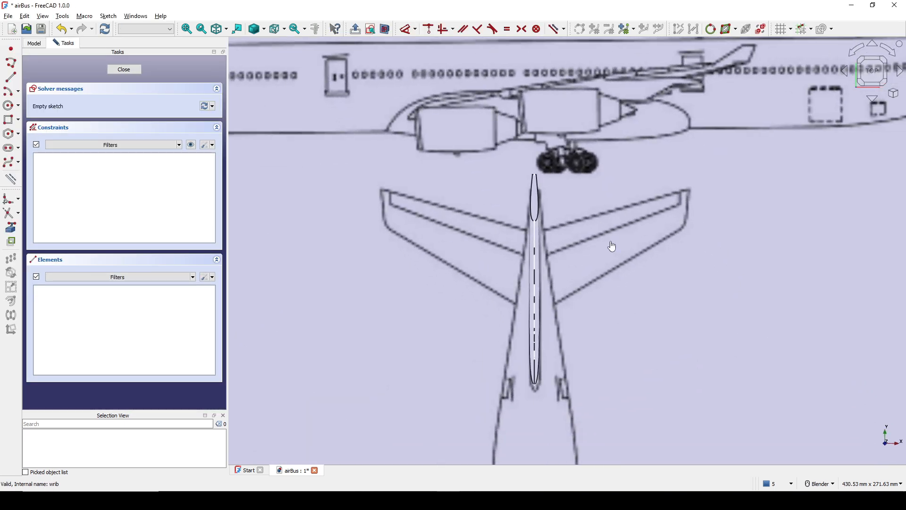
Draw a line along the right tailplane's trailing edge from the fuselage centreline to the tip, and switch the sketch to section view.
{"action": "left_click", "coordinate": [10, 77]}
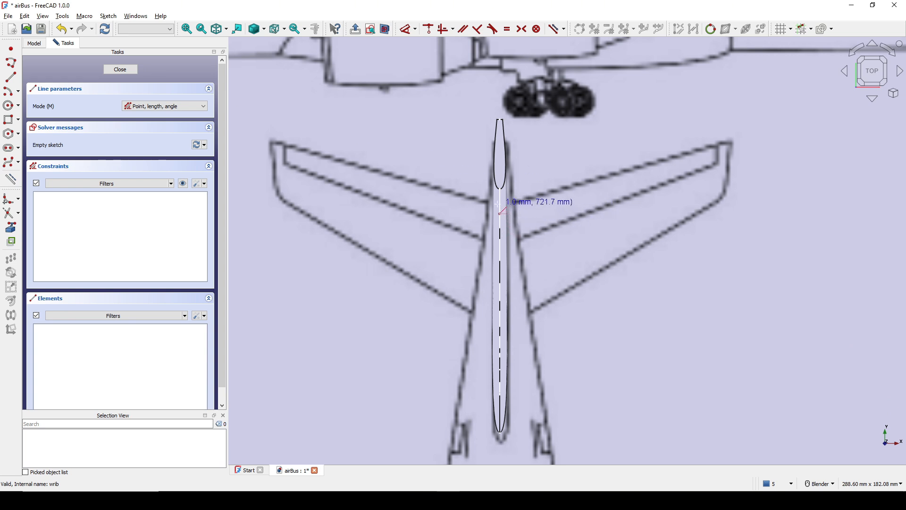
{"action": "left_click", "coordinate": [496, 168]}
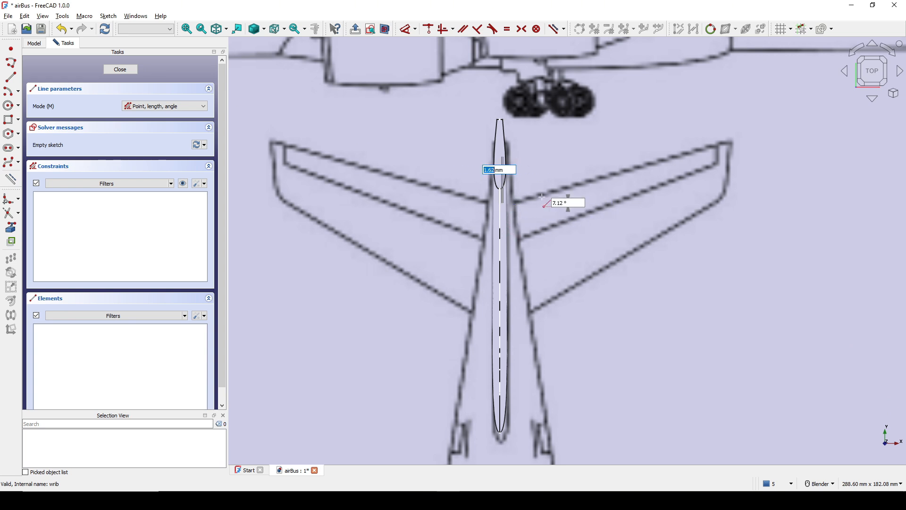
{"action": "left_click", "coordinate": [733, 139]}
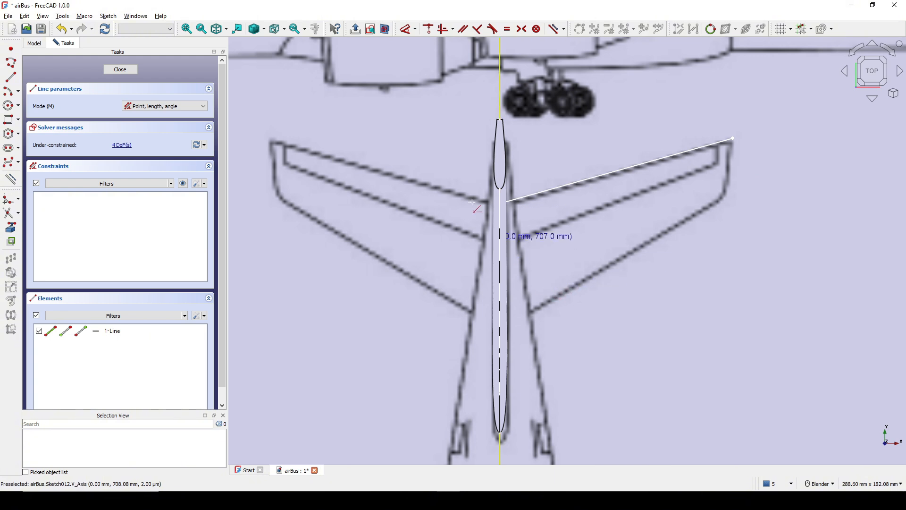
{"action": "key", "text": "Escape"}
{"action": "left_click", "coordinate": [385, 29]}
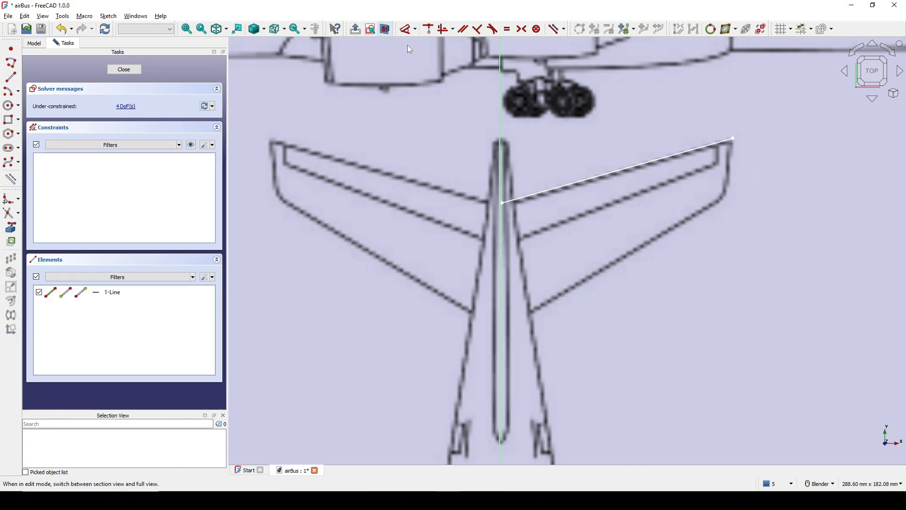
Draw a line along the right tailplane's leading edge from the vertical axis to where the tip starts curving.
{"action": "left_click", "coordinate": [10, 77]}
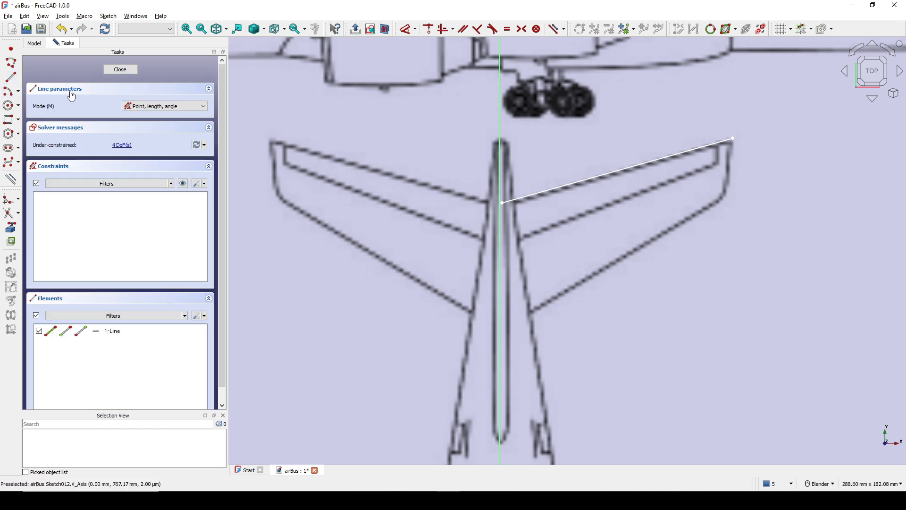
{"action": "left_click", "coordinate": [501, 329]}
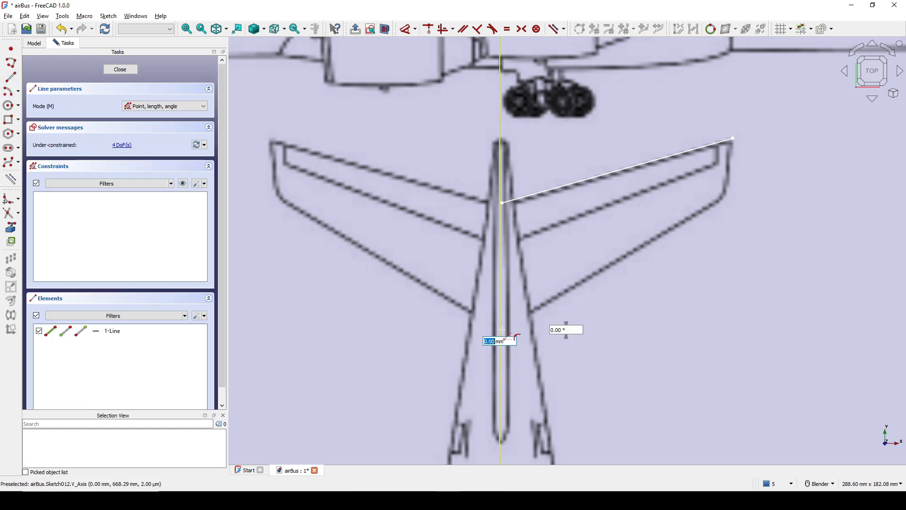
{"action": "left_click", "coordinate": [711, 205]}
{"action": "right_click", "coordinate": [754, 170]}
Draw a degree 3 B-spline by control points around the tailplane tip, joining the outer ends of the leading-edge and trailing-edge lines.
{"action": "scroll", "coordinate": [755, 170], "scroll_direction": "up", "scroll_amount": 5}
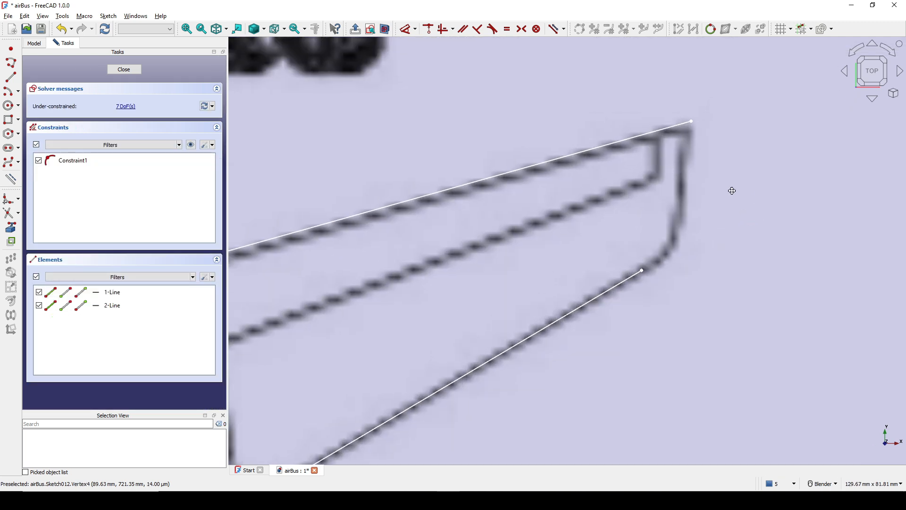
{"action": "left_click", "coordinate": [9, 162]}
{"action": "scroll", "coordinate": [640, 218], "scroll_direction": "up", "scroll_amount": 2}
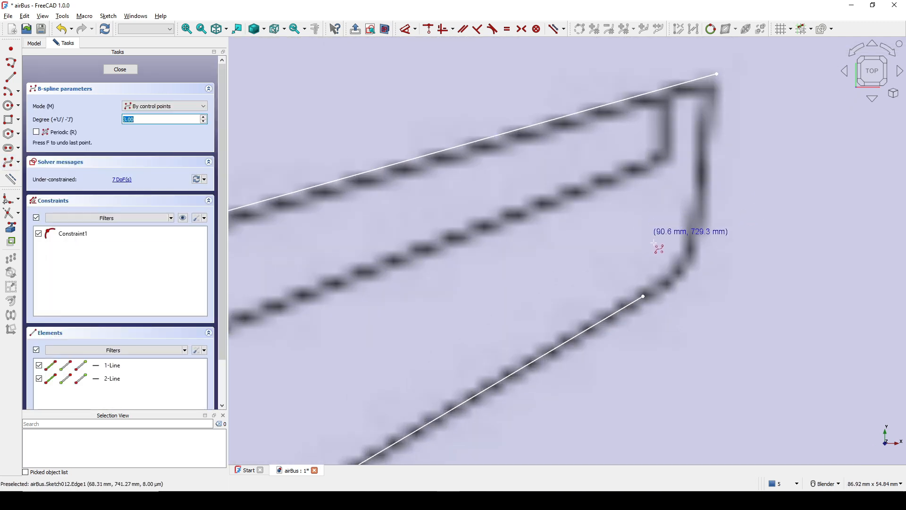
{"action": "left_click", "coordinate": [644, 296]}
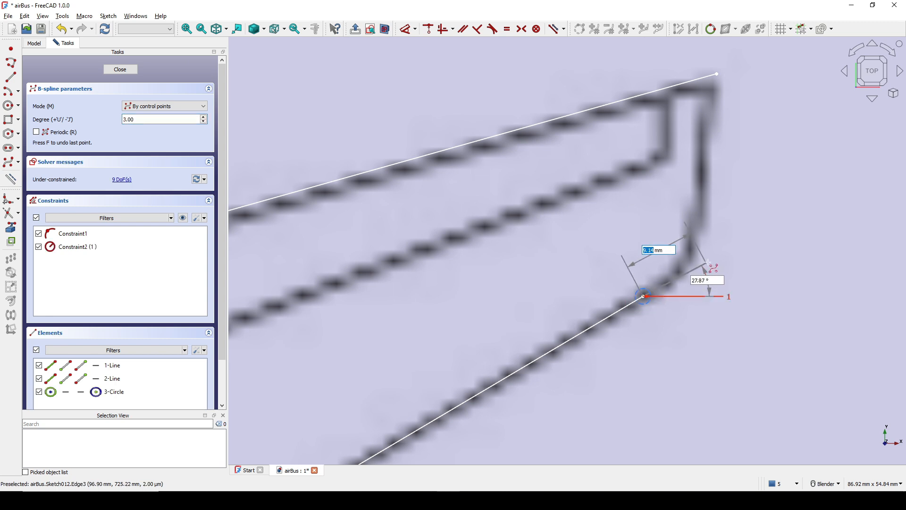
{"action": "left_click", "coordinate": [711, 260]}
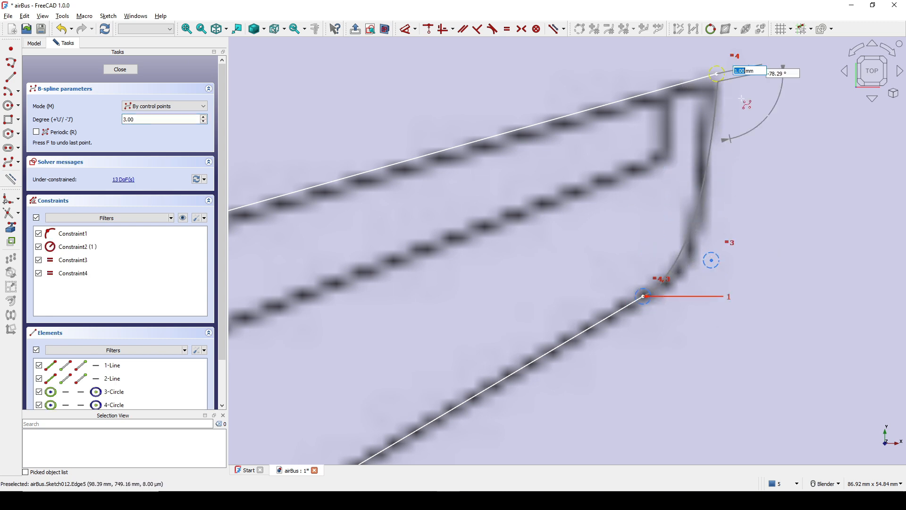
{"action": "left_click", "coordinate": [717, 74]}
{"action": "key", "text": "Escape"}
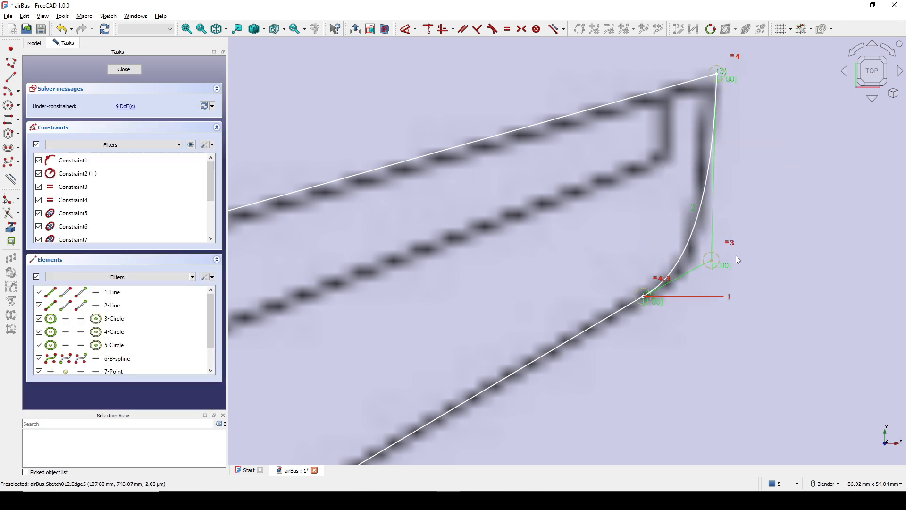
Constrain the tip spline's middle control point onto the leading-edge line and pull it outward to match the blueprint's rounded tip.
{"action": "left_click", "coordinate": [713, 263]}
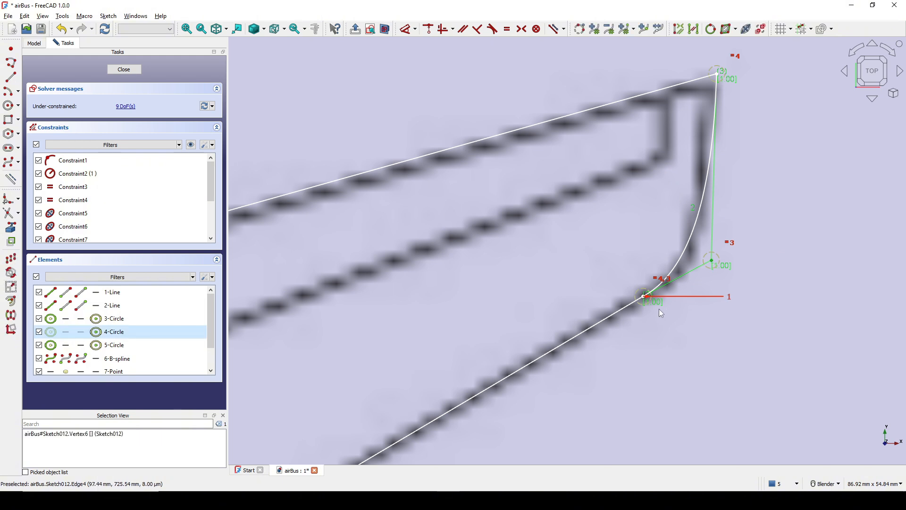
{"action": "left_click", "coordinate": [619, 314]}
{"action": "key", "text": "c"}
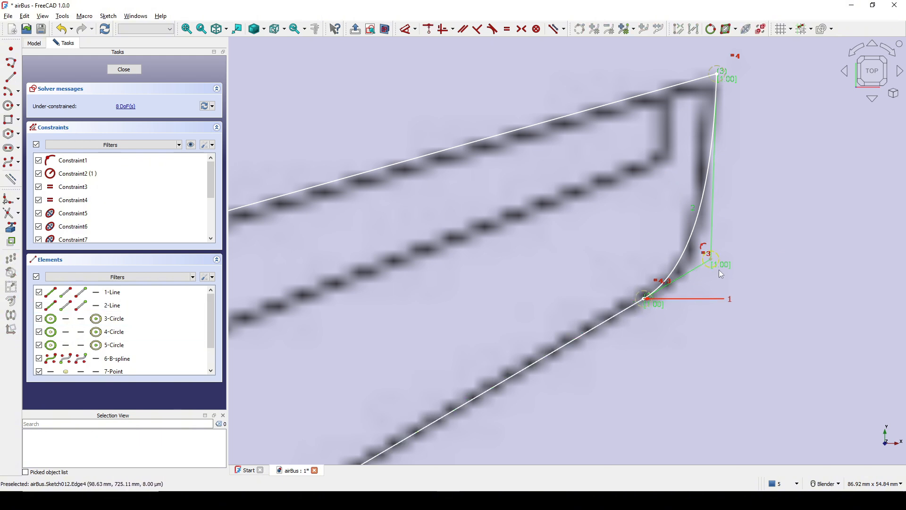
{"action": "left_click_drag", "start_coordinate": [710, 259], "coordinate": [747, 254]}
{"action": "scroll", "coordinate": [664, 280], "scroll_direction": "down", "scroll_amount": 7}
{"action": "middle_click_drag", "start_coordinate": [664, 282], "coordinate": [645, 246], "text": "shift"}
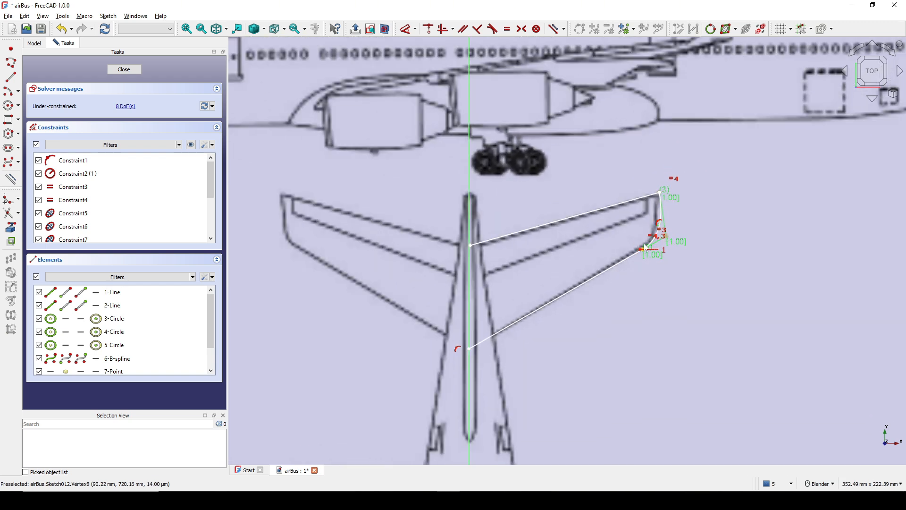
Constrain the inner end of the trailing-edge line onto the sketch's vertical axis.
{"action": "scroll", "coordinate": [493, 285], "scroll_direction": "up", "scroll_amount": 3}
{"action": "left_click", "coordinate": [455, 228]}
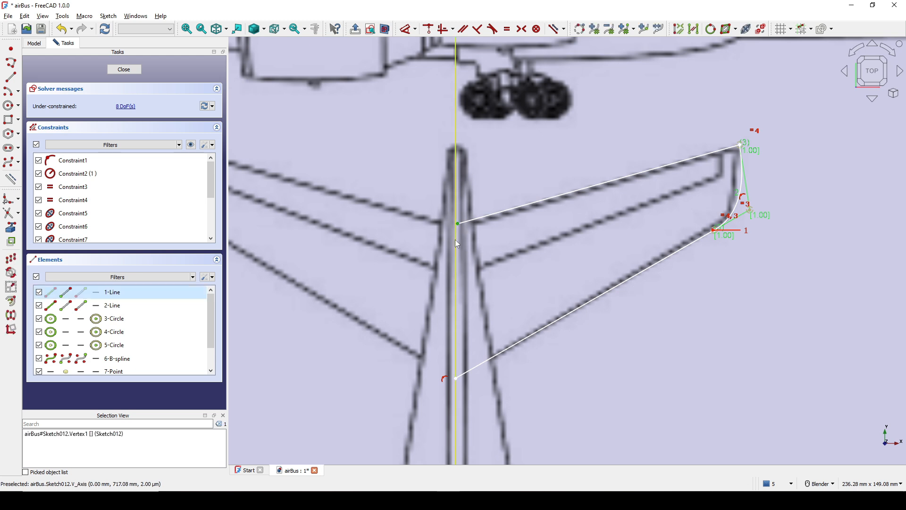
{"action": "left_click", "coordinate": [455, 239]}
{"action": "key", "text": "o"}
{"action": "scroll", "coordinate": [579, 253], "scroll_direction": "down", "scroll_amount": 5}
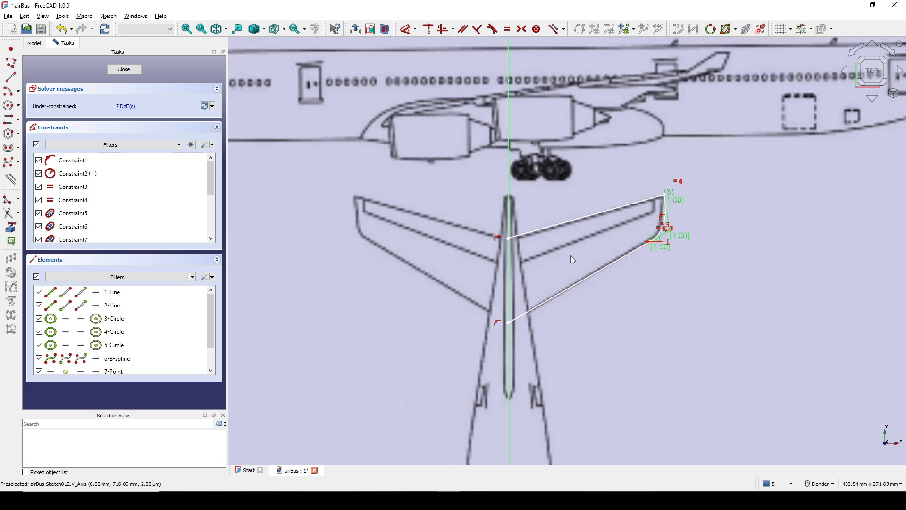
{"action": "scroll", "coordinate": [571, 255], "scroll_direction": "up", "scroll_amount": 4}
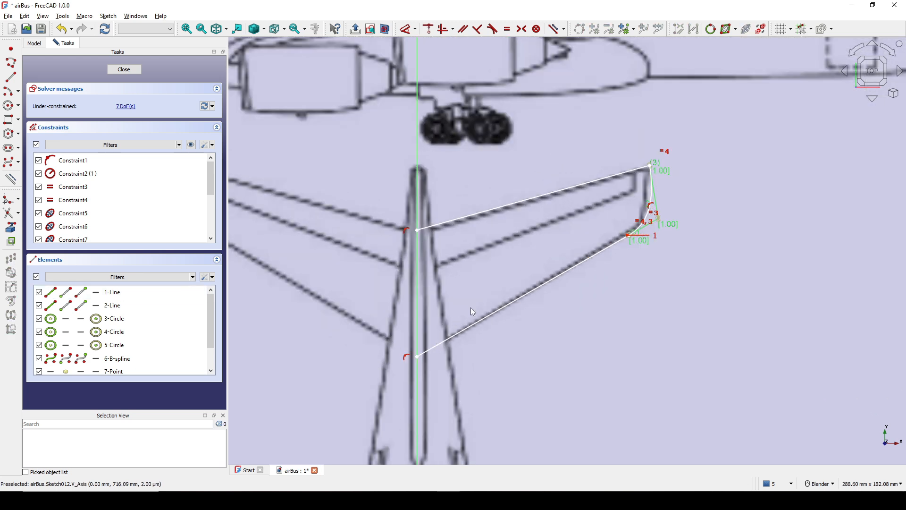
{"action": "scroll", "coordinate": [466, 318], "scroll_direction": "down", "scroll_amount": 2}
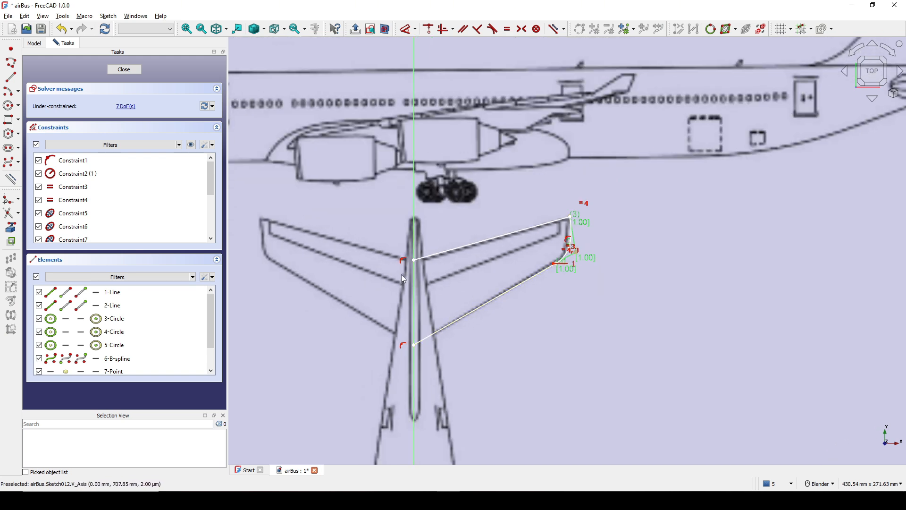
Set the vertical distance between the inner ends of the two tailplane lines to 53 mm and close the sketch.
{"action": "left_click", "coordinate": [414, 260]}
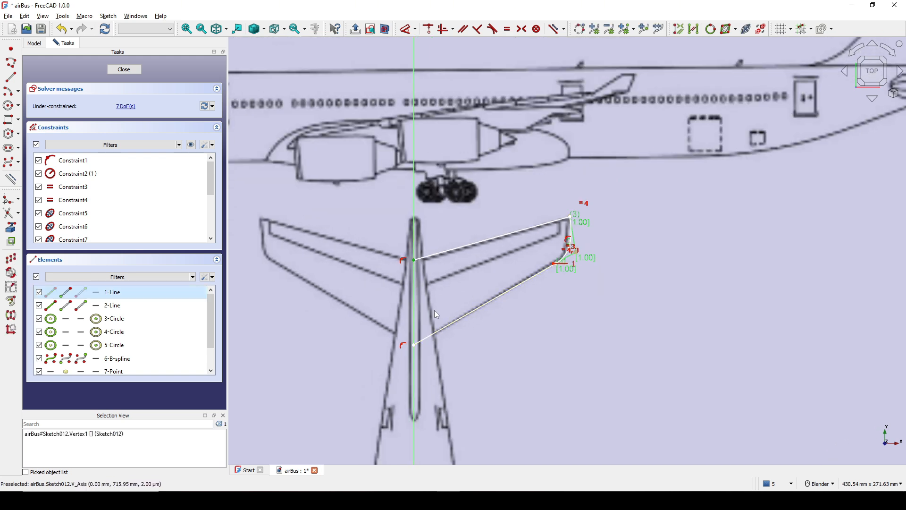
{"action": "left_click", "coordinate": [414, 346]}
{"action": "key", "text": "i"}
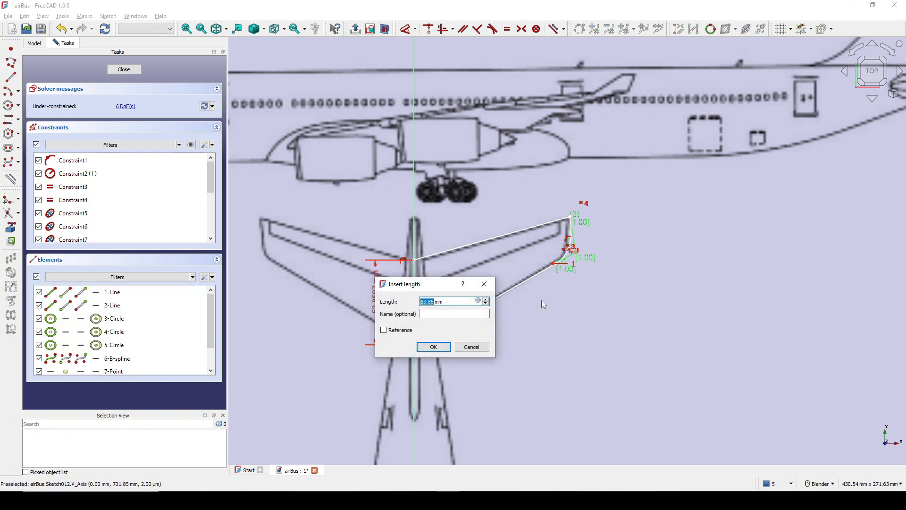
{"action": "type", "text": "53"}
{"action": "left_click", "coordinate": [441, 347]}
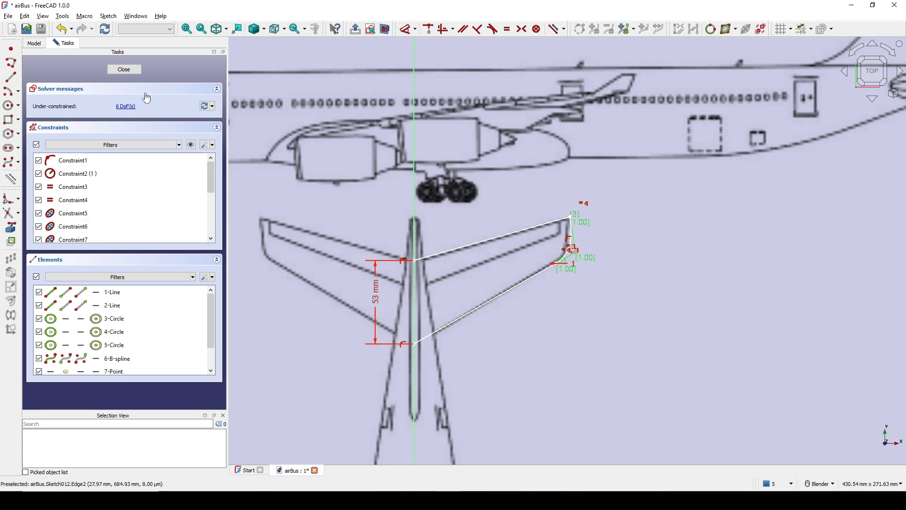
{"action": "left_click", "coordinate": [124, 69]}
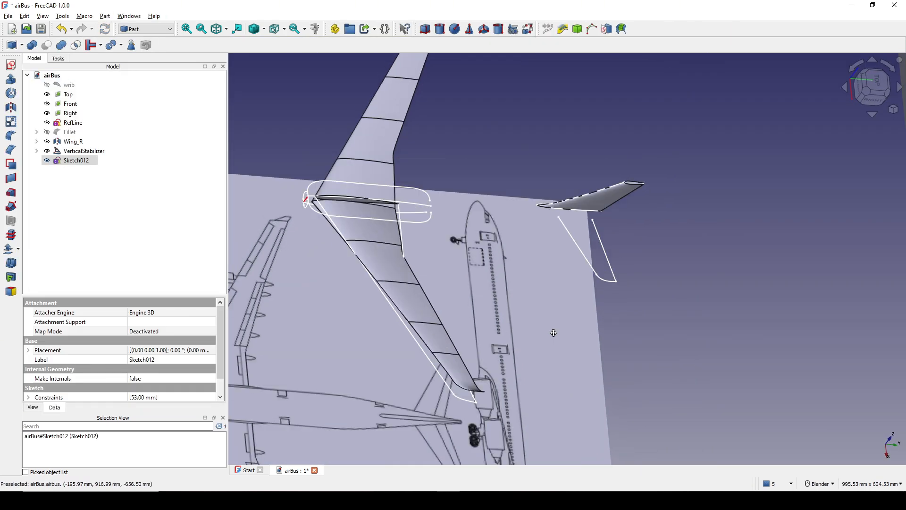
Rename the tailplane sketch Sketch012 as HorSta_HullCurve1.
{"action": "middle_click_drag", "start_coordinate": [553, 333], "coordinate": [608, 378], "text": "shift"}
{"action": "scroll", "coordinate": [661, 354], "scroll_direction": "up", "scroll_amount": 2}
{"action": "mouse_move", "coordinate": [699, 330]}
{"action": "middle_mouse_down"}
{"action": "mouse_move", "coordinate": [722, 346]}
{"action": "mouse_move", "coordinate": [720, 222]}
{"action": "mouse_move", "coordinate": [651, 326]}
{"action": "mouse_move", "coordinate": [678, 307]}
{"action": "middle_mouse_up"}
{"action": "scroll", "coordinate": [656, 311], "scroll_direction": "up", "scroll_amount": 2}
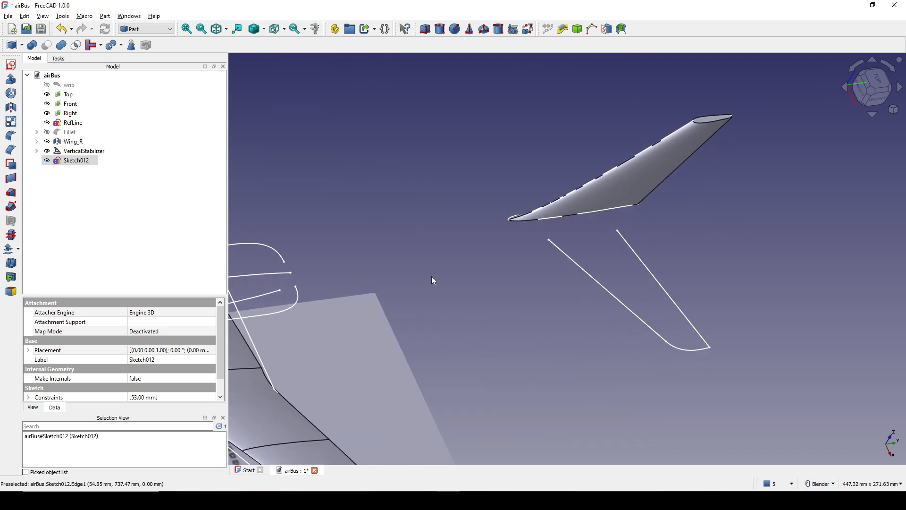
{"action": "right_click", "coordinate": [73, 160]}
{"action": "left_click", "coordinate": [125, 463]}
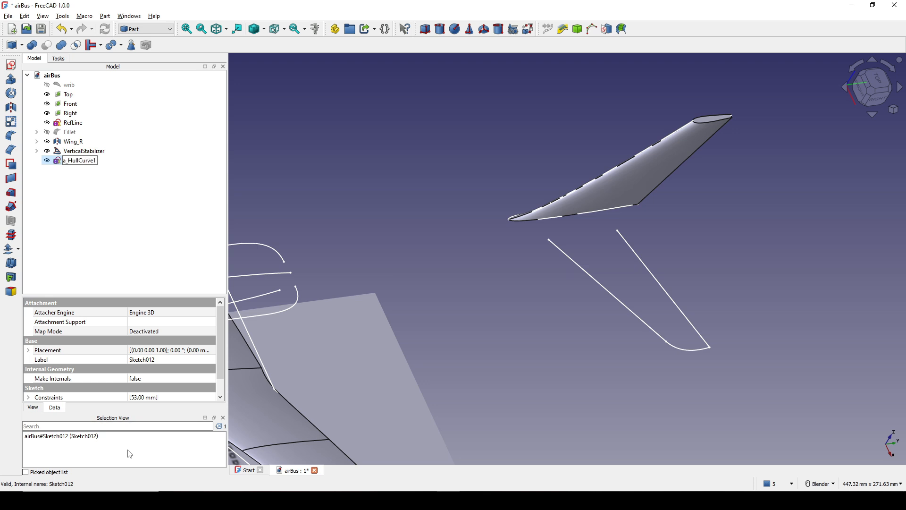
{"action": "key", "text": "Return"}
{"action": "scroll", "coordinate": [606, 292], "scroll_direction": "down", "scroll_amount": 4}
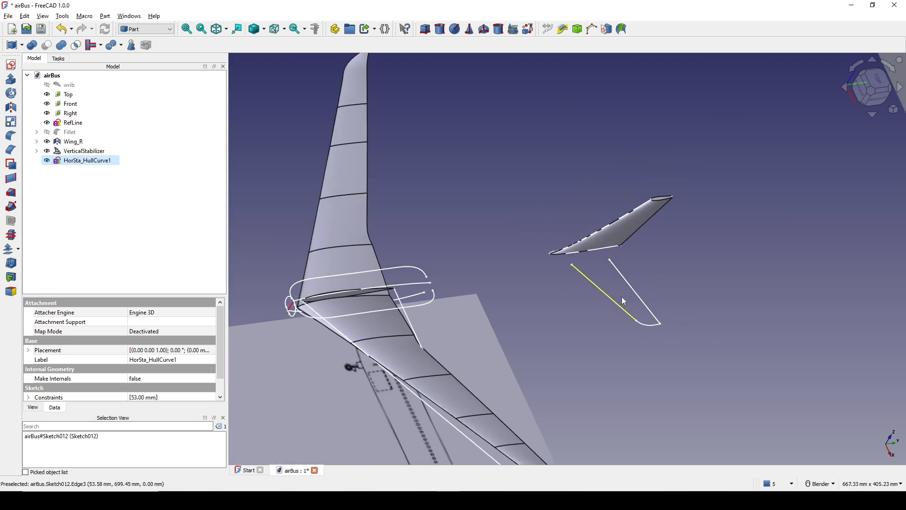
Select the RefLine, Wing_R and their visible belly and hull curve sketches together and hide them, leaving the tail geometry shown.
{"action": "left_click", "coordinate": [639, 347]}
{"action": "mouse_move", "coordinate": [639, 348]}
{"action": "middle_mouse_down"}
{"action": "mouse_move", "coordinate": [673, 349]}
{"action": "mouse_move", "coordinate": [777, 274]}
{"action": "mouse_move", "coordinate": [681, 336]}
{"action": "mouse_move", "coordinate": [700, 337]}
{"action": "mouse_move", "coordinate": [660, 289]}
{"action": "mouse_move", "coordinate": [748, 285]}
{"action": "mouse_move", "coordinate": [481, 301]}
{"action": "middle_mouse_up"}
{"action": "scroll", "coordinate": [681, 336], "scroll_direction": "down", "scroll_amount": 2}
{"action": "scroll", "coordinate": [661, 290], "scroll_direction": "up", "scroll_amount": 1}
{"action": "scroll", "coordinate": [481, 301], "scroll_direction": "up", "scroll_amount": 1}
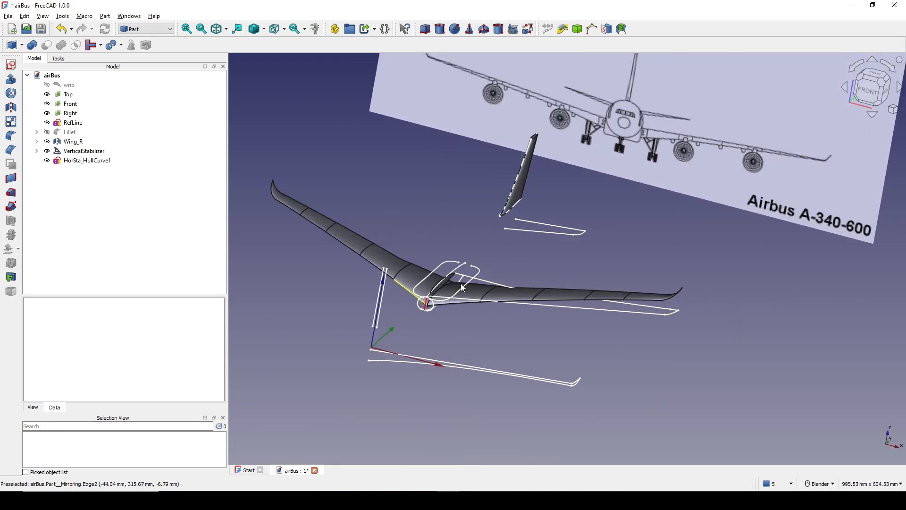
{"action": "scroll", "coordinate": [433, 254], "scroll_direction": "down", "scroll_amount": 3}
{"action": "mouse_move", "coordinate": [679, 326]}
{"action": "middle_mouse_down"}
{"action": "mouse_move", "coordinate": [549, 347]}
{"action": "mouse_move", "coordinate": [641, 374]}
{"action": "mouse_move", "coordinate": [601, 344]}
{"action": "mouse_move", "coordinate": [609, 351]}
{"action": "middle_mouse_up"}
{"action": "middle_click_drag", "start_coordinate": [529, 312], "coordinate": [522, 314]}
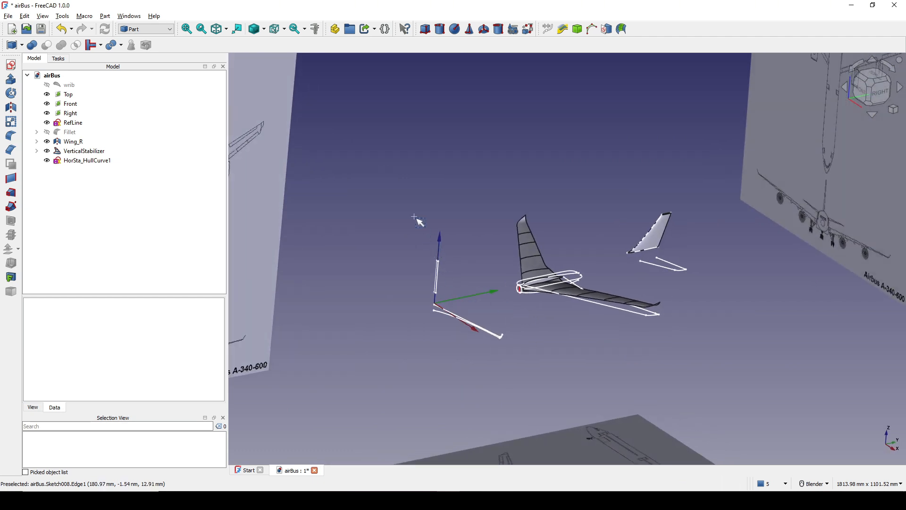
{"action": "left_click_drag", "start_coordinate": [394, 196], "coordinate": [594, 360]}
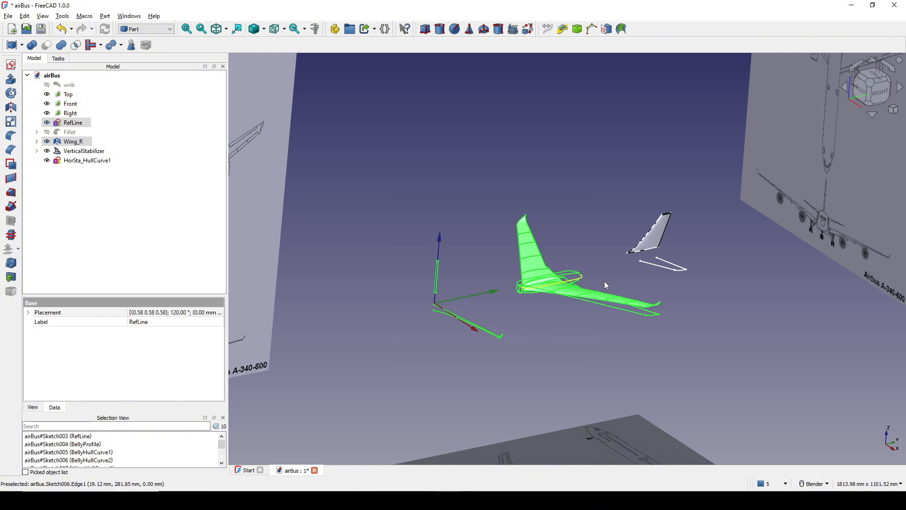
{"action": "key", "text": "space"}
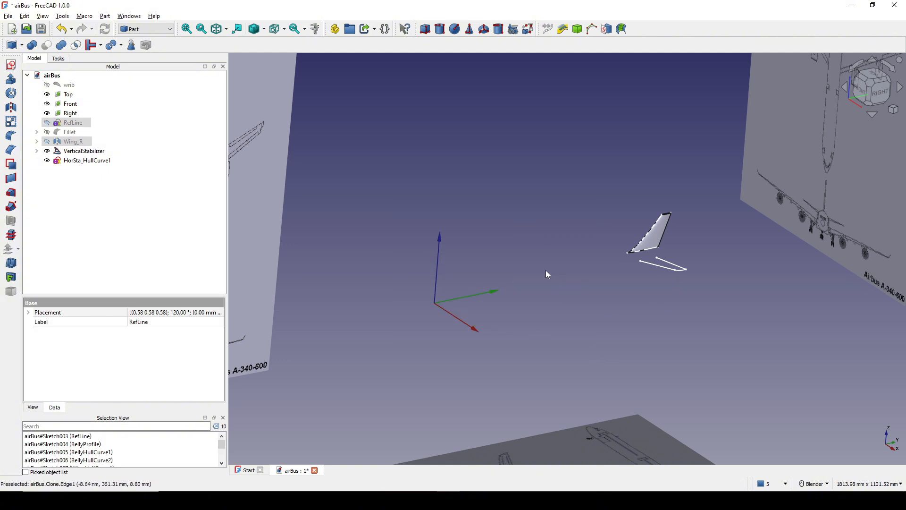
Start a new sketch on the XZ plane, framed on the tailplane in the front-view blueprint.
{"action": "middle_click_drag", "start_coordinate": [664, 293], "coordinate": [528, 311]}
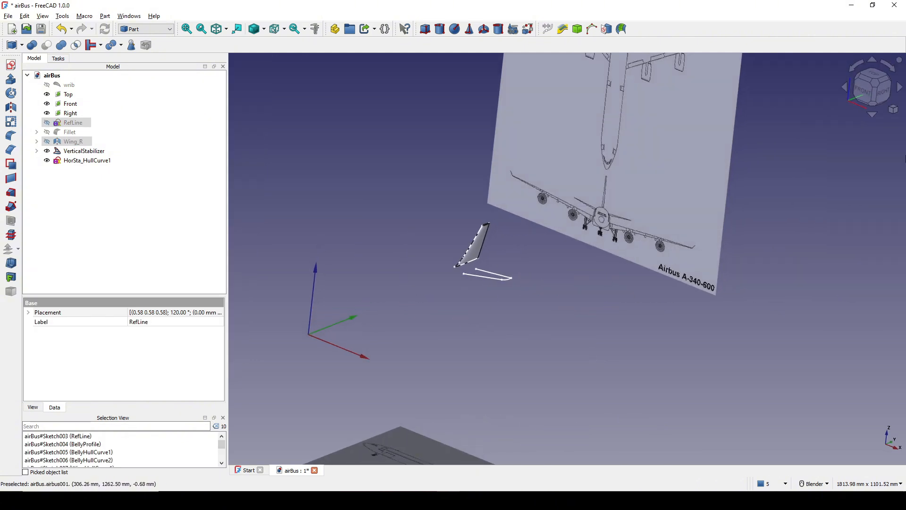
{"action": "left_click", "coordinate": [862, 89]}
{"action": "left_click", "coordinate": [738, 218]}
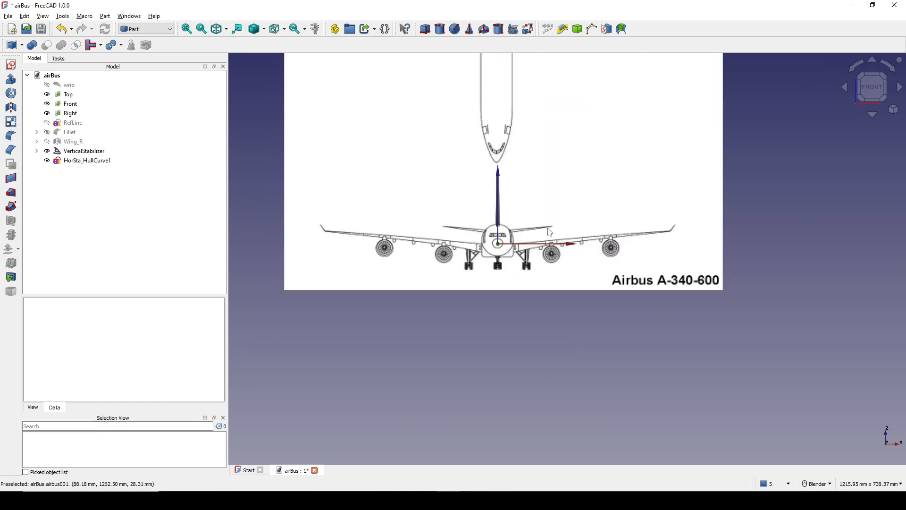
{"action": "scroll", "coordinate": [527, 241], "scroll_direction": "up", "scroll_amount": 6}
{"action": "scroll", "coordinate": [472, 226], "scroll_direction": "up", "scroll_amount": 3}
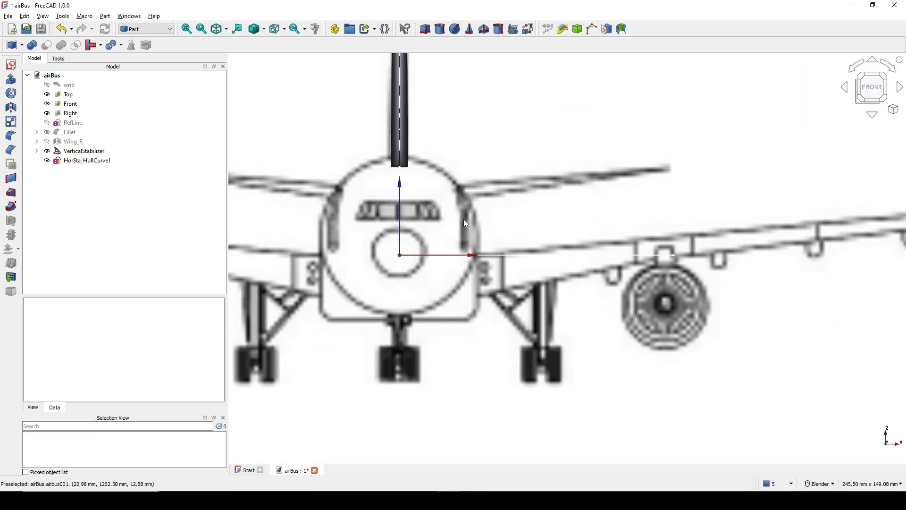
{"action": "scroll", "coordinate": [459, 251], "scroll_direction": "up", "scroll_amount": 2}
{"action": "middle_click_drag", "start_coordinate": [500, 248], "coordinate": [486, 263], "text": "shift"}
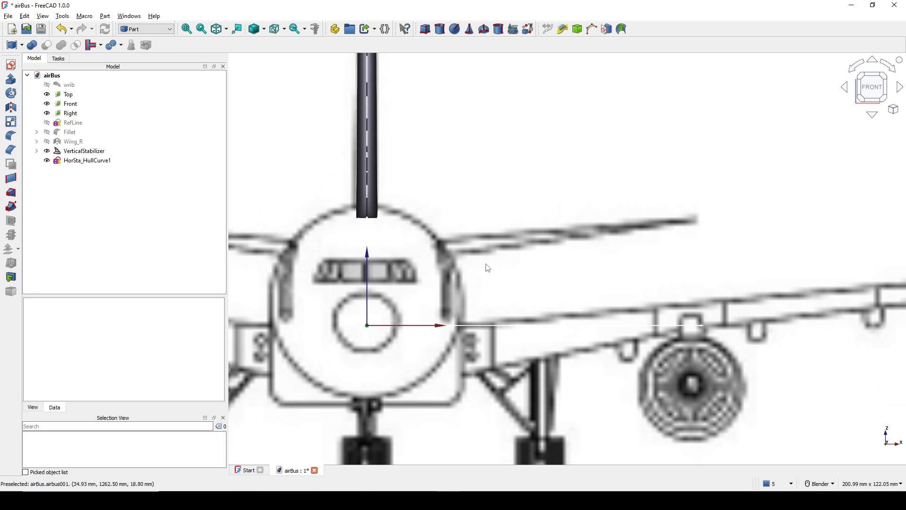
{"action": "left_click", "coordinate": [11, 66]}
{"action": "left_click", "coordinate": [447, 237]}
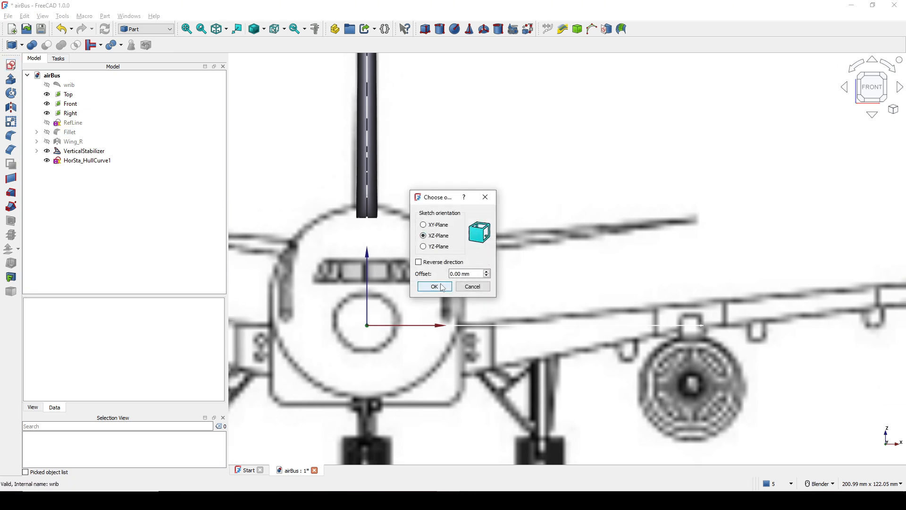
{"action": "left_click", "coordinate": [440, 285]}
{"action": "middle_click_drag", "start_coordinate": [468, 256], "coordinate": [463, 278], "text": "shift"}
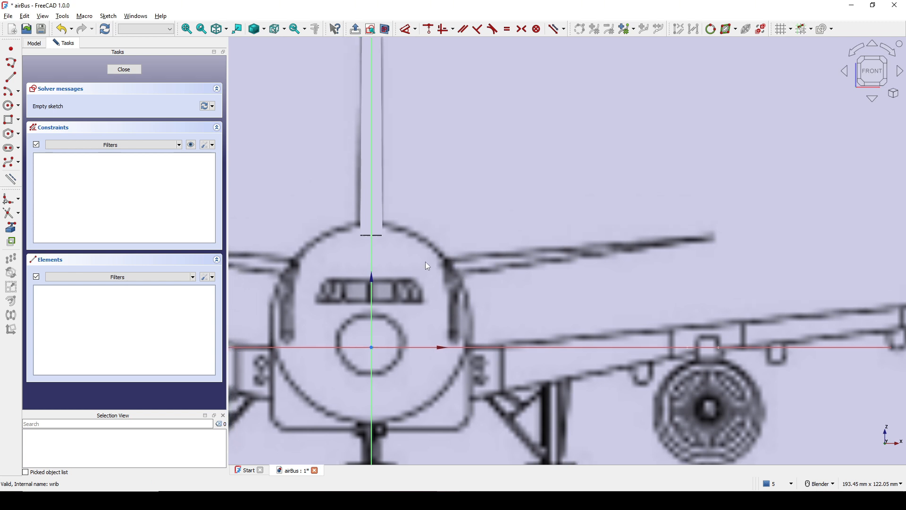
Sketch two lines from the vertical axis to the tailplane tip along its upper and lower edges, the upper one about 99 mm long.
{"action": "left_click", "coordinate": [11, 77]}
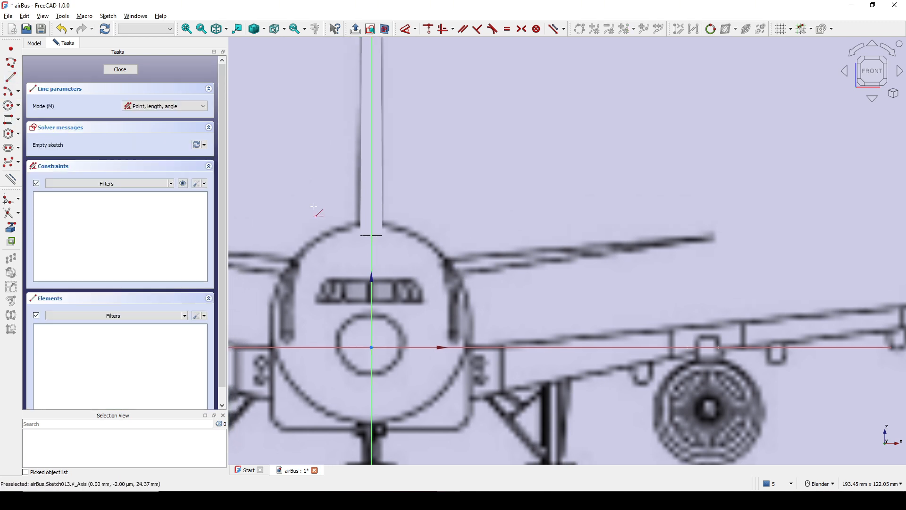
{"action": "left_click", "coordinate": [371, 259]}
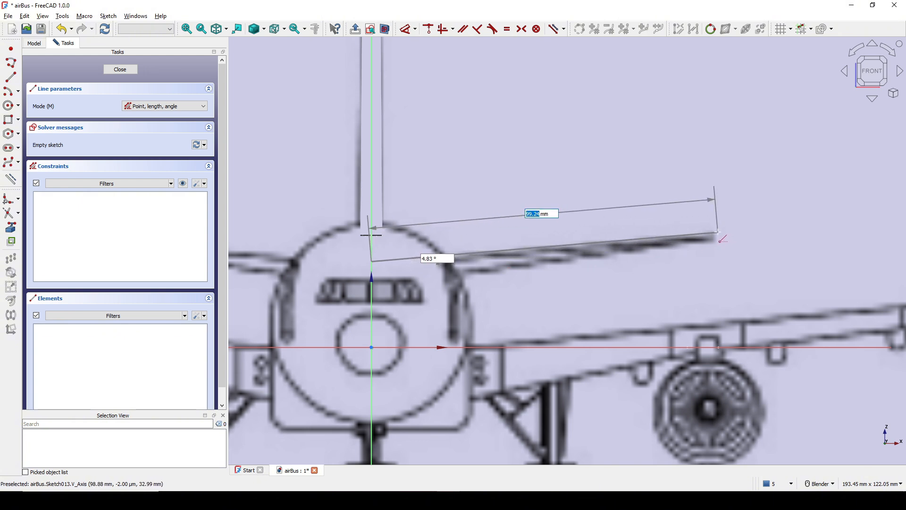
{"action": "left_click", "coordinate": [718, 232]}
{"action": "left_click", "coordinate": [371, 283]}
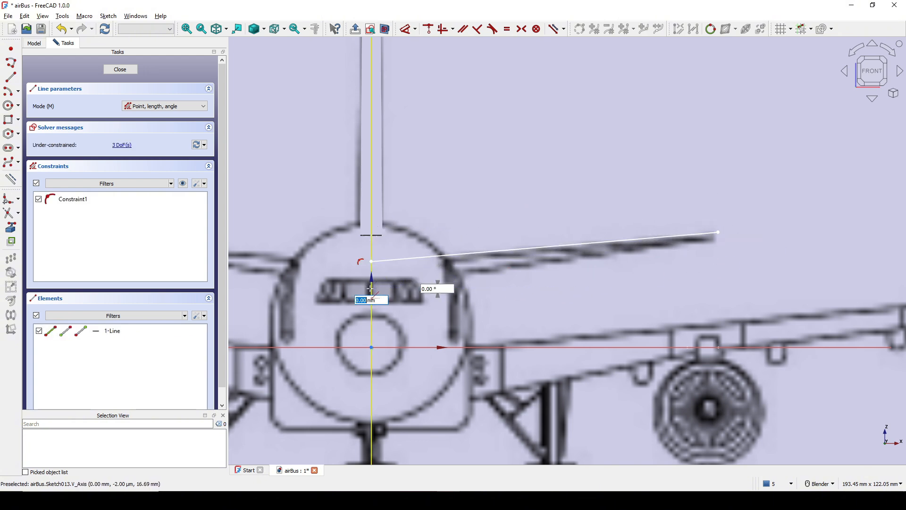
{"action": "left_click", "coordinate": [716, 243]}
{"action": "right_click", "coordinate": [762, 255]}
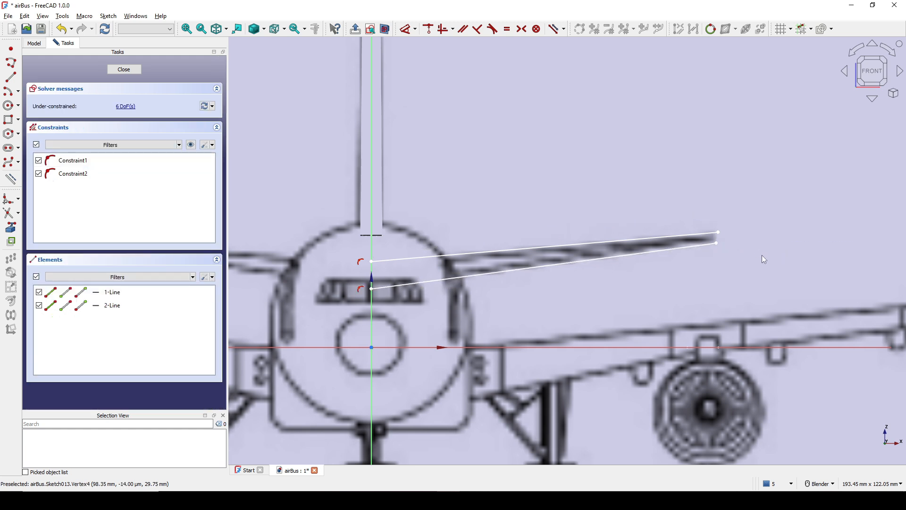
Align the outer ends of the two tailplane lines vertically.
{"action": "scroll", "coordinate": [760, 256], "scroll_direction": "up", "scroll_amount": 1}
{"action": "middle_click_drag", "start_coordinate": [761, 256], "coordinate": [712, 258], "text": "shift"}
{"action": "left_click", "coordinate": [667, 232]}
{"action": "left_click", "coordinate": [663, 245]}
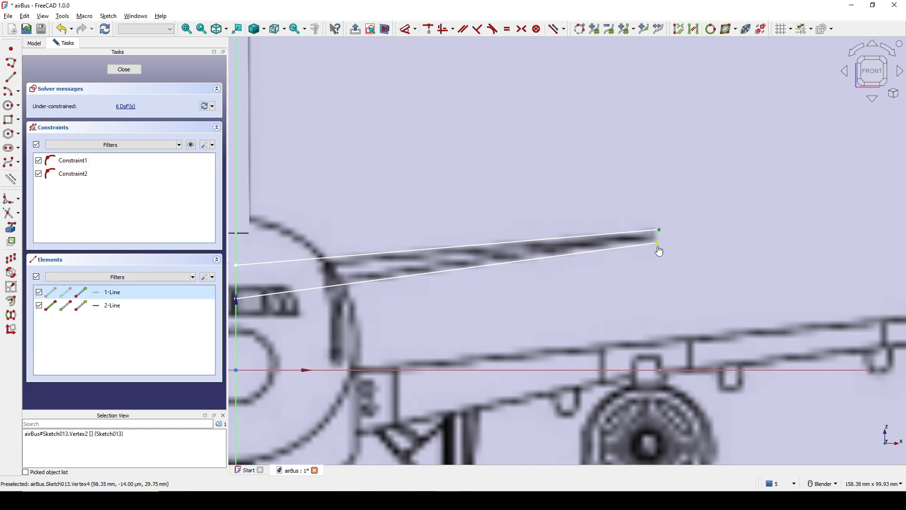
{"action": "key", "text": "v"}
{"action": "middle_click_drag", "start_coordinate": [675, 251], "coordinate": [664, 204], "text": "shift"}
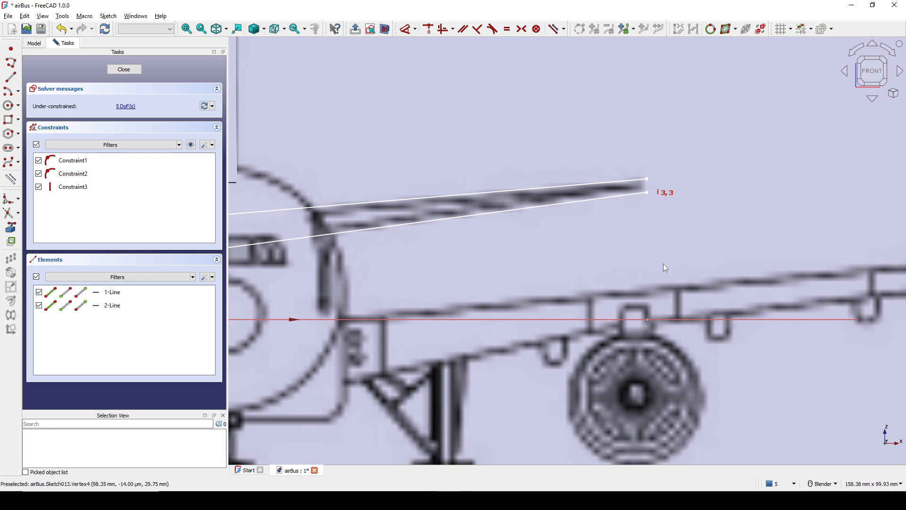
Project the tip curve of HorSta_HullCurve1 into the sketch, align the lower line's outer end vertically with its end, and close the sketch.
{"action": "left_click", "coordinate": [649, 320]}
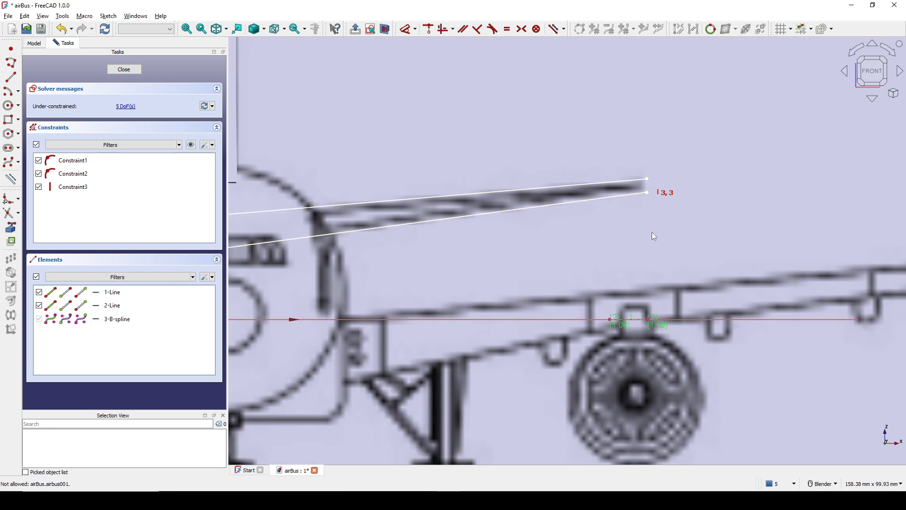
{"action": "left_click", "coordinate": [647, 193]}
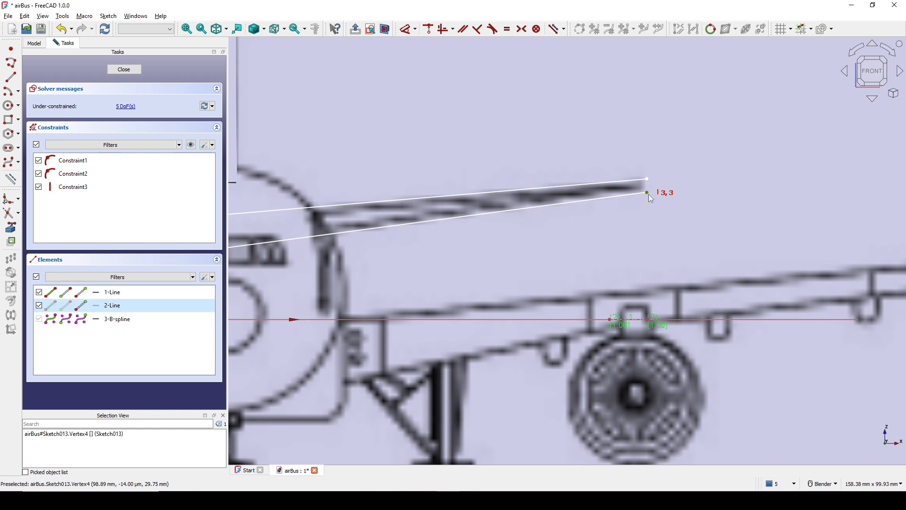
{"action": "left_click", "coordinate": [649, 319]}
{"action": "key", "text": "v"}
{"action": "scroll", "coordinate": [631, 265], "scroll_direction": "down", "scroll_amount": 2}
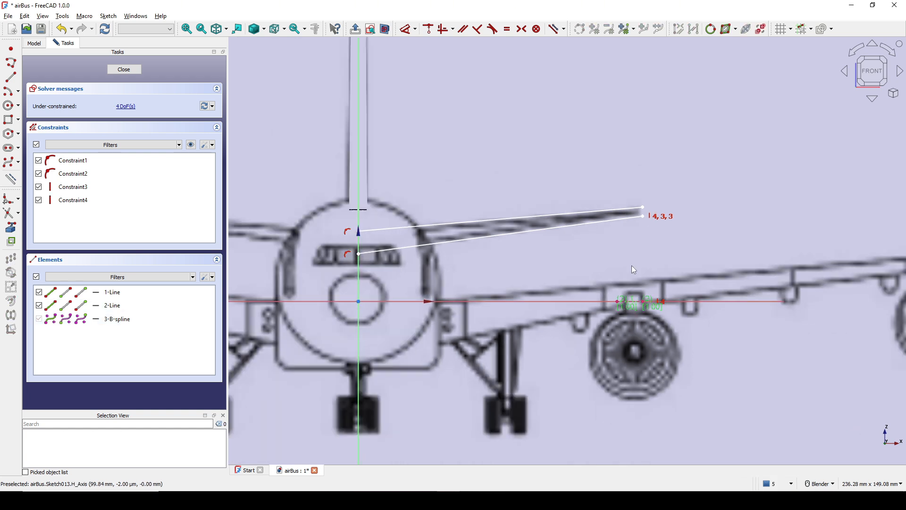
{"action": "scroll", "coordinate": [637, 264], "scroll_direction": "down", "scroll_amount": 2}
{"action": "scroll", "coordinate": [531, 267], "scroll_direction": "up", "scroll_amount": 2}
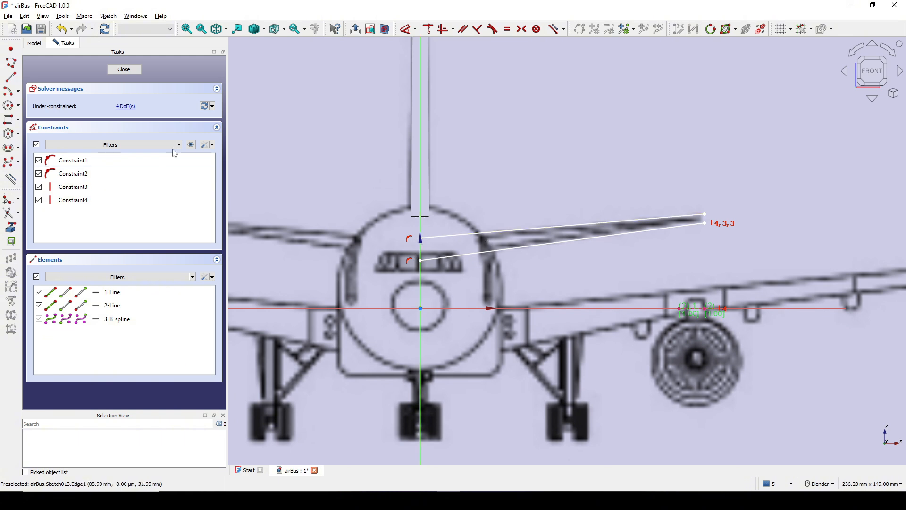
{"action": "left_click", "coordinate": [124, 70]}
Rename Sketch013 as HorSta_HullCurve2.
{"action": "scroll", "coordinate": [540, 293], "scroll_direction": "down", "scroll_amount": 3}
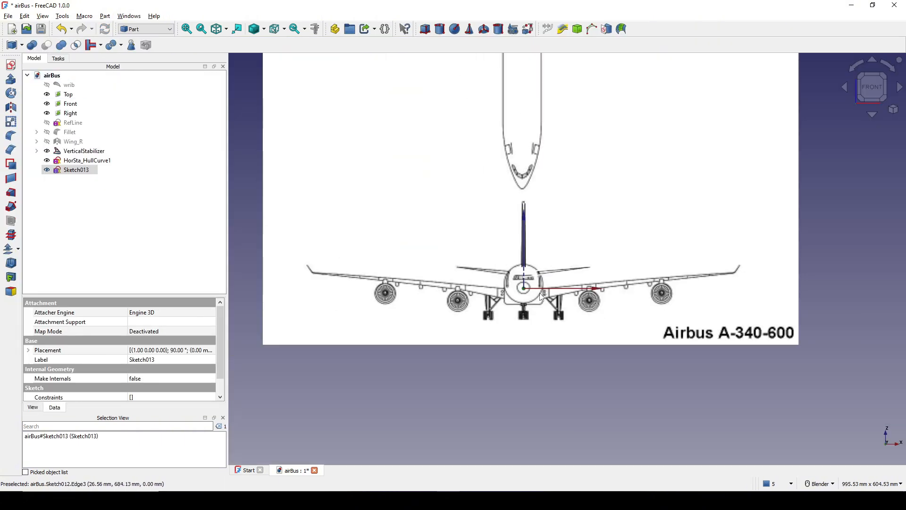
{"action": "mouse_move", "coordinate": [539, 292]}
{"action": "middle_mouse_down"}
{"action": "mouse_move", "coordinate": [507, 316]}
{"action": "mouse_move", "coordinate": [458, 326]}
{"action": "mouse_move", "coordinate": [491, 300]}
{"action": "middle_mouse_up"}
{"action": "left_click", "coordinate": [492, 300]}
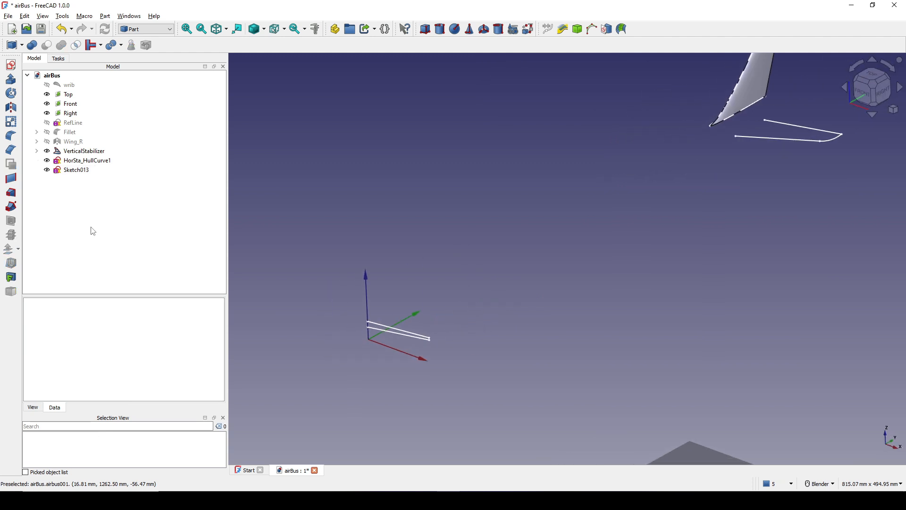
{"action": "left_click", "coordinate": [80, 171]}
{"action": "right_click", "coordinate": [80, 172]}
{"action": "left_click", "coordinate": [142, 479]}
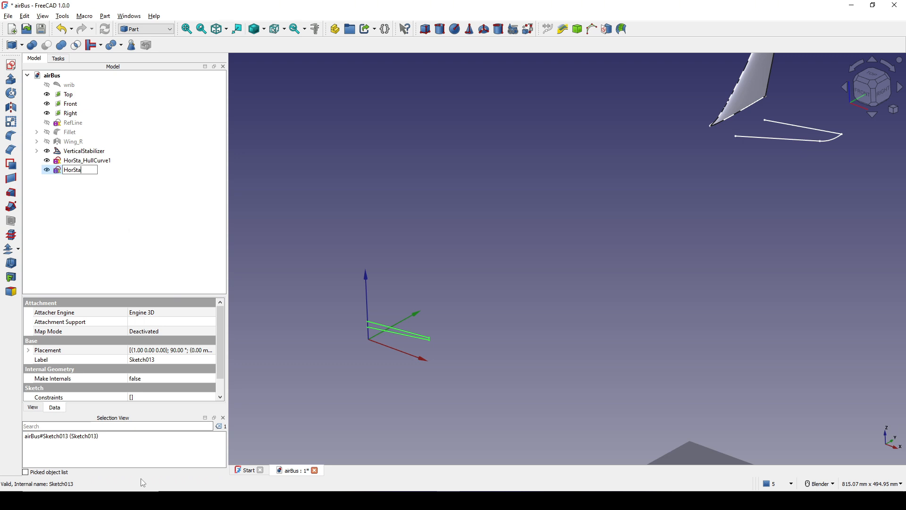
{"action": "type", "text": "HorSta_HullCurve2"}
{"action": "key", "text": "Return"}
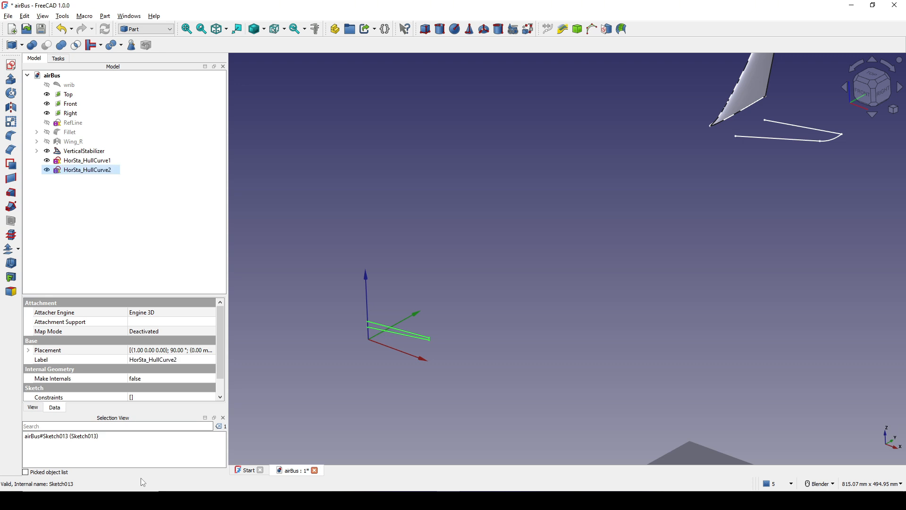
{"action": "left_click", "coordinate": [548, 331]}
Start a sketch on the YZ plane at the tailplane root, with the inner end points of HorSta_HullCurve1 projected as external geometry.
{"action": "scroll", "coordinate": [536, 329], "scroll_direction": "down", "scroll_amount": 5}
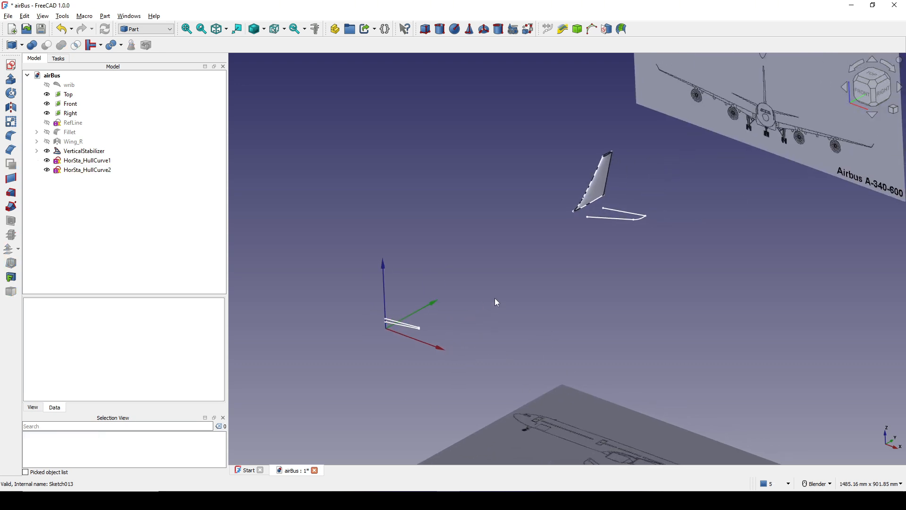
{"action": "middle_click_drag", "start_coordinate": [496, 302], "coordinate": [618, 232]}
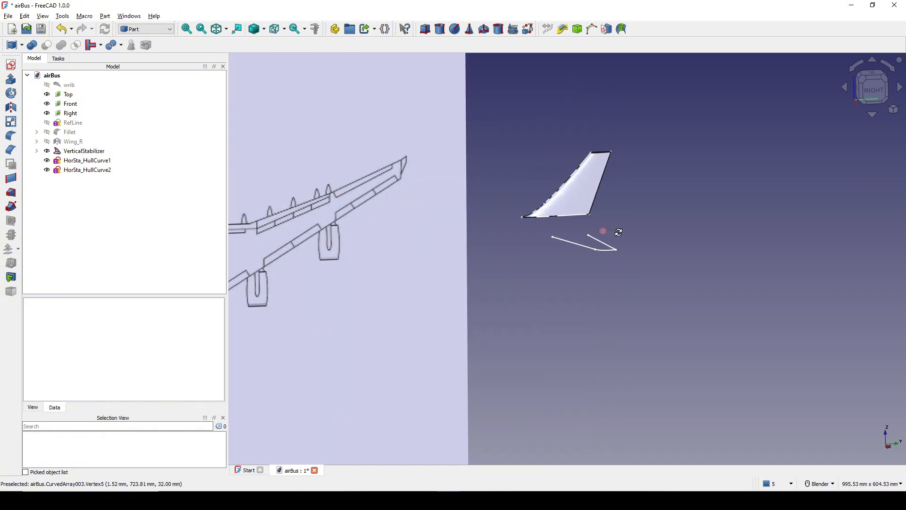
{"action": "scroll", "coordinate": [562, 239], "scroll_direction": "up", "scroll_amount": 3}
{"action": "mouse_move", "coordinate": [561, 238]}
{"action": "middle_mouse_down"}
{"action": "mouse_move", "coordinate": [587, 243]}
{"action": "mouse_move", "coordinate": [598, 261]}
{"action": "mouse_move", "coordinate": [567, 269]}
{"action": "mouse_move", "coordinate": [692, 255]}
{"action": "middle_mouse_up"}
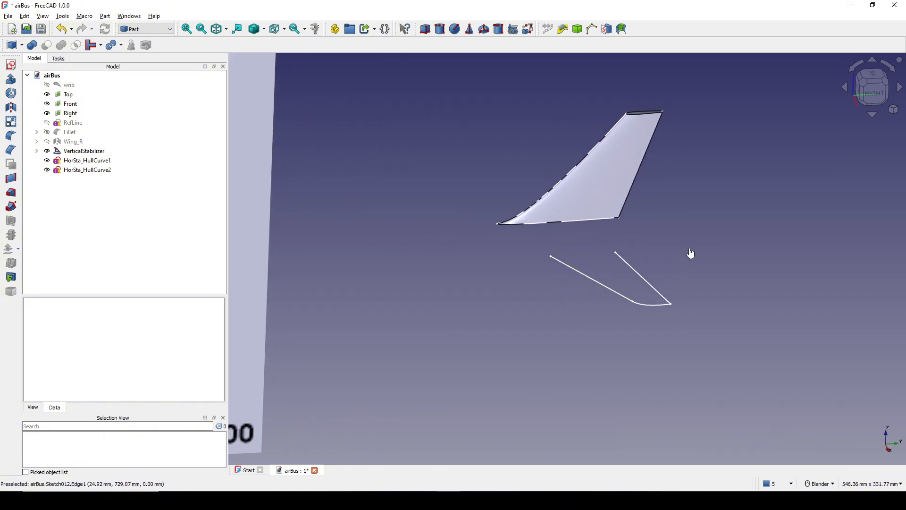
{"action": "left_click", "coordinate": [11, 65]}
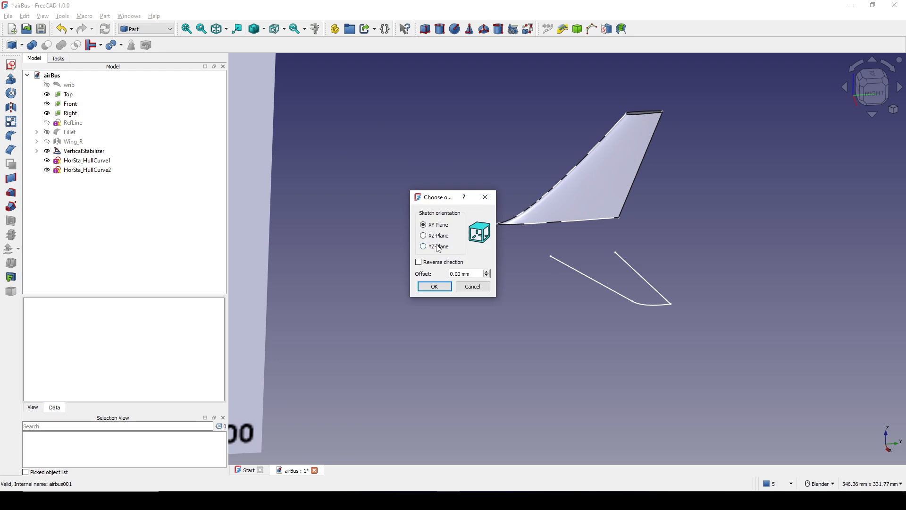
{"action": "left_click", "coordinate": [442, 287]}
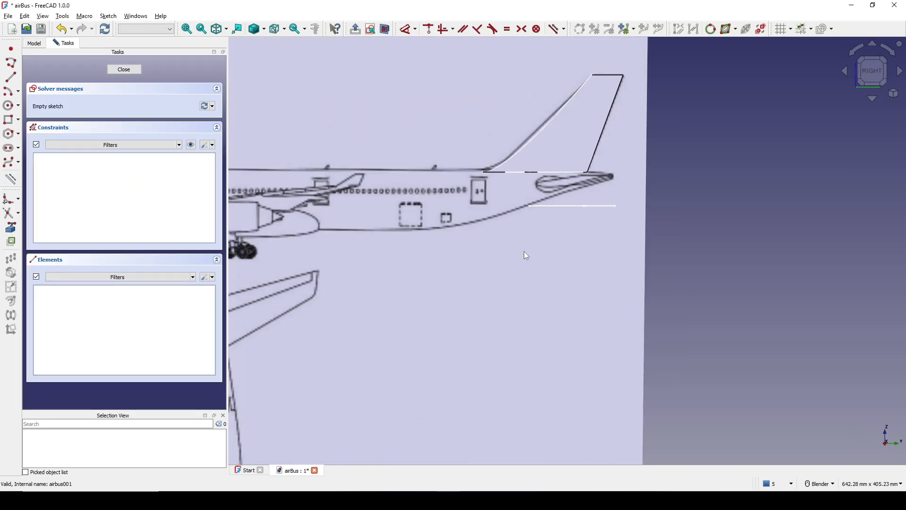
{"action": "scroll", "coordinate": [609, 226], "scroll_direction": "up", "scroll_amount": 3}
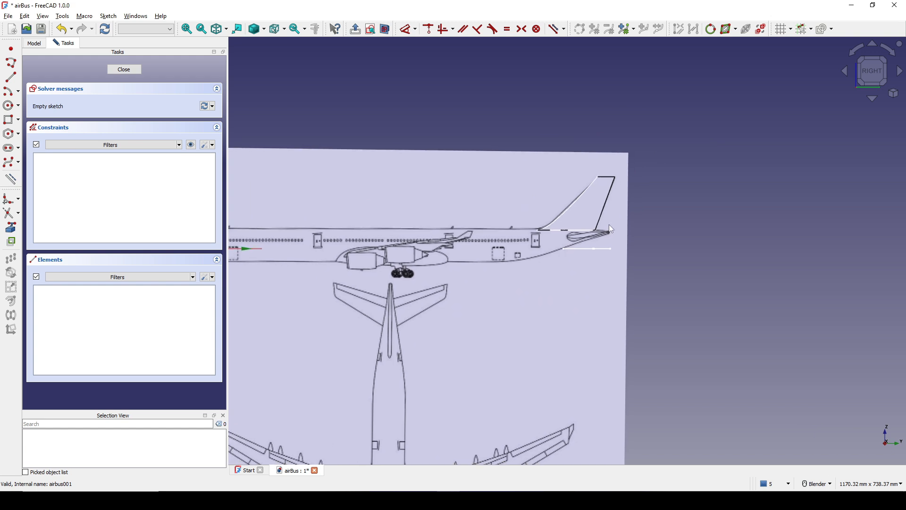
{"action": "scroll", "coordinate": [586, 235], "scroll_direction": "down", "scroll_amount": 5}
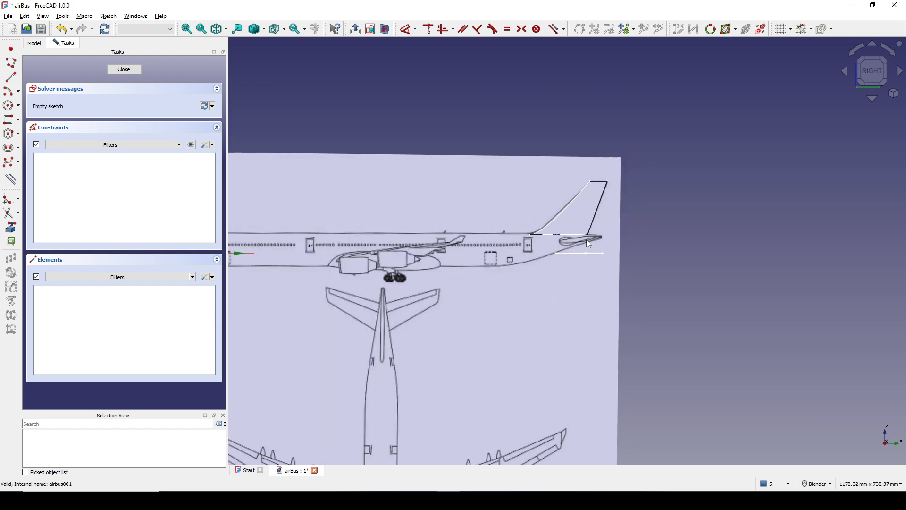
{"action": "left_click", "coordinate": [10, 162]}
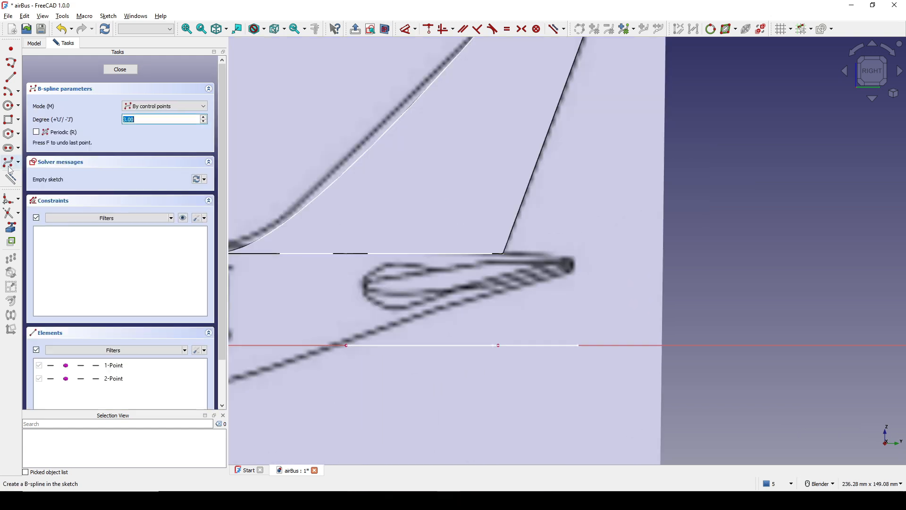
{"action": "left_click", "coordinate": [367, 284]}
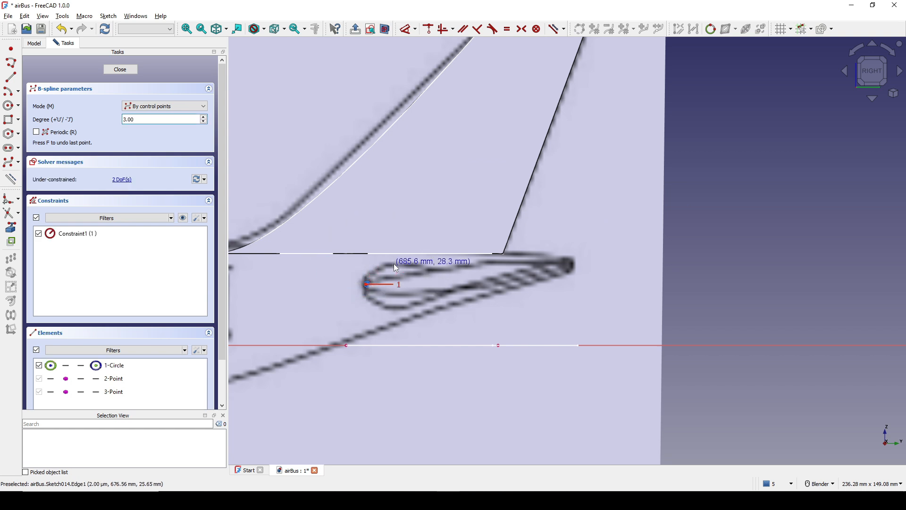
{"action": "key", "text": "Escape"}
{"action": "left_click", "coordinate": [399, 275]}
{"action": "key", "text": "Delete"}
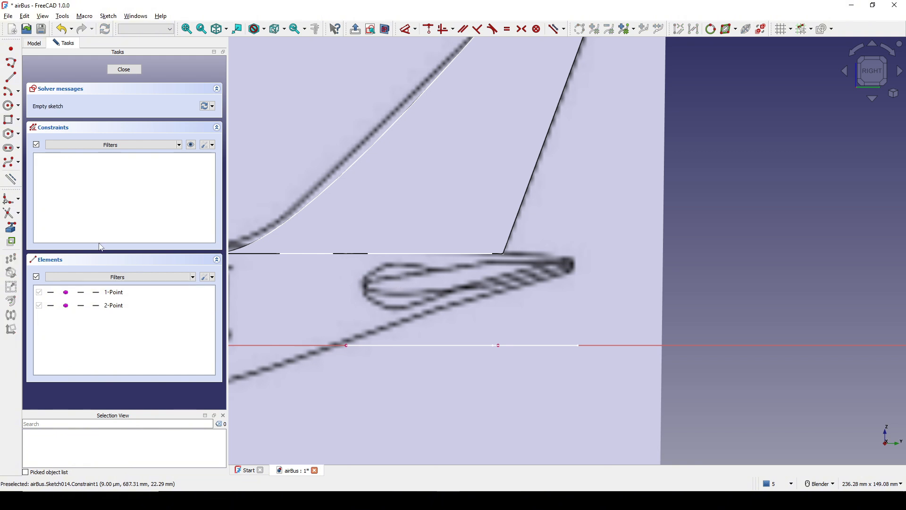
Draw the root airfoil's upper half as a degree-3 B-spline about 56 mm long, with its second control point about 7.5 mm above the nose.
{"action": "left_click", "coordinate": [10, 162]}
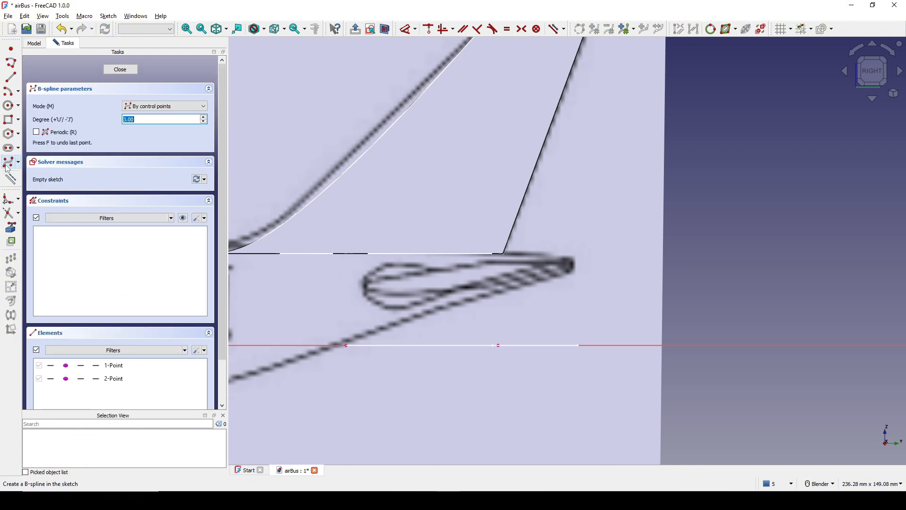
{"action": "left_click", "coordinate": [344, 280]}
{"action": "left_click", "coordinate": [345, 258]}
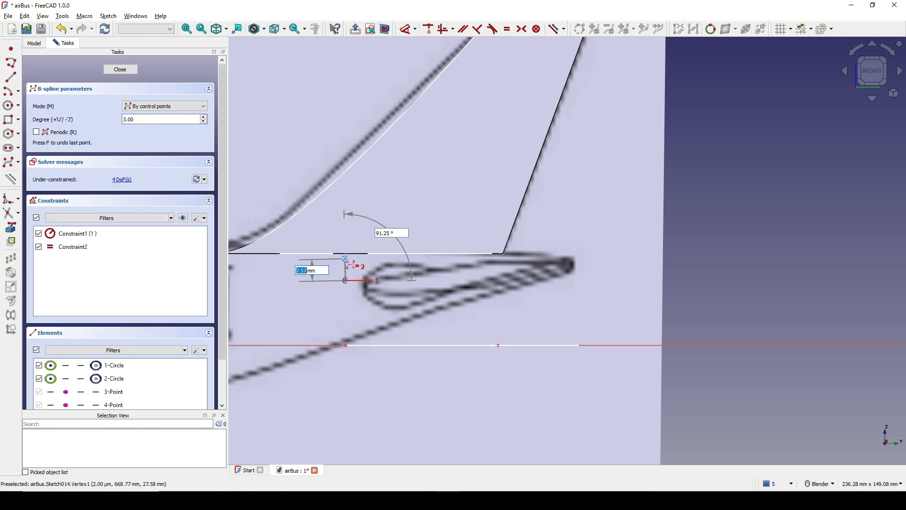
{"action": "left_click", "coordinate": [507, 264]}
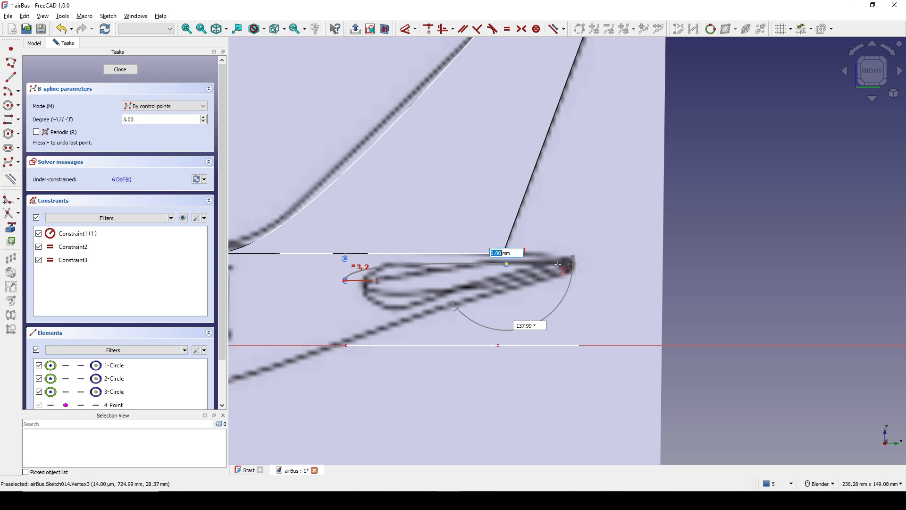
{"action": "right_click", "coordinate": [595, 271]}
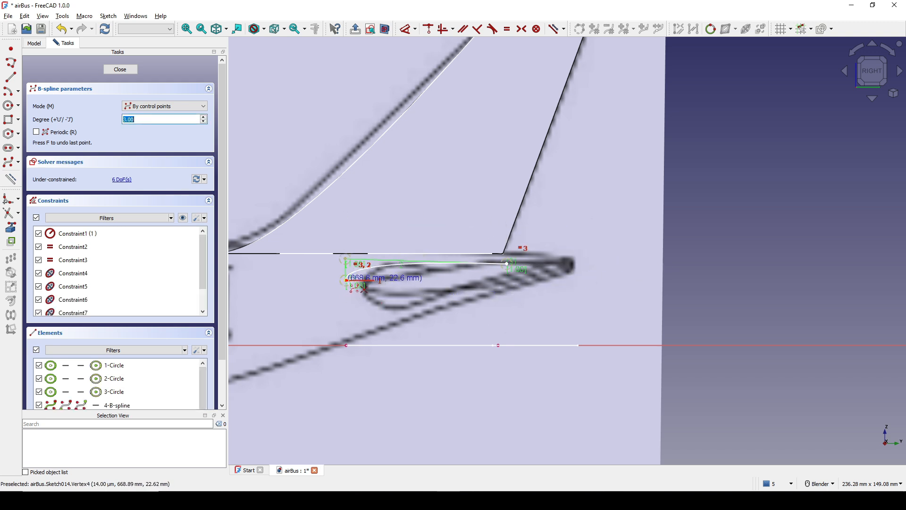
Draw the root airfoil's lower half as a degree-3 B-spline about 57 mm long from the nose, with its second control point about 8.6 mm below it.
{"action": "left_click", "coordinate": [345, 280]}
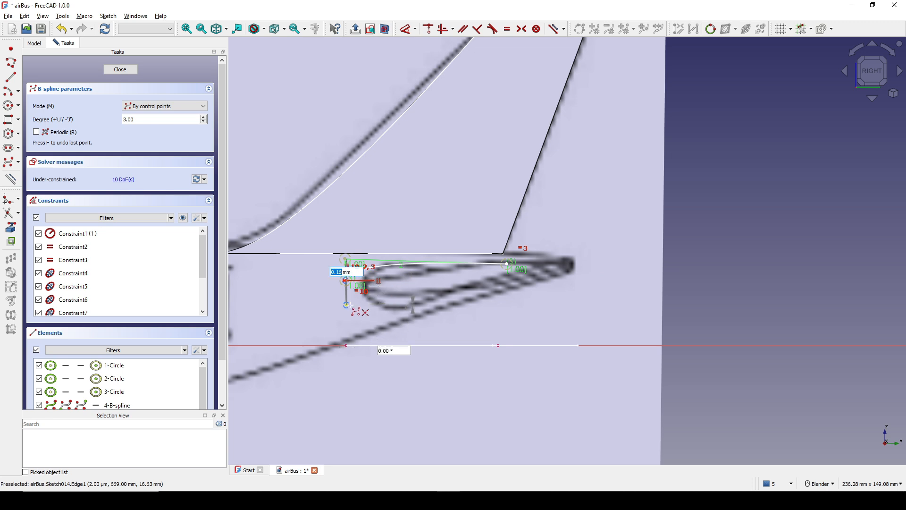
{"action": "left_click", "coordinate": [509, 282]}
{"action": "right_click", "coordinate": [653, 274]}
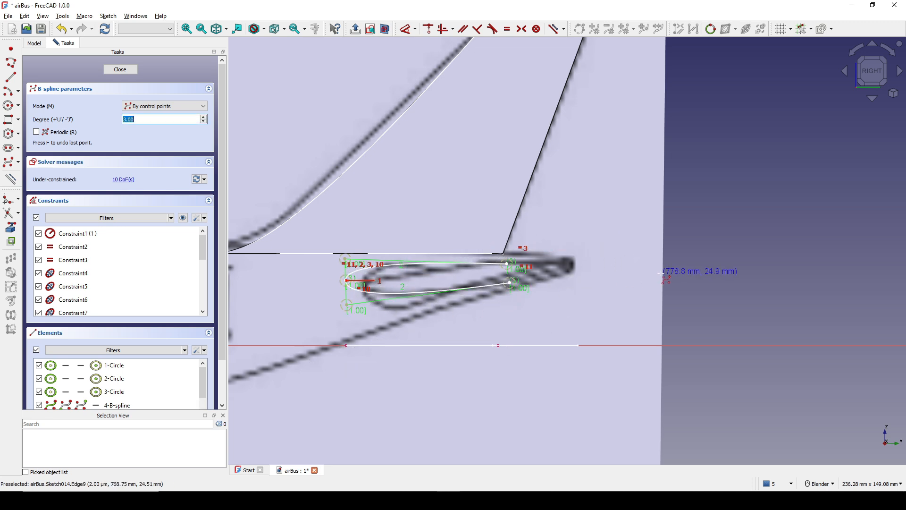
{"action": "right_click", "coordinate": [657, 274]}
{"action": "scroll", "coordinate": [544, 296], "scroll_direction": "down", "scroll_amount": 3}
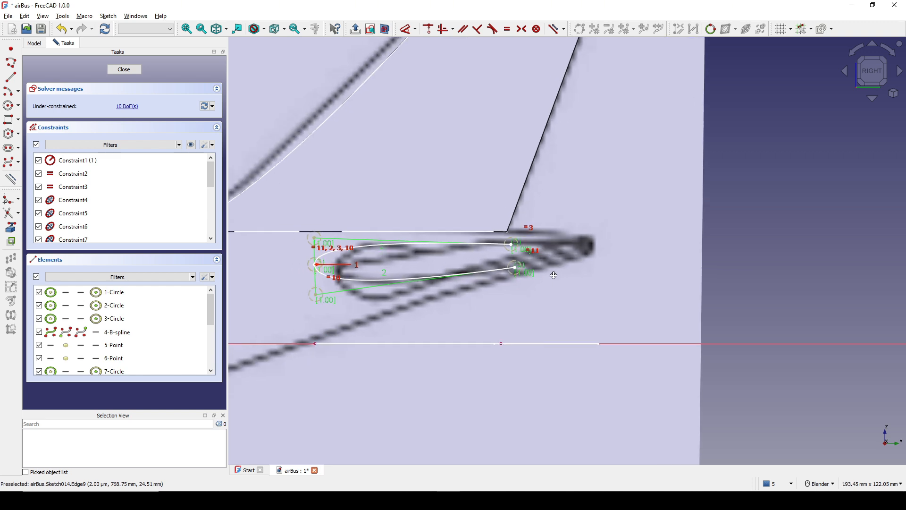
{"action": "scroll", "coordinate": [554, 271], "scroll_direction": "up", "scroll_amount": 2}
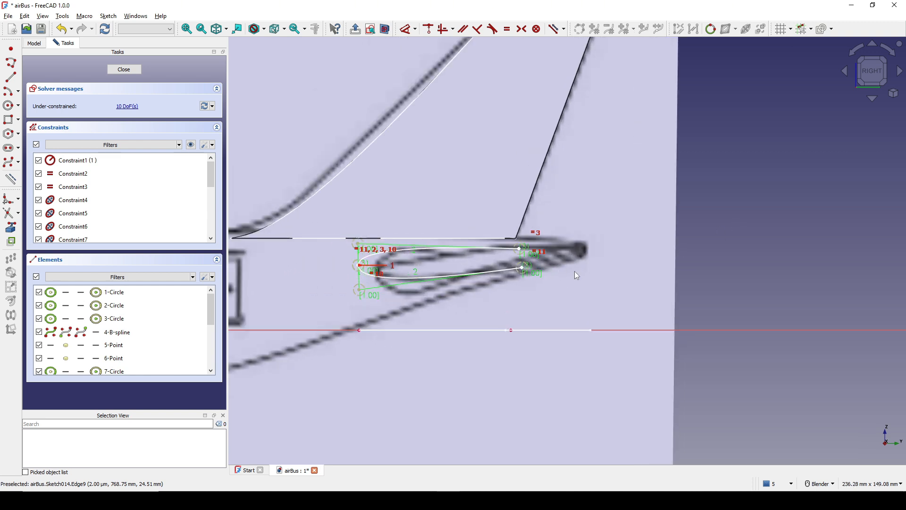
{"action": "scroll", "coordinate": [566, 271], "scroll_direction": "up", "scroll_amount": 1}
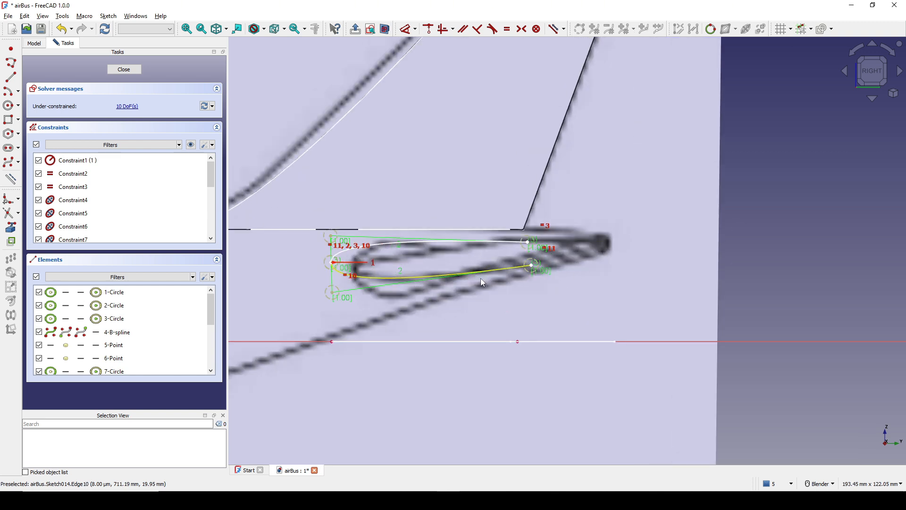
Align the second control points of the upper and lower airfoil curves vertically with the nose point.
{"action": "left_click", "coordinate": [331, 236]}
{"action": "scroll", "coordinate": [333, 268], "scroll_direction": "up", "scroll_amount": 2}
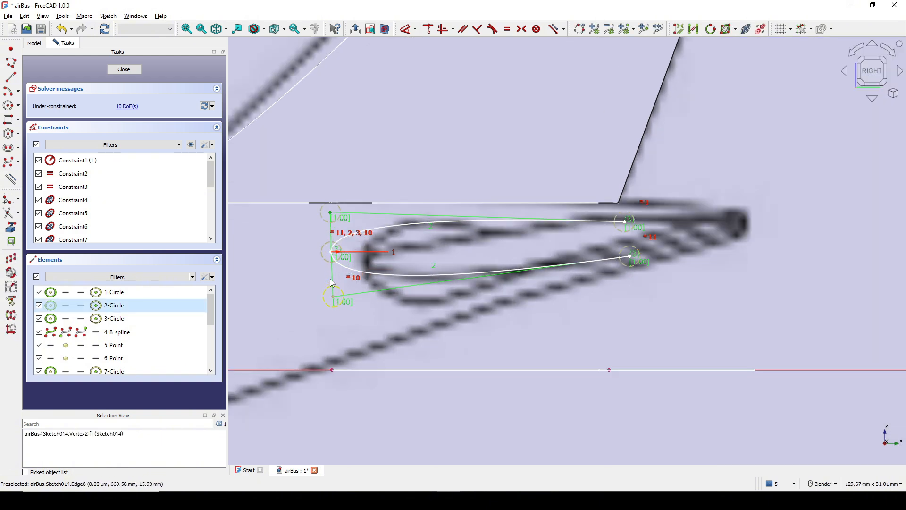
{"action": "left_click", "coordinate": [332, 254]}
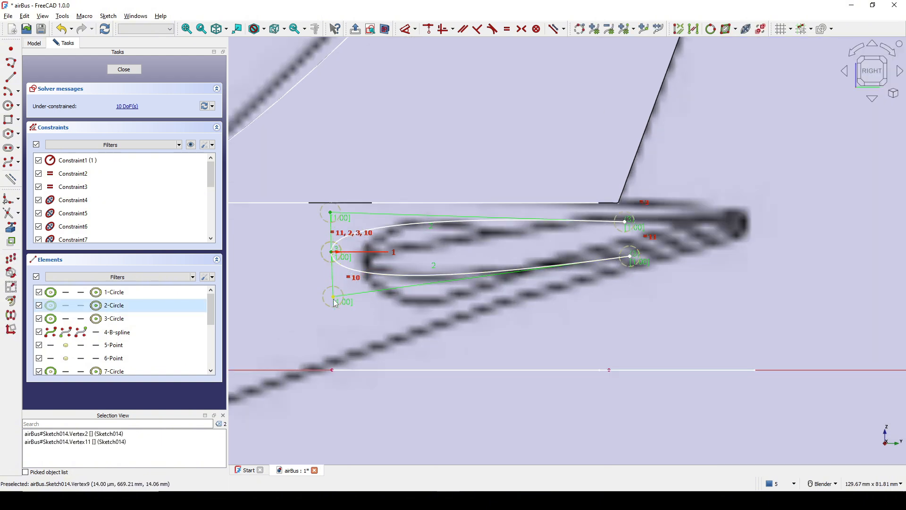
{"action": "left_click", "coordinate": [334, 298]}
{"action": "key", "text": "v"}
{"action": "scroll", "coordinate": [417, 282], "scroll_direction": "down", "scroll_amount": 2}
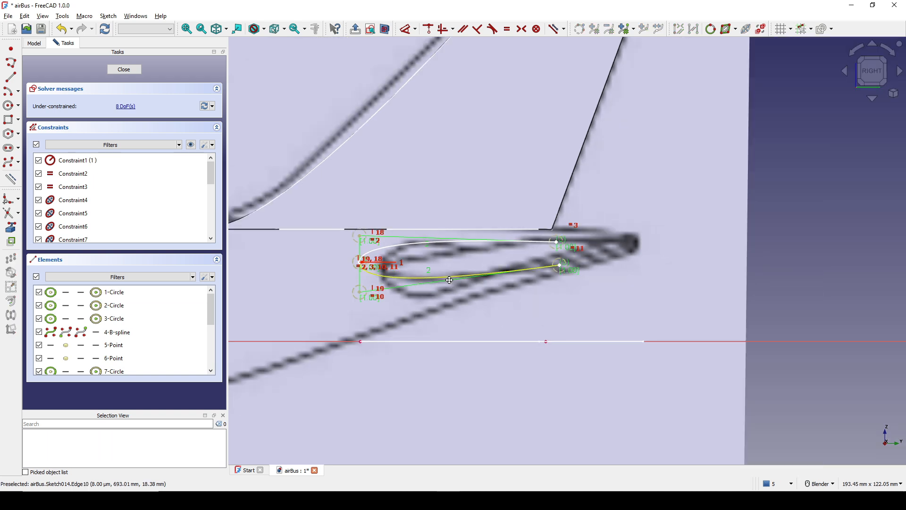
Align the trailing ends of the upper and lower airfoil curves vertically with each other.
{"action": "middle_click_drag", "start_coordinate": [448, 280], "coordinate": [413, 290], "text": "shift"}
{"action": "left_click", "coordinate": [522, 253]}
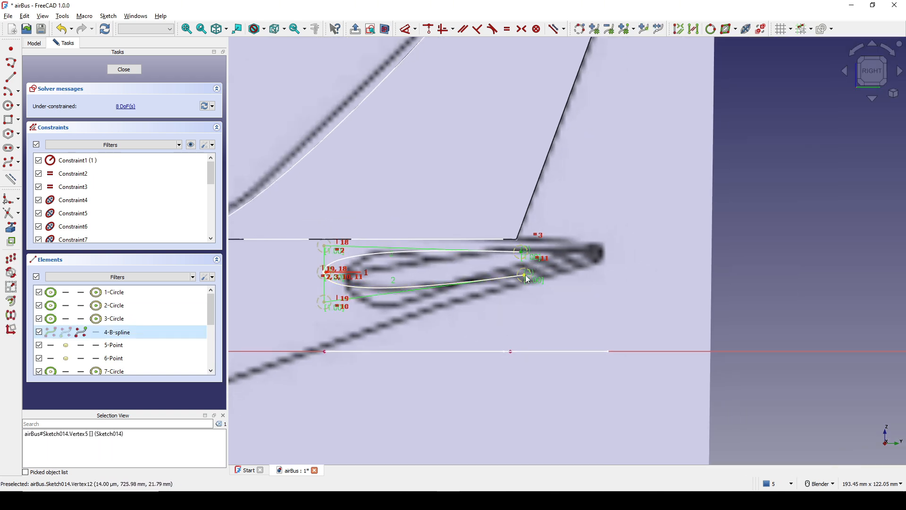
{"action": "left_click", "coordinate": [527, 277]}
{"action": "key", "text": "v"}
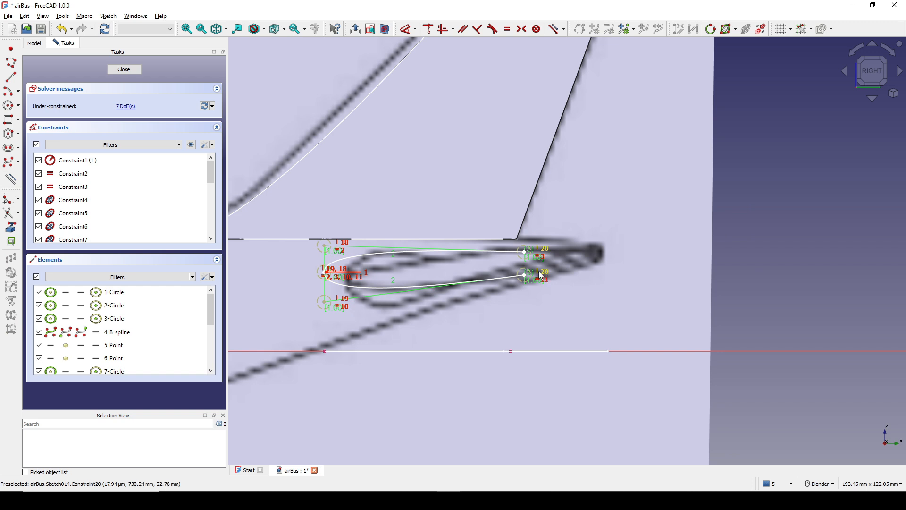
Constrain the vertical distance between the airfoil's upper and lower second control points to 12 mm.
{"action": "scroll", "coordinate": [539, 272], "scroll_direction": "up", "scroll_amount": 1}
{"action": "middle_click_drag", "start_coordinate": [411, 278], "coordinate": [488, 282], "text": "shift"}
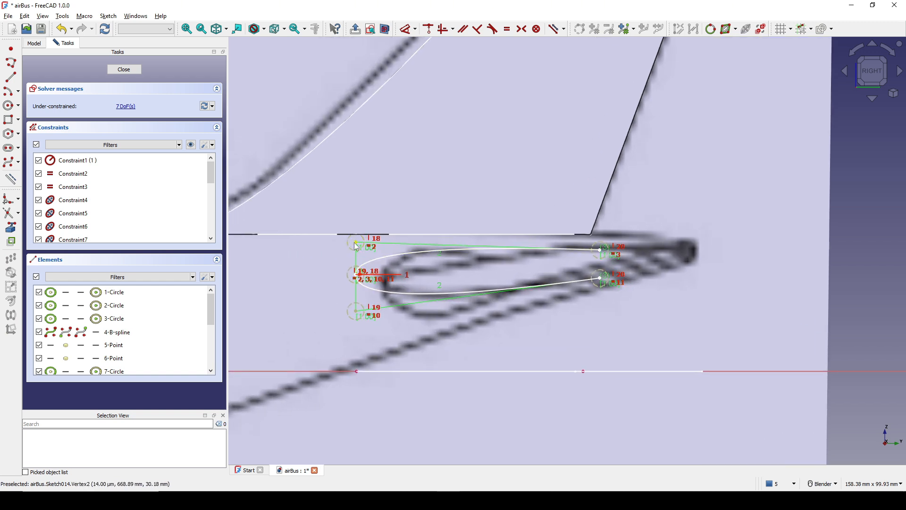
{"action": "left_click", "coordinate": [357, 246]}
{"action": "left_click", "coordinate": [356, 310]}
{"action": "key", "text": "i"}
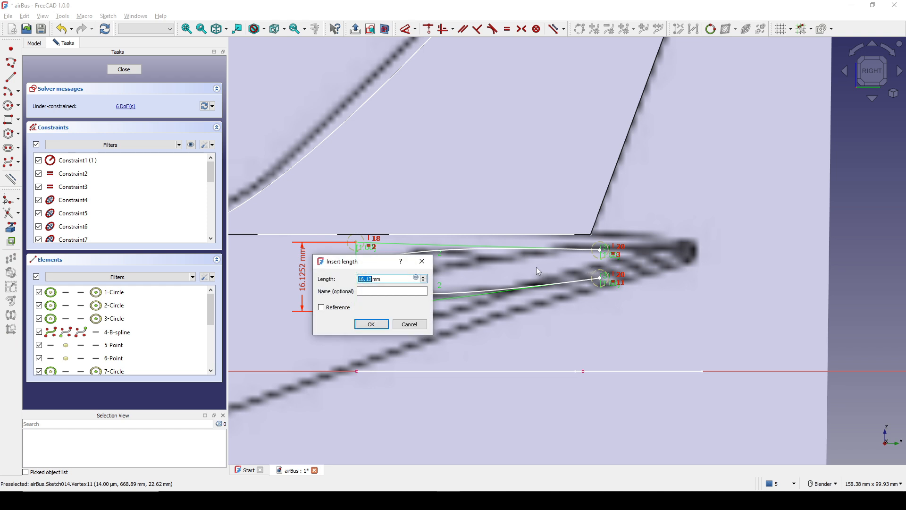
{"action": "type", "text": "12"}
{"action": "left_click", "coordinate": [371, 323]}
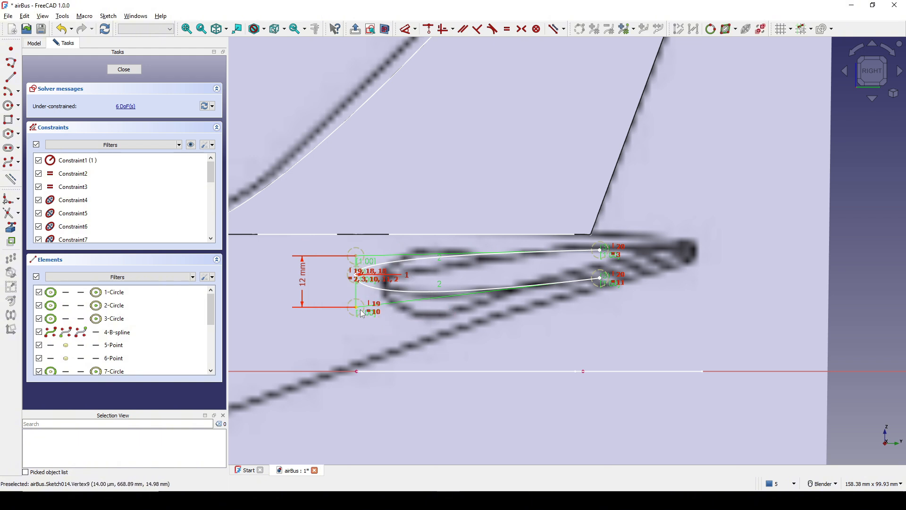
Dimension the gap between the airfoil's upper and lower trailing ends as 5 mm.
{"action": "left_click", "coordinate": [600, 278]}
{"action": "left_click", "coordinate": [600, 250]}
{"action": "key", "text": "d"}
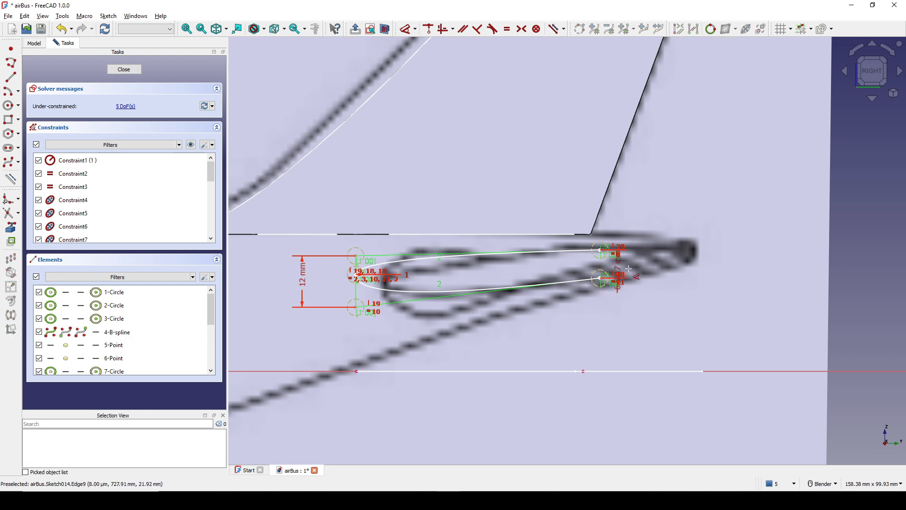
{"action": "left_click", "coordinate": [665, 270]}
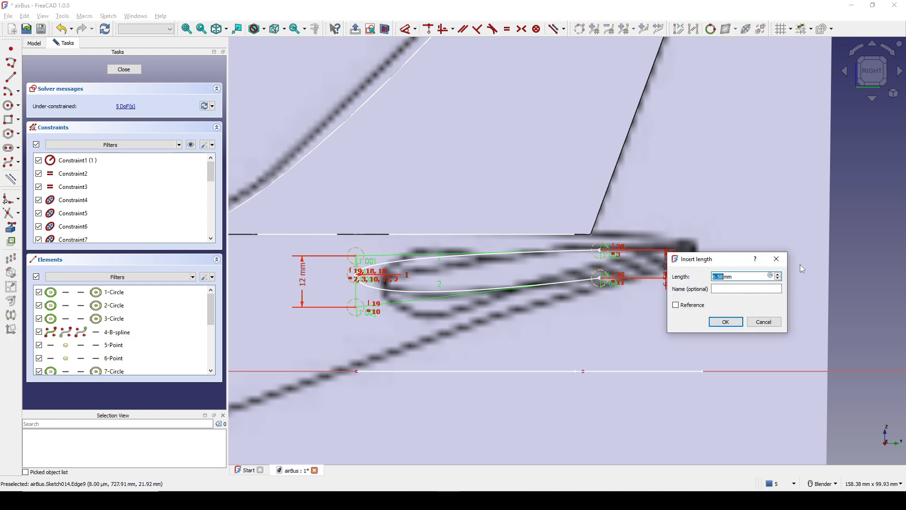
{"action": "type", "text": "5"}
{"action": "key", "text": "Return"}
{"action": "key", "text": "Escape"}
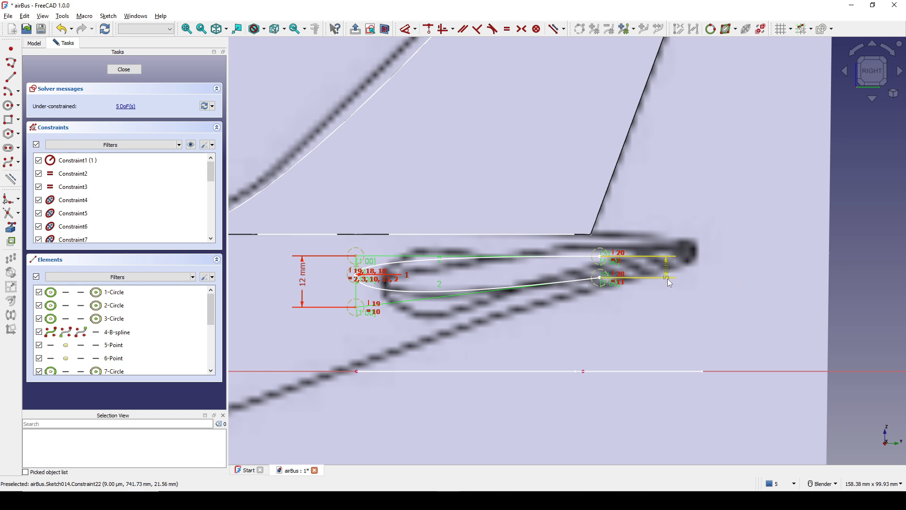
Close the airfoil's trailing edge with a line between the ends of the upper and lower curves.
{"action": "left_click", "coordinate": [11, 76]}
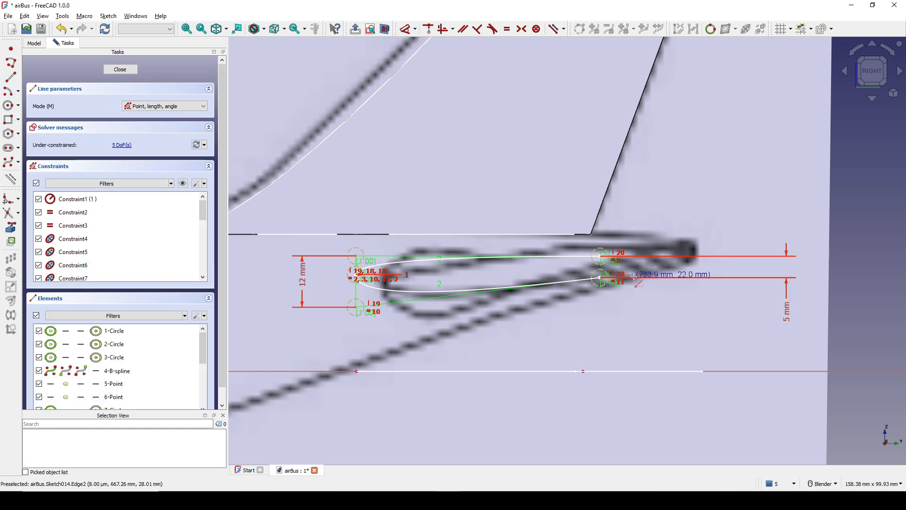
{"action": "scroll", "coordinate": [607, 270], "scroll_direction": "up", "scroll_amount": 5}
{"action": "left_click", "coordinate": [551, 221]}
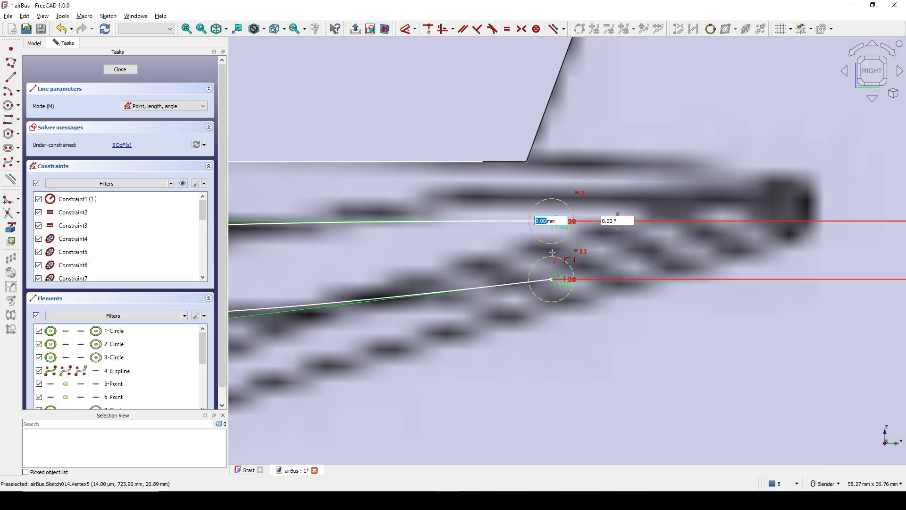
{"action": "left_click", "coordinate": [551, 279]}
Set the airfoil's trailing-edge thickness to 2 mm.
{"action": "scroll", "coordinate": [613, 257], "scroll_direction": "down", "scroll_amount": 5}
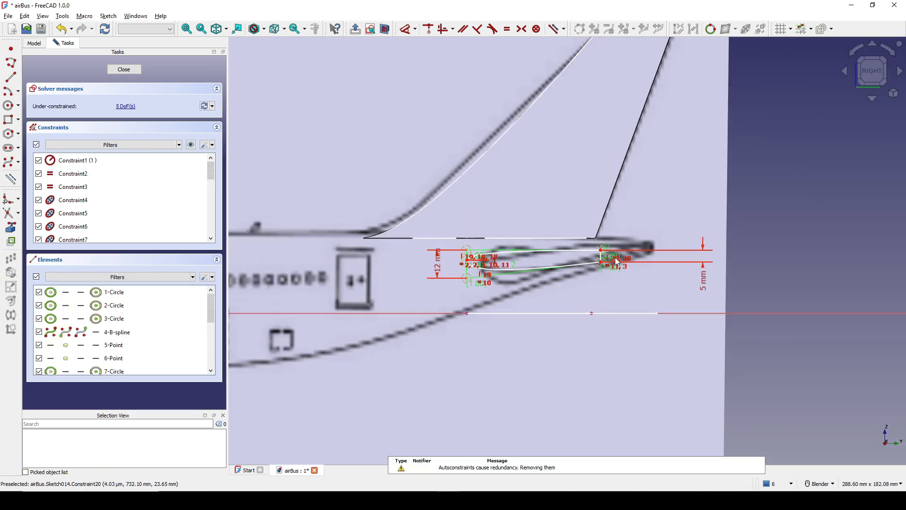
{"action": "scroll", "coordinate": [687, 310], "scroll_direction": "up", "scroll_amount": 2}
{"action": "double_click", "coordinate": [707, 306]}
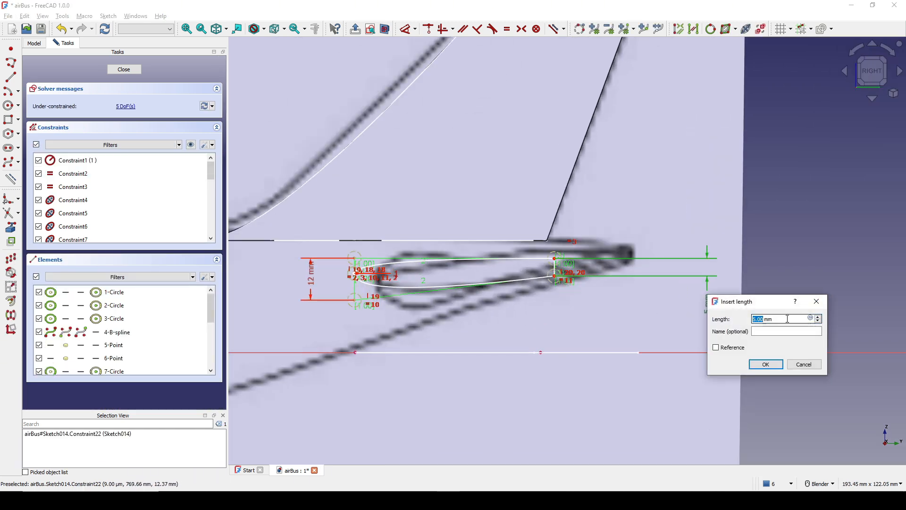
{"action": "left_click", "coordinate": [765, 363]}
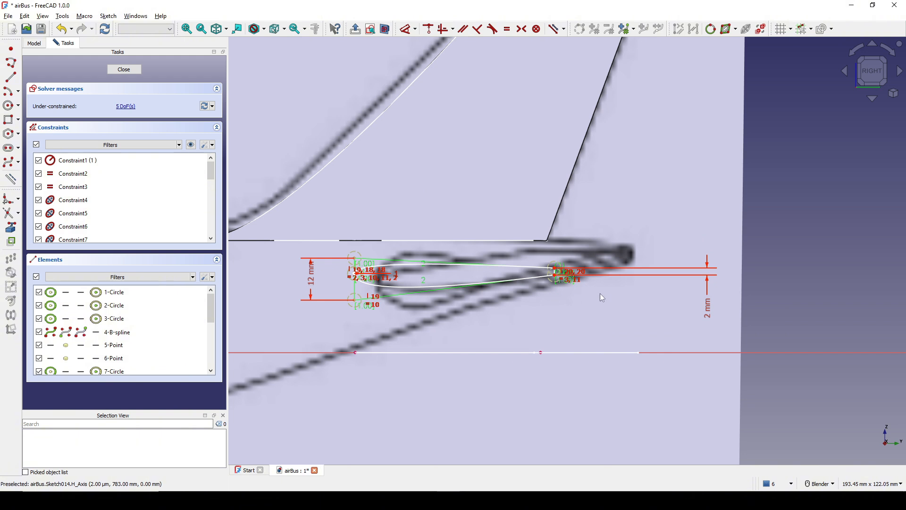
Constrain the distance from the upper second control point to the airfoil's nose to 6 mm.
{"action": "scroll", "coordinate": [540, 292], "scroll_direction": "up", "scroll_amount": 4}
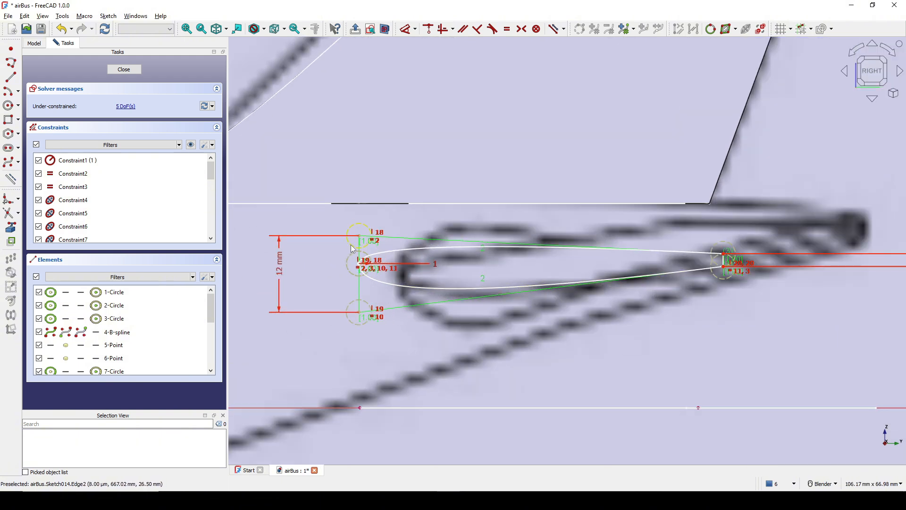
{"action": "left_click", "coordinate": [359, 236]}
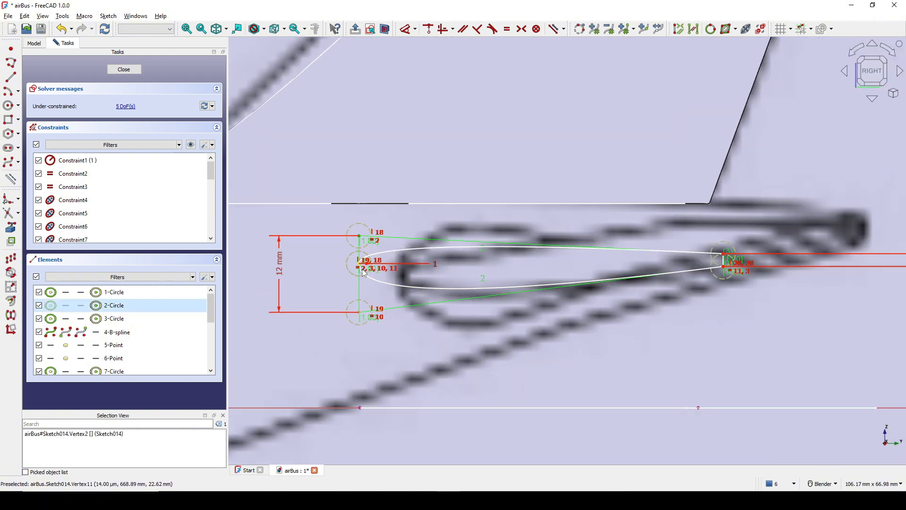
{"action": "scroll", "coordinate": [362, 270], "scroll_direction": "up", "scroll_amount": 4}
{"action": "left_click", "coordinate": [356, 258]}
{"action": "scroll", "coordinate": [357, 263], "scroll_direction": "down", "scroll_amount": 4}
{"action": "key", "text": "d"}
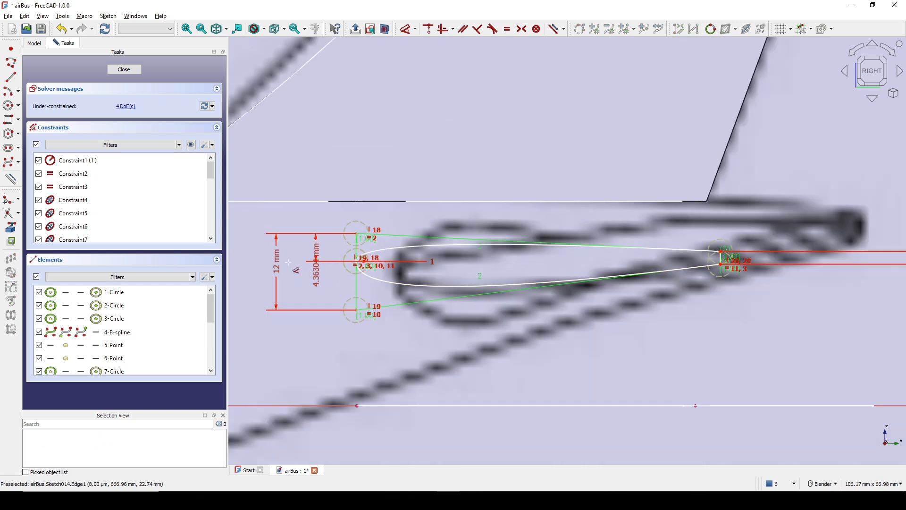
{"action": "left_click", "coordinate": [241, 264]}
{"action": "type", "text": "6"}
{"action": "key", "text": "Return"}
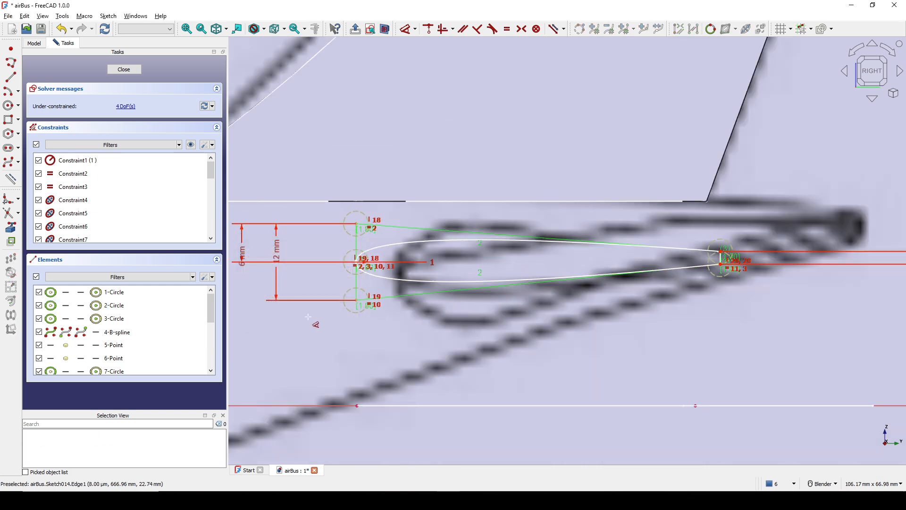
Shift the airfoil's front and align its lower second control point vertically with the projected leading-edge point of HorSta_HullCurve1.
{"action": "scroll", "coordinate": [426, 296], "scroll_direction": "down", "scroll_amount": 4}
{"action": "scroll", "coordinate": [472, 290], "scroll_direction": "up", "scroll_amount": 3}
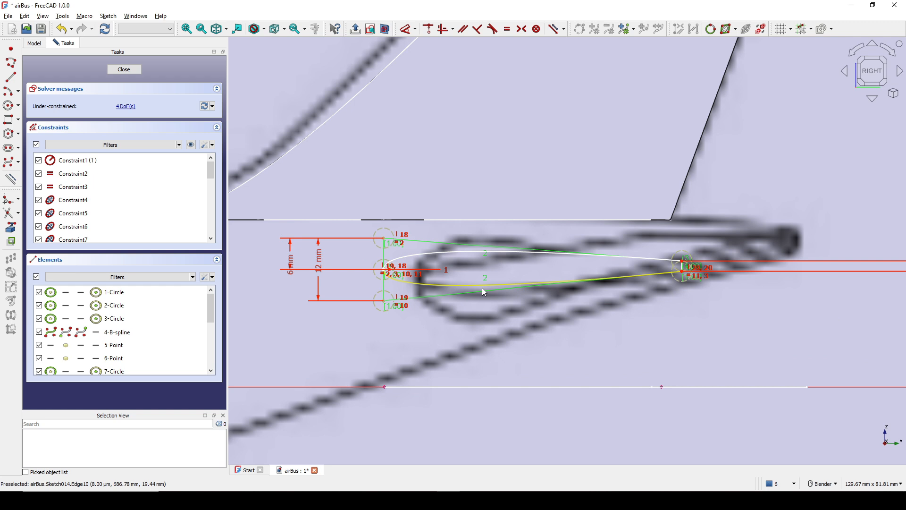
{"action": "left_click_drag", "start_coordinate": [404, 298], "coordinate": [402, 312]}
{"action": "left_click", "coordinate": [401, 308]}
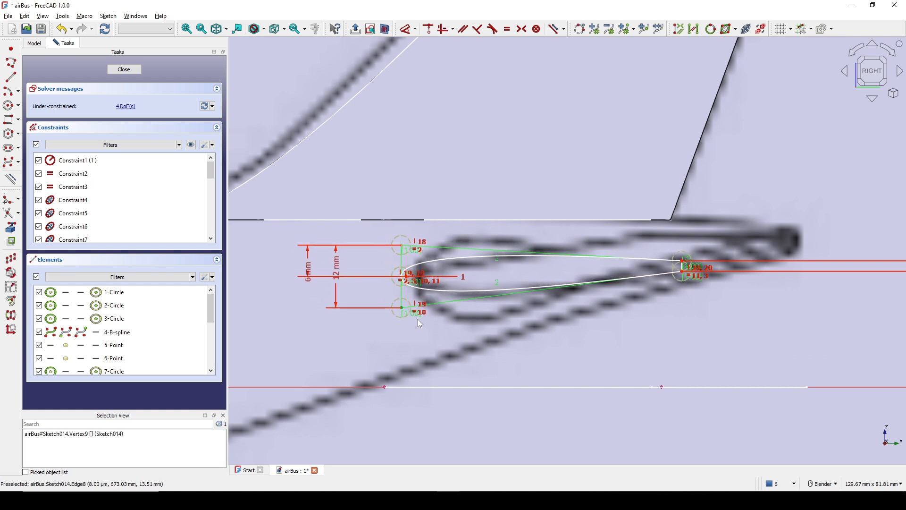
{"action": "left_click", "coordinate": [385, 387]}
{"action": "key", "text": "v"}
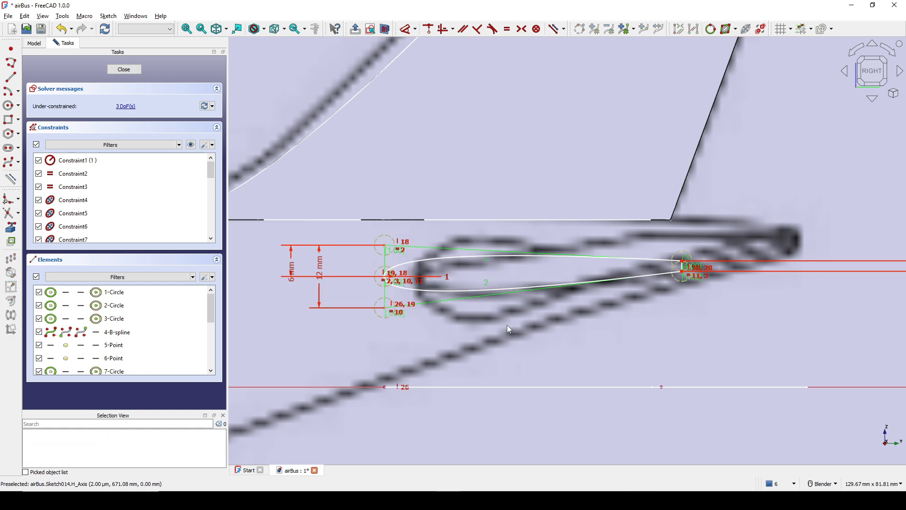
Align the airfoil's lower trailing end vertically with the projected trailing-edge point of HorSta_HullCurve1, and close the sketch.
{"action": "middle_click_drag", "start_coordinate": [681, 278], "coordinate": [568, 238], "text": "shift"}
{"action": "left_click", "coordinate": [569, 233]}
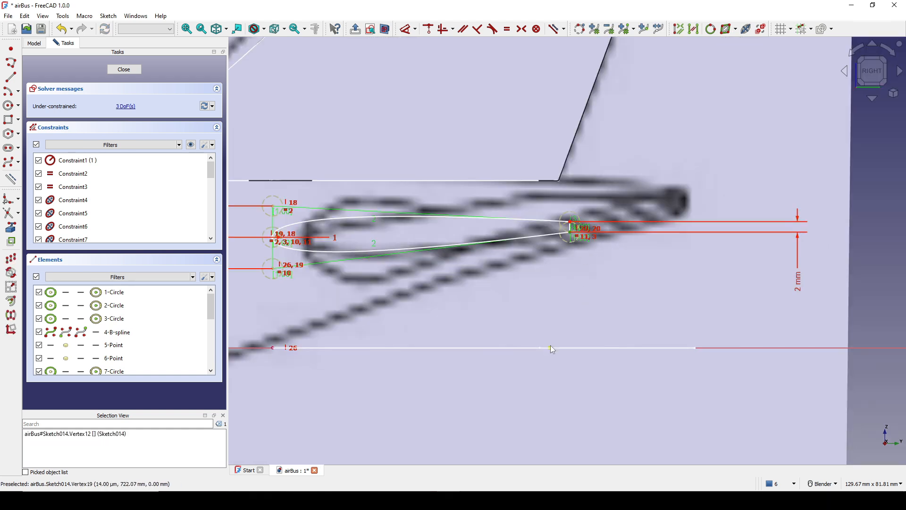
{"action": "left_click", "coordinate": [551, 347]}
{"action": "key", "text": "v"}
{"action": "scroll", "coordinate": [585, 285], "scroll_direction": "down", "scroll_amount": 3}
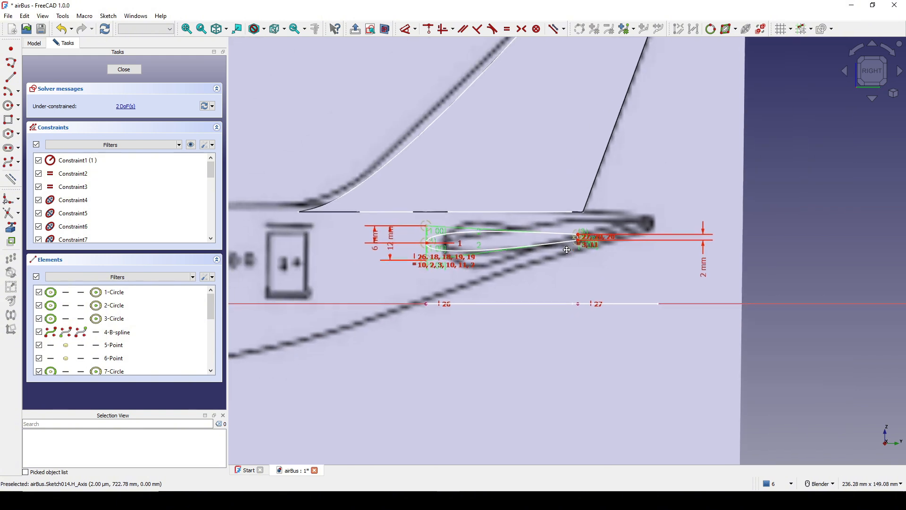
{"action": "left_click", "coordinate": [124, 69]}
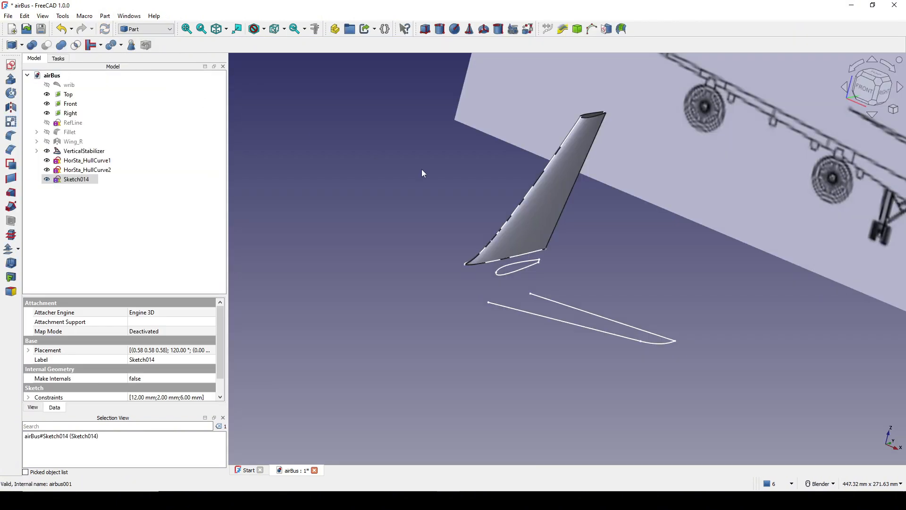
Rename Sketch014 as HorSta_Profile.
{"action": "left_click", "coordinate": [76, 179]}
{"action": "right_click", "coordinate": [77, 180]}
{"action": "left_click", "coordinate": [142, 309]}
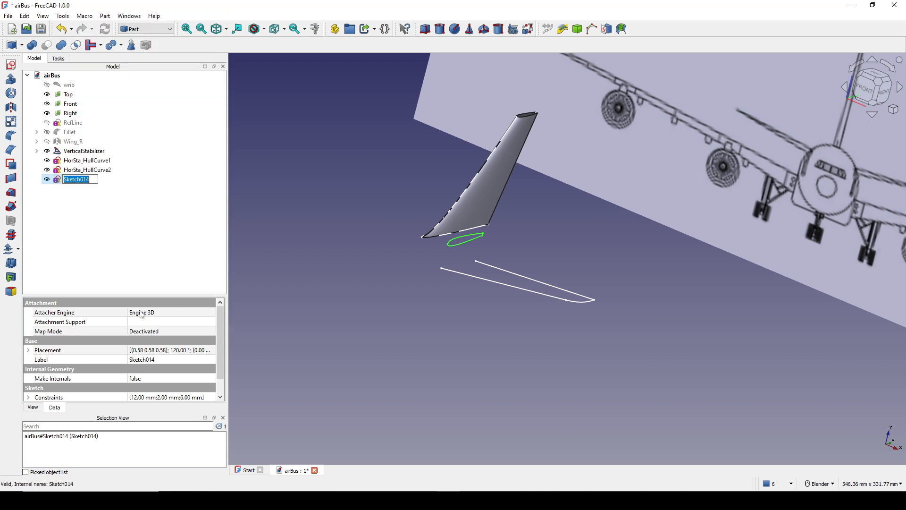
{"action": "type", "text": "HorSta_Profile"}
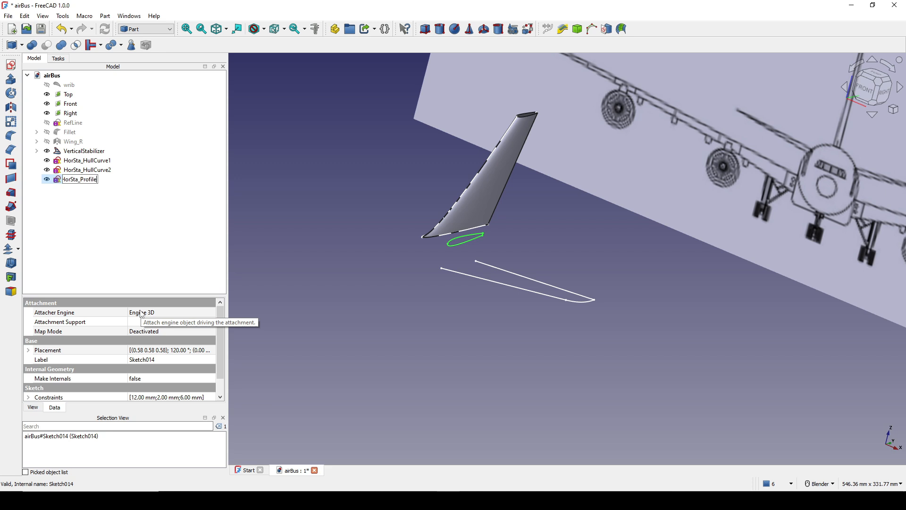
{"action": "key", "text": "Return"}
{"action": "left_click", "coordinate": [414, 300]}
Create a Curved Array in the Curved Shapes workbench from HorSta_Profile with HorSta_HullCurve2 and HorSta_HullCurve1 as hull curves.
{"action": "scroll", "coordinate": [425, 293], "scroll_direction": "up", "scroll_amount": 5}
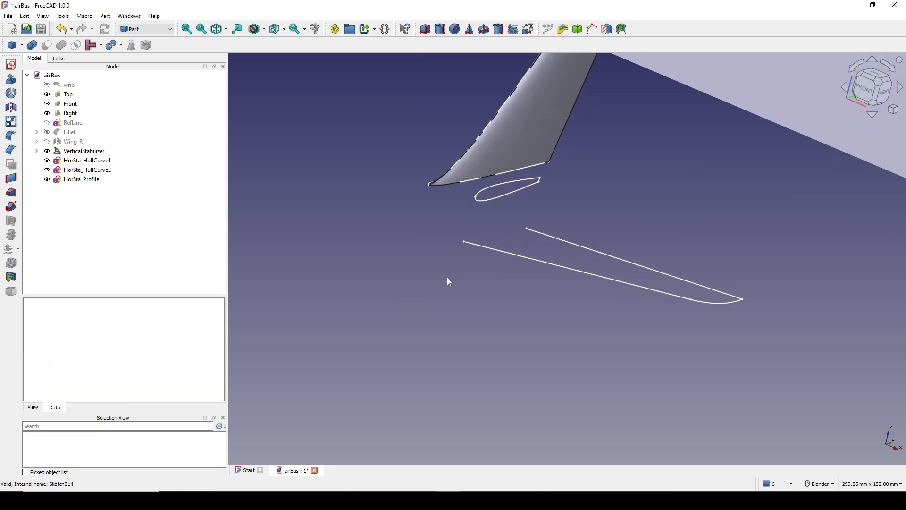
{"action": "left_click", "coordinate": [160, 32]}
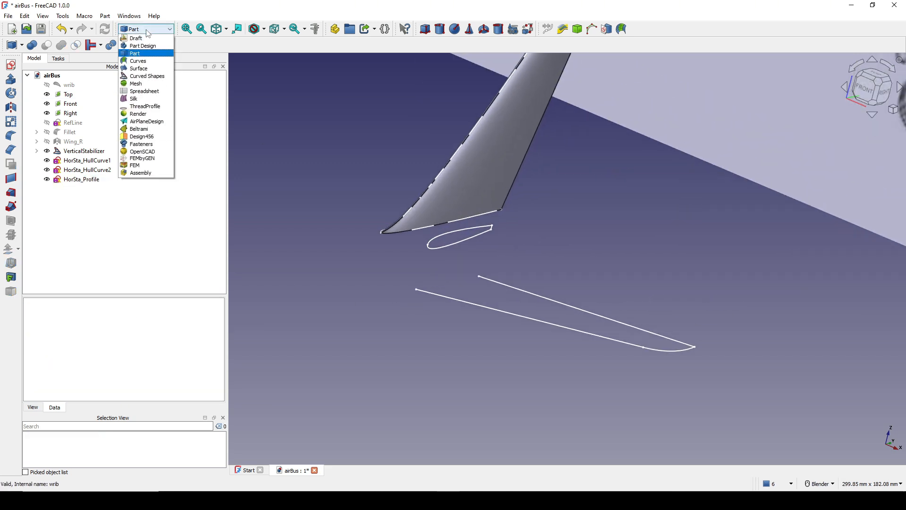
{"action": "left_click", "coordinate": [141, 77]}
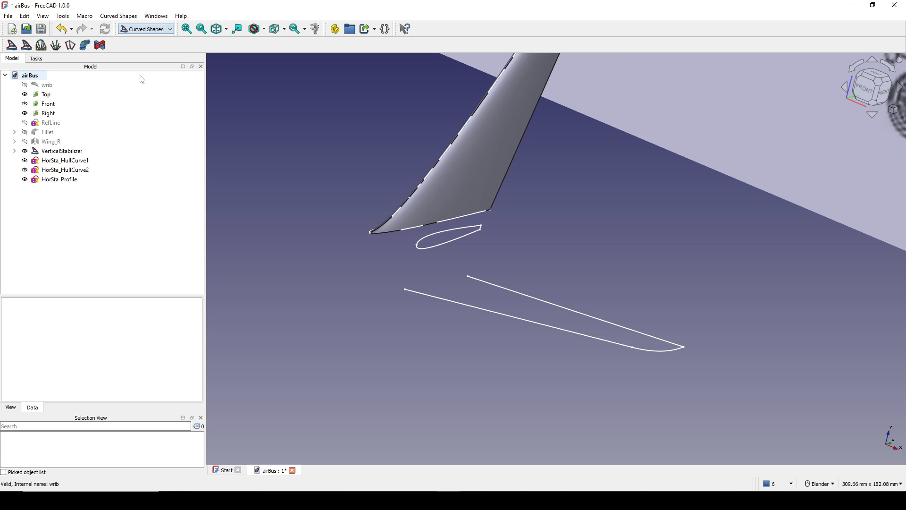
{"action": "left_click", "coordinate": [59, 179]}
{"action": "left_click", "coordinate": [60, 171], "text": "ctrl"}
{"action": "left_click", "coordinate": [66, 162], "text": "ctrl"}
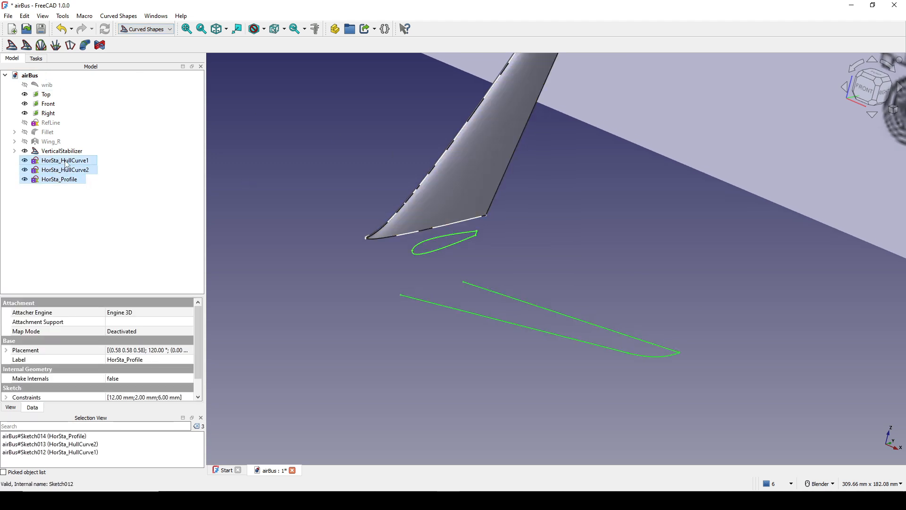
{"action": "left_click", "coordinate": [12, 45]}
{"action": "scroll", "coordinate": [509, 247], "scroll_direction": "down", "scroll_amount": 3}
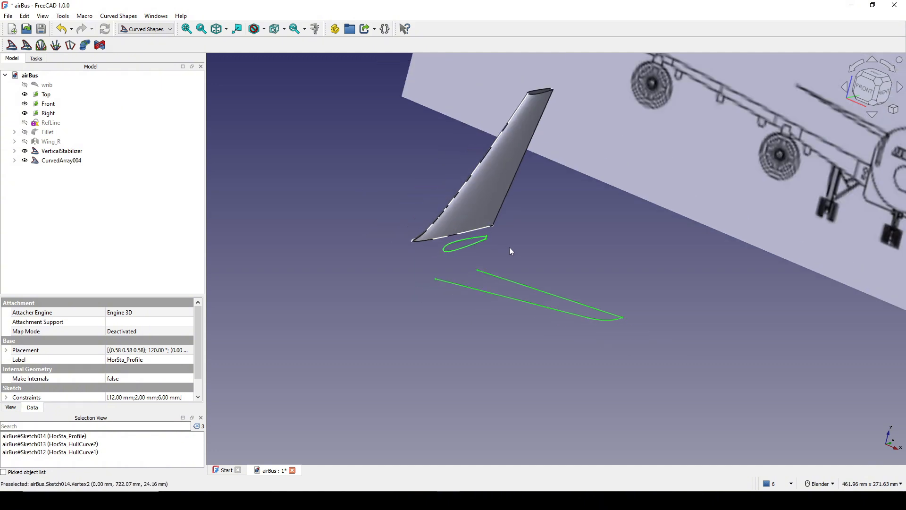
Set the number of items in the new horizontal stabilizer curved array to 20.
{"action": "left_click", "coordinate": [67, 161]}
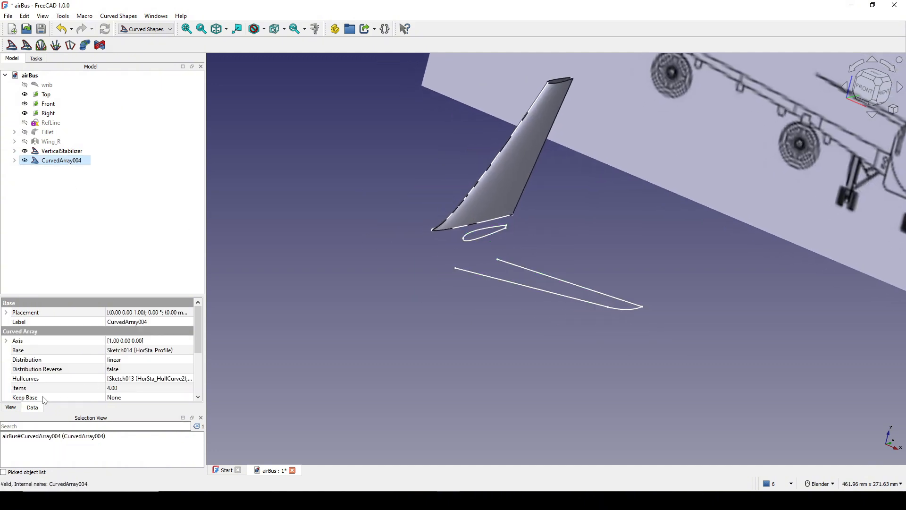
{"action": "left_click", "coordinate": [121, 389]}
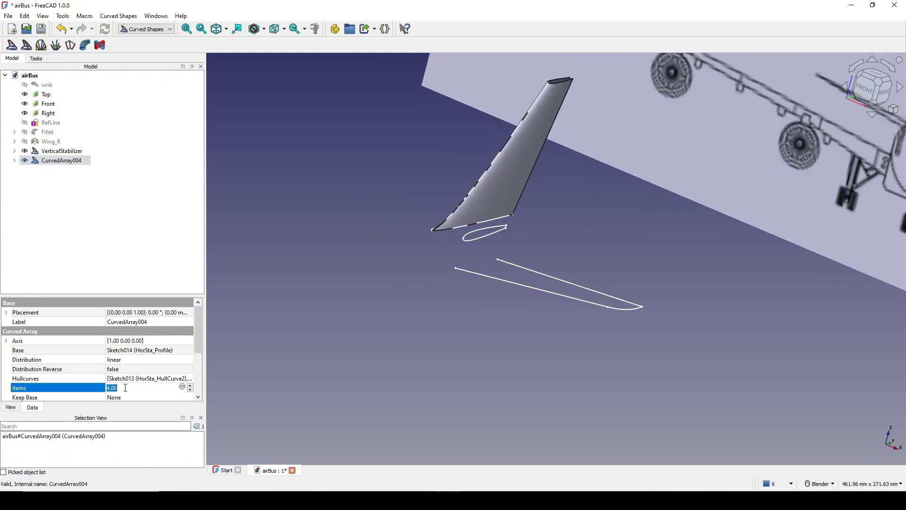
{"action": "type", "text": "20"}
{"action": "key", "text": "Return"}
Turn the horizontal stabilizer array into a solid by setting its Solid property to true.
{"action": "scroll", "coordinate": [112, 376], "scroll_direction": "down", "scroll_amount": 3}
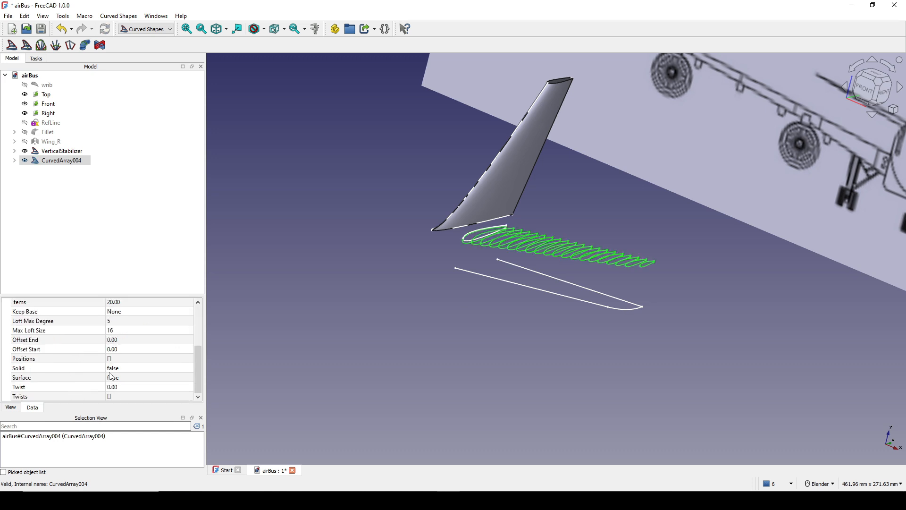
{"action": "left_click", "coordinate": [127, 369]}
{"action": "left_click", "coordinate": [127, 369]}
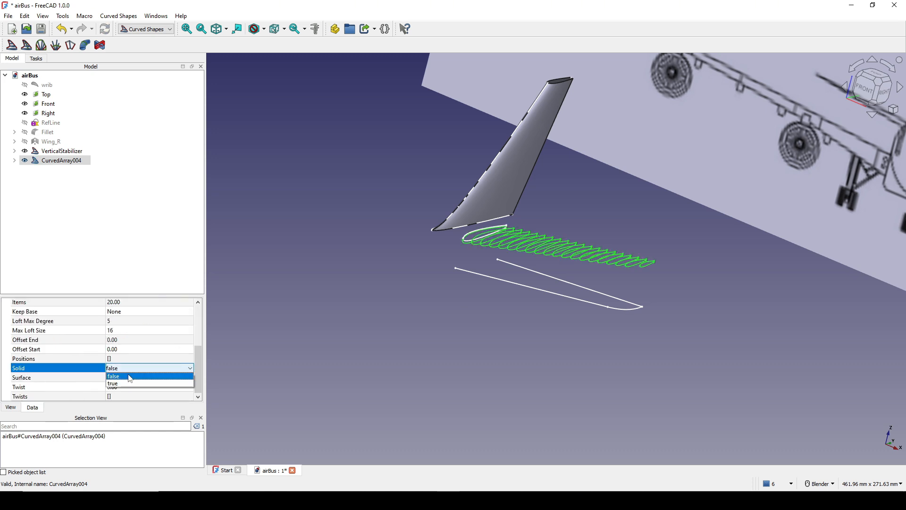
{"action": "left_click", "coordinate": [124, 383]}
{"action": "left_click", "coordinate": [408, 348]}
{"action": "middle_click_drag", "start_coordinate": [408, 350], "coordinate": [516, 329]}
{"action": "scroll", "coordinate": [457, 331], "scroll_direction": "up", "scroll_amount": 2}
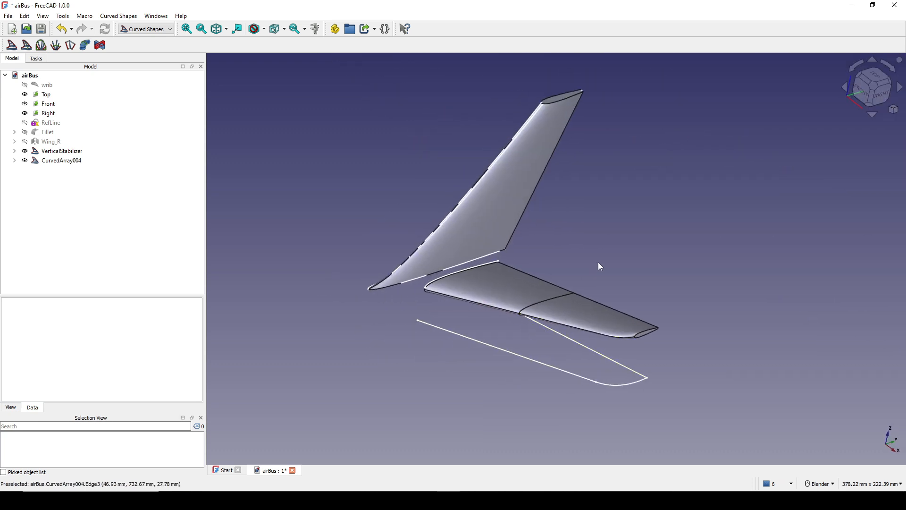
{"action": "middle_click_drag", "start_coordinate": [603, 256], "coordinate": [596, 246]}
Set the horizontal stabilizer array's Loft Max Degree to 3.
{"action": "left_click", "coordinate": [61, 160]}
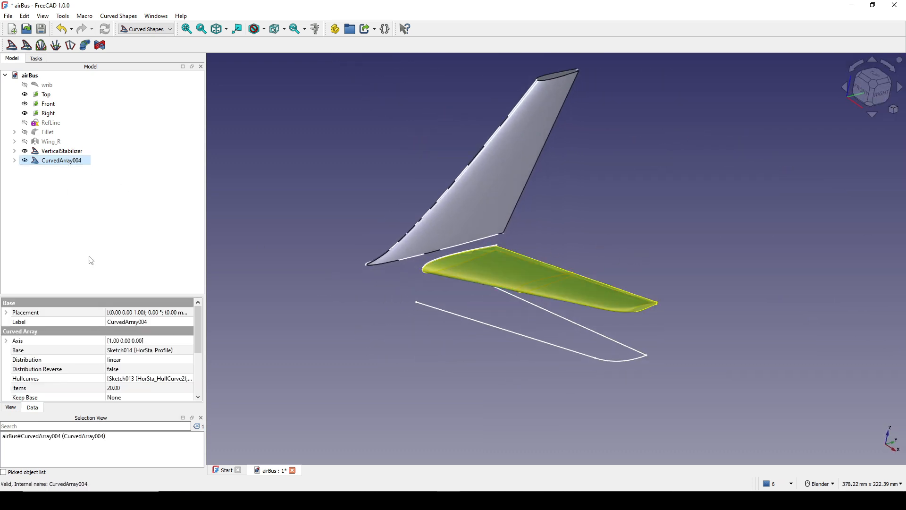
{"action": "left_click_drag", "start_coordinate": [125, 295], "coordinate": [126, 225]}
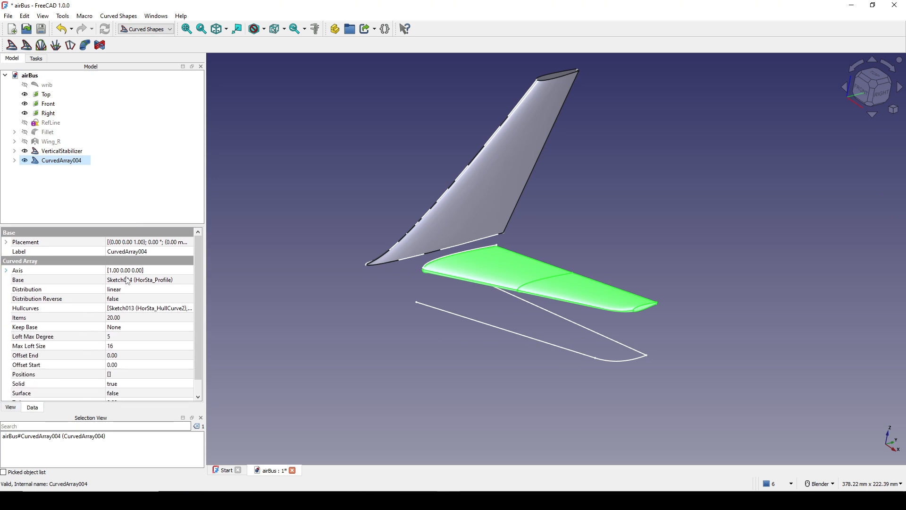
{"action": "scroll", "coordinate": [82, 324], "scroll_direction": "down", "scroll_amount": 1}
{"action": "left_click", "coordinate": [58, 322]}
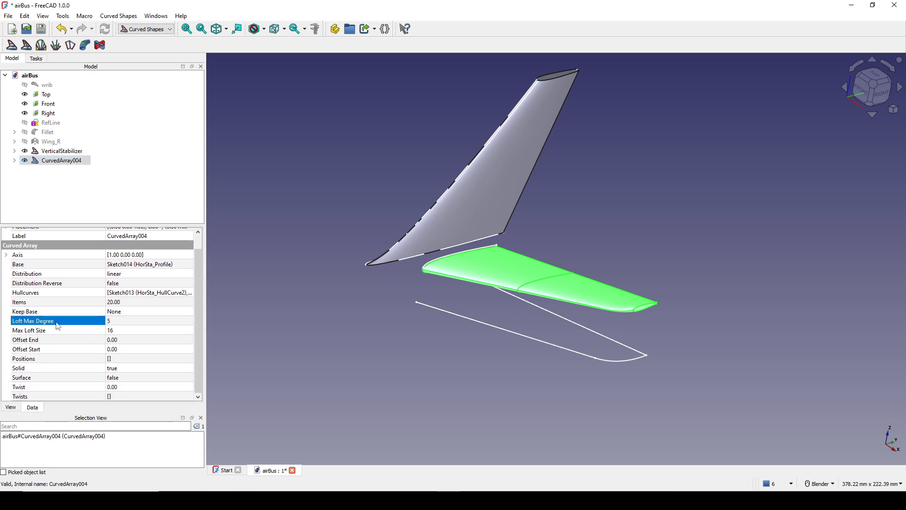
{"action": "left_click", "coordinate": [64, 331]}
{"action": "left_click", "coordinate": [77, 322]}
{"action": "left_click", "coordinate": [120, 321]}
{"action": "left_click", "coordinate": [81, 330]}
{"action": "middle_click_drag", "start_coordinate": [401, 313], "coordinate": [389, 336], "text": "shift"}
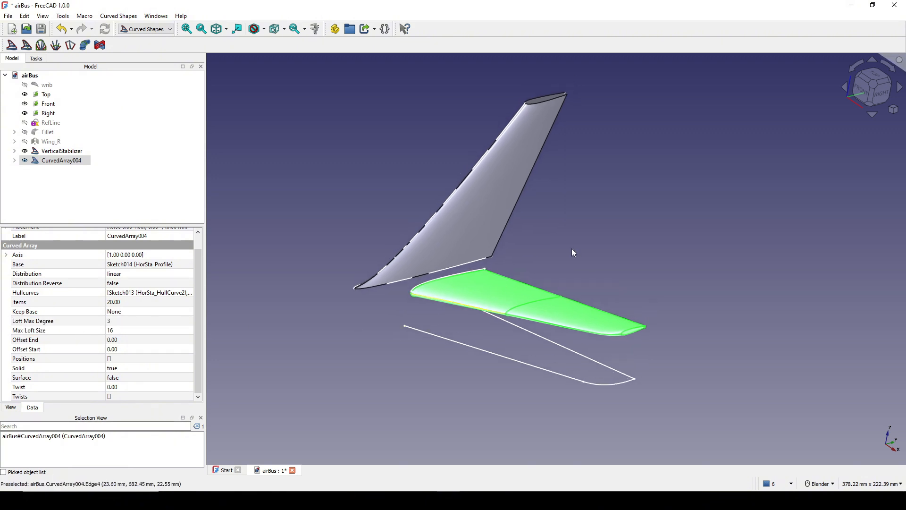
{"action": "left_click", "coordinate": [599, 236]}
{"action": "scroll", "coordinate": [597, 255], "scroll_direction": "down", "scroll_amount": 3}
{"action": "scroll", "coordinate": [566, 253], "scroll_direction": "up", "scroll_amount": 1}
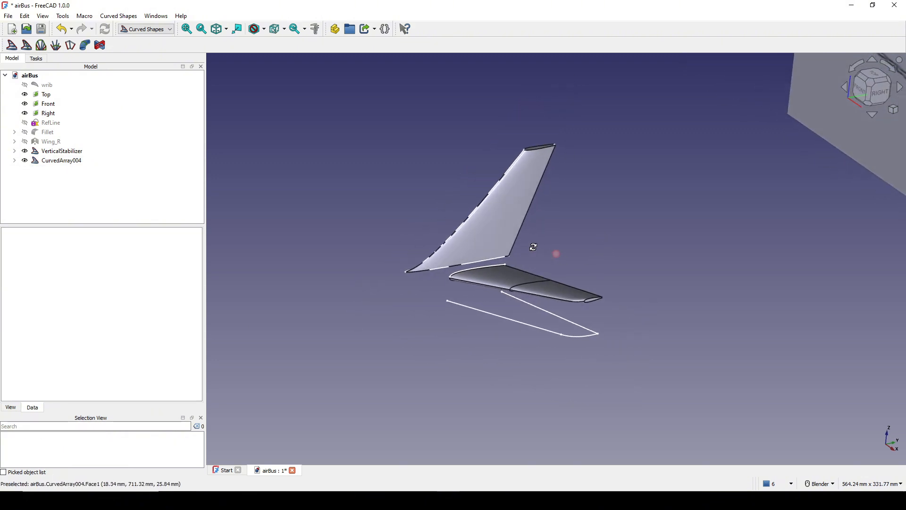
Show the filleted fuselage body together with the vertical and horizontal stabilizers.
{"action": "scroll", "coordinate": [548, 241], "scroll_direction": "up", "scroll_amount": 1}
{"action": "left_click", "coordinate": [51, 141]}
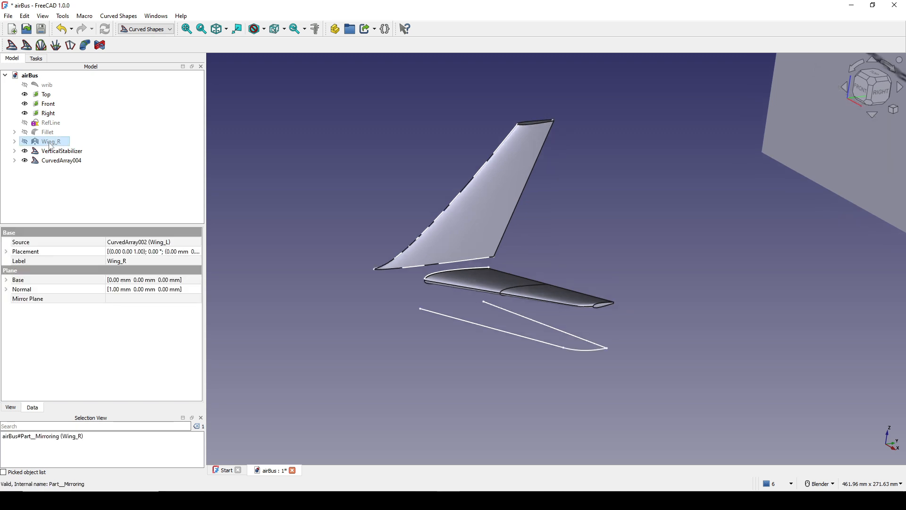
{"action": "left_click", "coordinate": [51, 133]}
{"action": "key", "text": "space"}
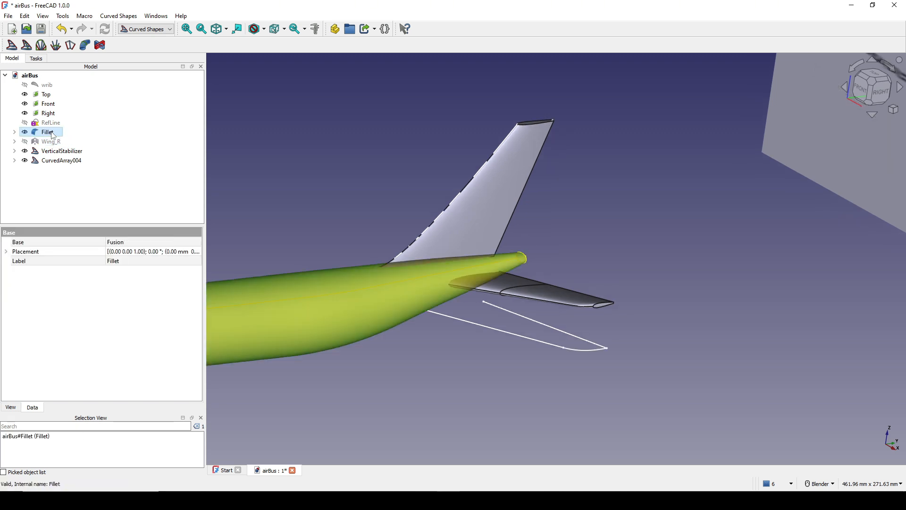
{"action": "left_click", "coordinate": [540, 196]}
{"action": "scroll", "coordinate": [566, 224], "scroll_direction": "down", "scroll_amount": 3}
{"action": "scroll", "coordinate": [567, 227], "scroll_direction": "up", "scroll_amount": 2}
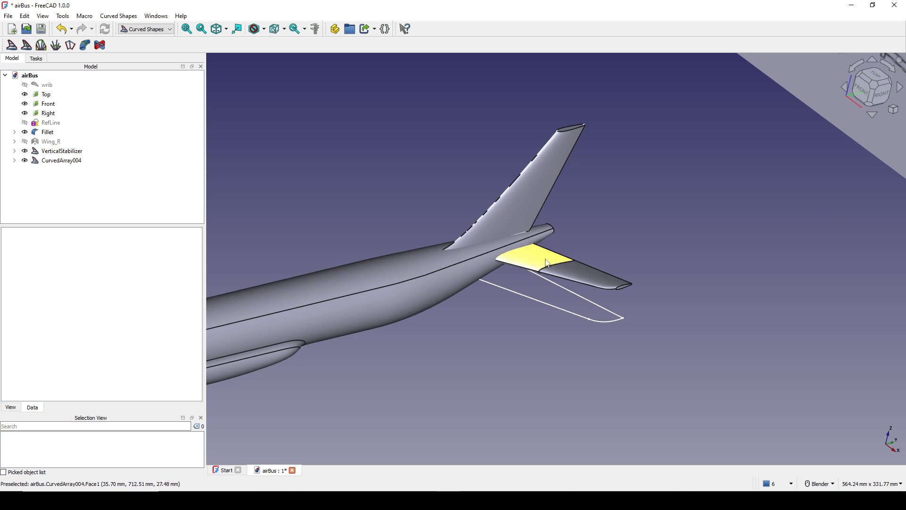
Rename CurvedArray004 as HorizontalStabilizer.
{"action": "left_click", "coordinate": [71, 160]}
{"action": "right_click", "coordinate": [65, 160]}
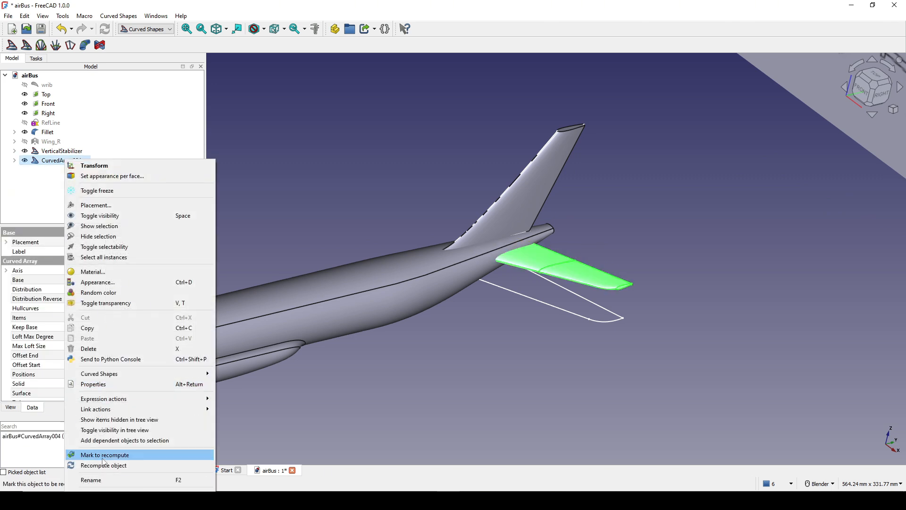
{"action": "left_click", "coordinate": [105, 480]}
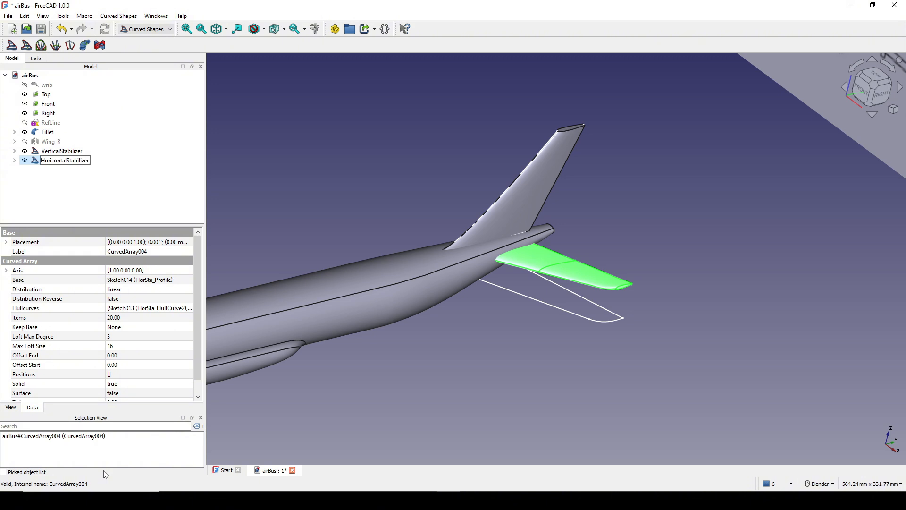
{"action": "key", "text": "Return"}
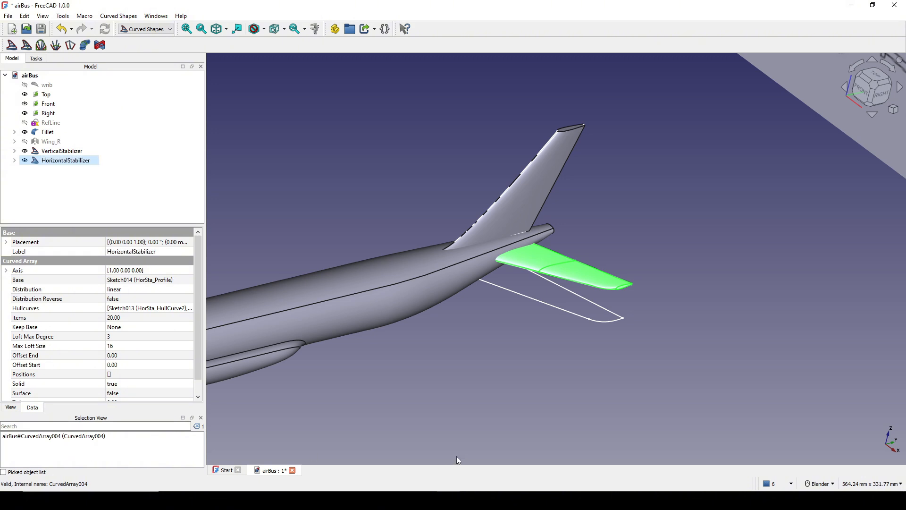
{"action": "left_click", "coordinate": [284, 172]}
Mirror the horizontal stabilizer across the YZ plane in the Part workbench.
{"action": "middle_click_drag", "start_coordinate": [444, 170], "coordinate": [429, 187], "text": "shift"}
{"action": "left_click", "coordinate": [513, 273]}
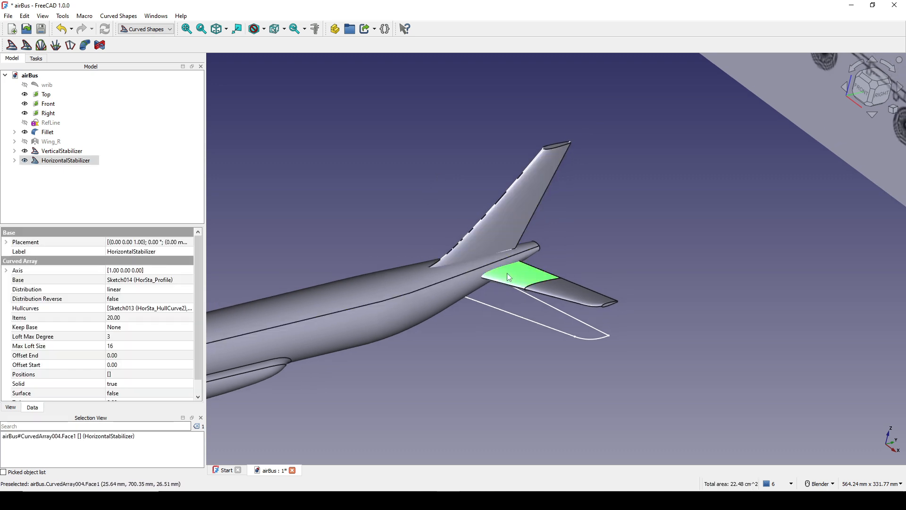
{"action": "left_click", "coordinate": [144, 29]}
{"action": "left_click", "coordinate": [135, 53]}
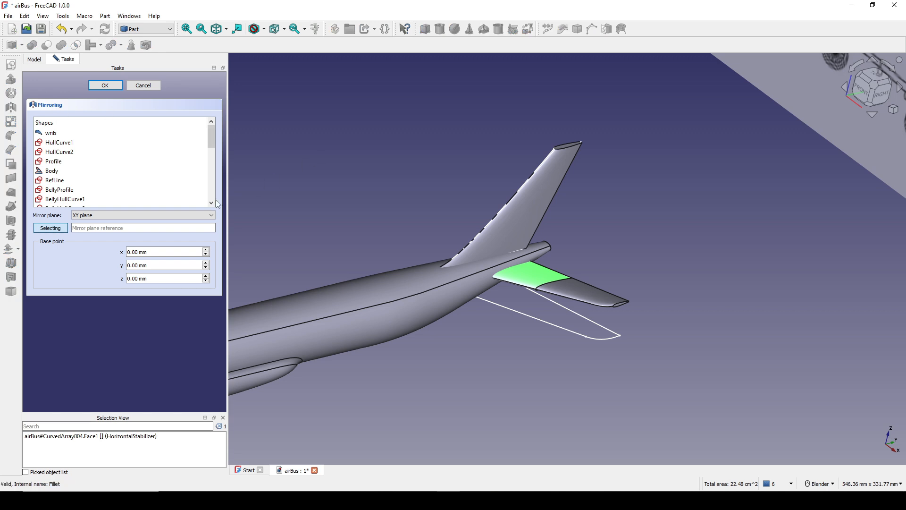
{"action": "left_click", "coordinate": [122, 214]}
{"action": "left_click", "coordinate": [106, 235]}
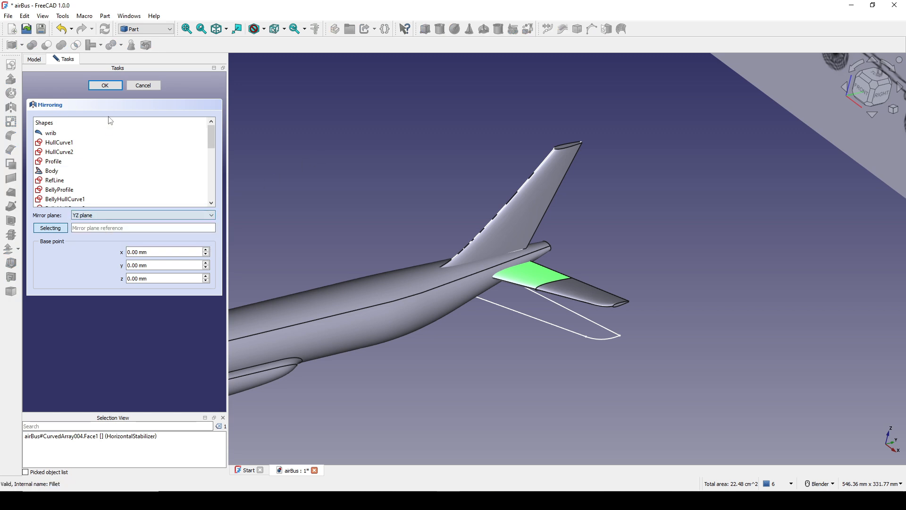
{"action": "left_click", "coordinate": [105, 86]}
{"action": "scroll", "coordinate": [395, 177], "scroll_direction": "down", "scroll_amount": 5}
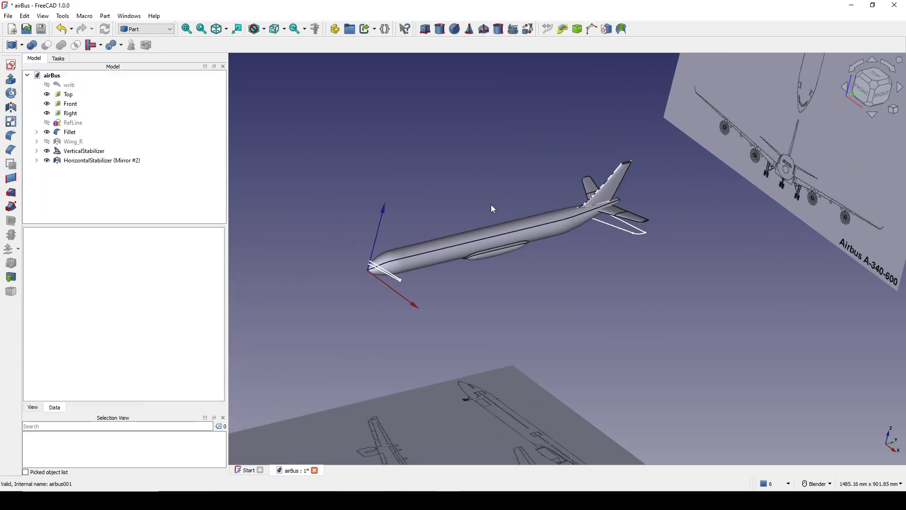
{"action": "scroll", "coordinate": [499, 203], "scroll_direction": "up", "scroll_amount": 2}
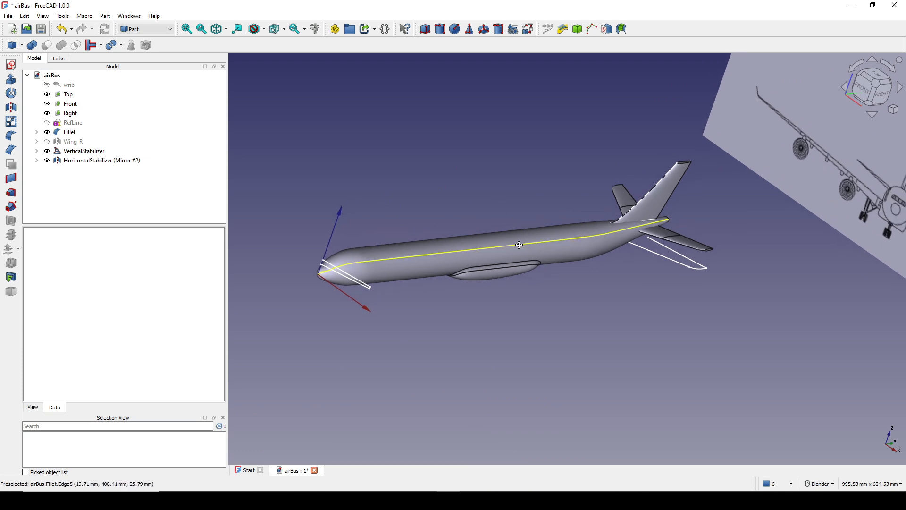
Make both wings, Wing_R and its source Wing_L, visible on the aircraft.
{"action": "left_click", "coordinate": [67, 141]}
{"action": "key", "text": "space"}
{"action": "left_click", "coordinate": [37, 141]}
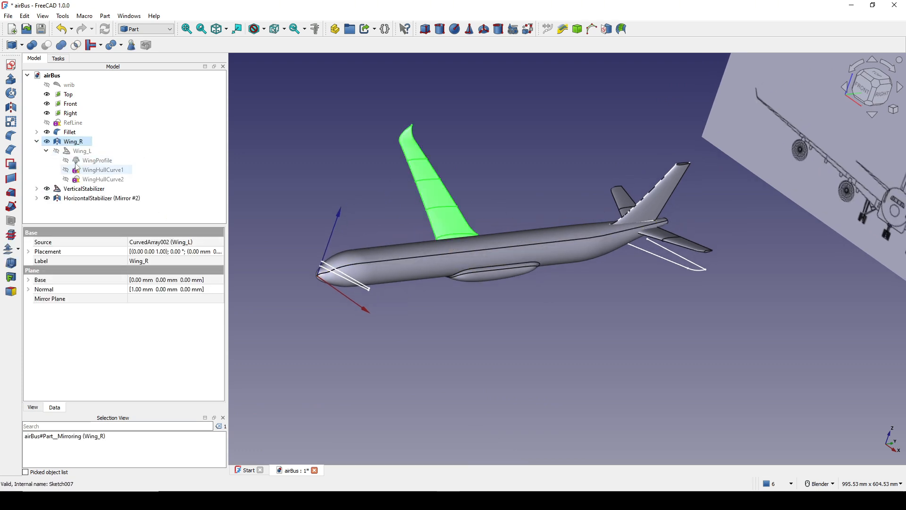
{"action": "left_click", "coordinate": [79, 151]}
{"action": "key", "text": "space"}
{"action": "left_click", "coordinate": [496, 354]}
{"action": "scroll", "coordinate": [521, 295], "scroll_direction": "down", "scroll_amount": 2}
{"action": "middle_click_drag", "start_coordinate": [517, 282], "coordinate": [442, 283], "text": "shift"}
{"action": "scroll", "coordinate": [441, 283], "scroll_direction": "up", "scroll_amount": 2}
Rename the mirrored horizontal stabilizer as HorizontalStabilizer_R.
{"action": "left_click", "coordinate": [102, 199]}
{"action": "right_click", "coordinate": [101, 199]}
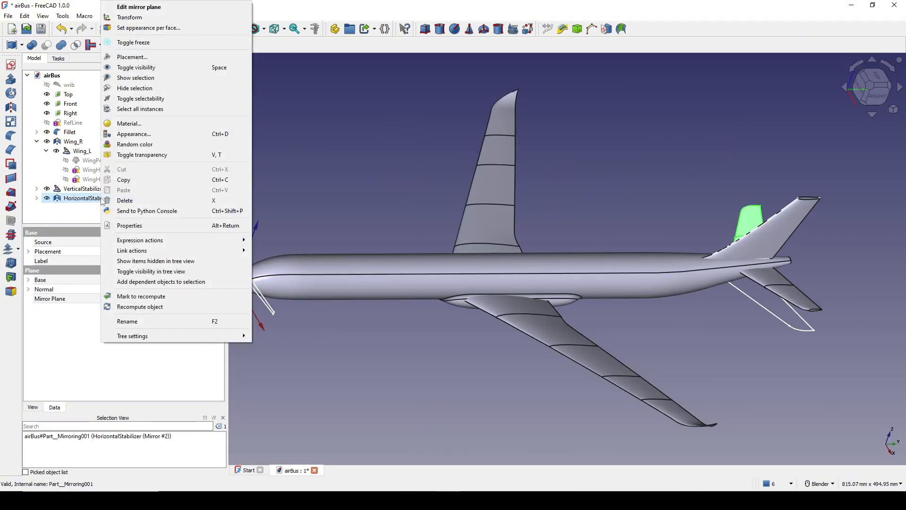
{"action": "left_click", "coordinate": [133, 322]}
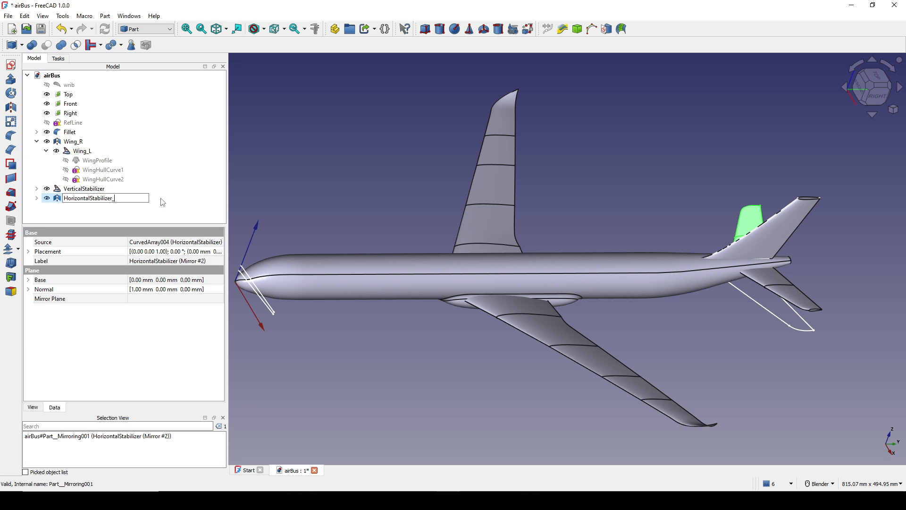
{"action": "key", "text": "Return"}
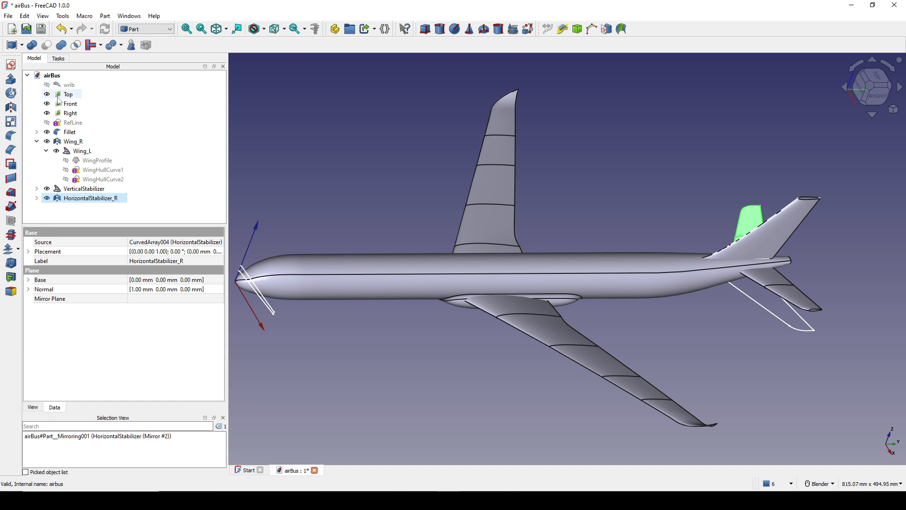
Rename the source stabilizer nested under HorizontalStabilizer_R as HorizontalStabilizer_L.
{"action": "left_click", "coordinate": [37, 197]}
{"action": "left_click", "coordinate": [78, 207]}
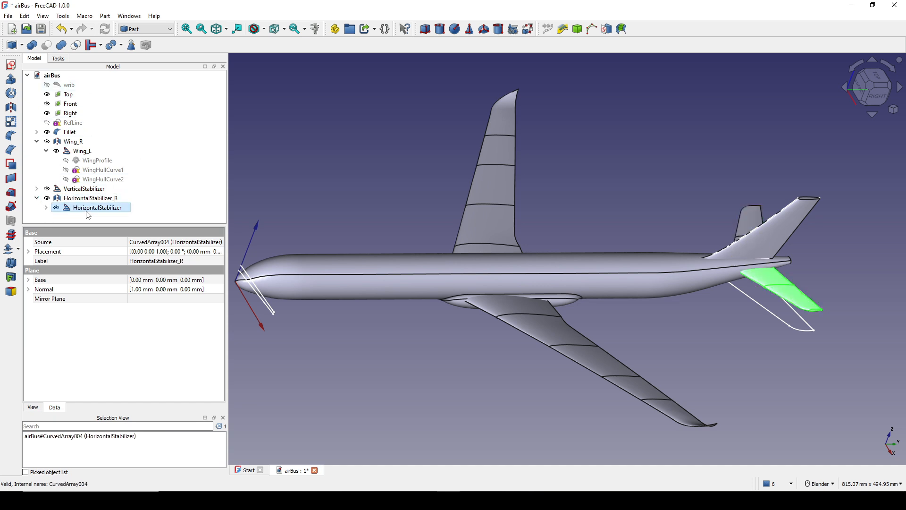
{"action": "right_click", "coordinate": [85, 207]}
{"action": "left_click", "coordinate": [145, 311]}
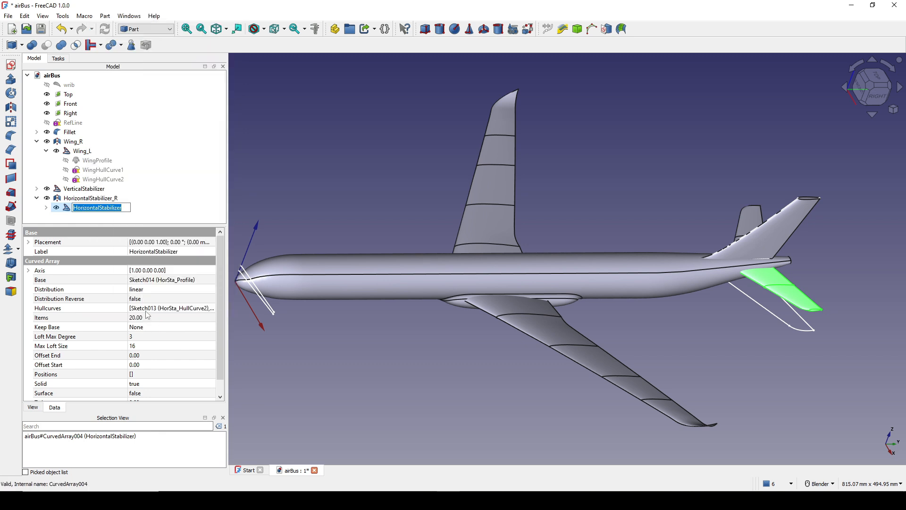
{"action": "key", "text": "End"}
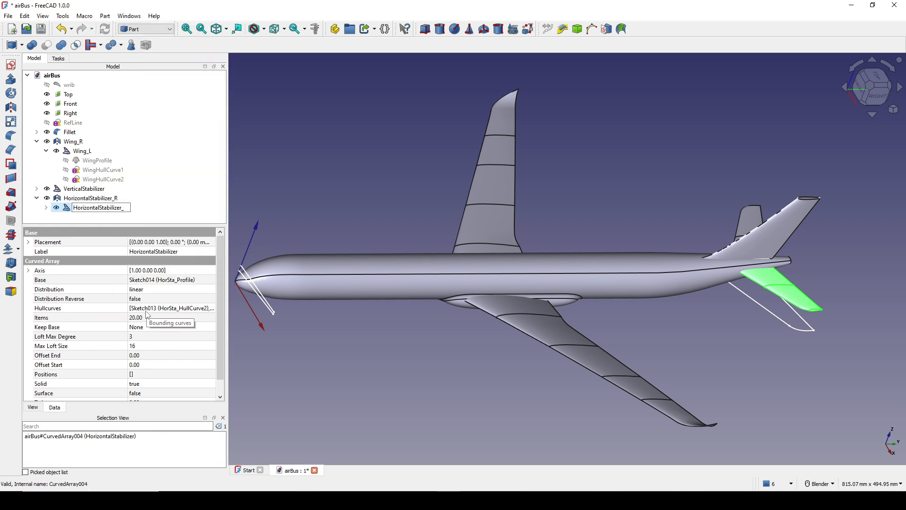
{"action": "key", "text": "Return"}
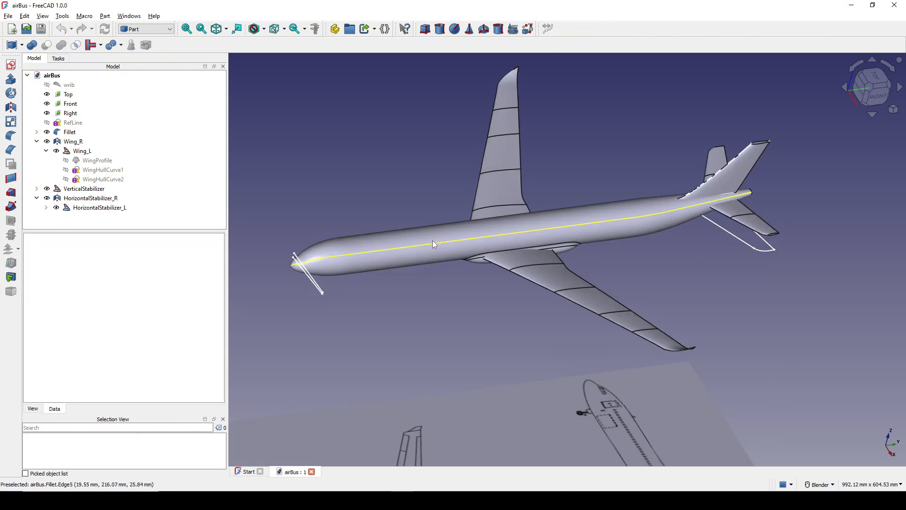
Fuse the fuselage, both wings, both horizontal stabilizers and the vertical stabilizer into one body.
{"action": "left_click", "coordinate": [433, 245]}
{"action": "left_click", "coordinate": [495, 198], "text": "ctrl"}
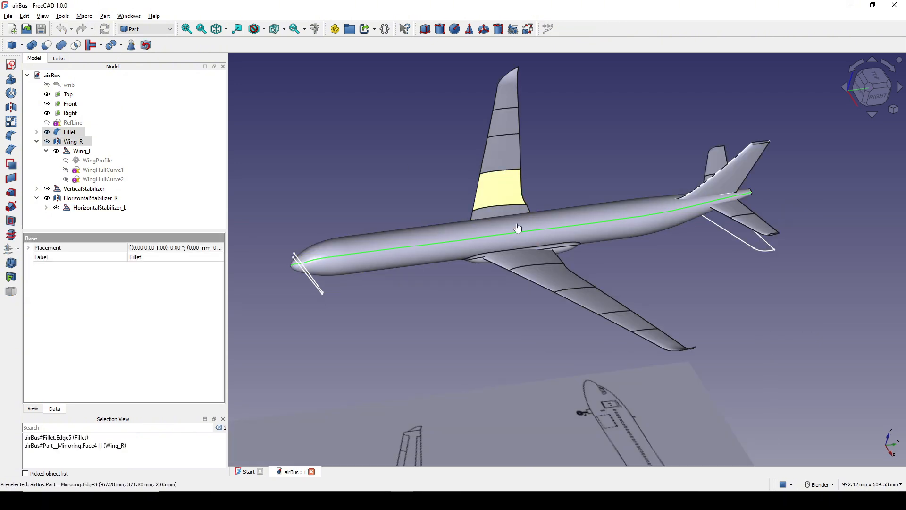
{"action": "left_click", "coordinate": [553, 275], "text": "ctrl"}
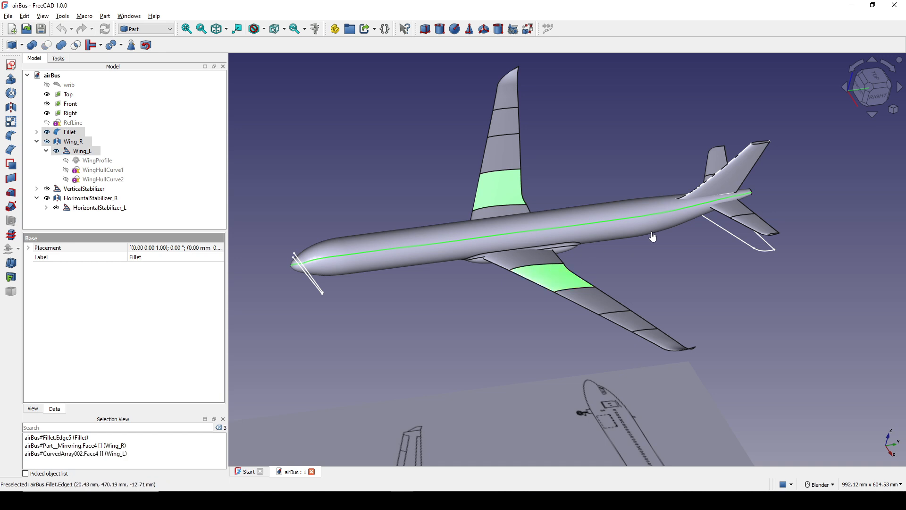
{"action": "left_click", "coordinate": [745, 216], "text": "ctrl"}
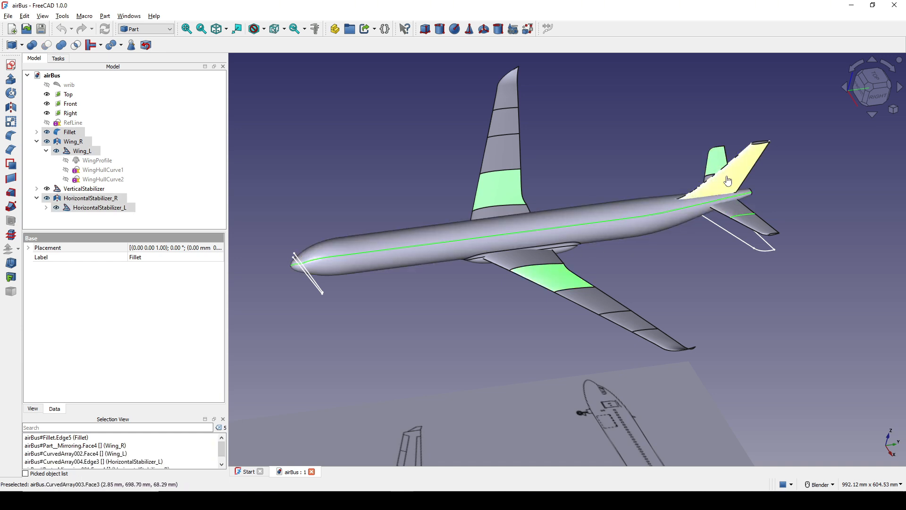
{"action": "left_click", "coordinate": [729, 179], "text": "ctrl"}
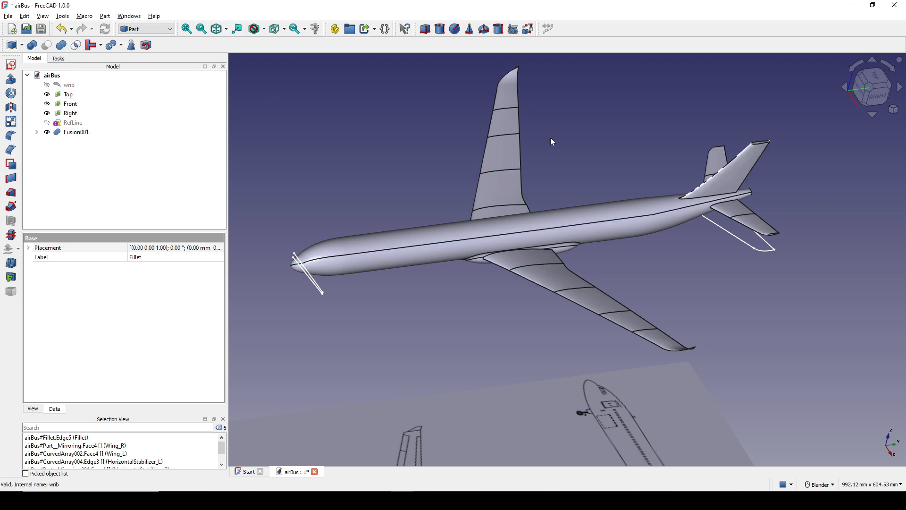
{"action": "mouse_move", "coordinate": [541, 235]}
{"action": "middle_mouse_down"}
{"action": "mouse_move", "coordinate": [513, 237]}
{"action": "mouse_move", "coordinate": [698, 246]}
{"action": "mouse_move", "coordinate": [575, 243]}
{"action": "middle_mouse_up"}
{"action": "scroll", "coordinate": [614, 243], "scroll_direction": "down", "scroll_amount": 3}
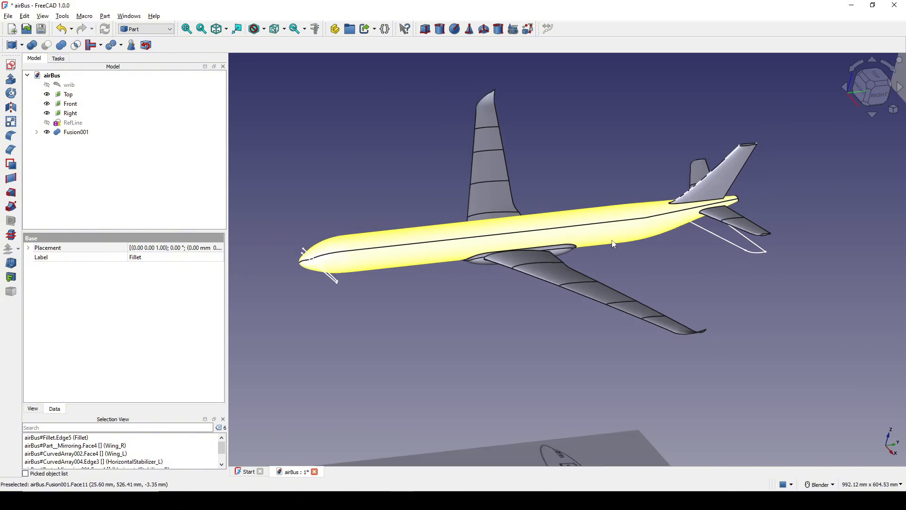